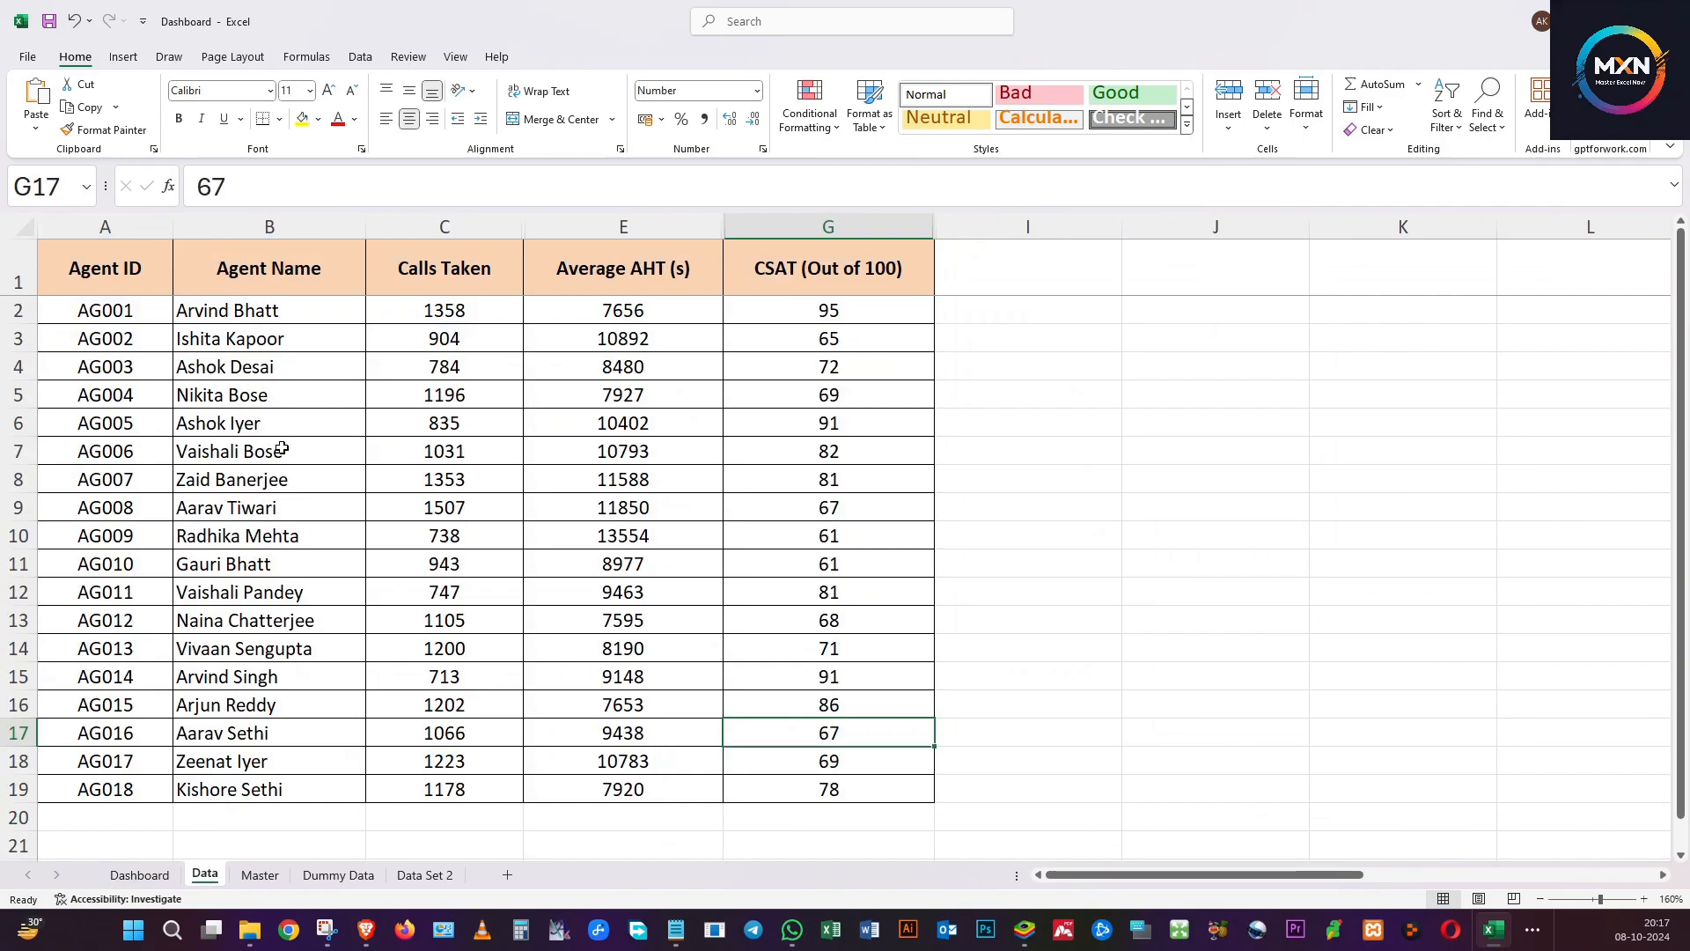
# Review the agent table on the Data sheet, going through the Agent Name, Calls Taken, Average AHT and CSAT columns.
pyautogui.click(282, 432)
pyautogui.click(220, 334)
pyautogui.moveTo(108, 273); pyautogui.dragTo(775, 787)
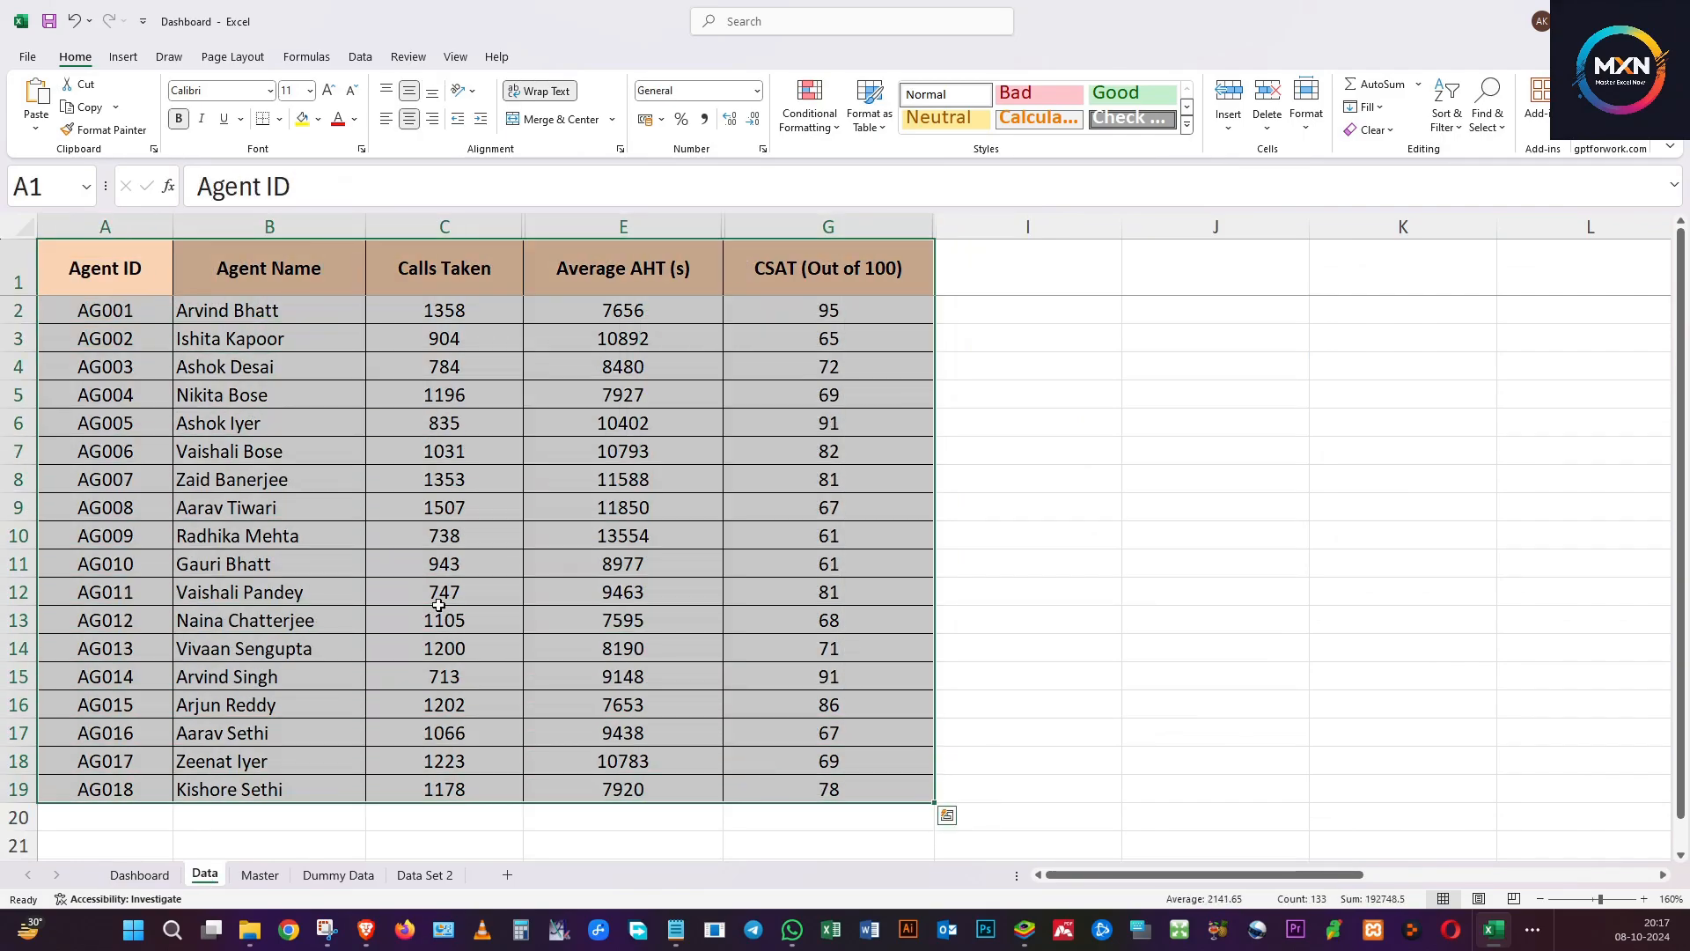
pyautogui.click(263, 381)
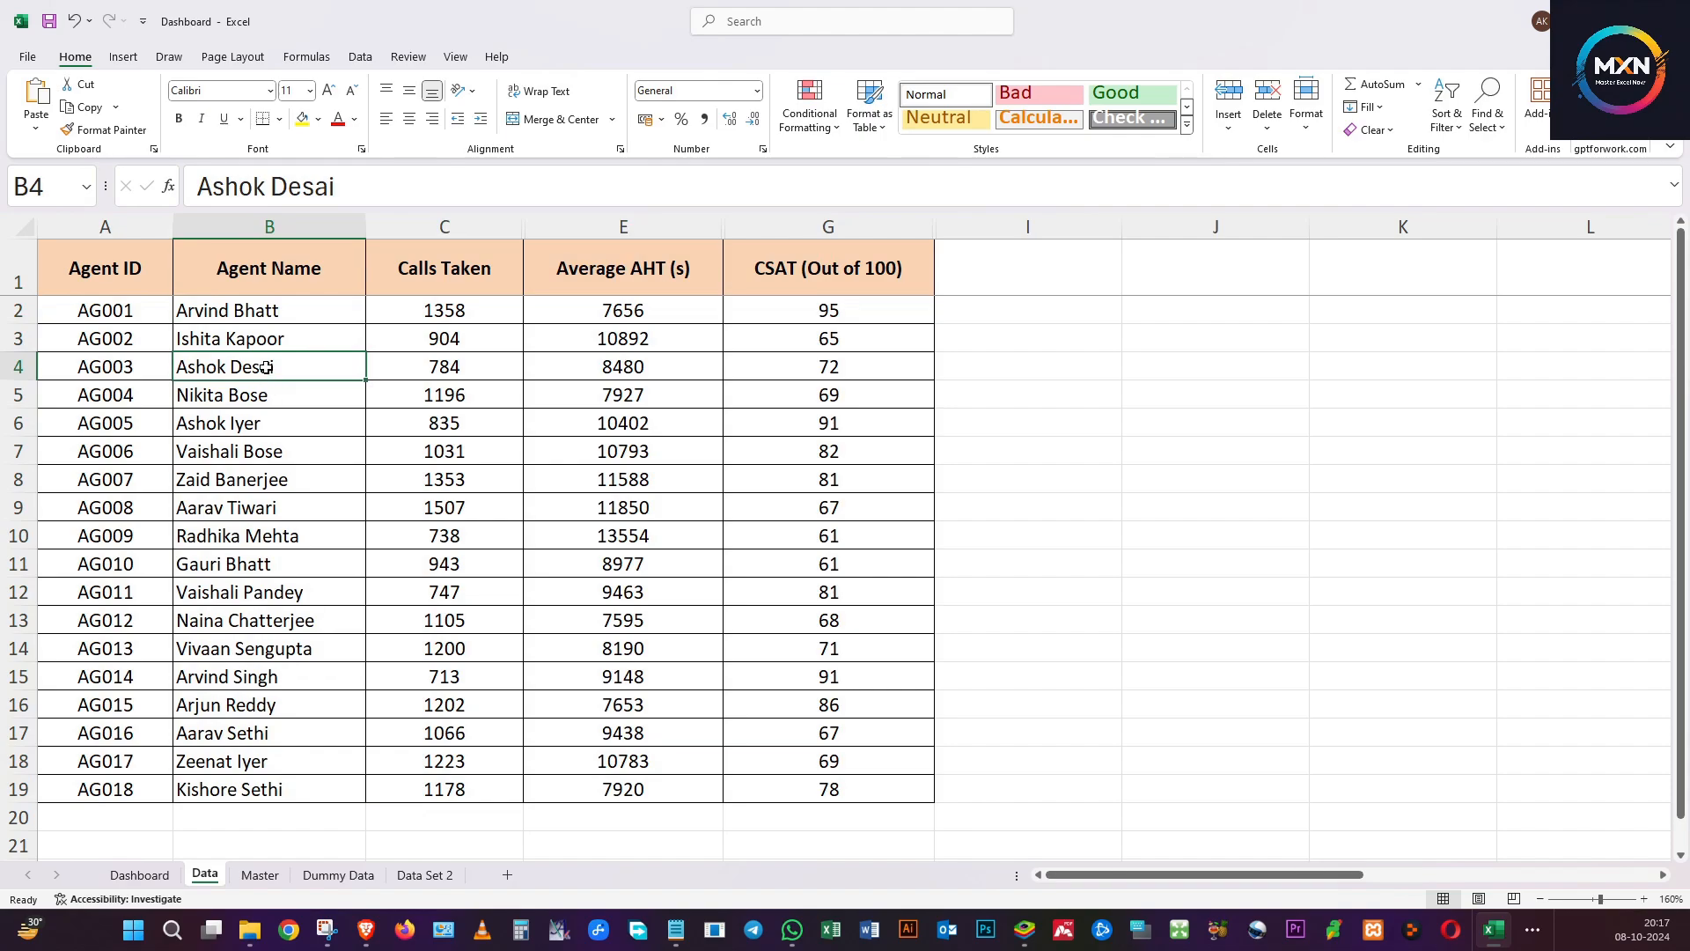
pyautogui.click(294, 312)
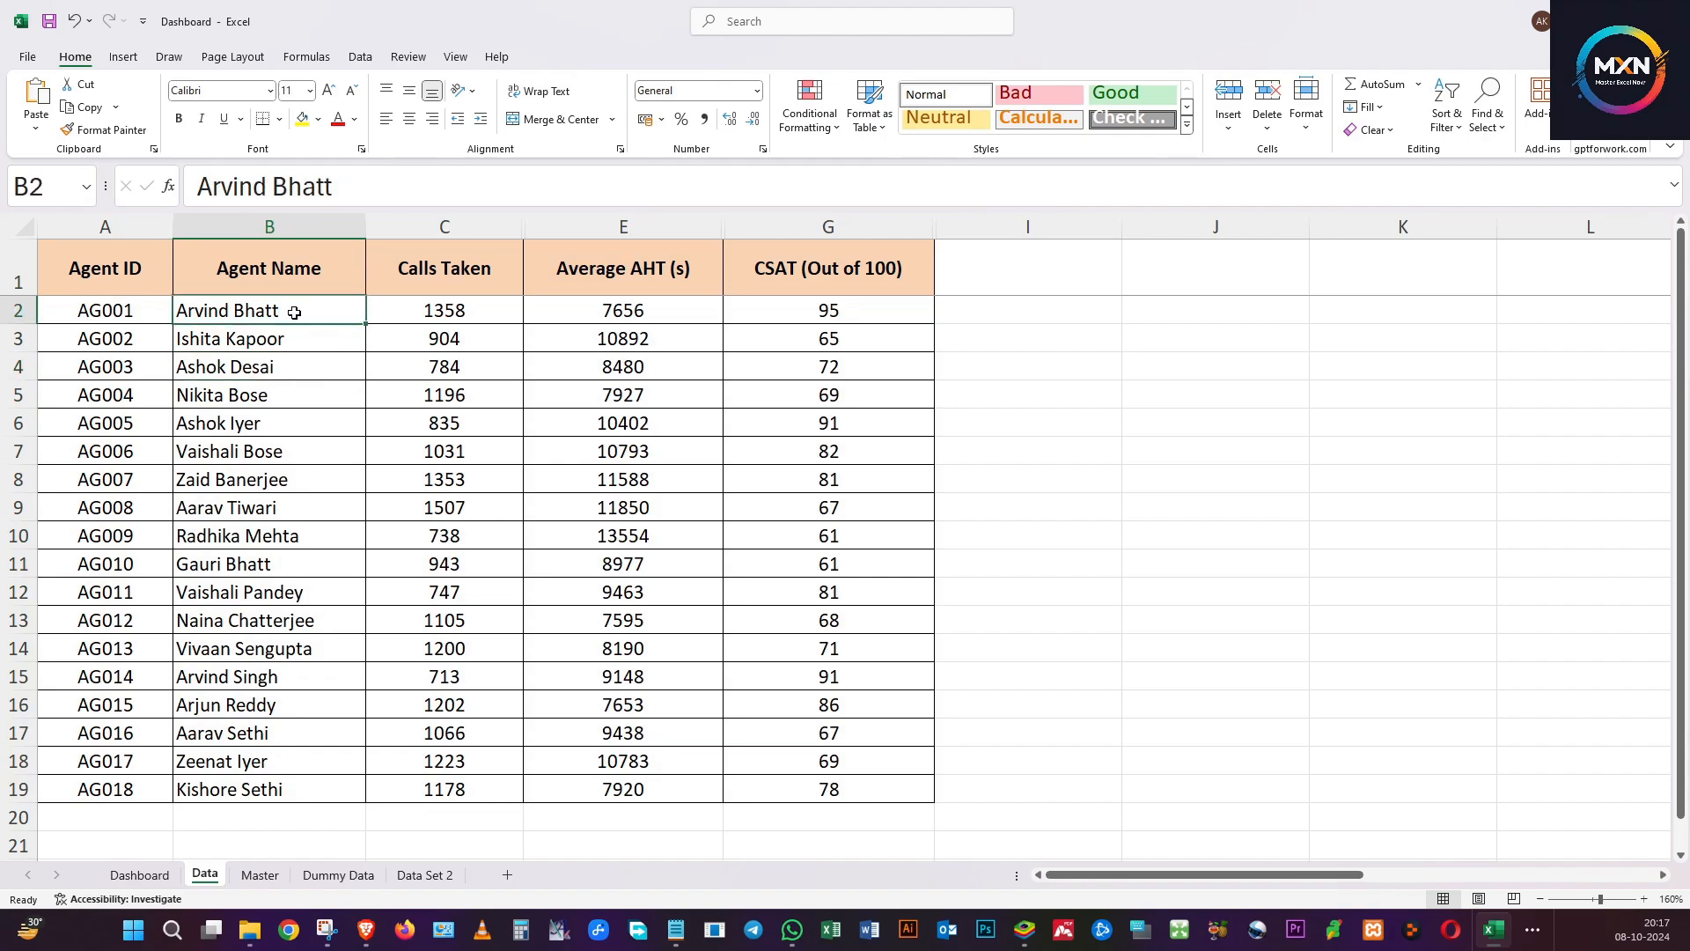
pyautogui.press('Right')
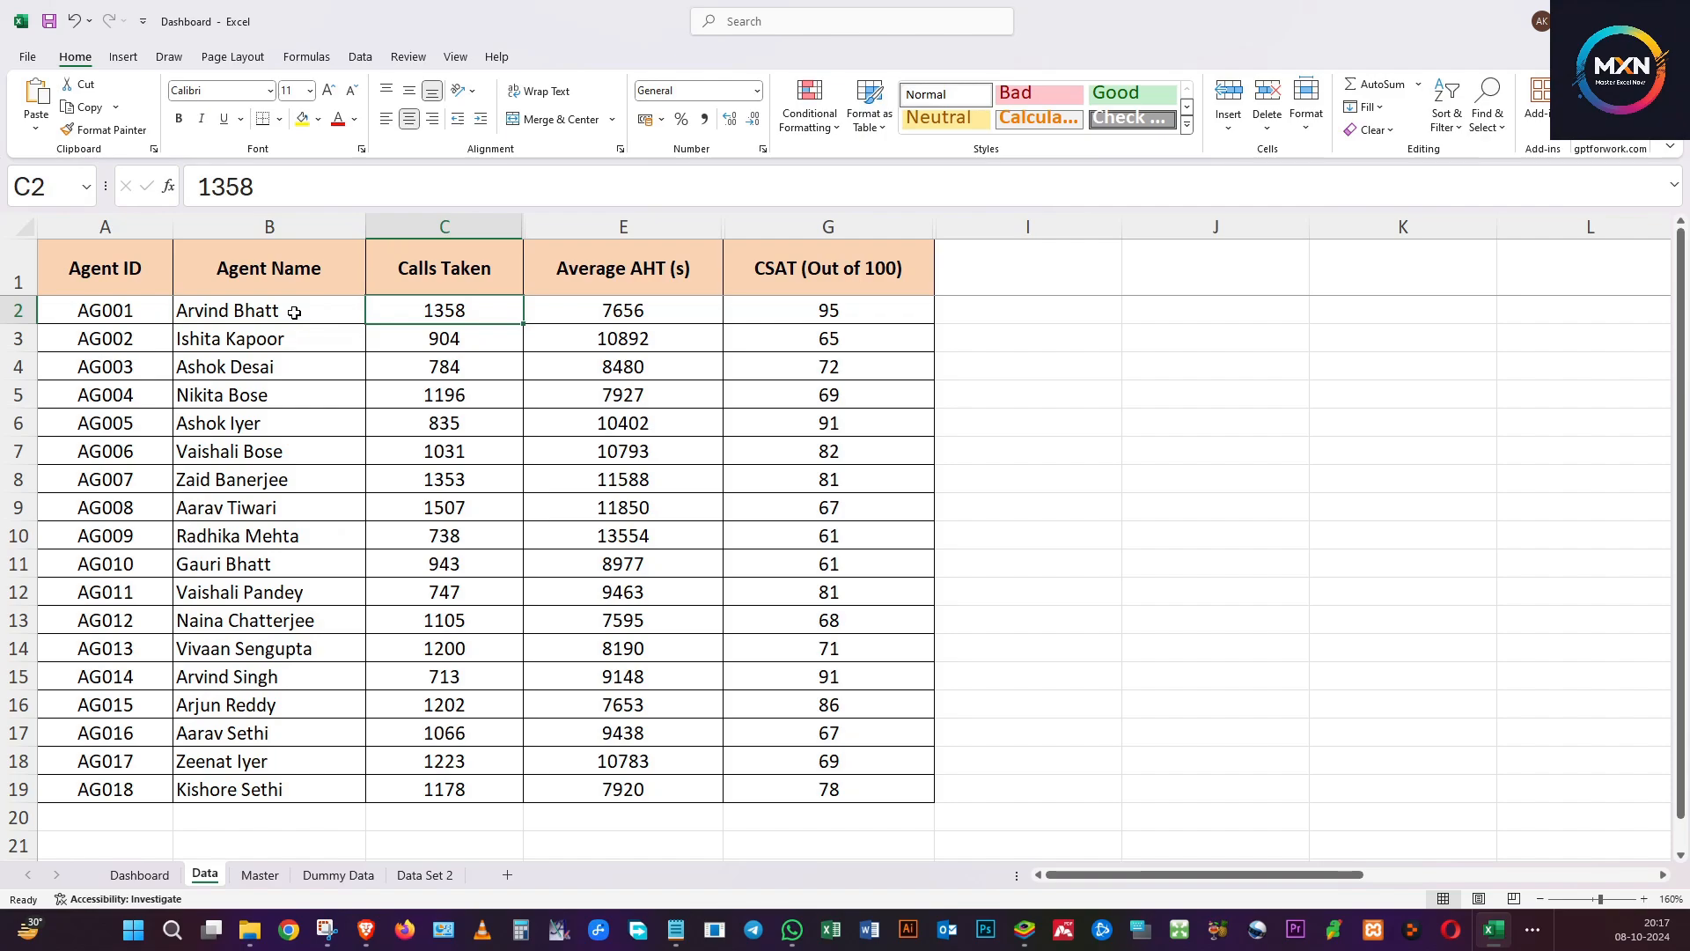
pyautogui.click(444, 498)
pyautogui.press('Right')
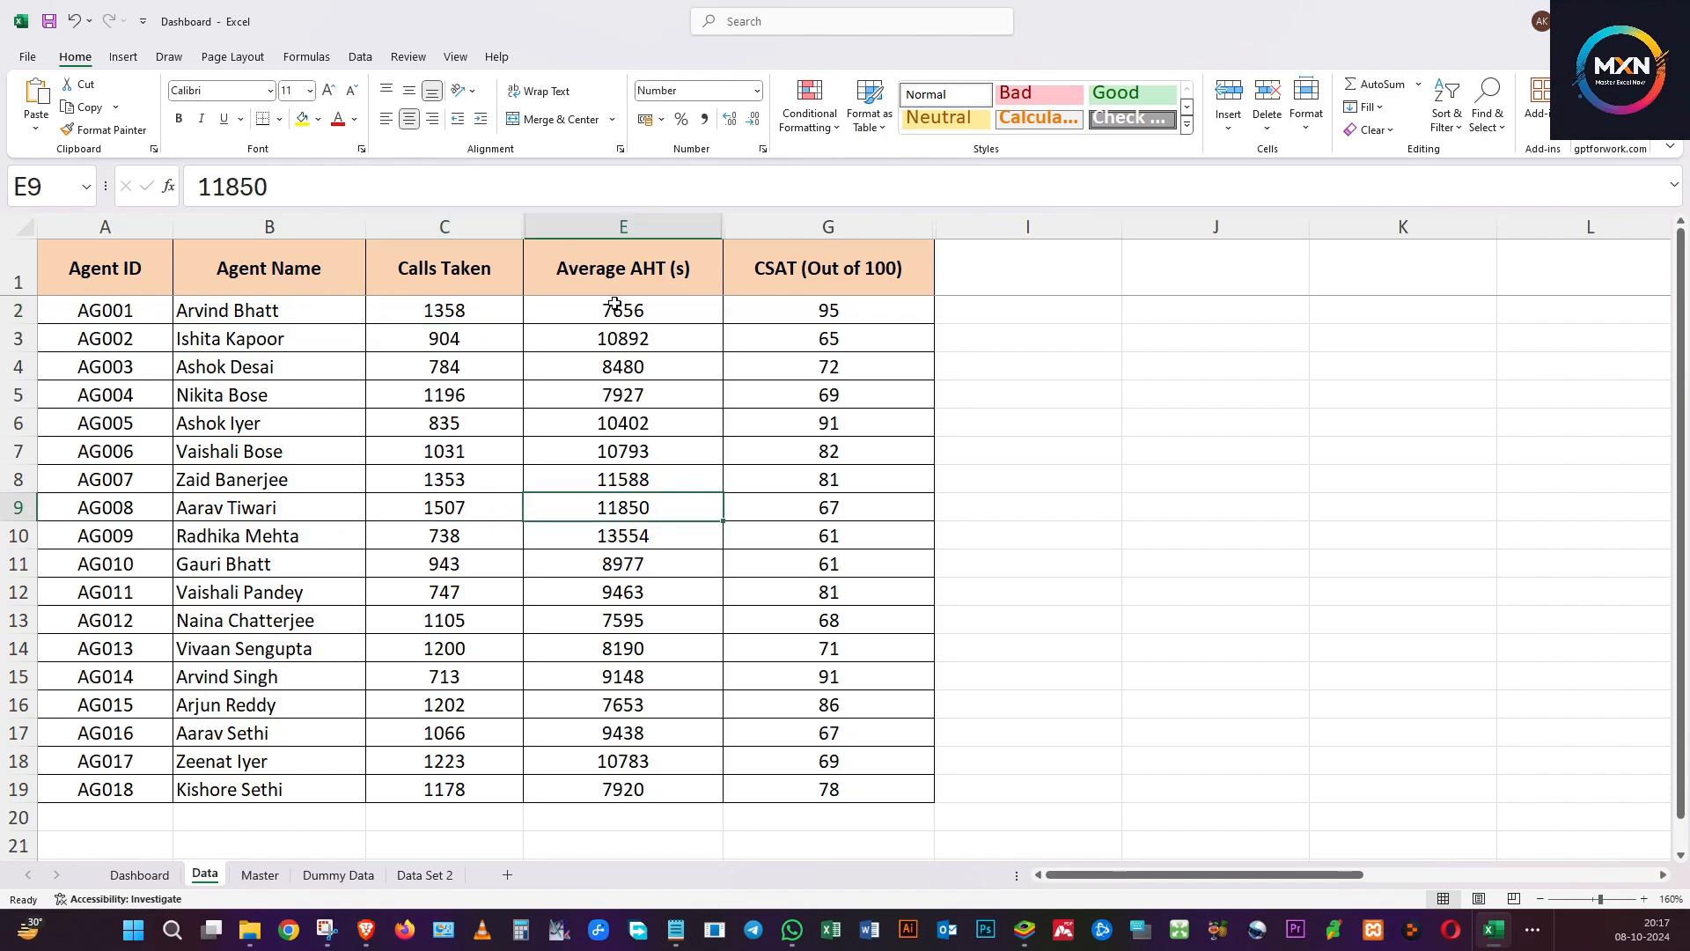
pyautogui.moveTo(623, 316); pyautogui.dragTo(623, 415)
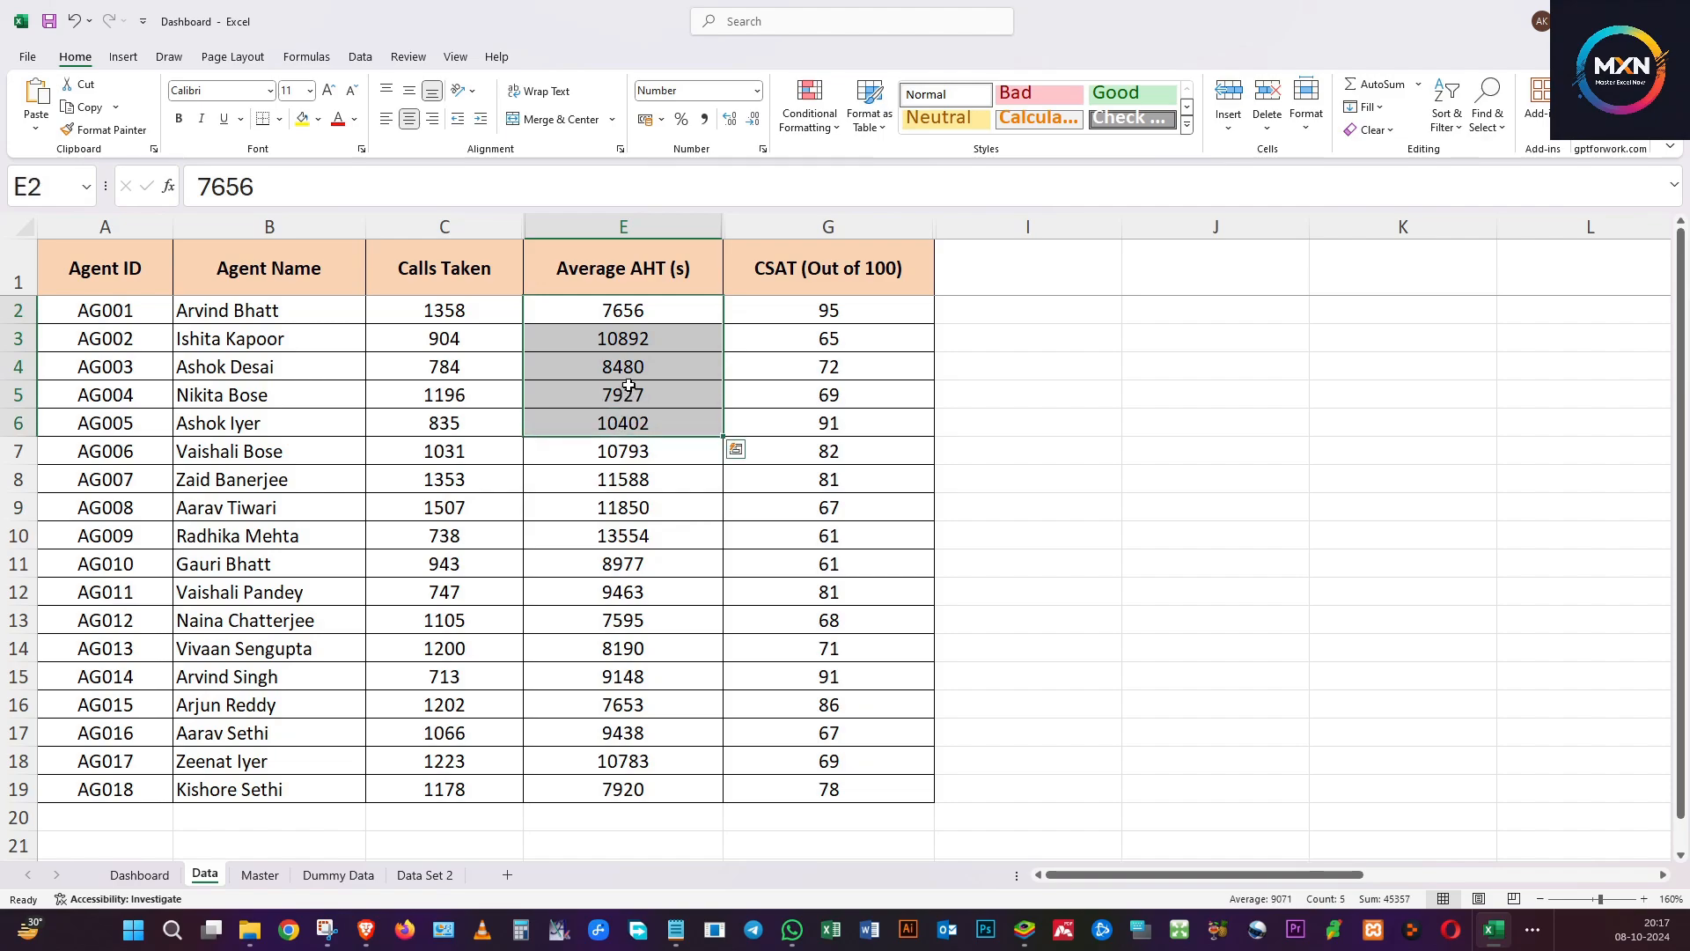
pyautogui.click(844, 307)
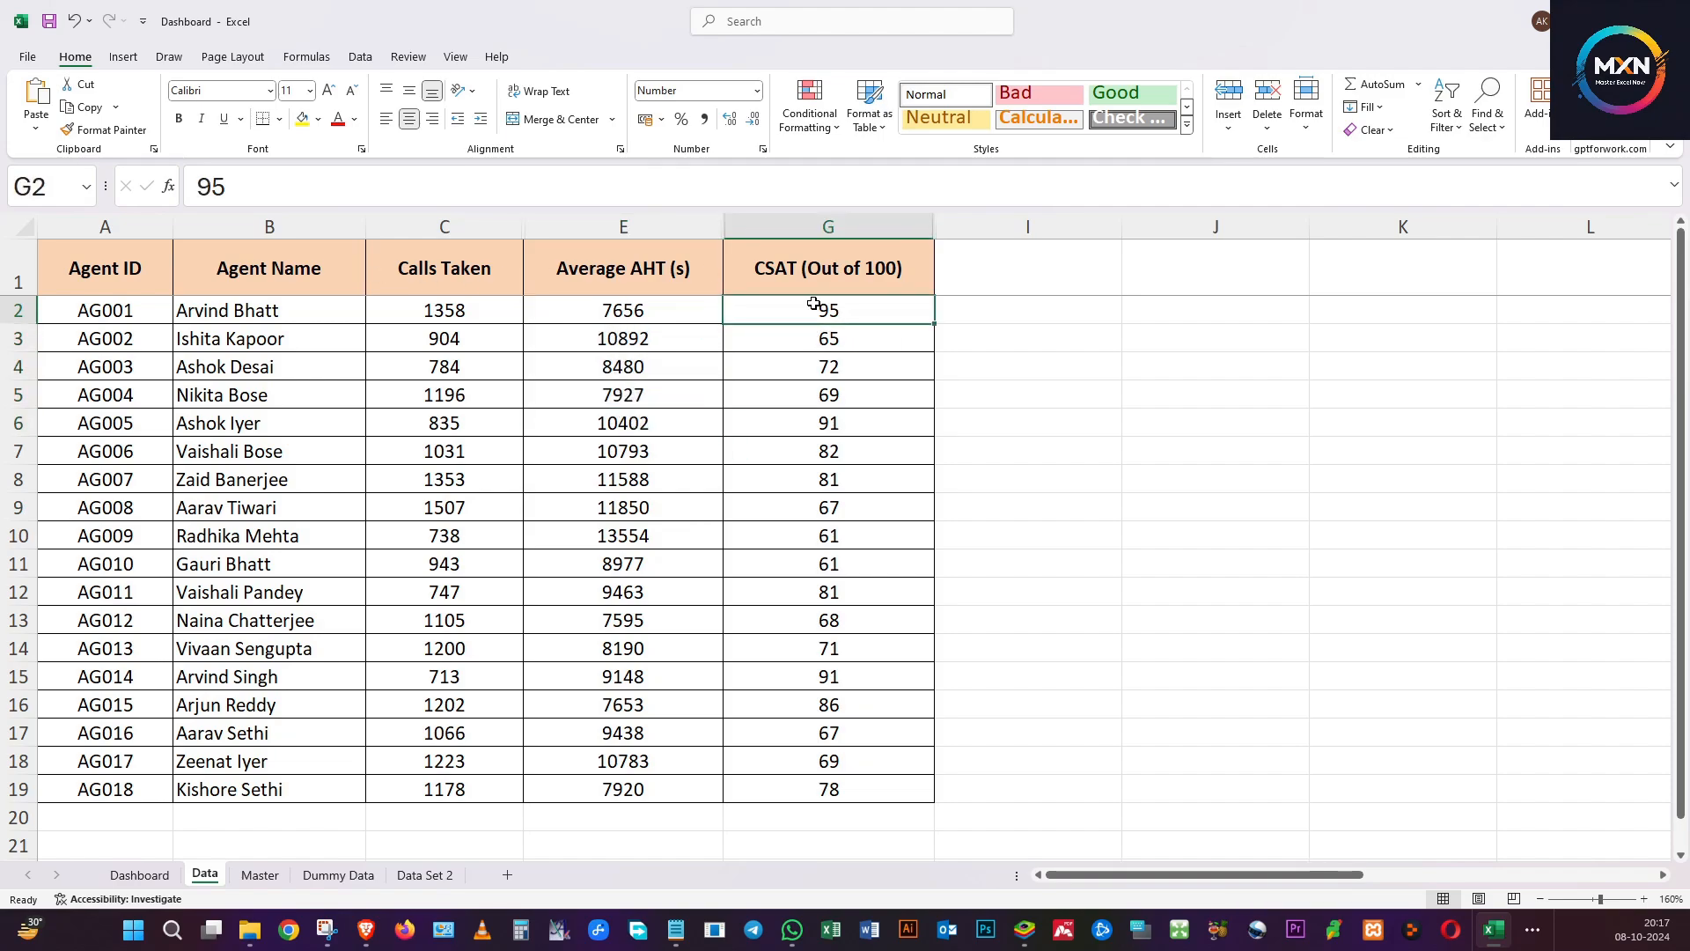
pyautogui.click(804, 355)
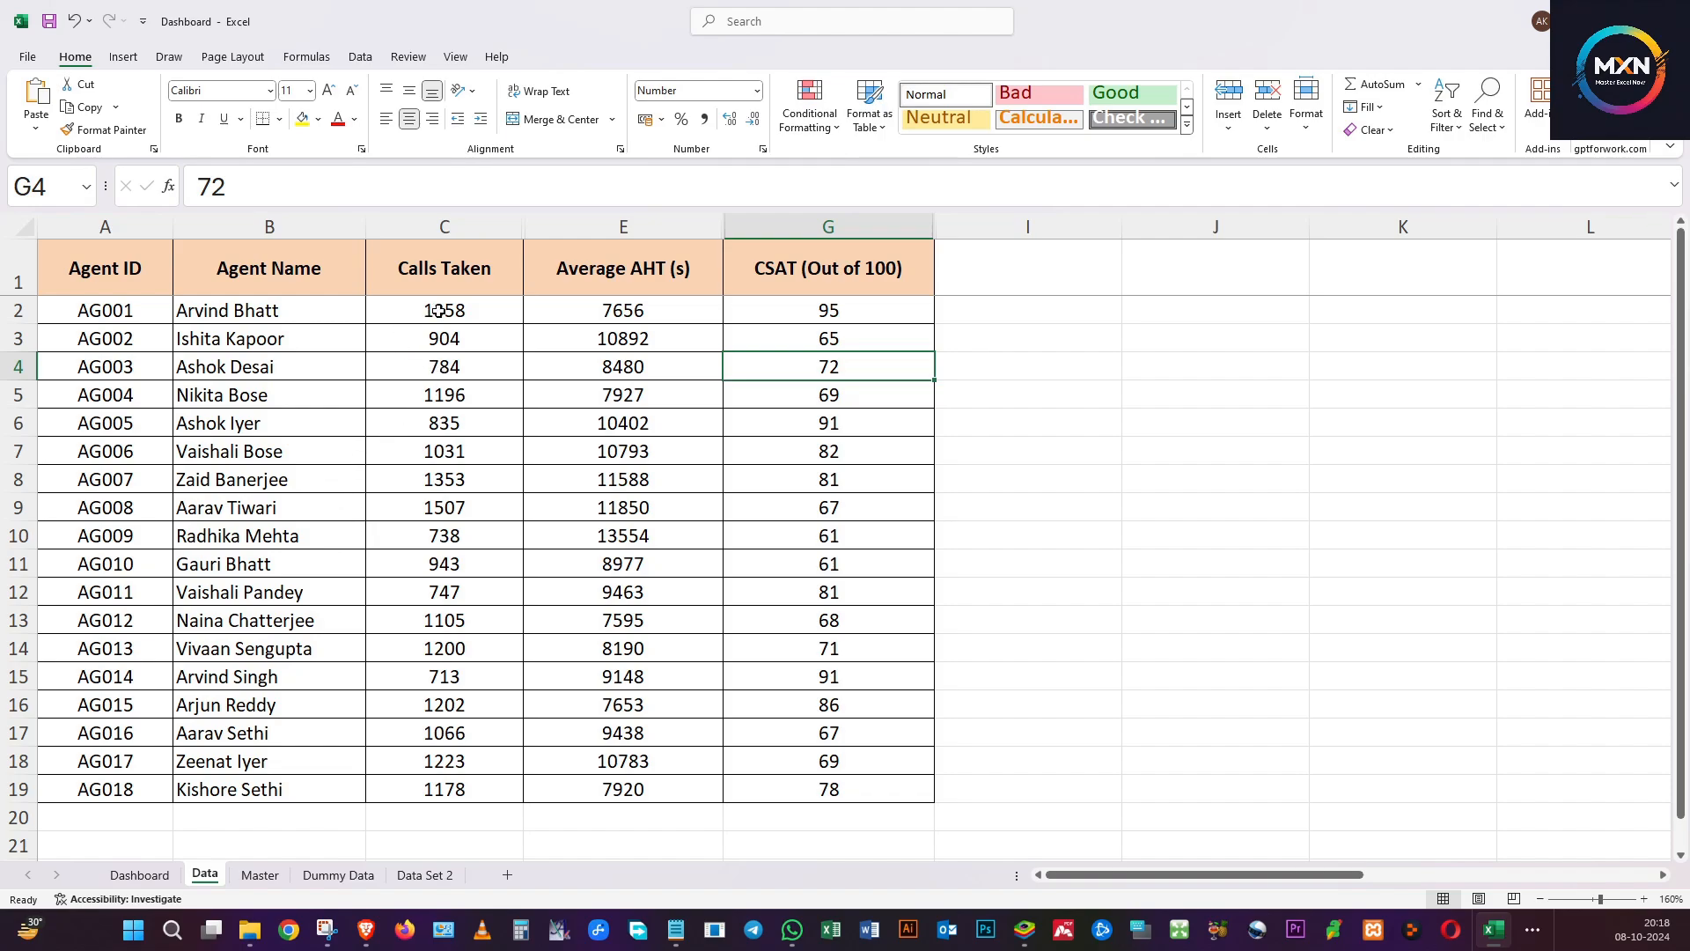
# Unhide the hidden target columns between Calls Taken and column I on the Data sheet.
pyautogui.moveTo(486, 224); pyautogui.dragTo(988, 215)
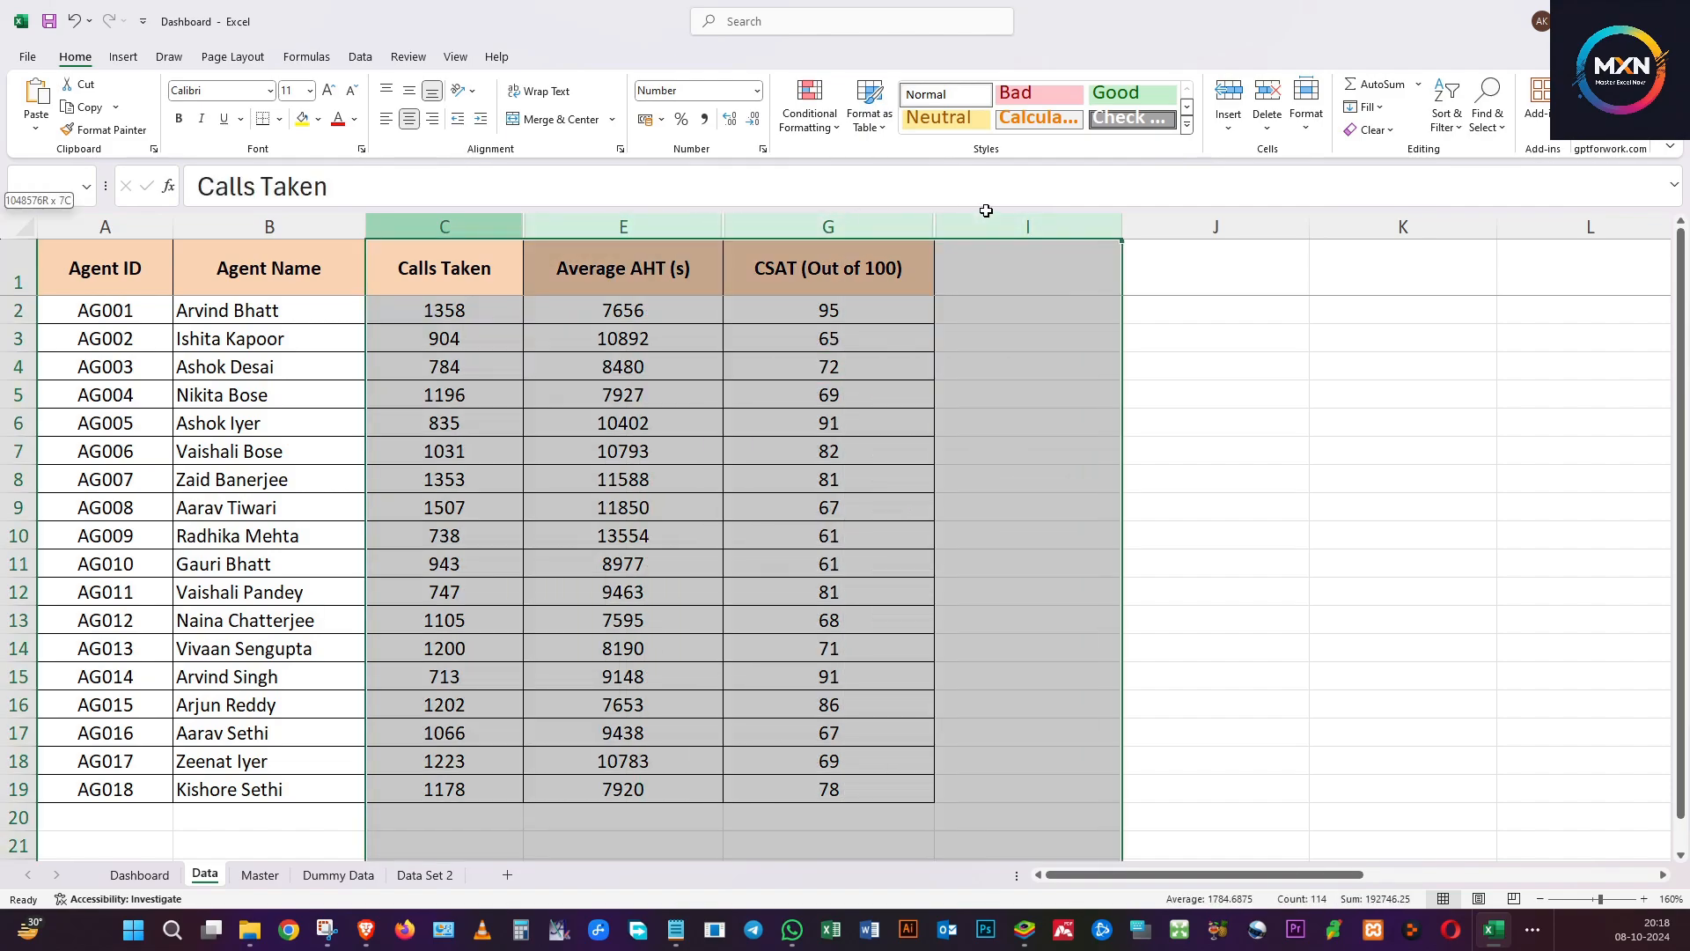
pyautogui.rightClick(988, 215)
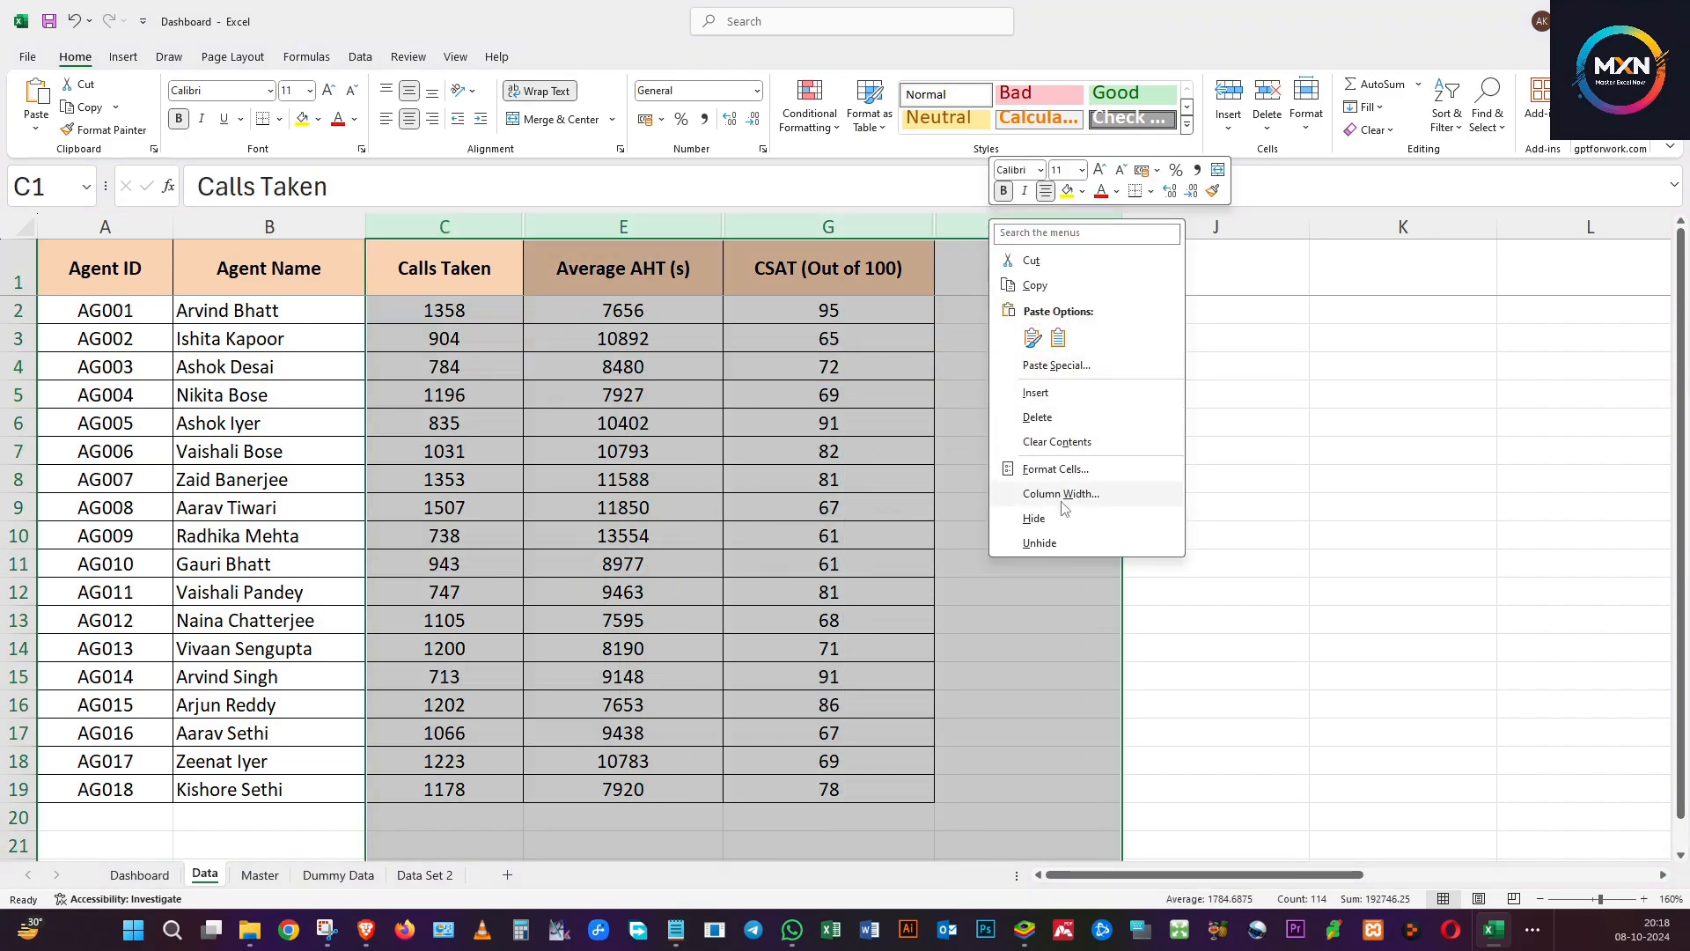
pyautogui.click(1039, 544)
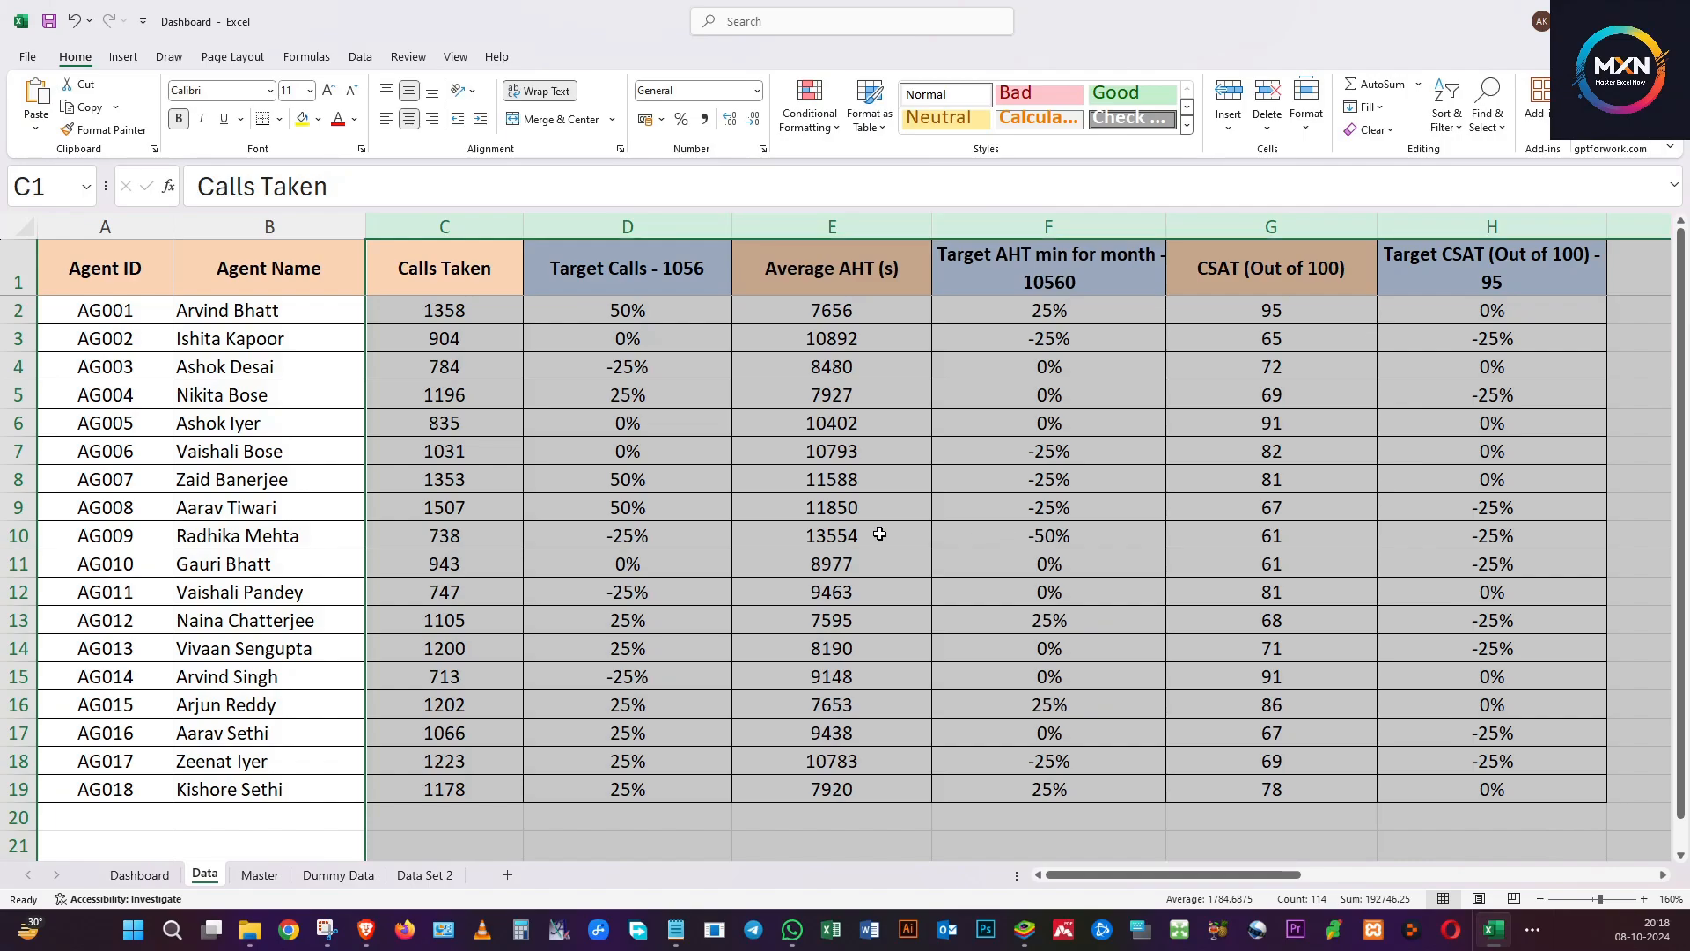
pyautogui.click(748, 534)
# Compare the Calls Taken value of agent AG001 with its Target Calls percentage formula.
pyautogui.click(408, 500)
pyautogui.press('Up')
pyautogui.press('Up')
pyautogui.press('Up')
pyautogui.press('Up')
pyautogui.press('Up')
pyautogui.press('Up')
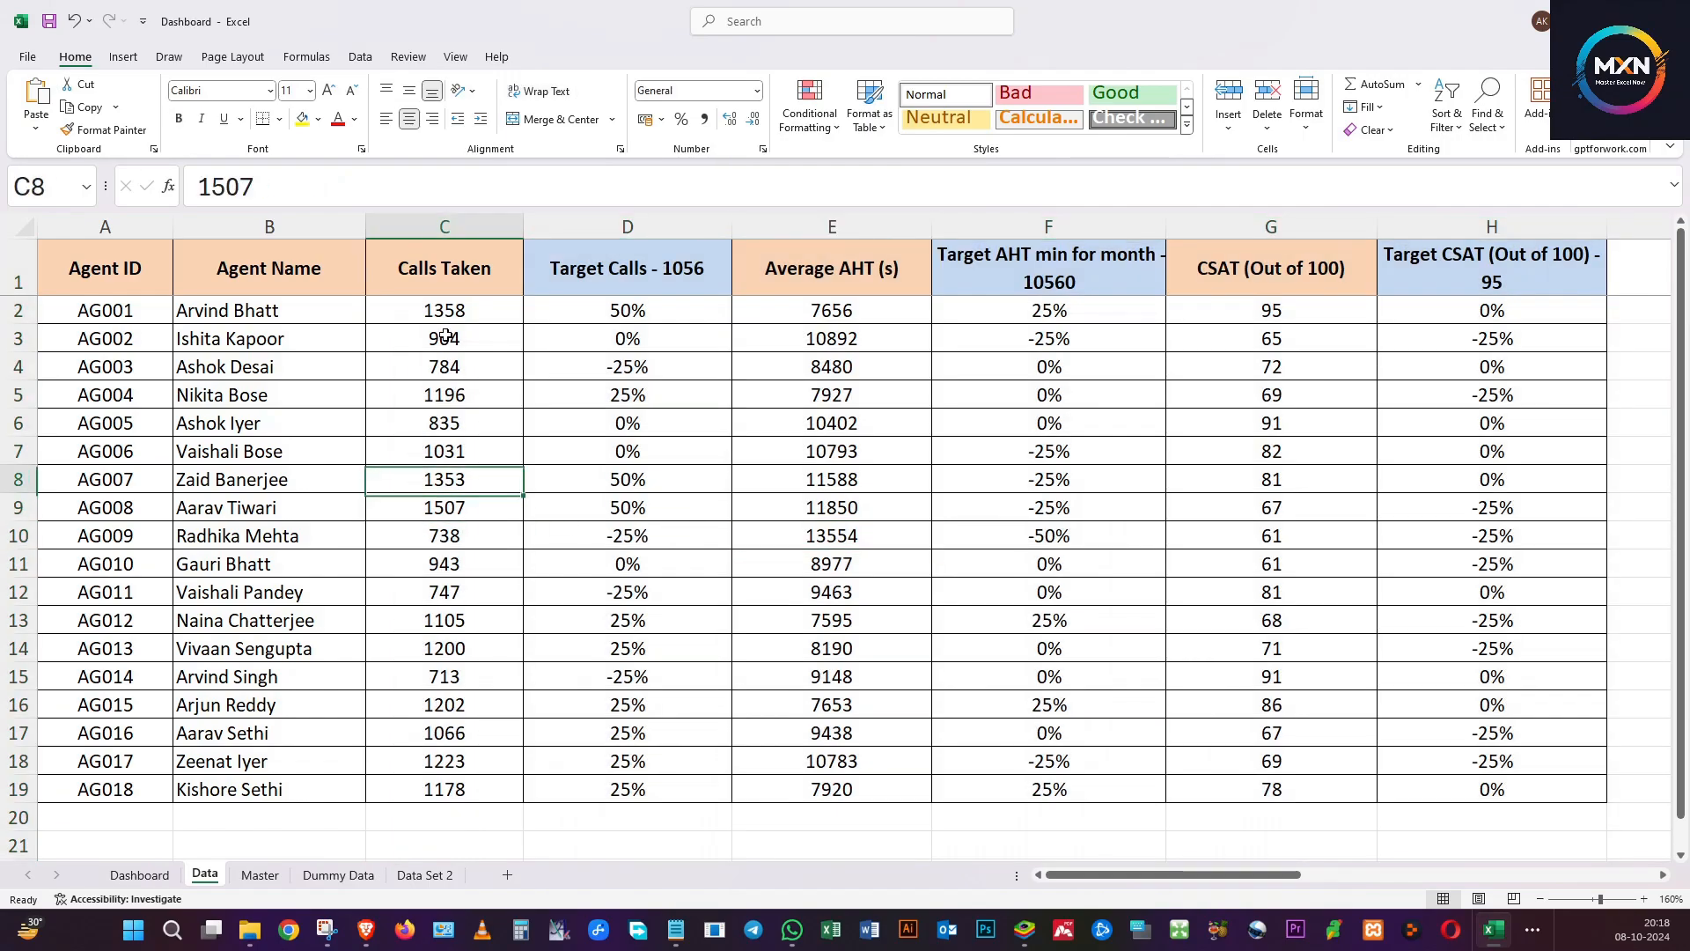
pyautogui.press('Up')
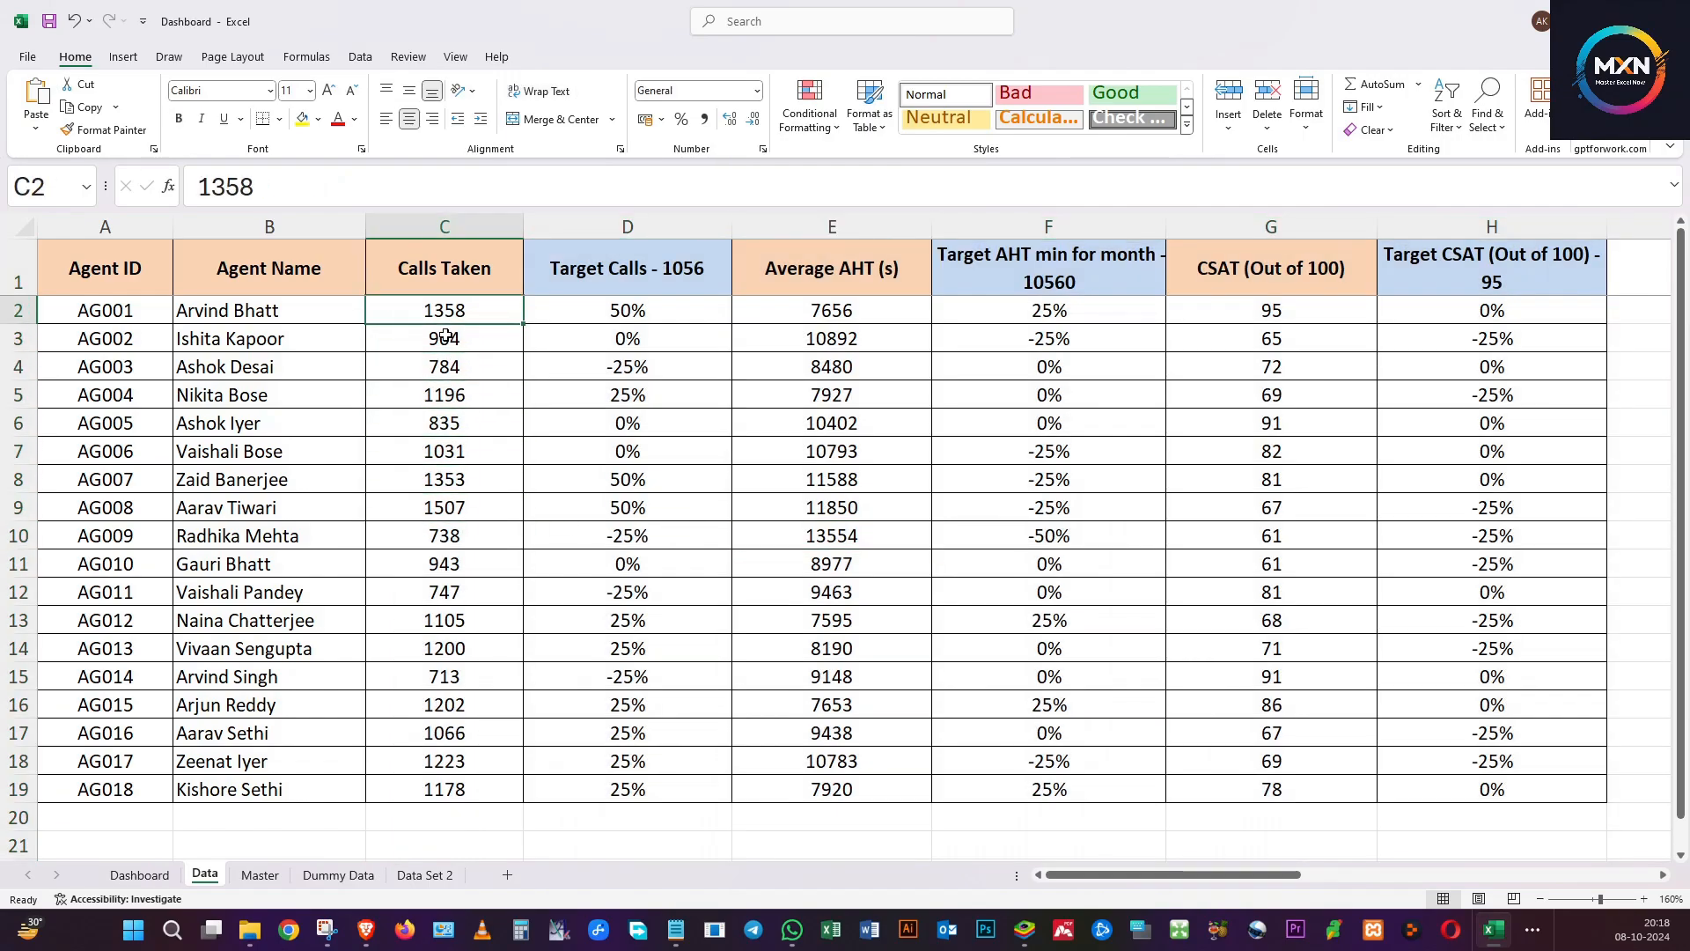
pyautogui.press('Right')
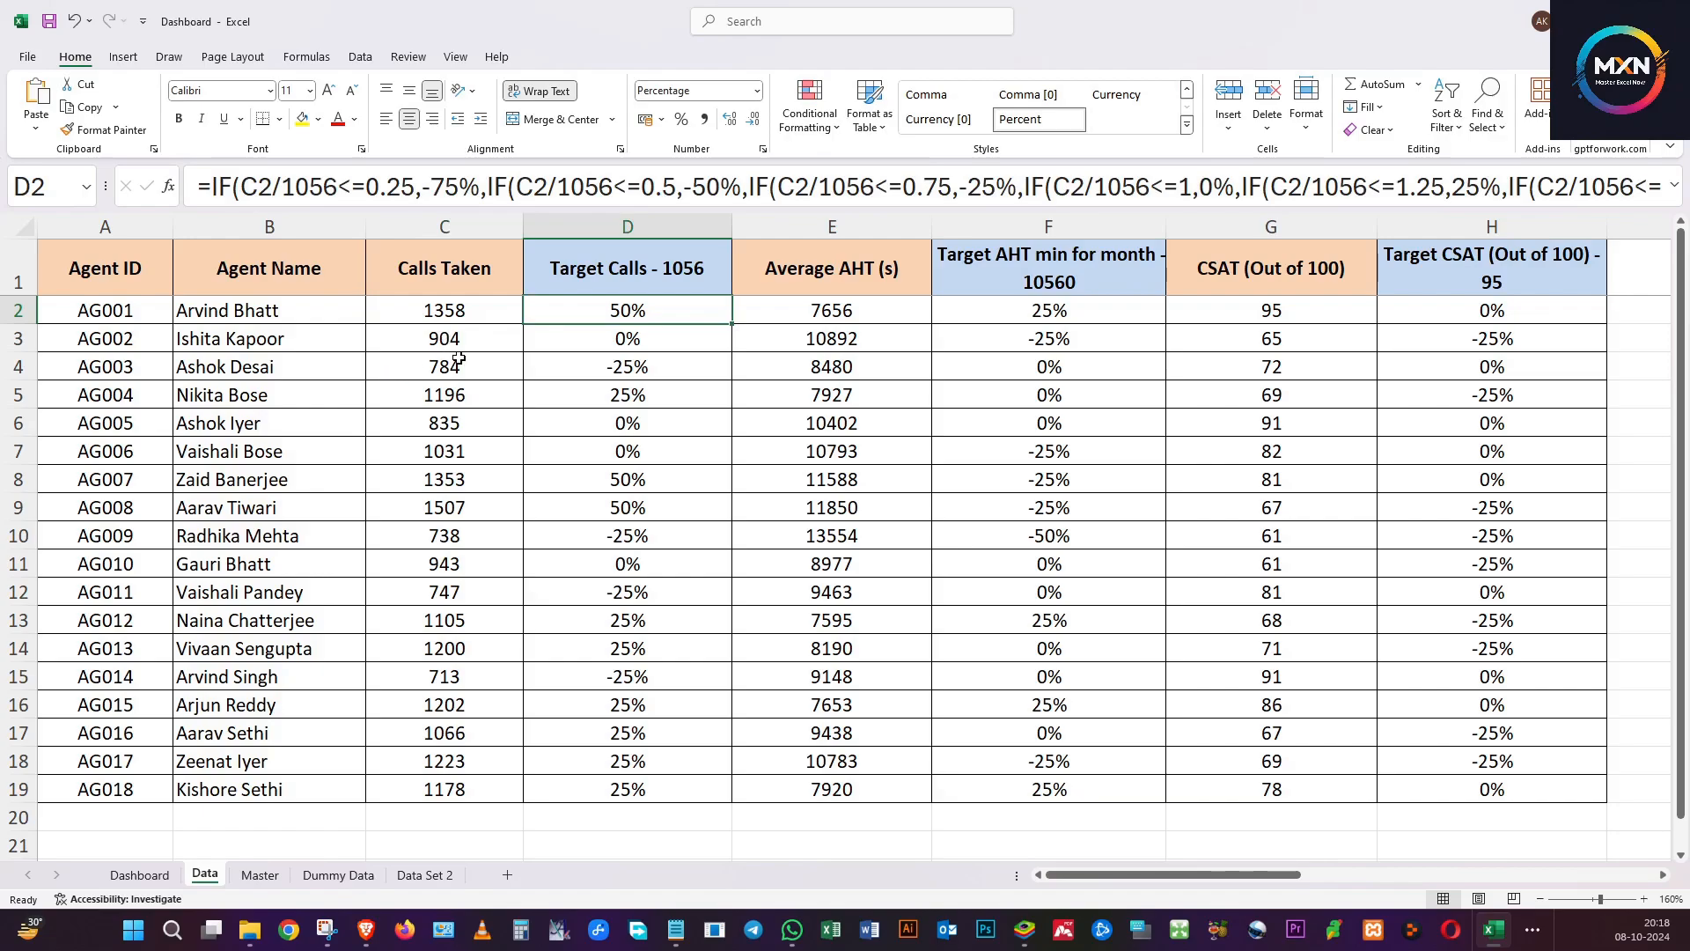
pyautogui.press('Left')
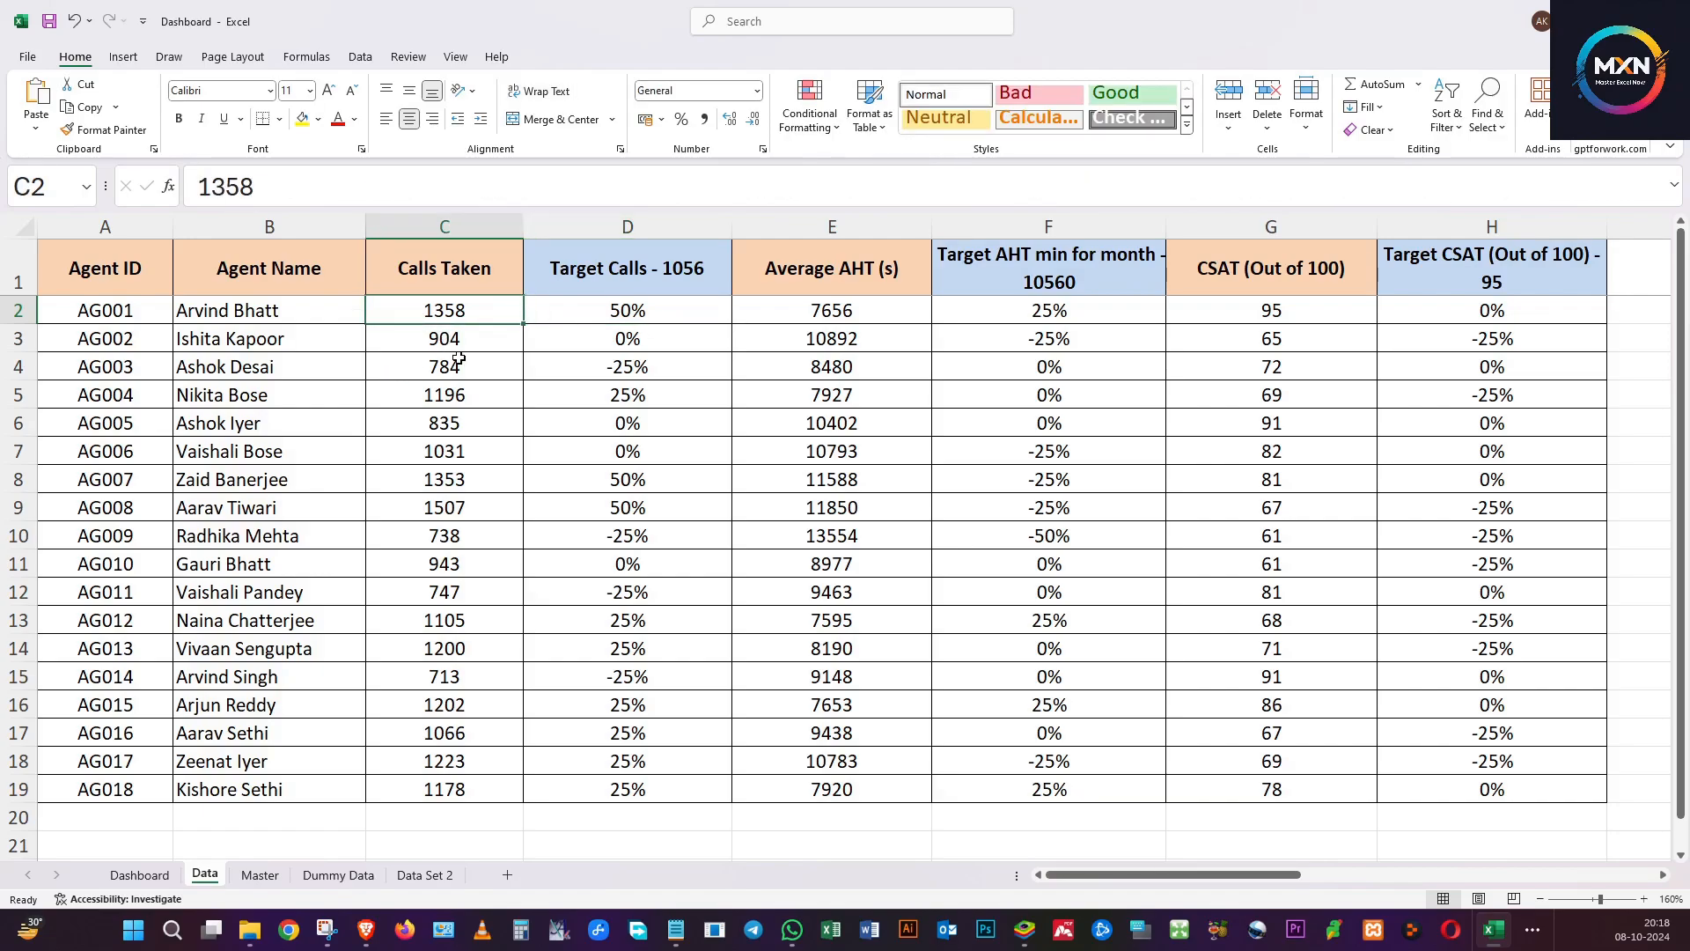
# Examine the Target Calls percentages for agents AG008 to AG013, and check the Target CSAT column.
pyautogui.press('Down')
pyautogui.press('Down')
pyautogui.press('Down')
pyautogui.press('Down')
pyautogui.press('Down')
pyautogui.press('Down')
pyautogui.press('Down')
pyautogui.press('Right')
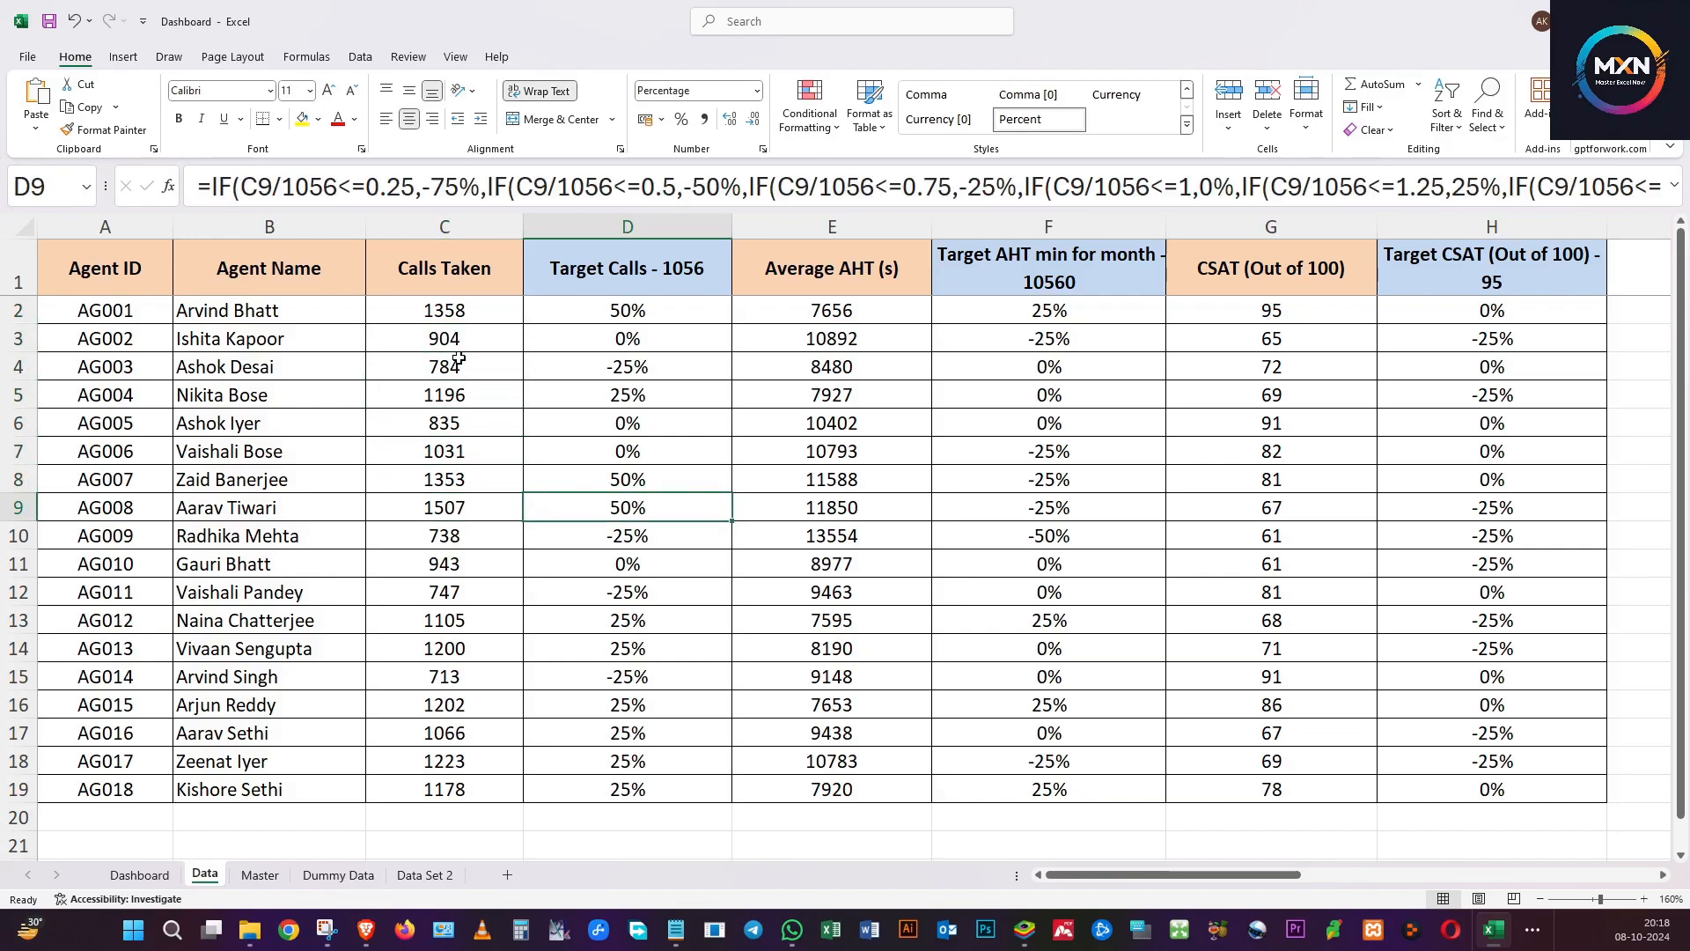
pyautogui.press('Down')
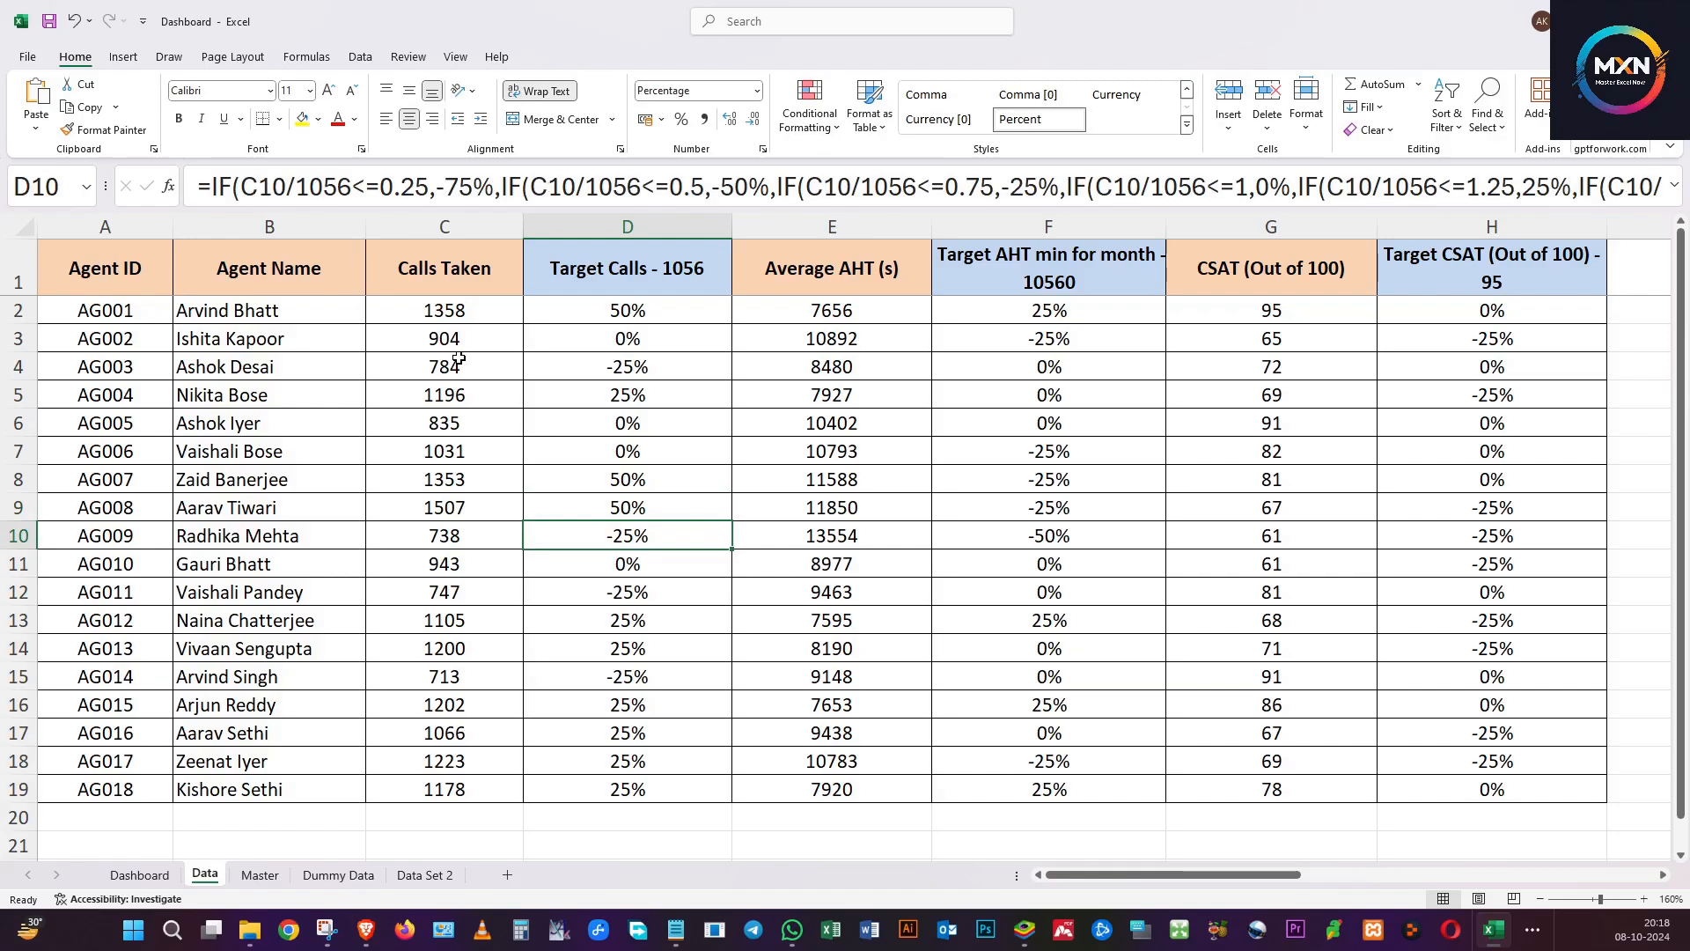
pyautogui.press('Down')
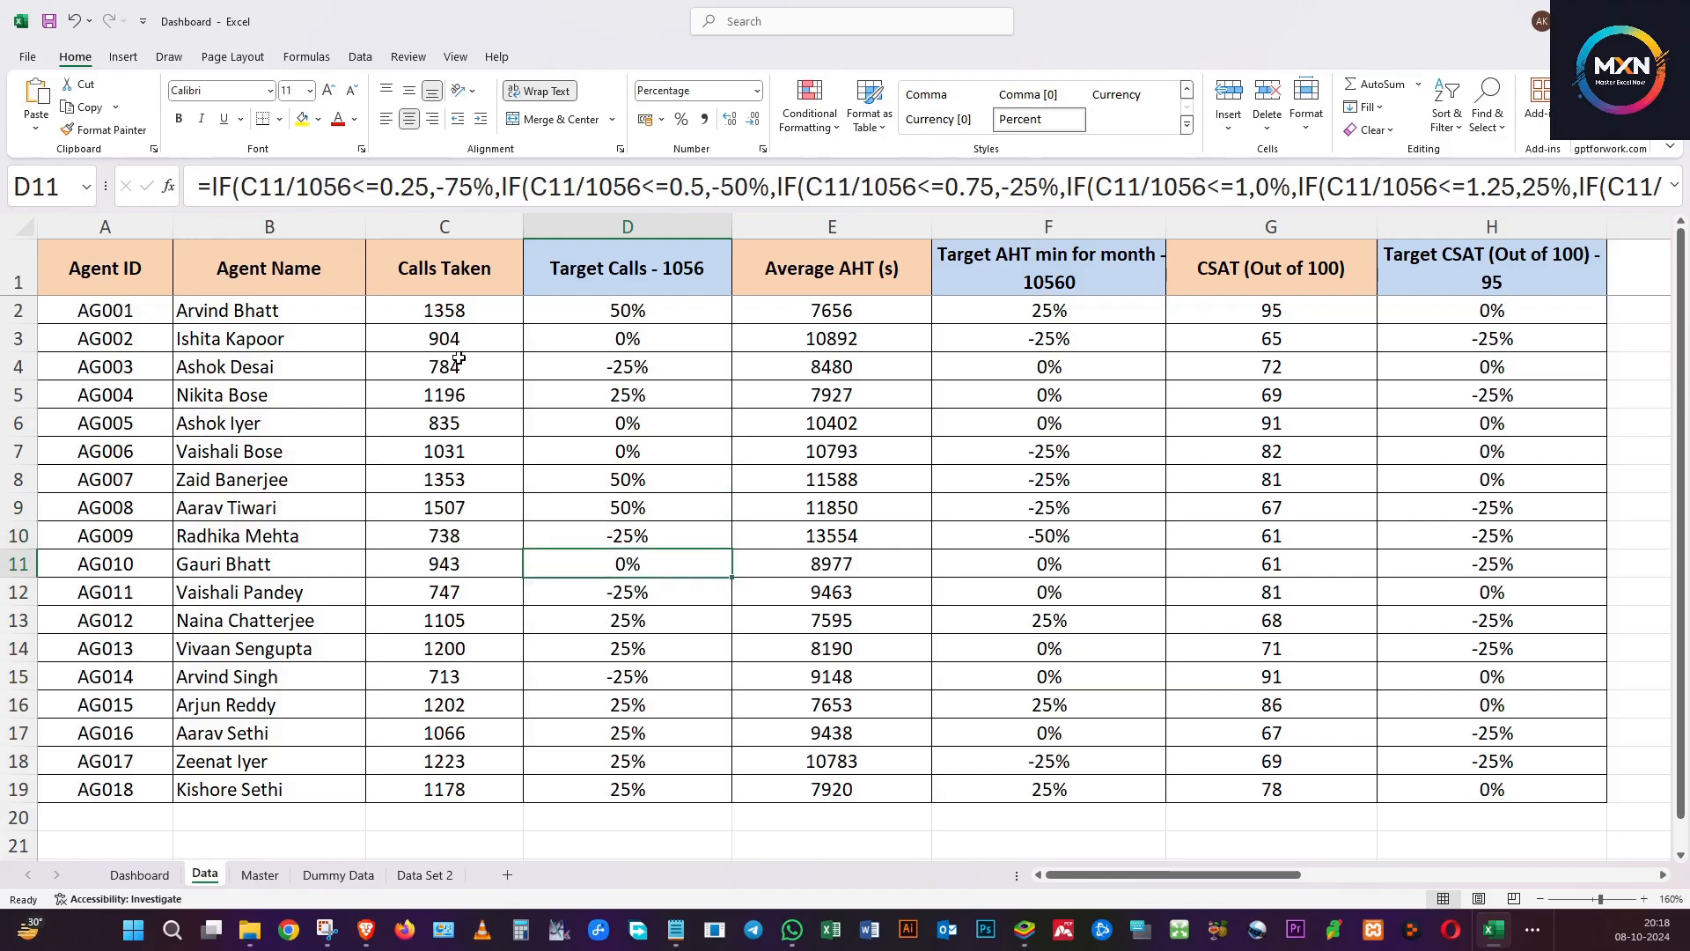
pyautogui.press('Down')
pyautogui.press('Down')
pyautogui.press('Down')
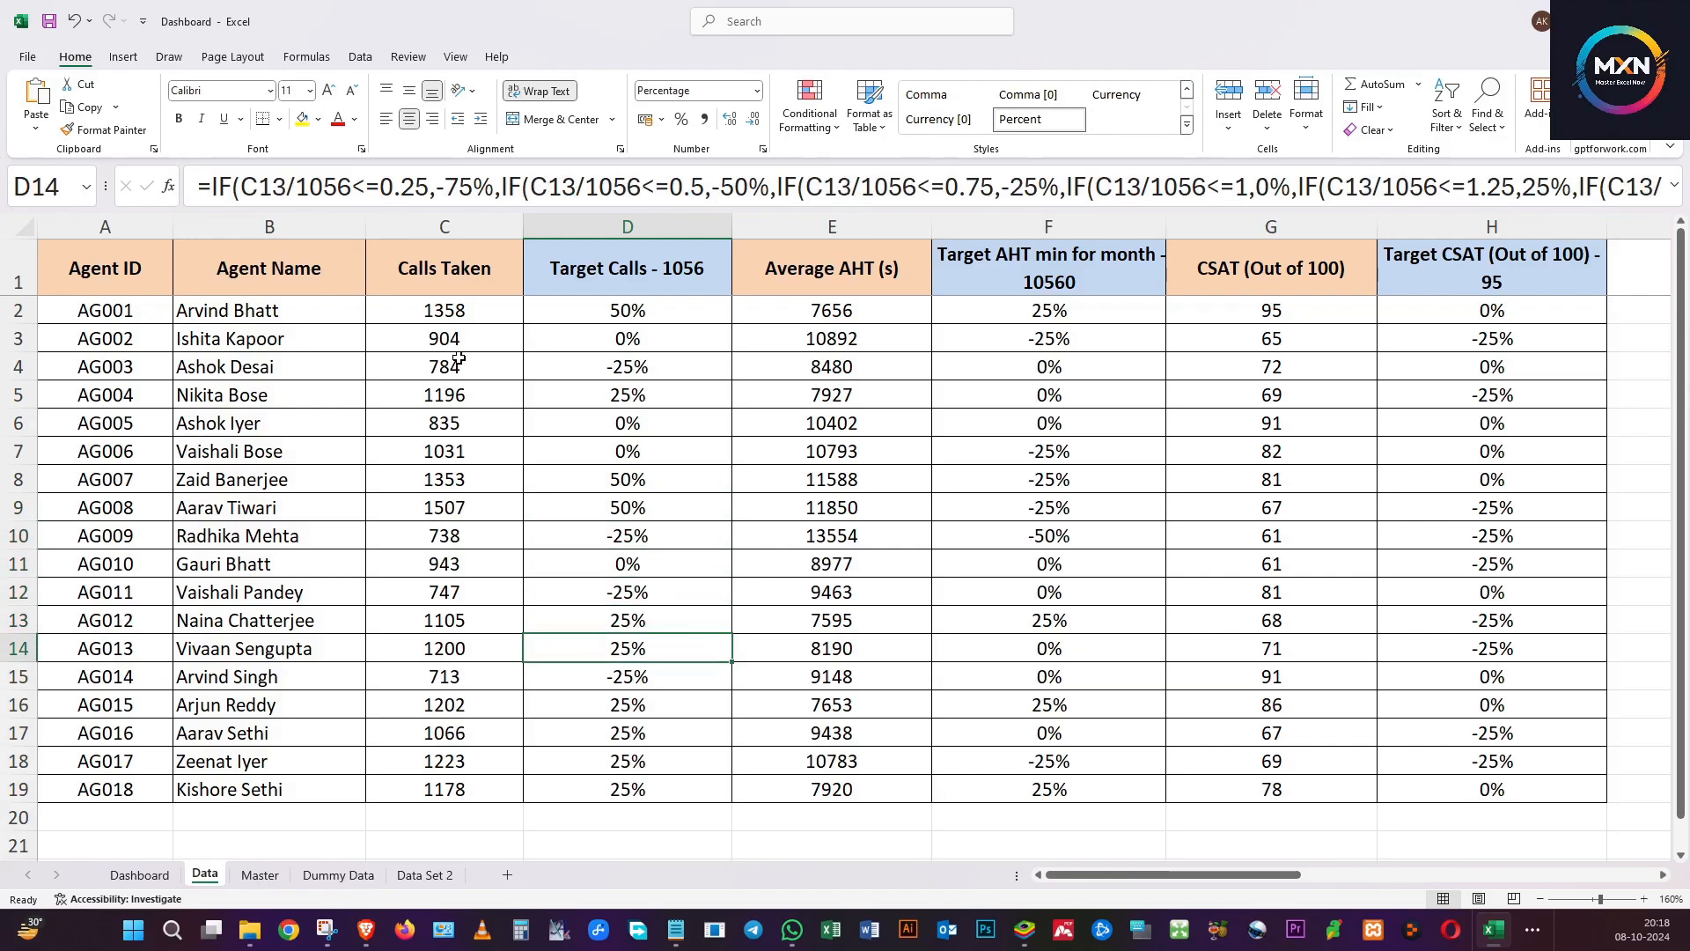
pyautogui.click(647, 358)
pyautogui.click(1488, 449)
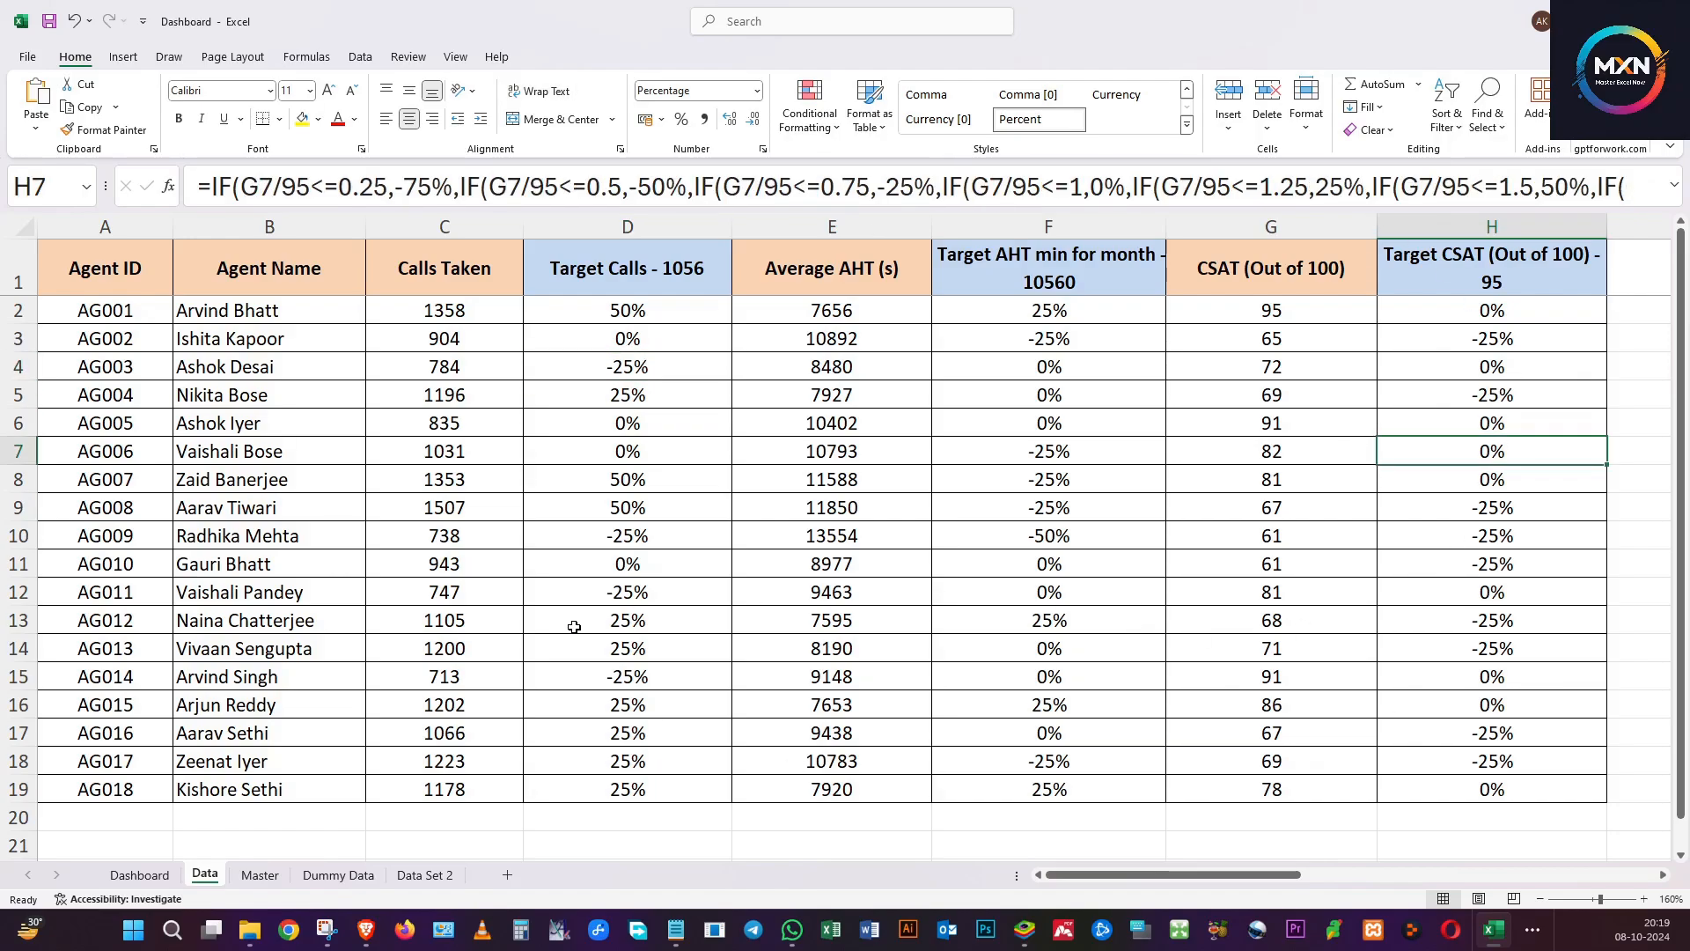
# View the agent performance dashboard on the Dashboard sheet and return to the Data sheet.
pyautogui.click(141, 875)
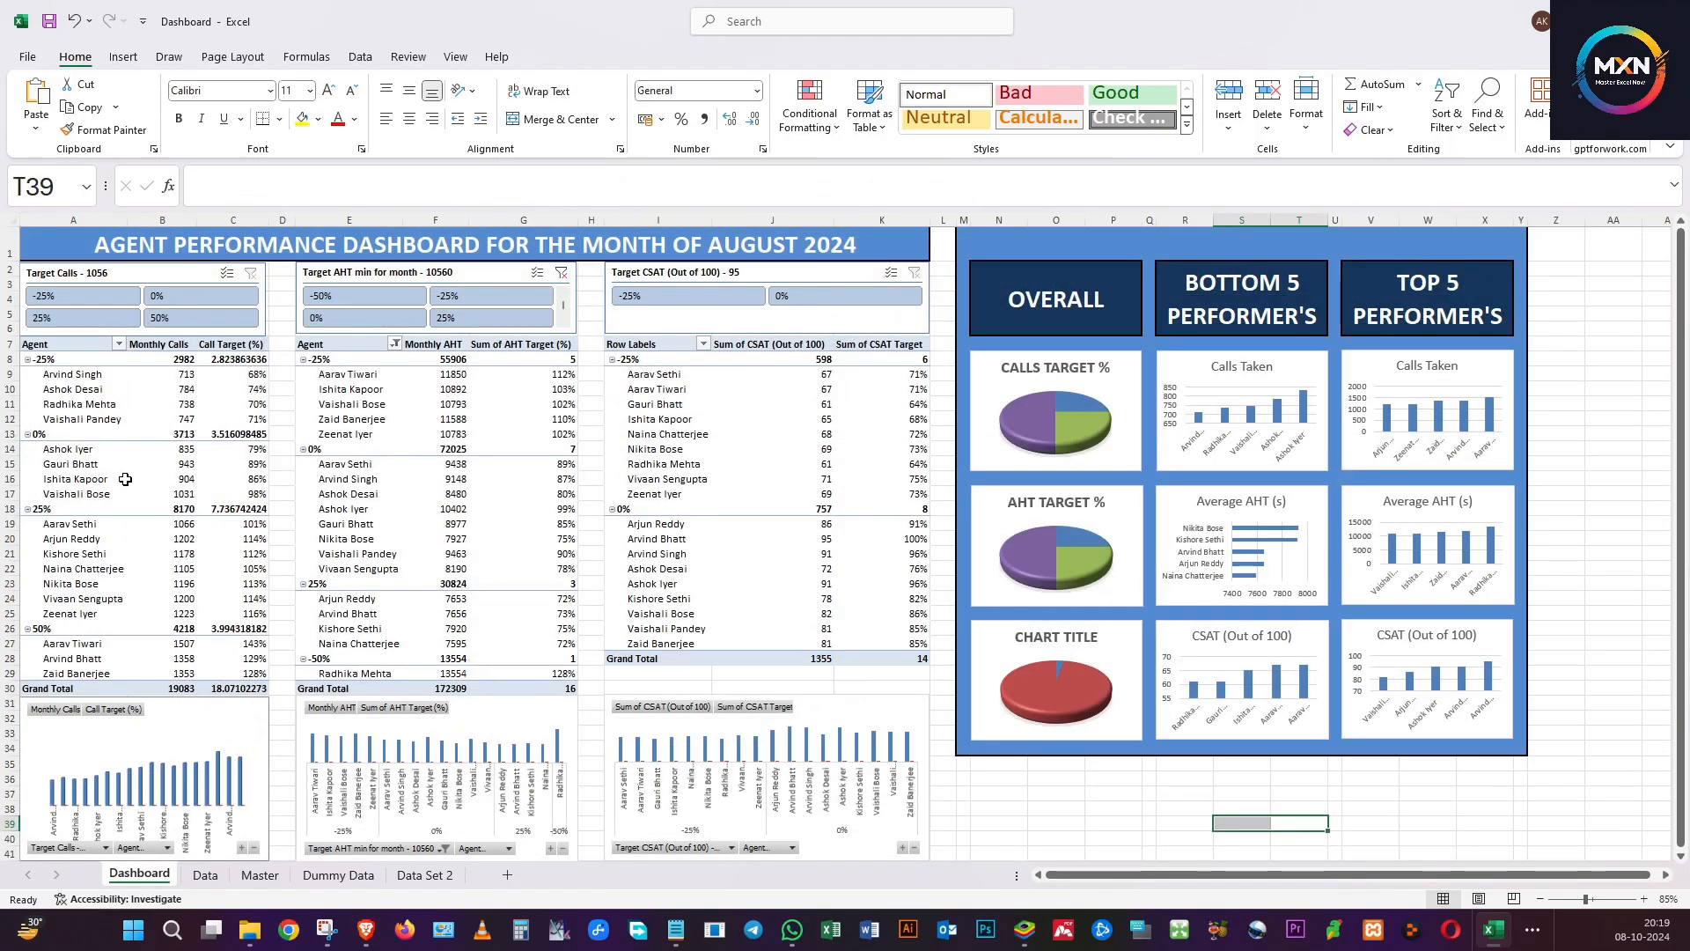
pyautogui.click(205, 875)
pyautogui.click(376, 564)
pyautogui.click(321, 384)
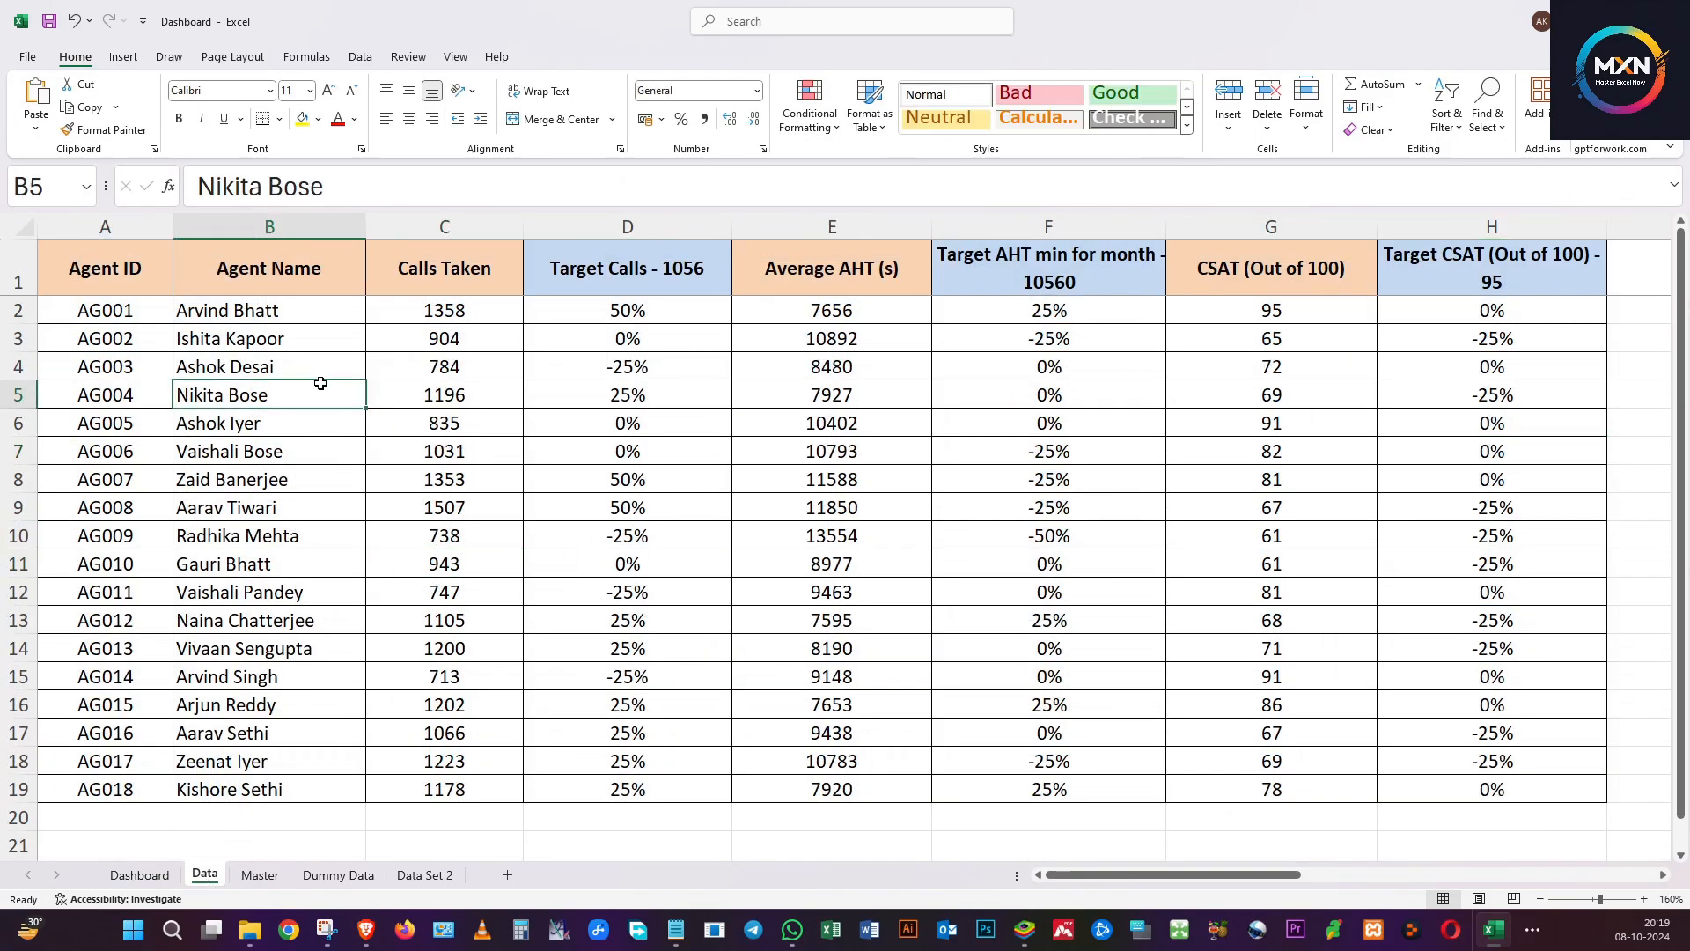
# Insert a PivotTable from the range Data!$A$1:$H$19 on a new worksheet.
pyautogui.click(275, 317)
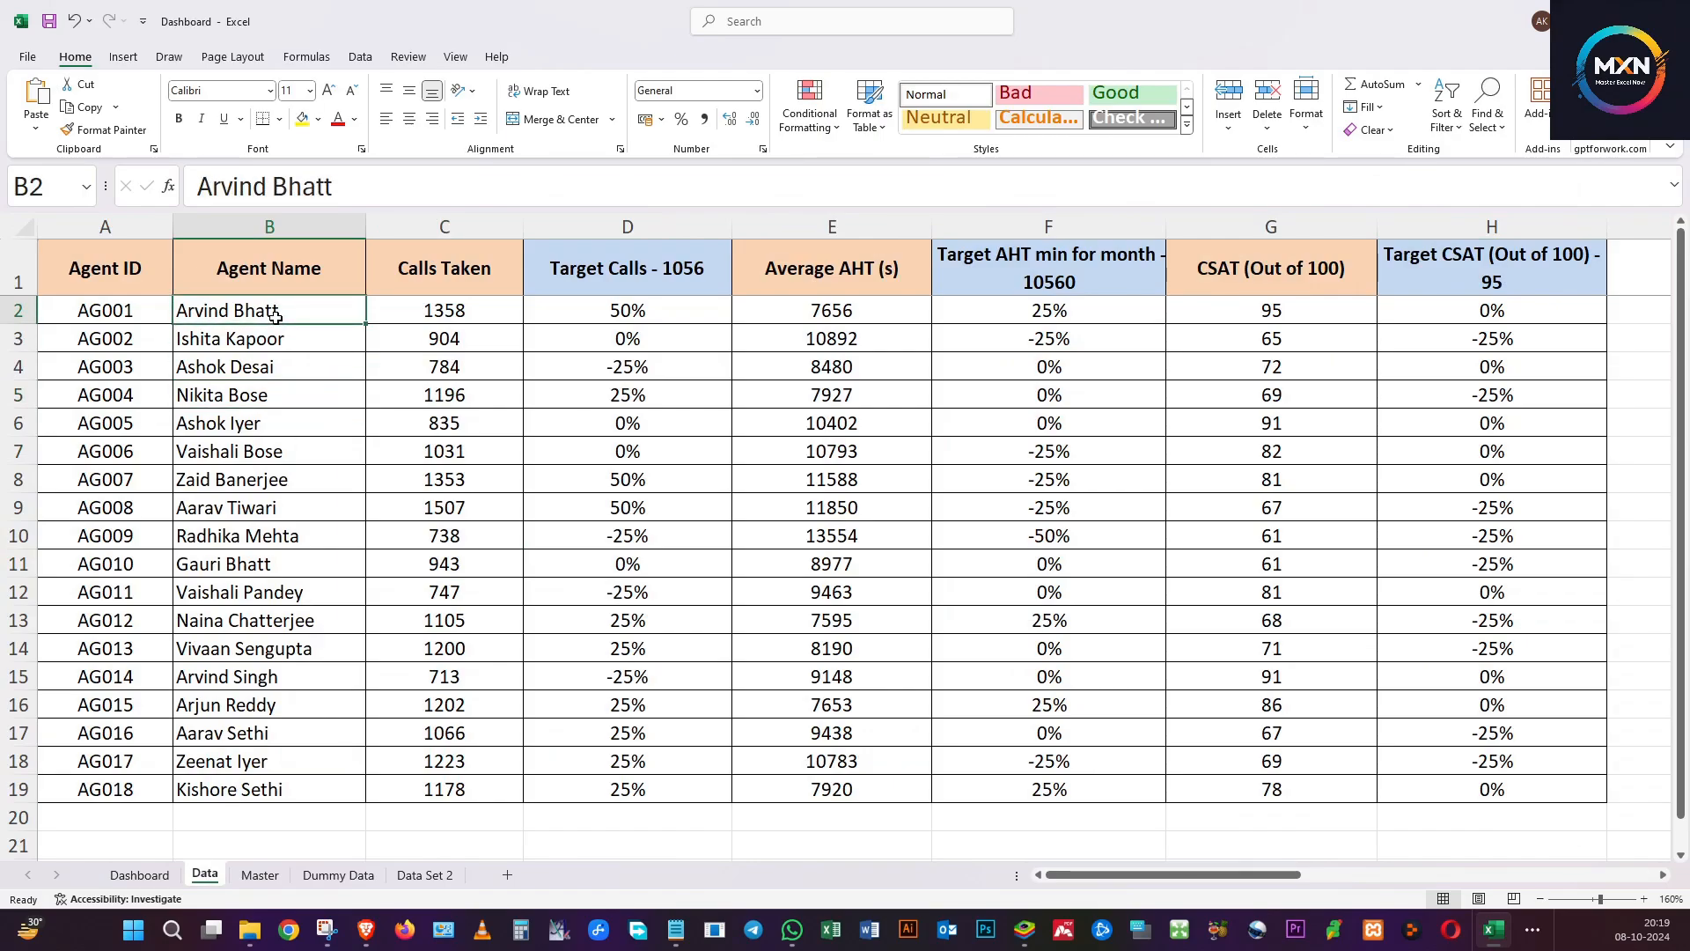
pyautogui.click(132, 60)
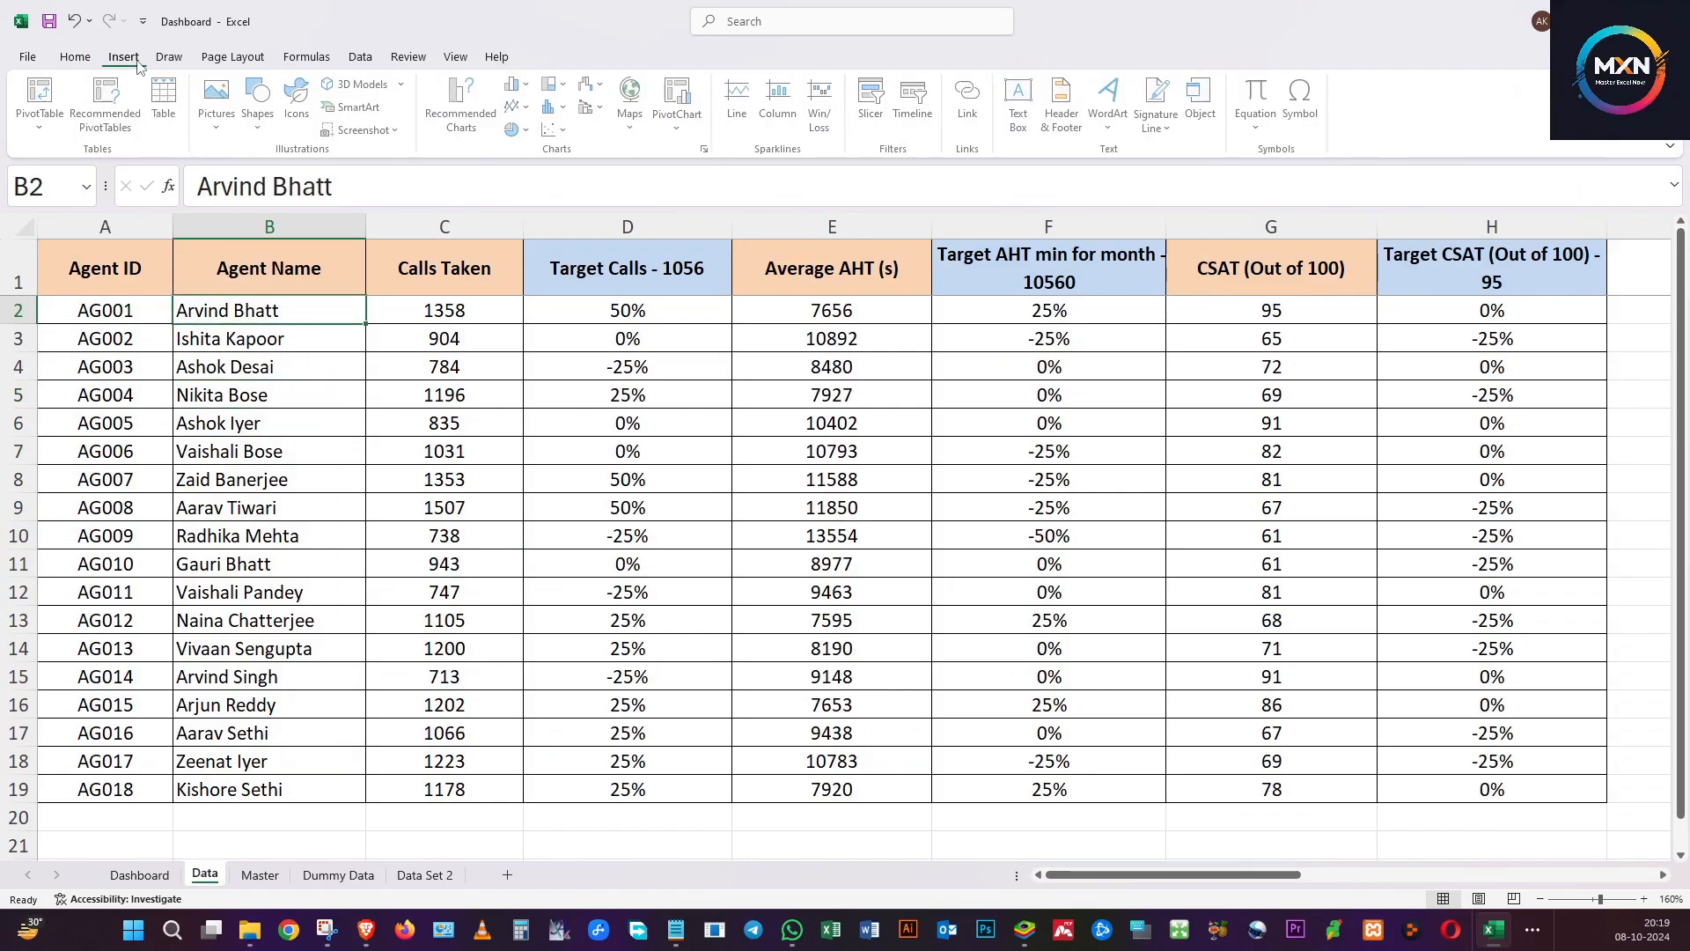
pyautogui.click(39, 114)
pyautogui.click(66, 152)
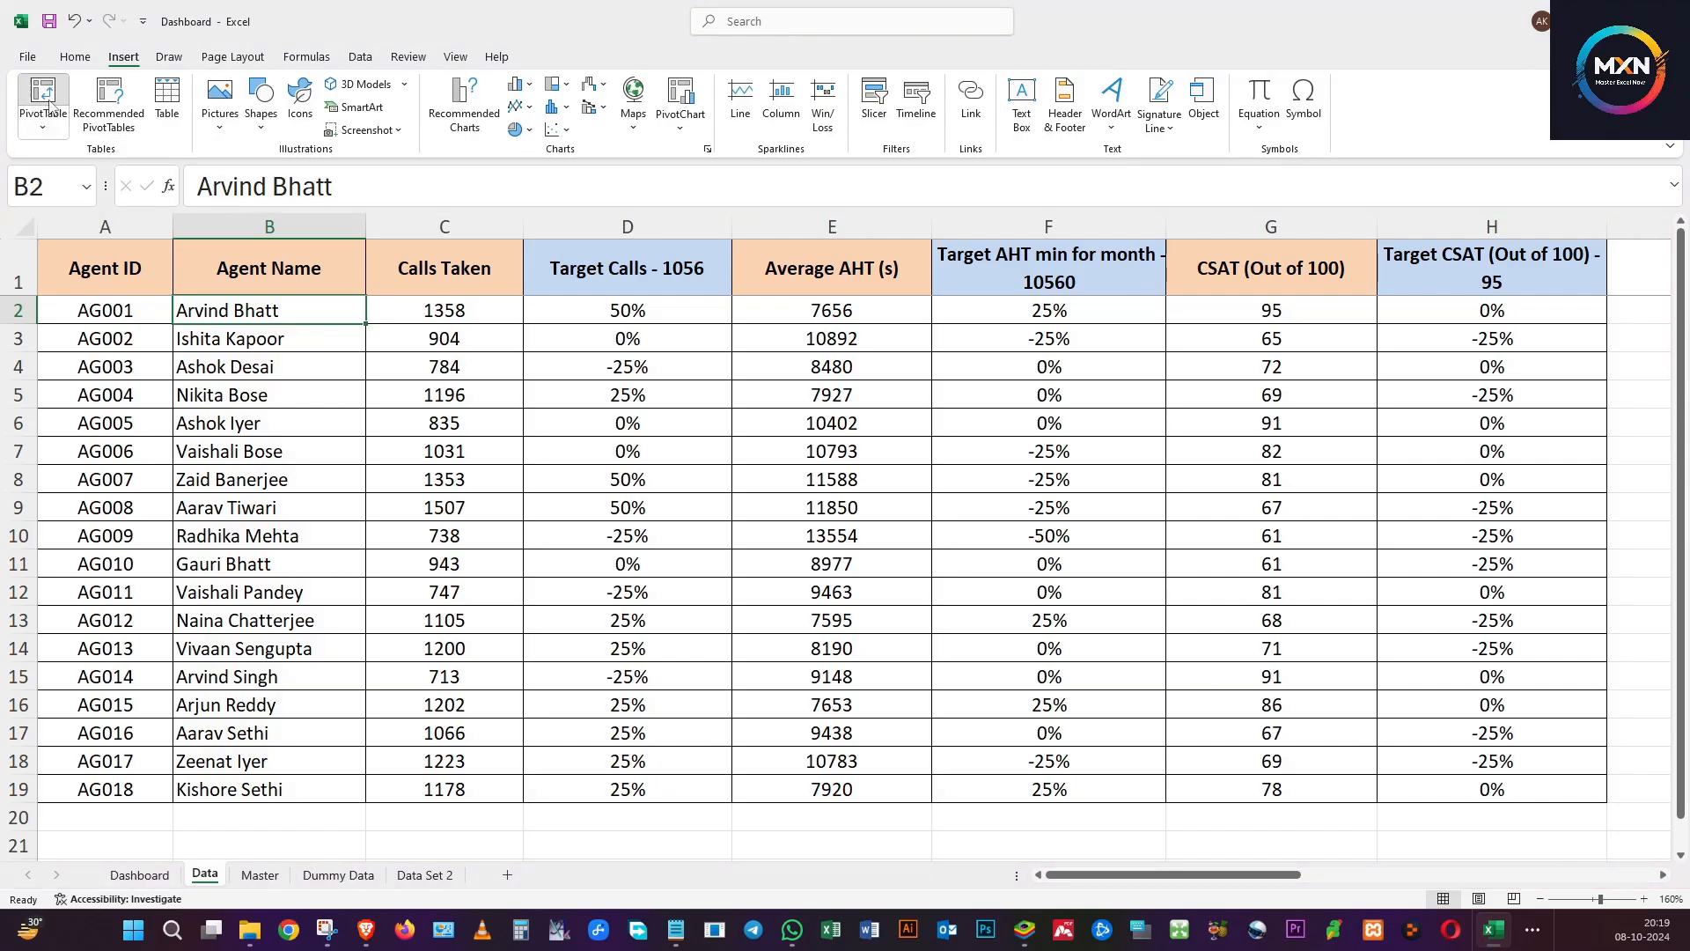
pyautogui.moveTo(802, 463); pyautogui.dragTo(634, 334)
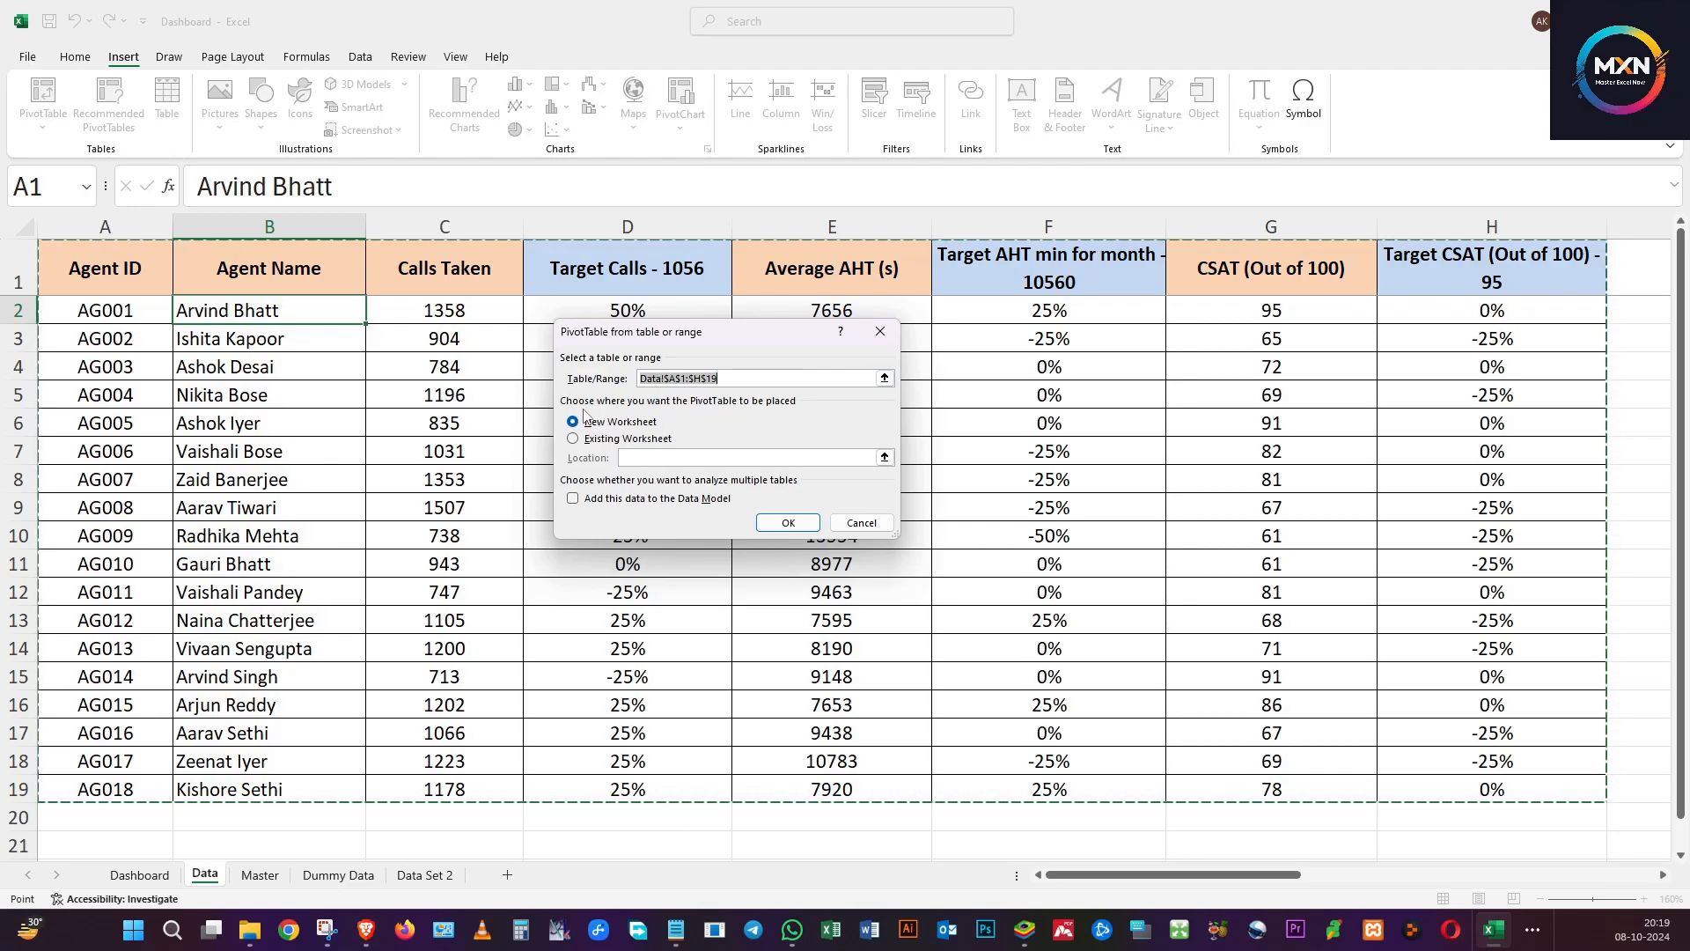
pyautogui.click(788, 523)
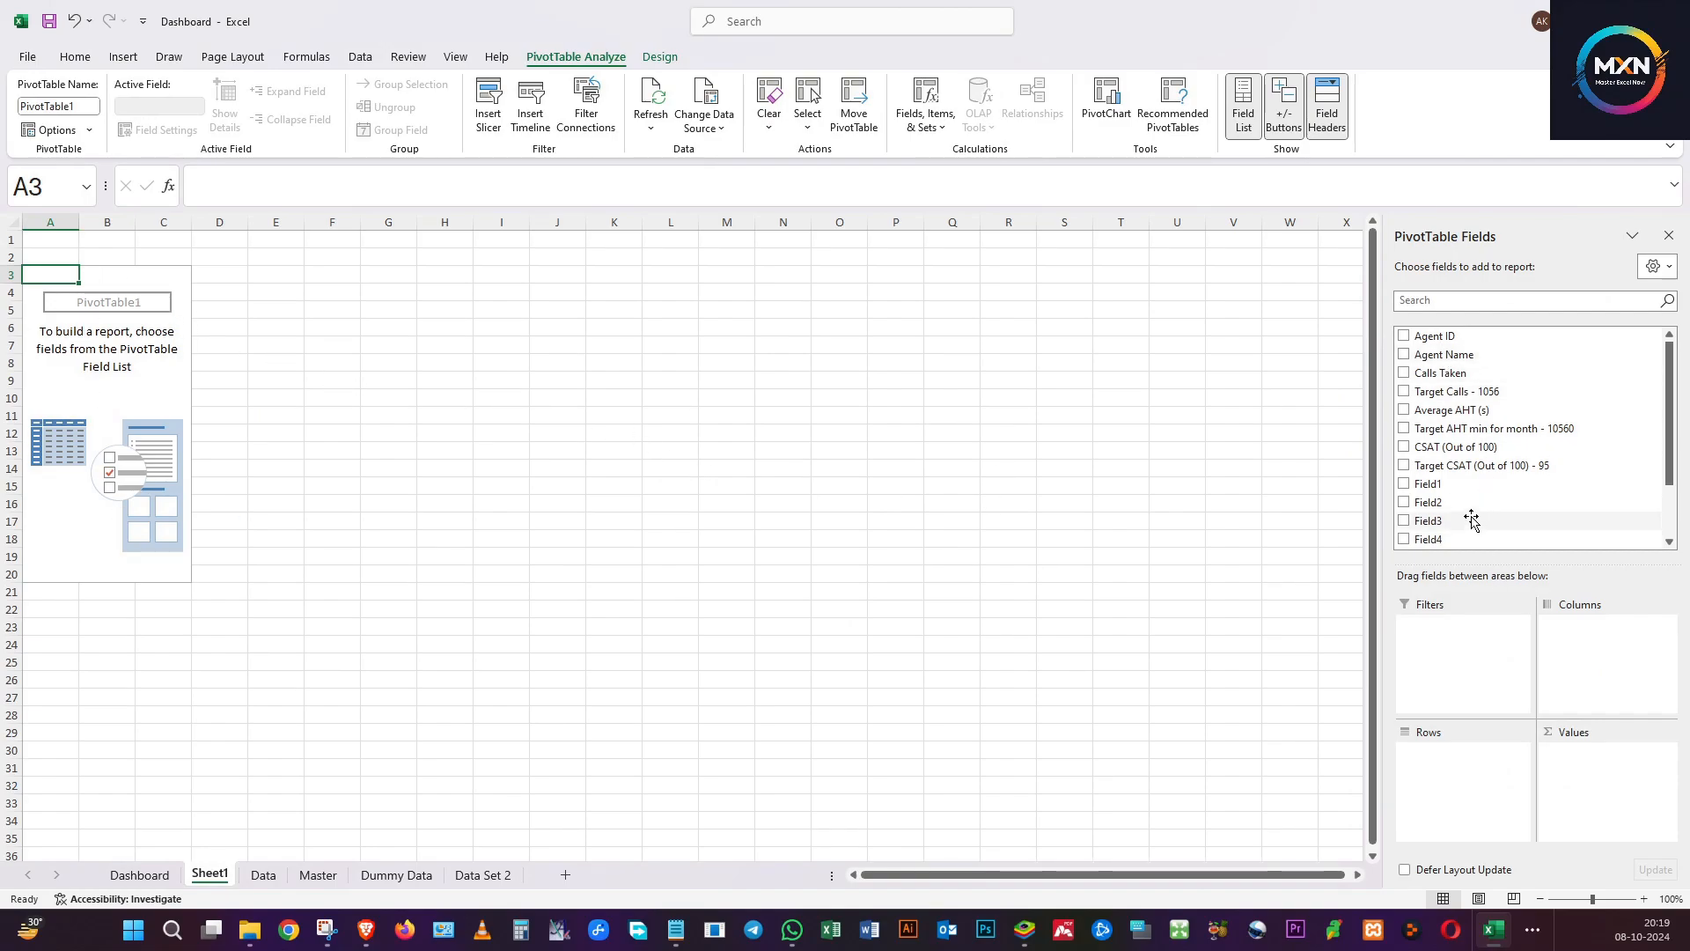
# Build the PivotTable with Agent Name as rows and the sum of Calls Taken as values.
pyautogui.moveTo(1437, 361); pyautogui.dragTo(1466, 763)
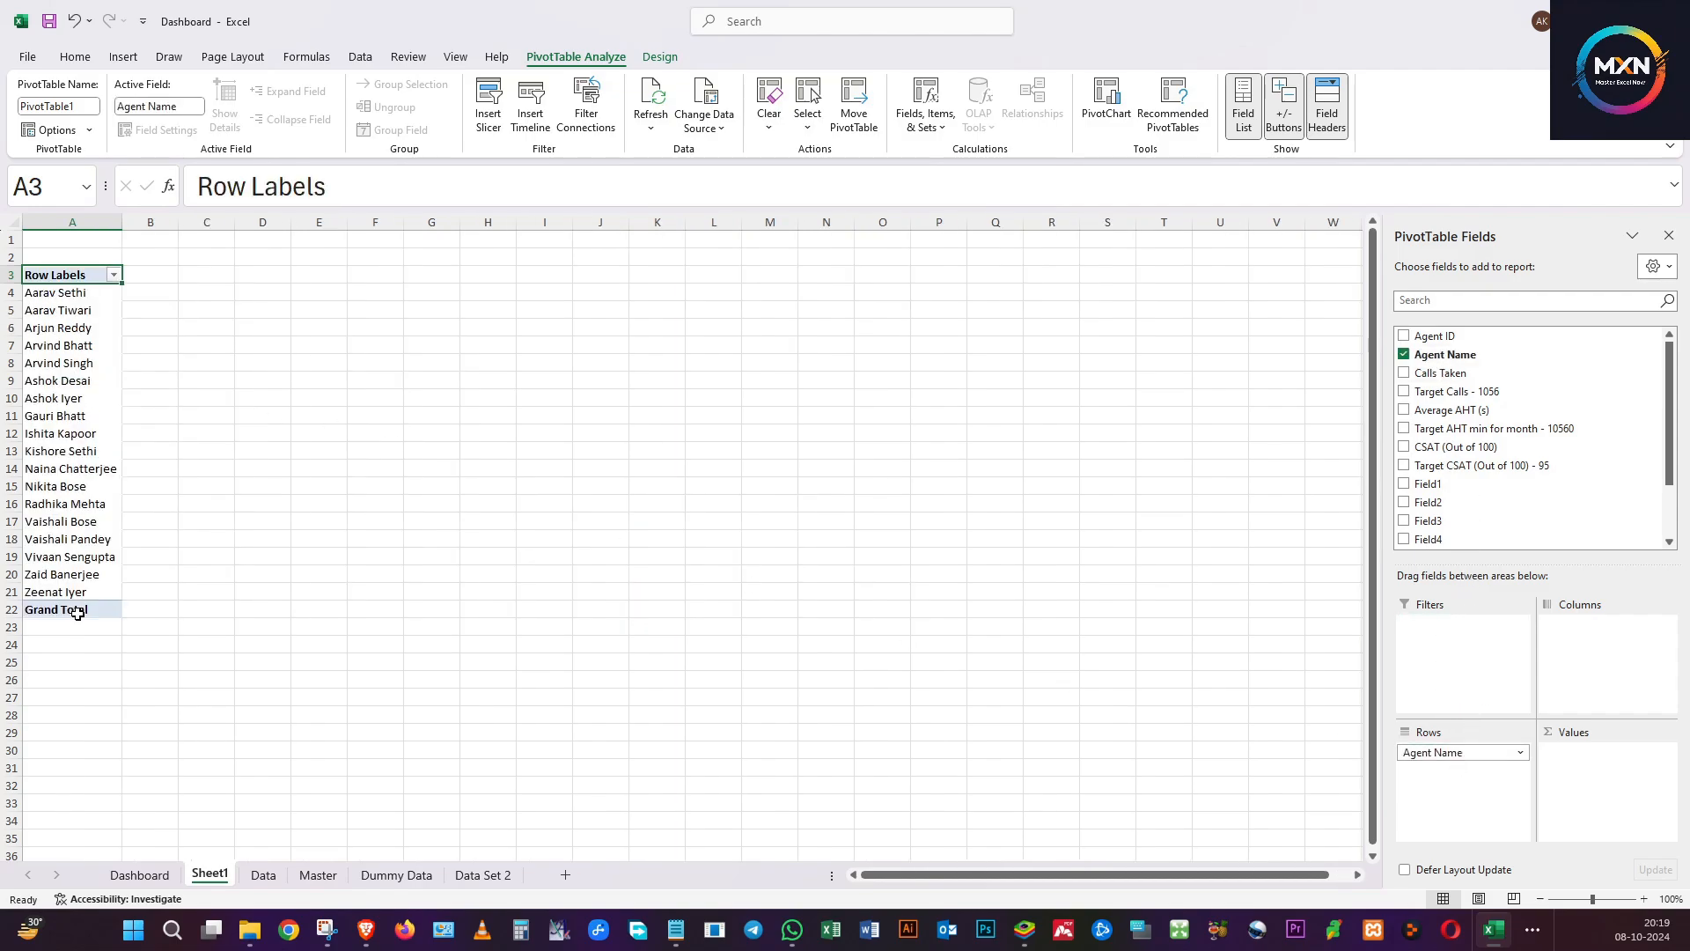
pyautogui.moveTo(1444, 374); pyautogui.dragTo(1585, 754)
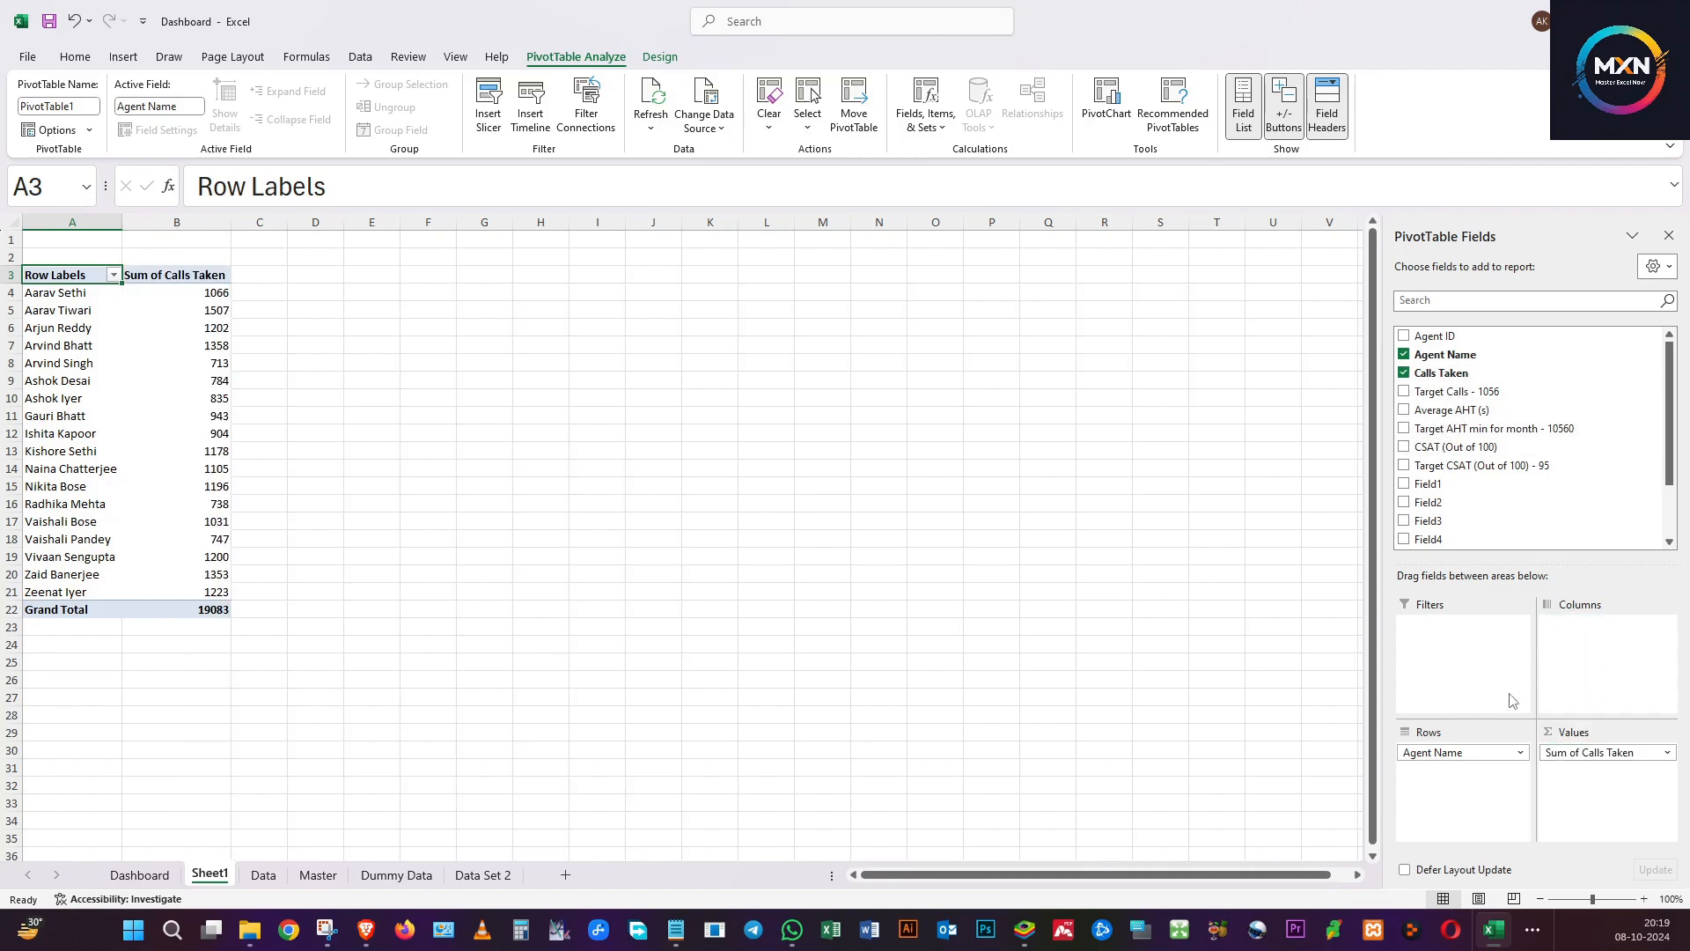
pyautogui.click(201, 293)
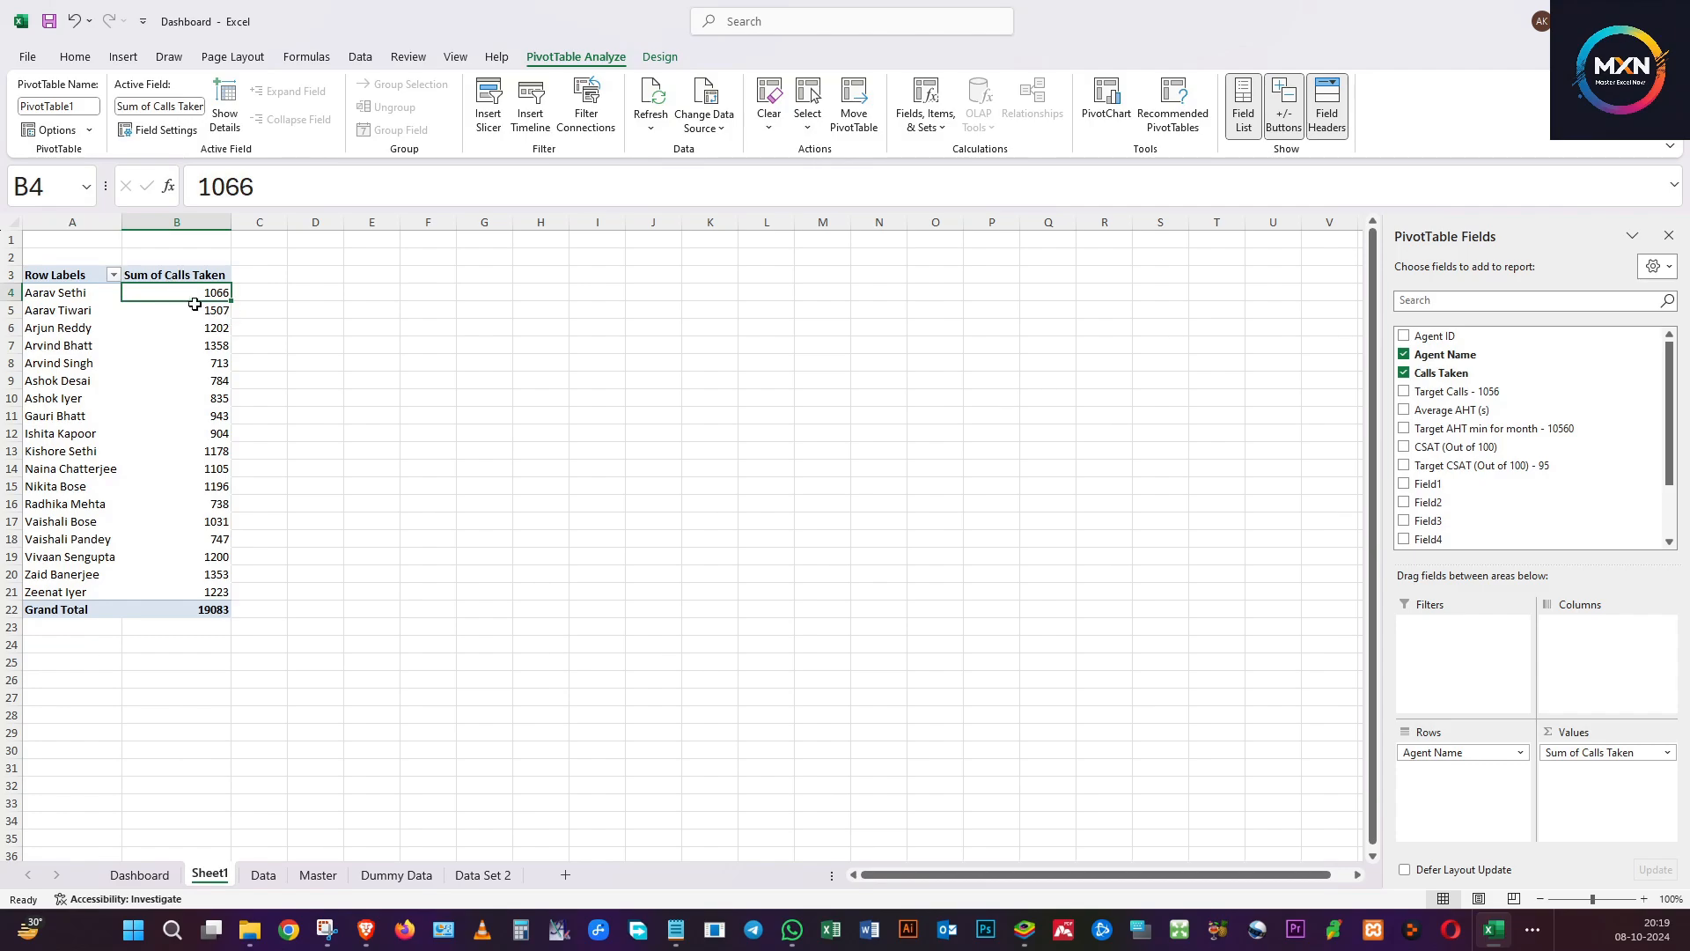
pyautogui.click(258, 277)
pyautogui.click(188, 297)
pyautogui.click(118, 308)
# Add a calculated field named "Call Target %" to the PivotTable with the formula 'Calls Taken'/1056.
pyautogui.click(195, 316)
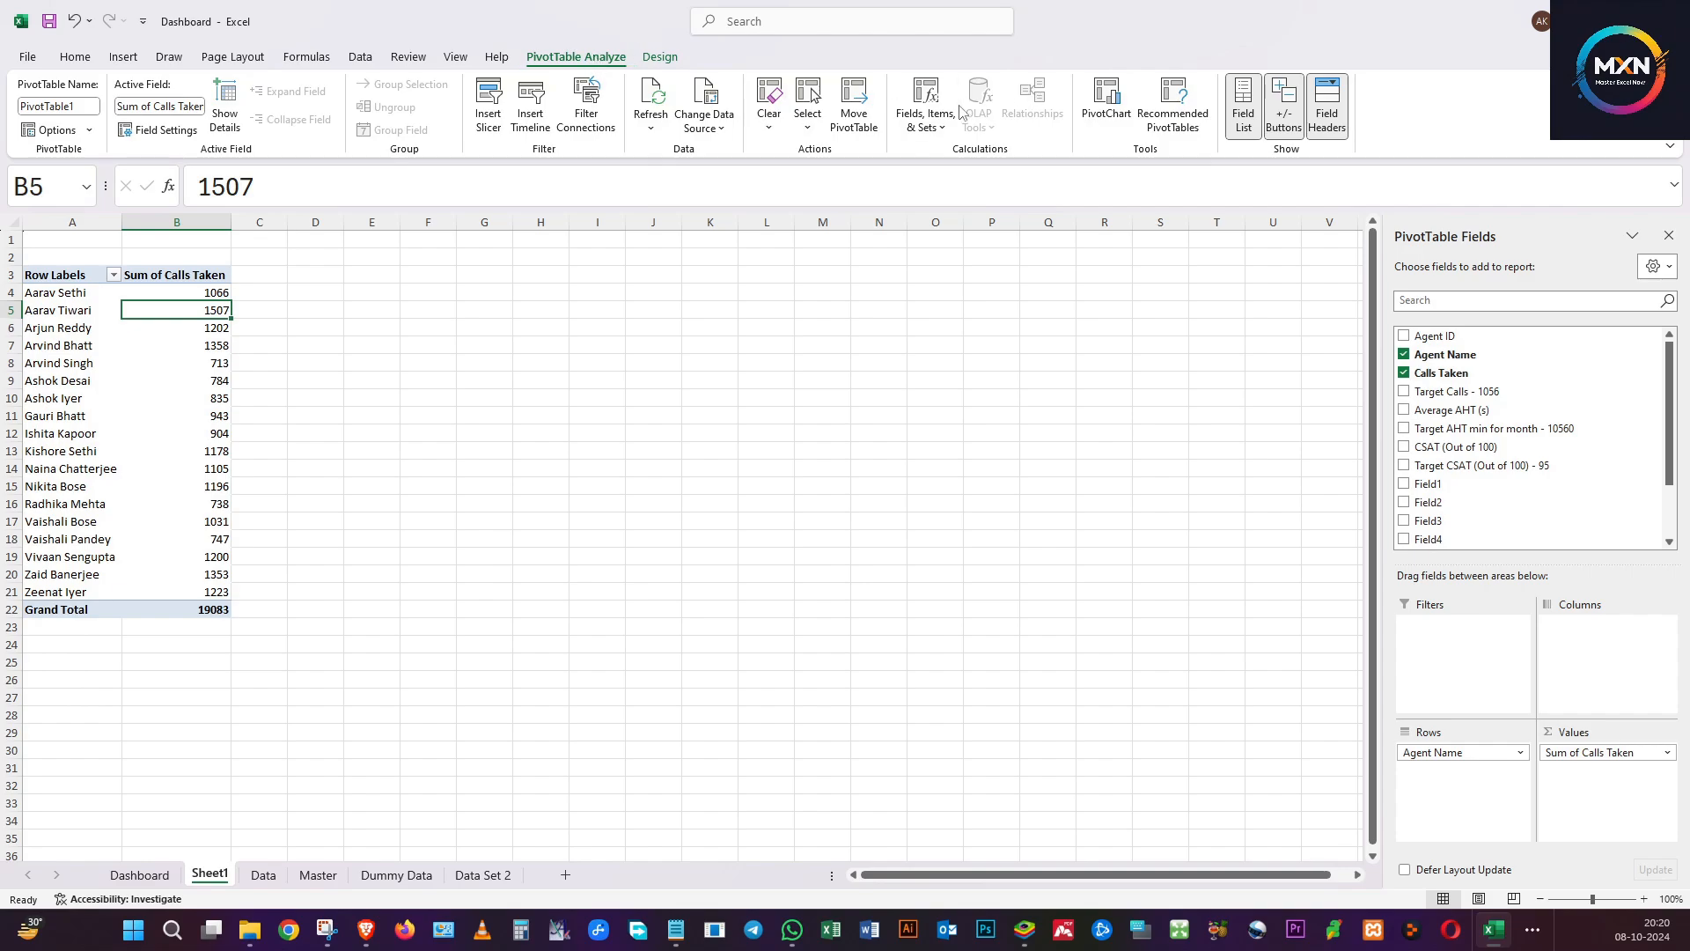
pyautogui.click(938, 128)
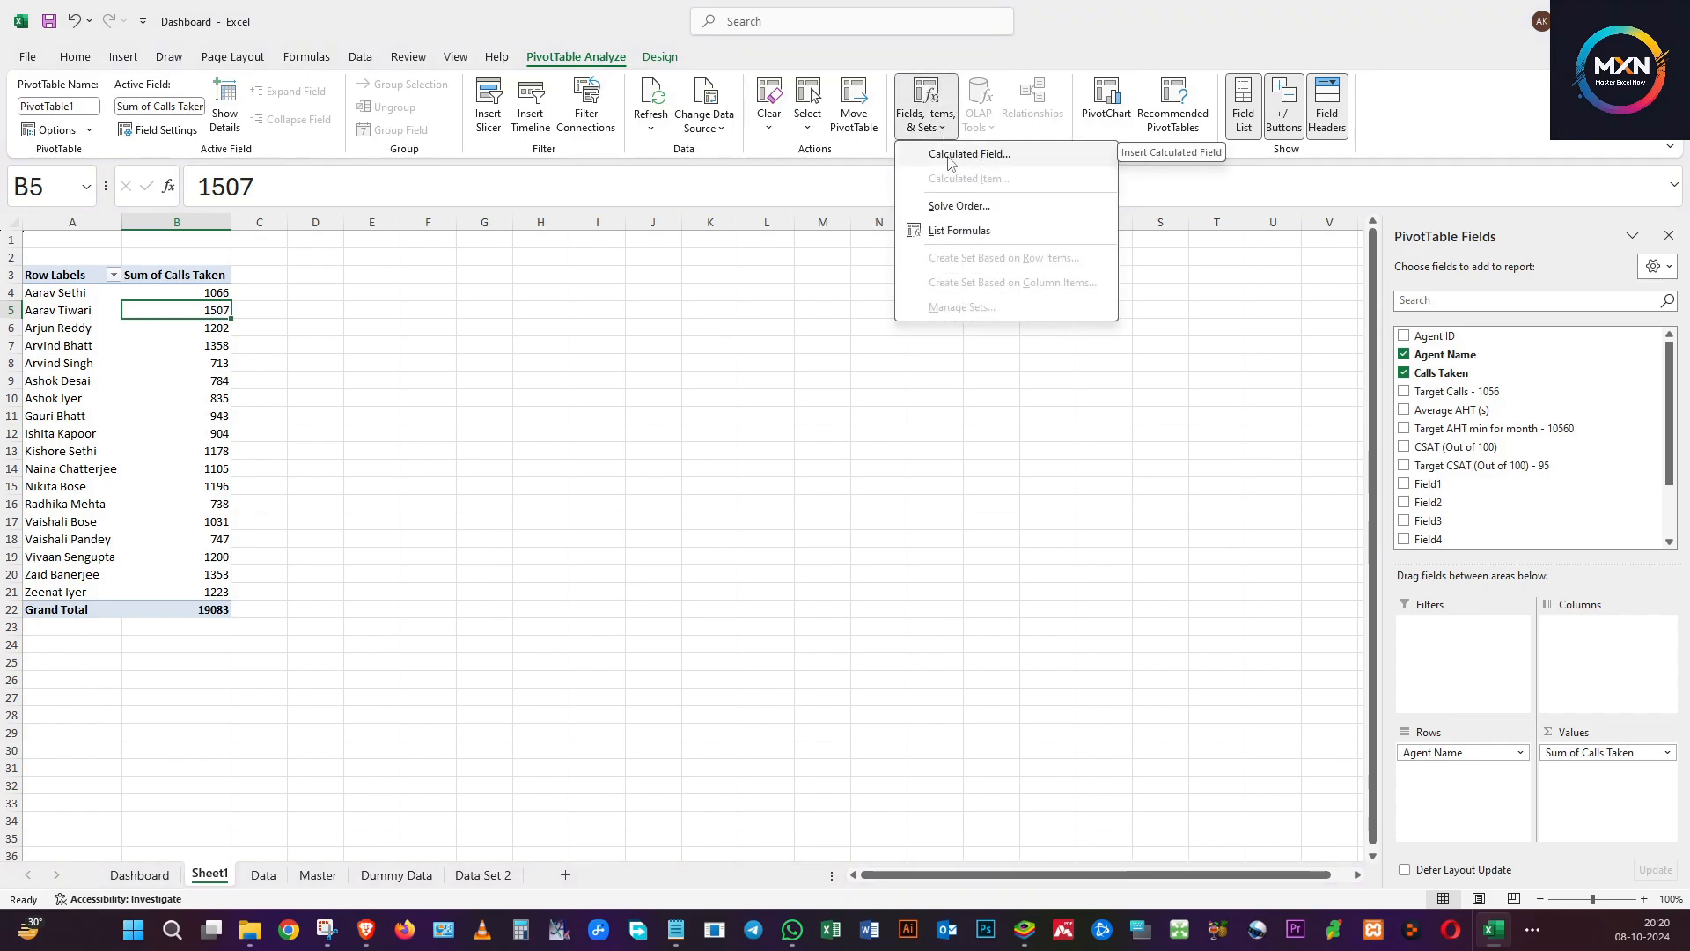
pyautogui.click(990, 155)
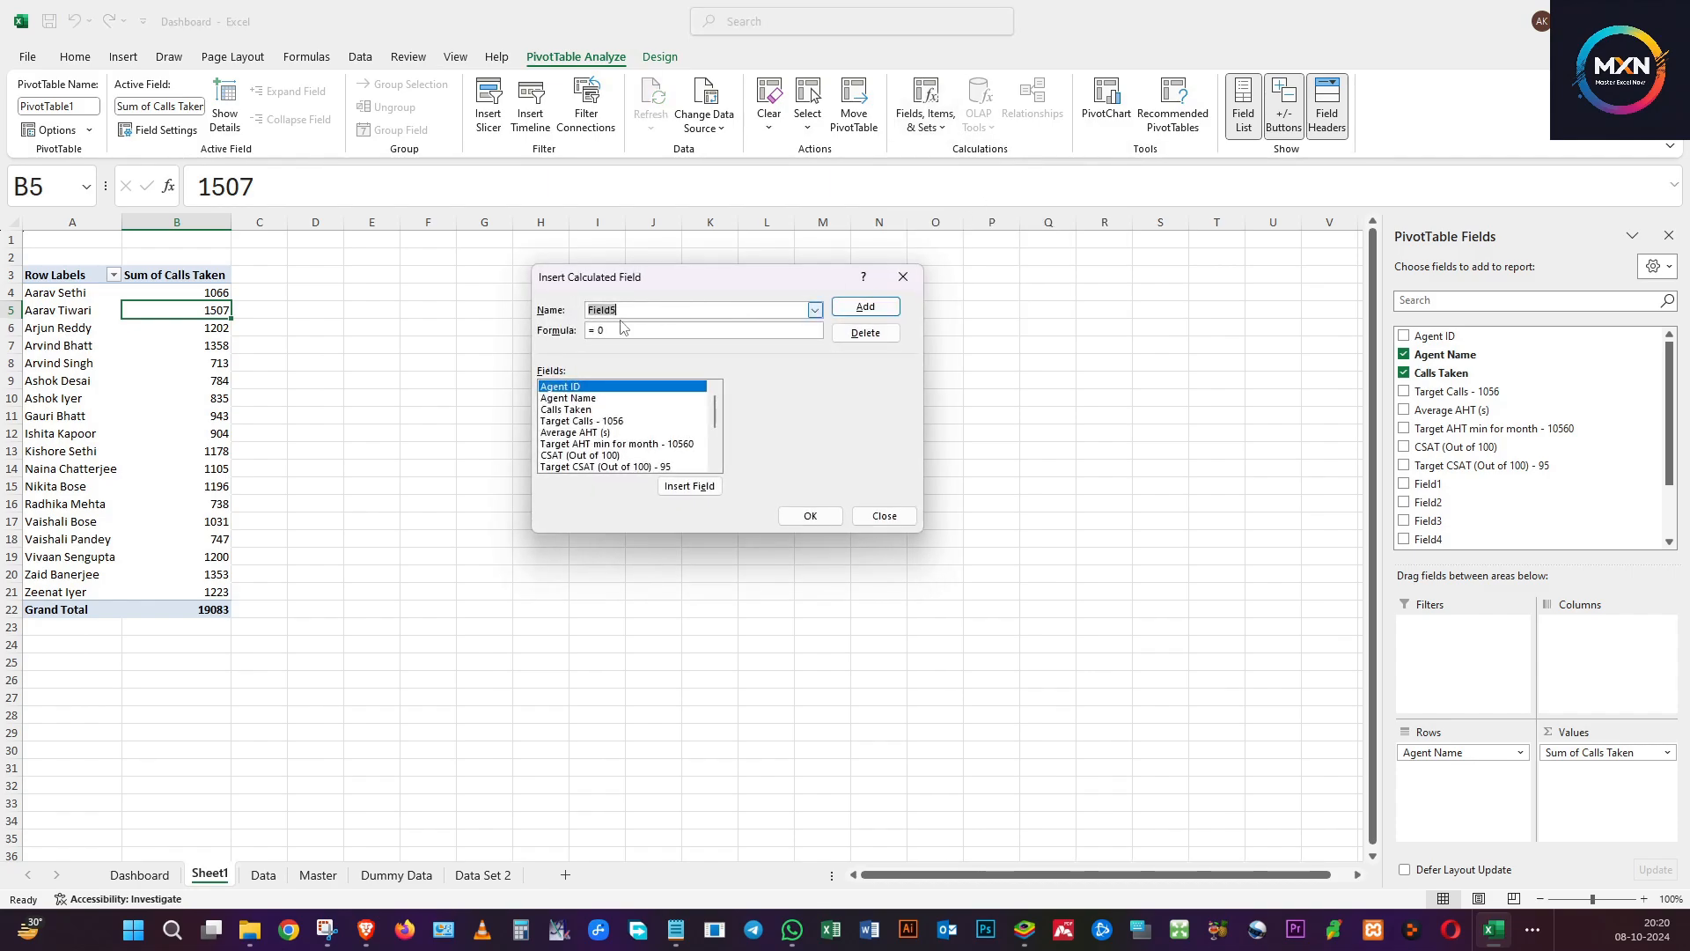
pyautogui.click(648, 309)
pyautogui.doubleClick(648, 309)
pyautogui.write('Call Target %')
pyautogui.click(563, 410)
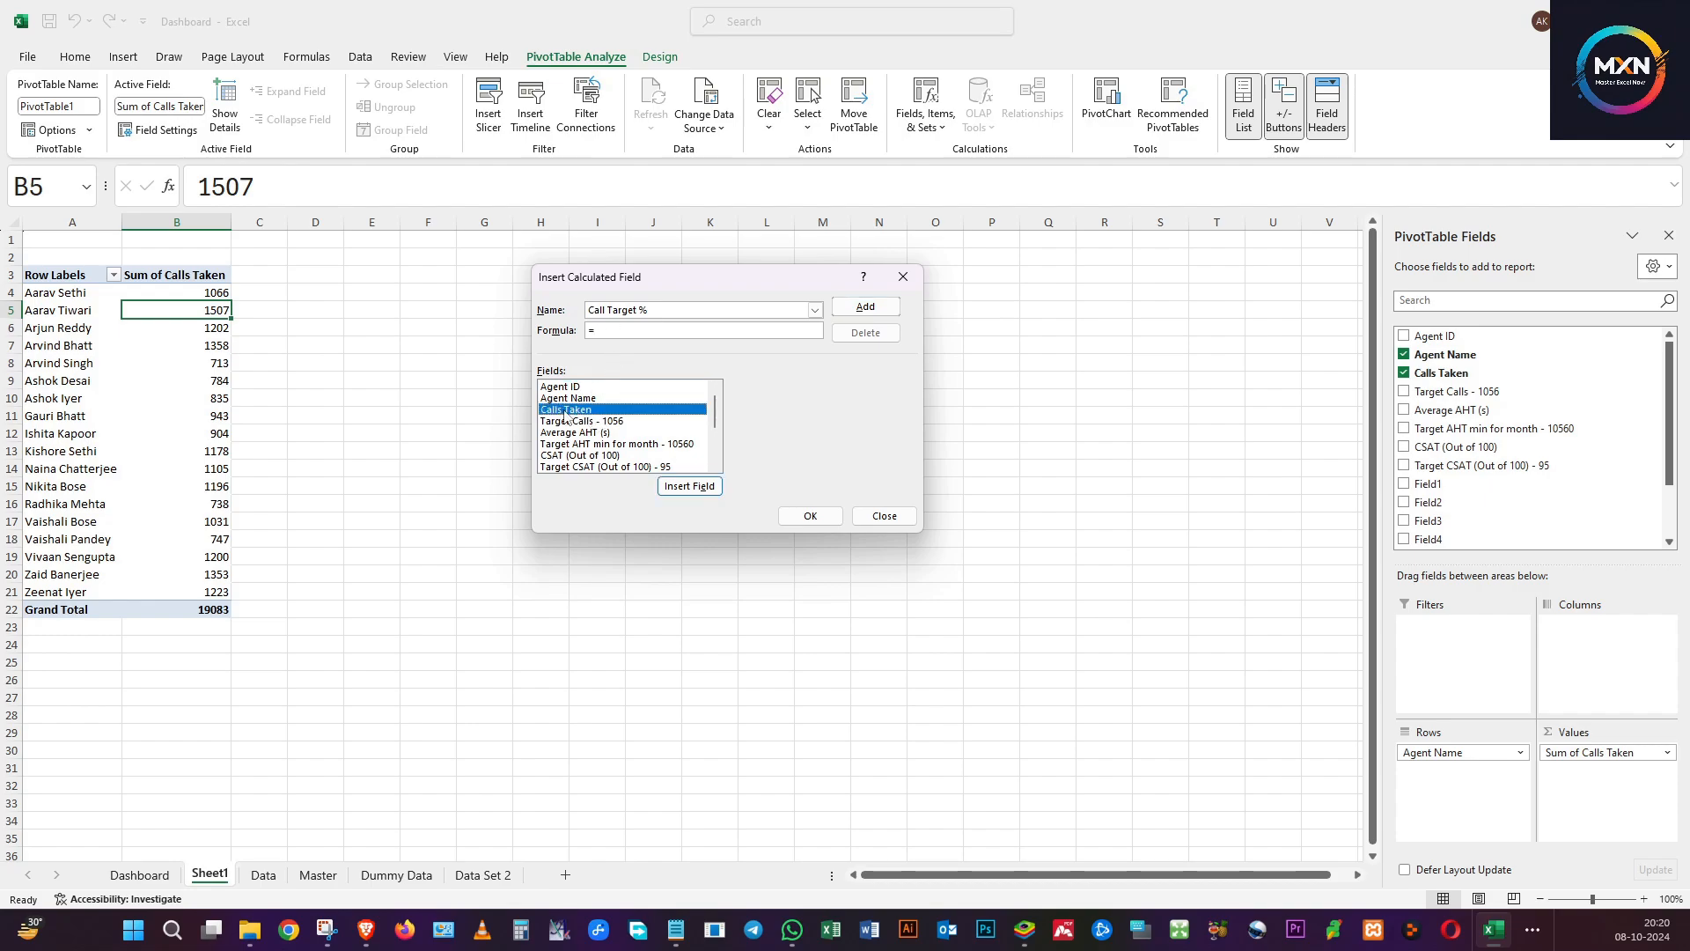
pyautogui.click(689, 486)
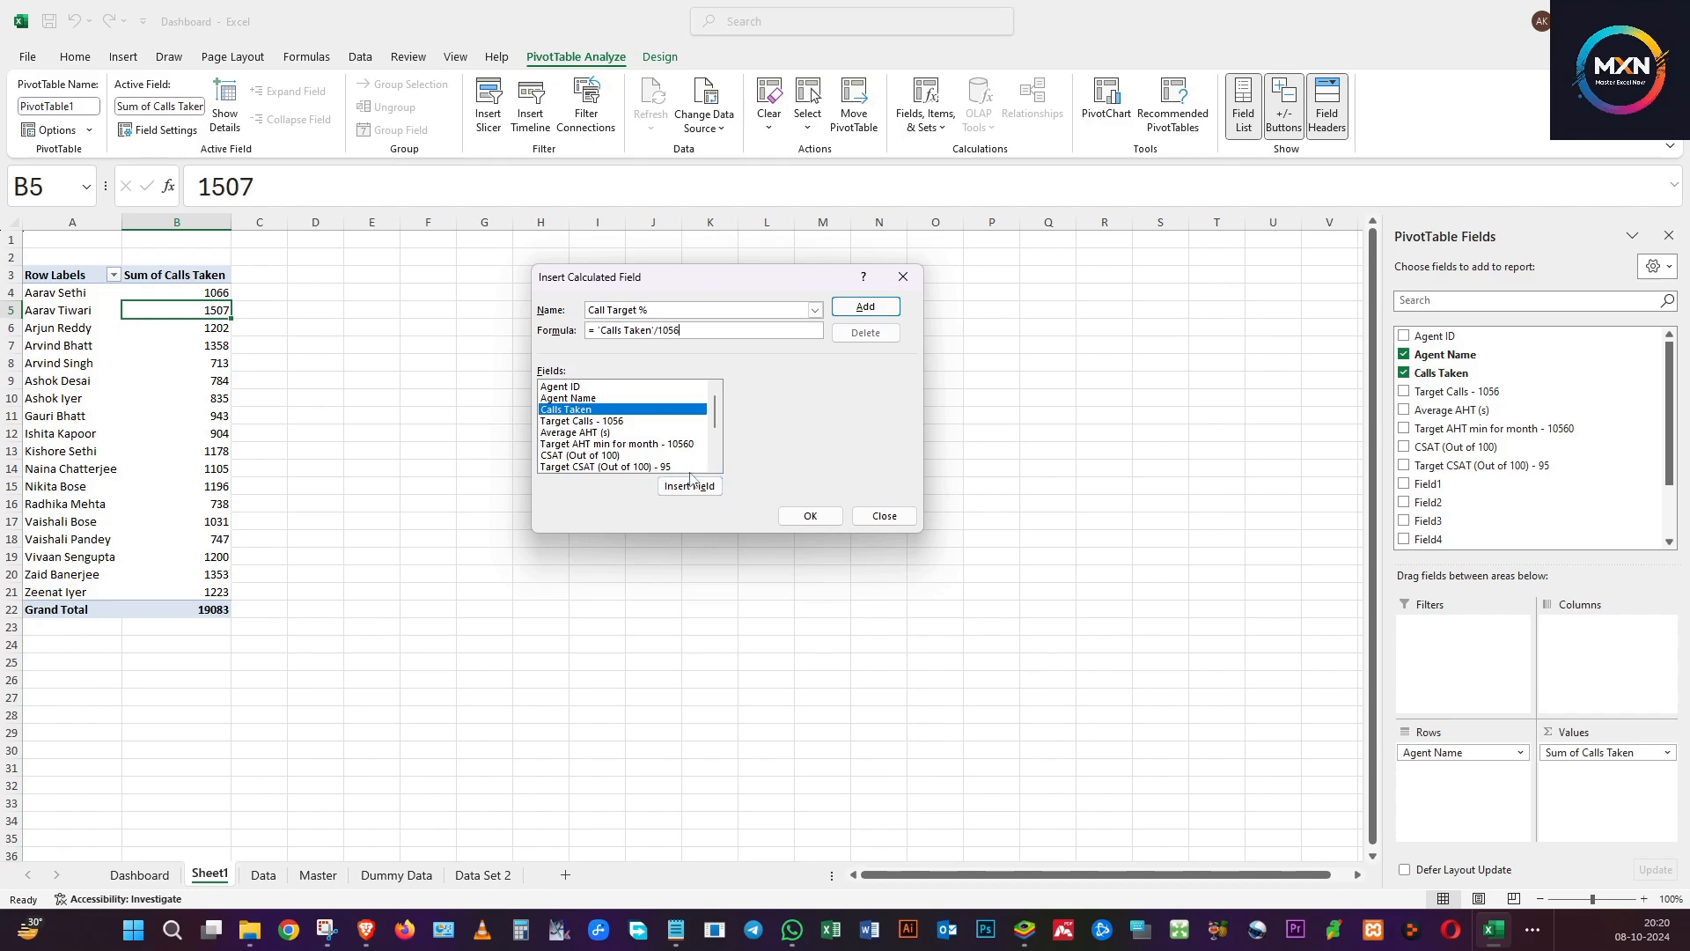
pyautogui.click(810, 517)
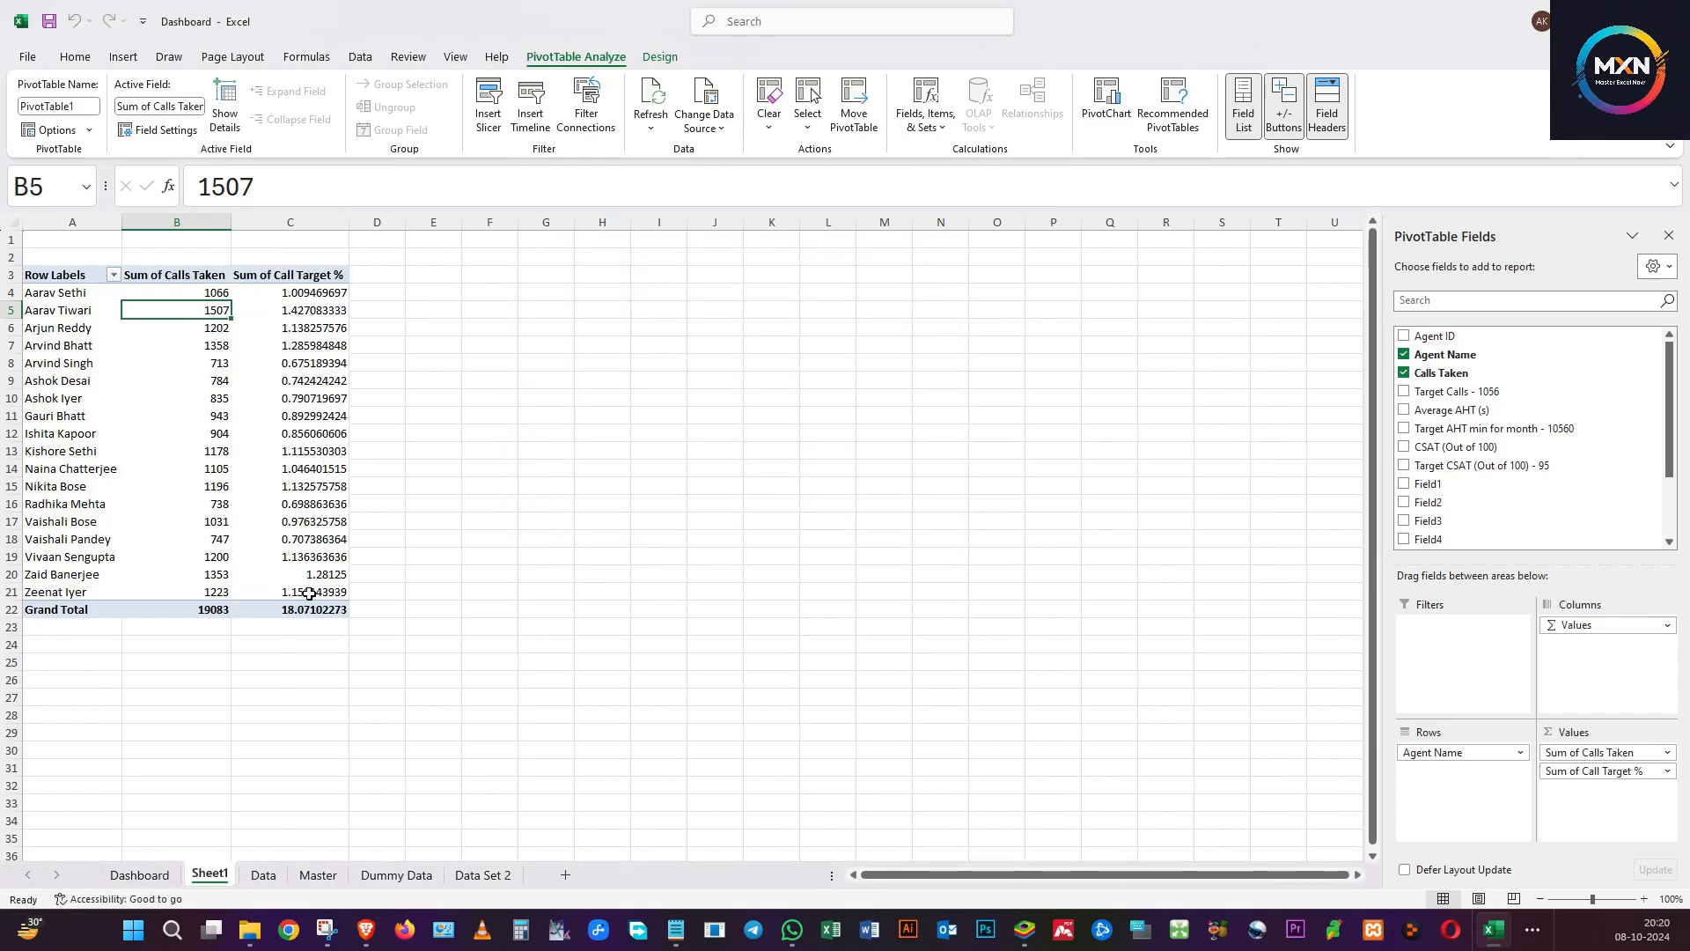
# Format the agents' Sum of Call Target % values in C4:C21 as percentages.
pyautogui.click(316, 296)
pyautogui.moveTo(313, 298); pyautogui.dragTo(282, 592)
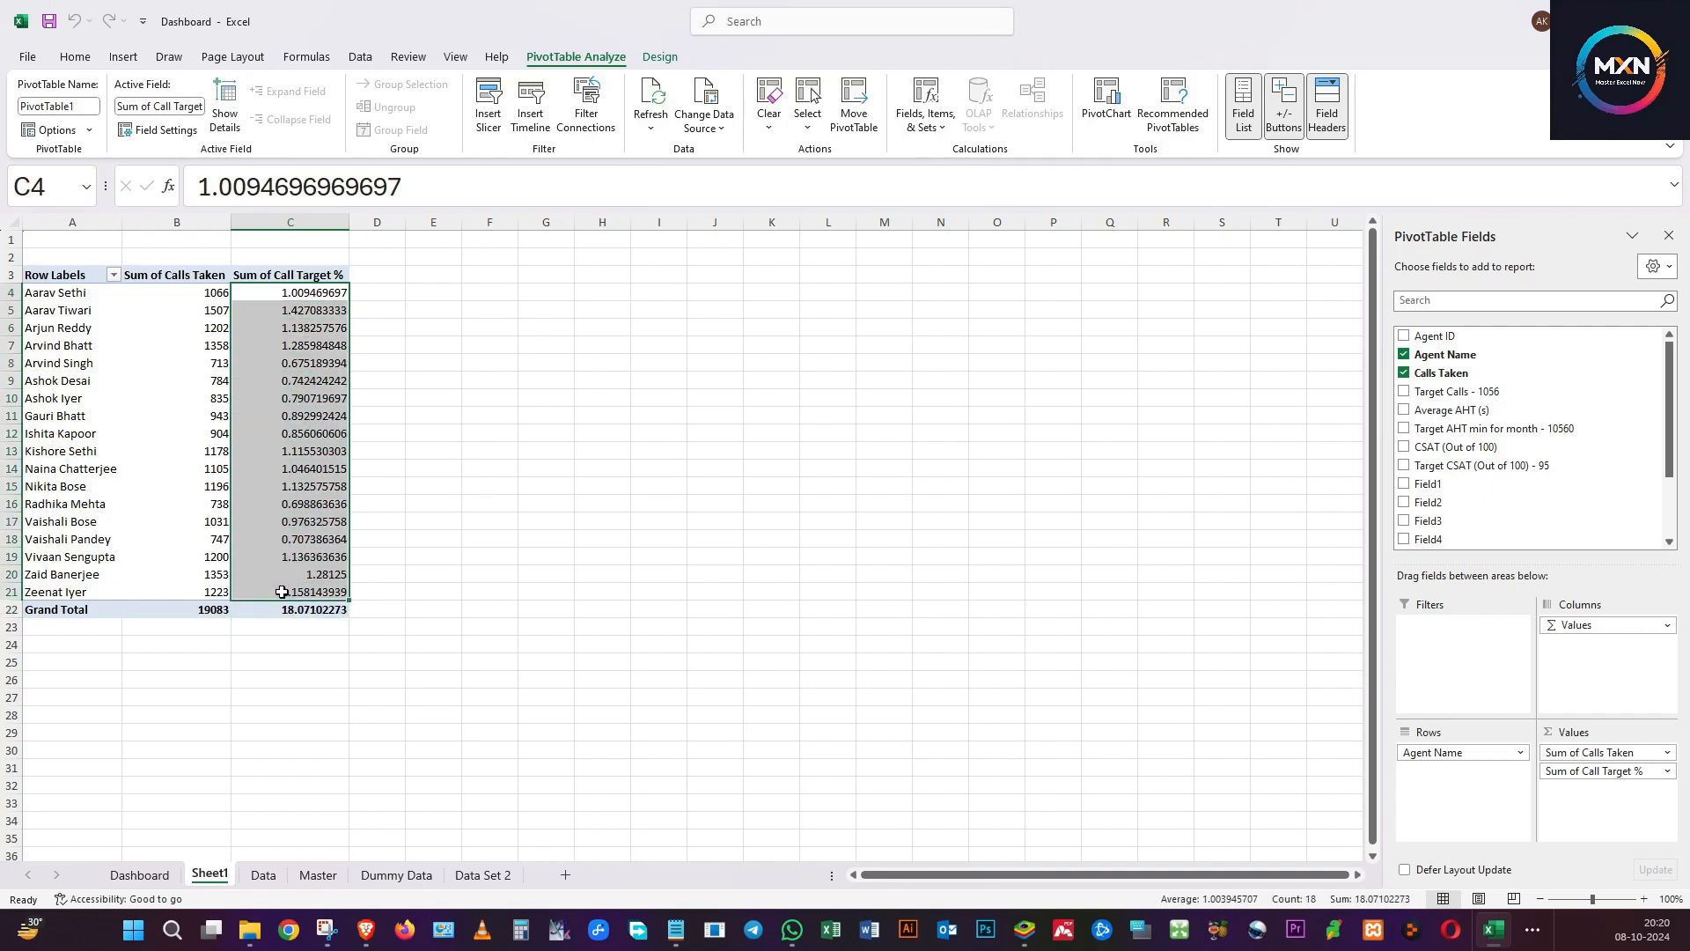
pyautogui.click(76, 57)
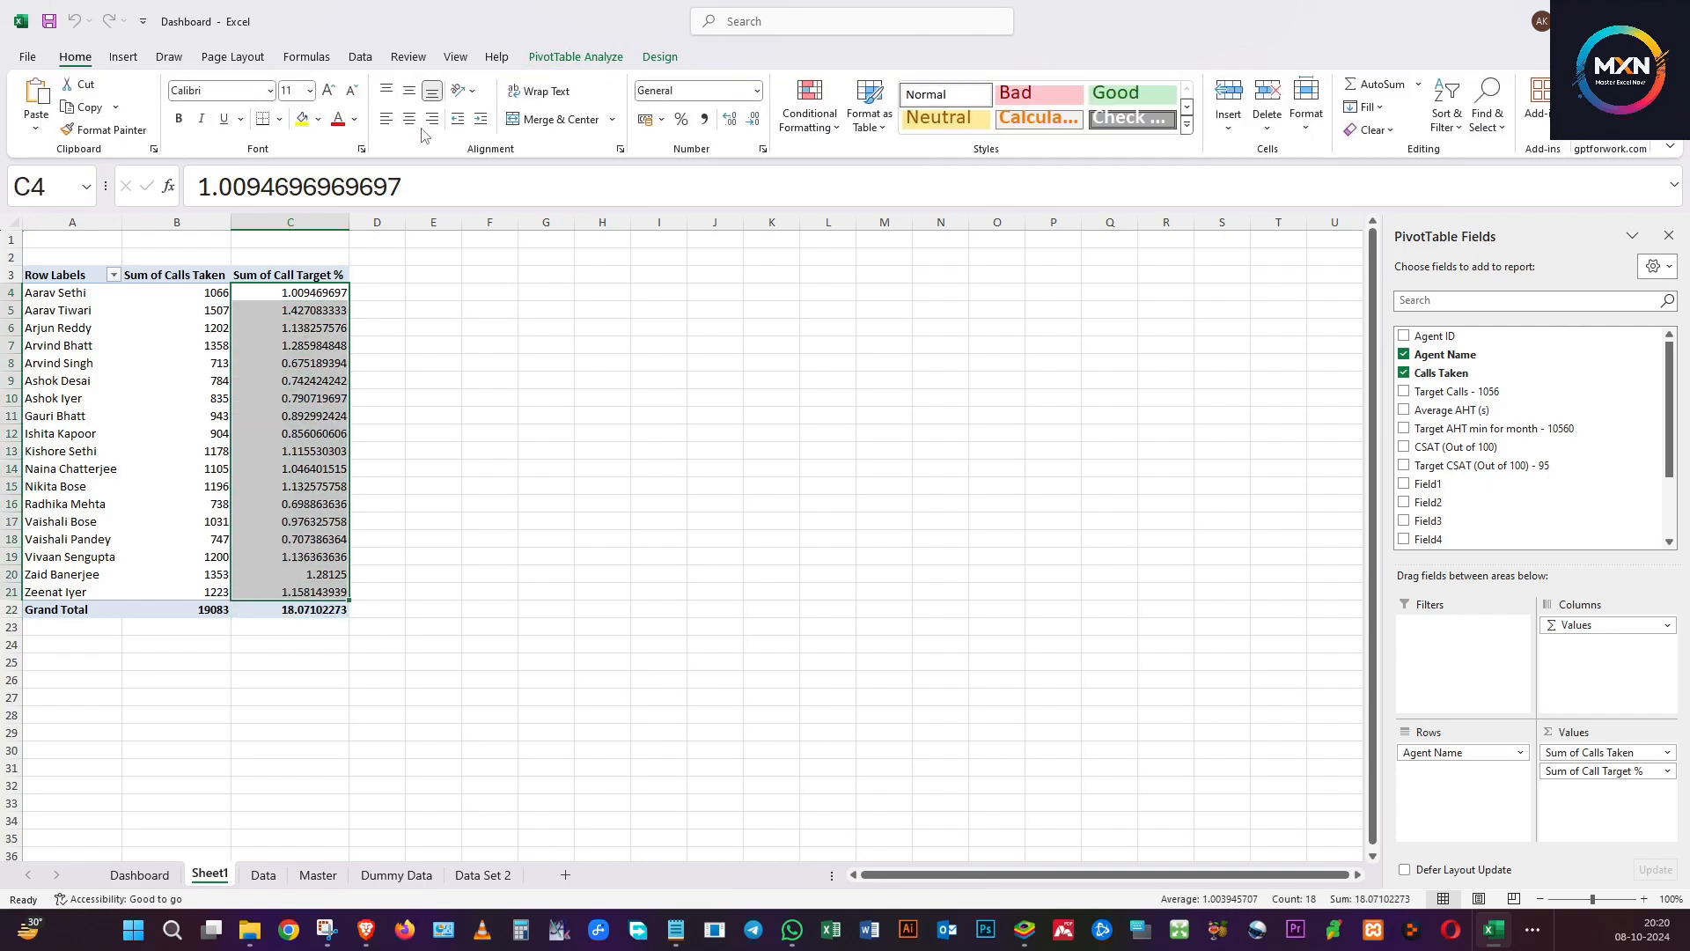
pyautogui.click(680, 120)
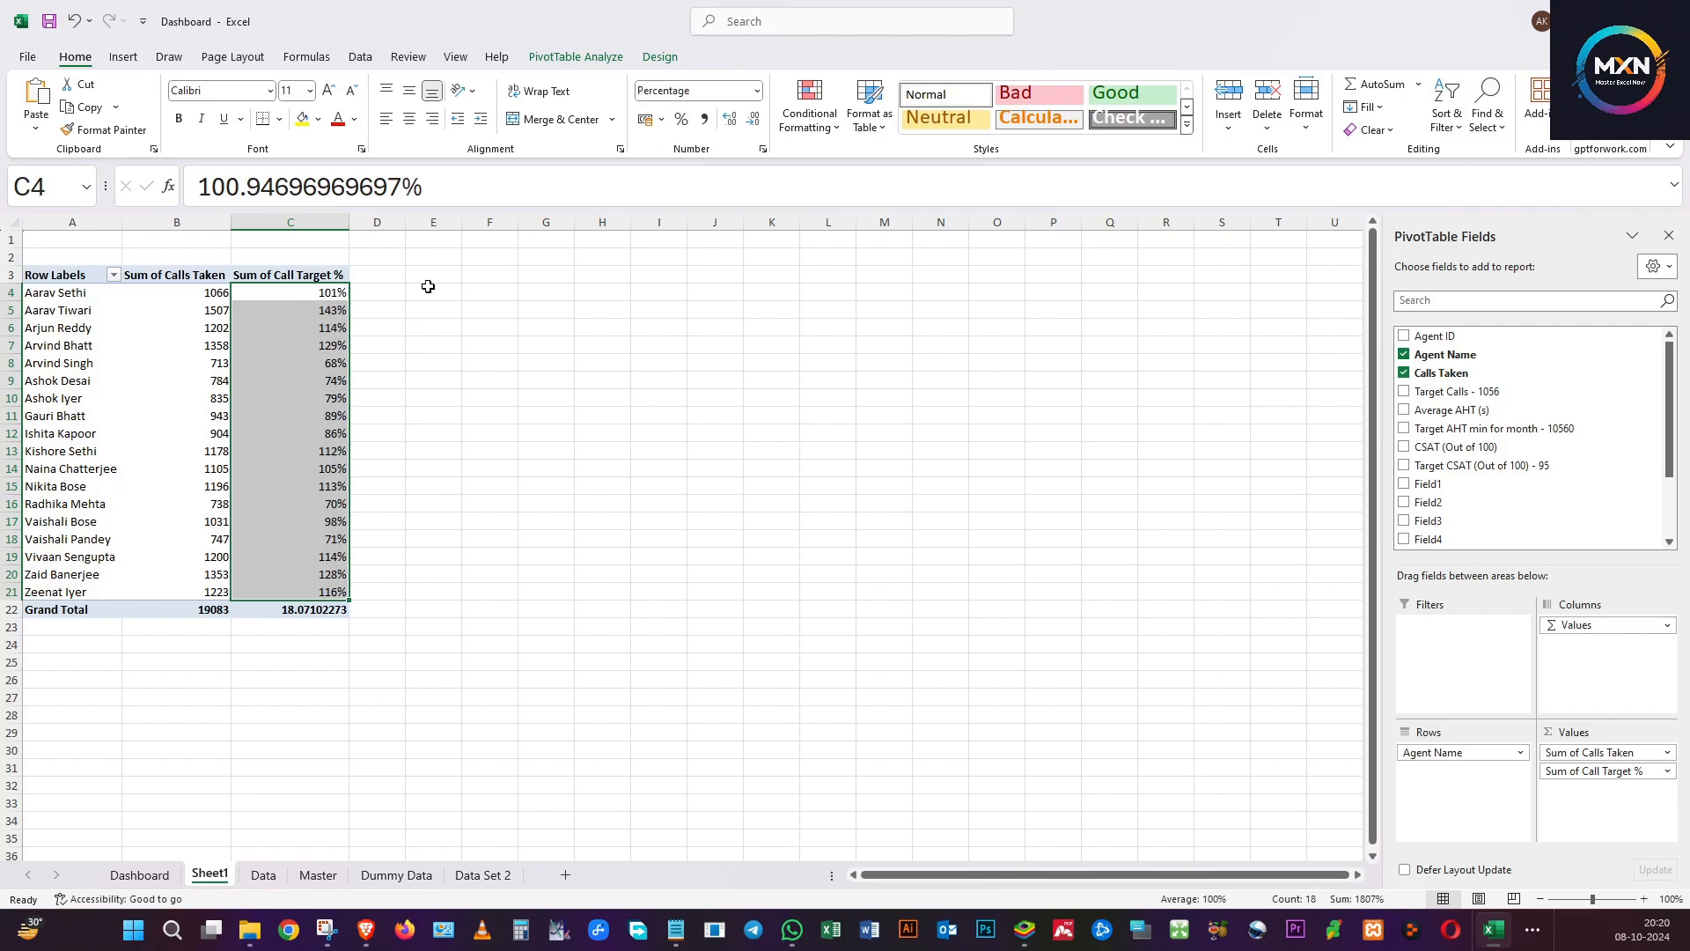
pyautogui.click(288, 307)
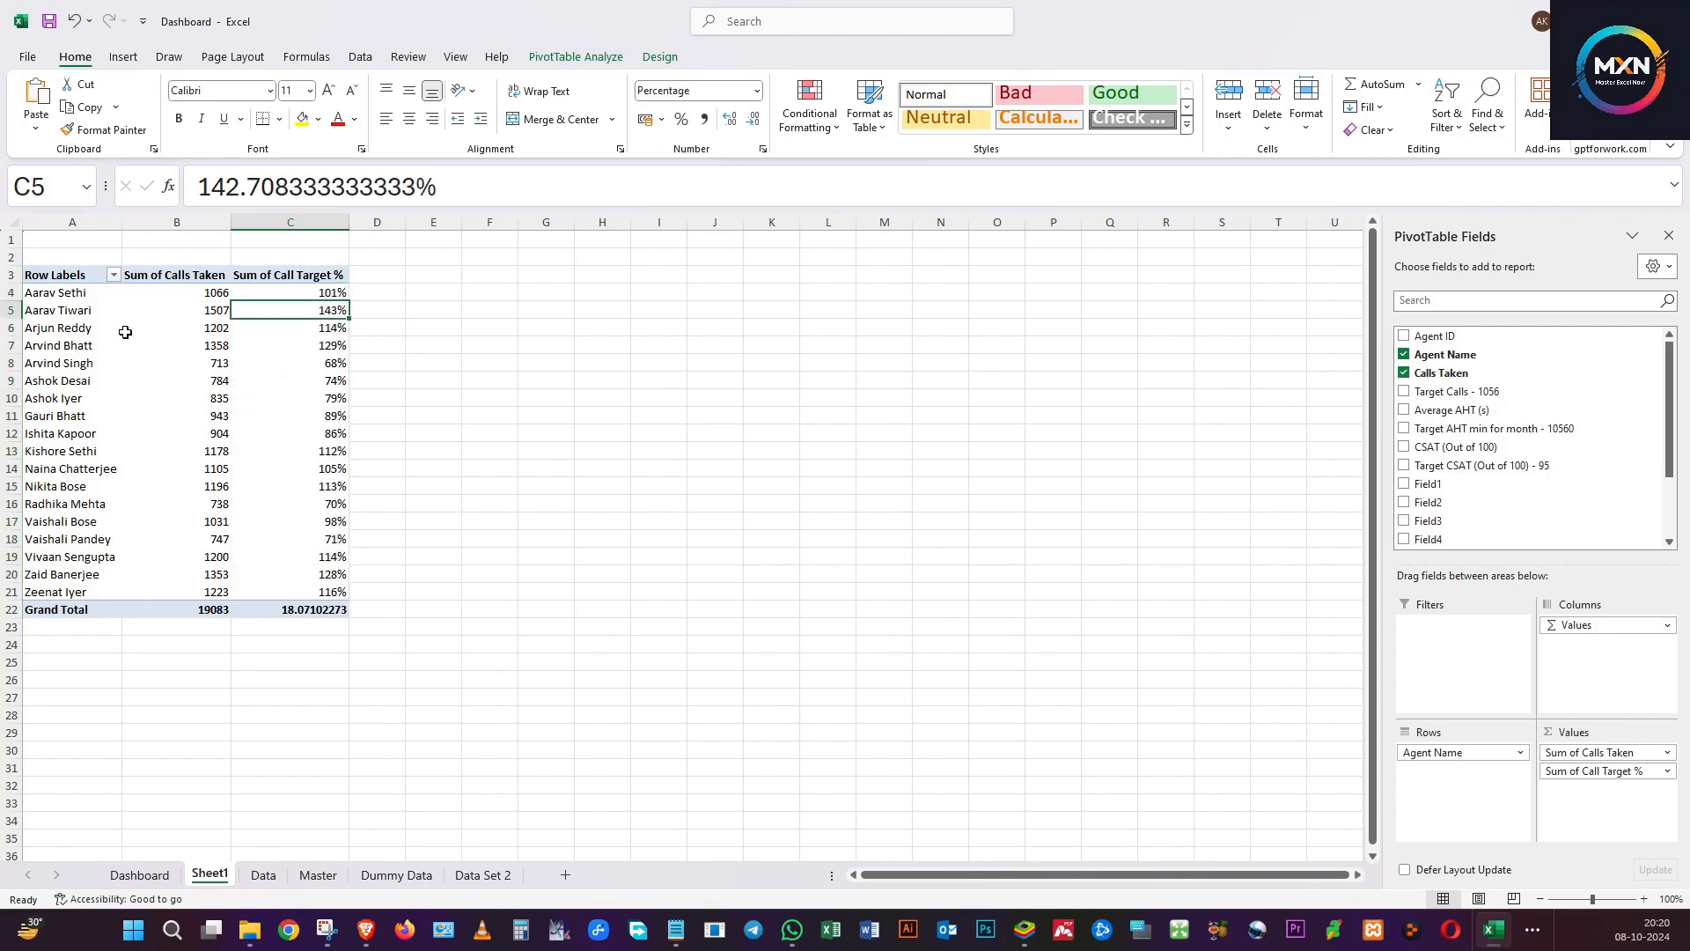
# Insert three blank rows above the PivotTable to move its header down to row 6.
pyautogui.click(9, 277)
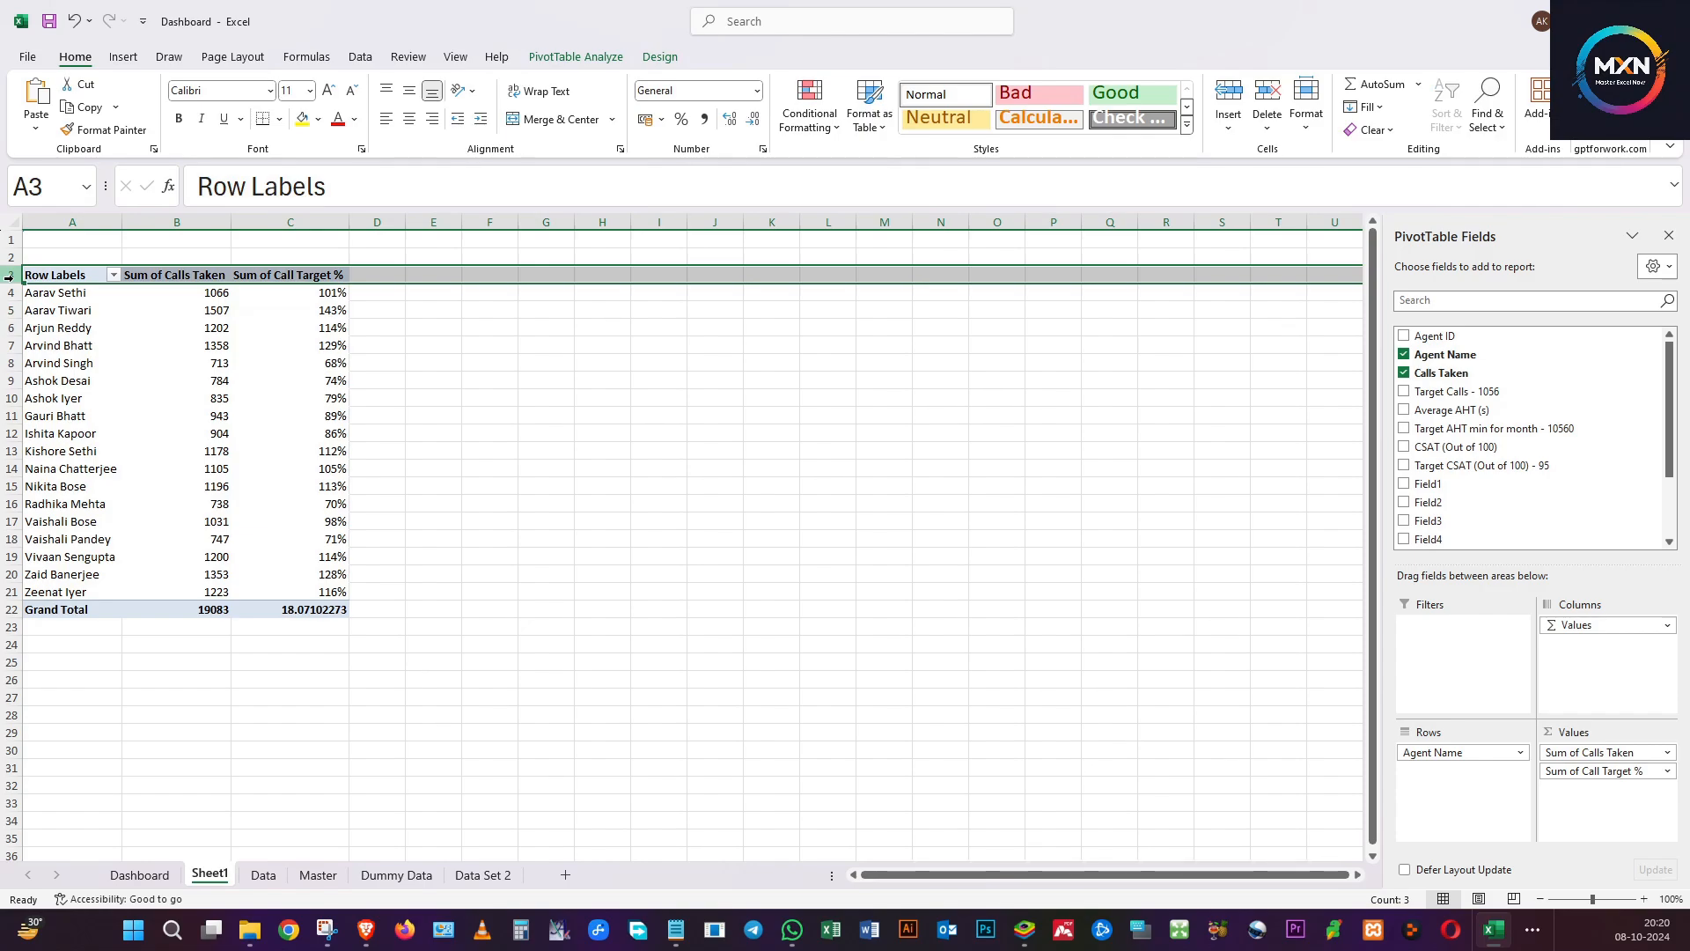
pyautogui.click(11, 258)
pyautogui.rightClick(10, 258)
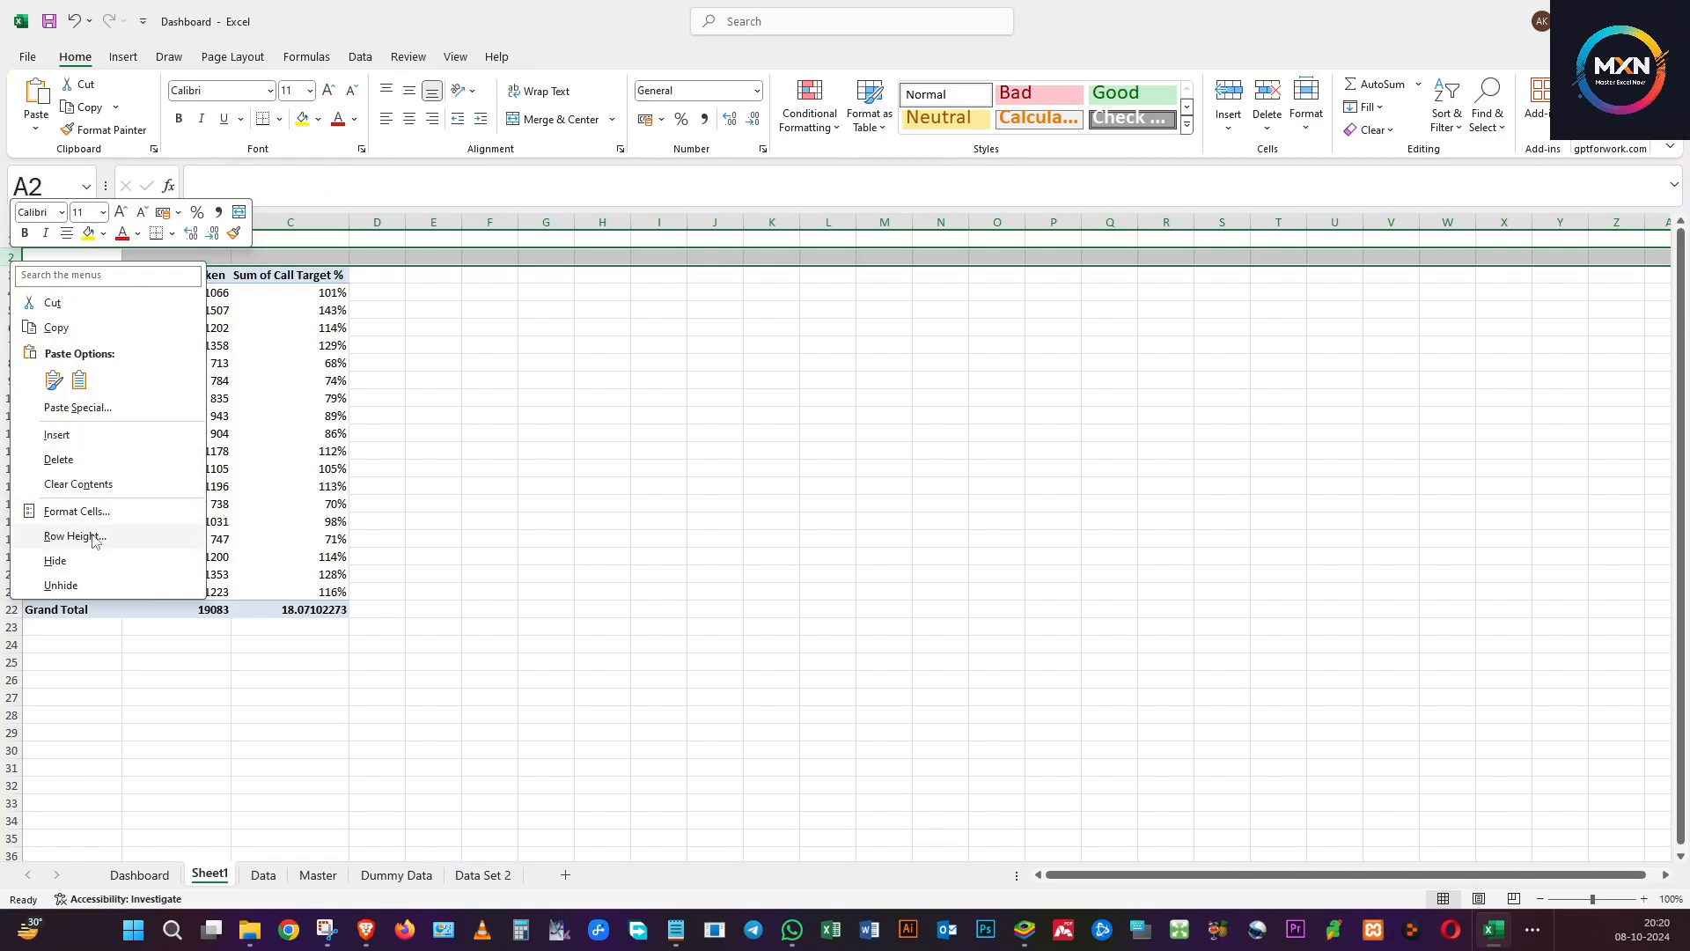
pyautogui.click(71, 435)
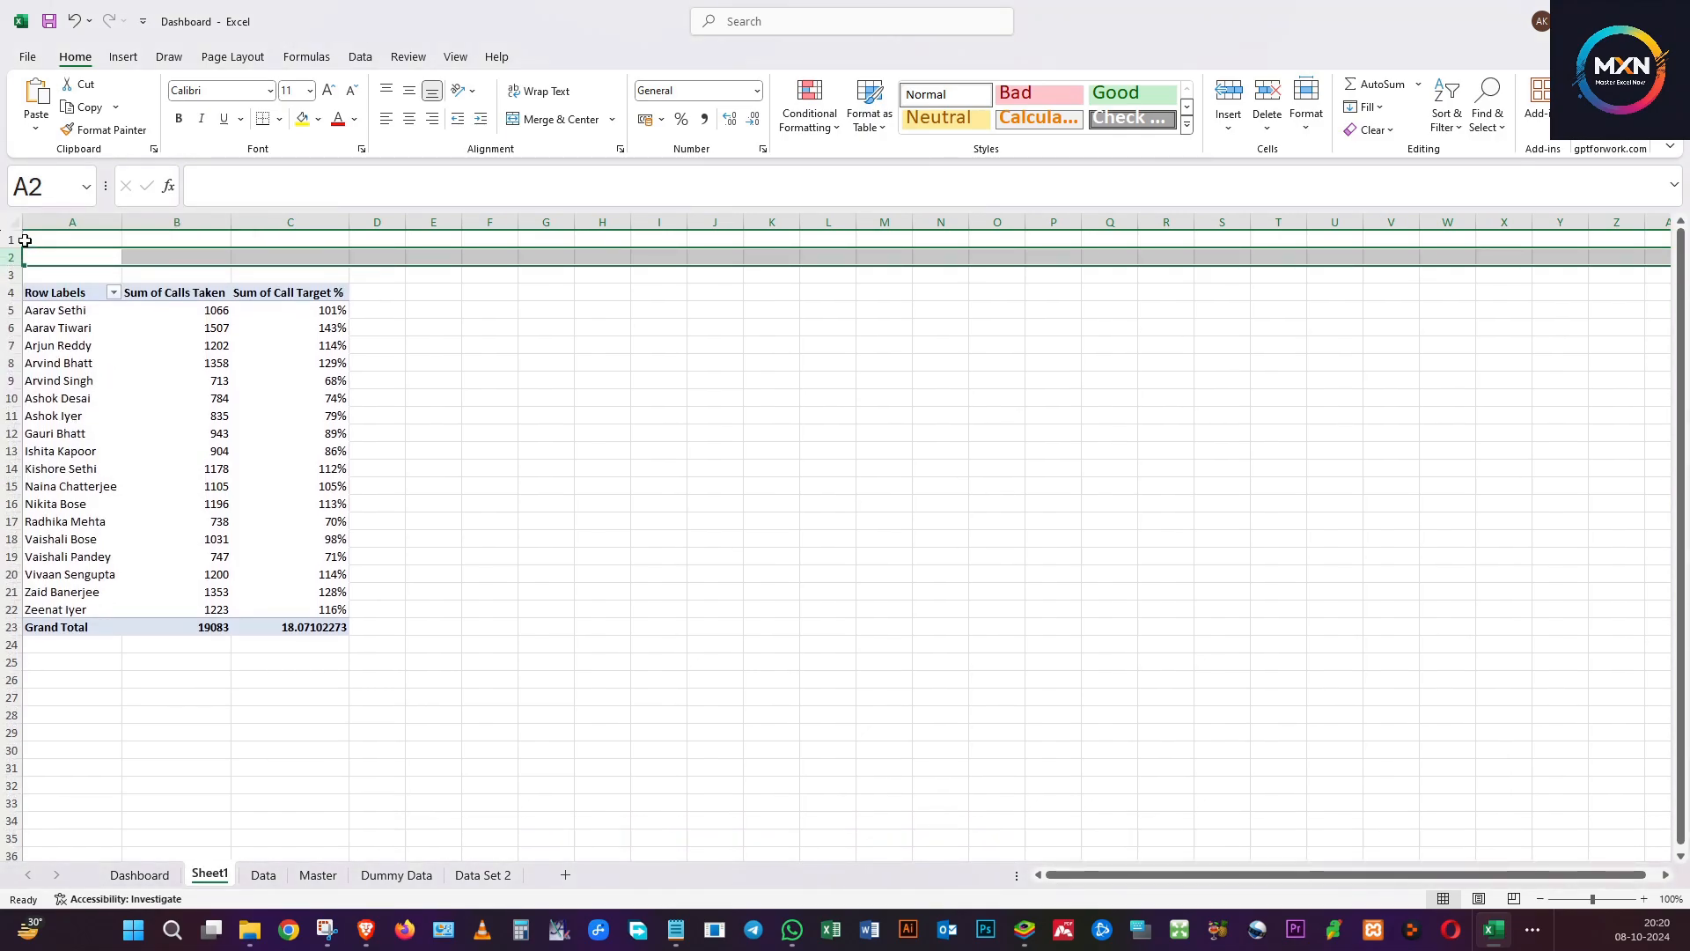
pyautogui.moveTo(10, 240); pyautogui.dragTo(11, 258)
pyautogui.rightClick(10, 264)
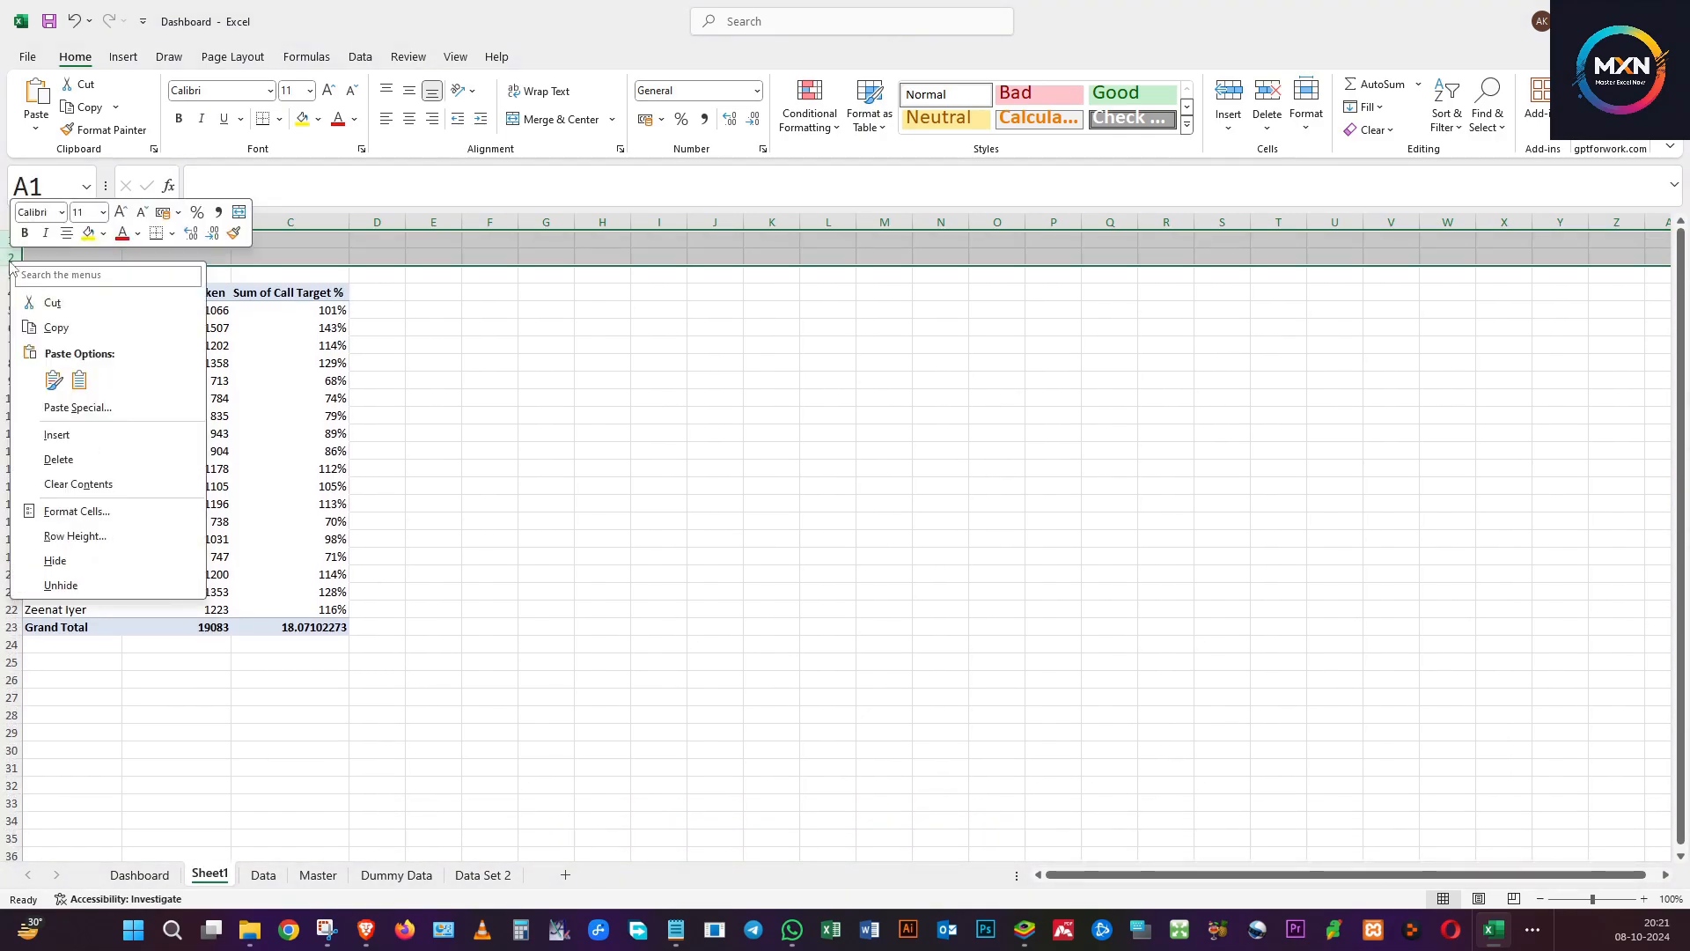
pyautogui.click(76, 436)
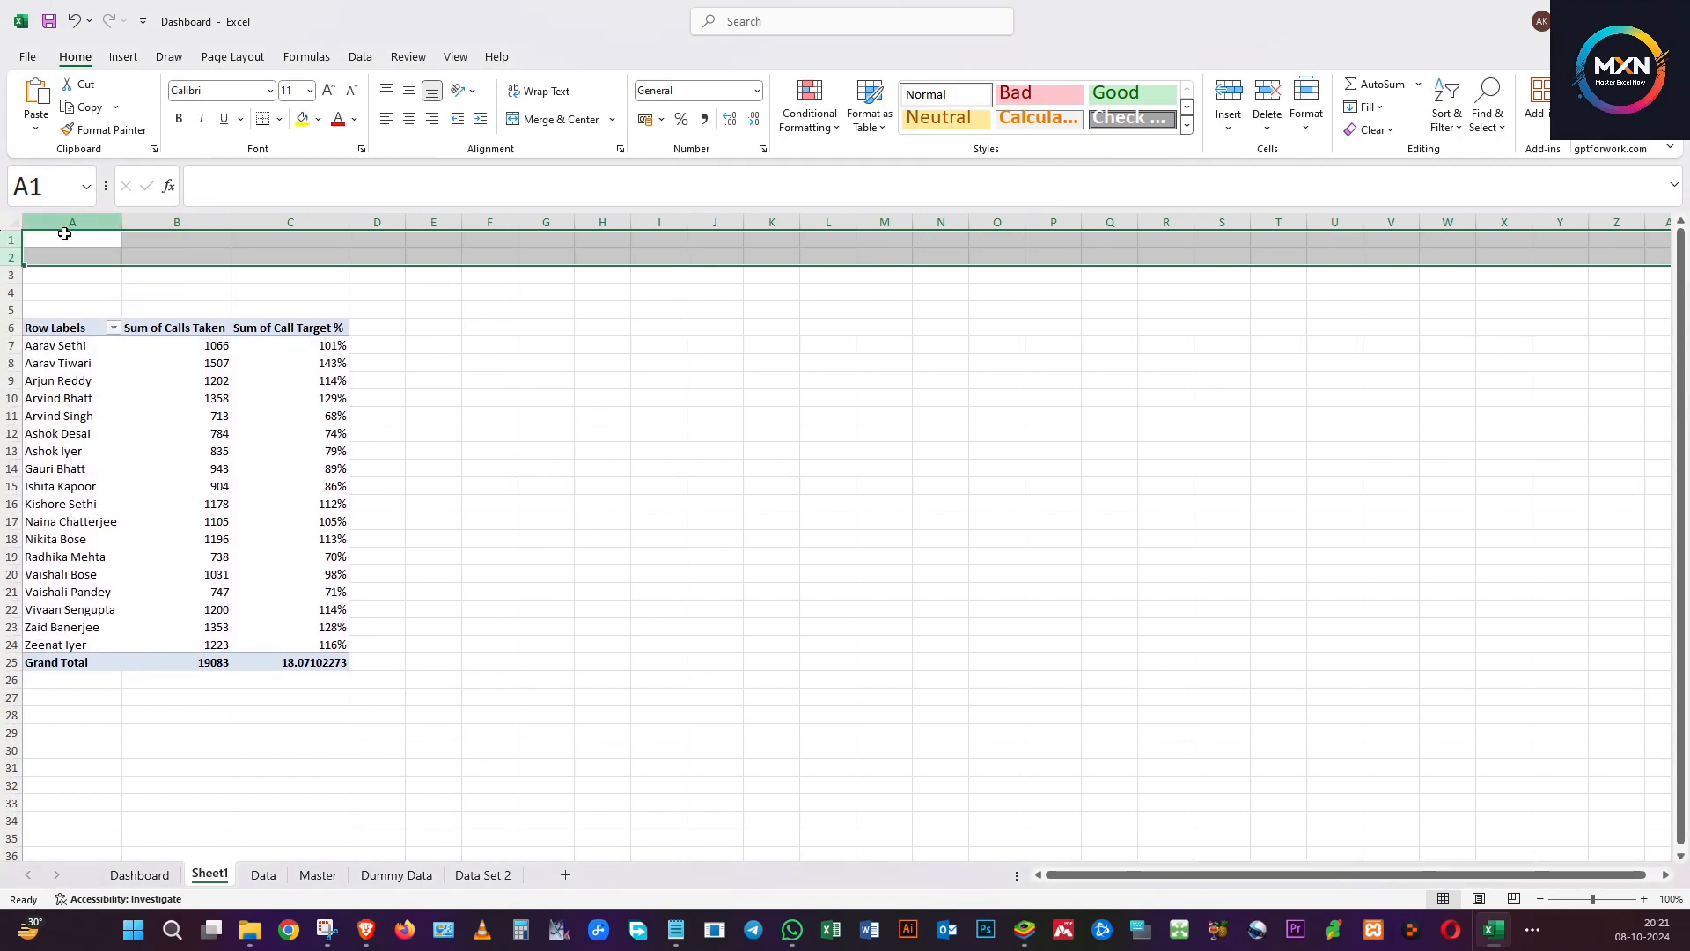
pyautogui.click(74, 240)
pyautogui.click(249, 509)
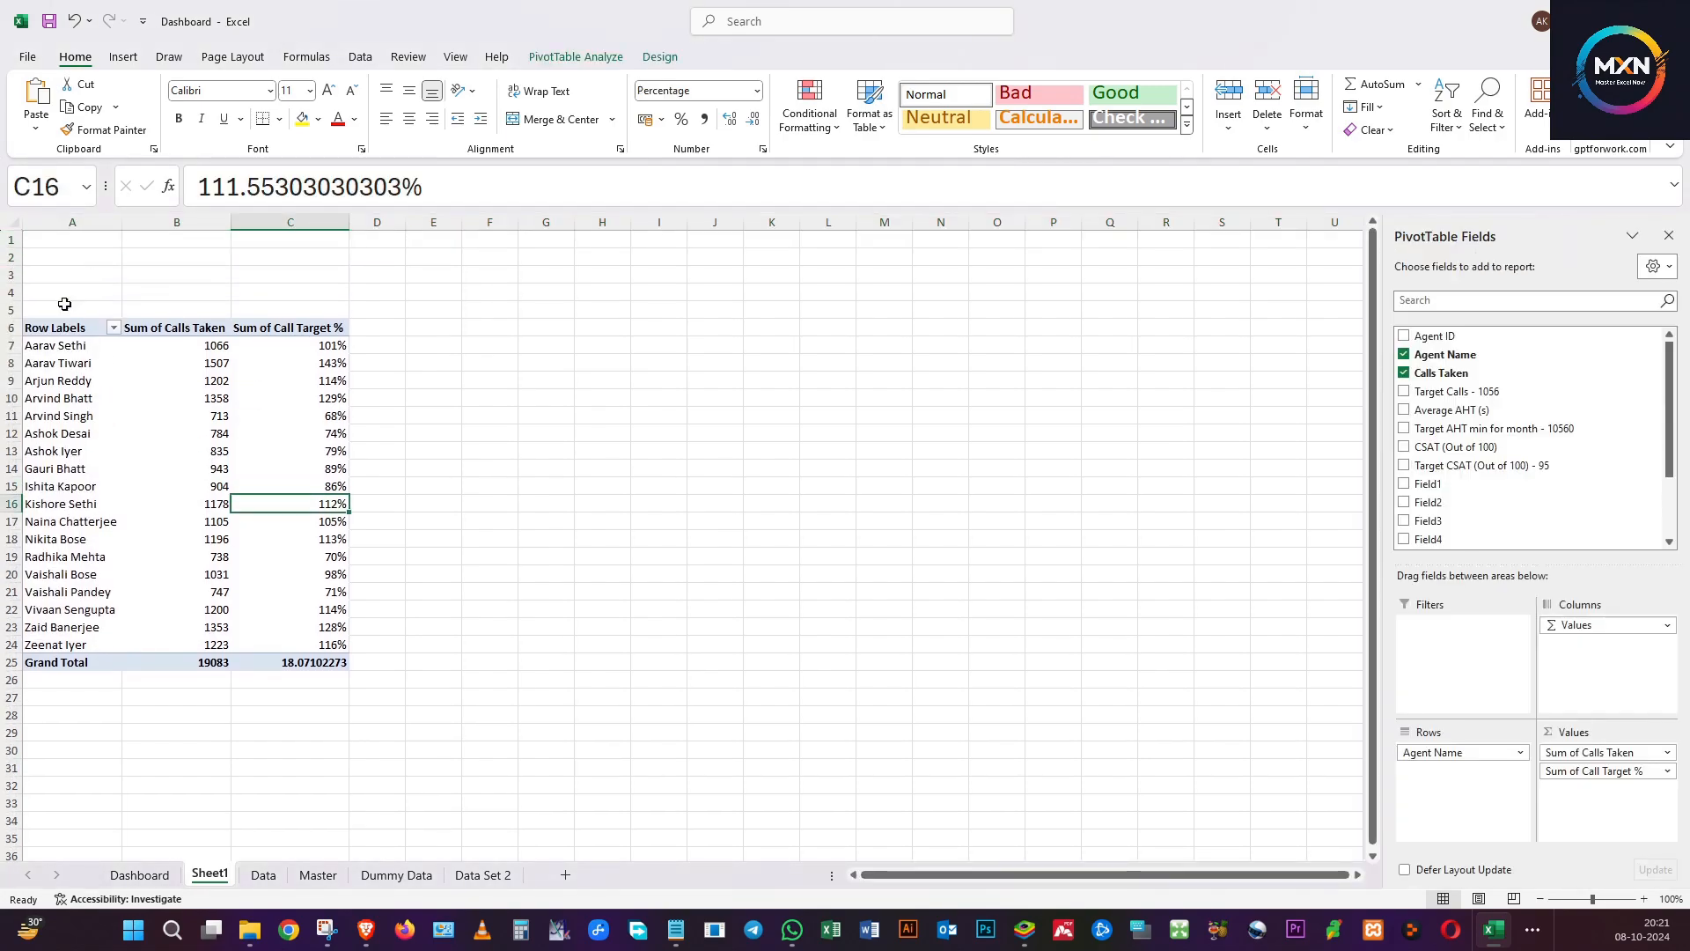
pyautogui.click(185, 433)
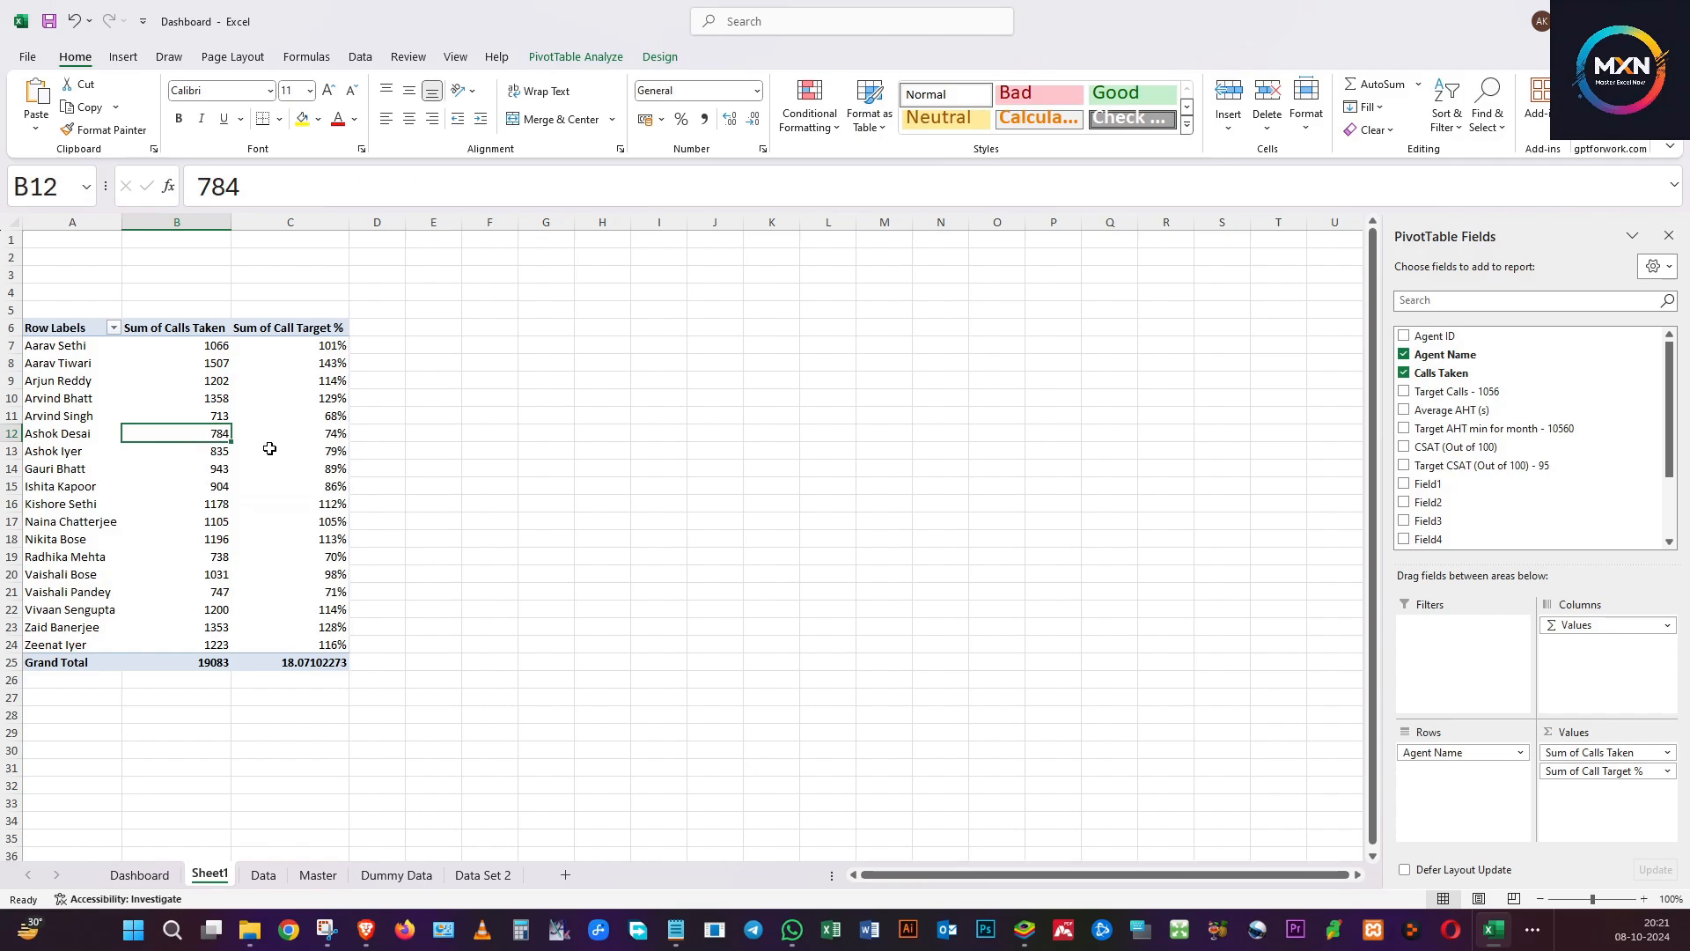
pyautogui.click(127, 401)
pyautogui.click(143, 522)
pyautogui.click(158, 575)
pyautogui.click(308, 506)
pyautogui.click(156, 438)
pyautogui.click(45, 410)
pyautogui.click(206, 455)
pyautogui.click(300, 473)
pyautogui.click(130, 412)
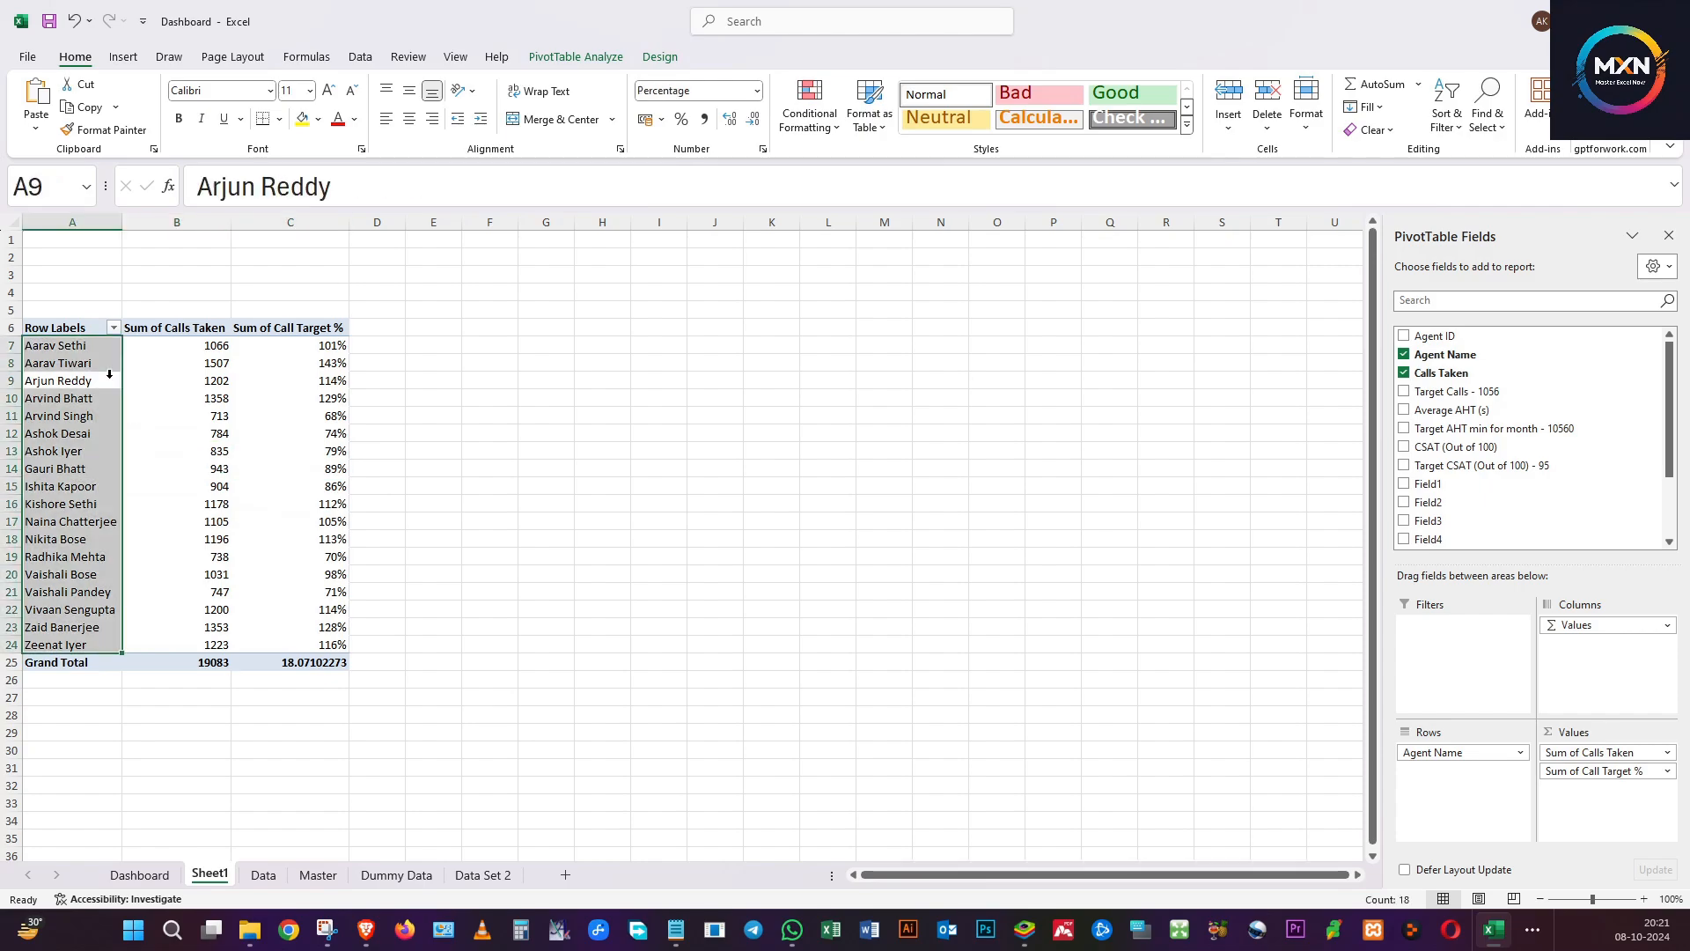
# Insert a slicer for the Target Calls - 1056 field of the PivotTable.
pyautogui.click(233, 446)
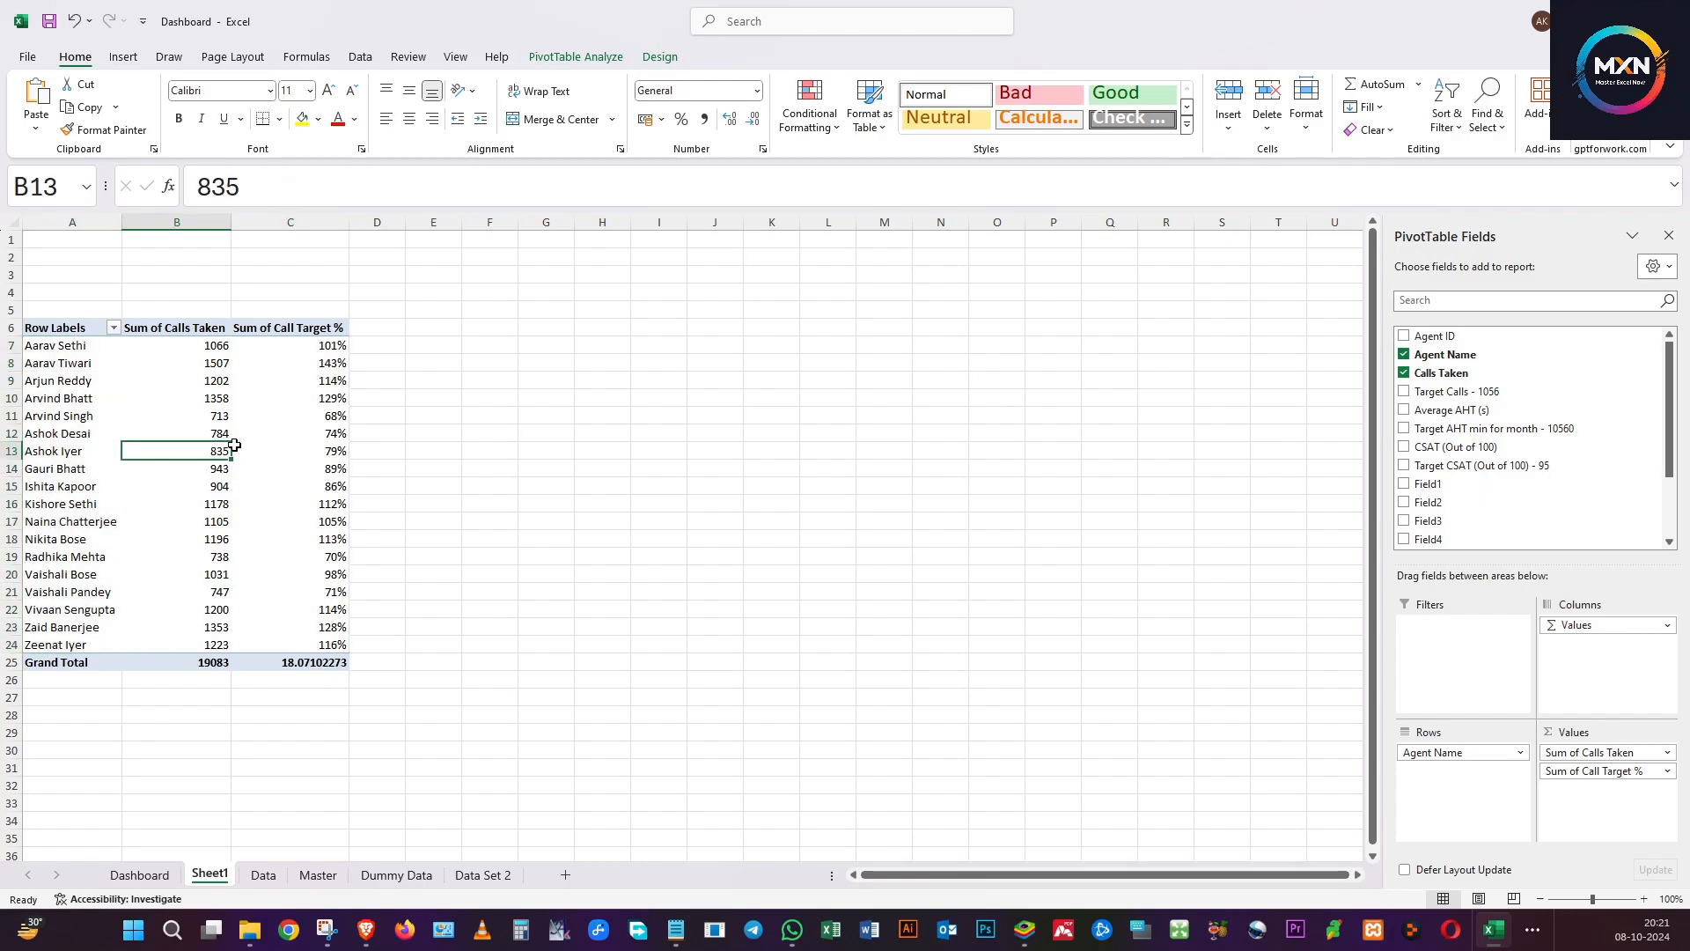
pyautogui.click(556, 62)
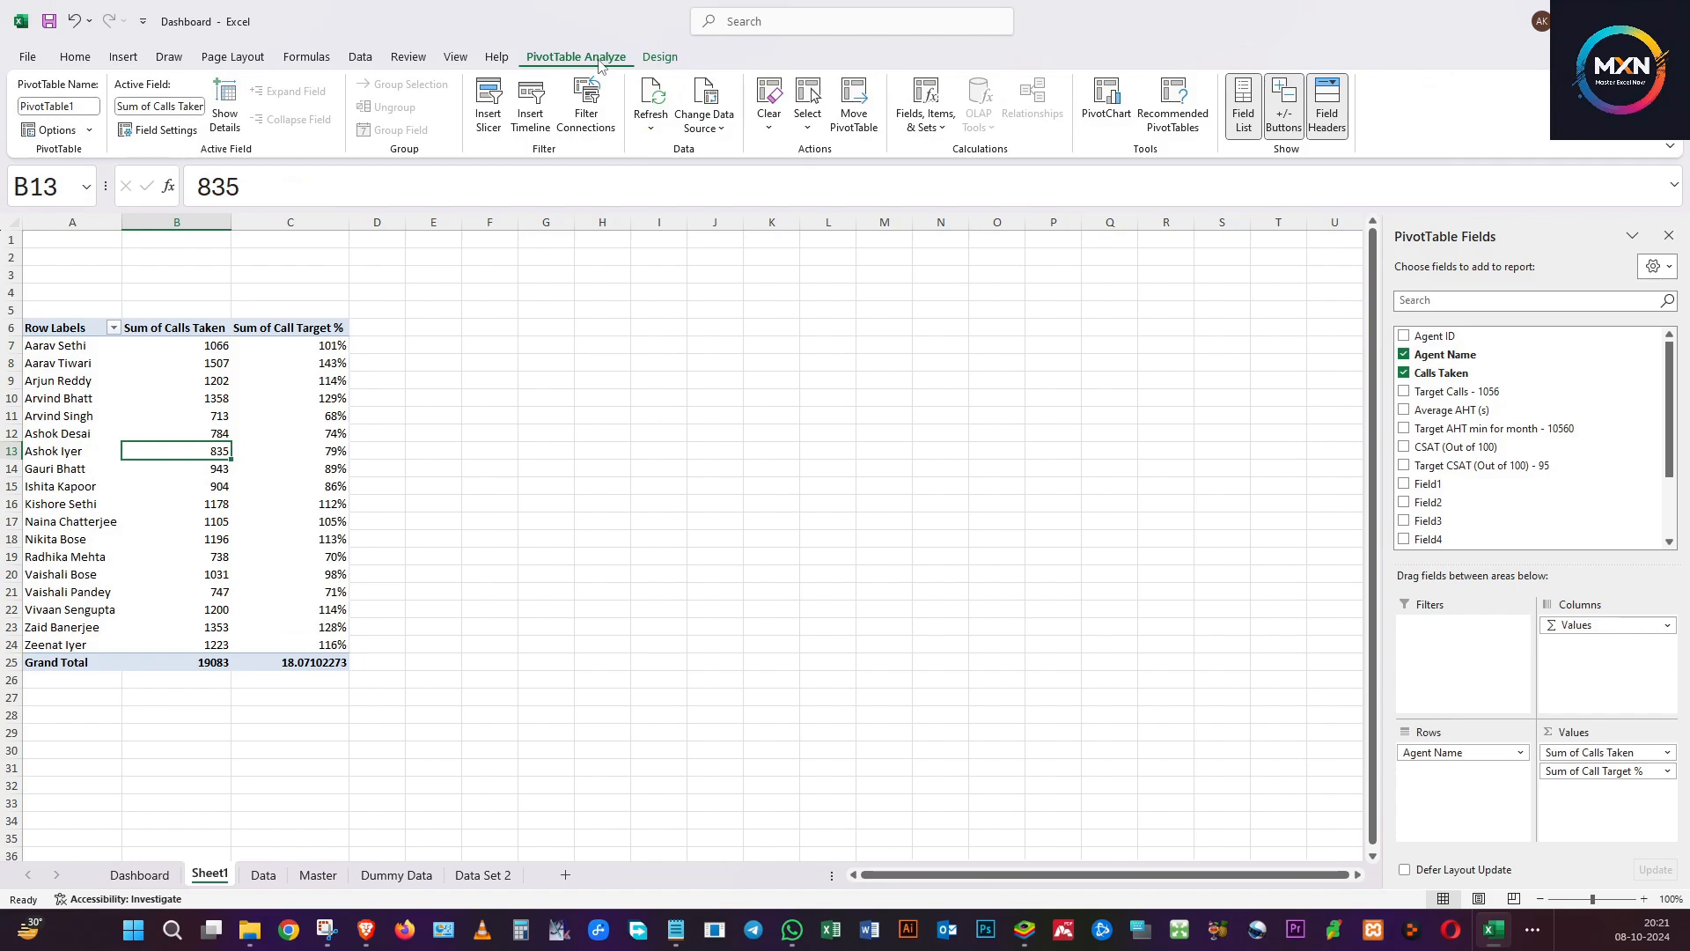
pyautogui.click(486, 104)
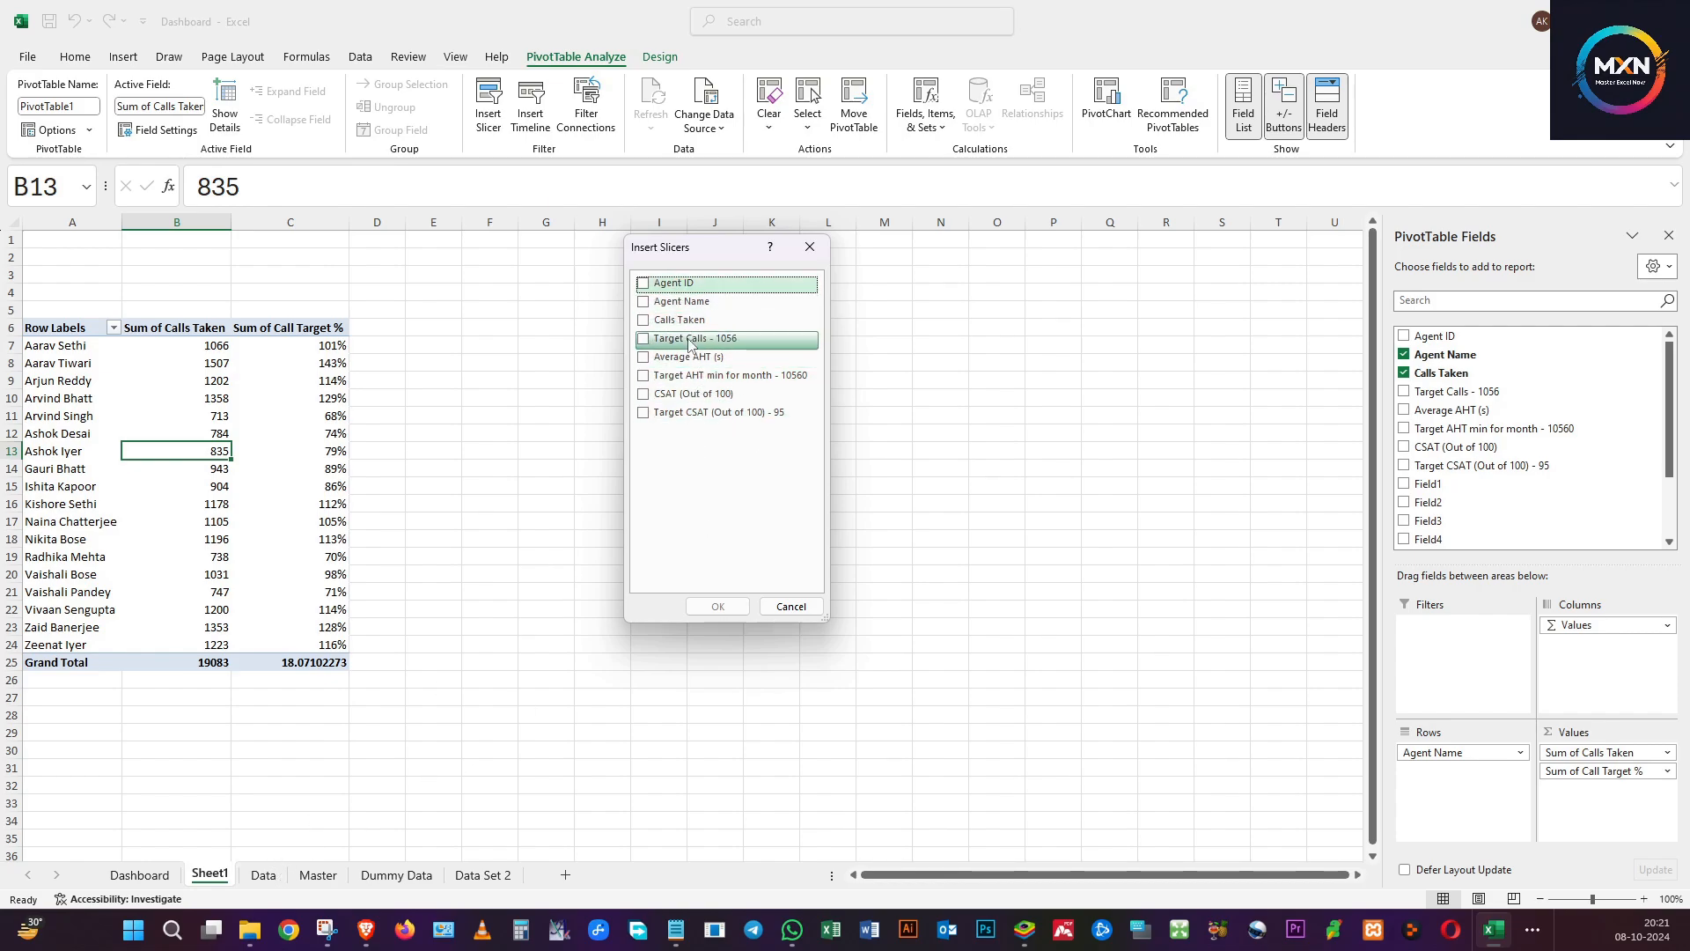
pyautogui.click(644, 345)
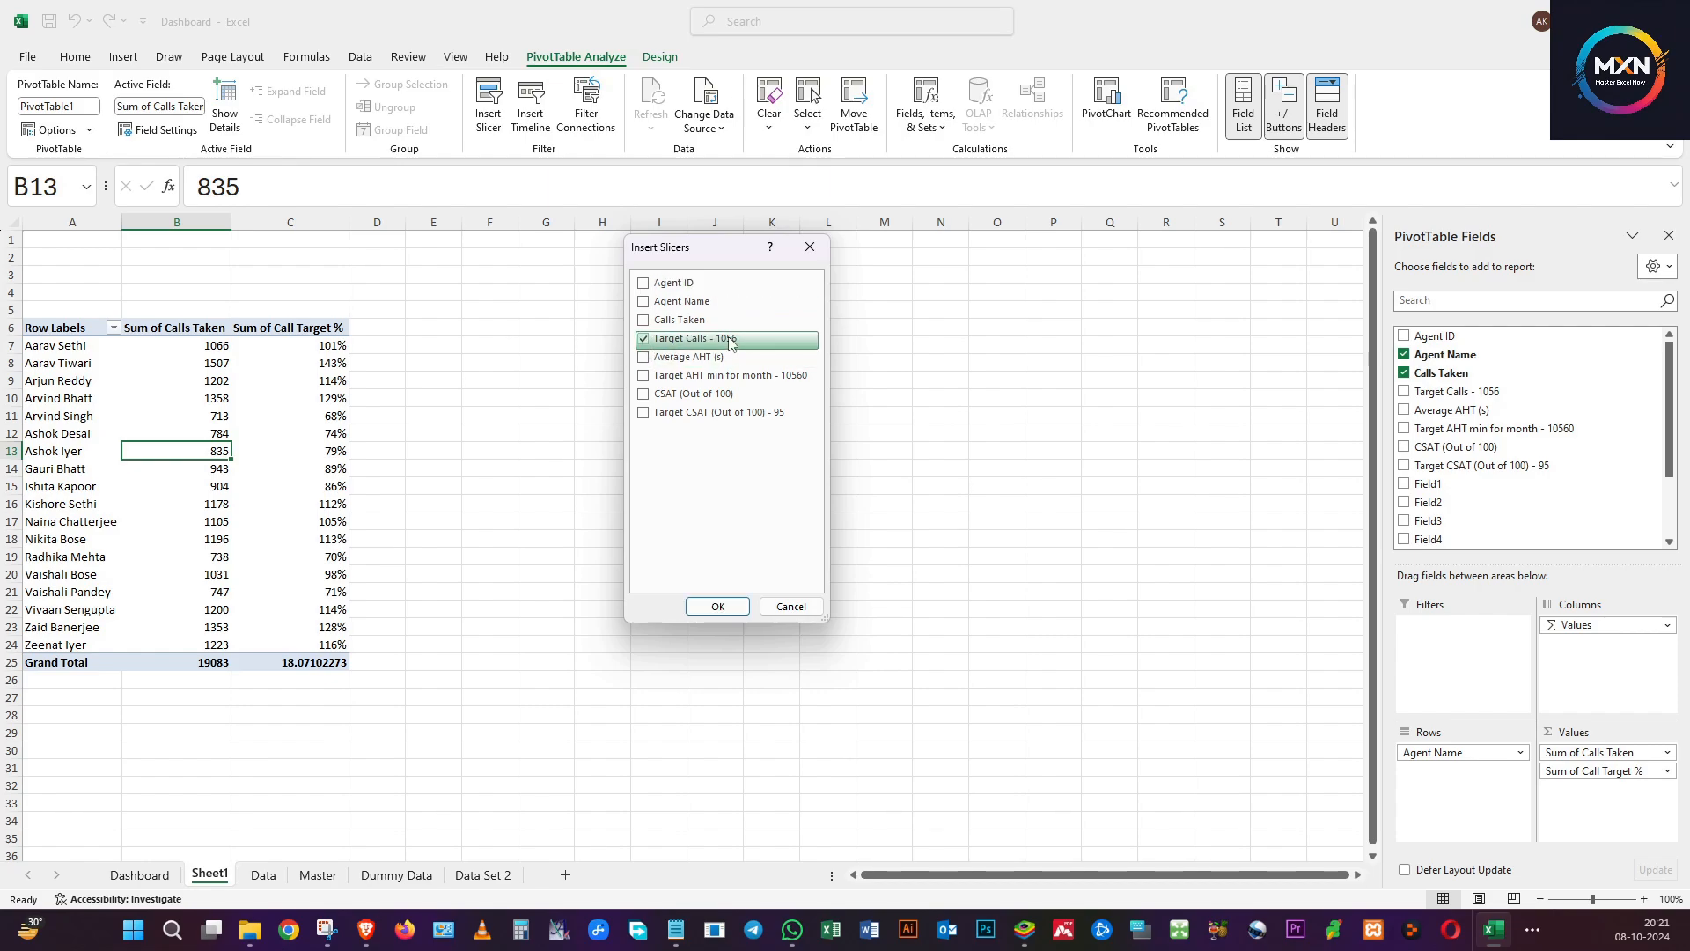
pyautogui.click(716, 607)
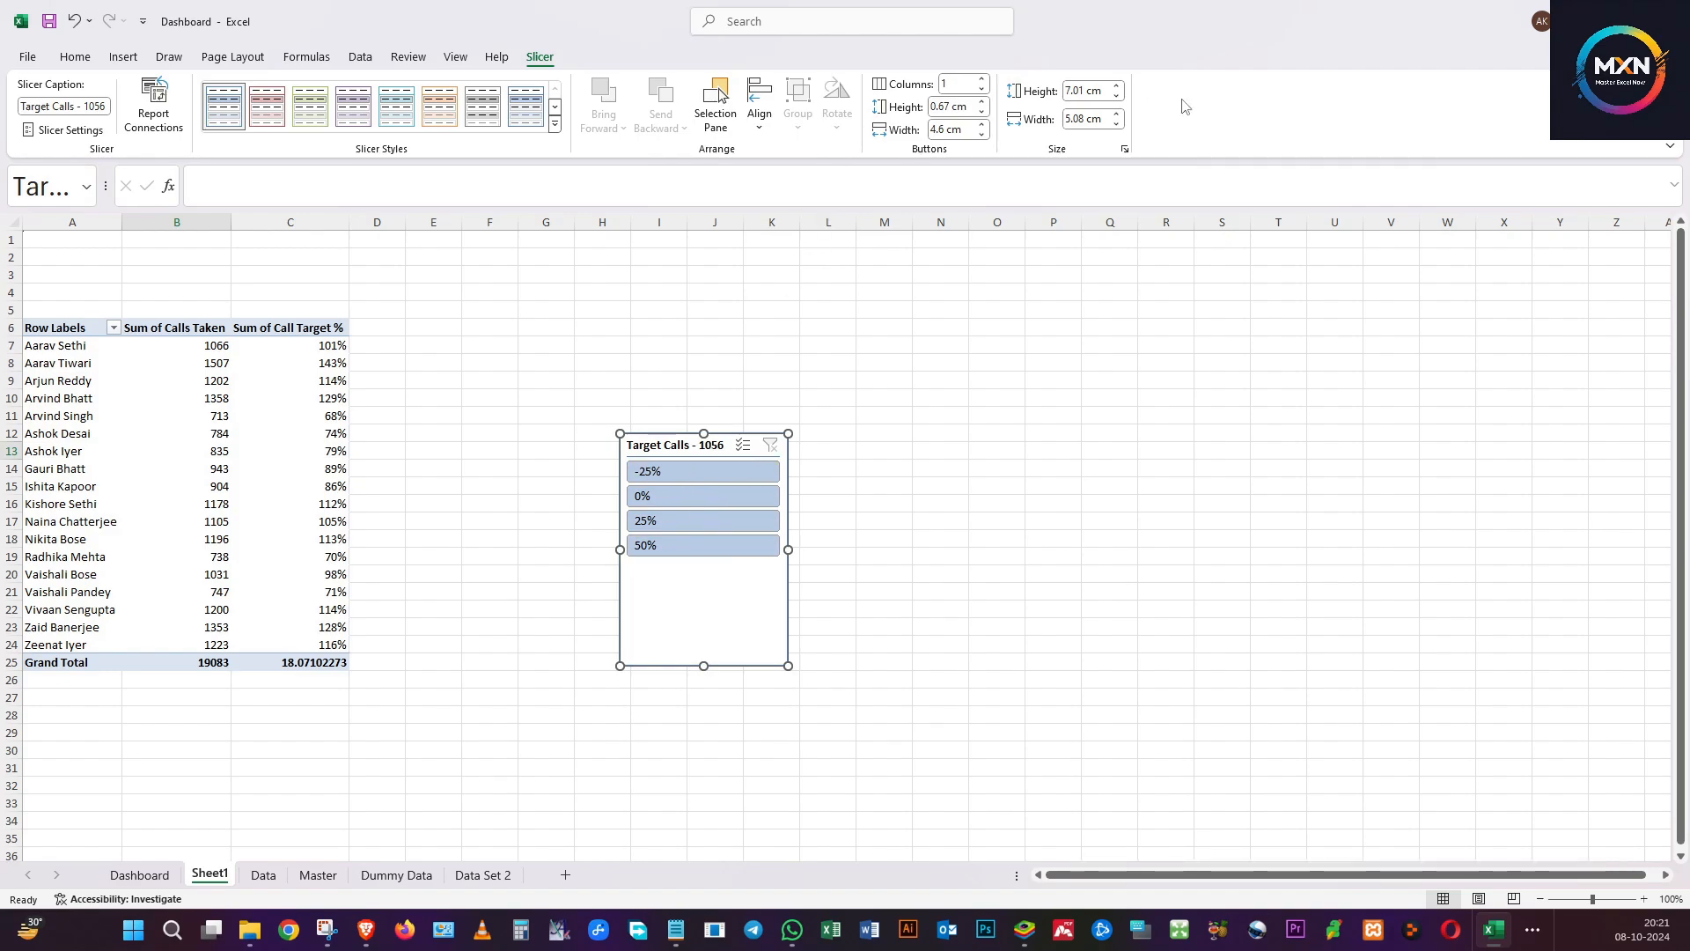
# Arrange the Target Calls slicer's buttons in two columns and shorten the slicer to about 2.59 cm high.
pyautogui.click(982, 78)
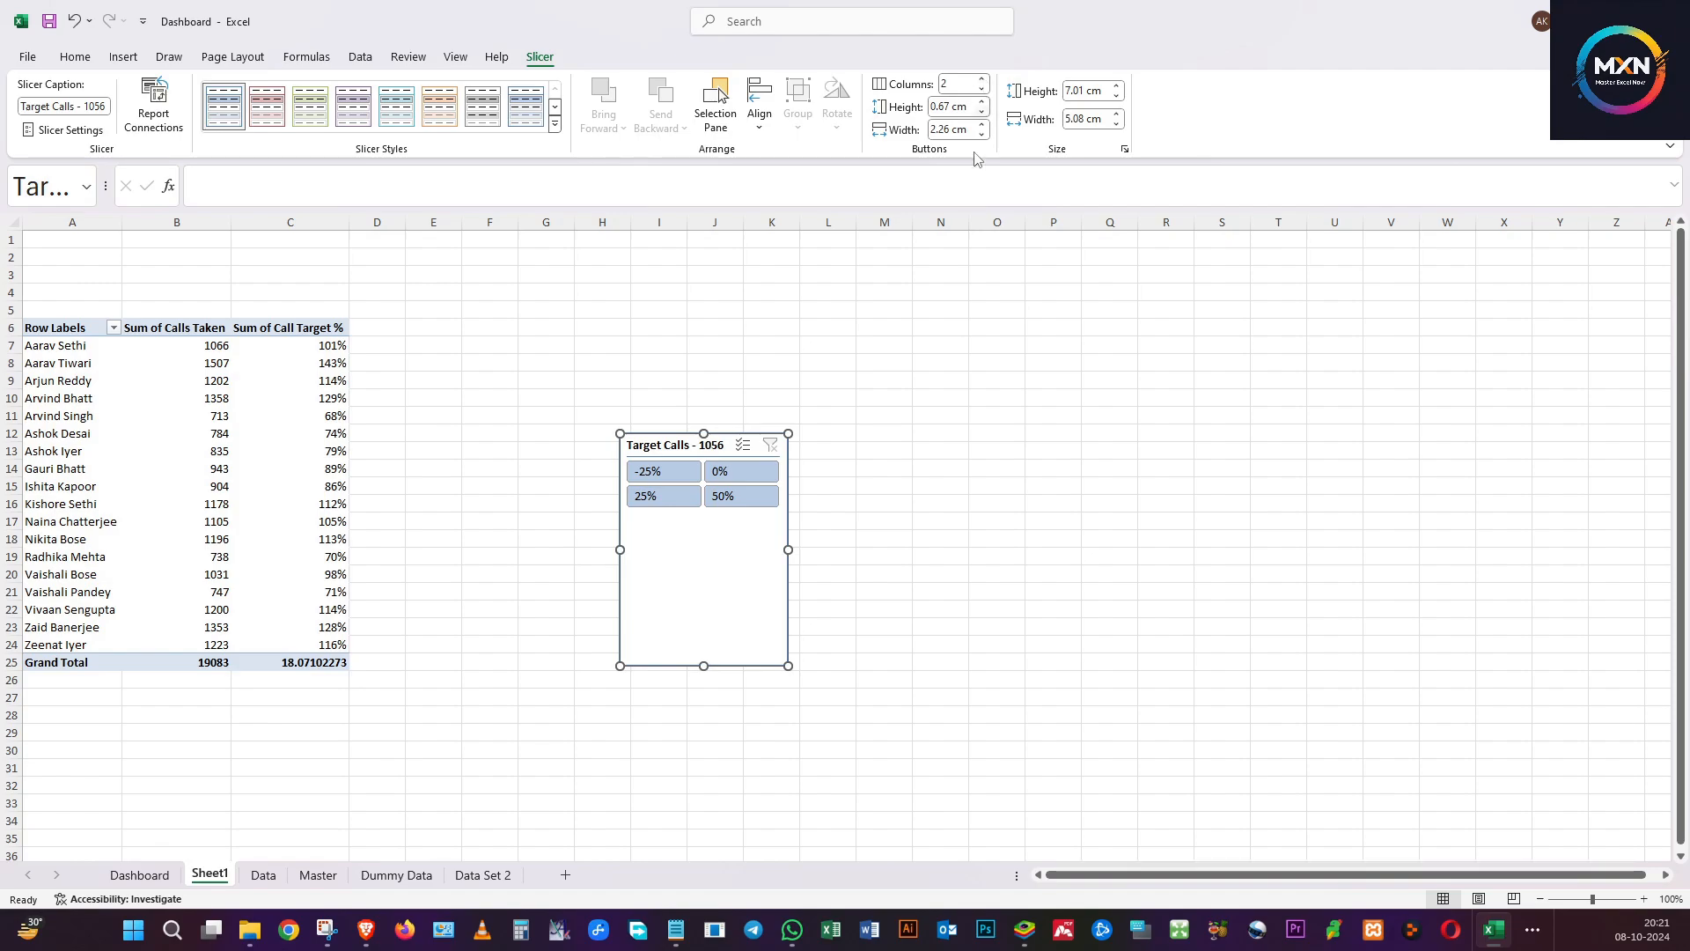
pyautogui.moveTo(702, 665); pyautogui.dragTo(704, 519)
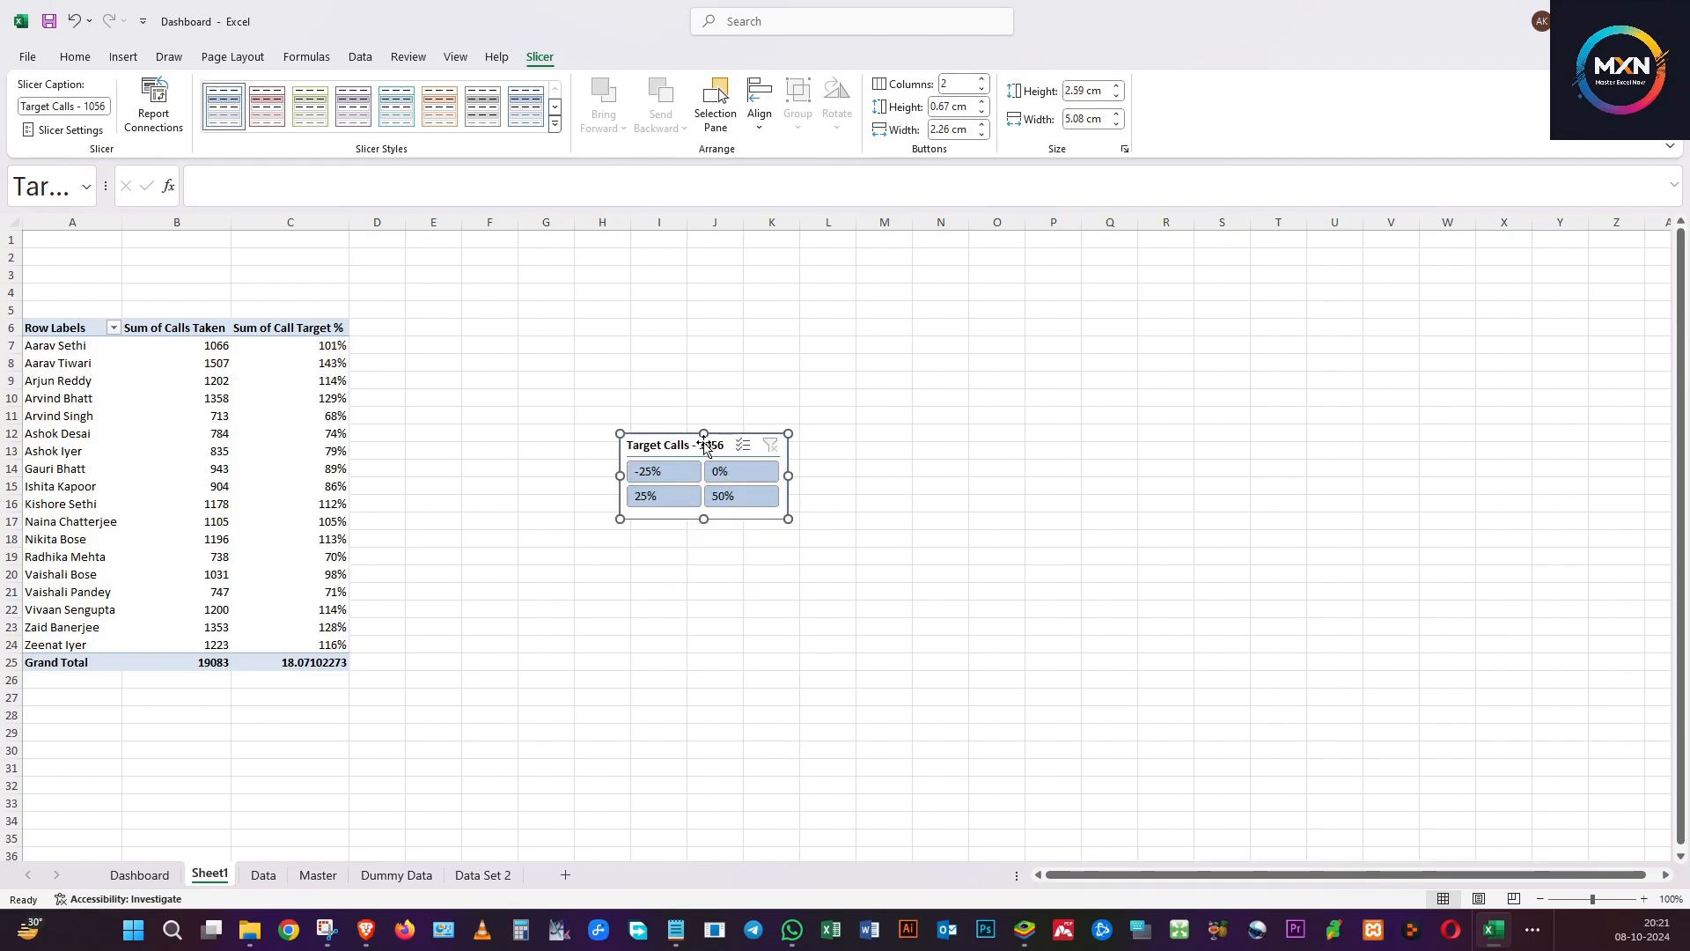
# Move the slicer directly above the PivotTable and insert three blank rows above it at rows 1 to 3.
pyautogui.moveTo(656, 444); pyautogui.dragTo(15, 275)
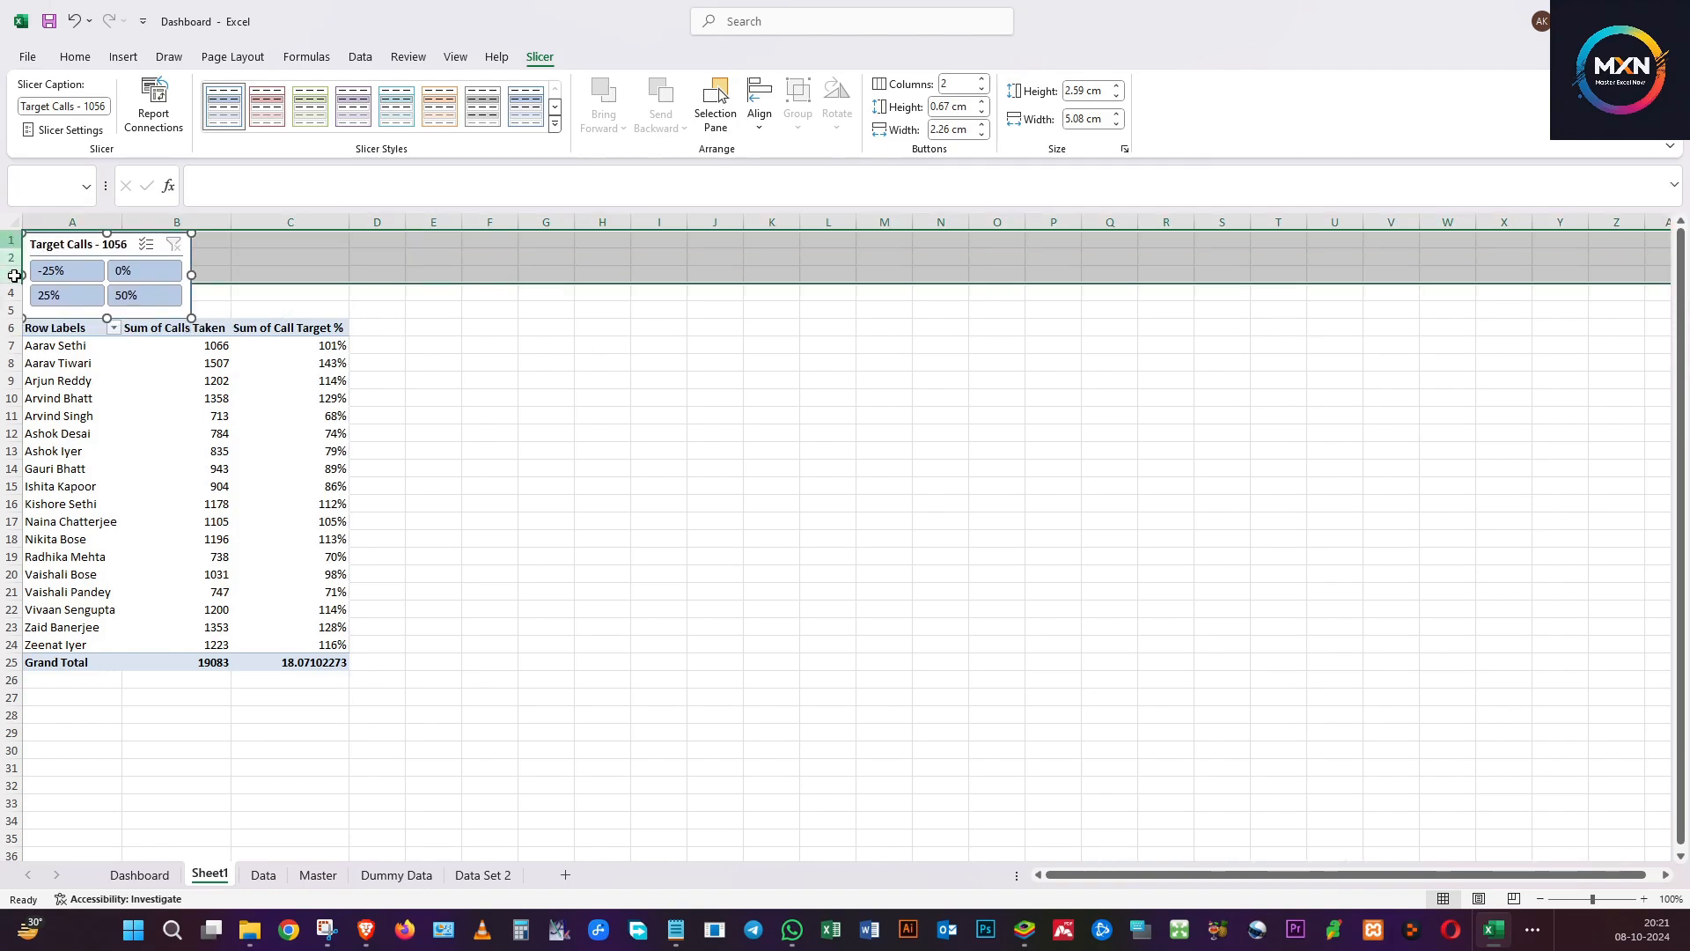
pyautogui.rightClick(15, 276)
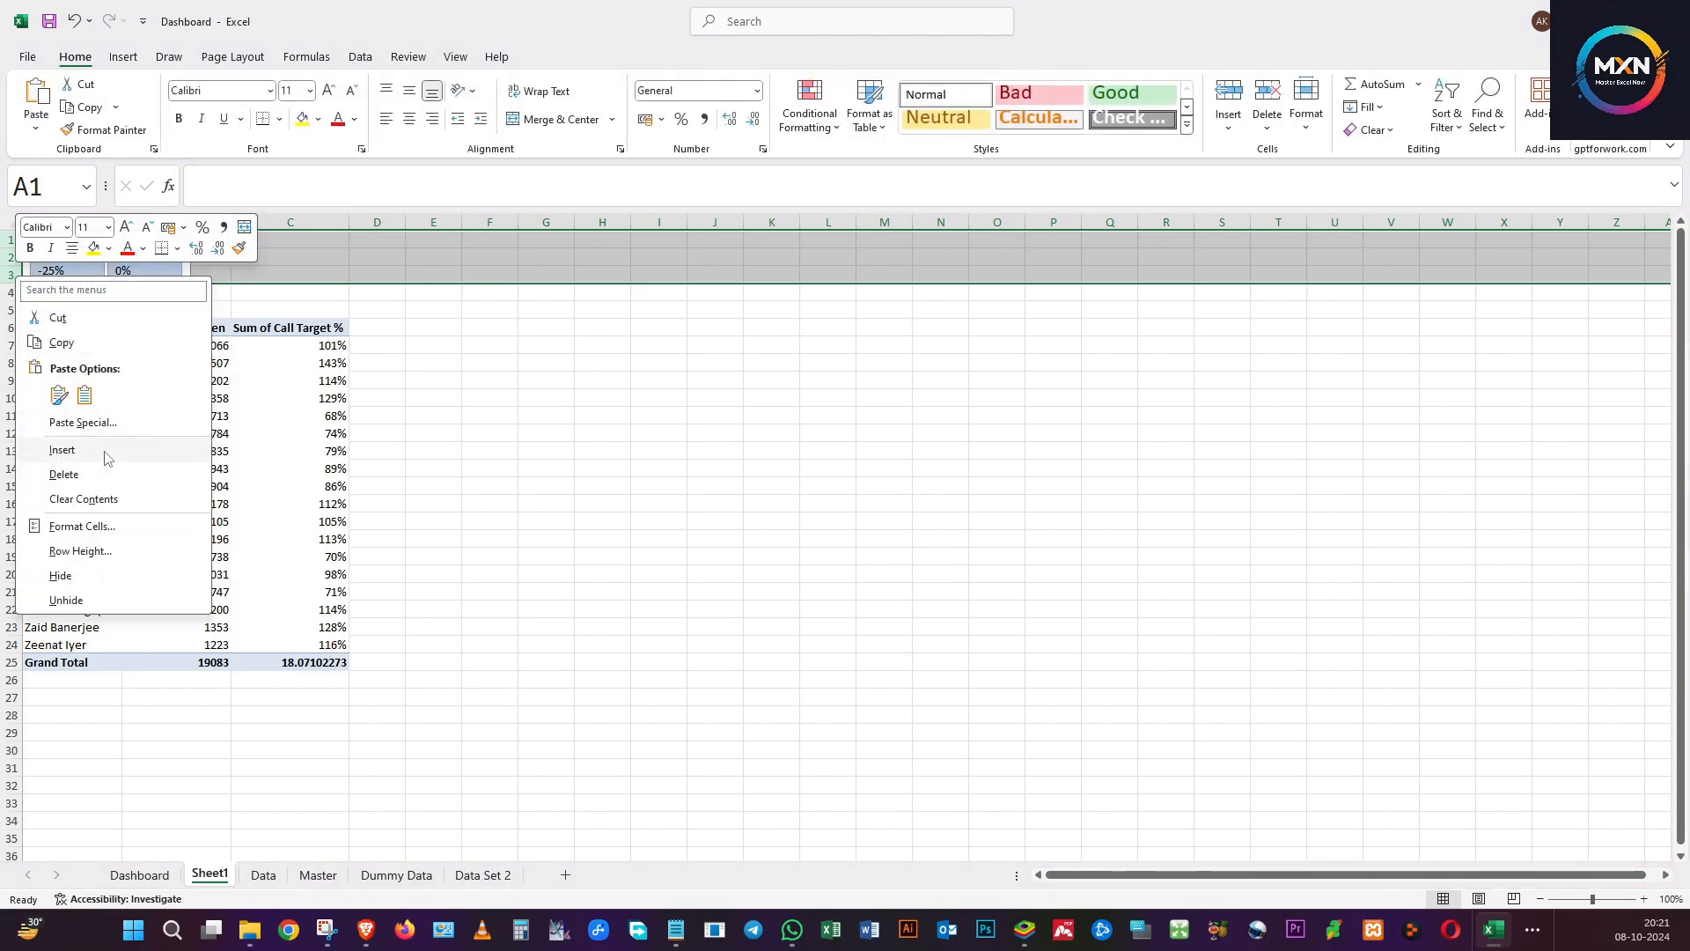
pyautogui.click(62, 450)
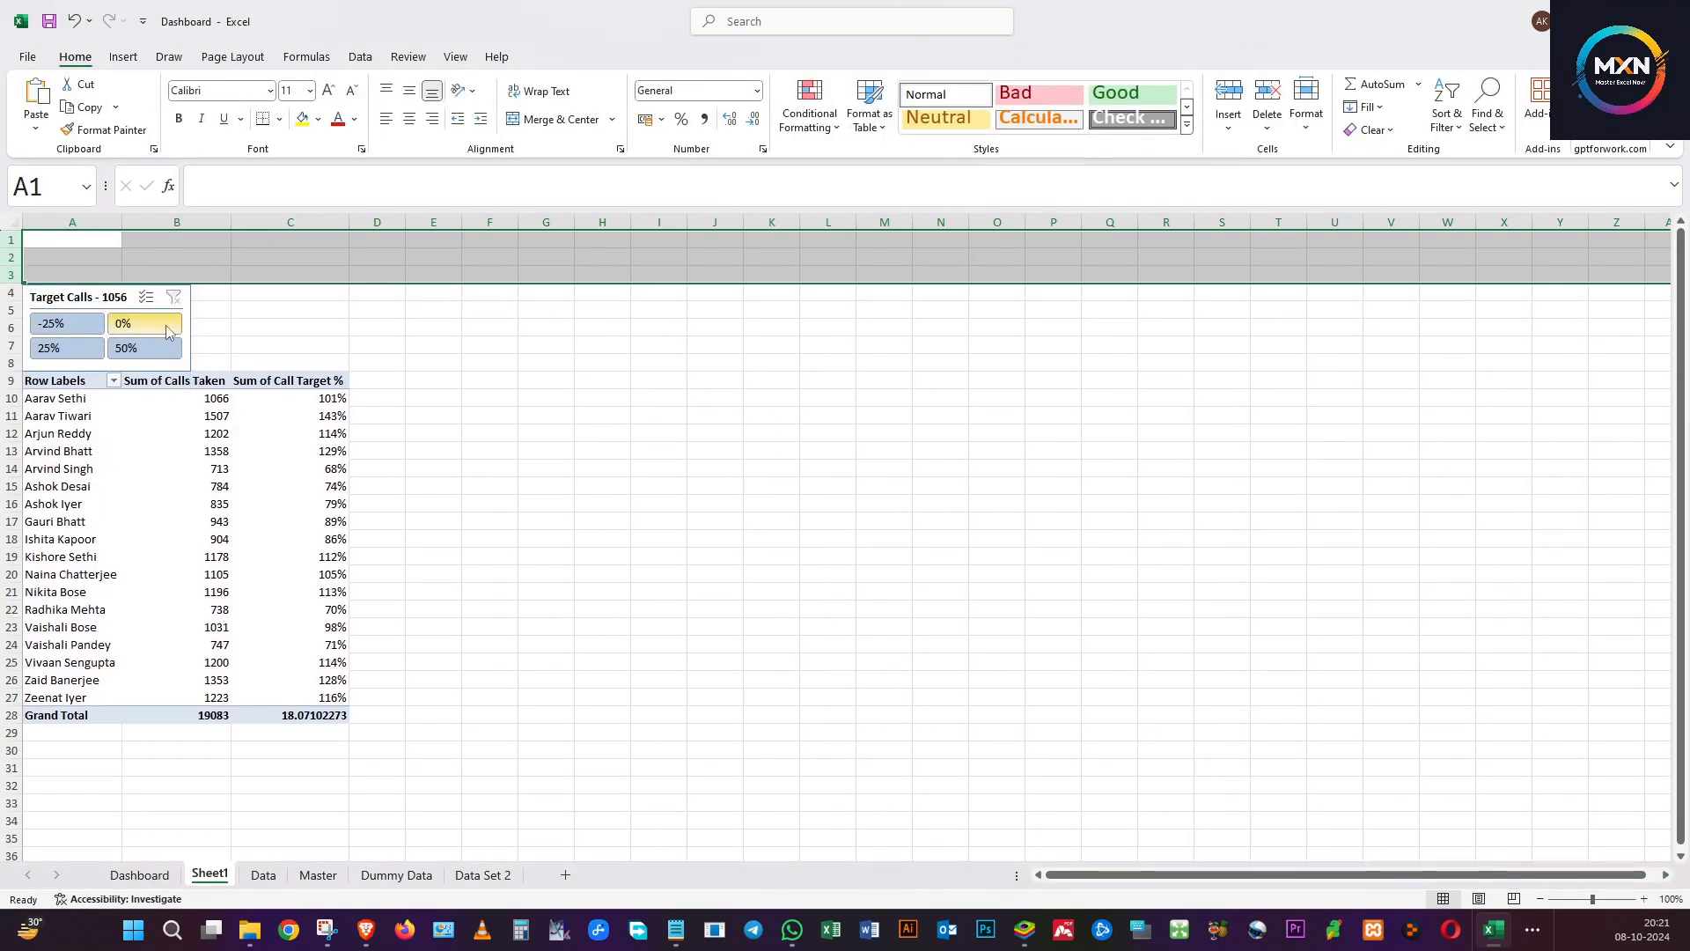
# Widen the Target Calls slicer to the PivotTable's full width across columns A to C.
pyautogui.click(97, 297)
pyautogui.moveTo(229, 324); pyautogui.dragTo(348, 328)
pyautogui.click(256, 497)
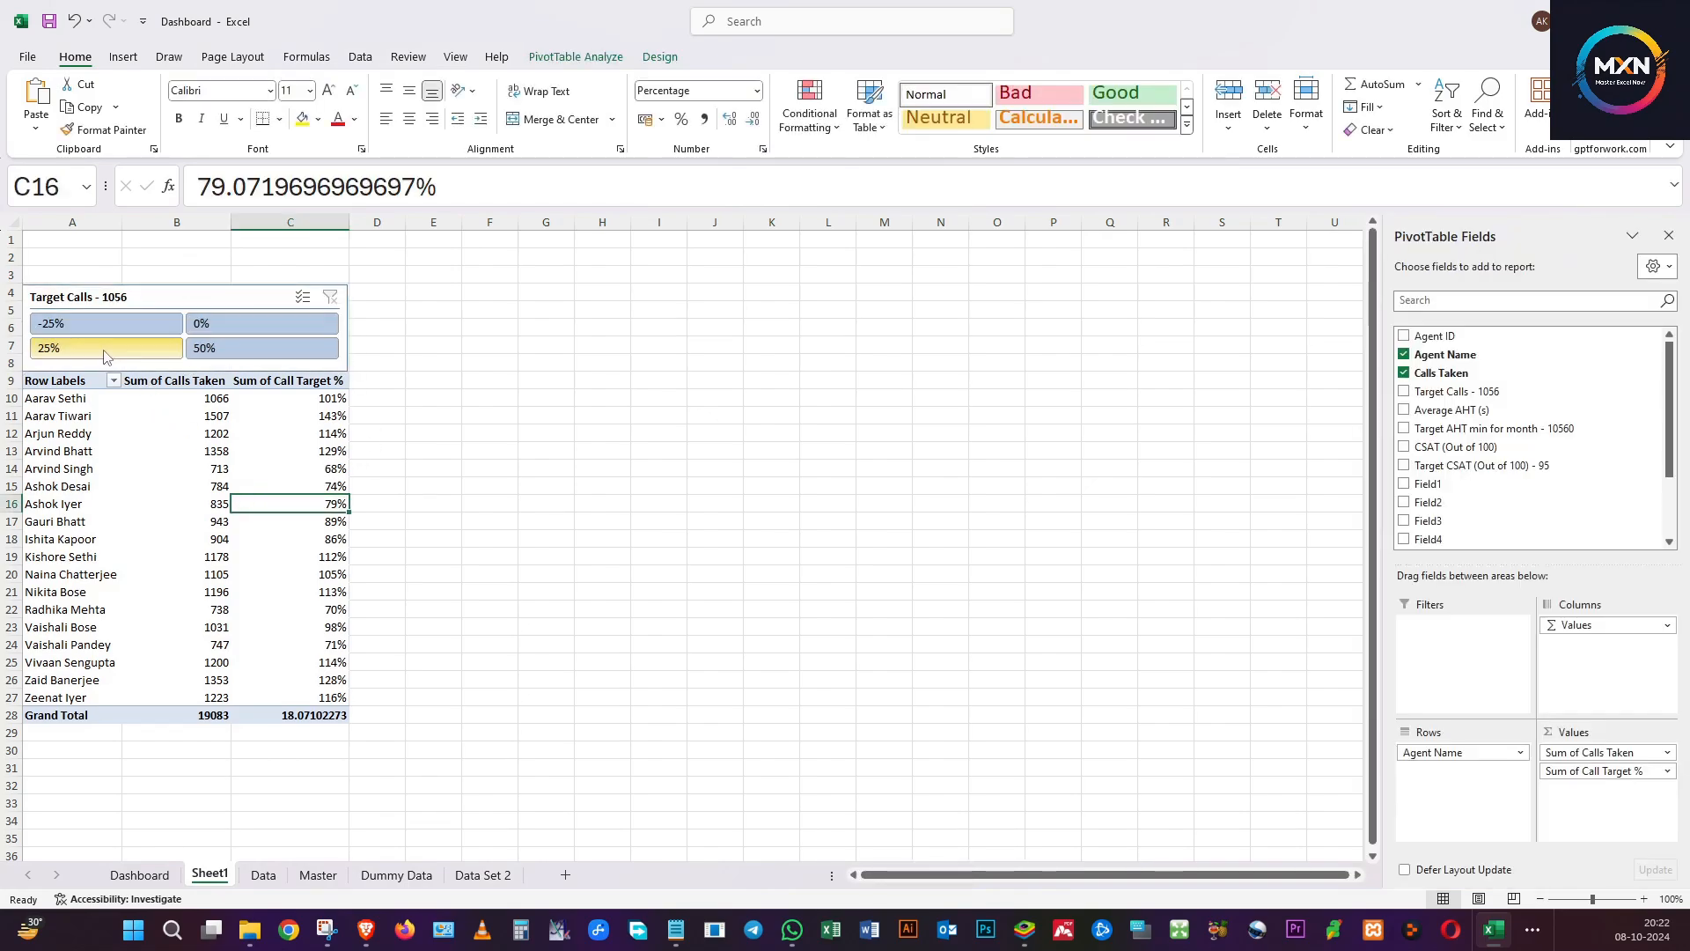
# Test the Target Calls slicer by filtering the PivotTable by its 25%, -25%, 0% and 50% options, and clear the filter.
pyautogui.click(103, 355)
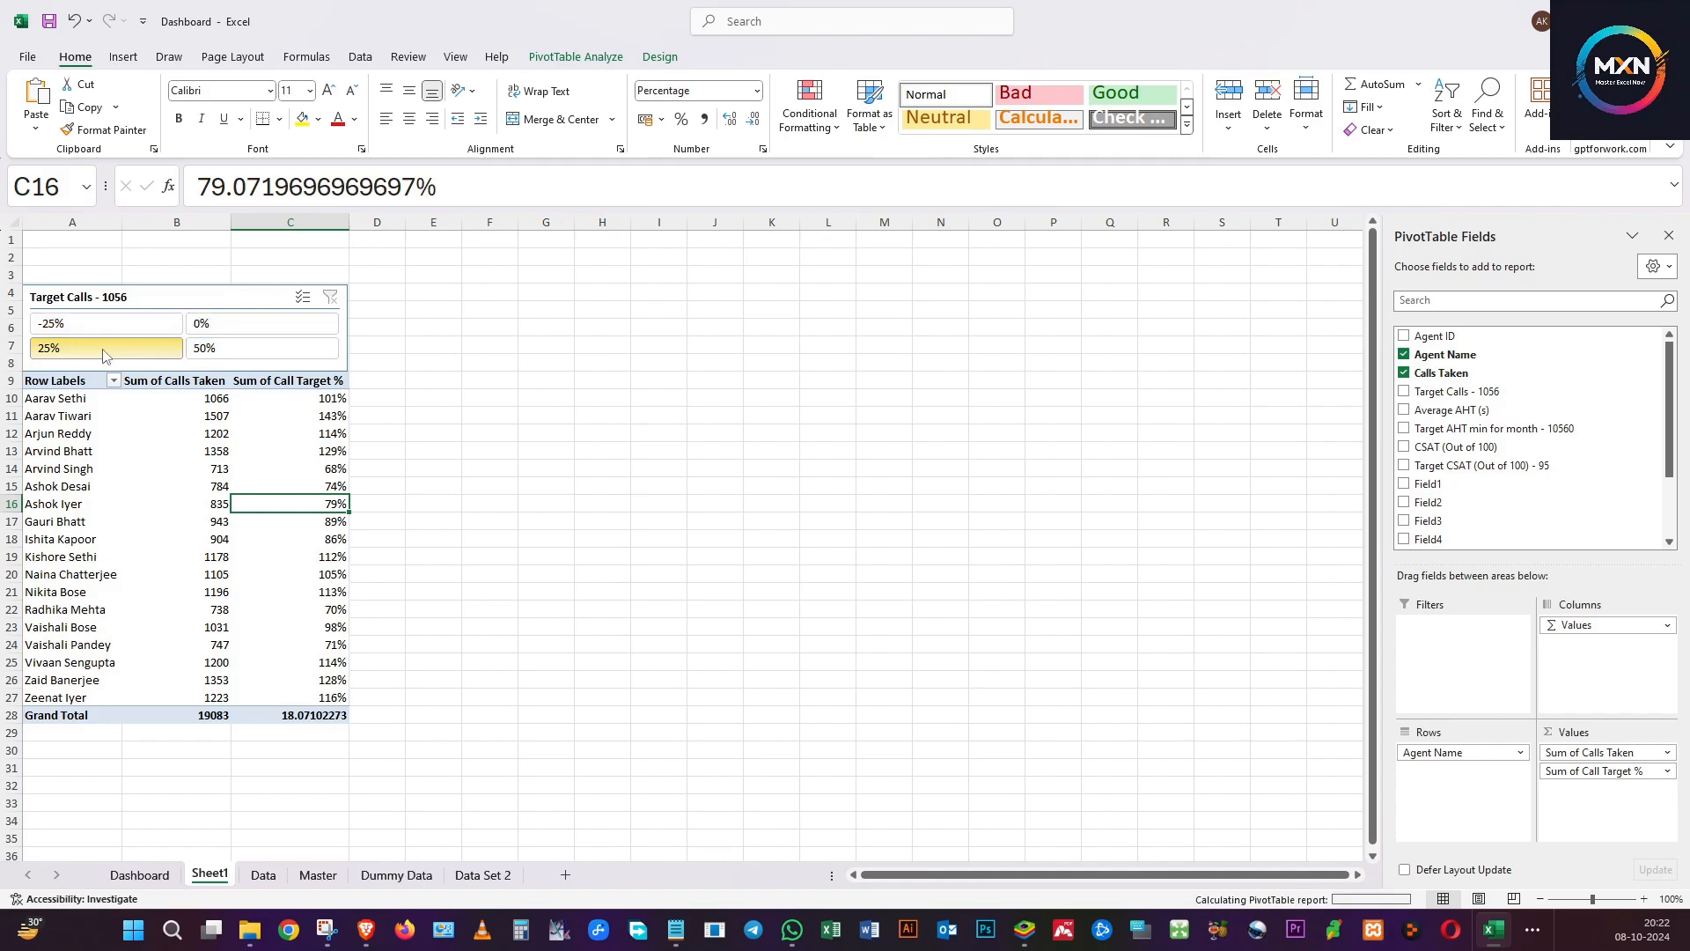
pyautogui.click(143, 329)
pyautogui.click(222, 327)
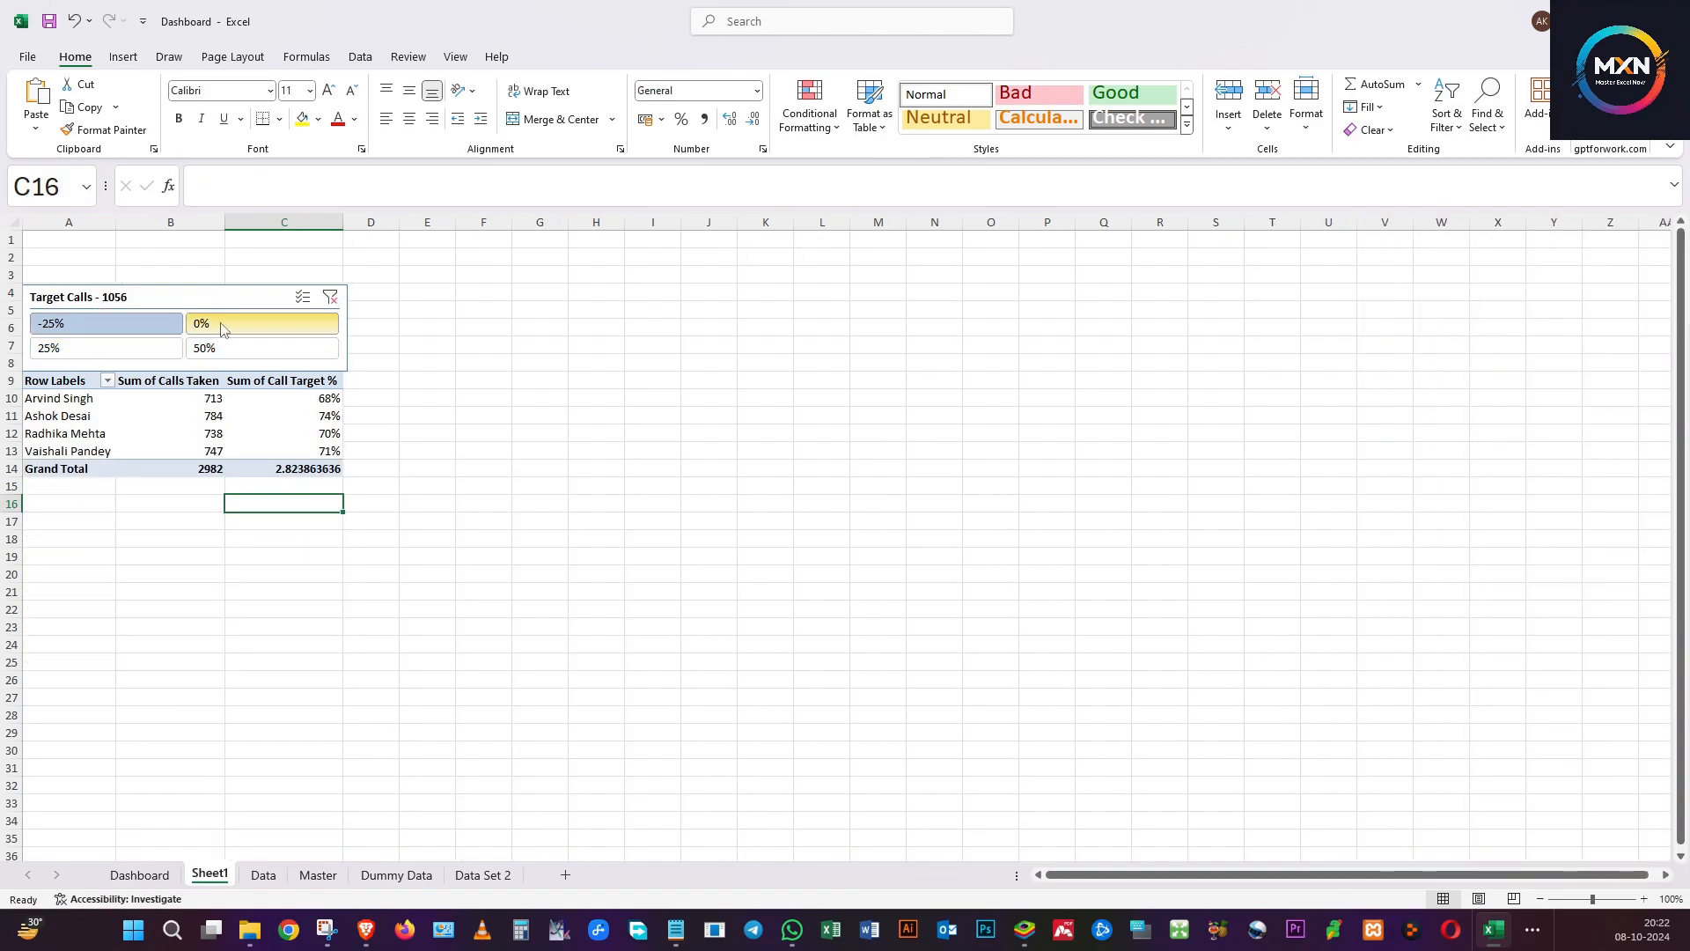
pyautogui.click(229, 345)
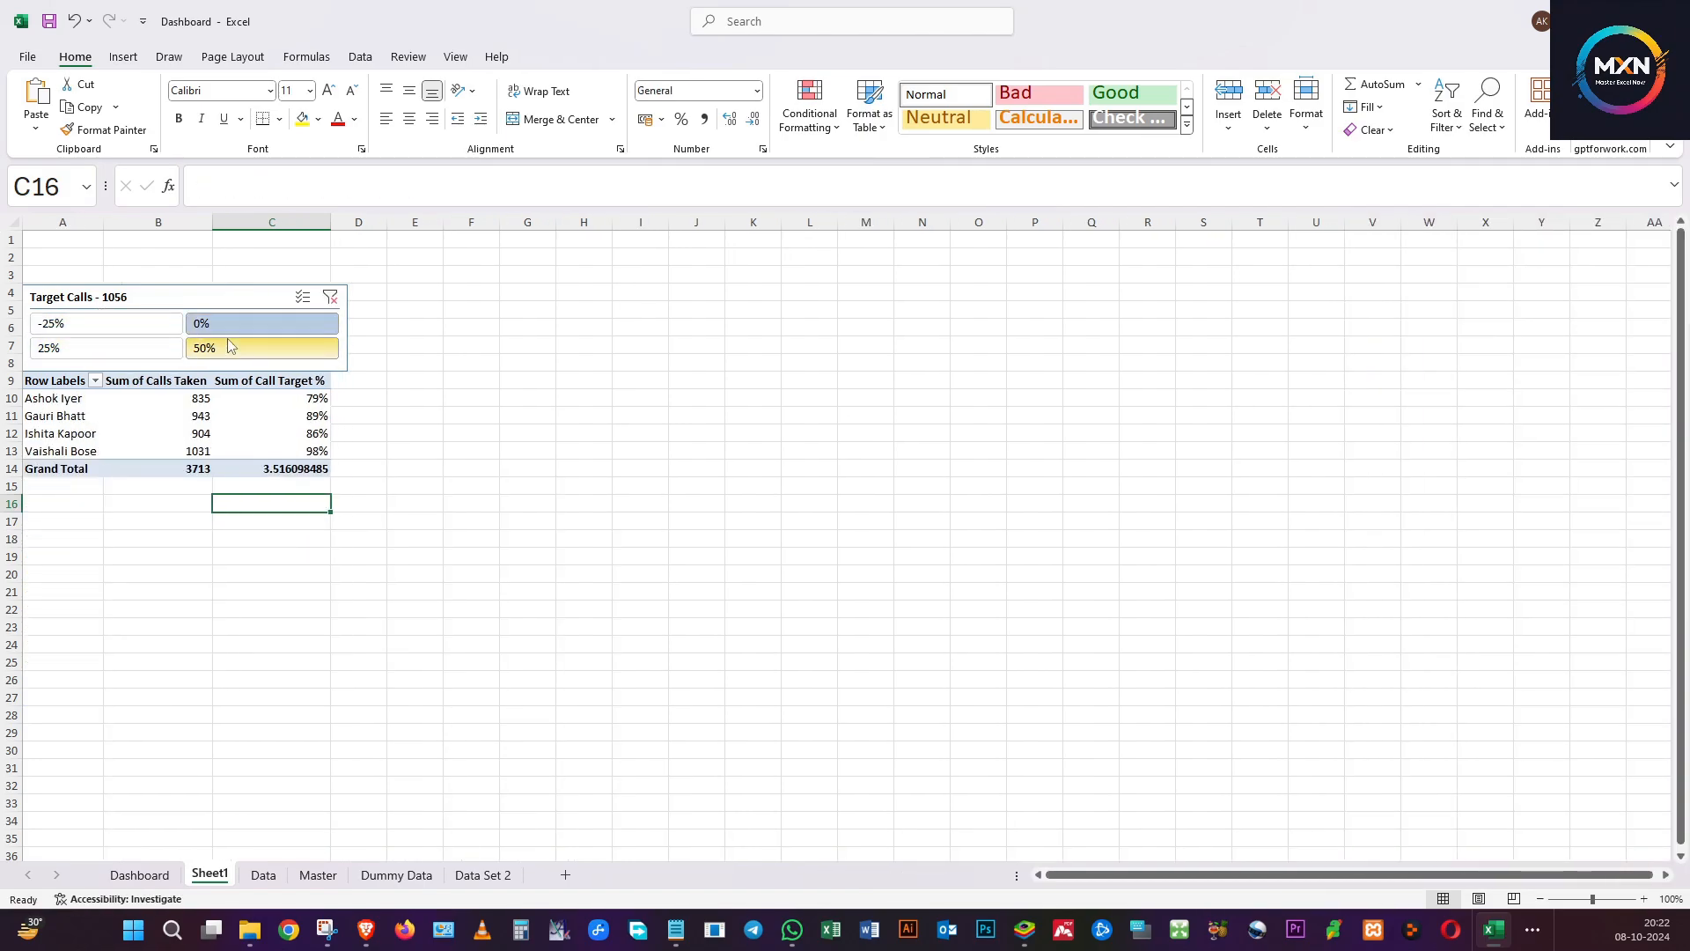
pyautogui.click(331, 298)
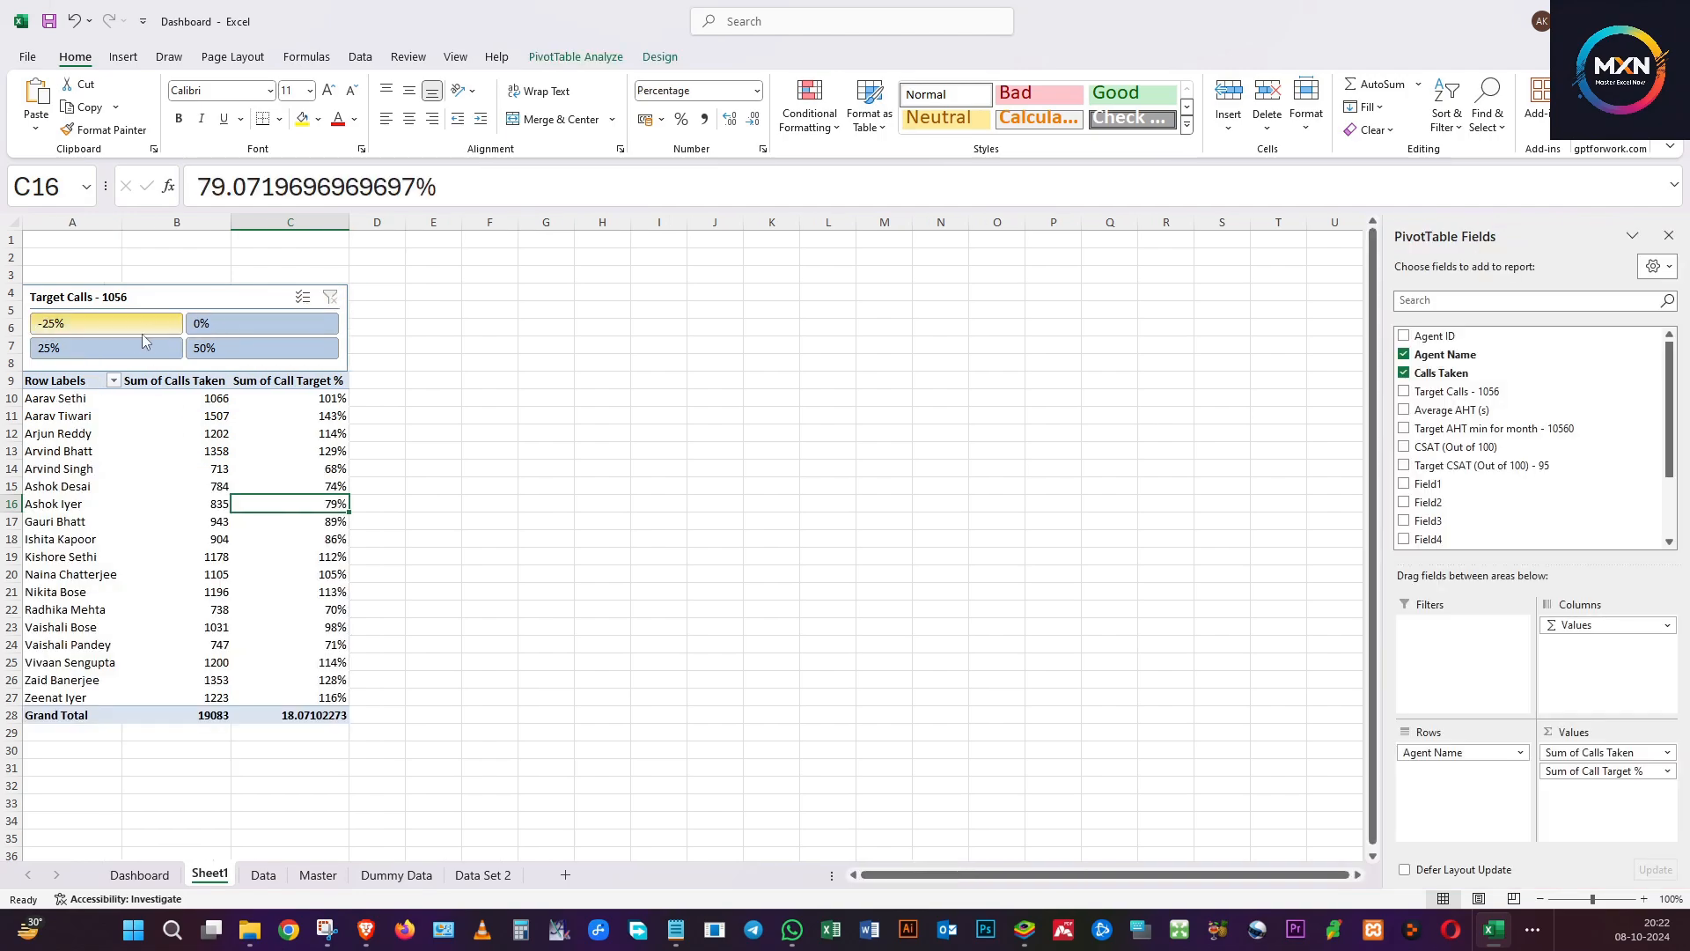
pyautogui.click(76, 328)
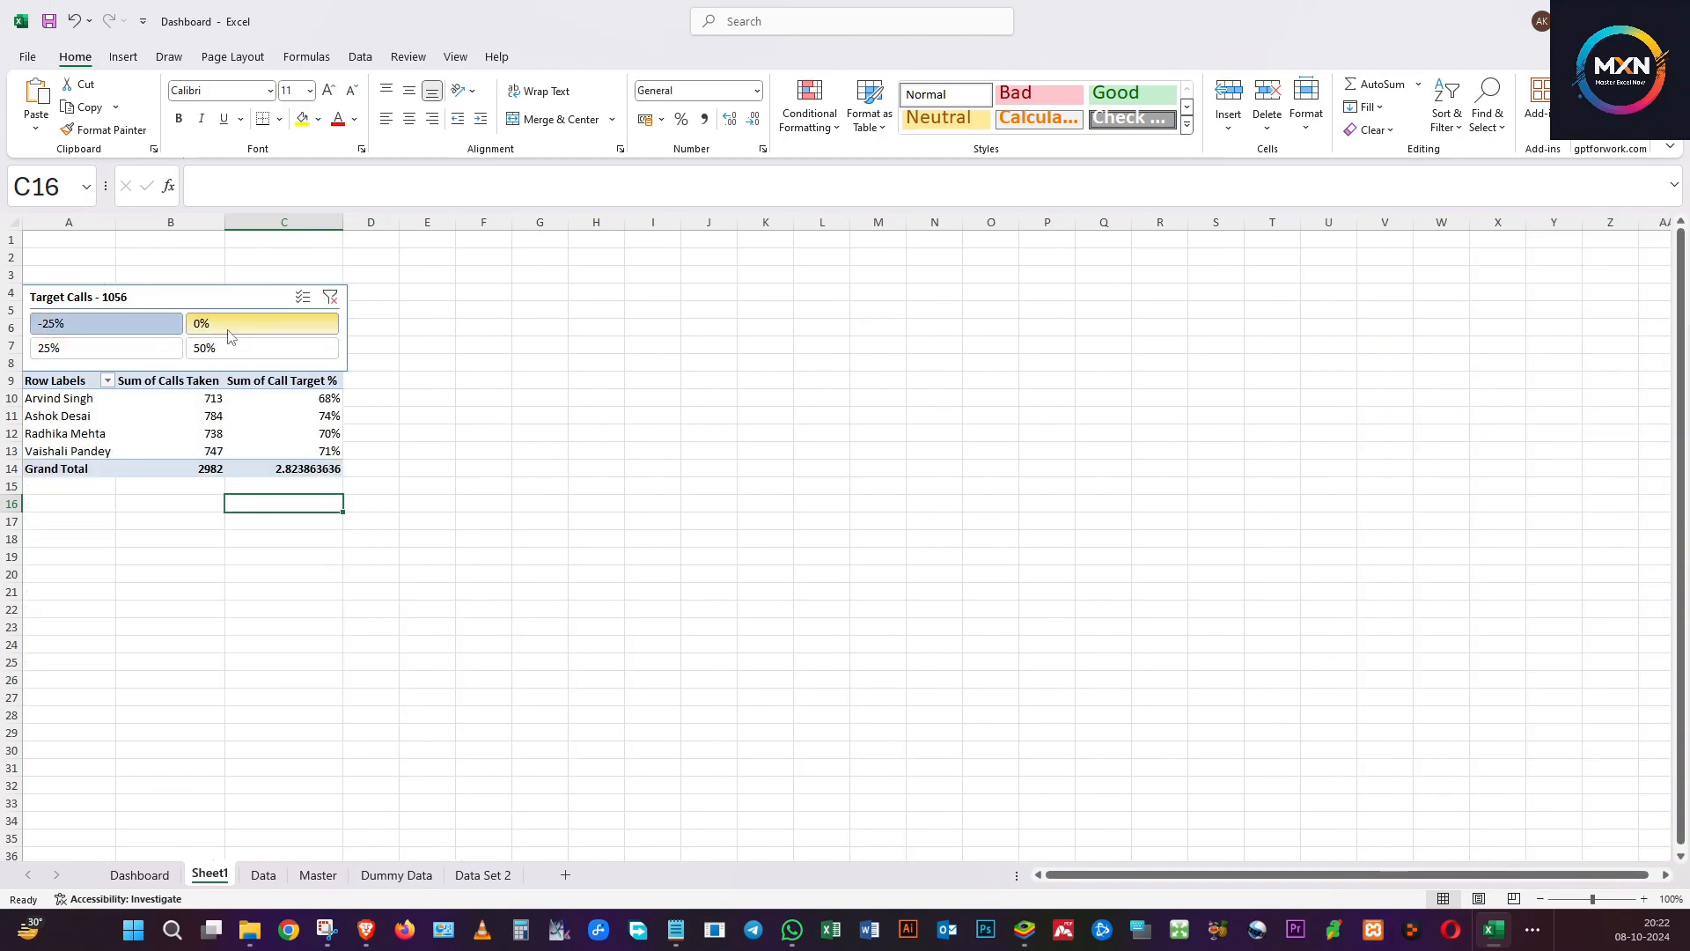
pyautogui.moveTo(231, 333); pyautogui.dragTo(289, 349)
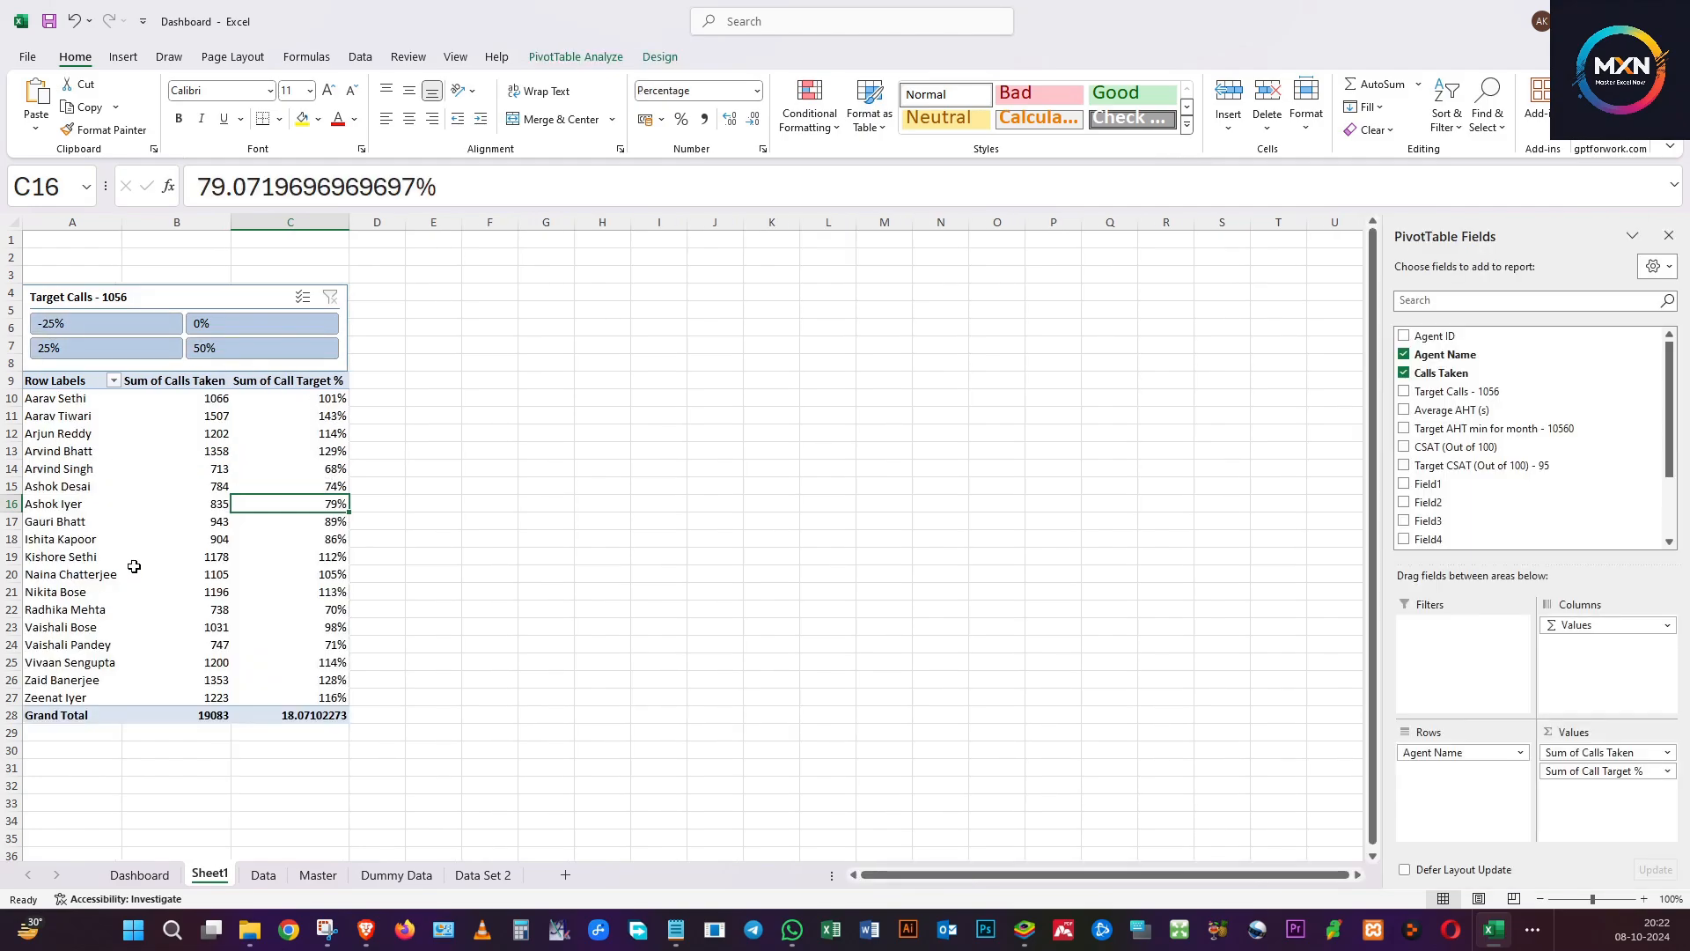
# Insert a clustered column PivotChart from the calls PivotTable and place it beside the table, starting near row 9.
pyautogui.click(158, 458)
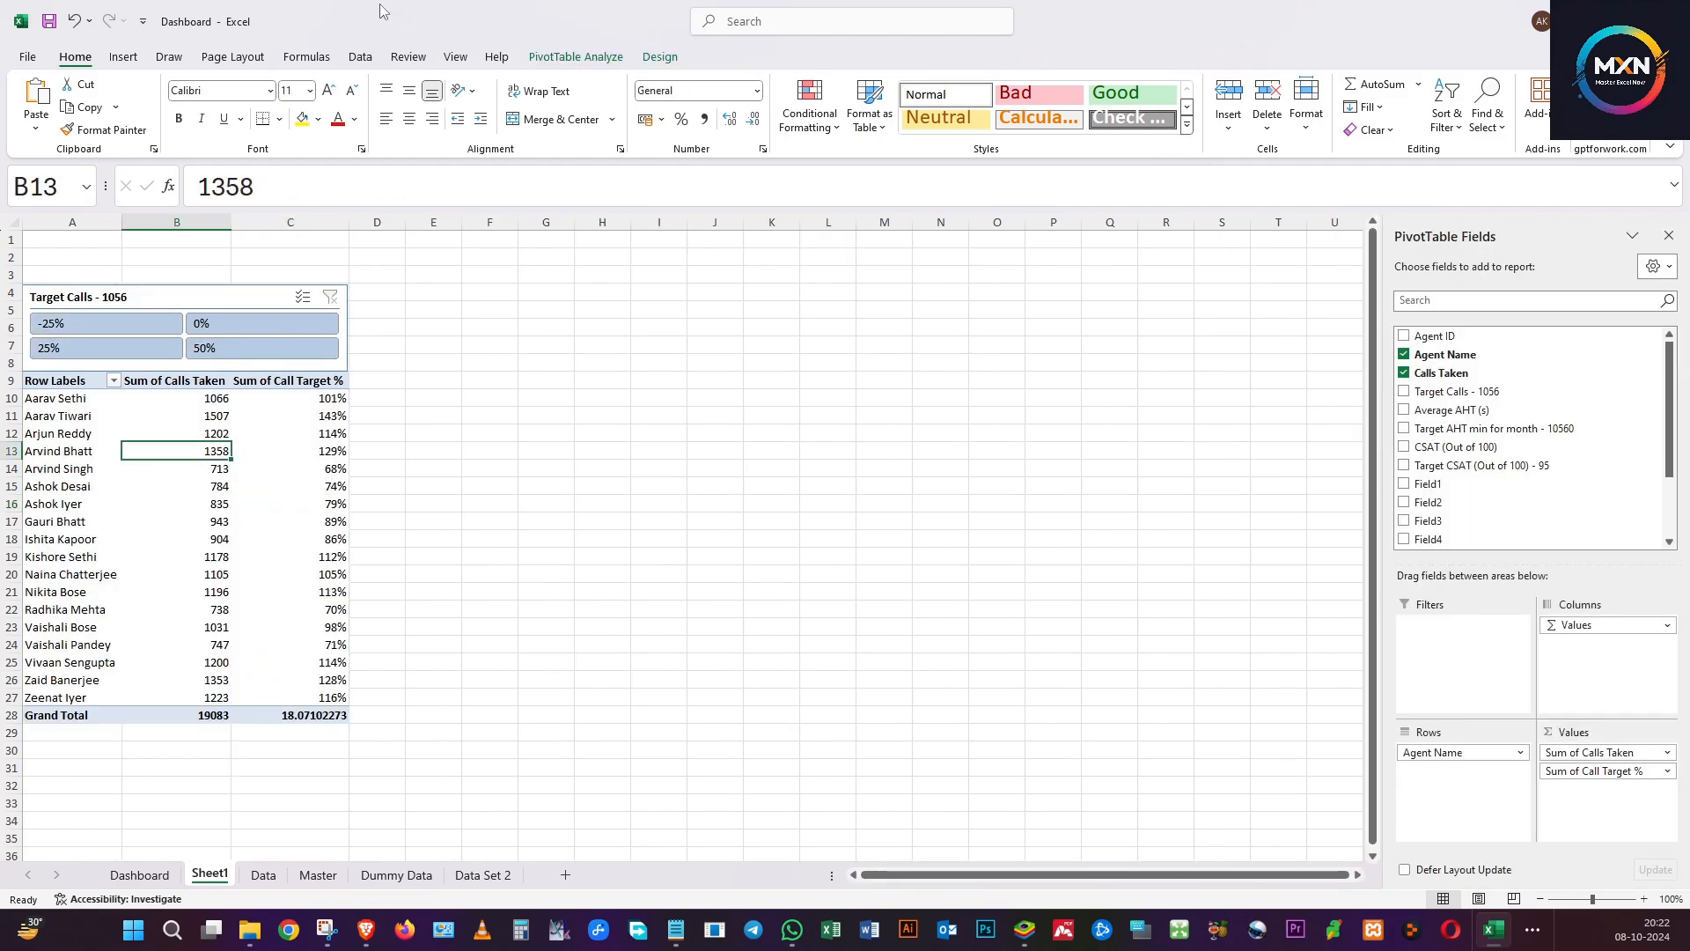
pyautogui.click(124, 58)
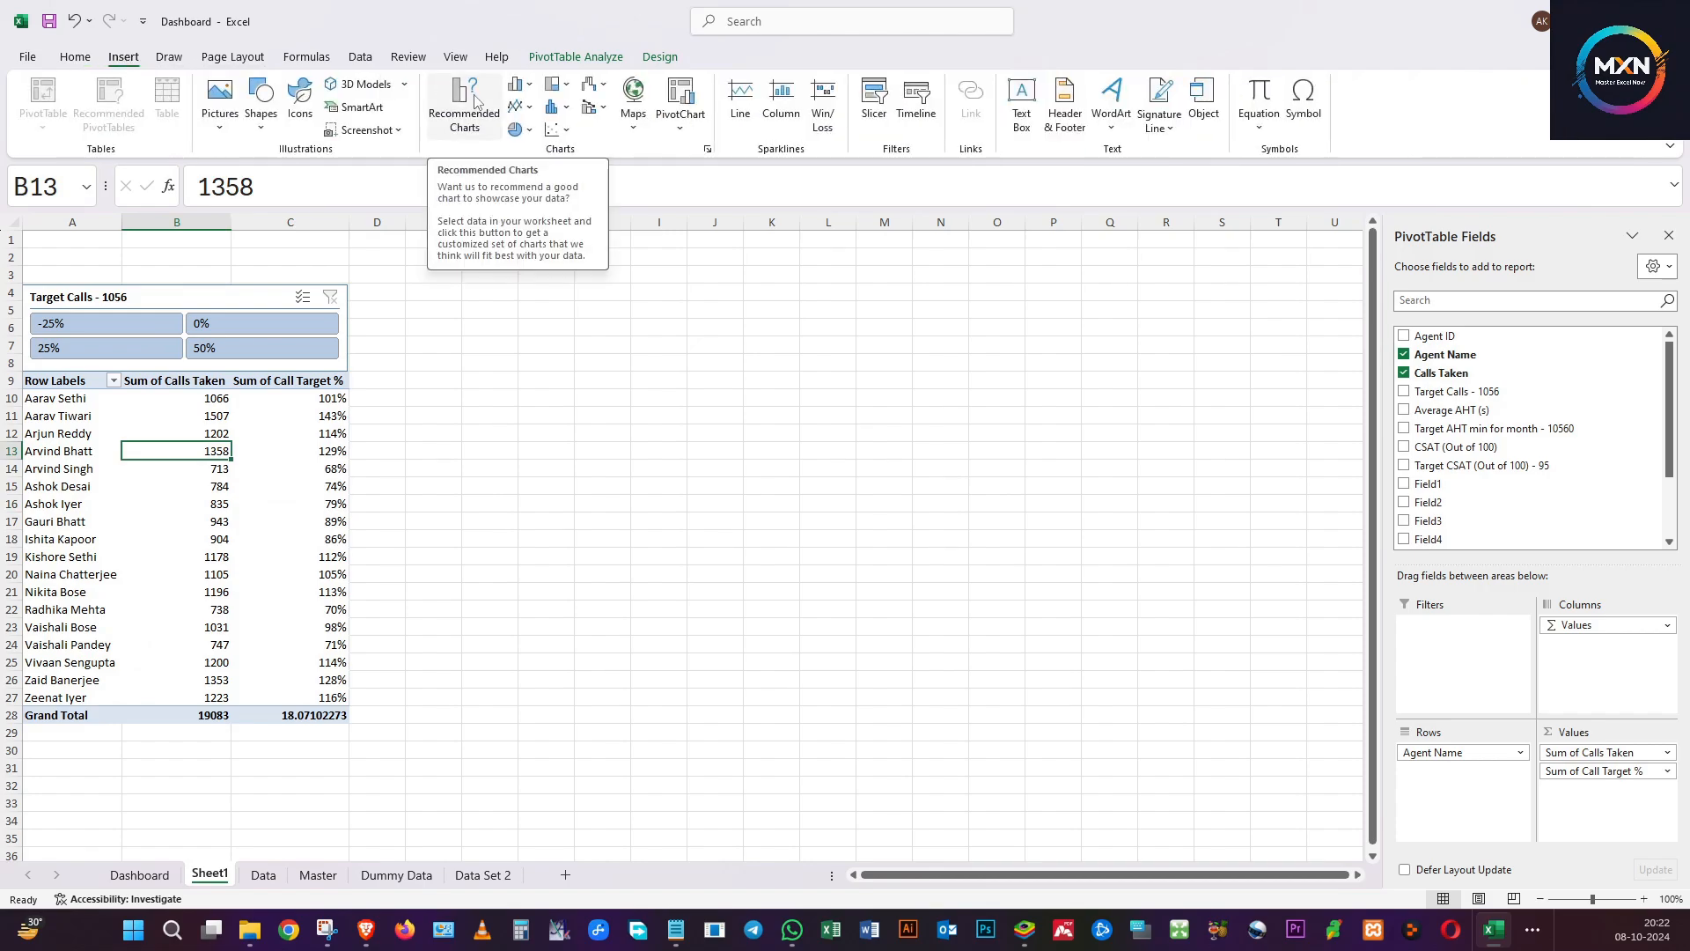
pyautogui.click(436, 88)
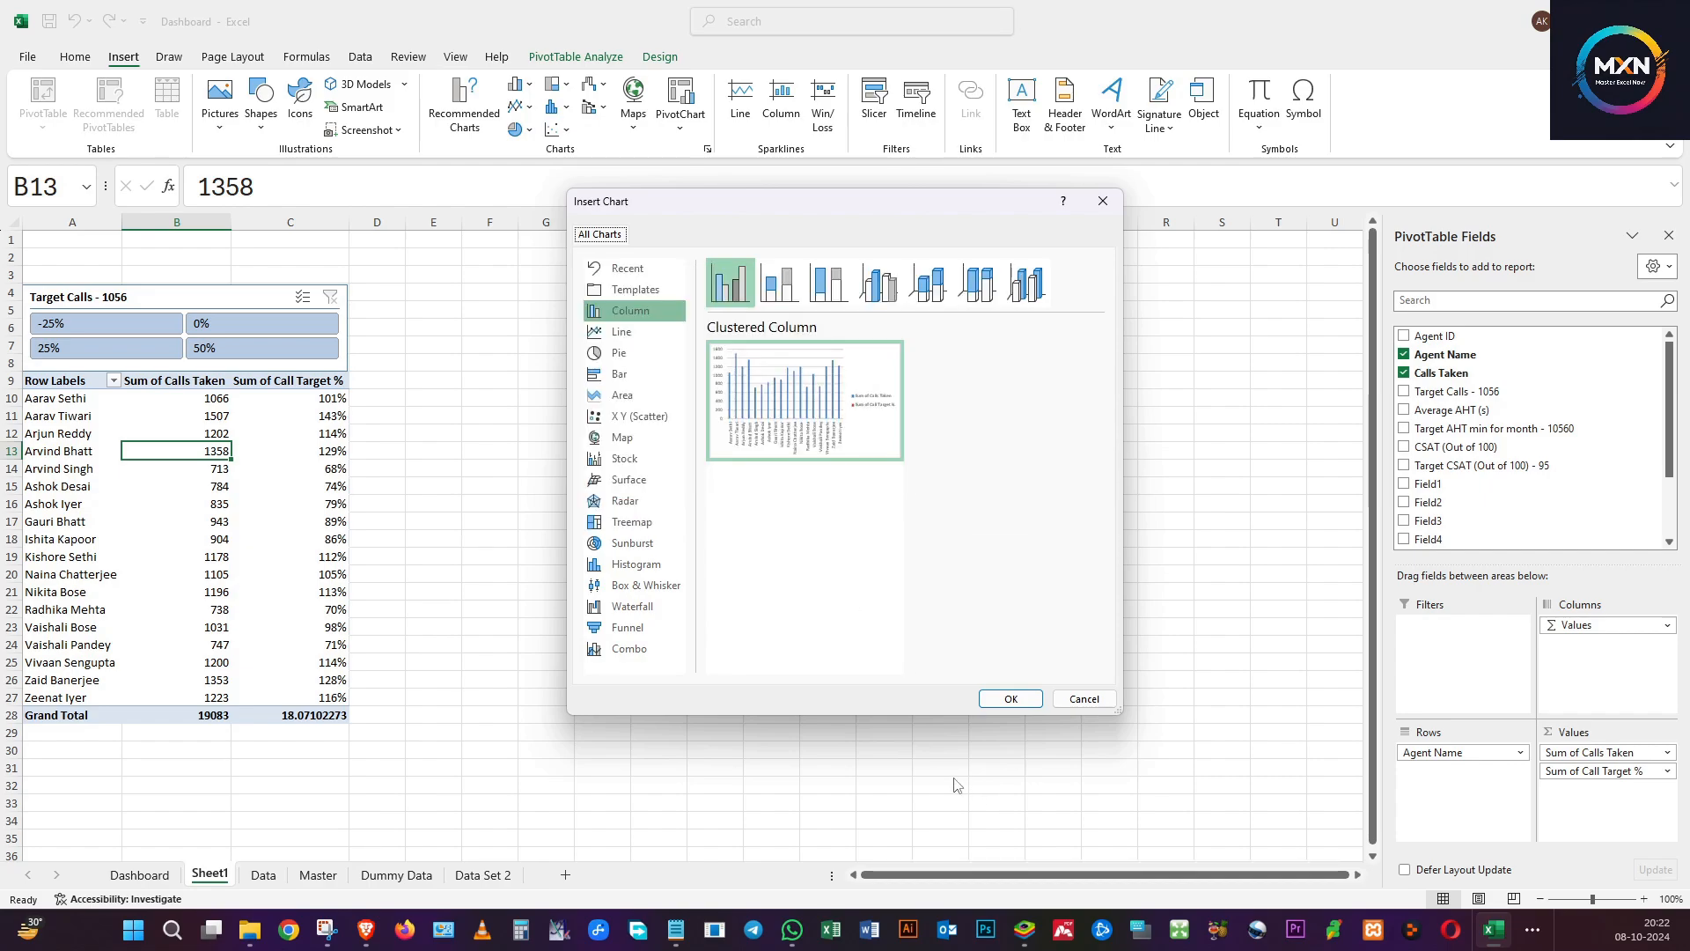
pyautogui.moveTo(778, 387)
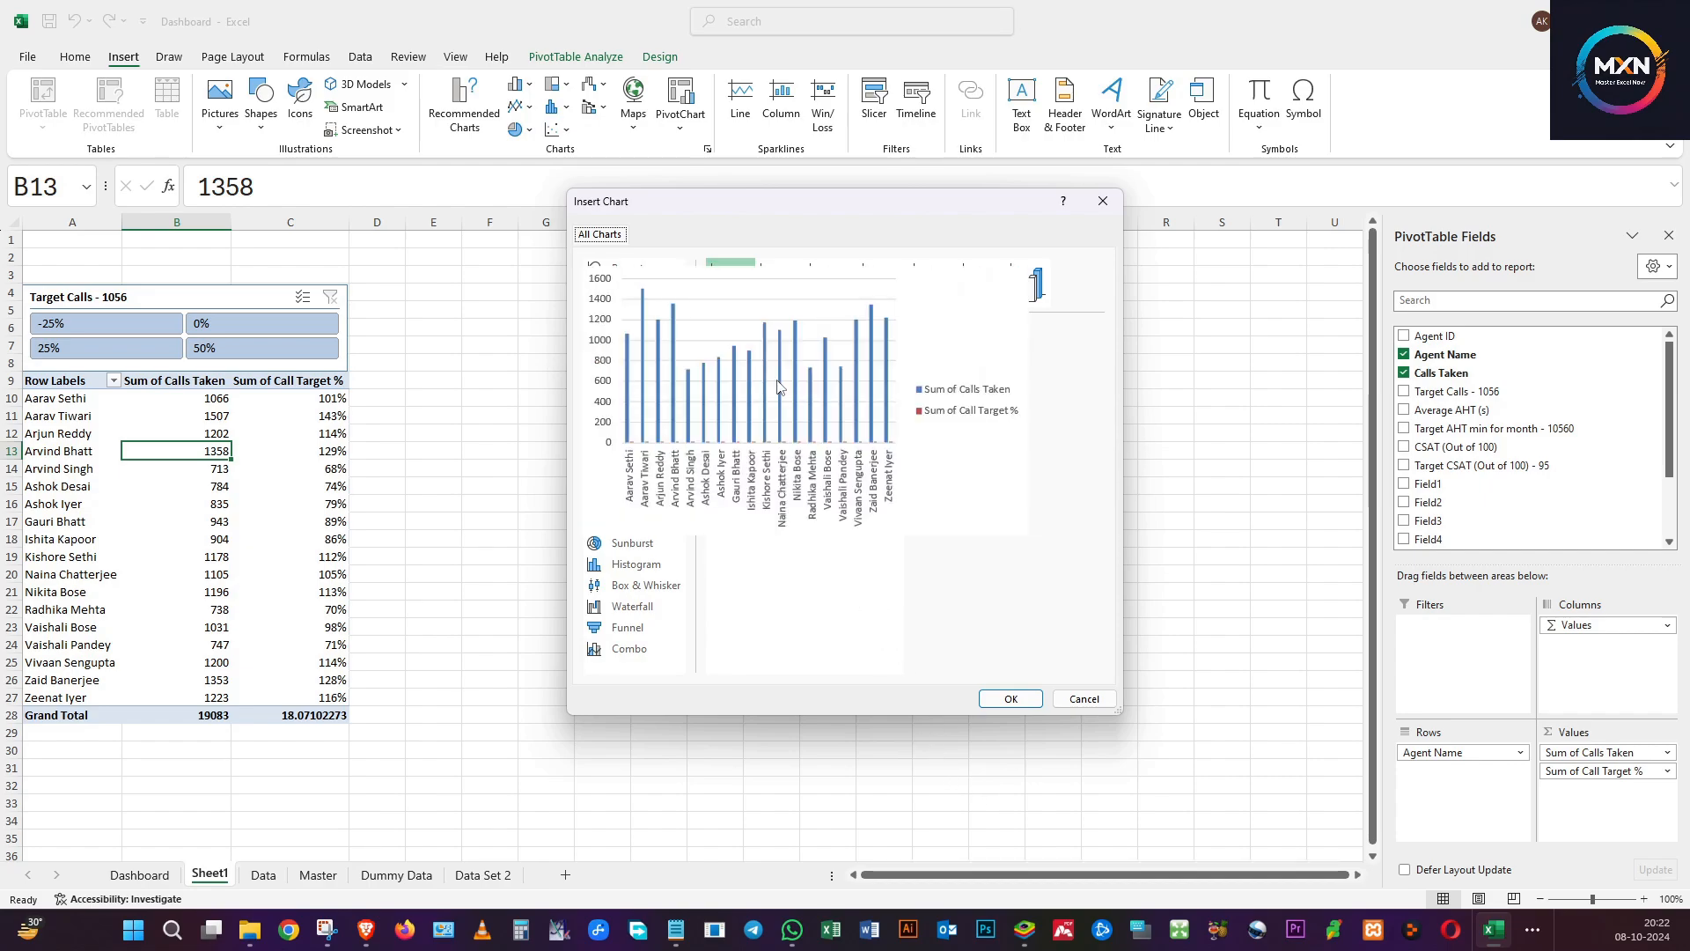
pyautogui.click(1012, 699)
pyautogui.moveTo(723, 443); pyautogui.dragTo(613, 403)
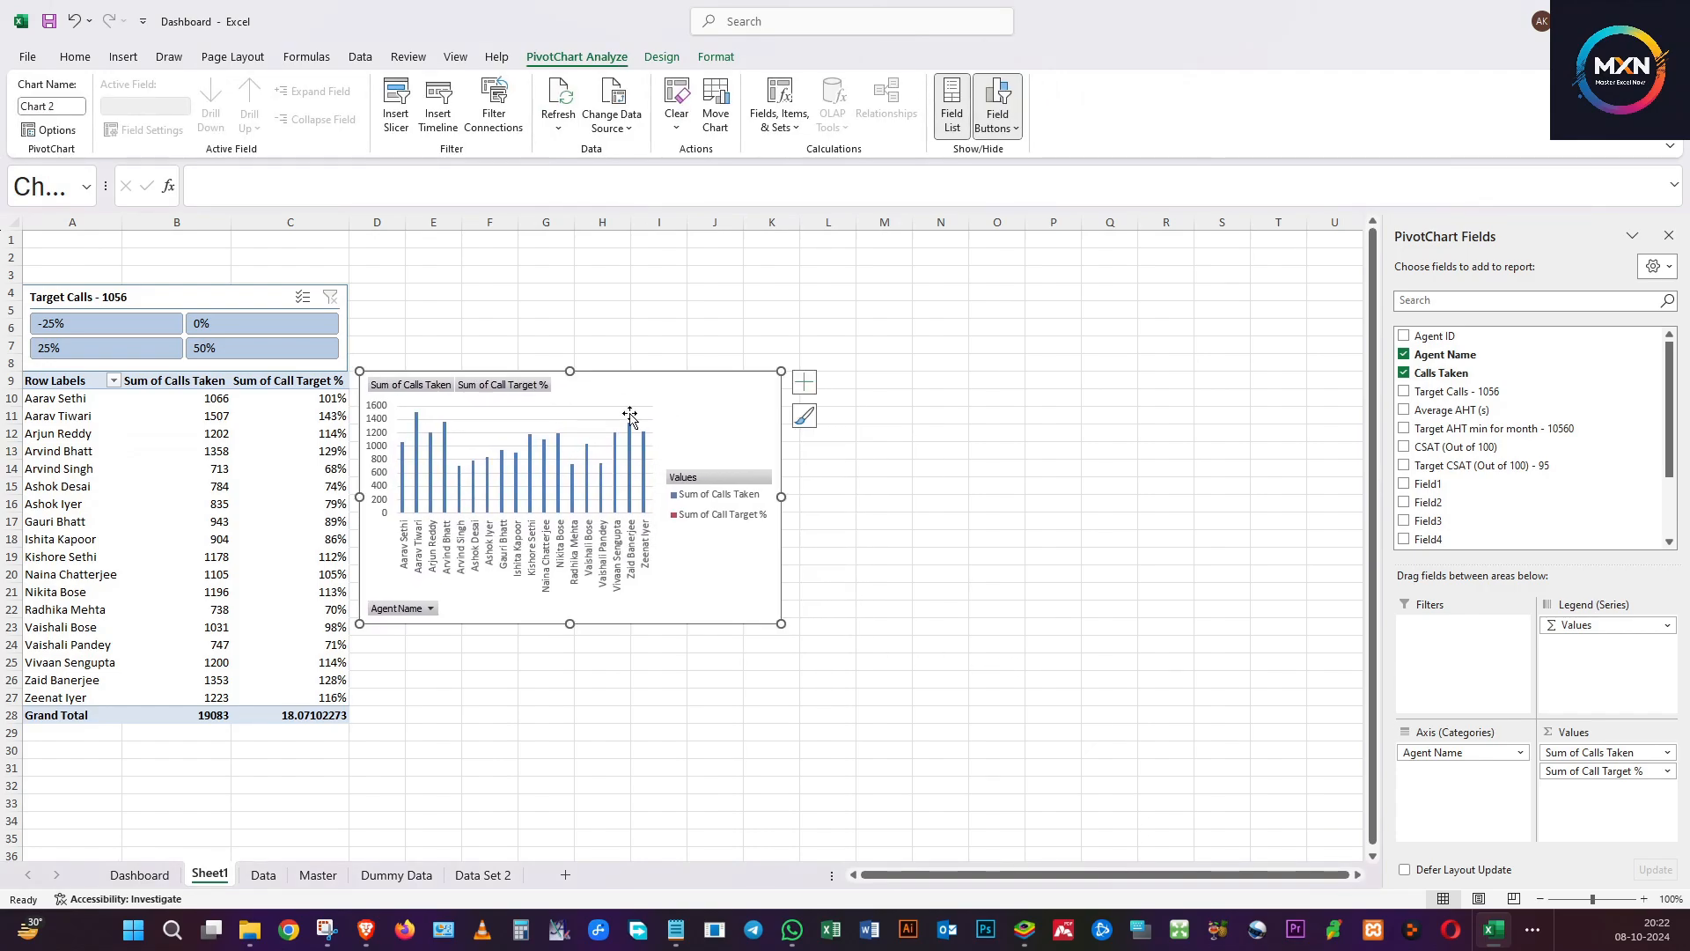
# Remove the legend from the calls PivotChart.
pyautogui.click(710, 519)
pyautogui.click(710, 519)
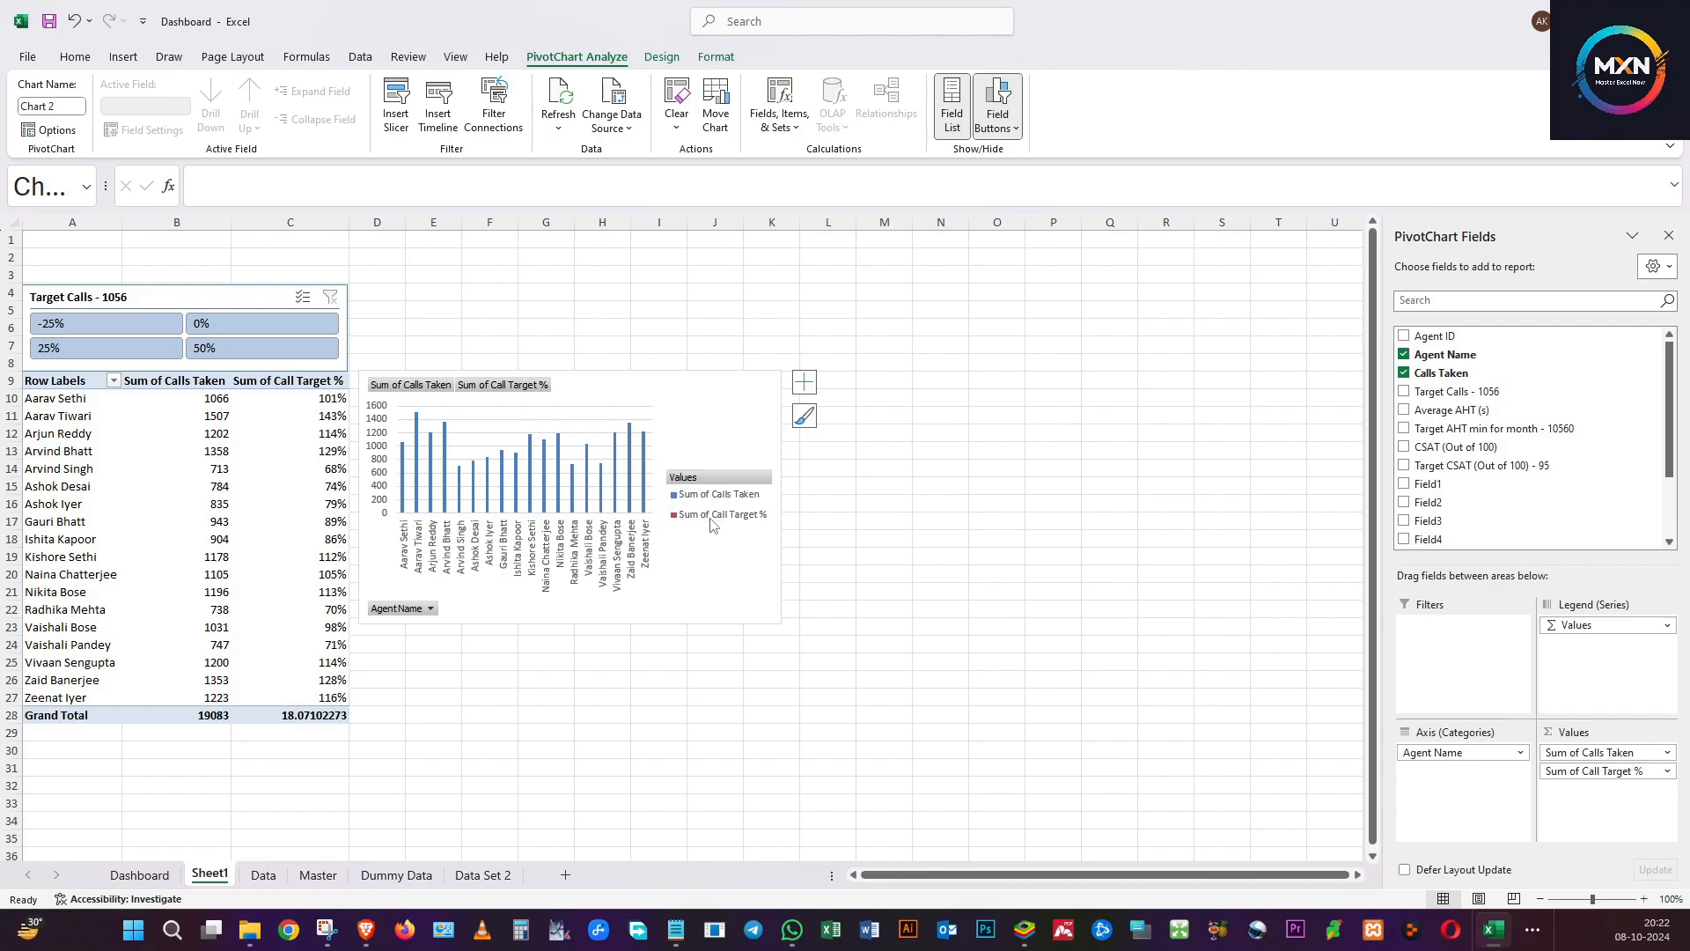
pyautogui.press('Delete')
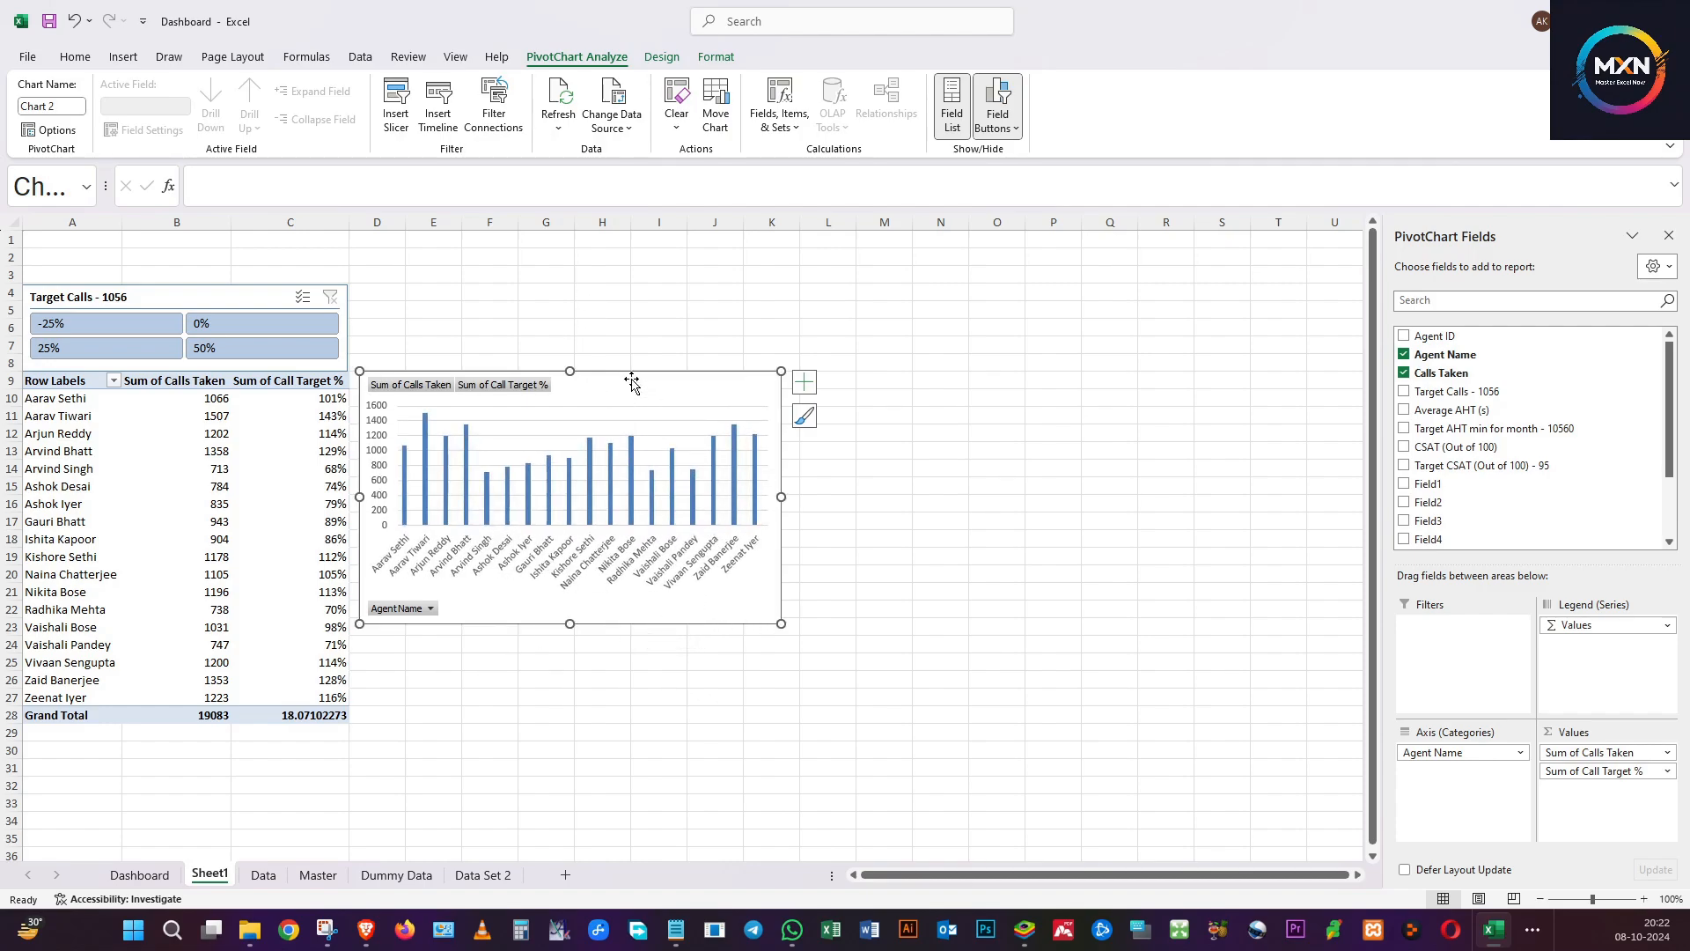
# Look through the agents listed in the calls PivotChart's Agent Name filter and close the list.
pyautogui.click(430, 610)
pyautogui.scroll(-5, 321, 457)
pyautogui.scroll(-10, 334, 546)
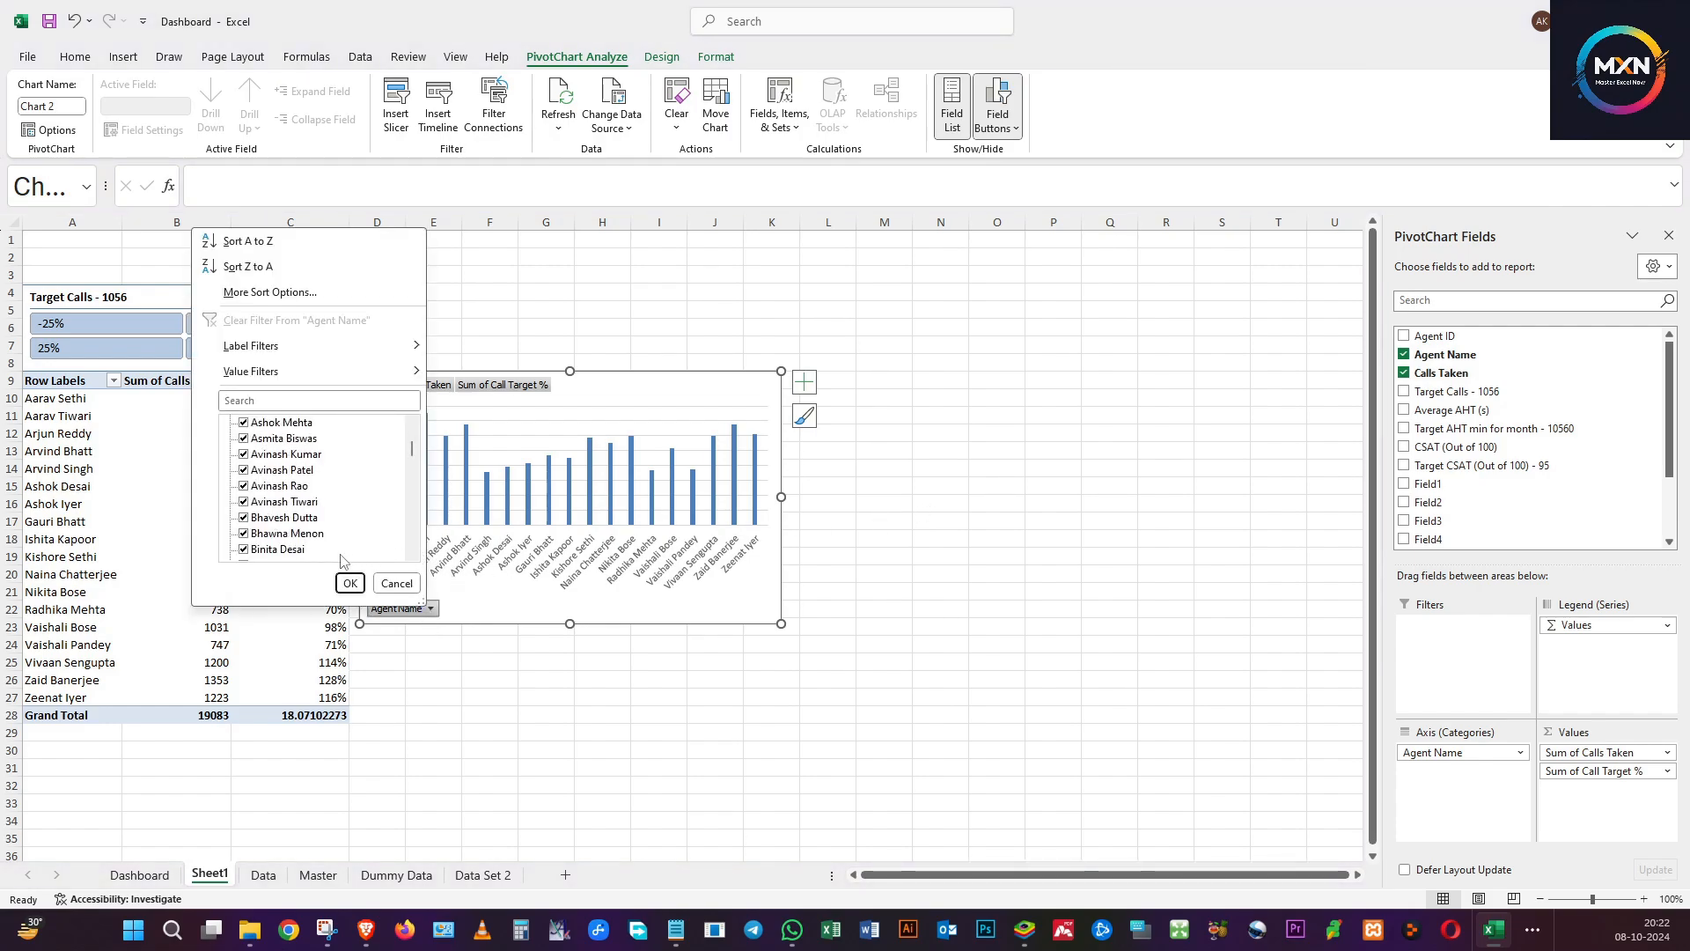
pyautogui.scroll(-5, 334, 559)
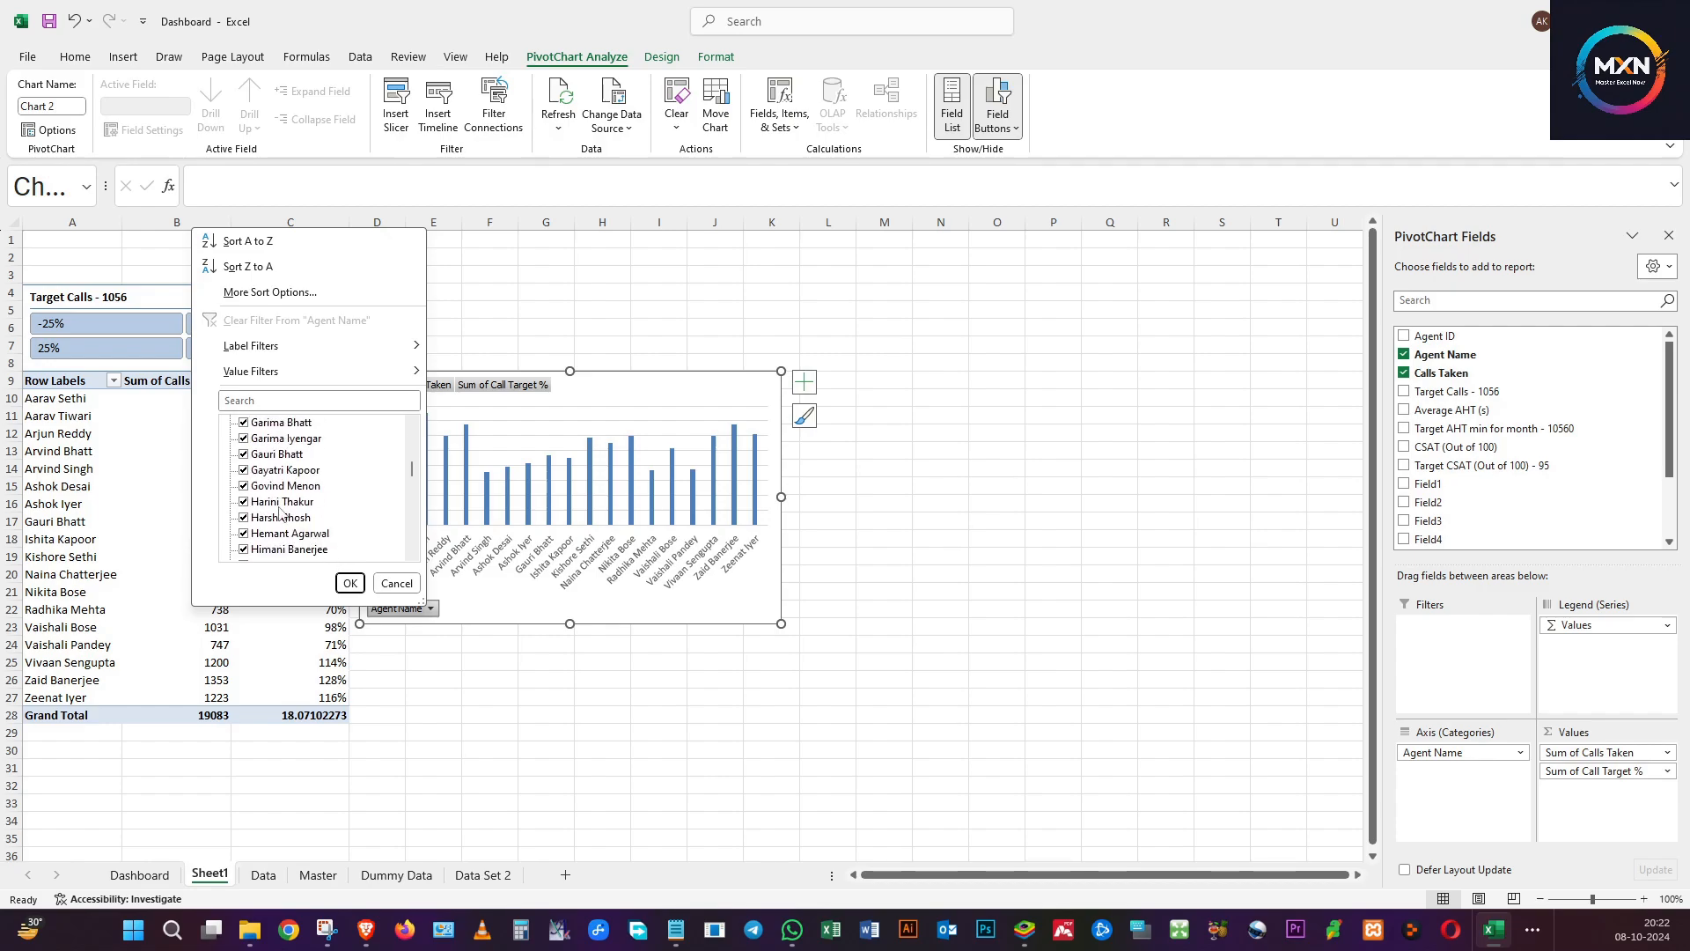
pyautogui.click(255, 472)
pyautogui.click(248, 485)
pyautogui.click(349, 583)
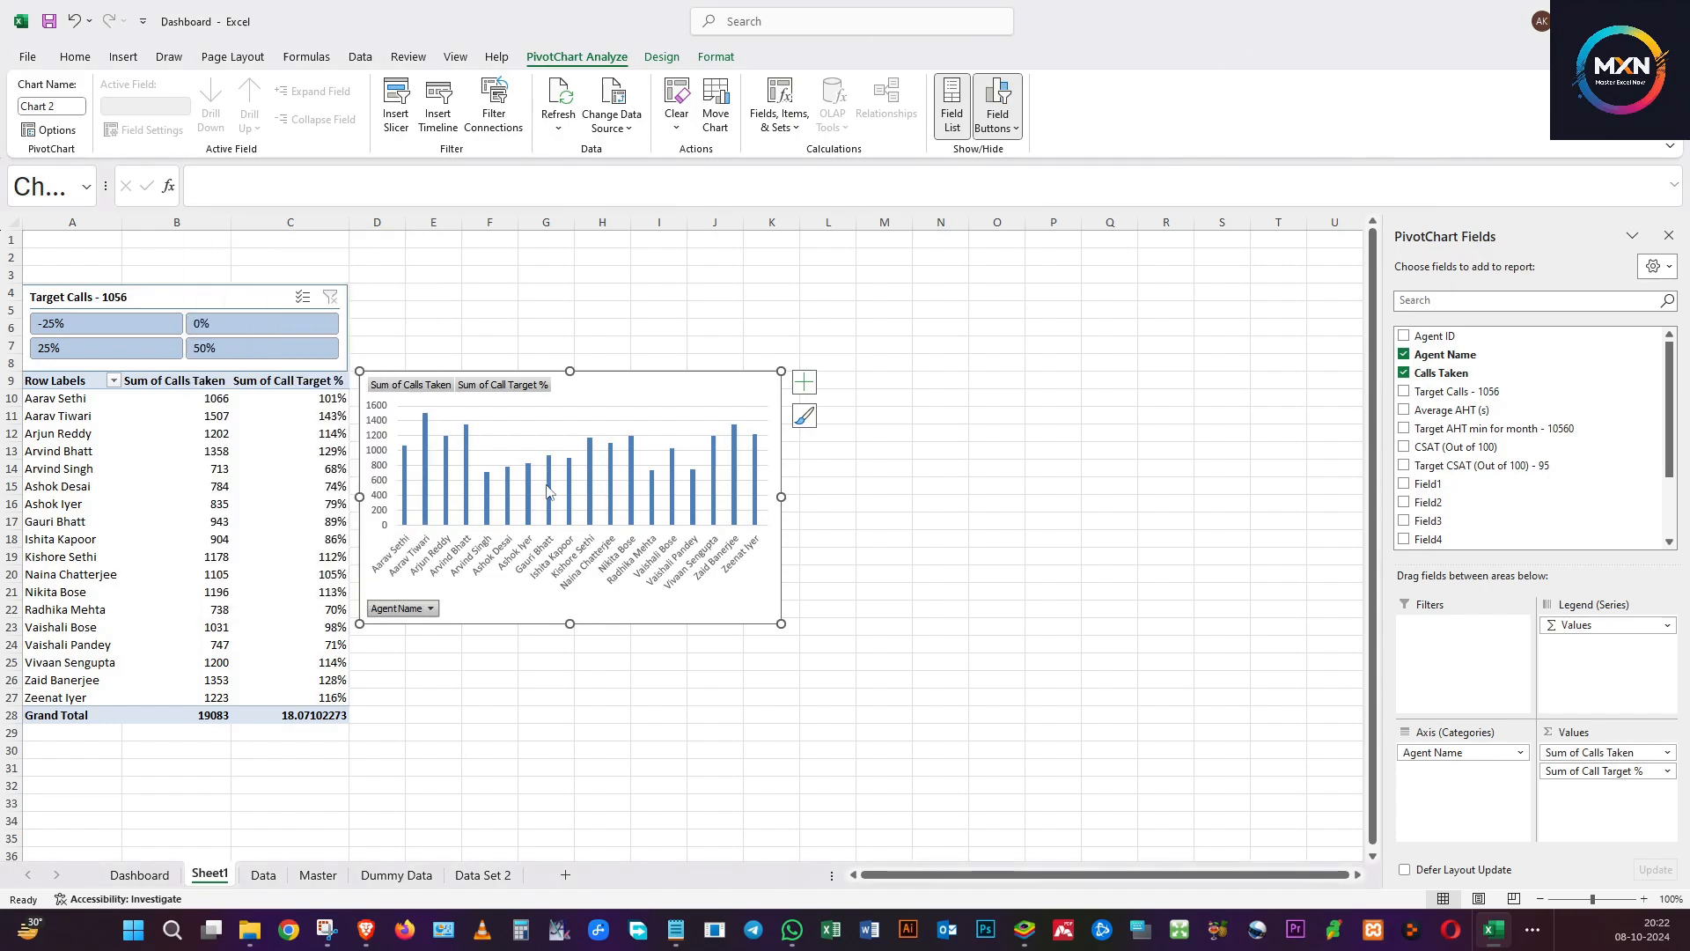
# Move the calls PivotChart directly below its PivotTable and shrink it to the table's width across columns A to C.
pyautogui.moveTo(680, 396); pyautogui.dragTo(289, 747)
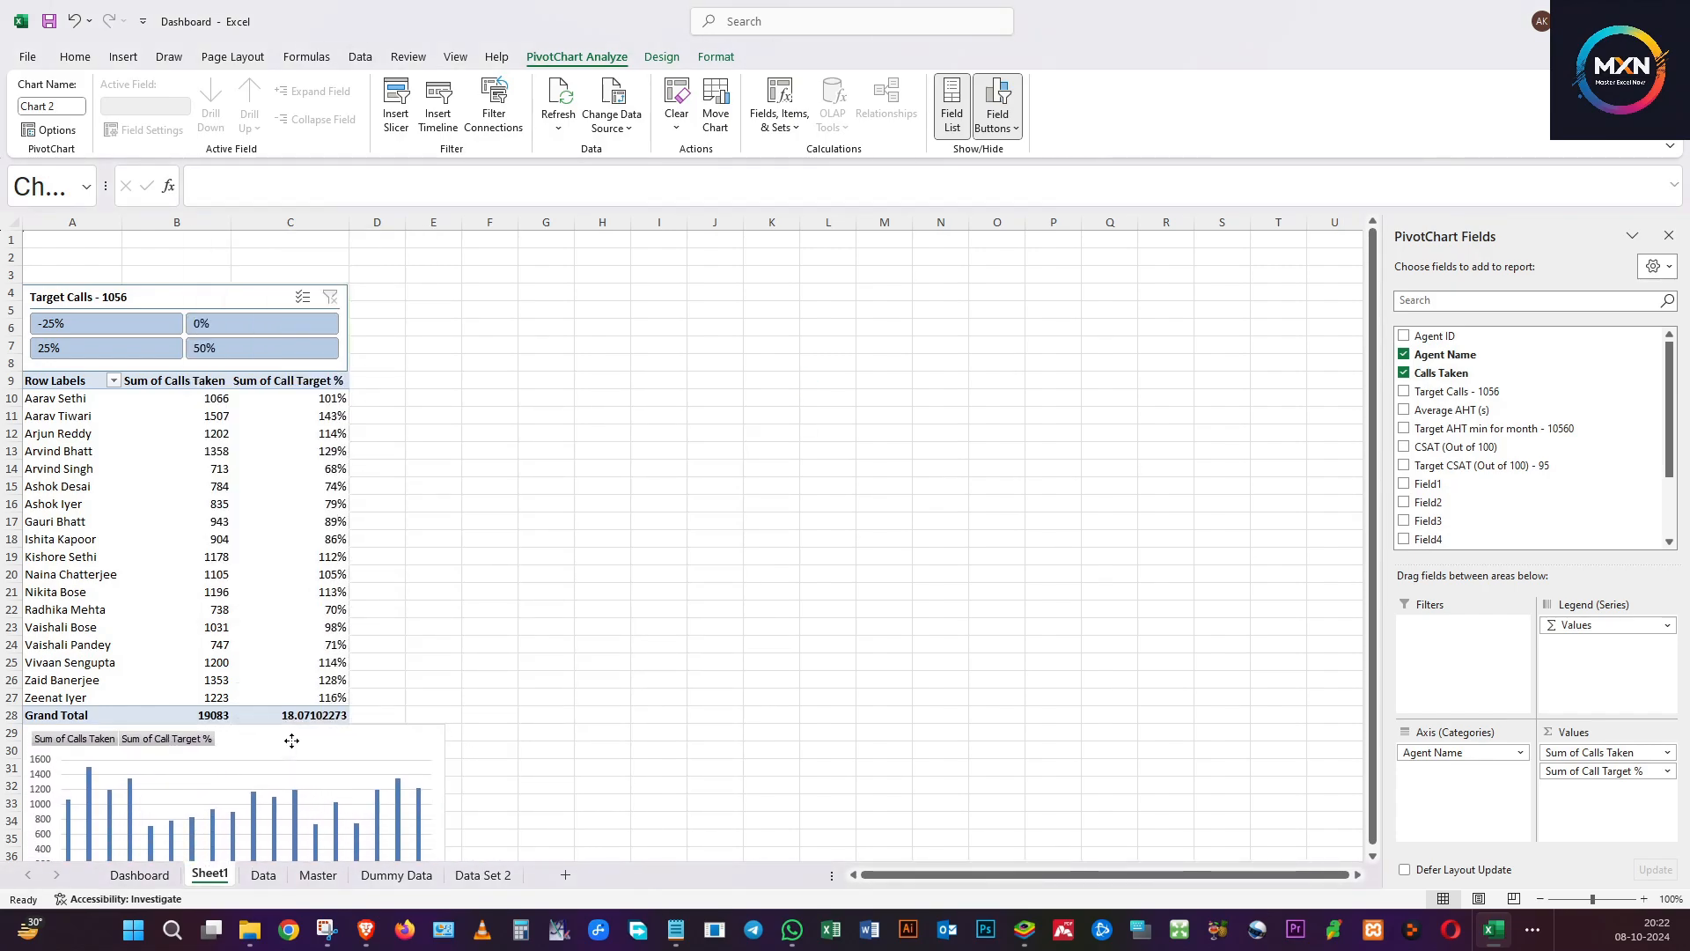
pyautogui.scroll(-5, 423, 687)
pyautogui.moveTo(447, 718); pyautogui.dragTo(348, 605)
pyautogui.scroll(5, 295, 556)
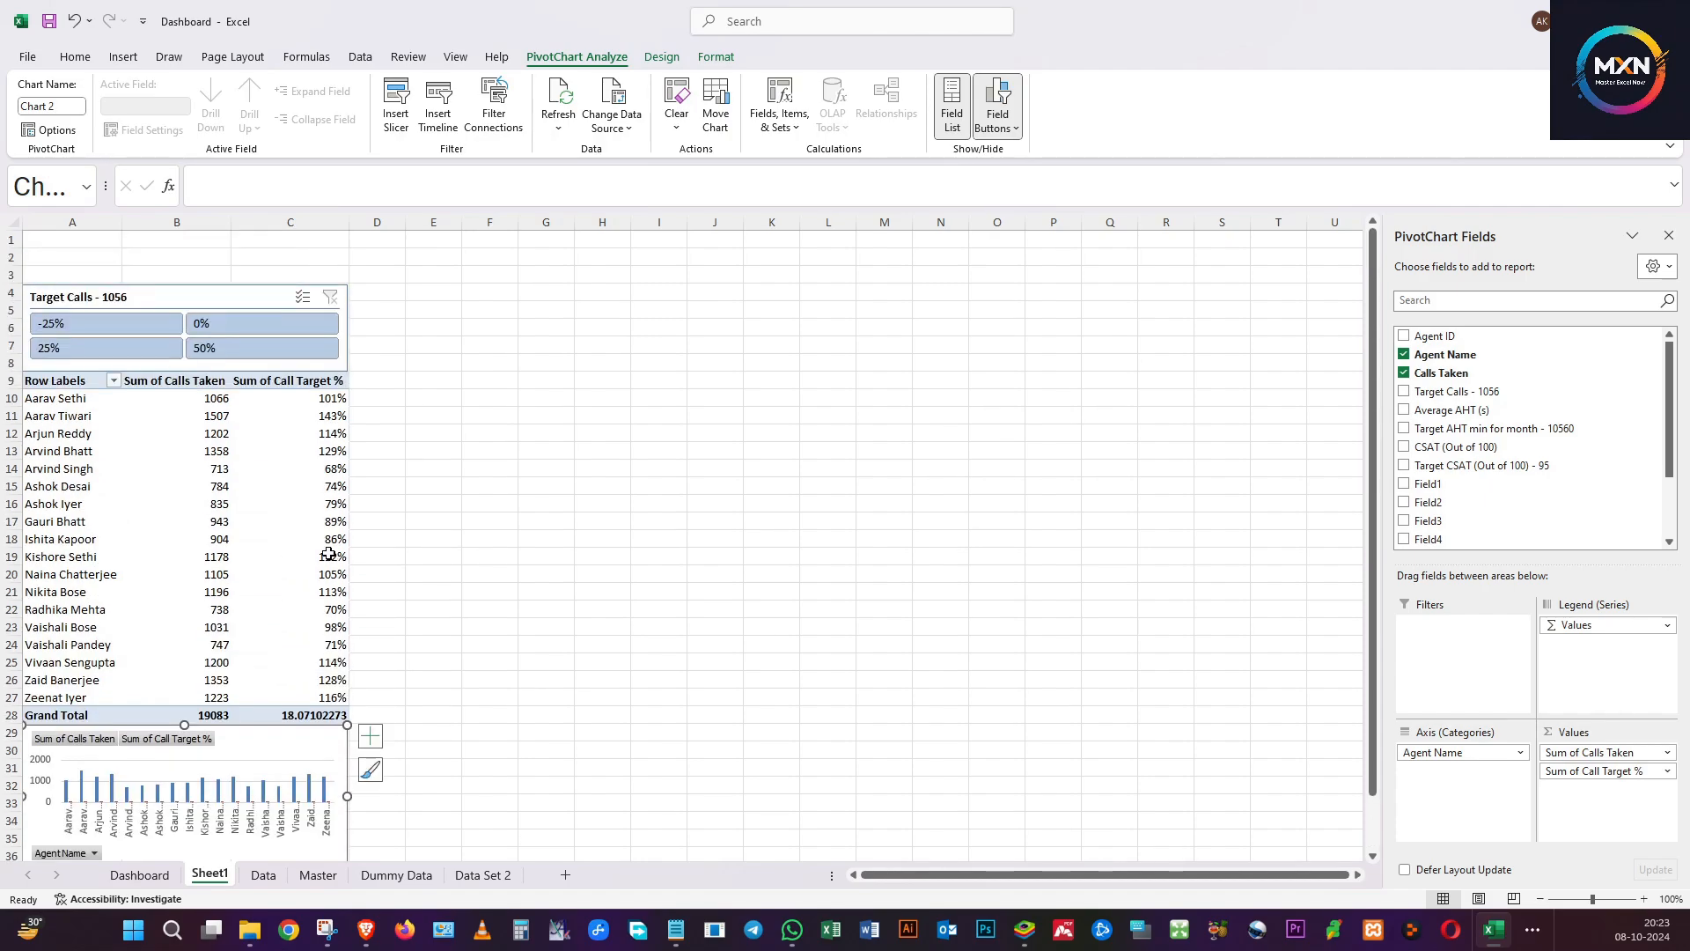
# Insert a PivotTable from Data!$A$1:$H$19 at Sheet1!$E$9, with Agent Name as rows and Average AHT (s) as values.
pyautogui.click(260, 874)
pyautogui.click(447, 444)
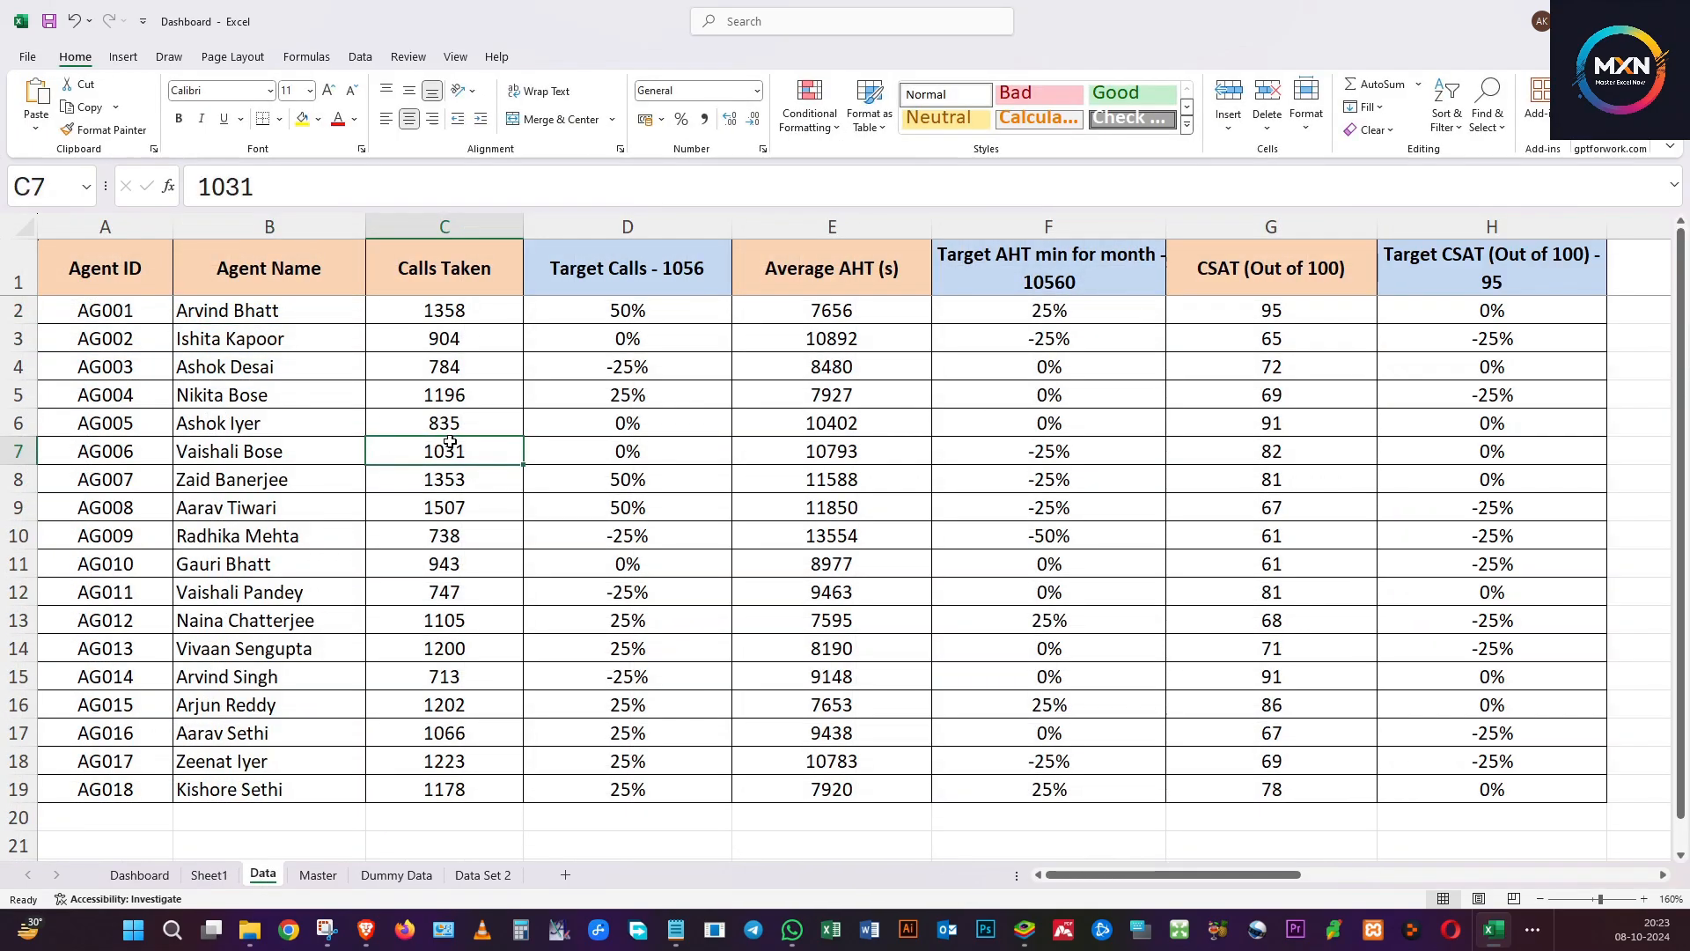
pyautogui.click(124, 57)
pyautogui.click(42, 95)
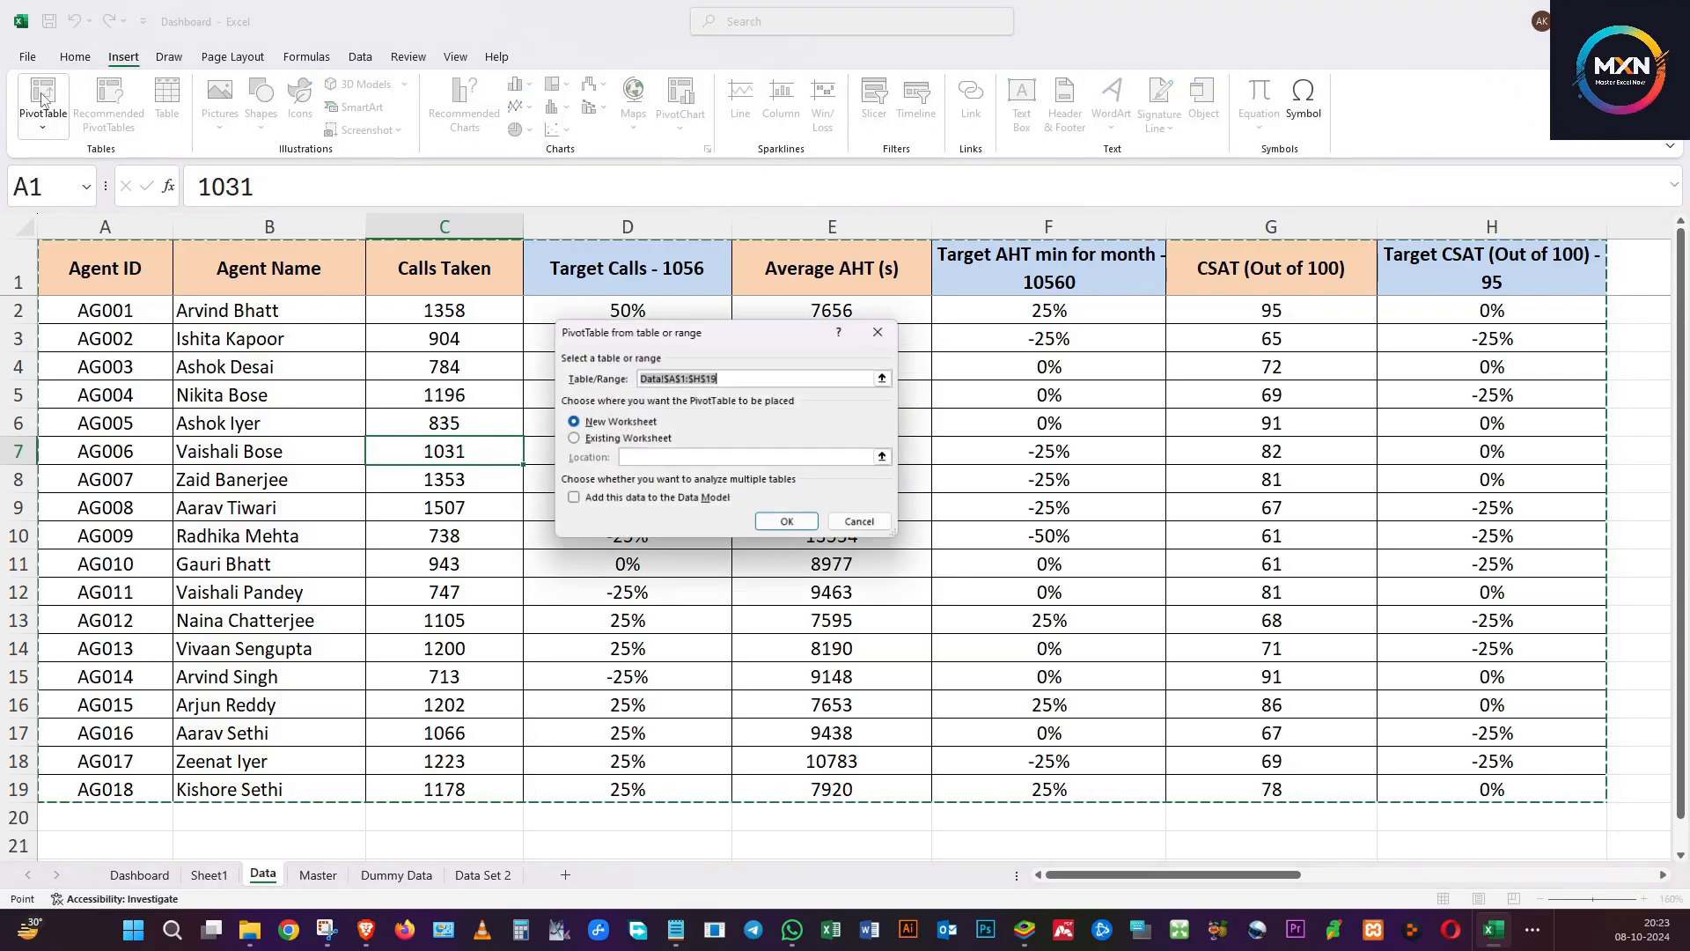
pyautogui.click(596, 439)
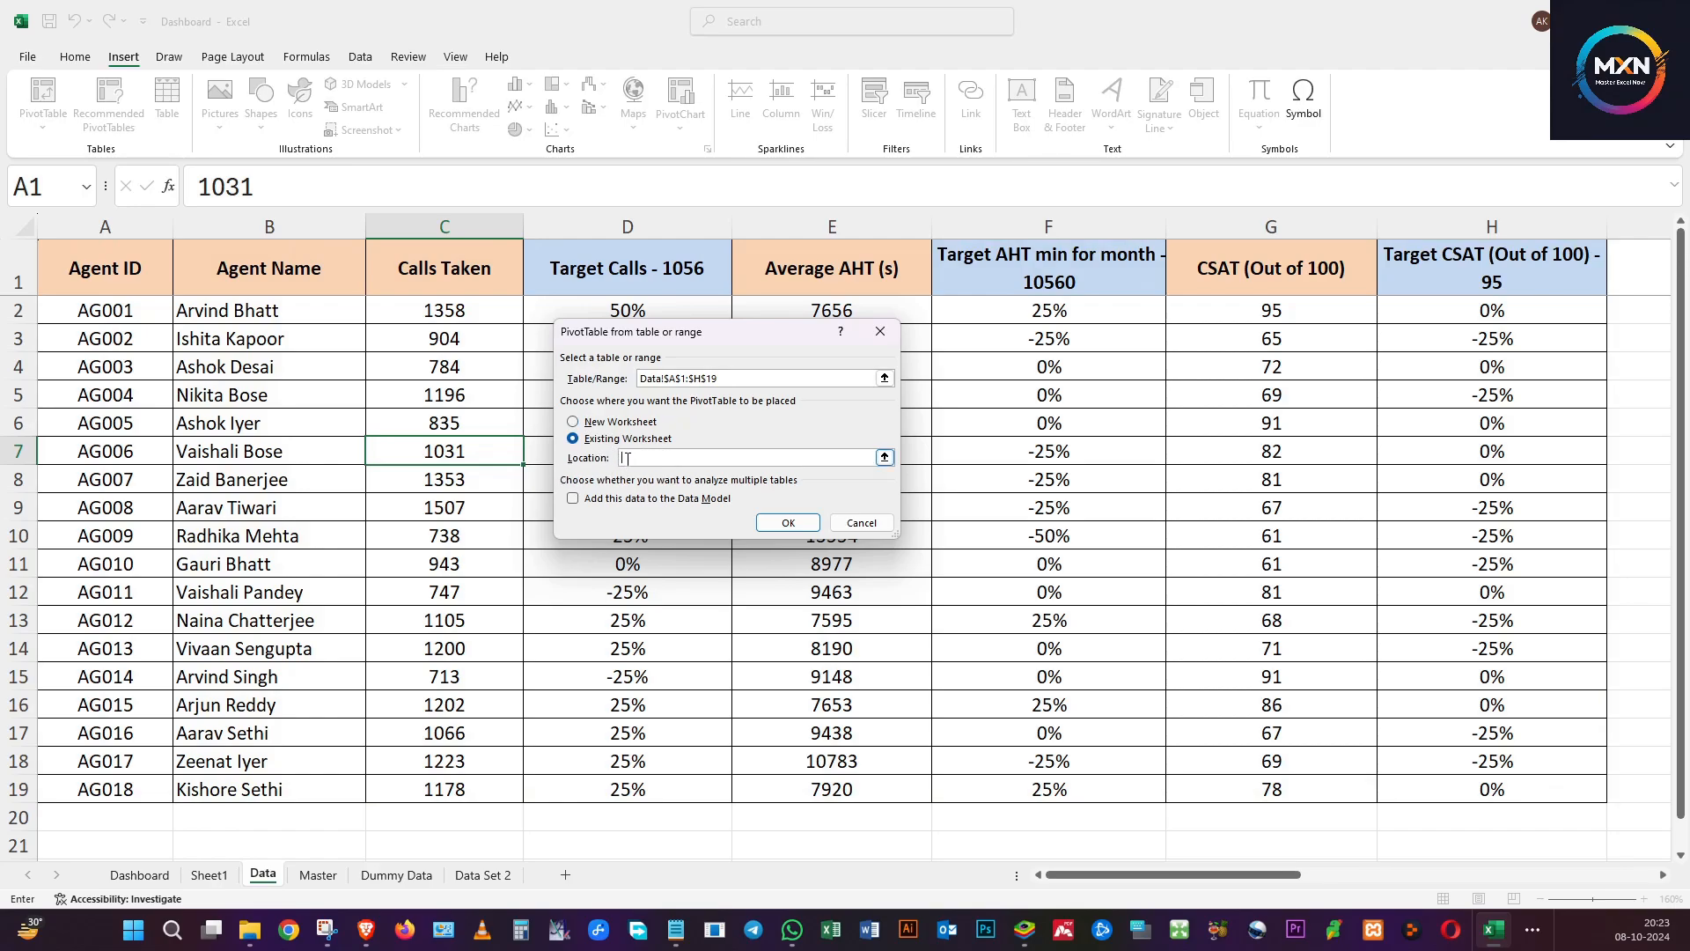
pyautogui.click(209, 874)
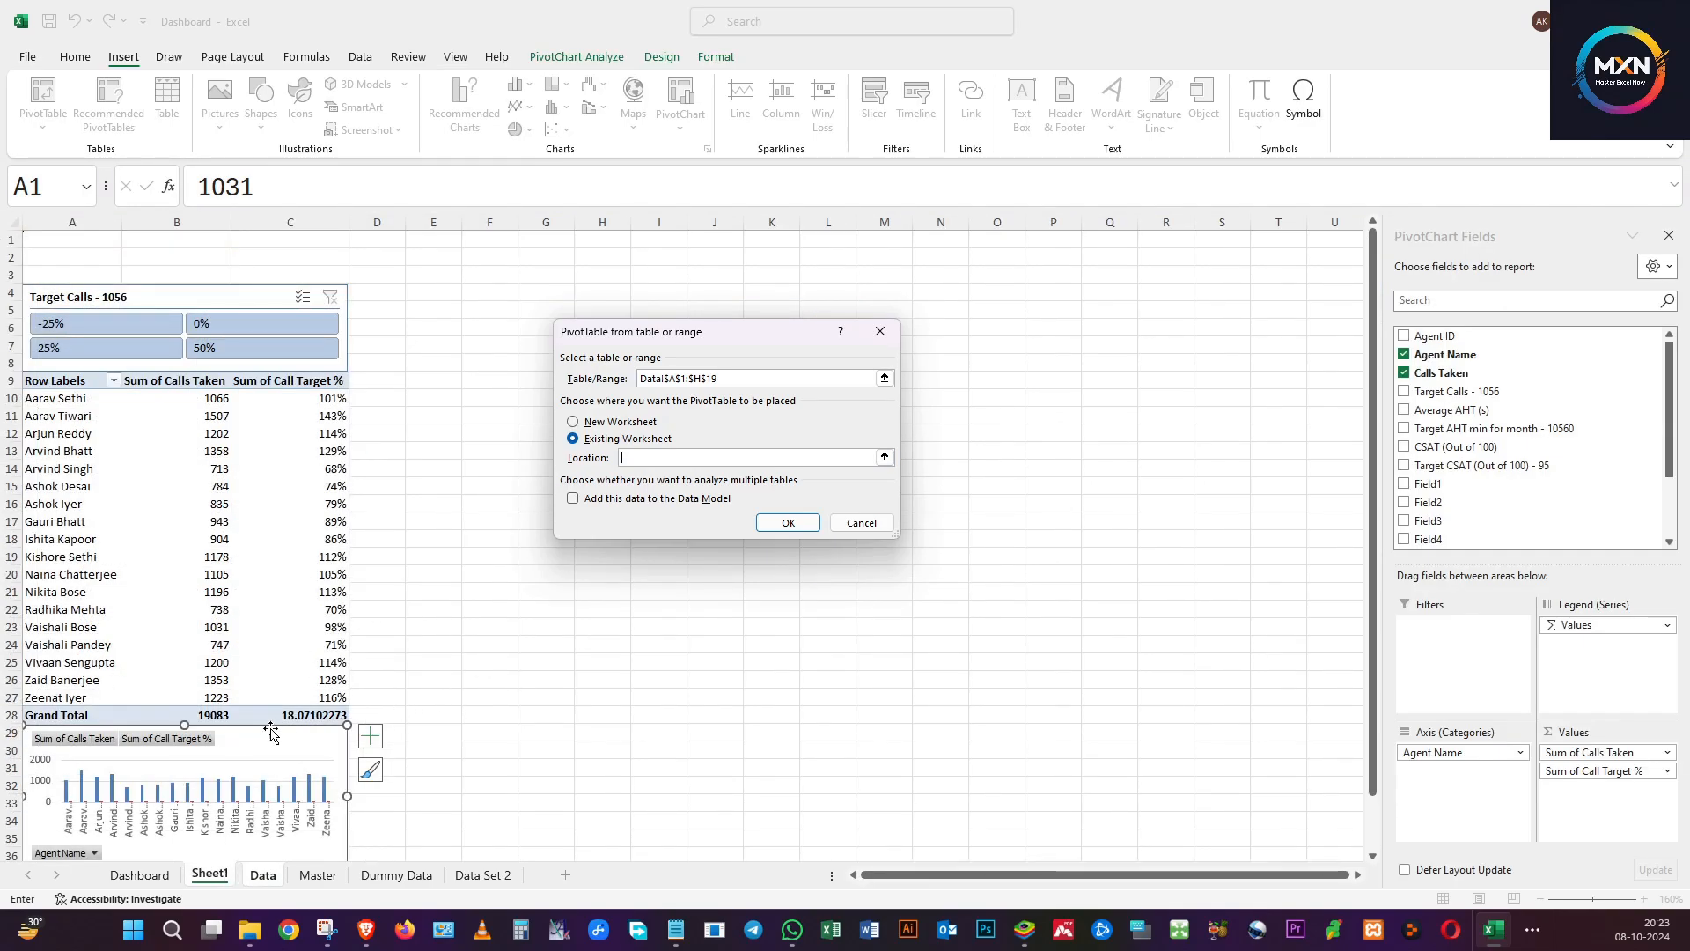
pyautogui.click(421, 380)
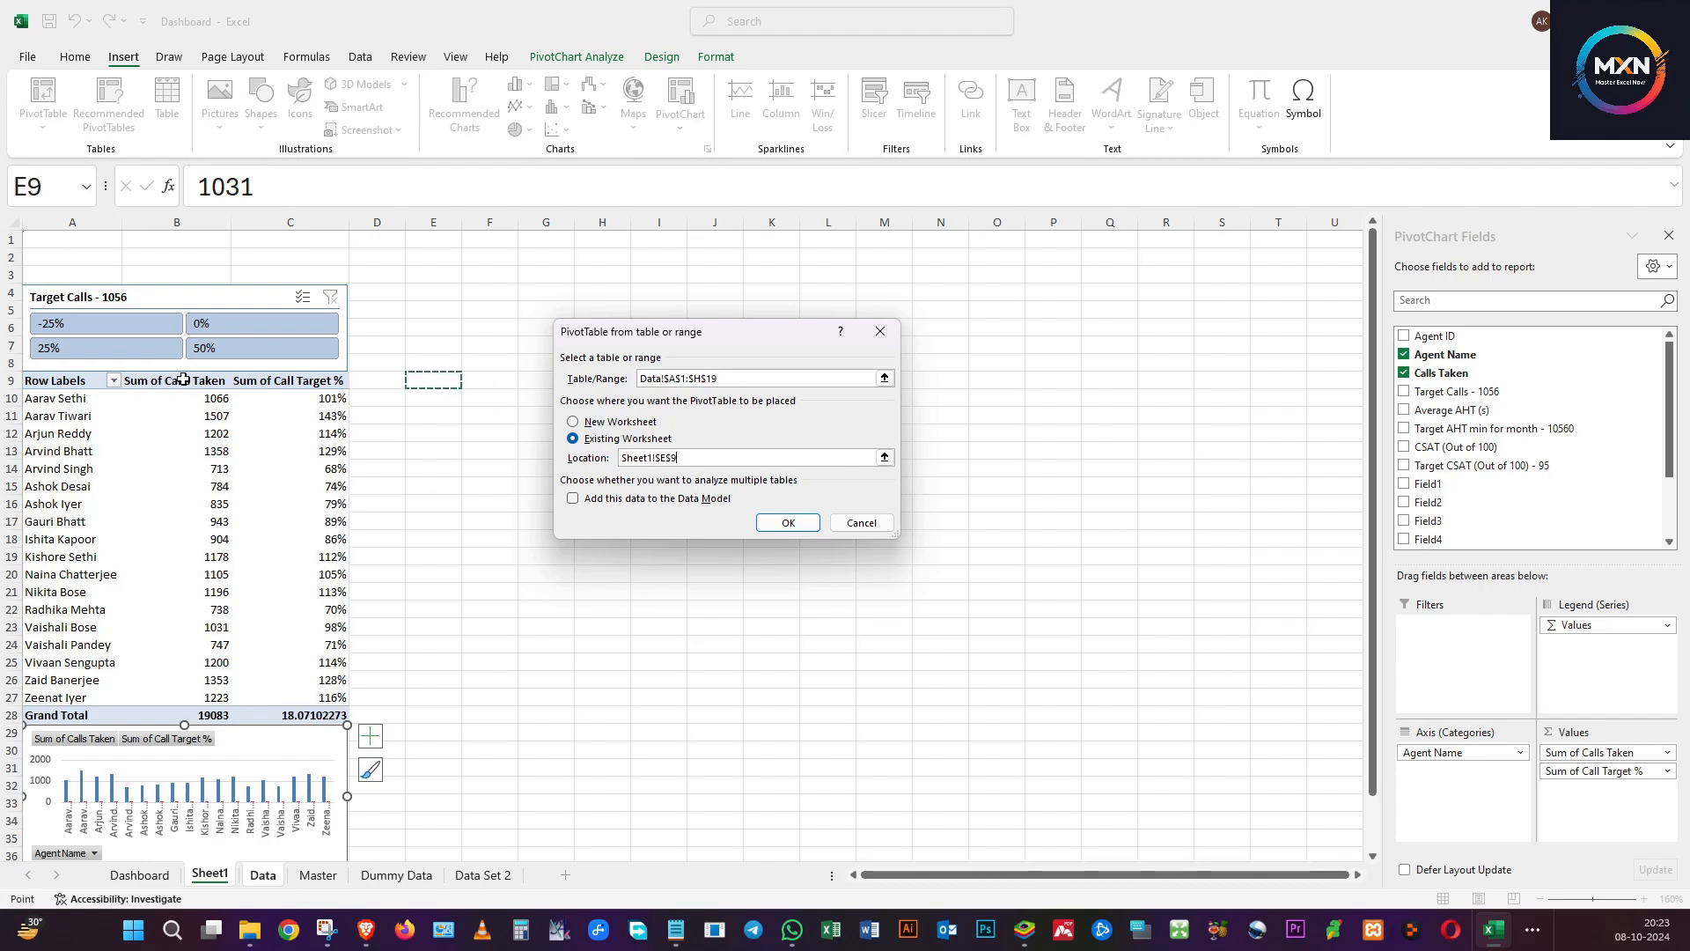
pyautogui.click(788, 522)
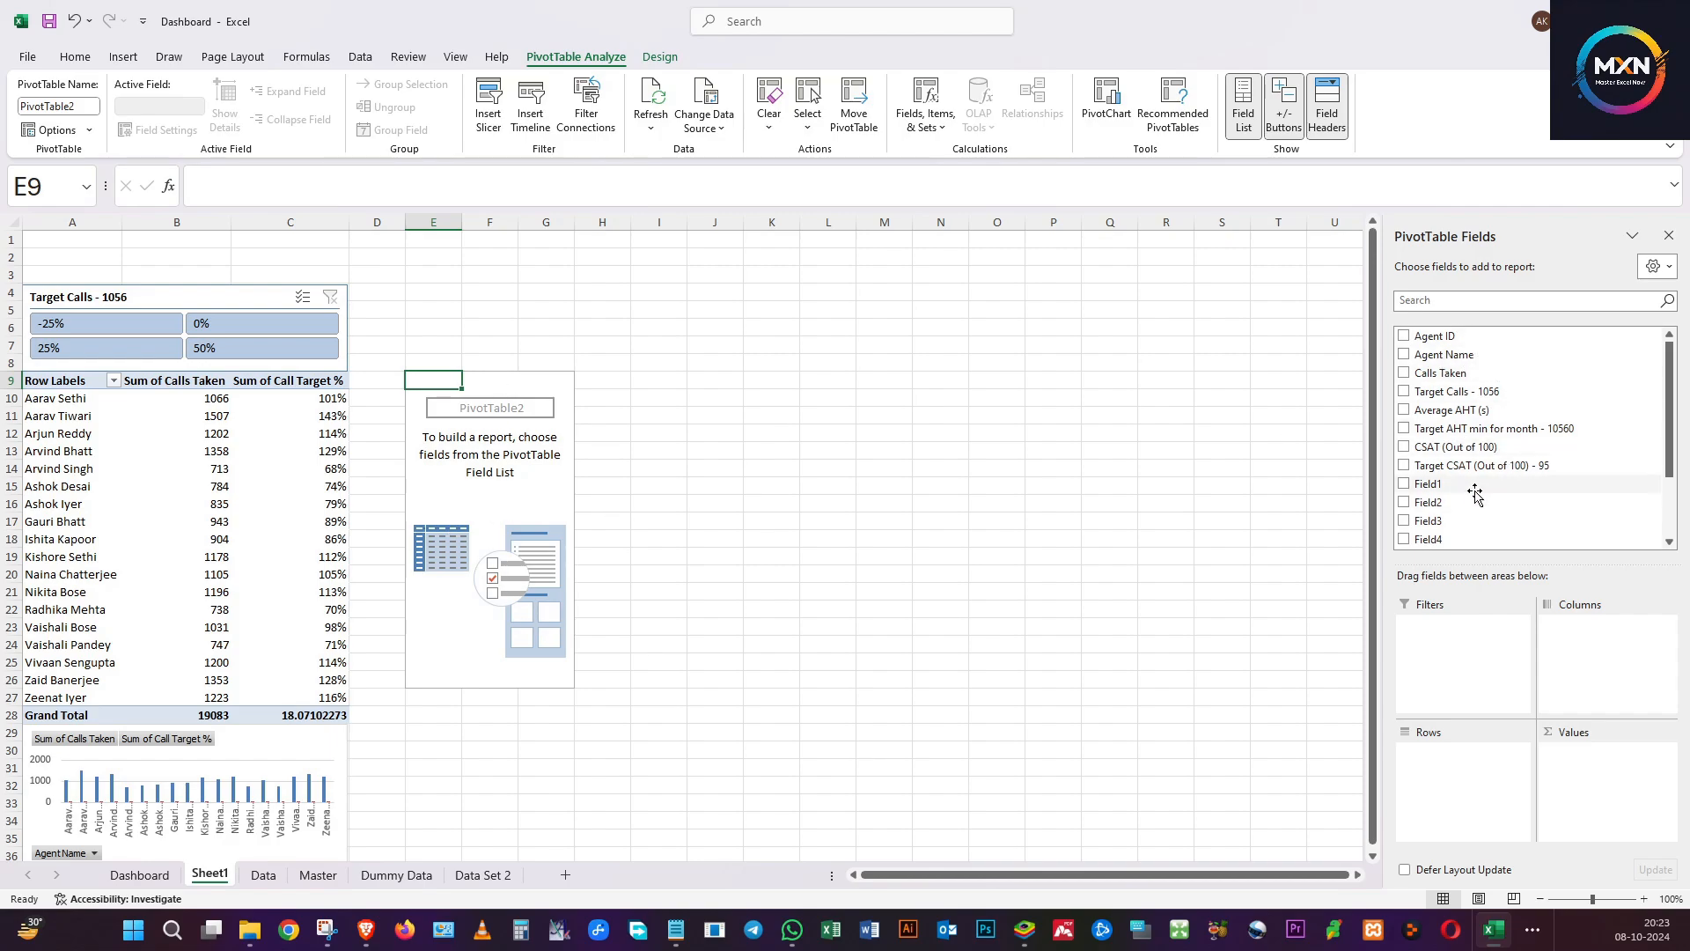
pyautogui.moveTo(1448, 410); pyautogui.dragTo(1560, 765)
pyautogui.moveTo(1450, 342); pyautogui.dragTo(1484, 793)
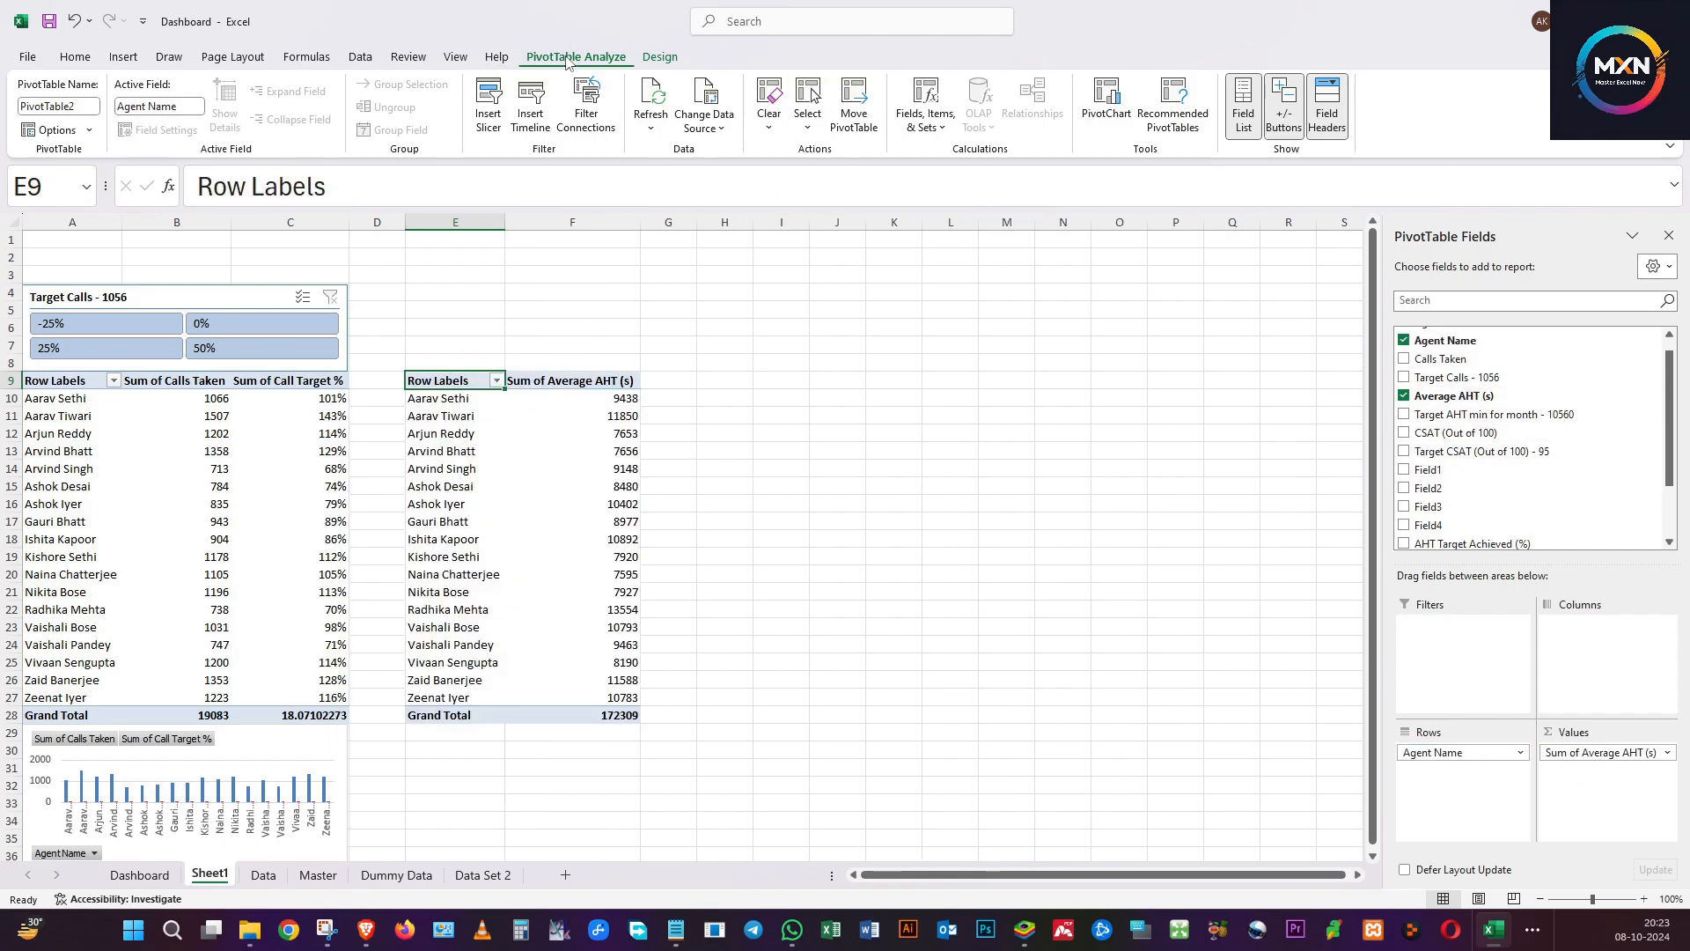
# Add a calculated field named AHT Target % with the formula 'Average AHT (s)' / 10560 to the AHT PivotTable.
pyautogui.click(936, 130)
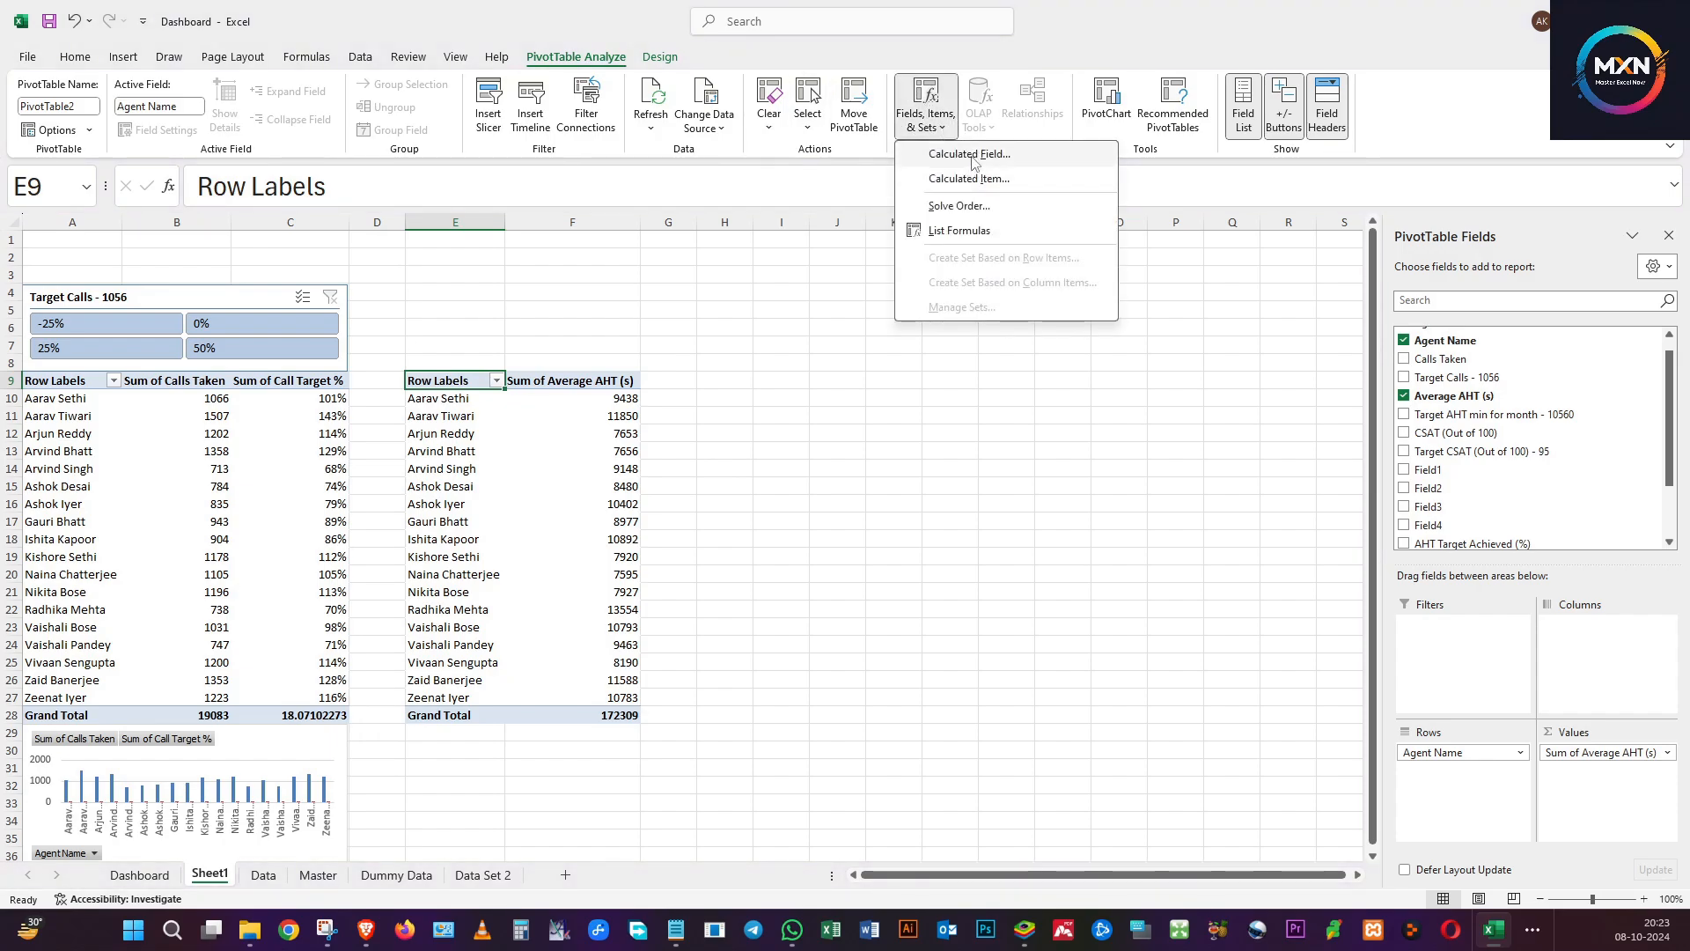
pyautogui.click(971, 155)
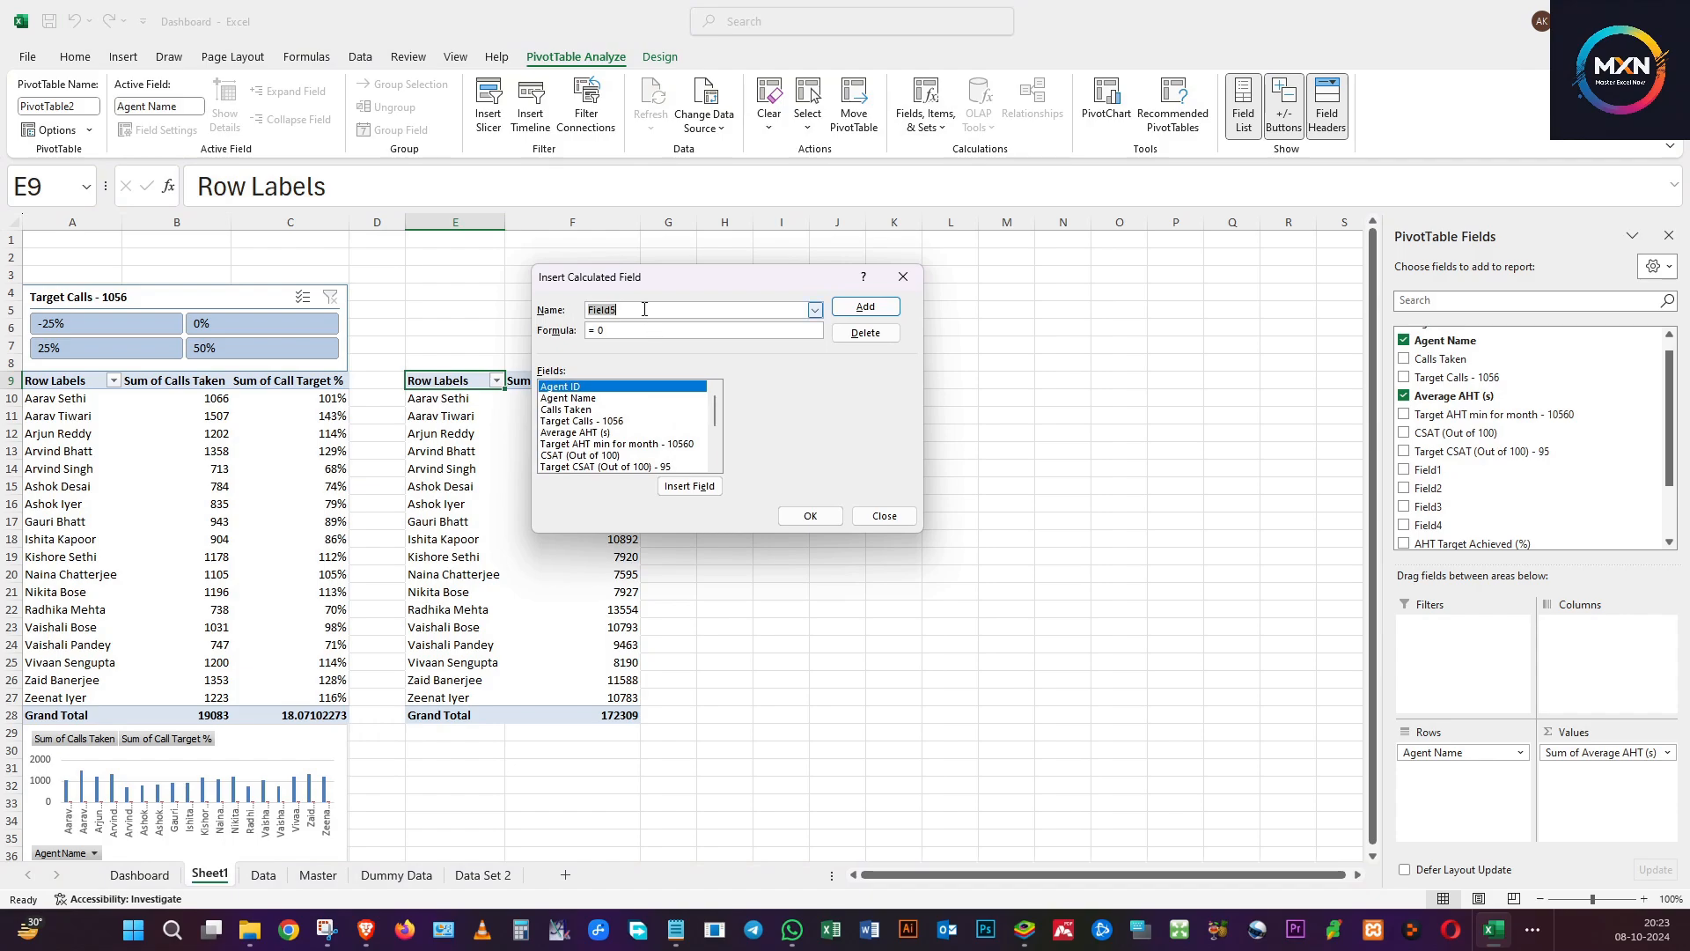
pyautogui.write('AHT Target %')
pyautogui.click(600, 433)
pyautogui.click(684, 490)
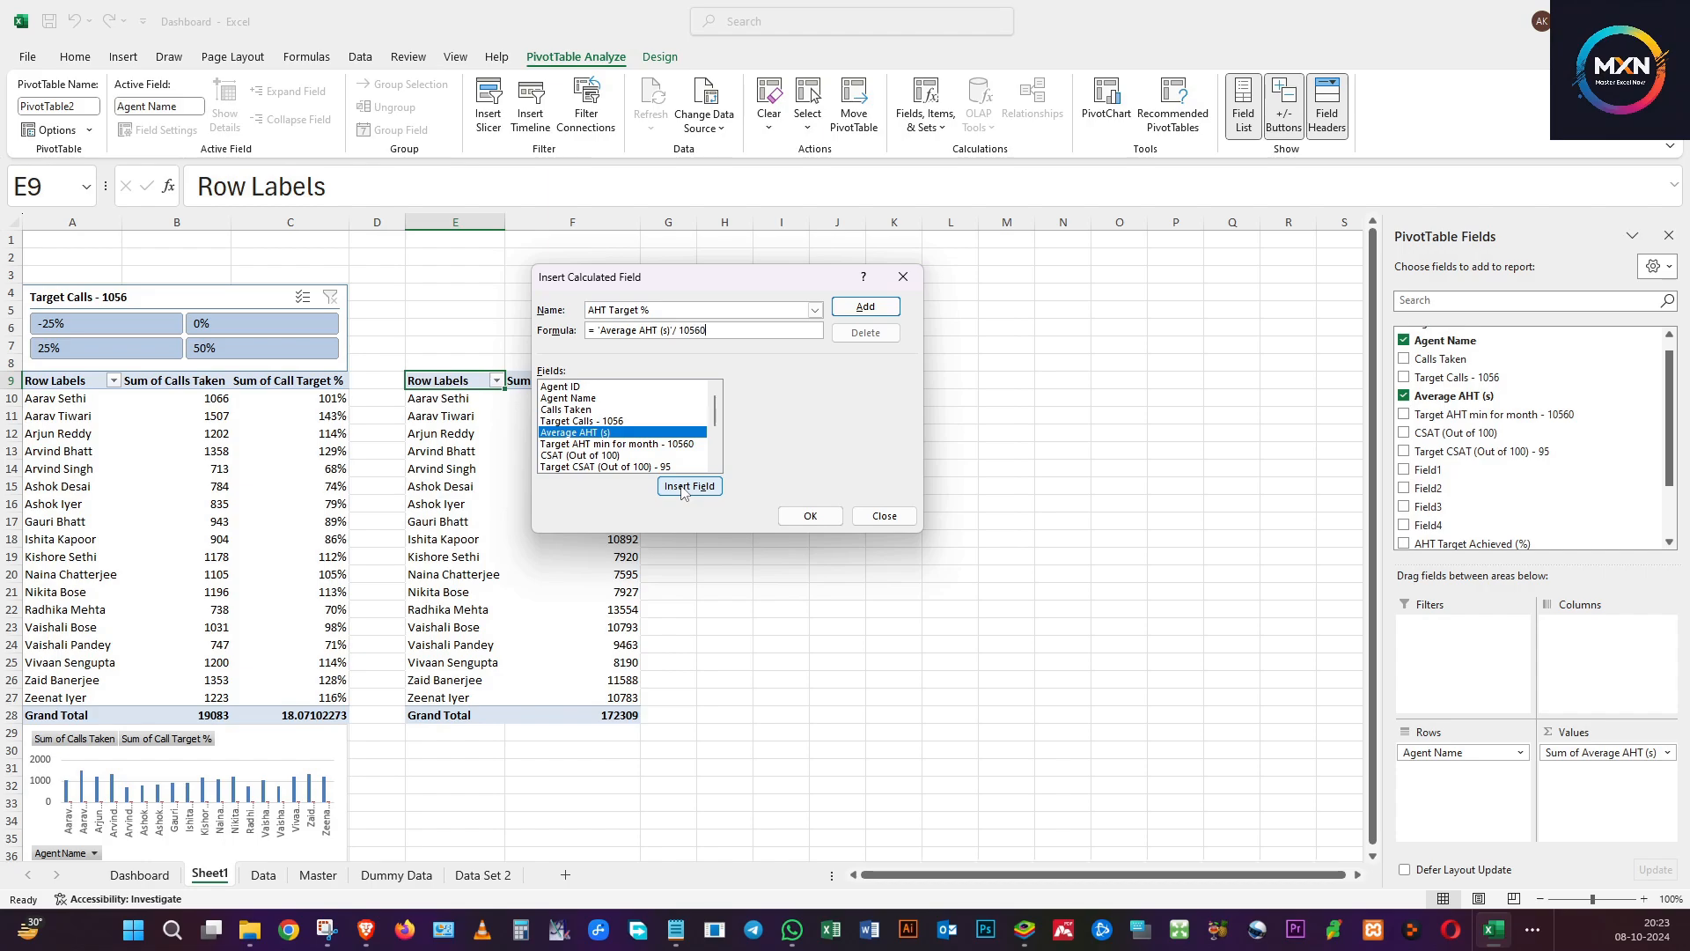
pyautogui.click(810, 516)
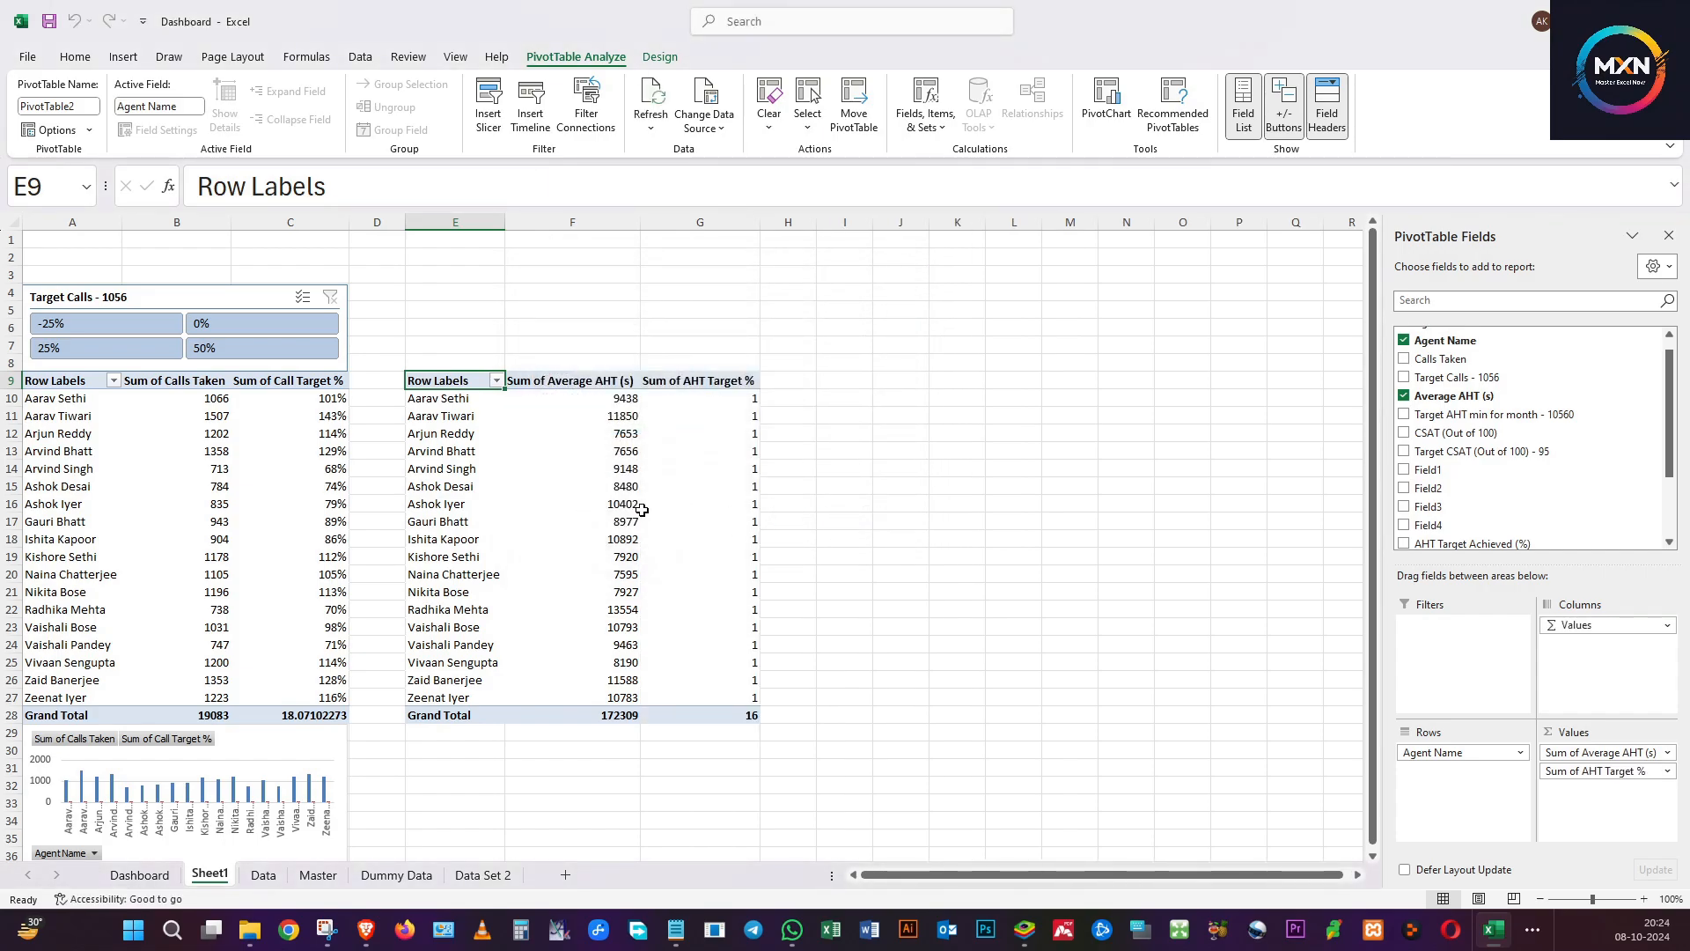
# Insert a slicer for Target AHT min for month - 10560 on the AHT PivotTable and arrange its buttons in three columns.
pyautogui.click(583, 474)
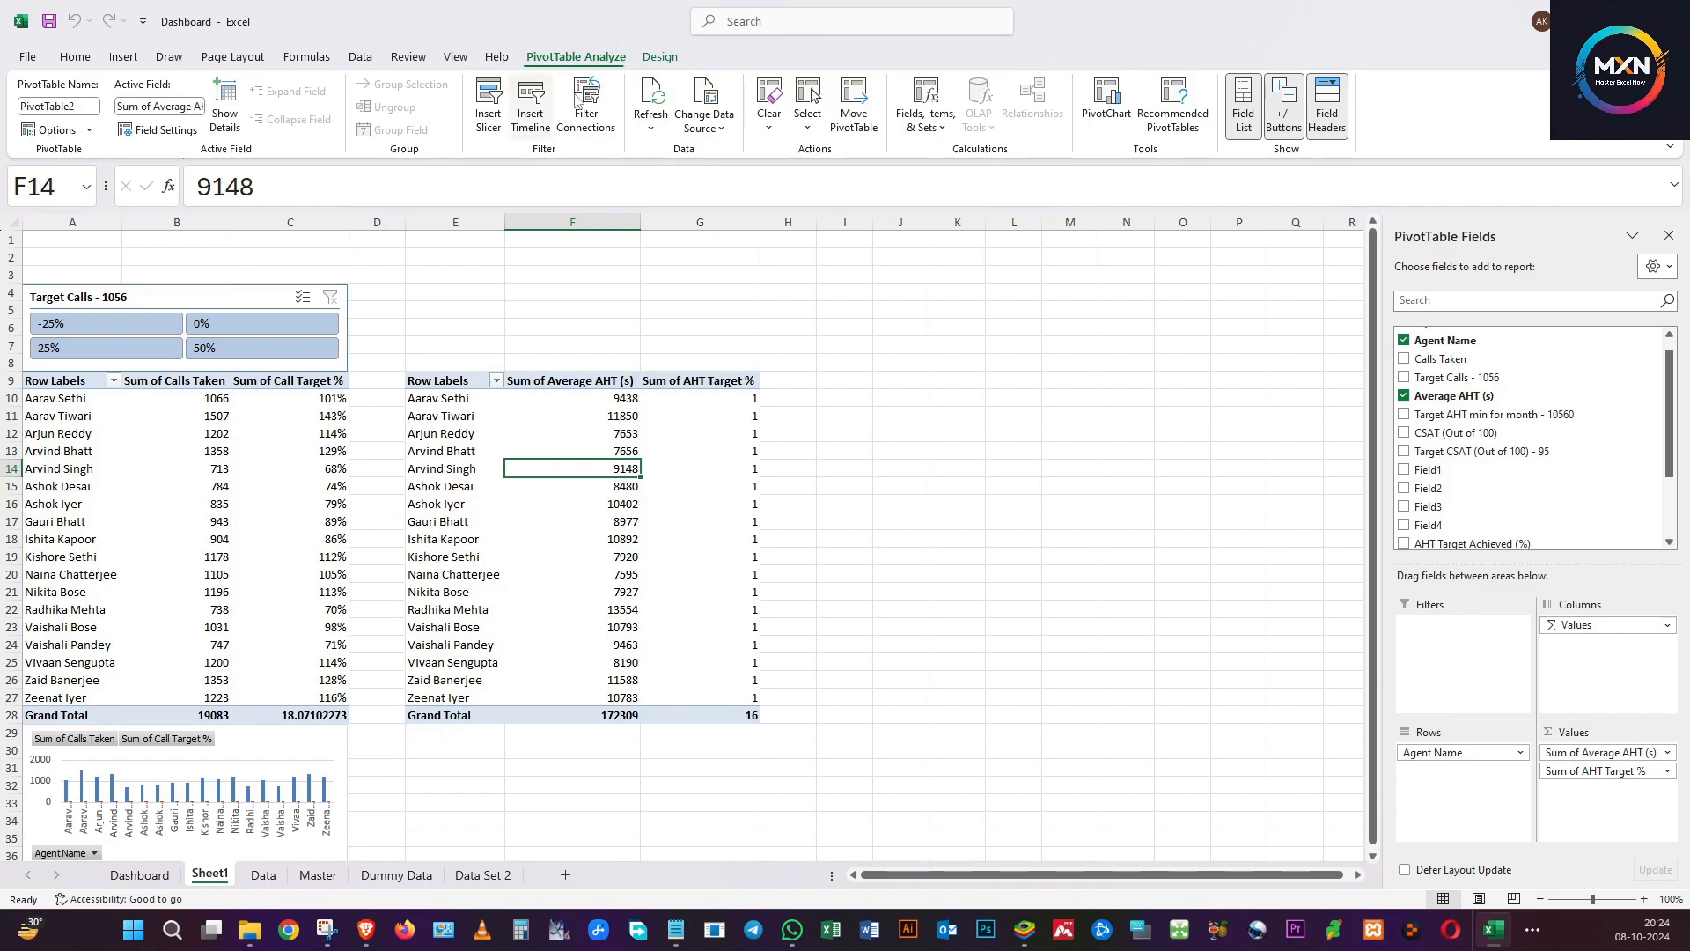
pyautogui.click(491, 101)
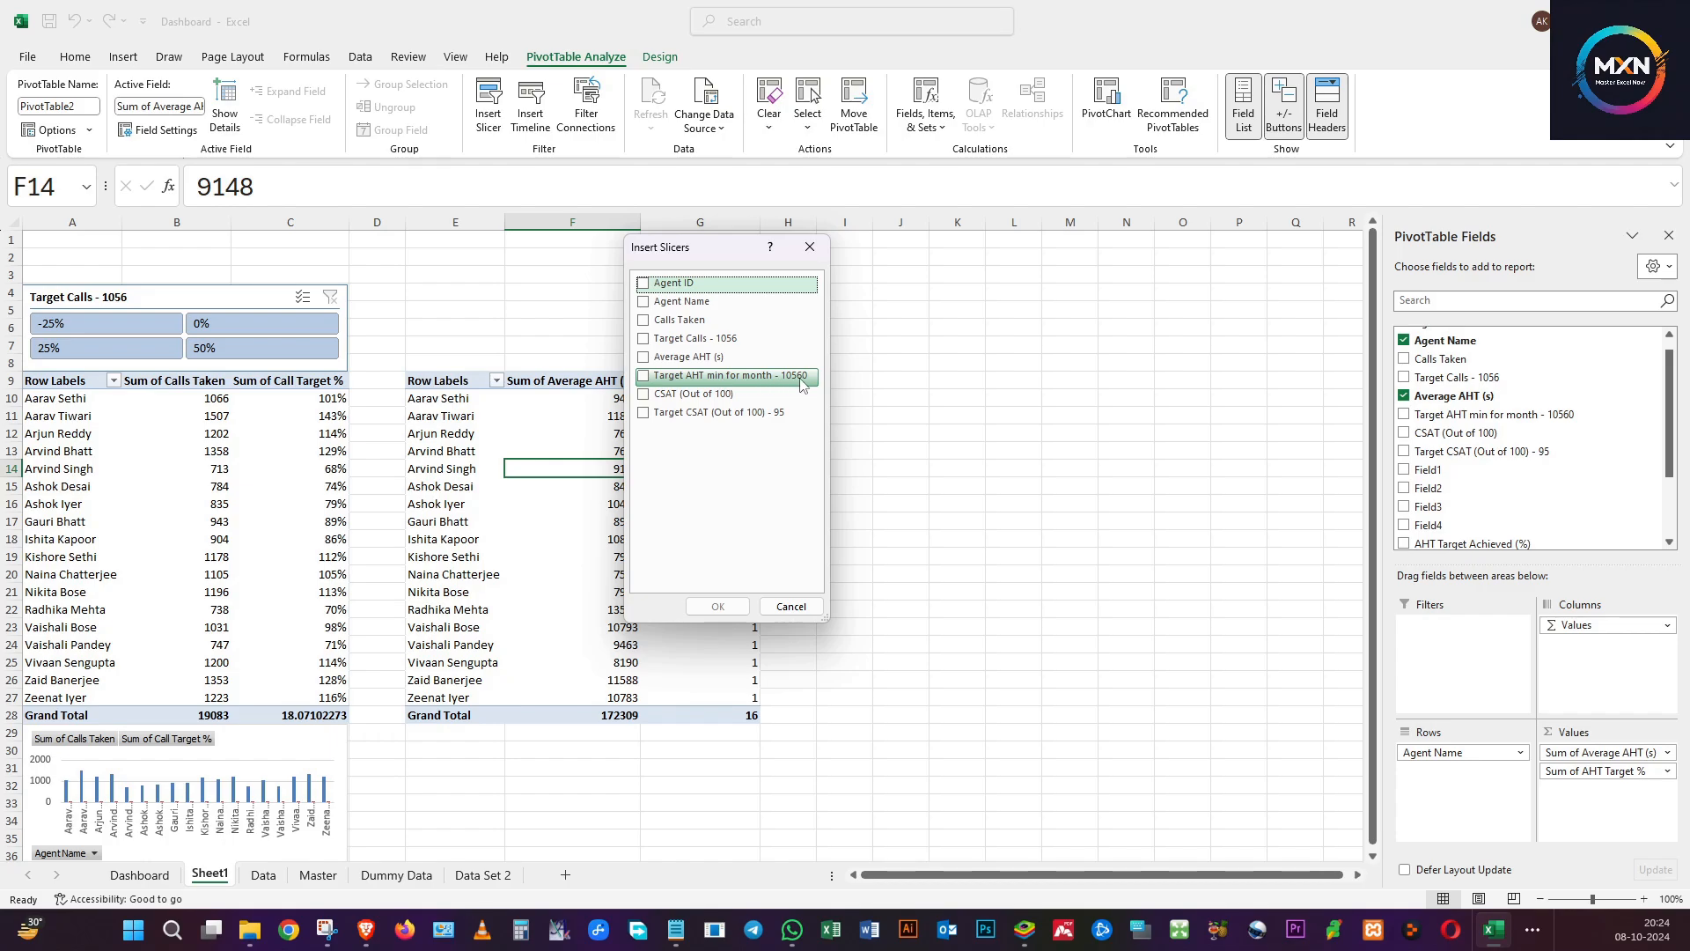
pyautogui.click(646, 376)
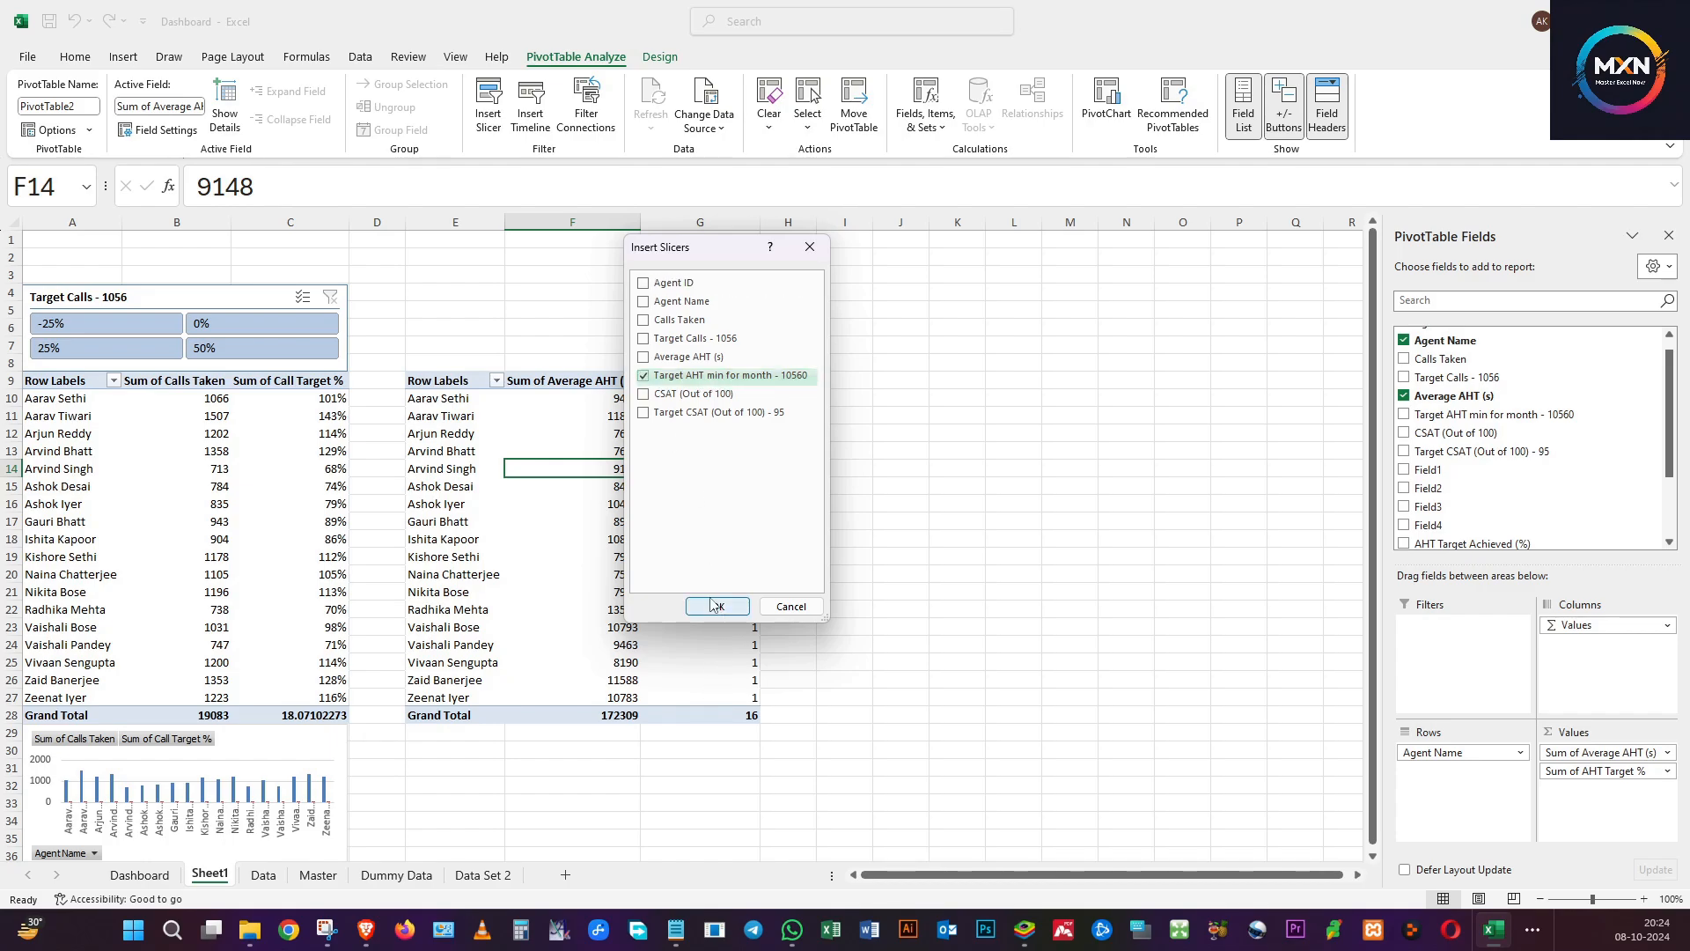
pyautogui.click(715, 607)
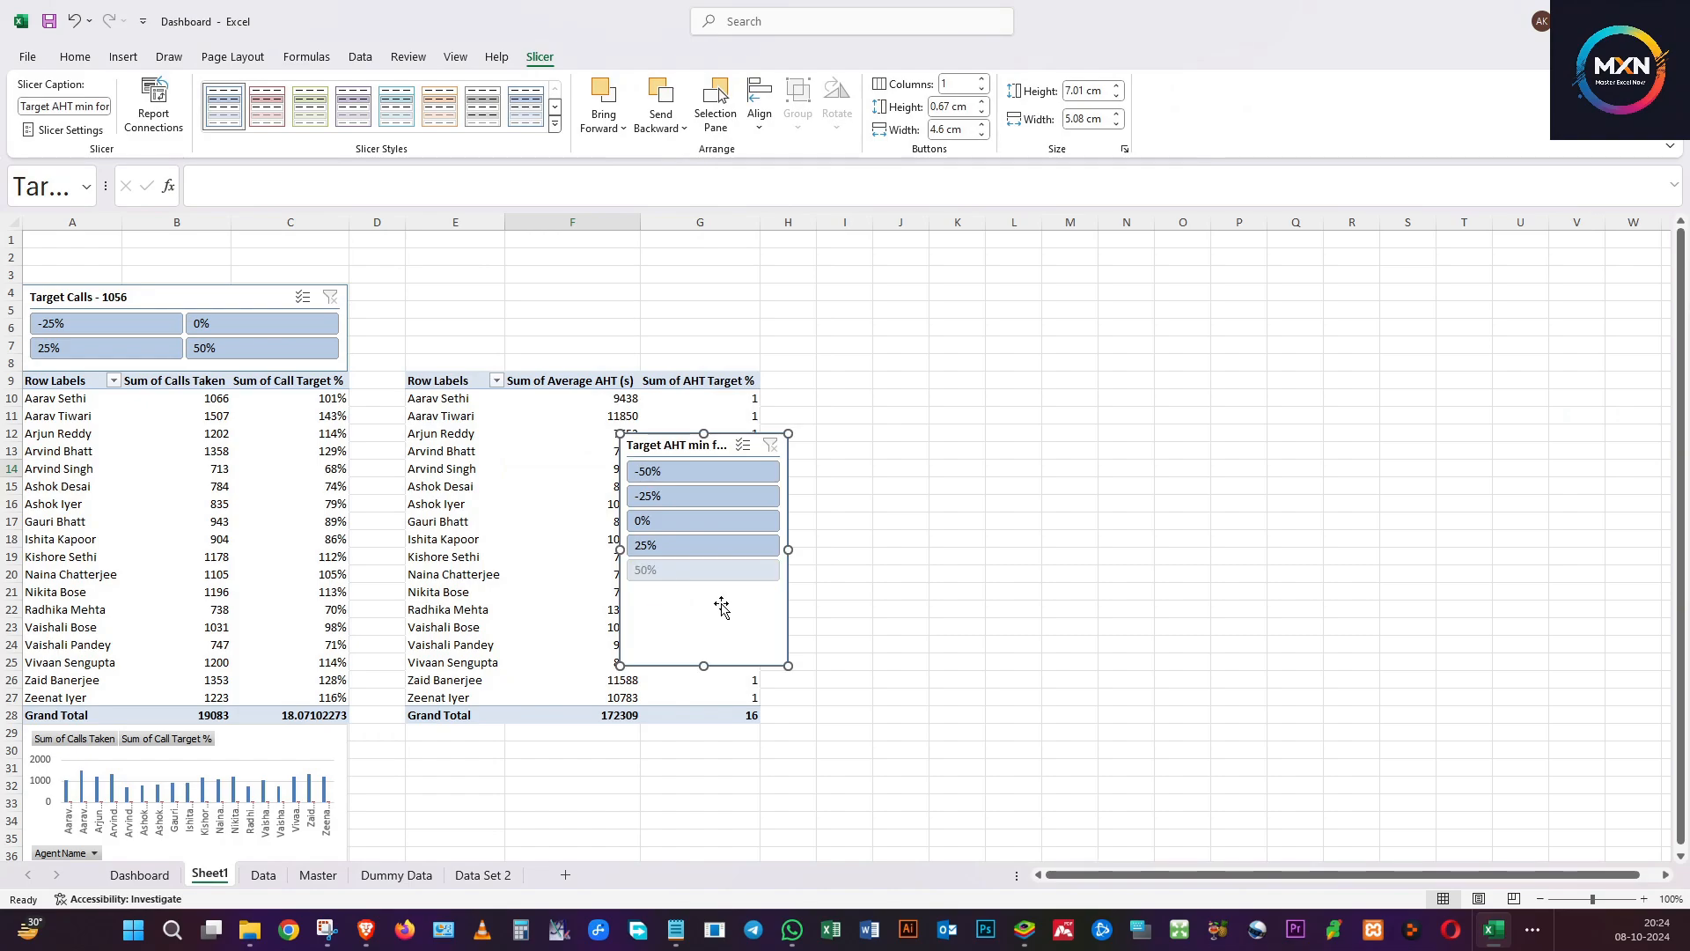
pyautogui.moveTo(683, 462); pyautogui.dragTo(876, 434)
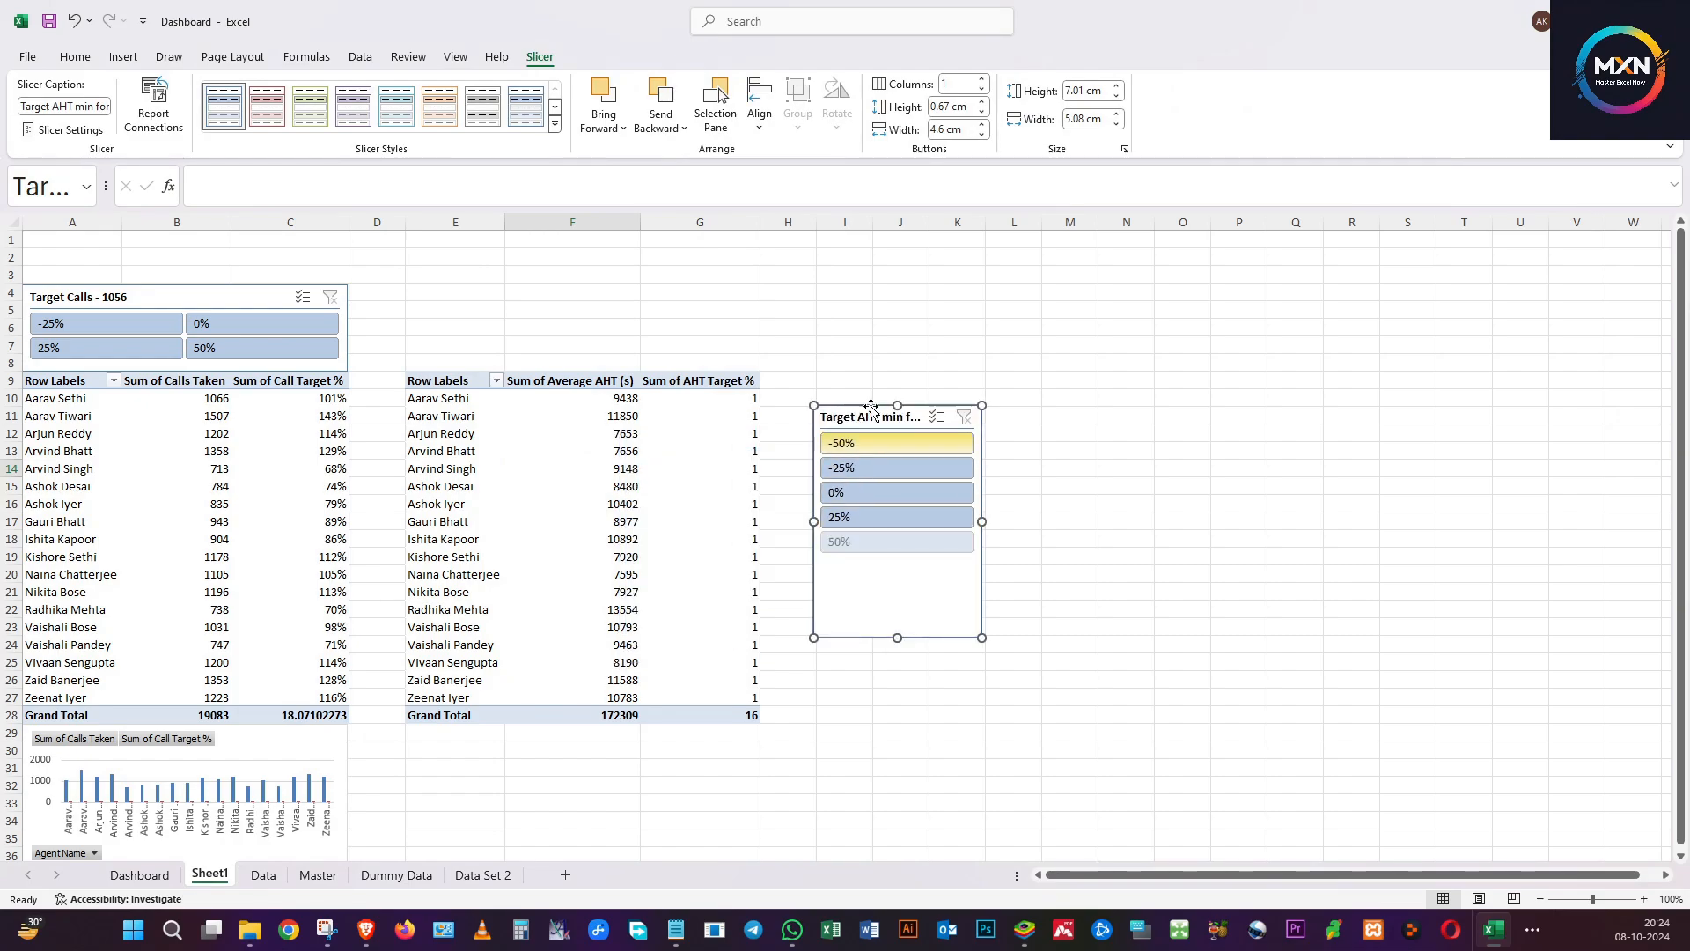
pyautogui.click(982, 79)
pyautogui.click(984, 79)
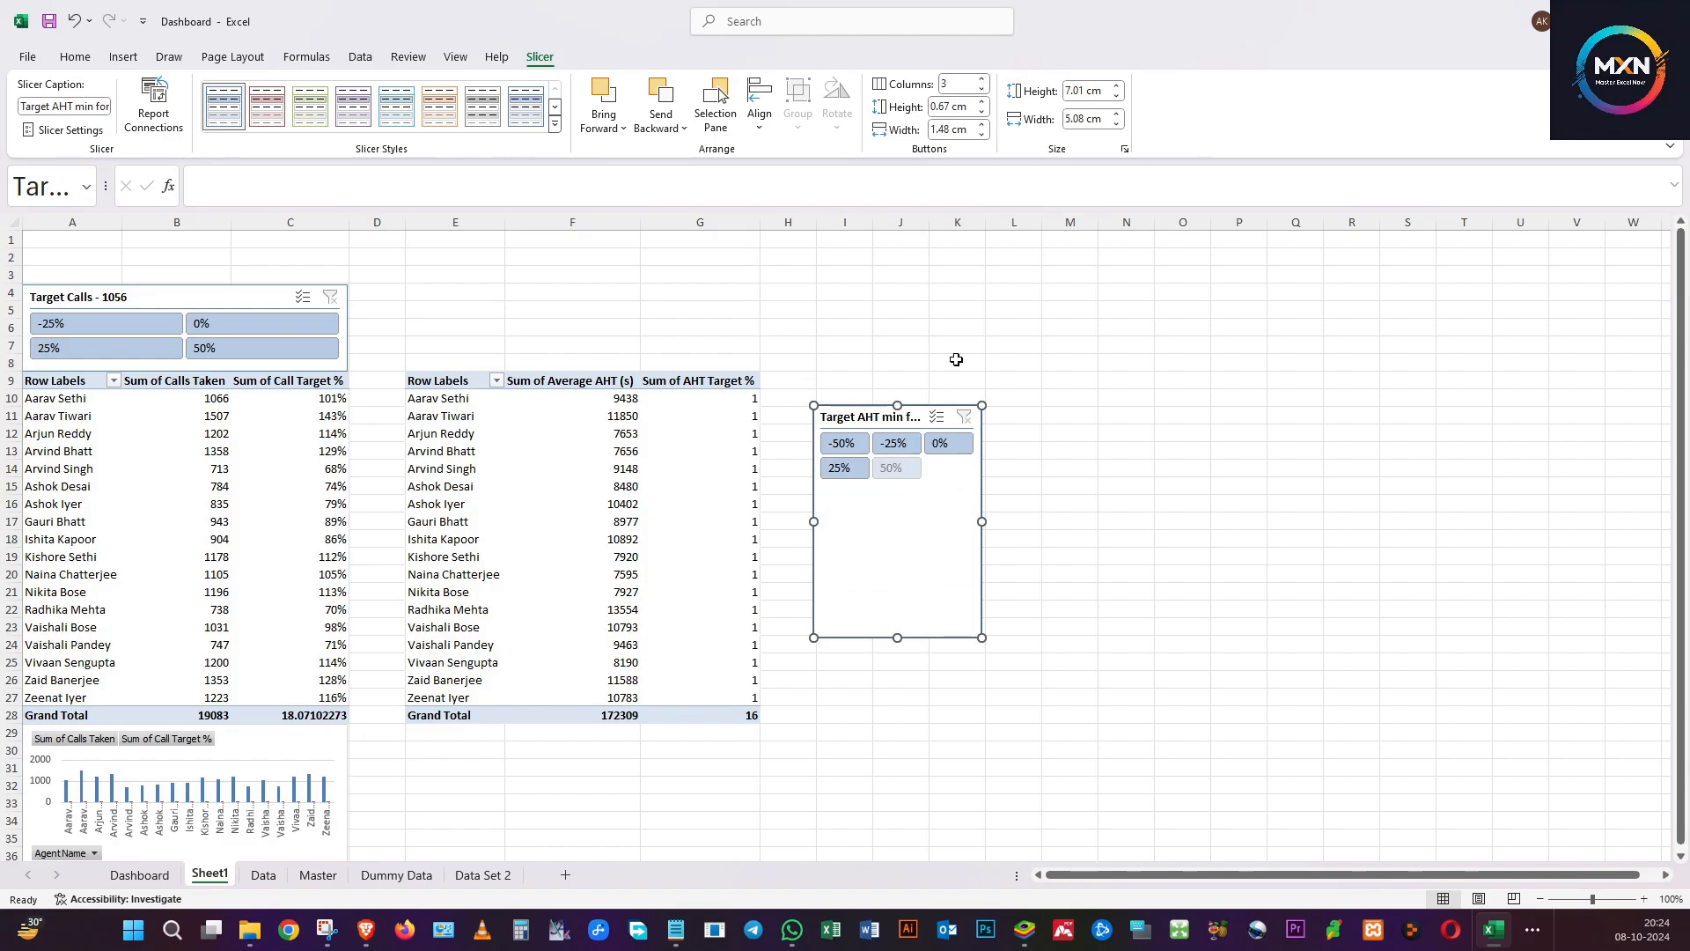
# Fit the Target AHT slicer directly above the AHT PivotTable across columns E to G, about 2.46 cm high and 10.66 cm wide.
pyautogui.moveTo(899, 641); pyautogui.dragTo(911, 483)
pyautogui.moveTo(869, 416); pyautogui.dragTo(461, 296)
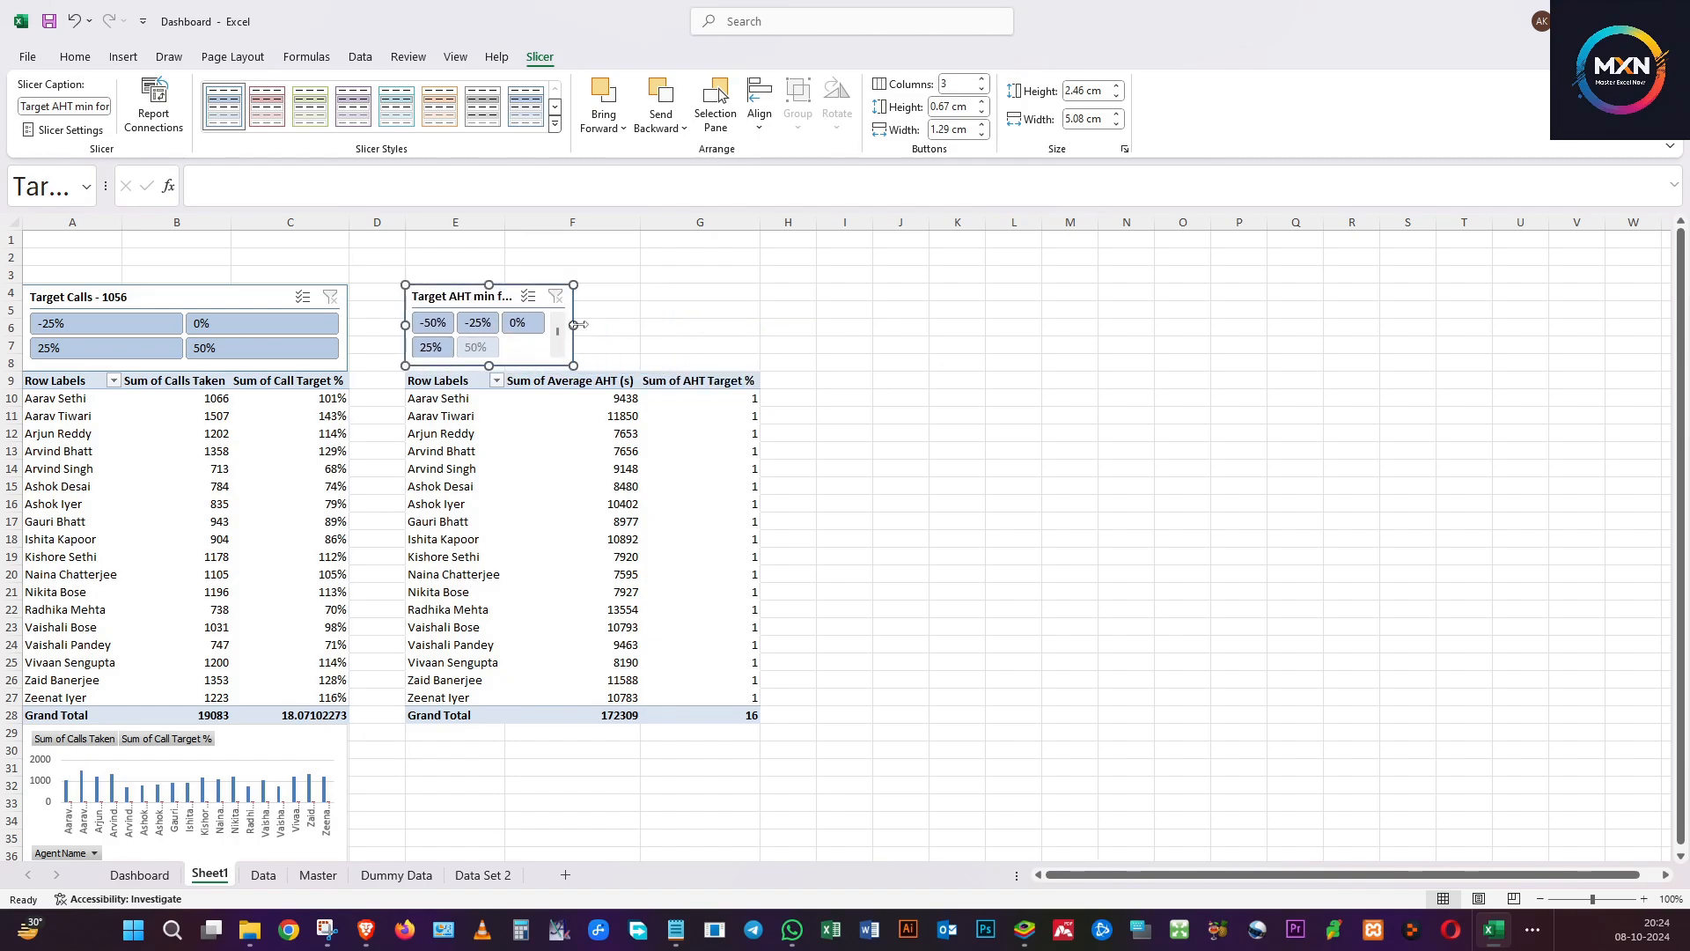
pyautogui.moveTo(574, 324); pyautogui.dragTo(759, 323)
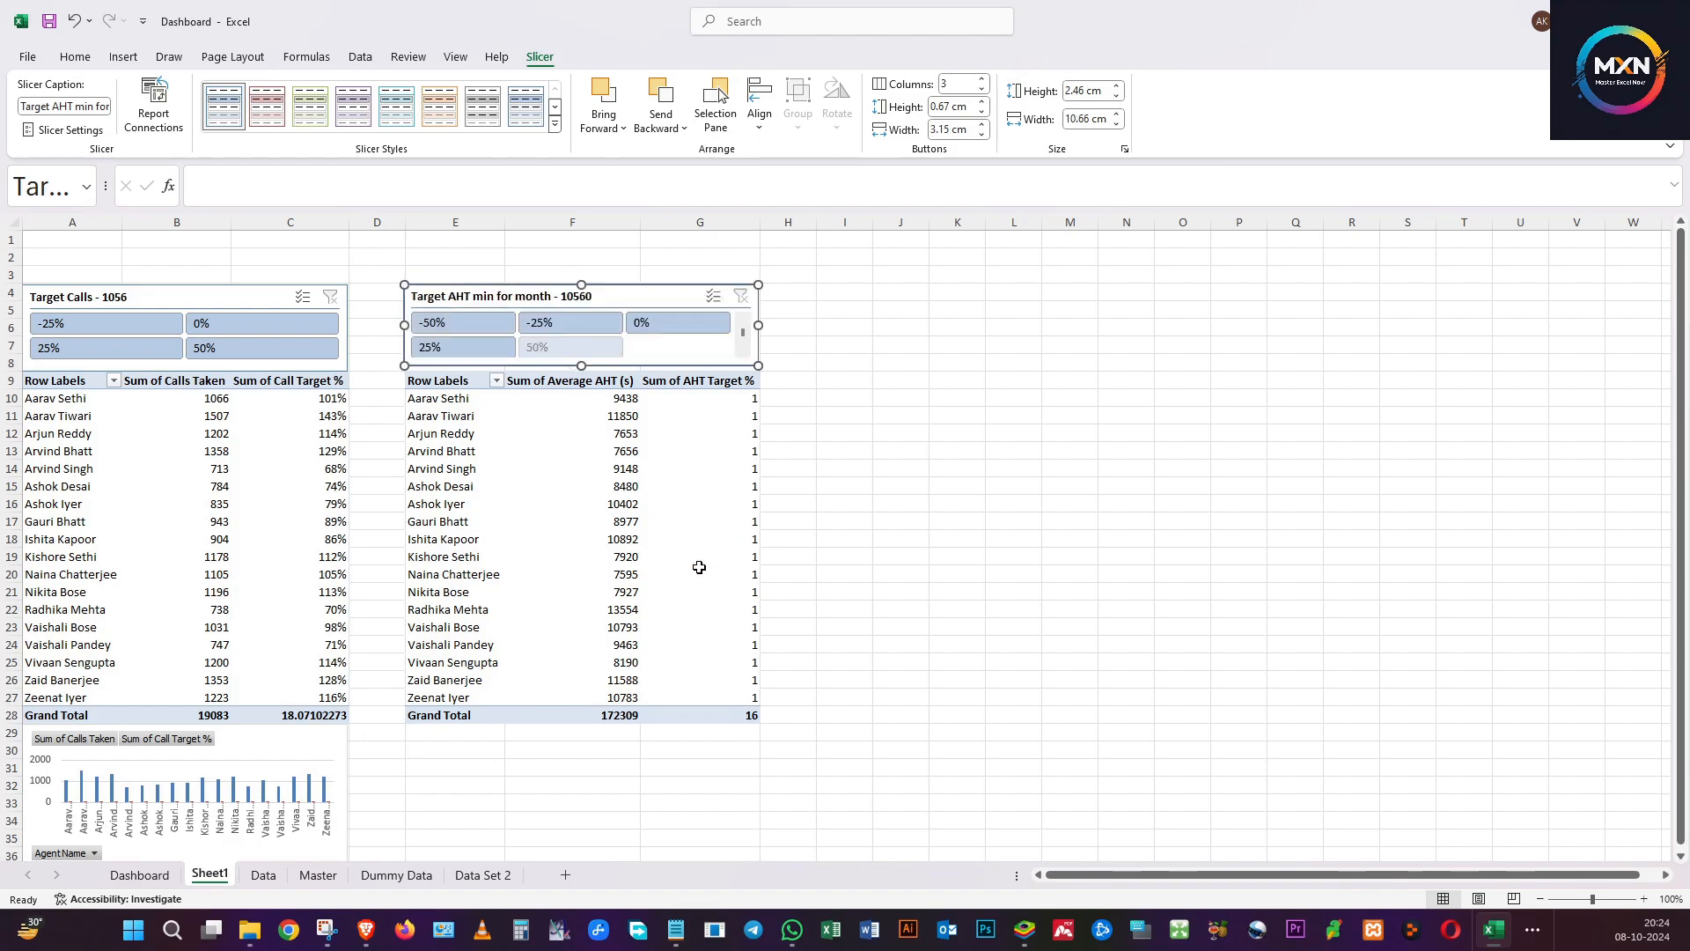
# Insert a clustered column PivotChart from the AHT PivotTable.
pyautogui.click(563, 557)
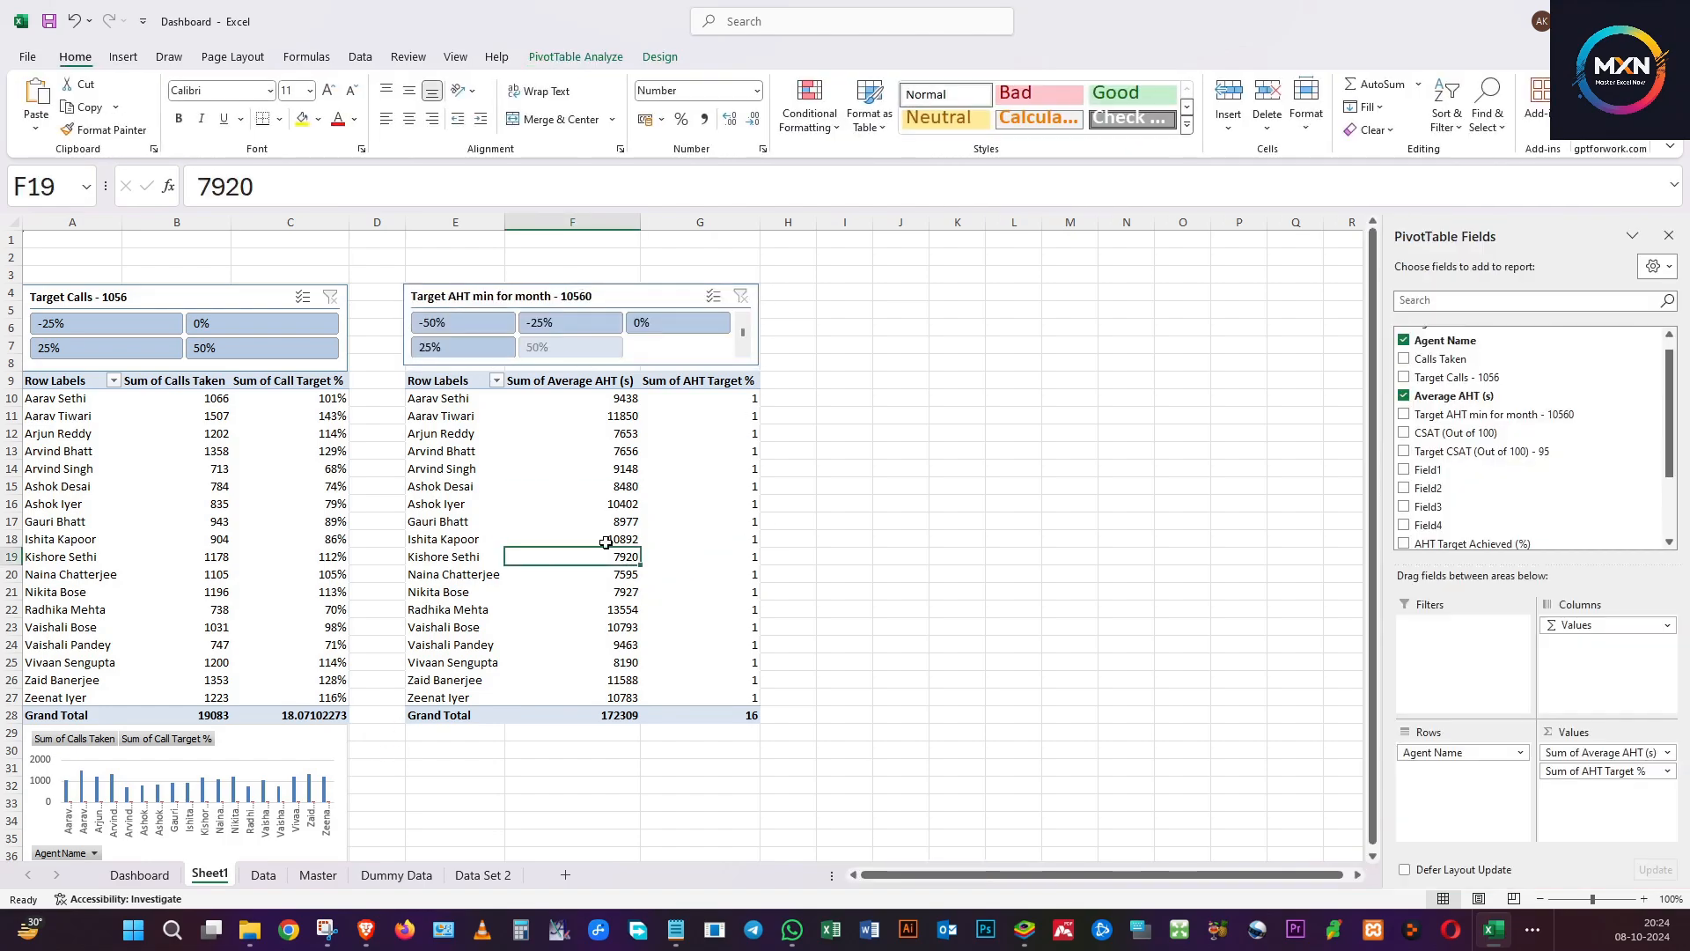
pyautogui.click(124, 58)
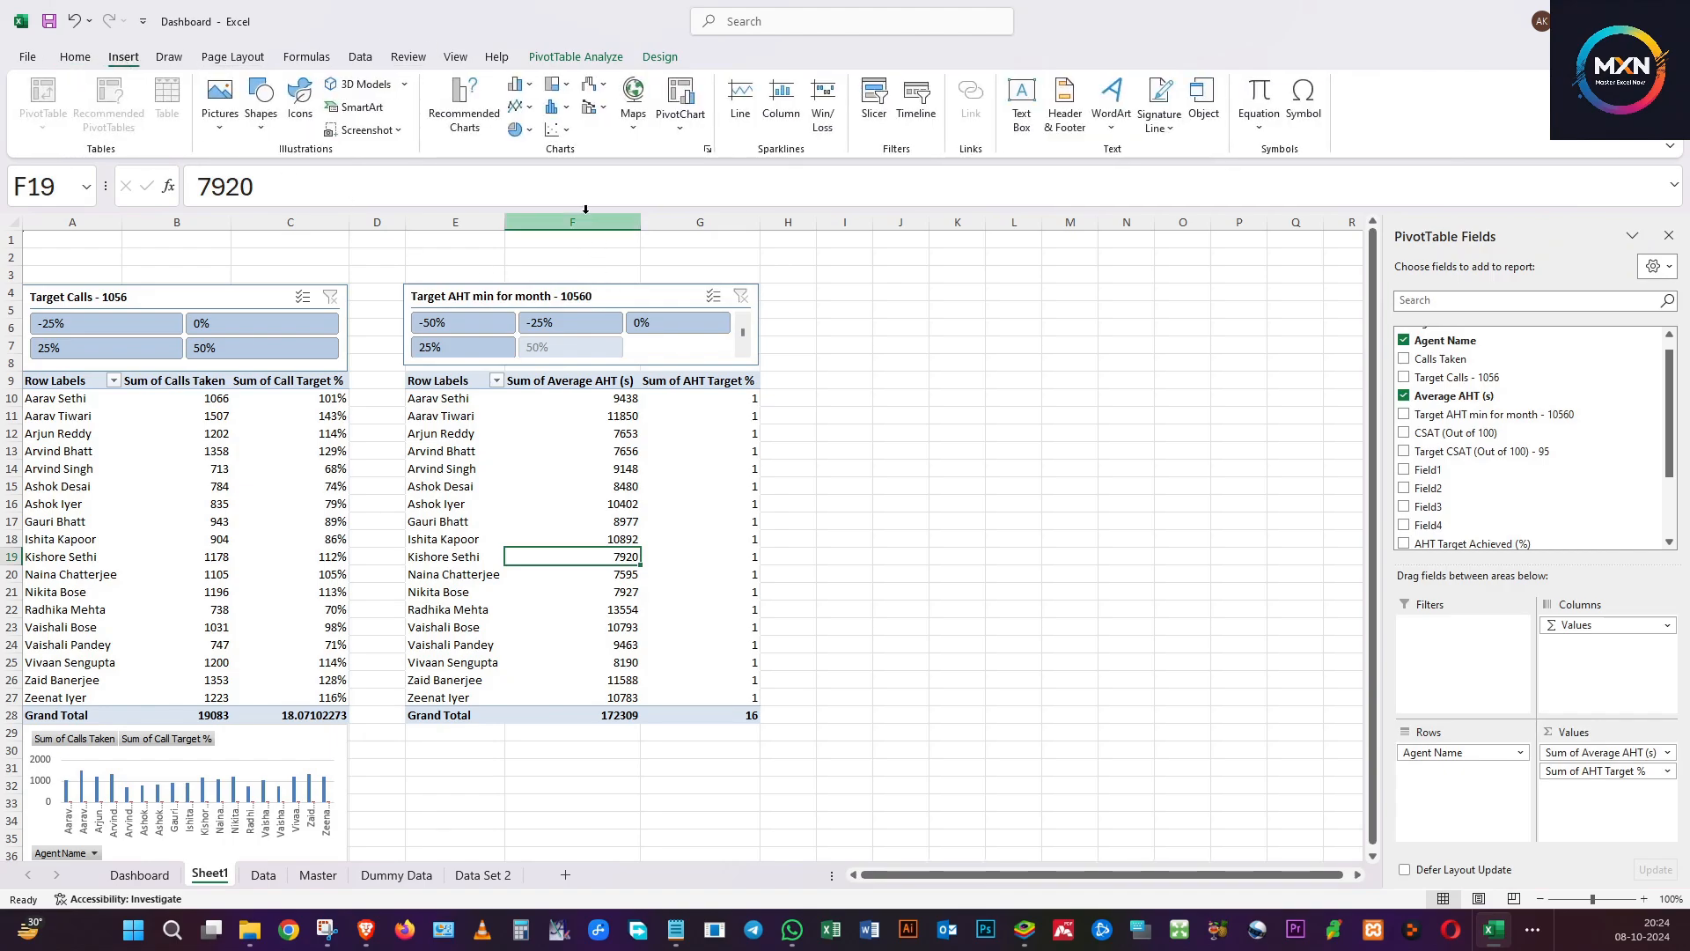
pyautogui.click(448, 106)
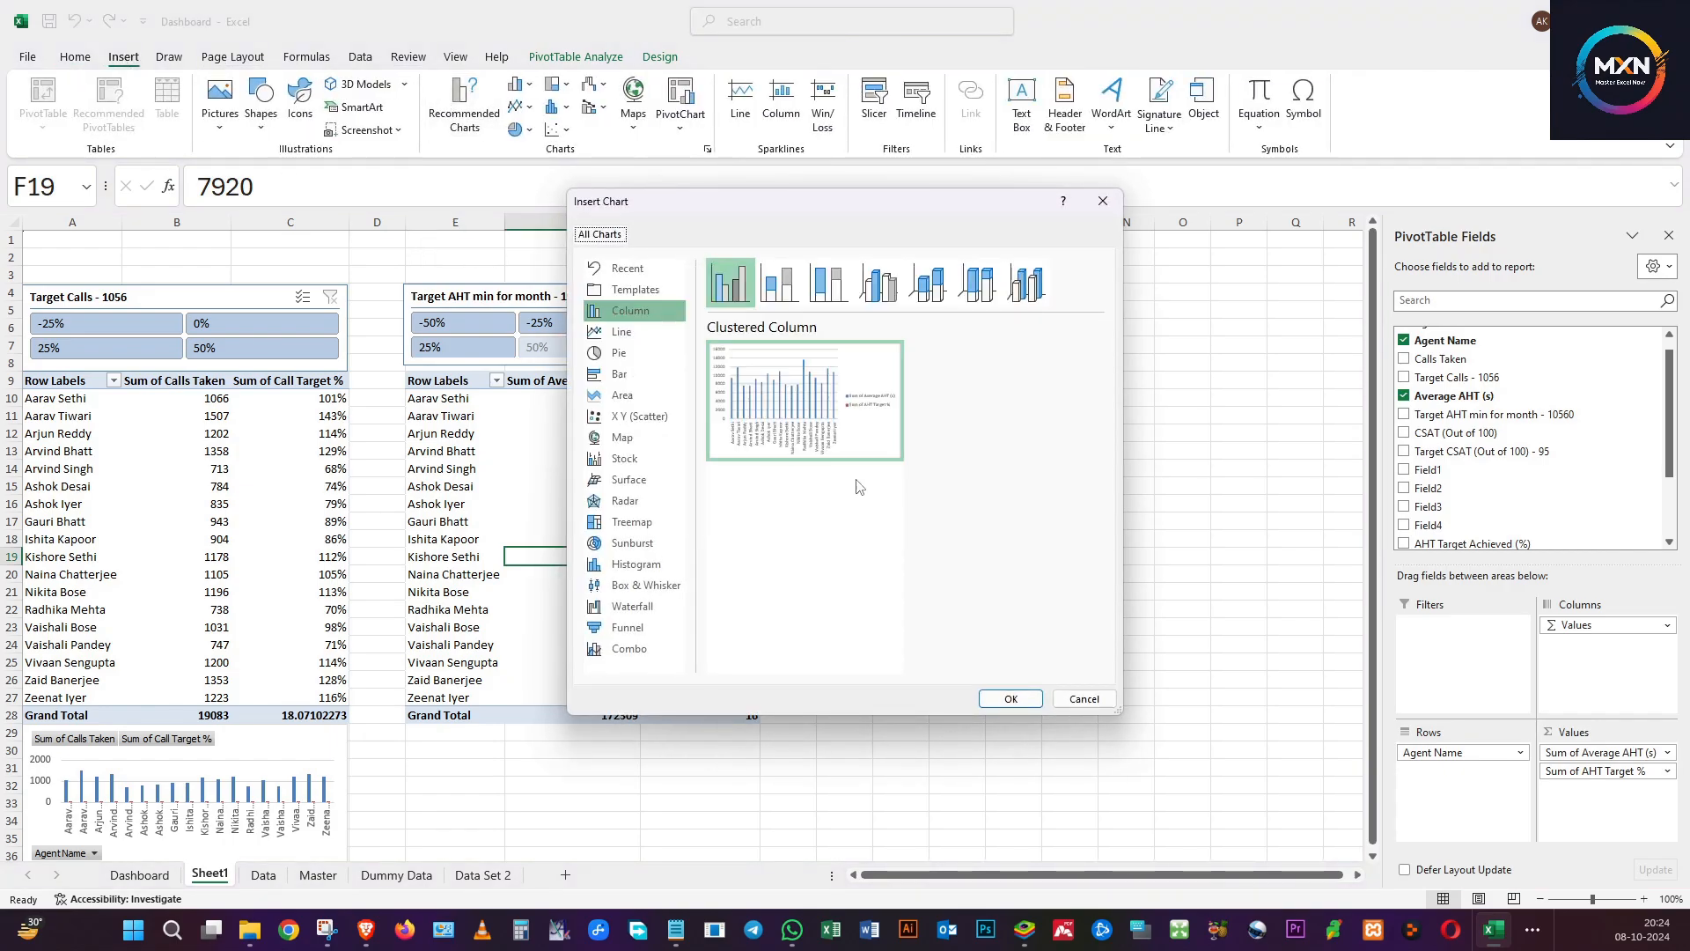
pyautogui.click(1011, 699)
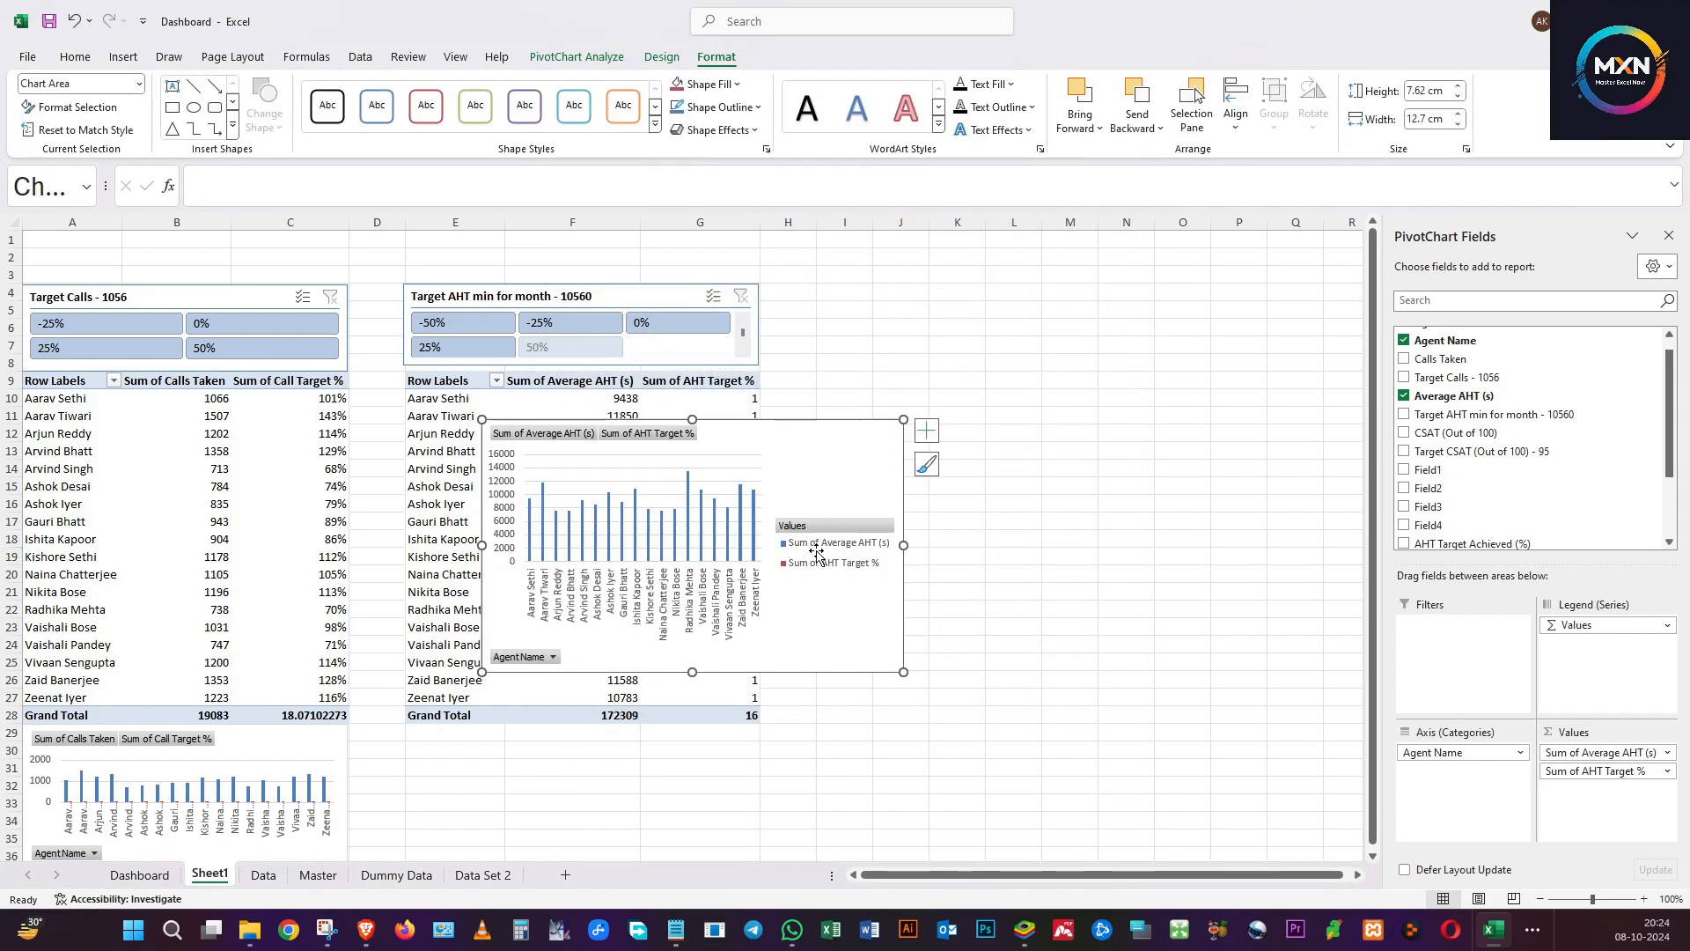
# Remove the AHT chart's legend and fit the chart directly below the AHT PivotTable across columns E to G, about 4.29 cm high and 10.72 cm wide.
pyautogui.click(823, 521)
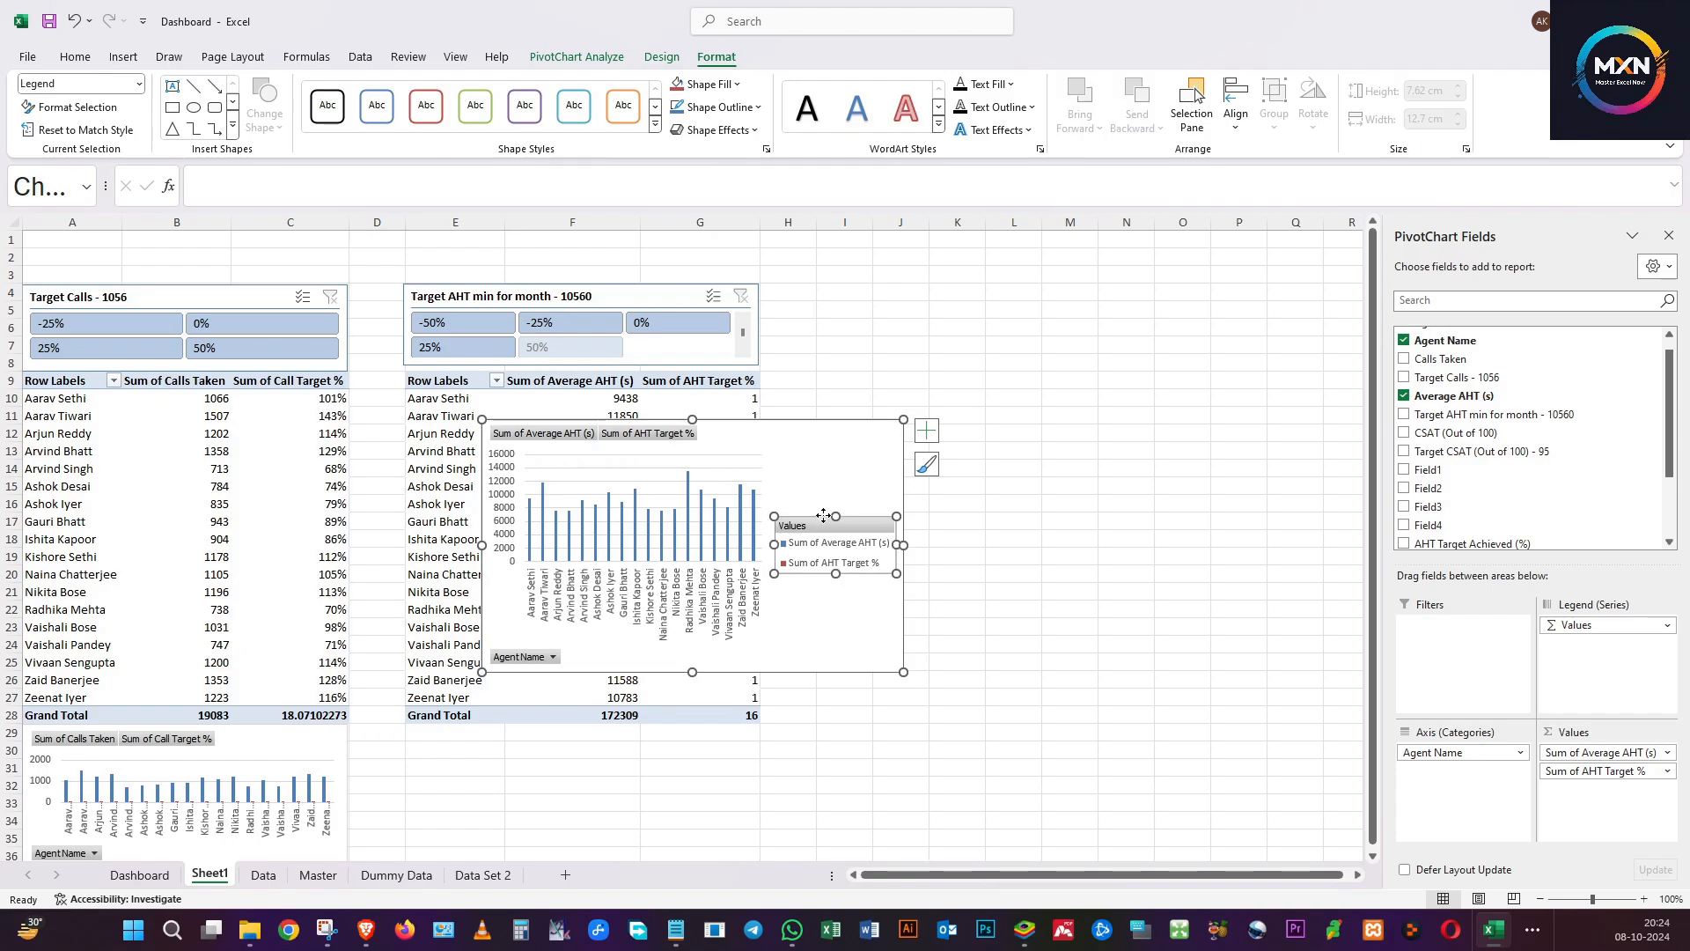
pyautogui.press('Delete')
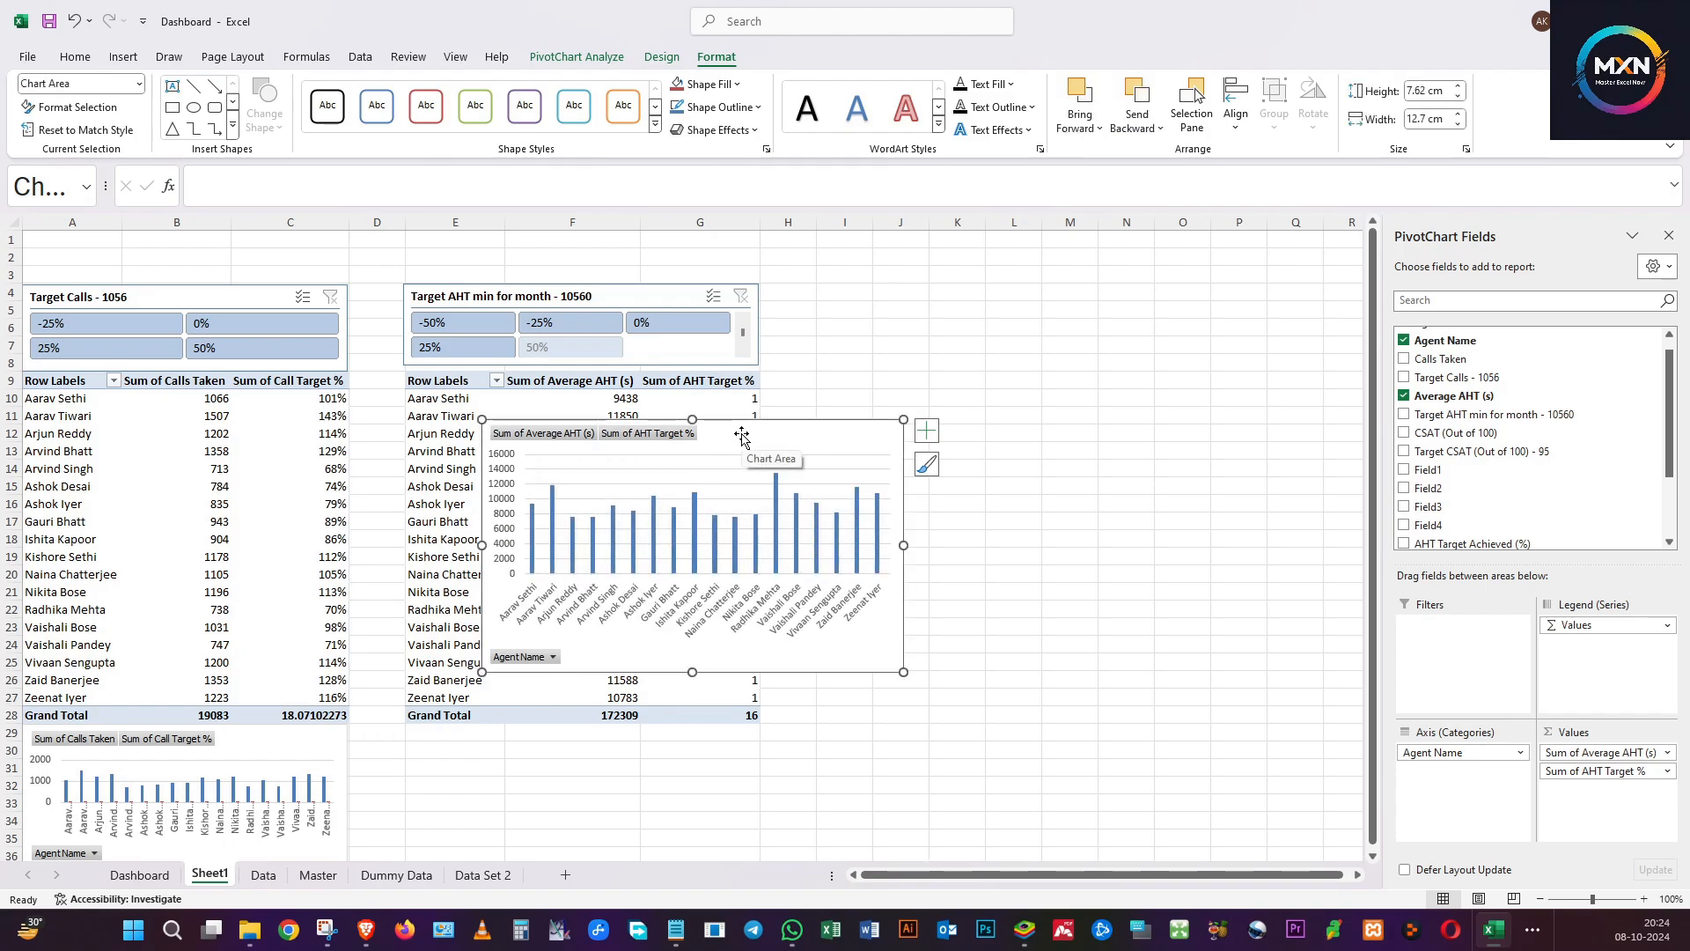
pyautogui.scroll(-1, 742, 435)
pyautogui.moveTo(748, 383); pyautogui.dragTo(677, 685)
pyautogui.scroll(-3, 676, 685)
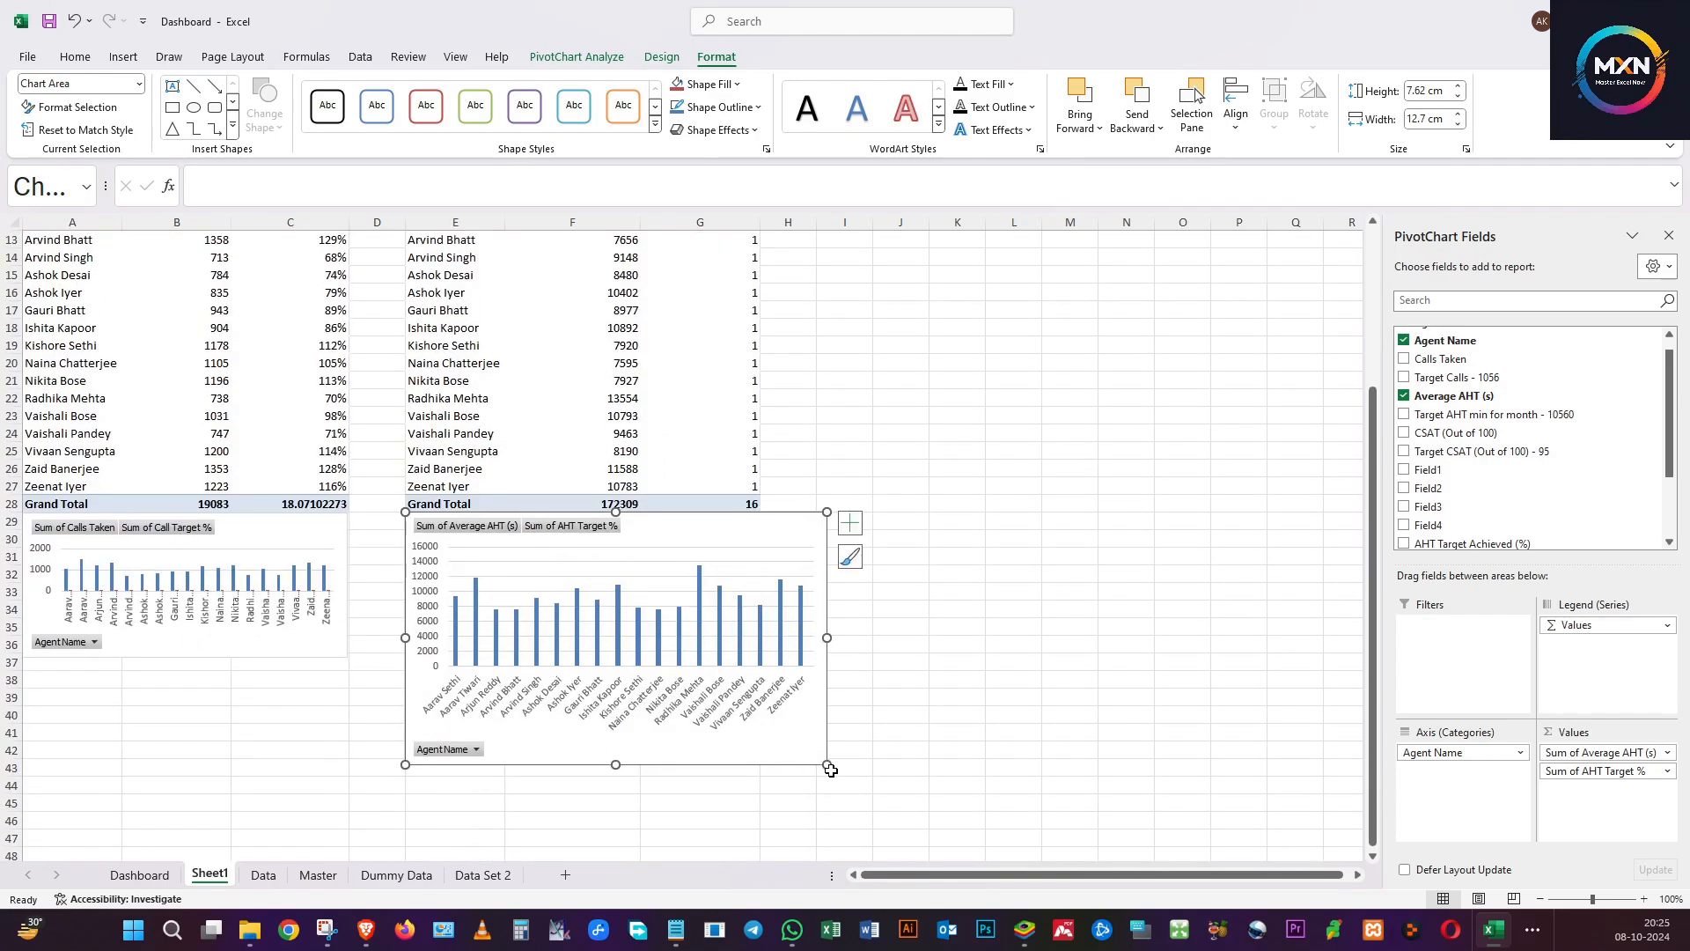
pyautogui.moveTo(826, 766); pyautogui.dragTo(762, 653)
pyautogui.scroll(4, 688, 626)
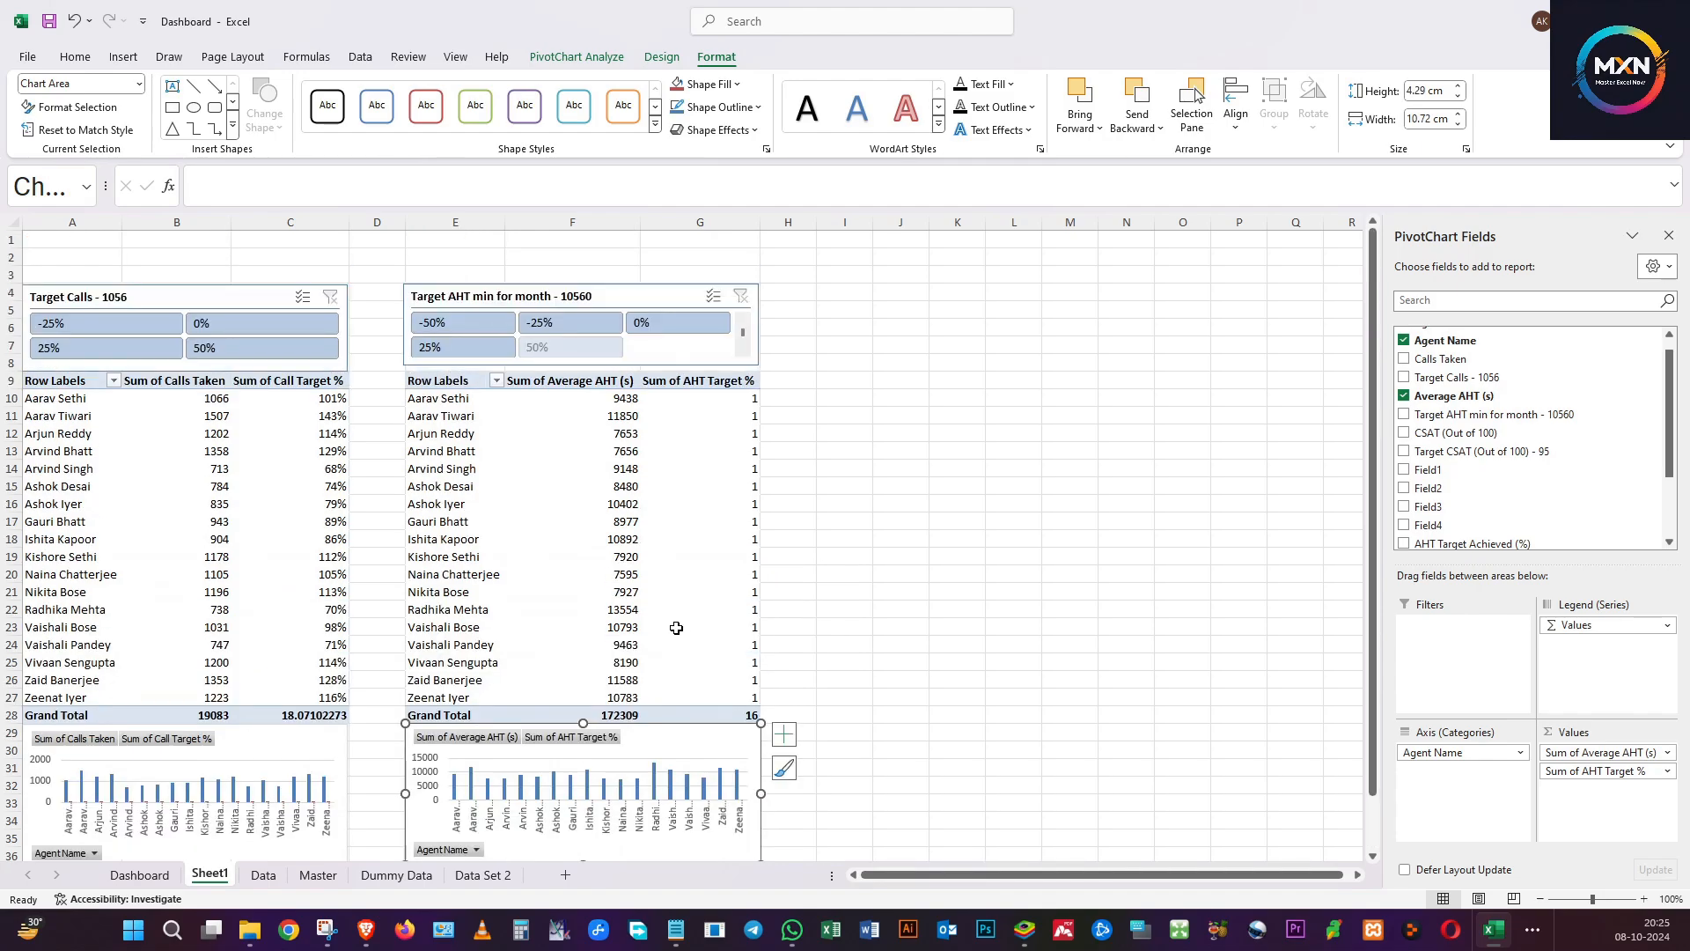
pyautogui.click(591, 571)
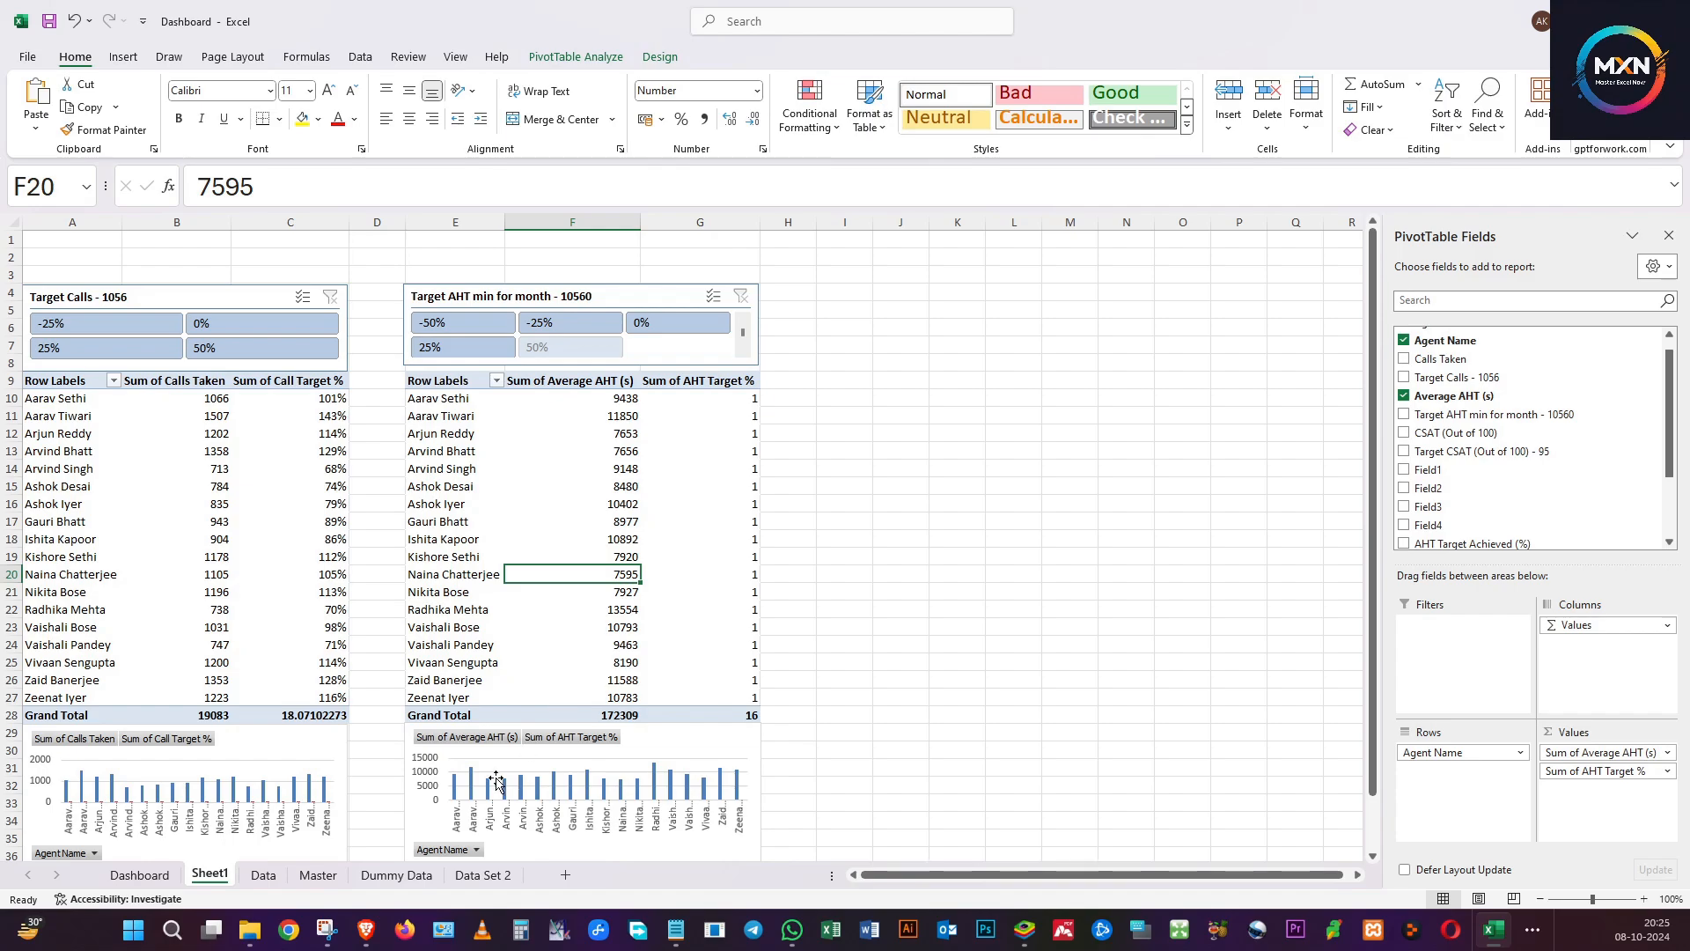
# Create a PivotTable from Data!$A$1:$H$19 at cell I9 of Sheet1 with Agent Name as rows and CSAT (Out of 100) as values.
pyautogui.click(263, 875)
pyautogui.click(555, 396)
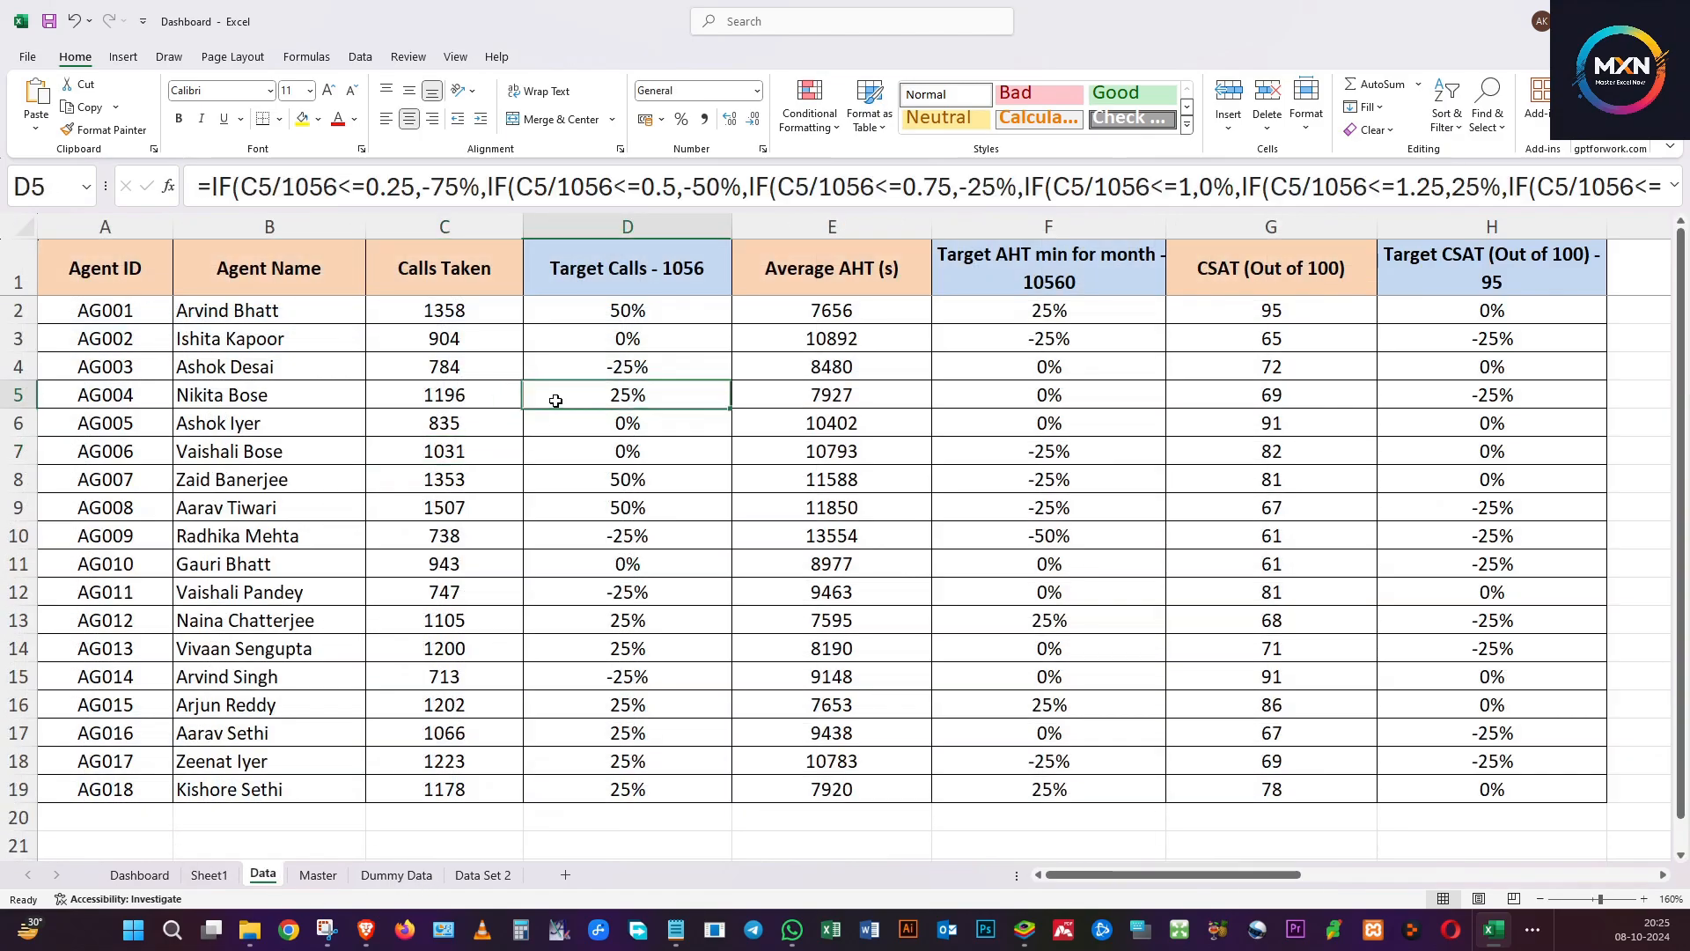
pyautogui.click(124, 58)
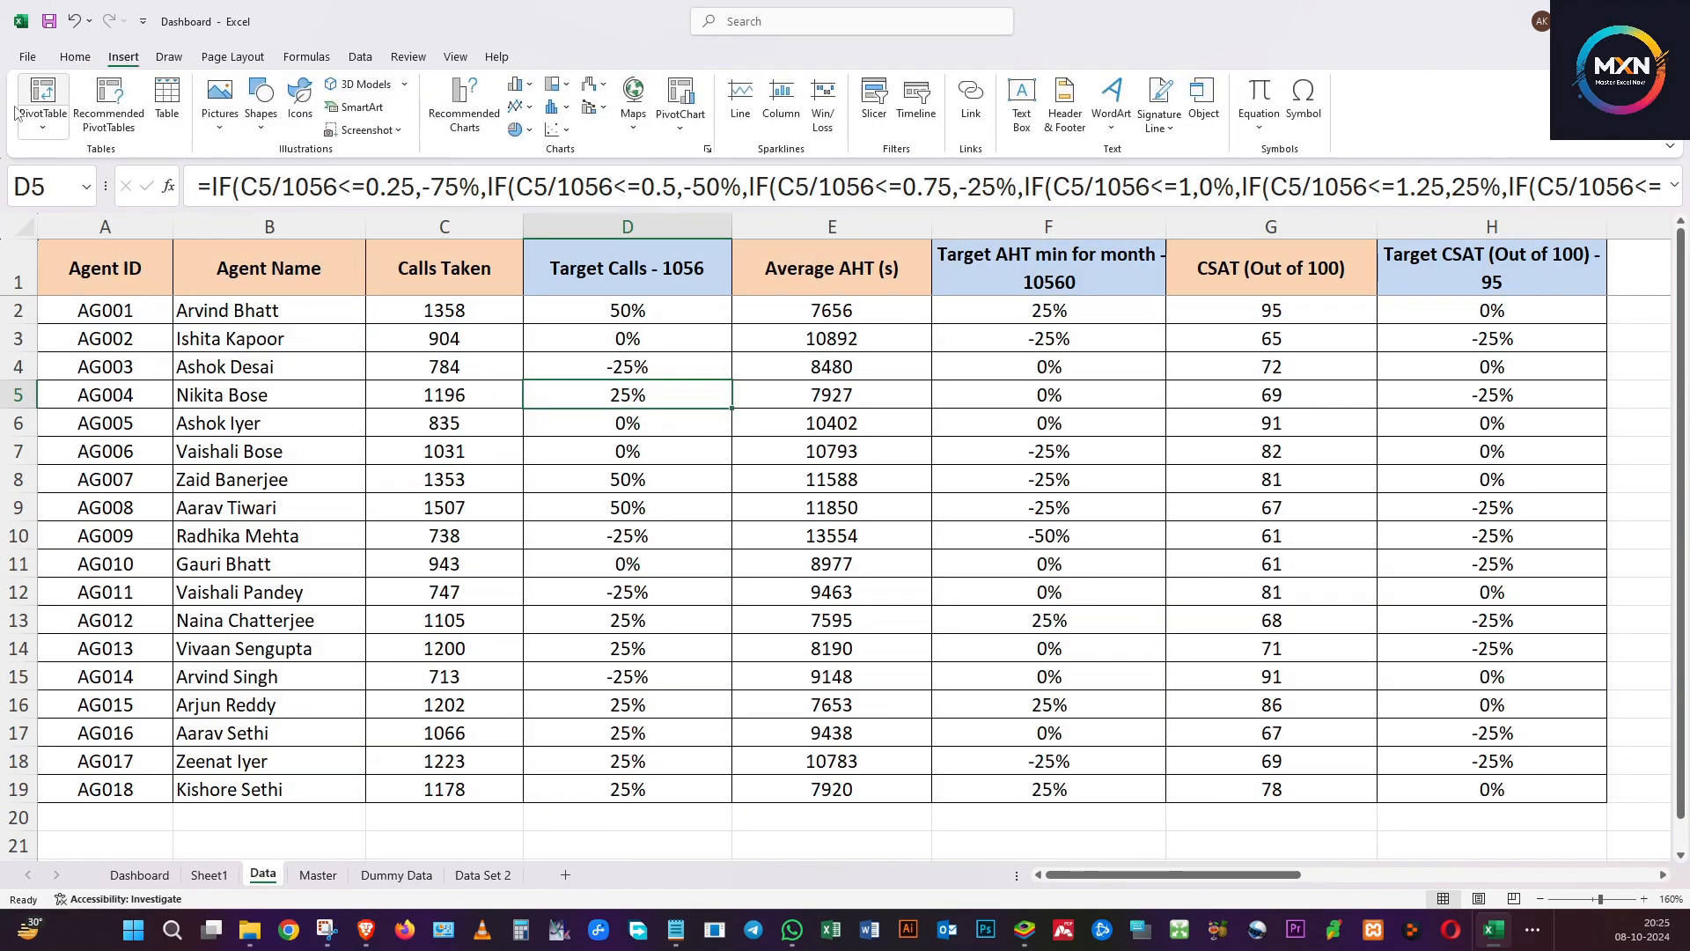
pyautogui.click(41, 97)
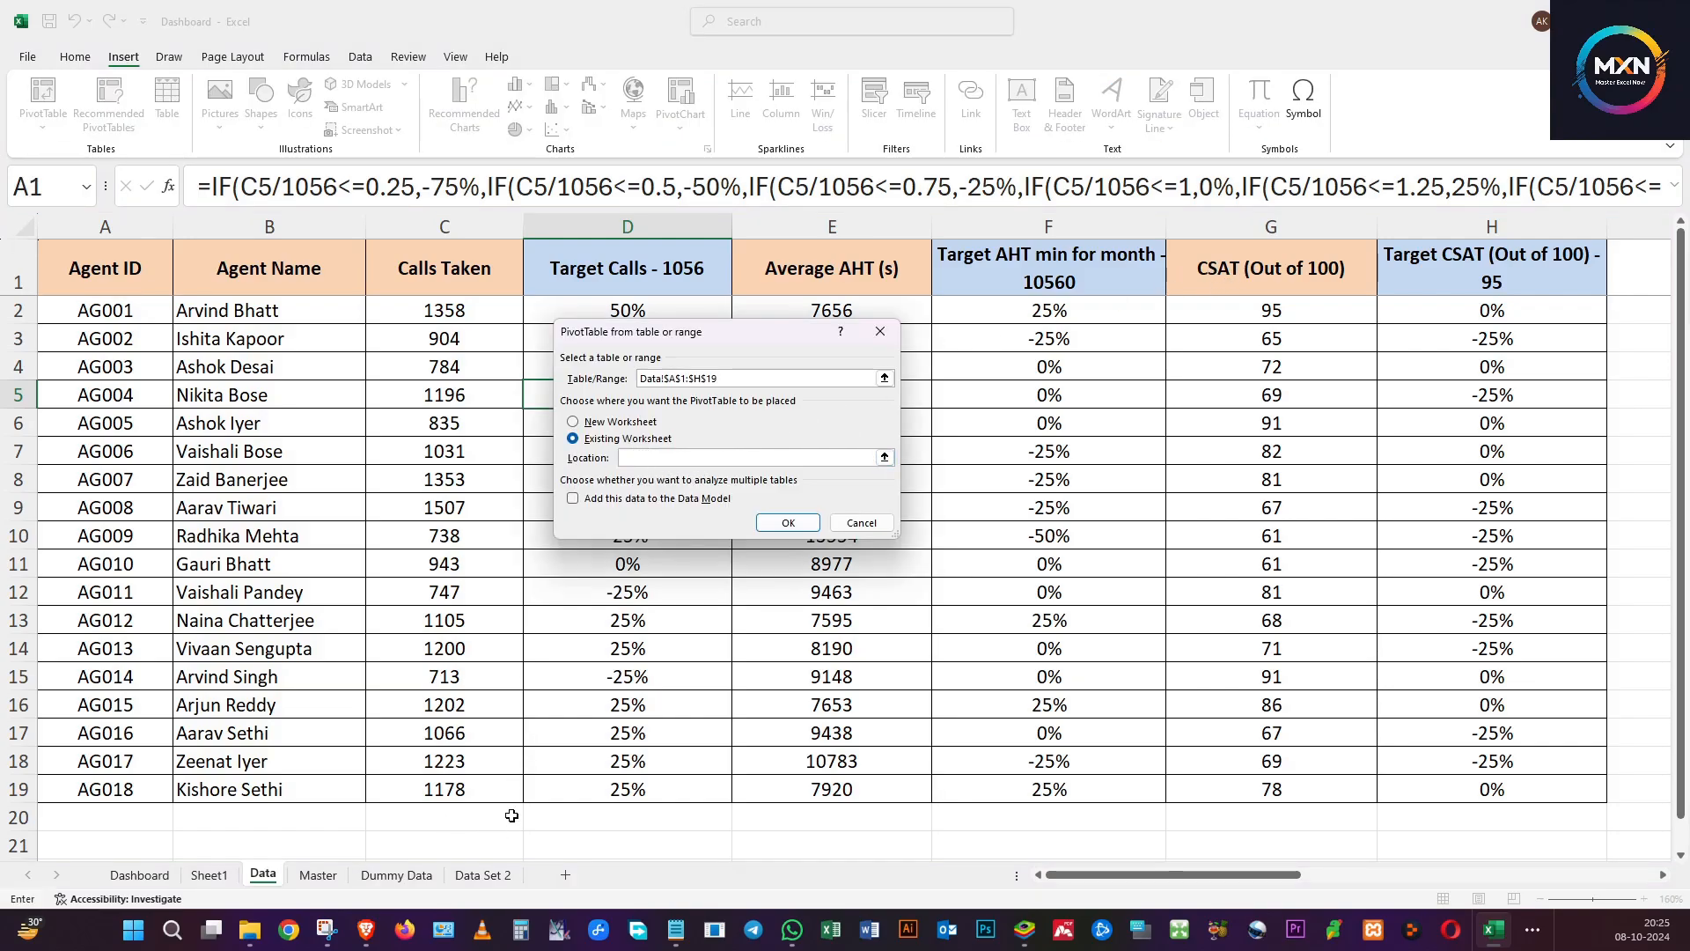
pyautogui.click(222, 880)
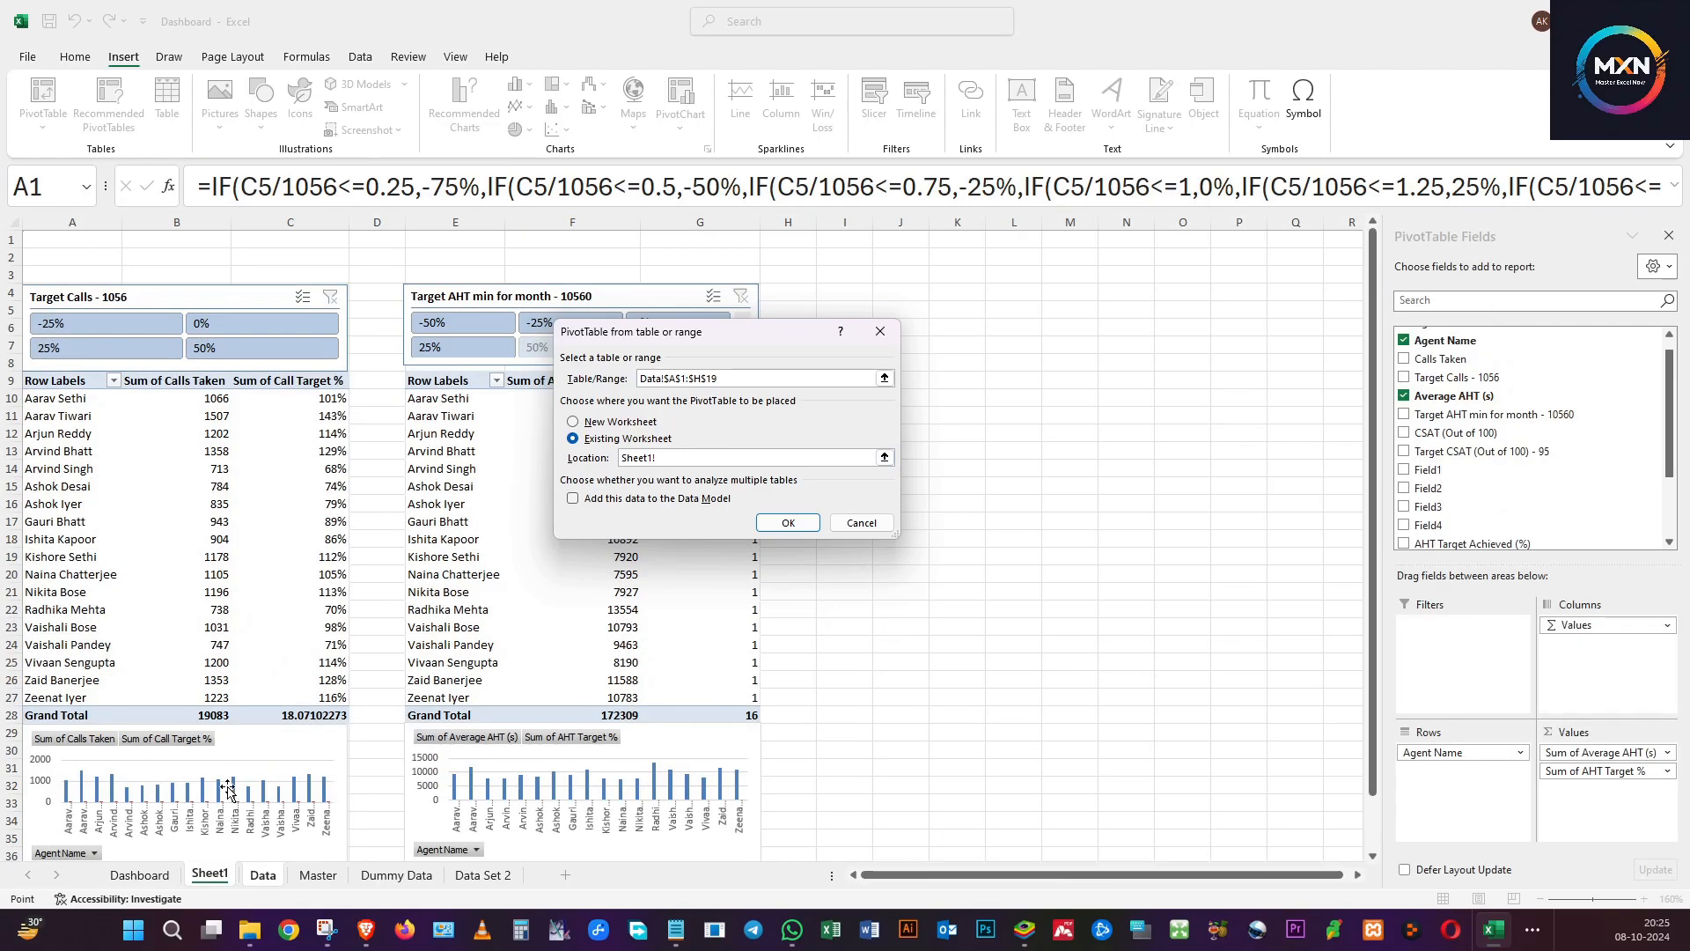
pyautogui.moveTo(730, 339); pyautogui.dragTo(513, 353)
pyautogui.click(830, 386)
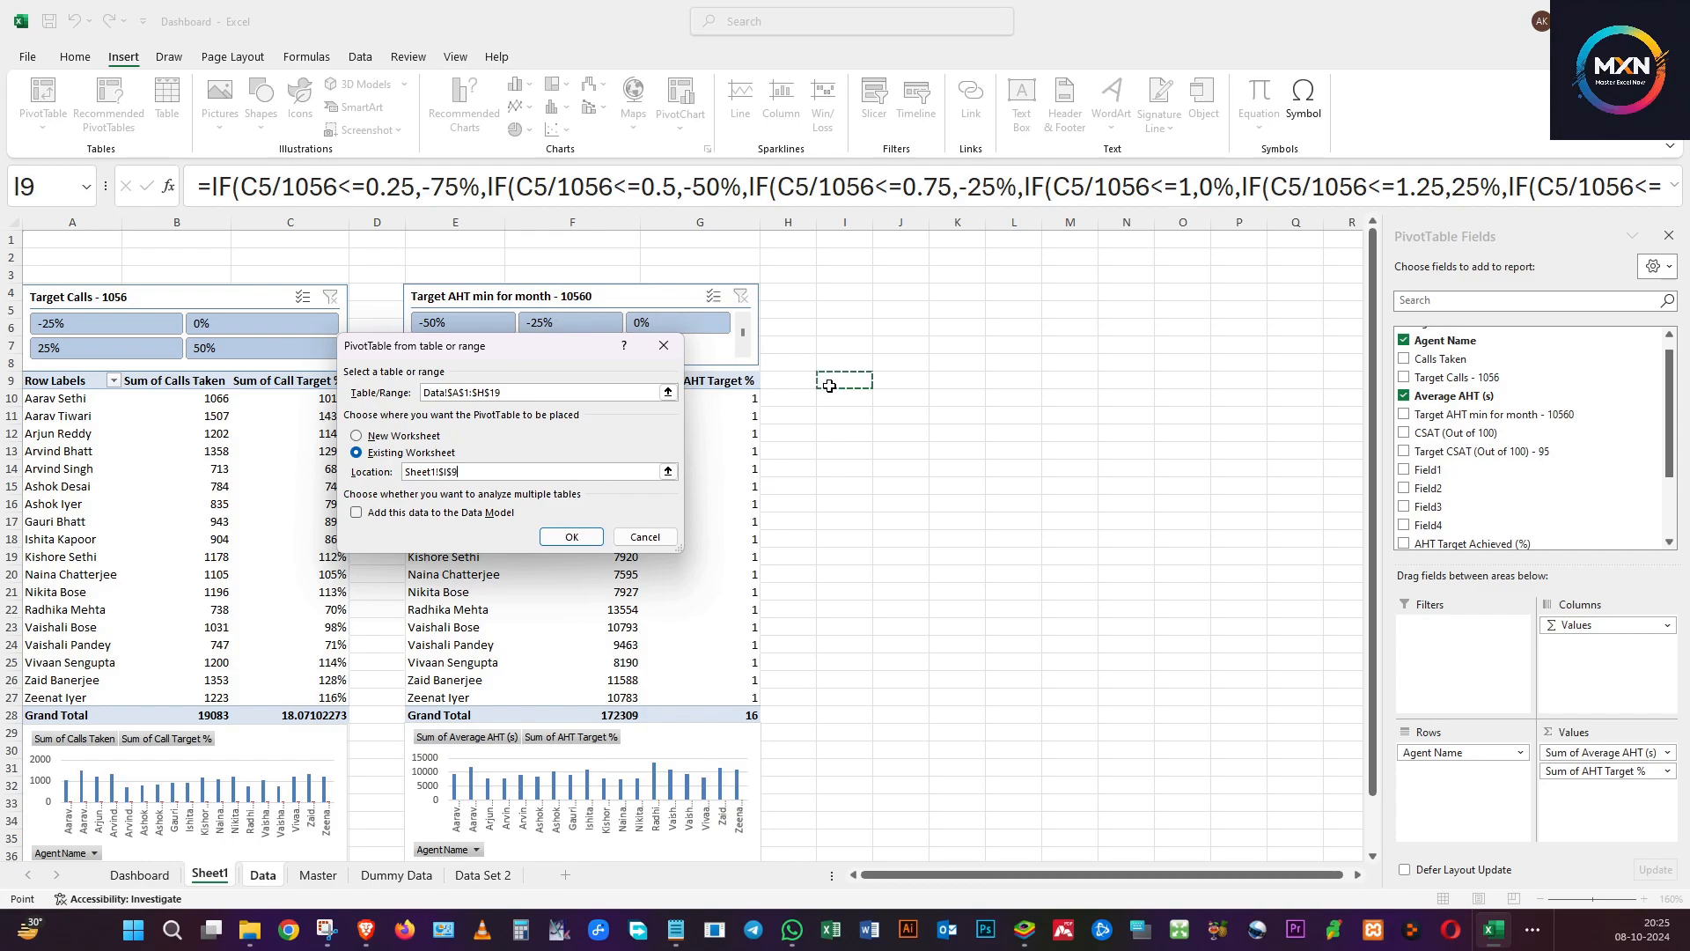
pyautogui.click(571, 537)
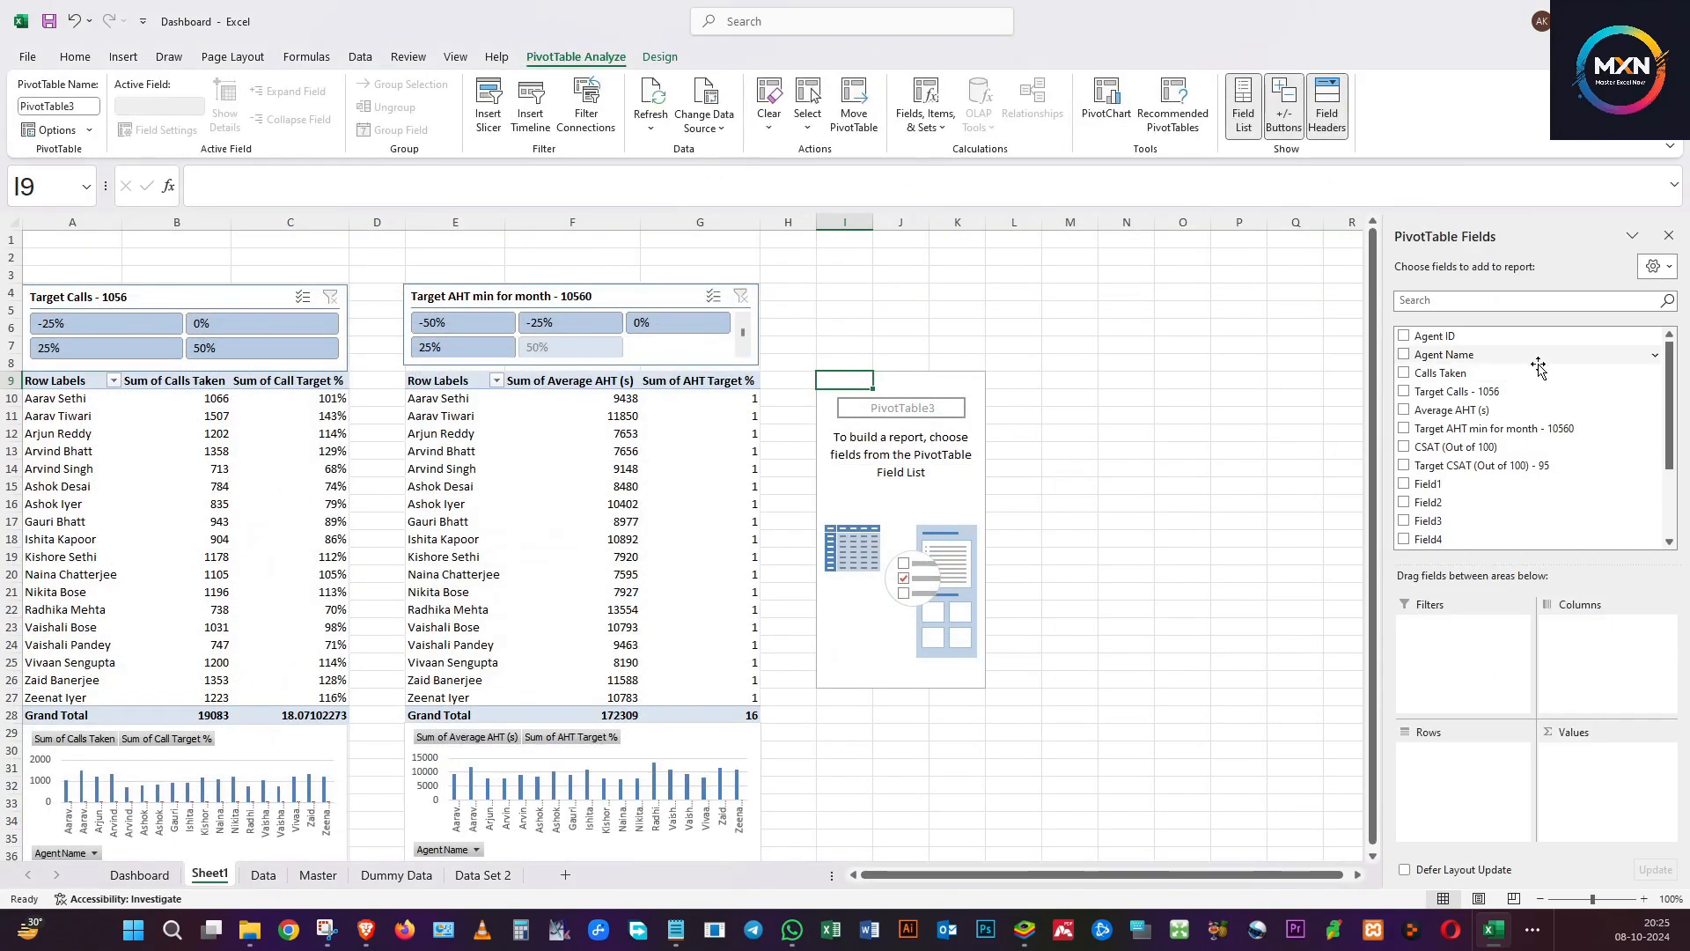
pyautogui.moveTo(1476, 446); pyautogui.dragTo(1604, 765)
pyautogui.moveTo(1450, 346); pyautogui.dragTo(1470, 775)
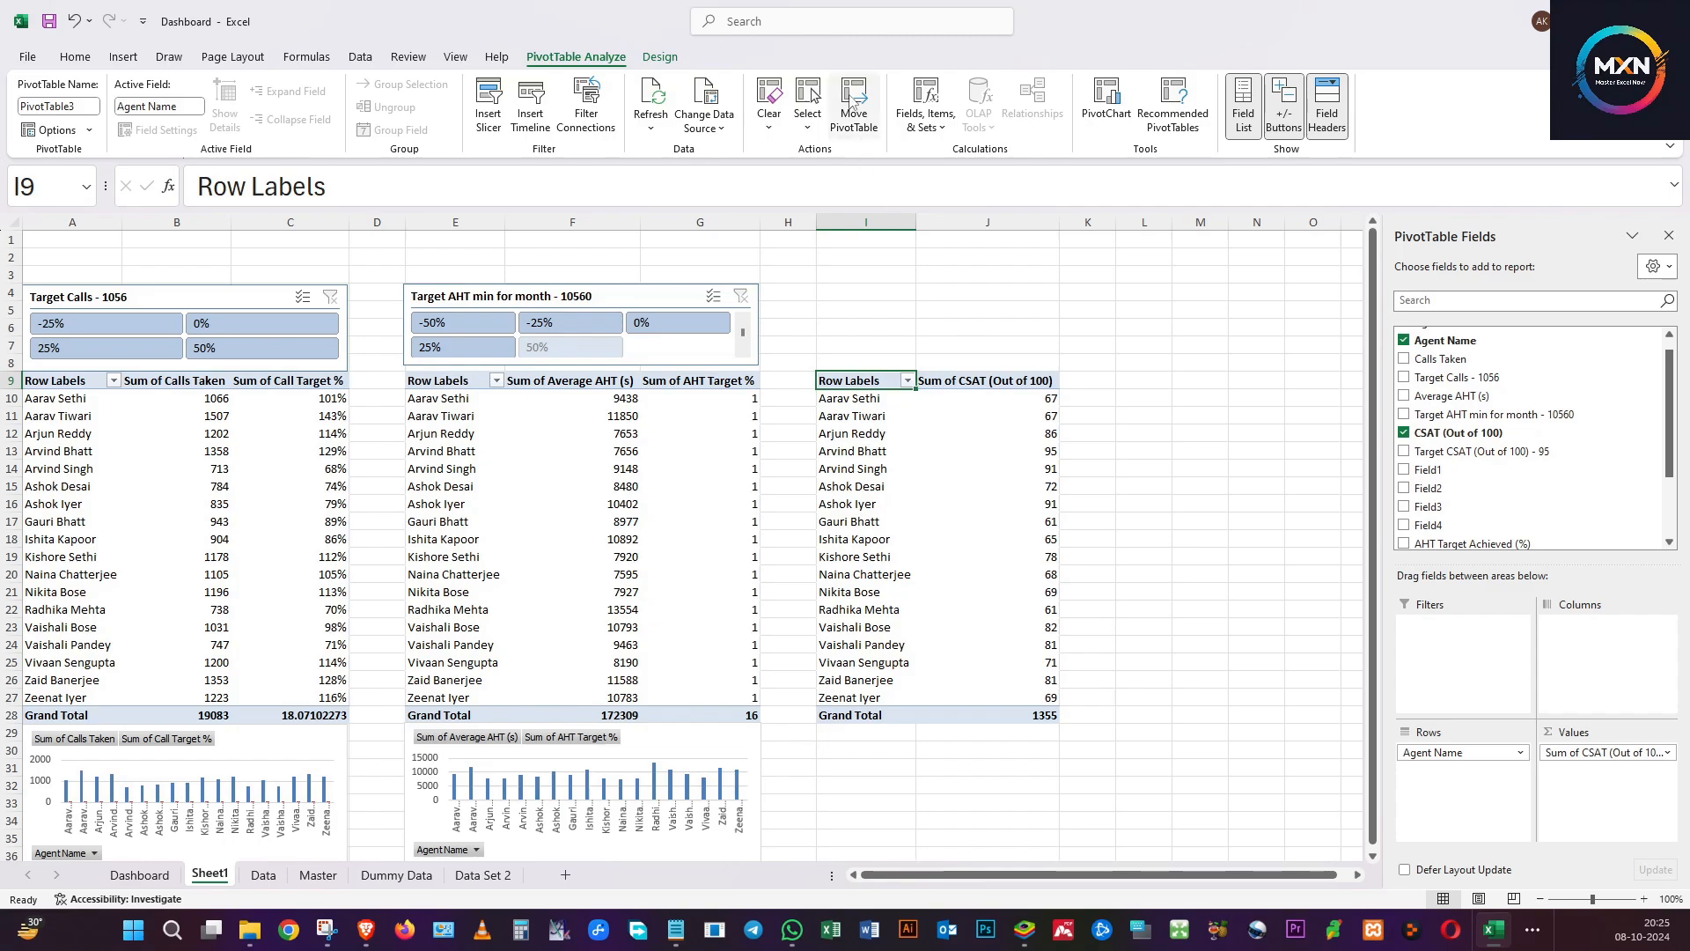
# Add a calculated field named CSAT Target % with the formula 'CSAT (Out of 100)'/95 to the CSAT PivotTable.
pyautogui.click(925, 107)
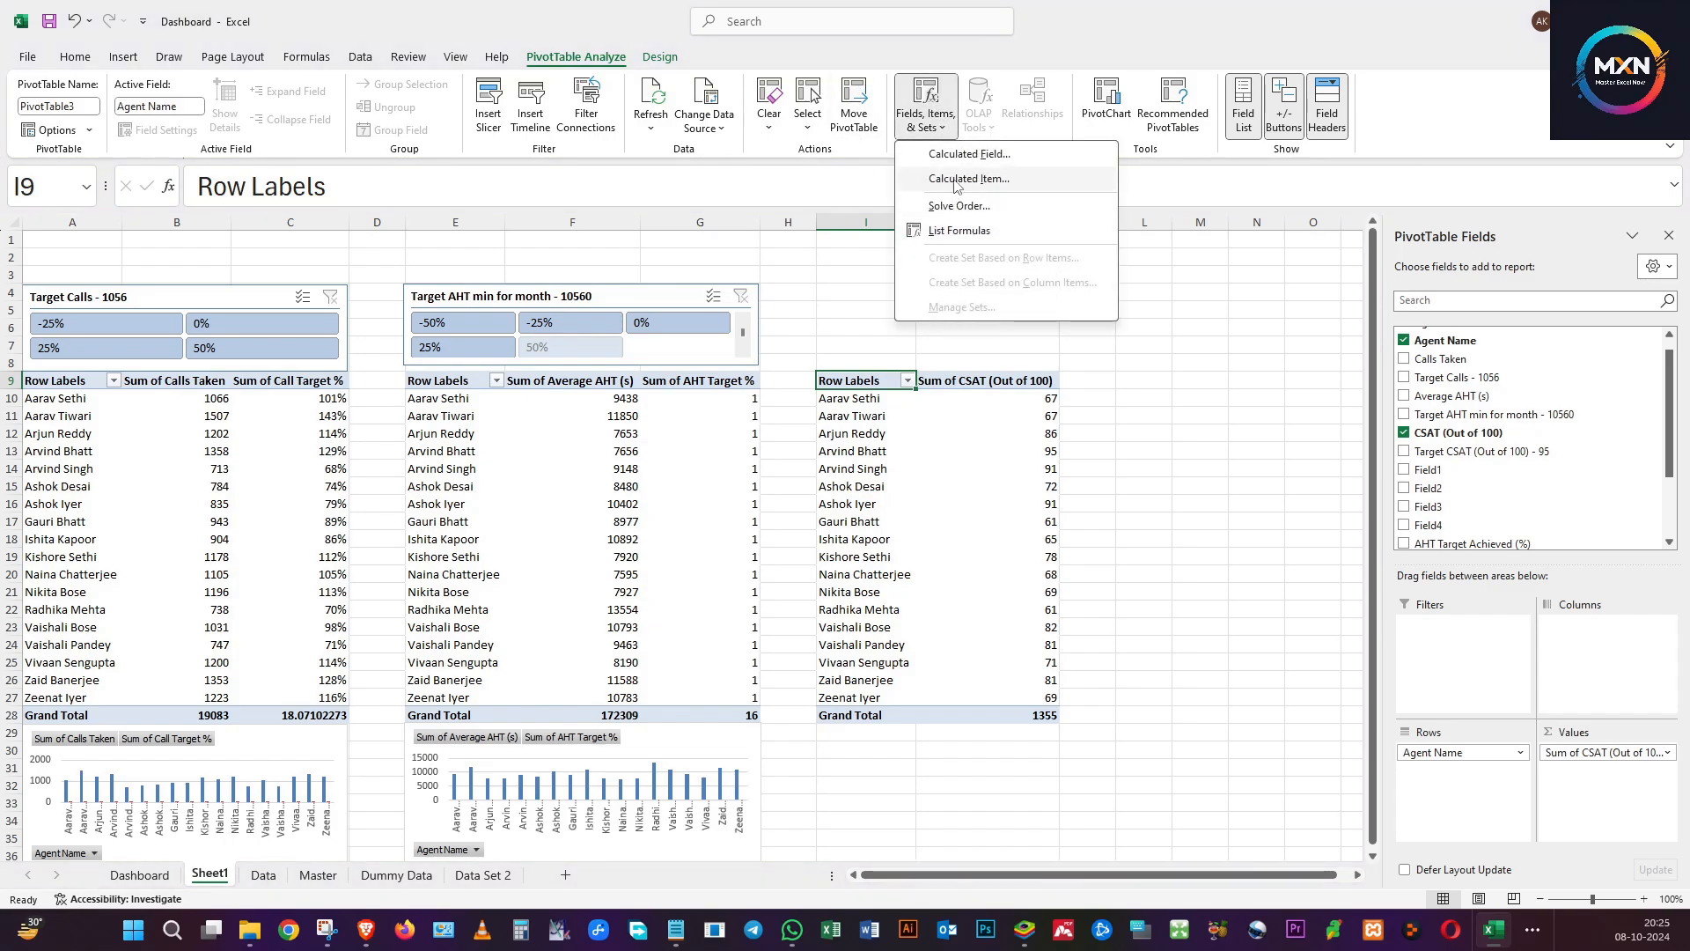
pyautogui.click(968, 154)
pyautogui.click(448, 327)
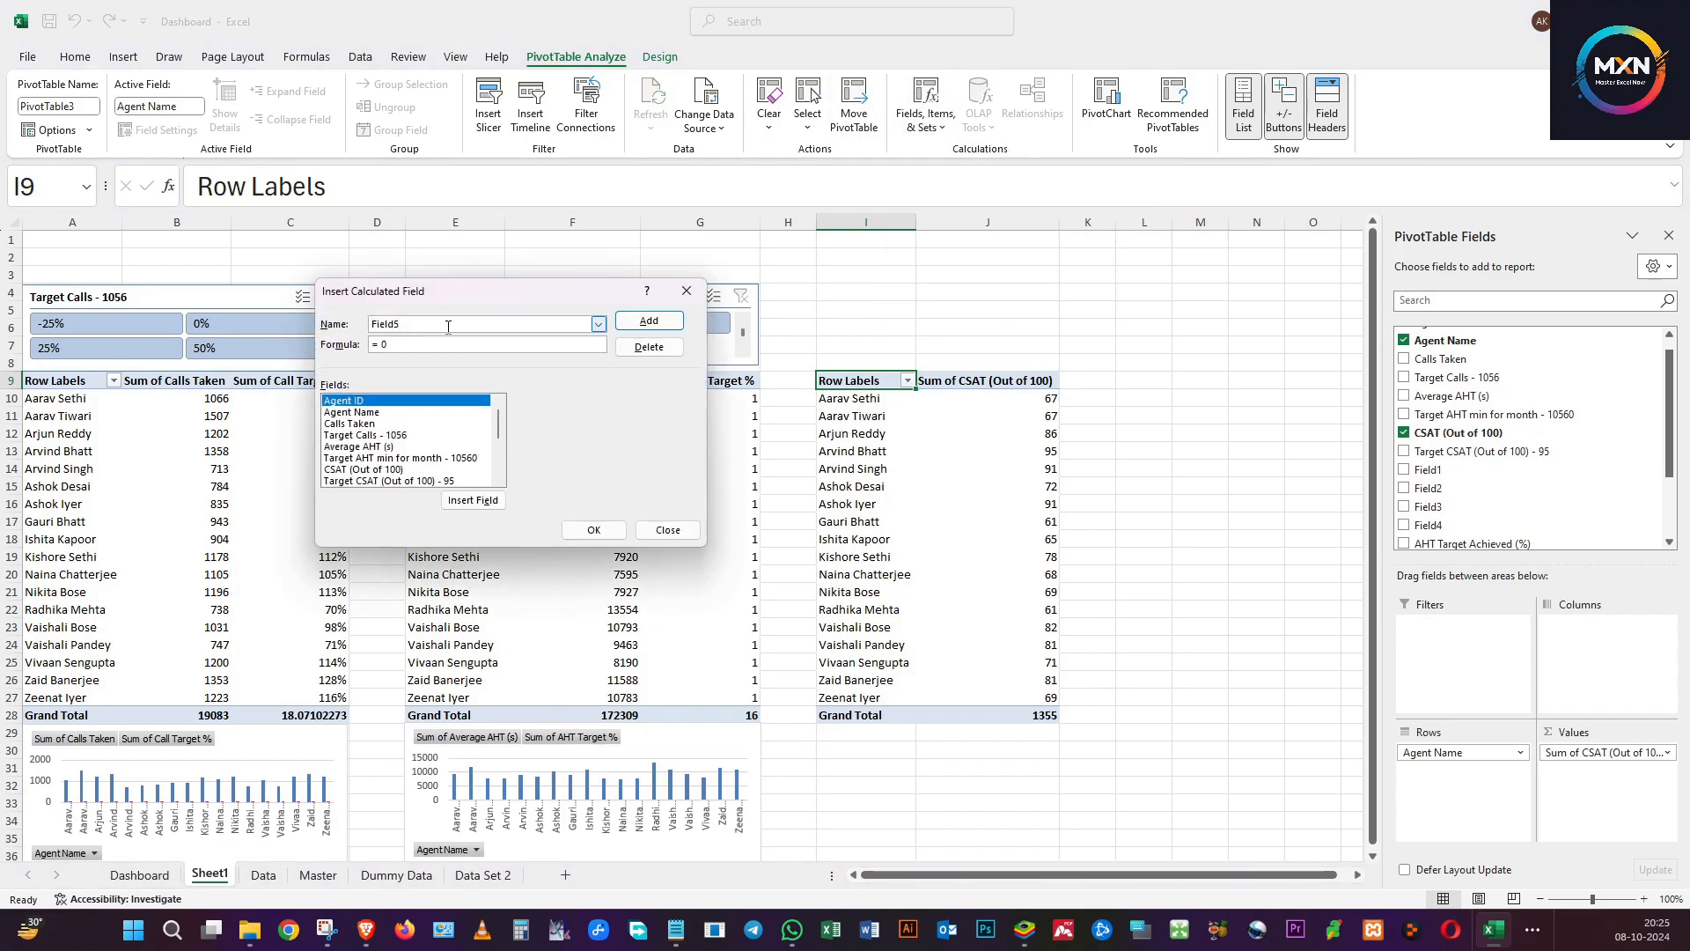
pyautogui.moveTo(423, 324); pyautogui.dragTo(360, 319)
pyautogui.write('CSAT Target%')
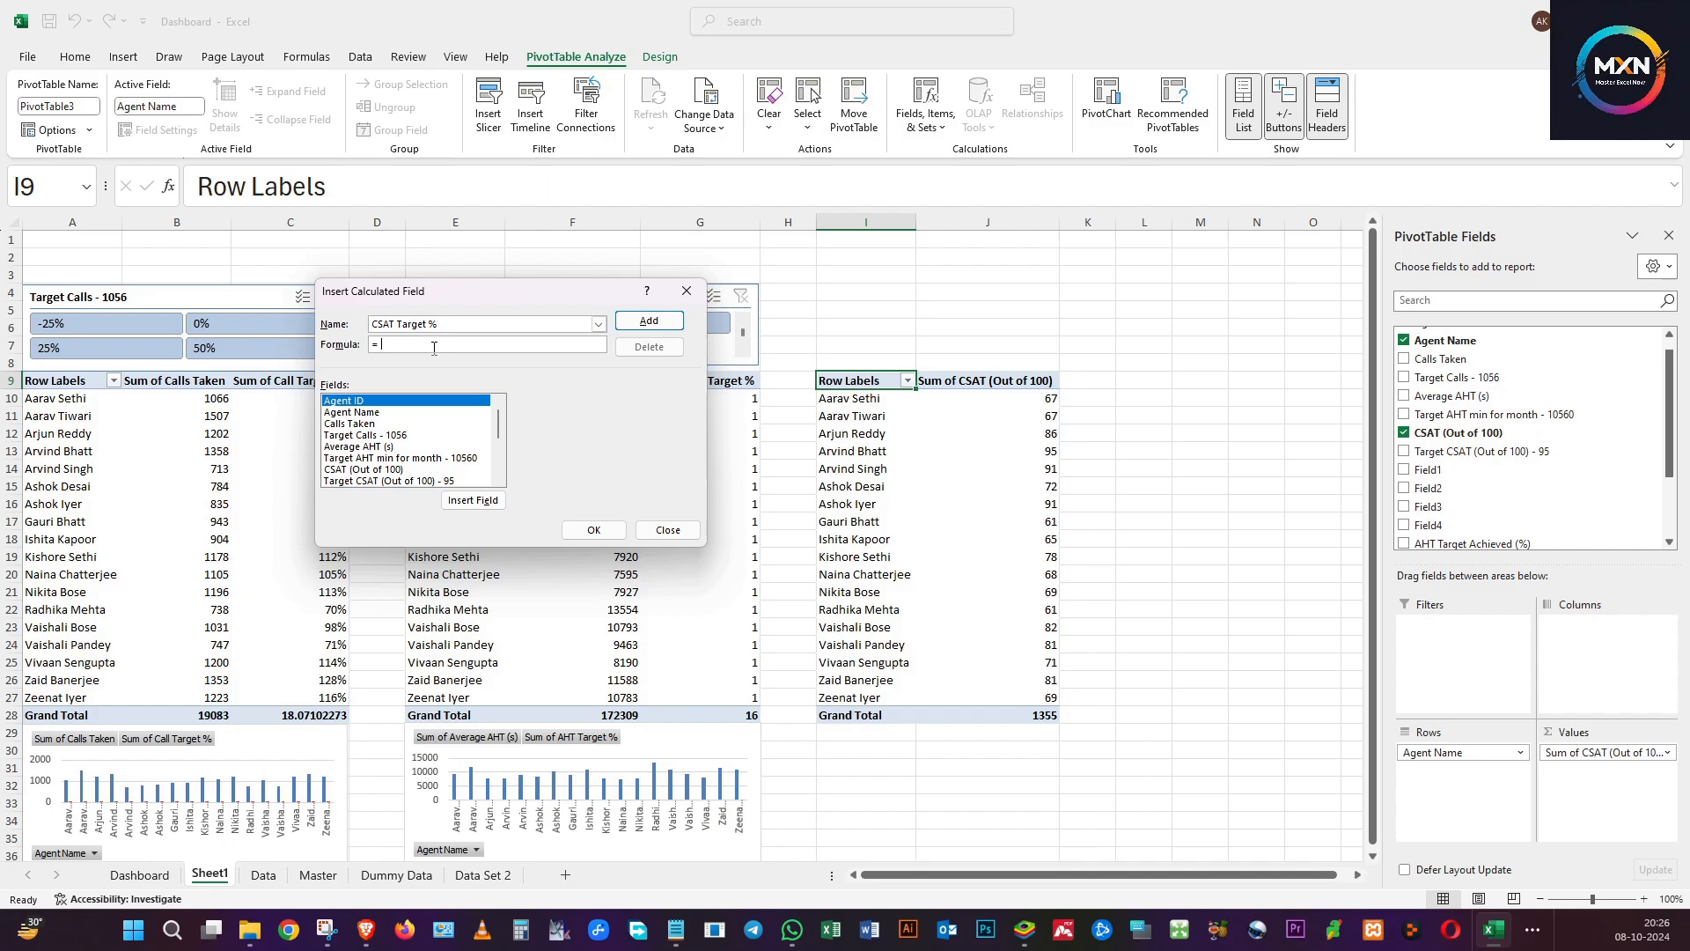
pyautogui.doubleClick(370, 471)
pyautogui.write('/95')
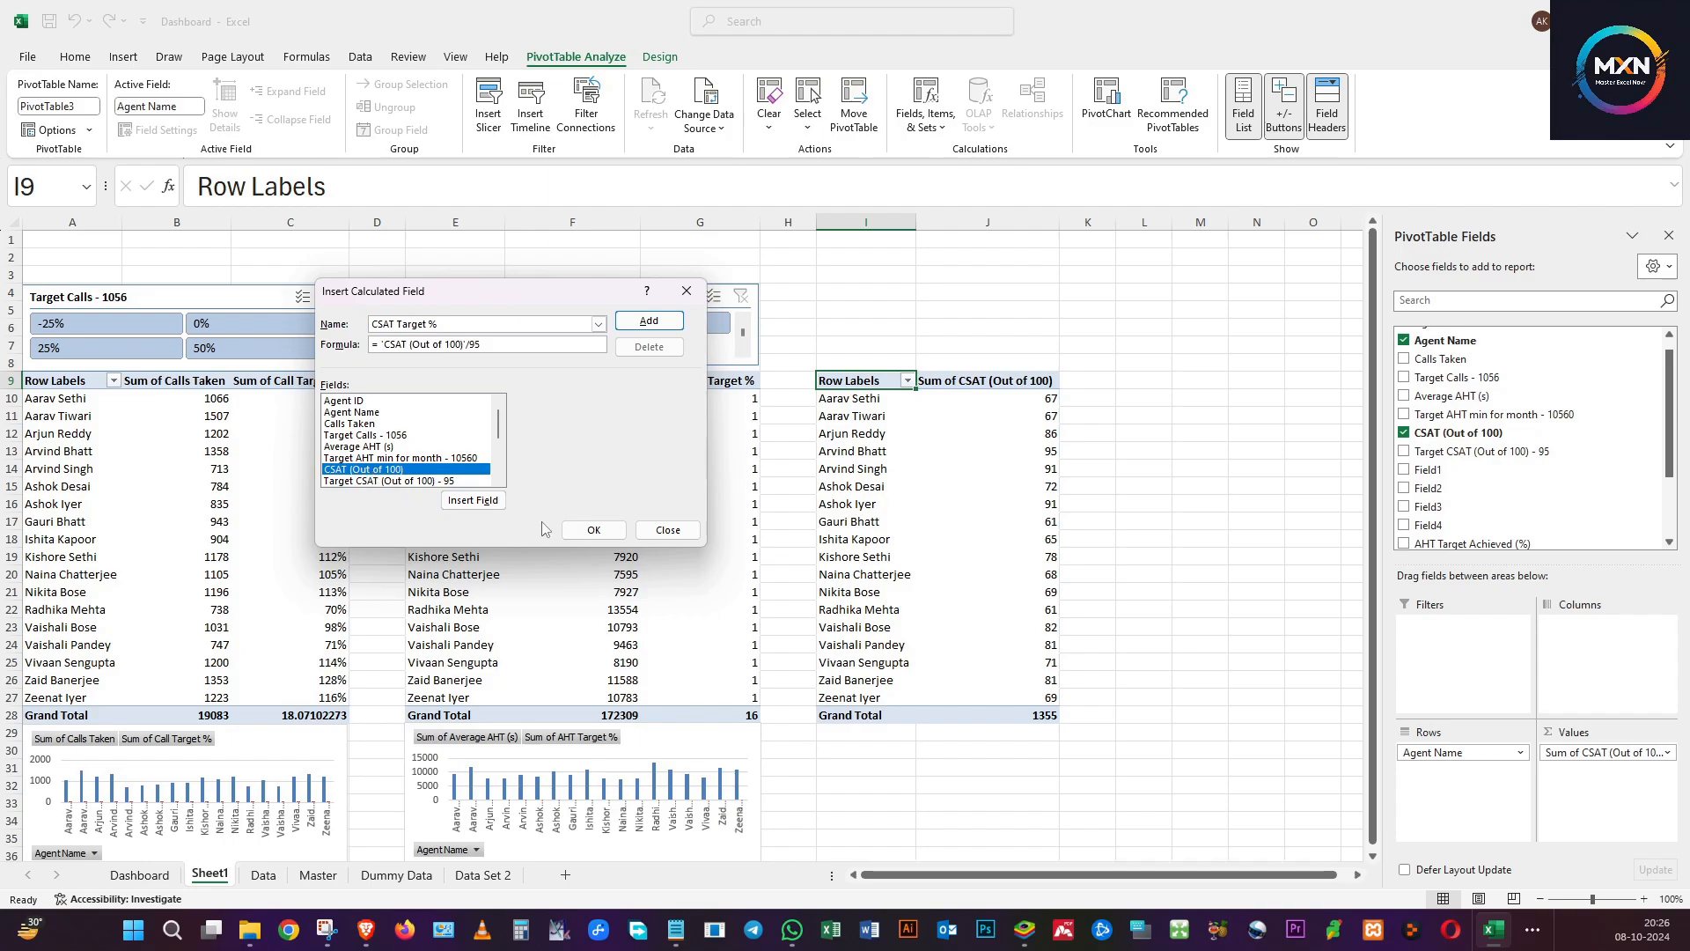
pyautogui.click(594, 529)
# Format the agents' AHT Target % values in G10:G27 and CSAT Target % values in K10:K27 as percentages.
pyautogui.moveTo(736, 401); pyautogui.dragTo(711, 702)
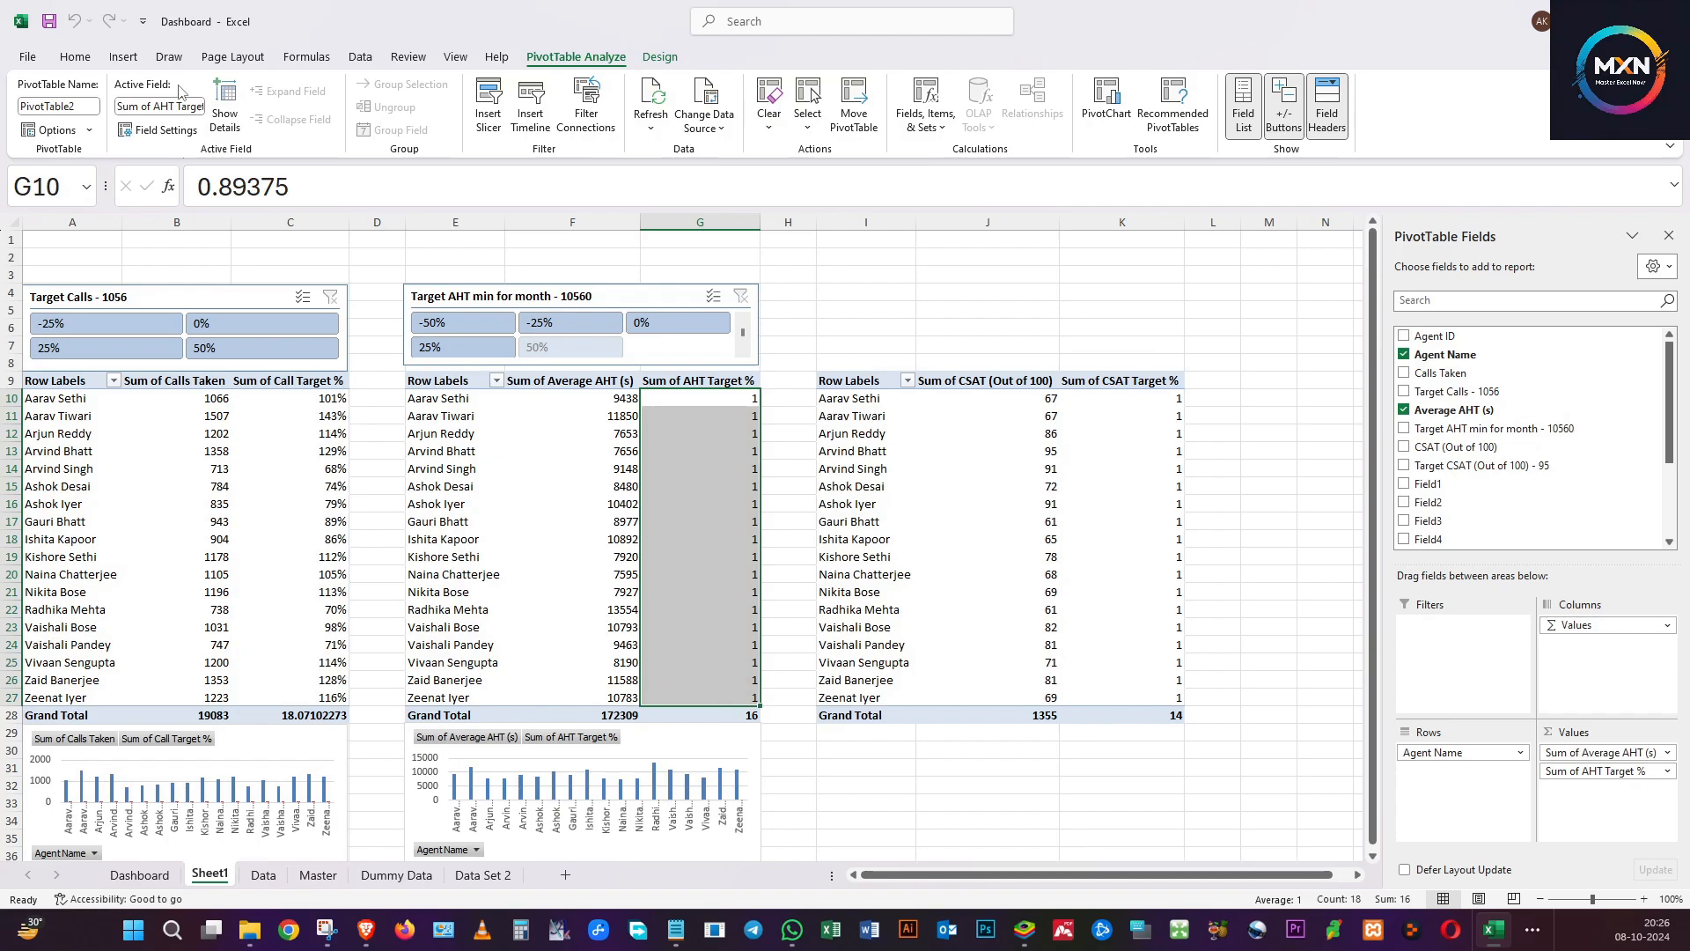
pyautogui.click(67, 58)
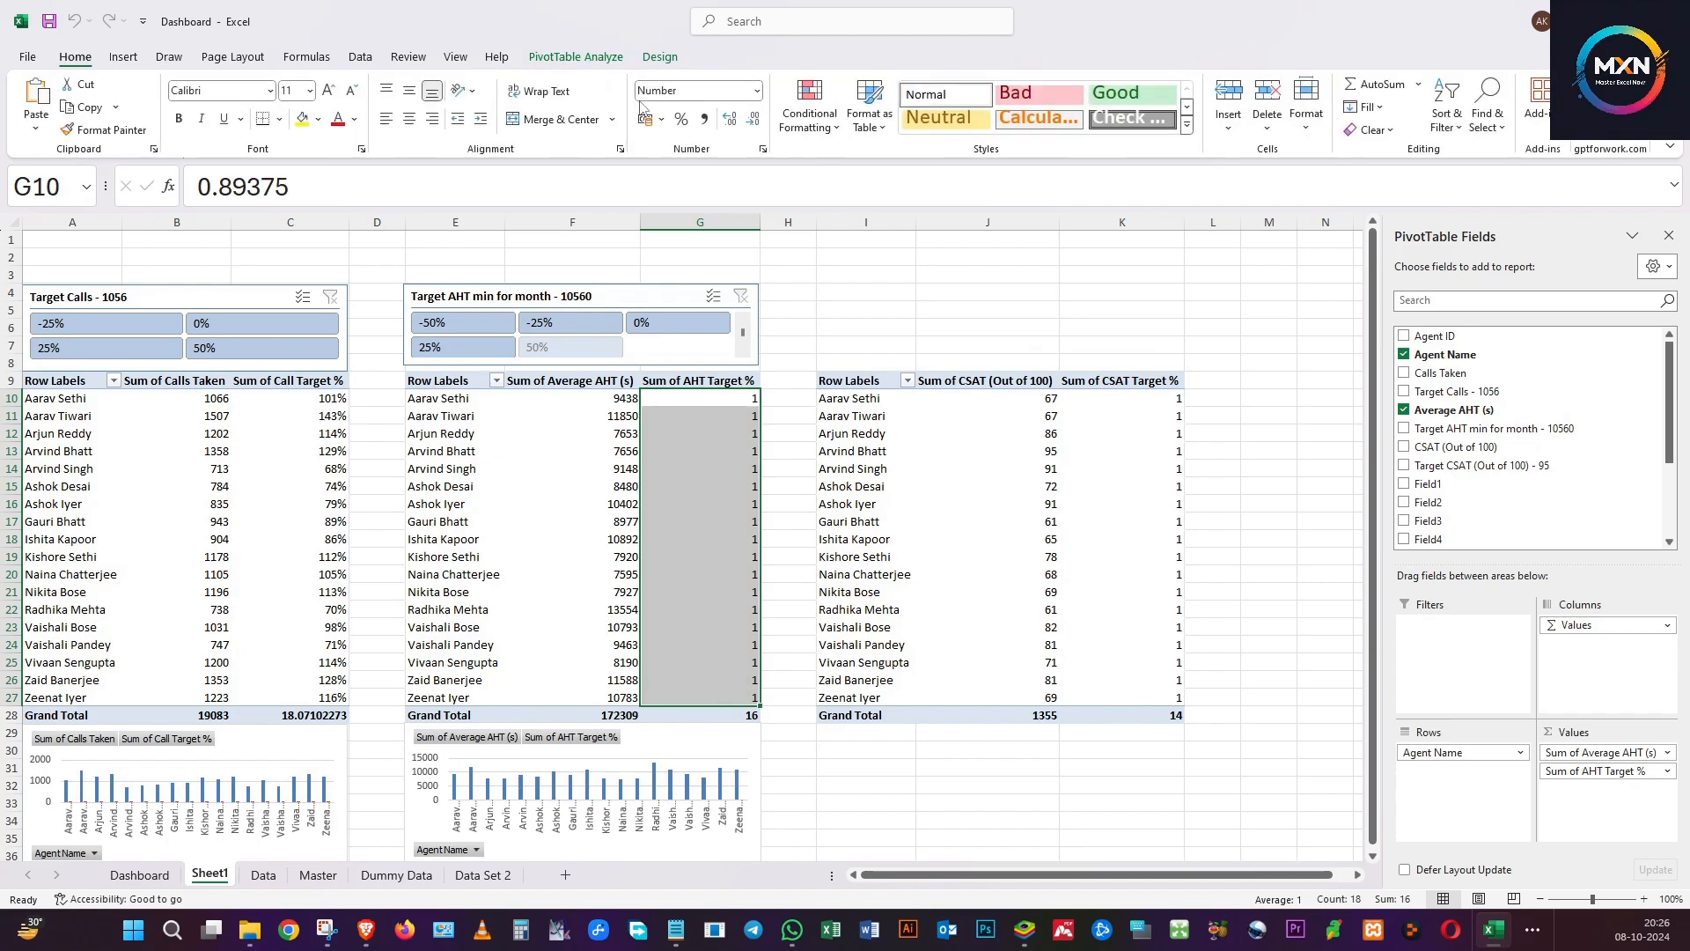
pyautogui.click(682, 119)
pyautogui.moveTo(1126, 404); pyautogui.dragTo(1144, 697)
pyautogui.click(684, 117)
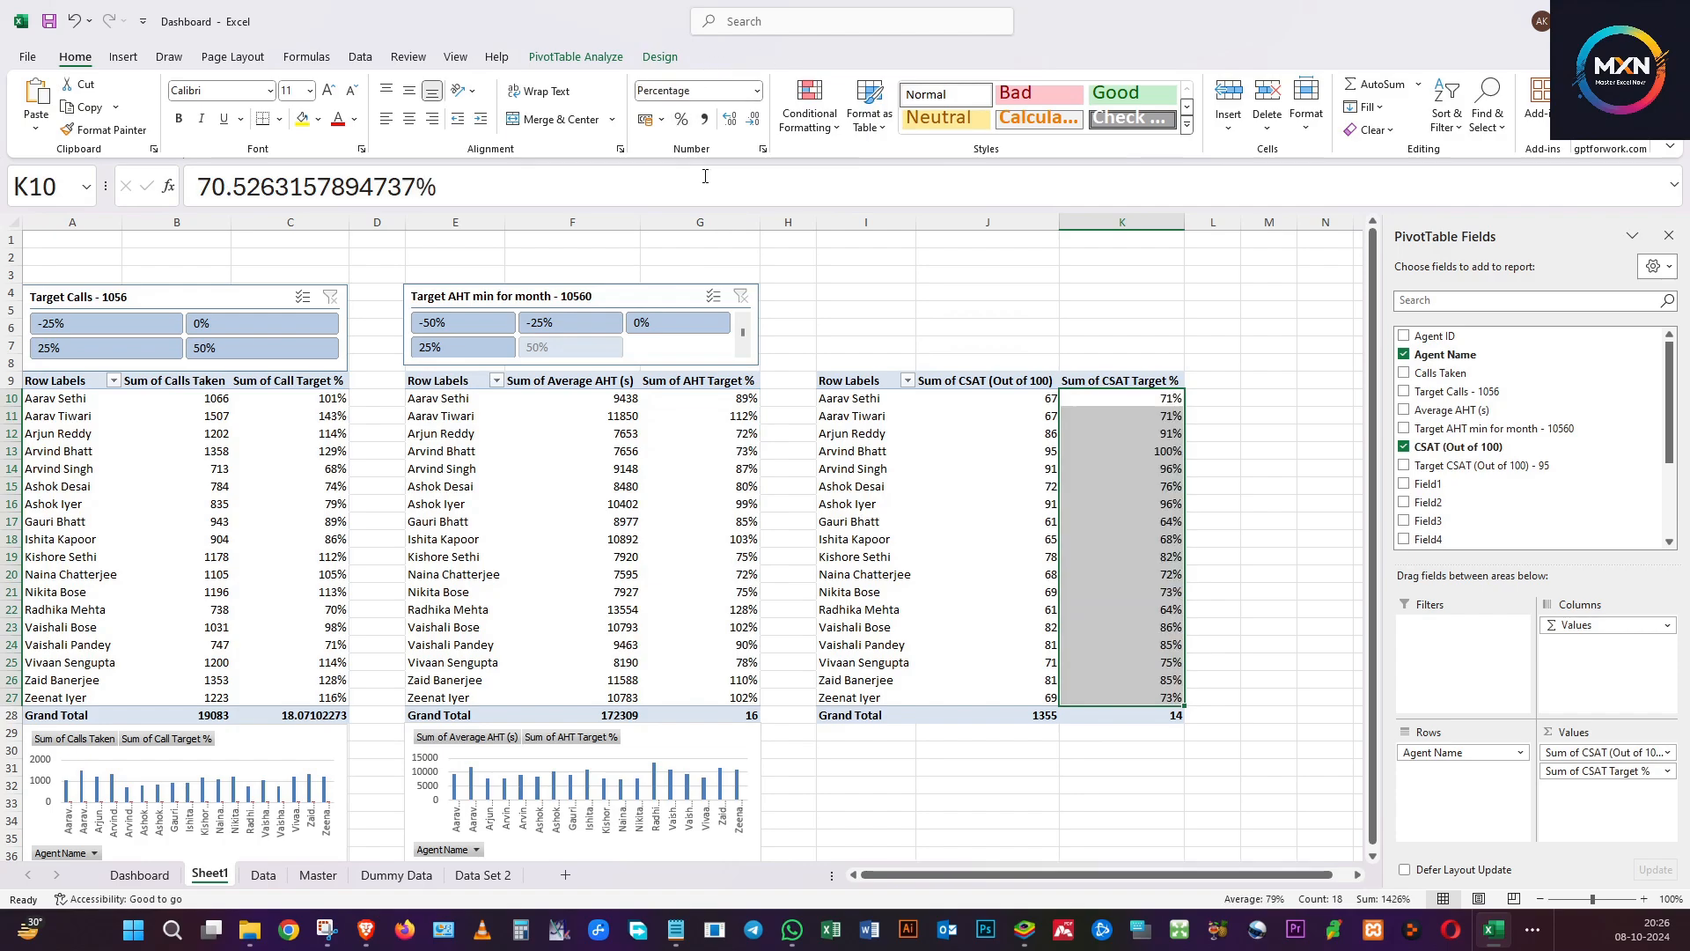
# Insert a slicer for Target CSAT (Out of 100) - 95 on the CSAT PivotTable and arrange its buttons in two columns.
pyautogui.click(912, 503)
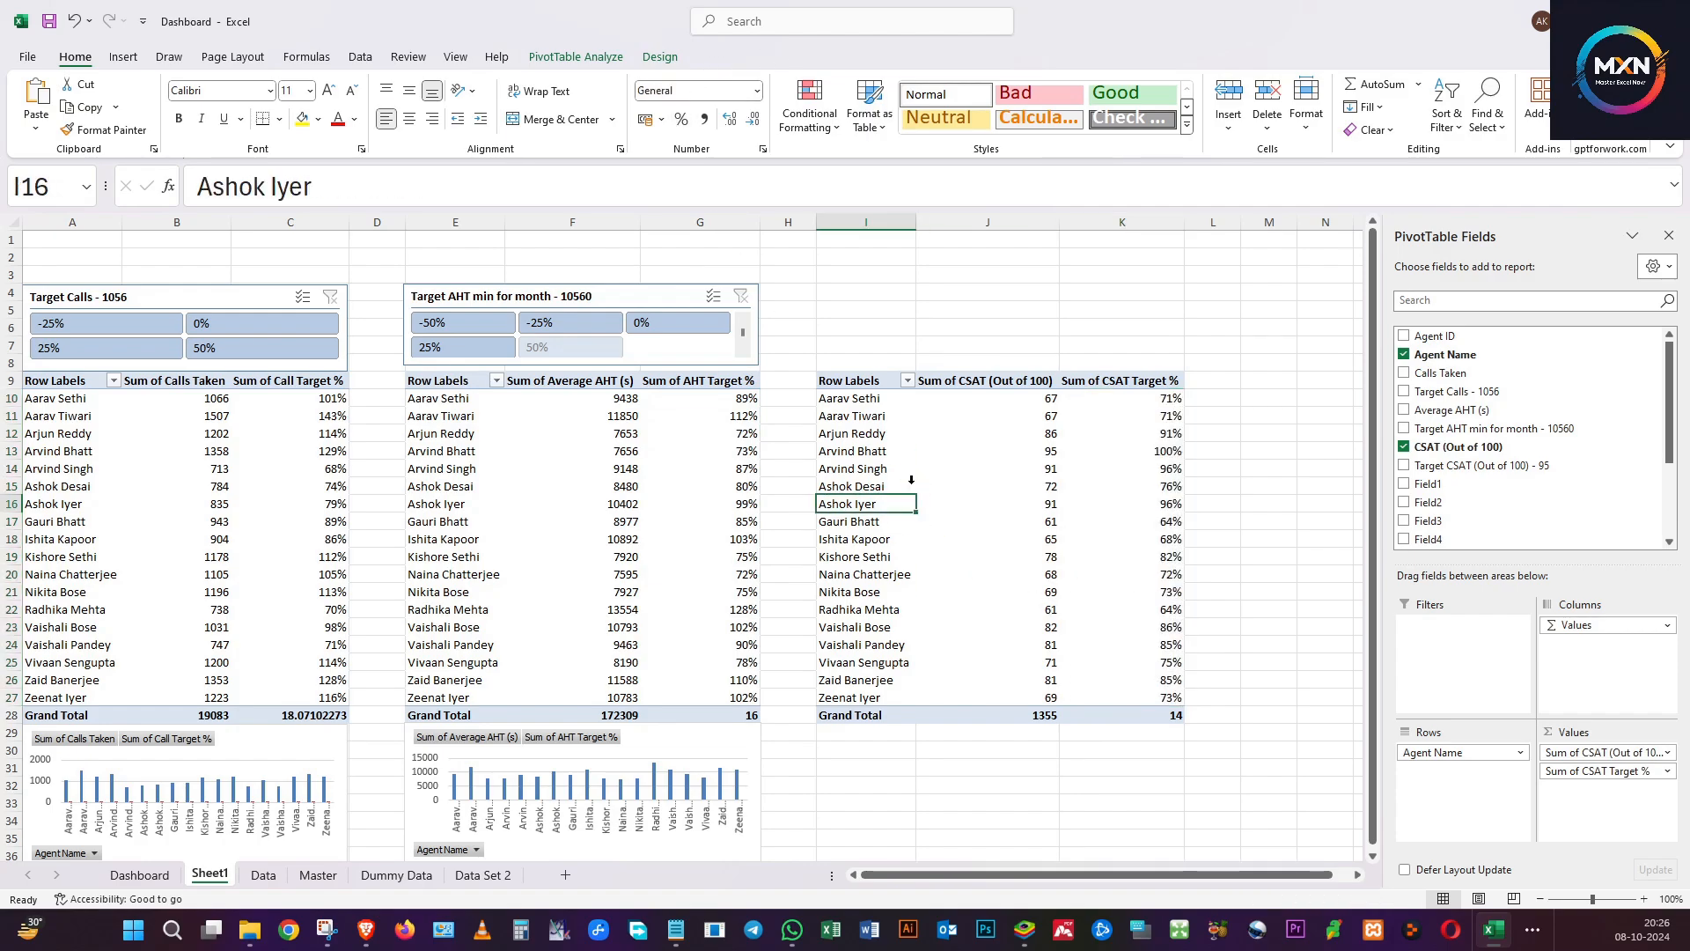
pyautogui.click(581, 58)
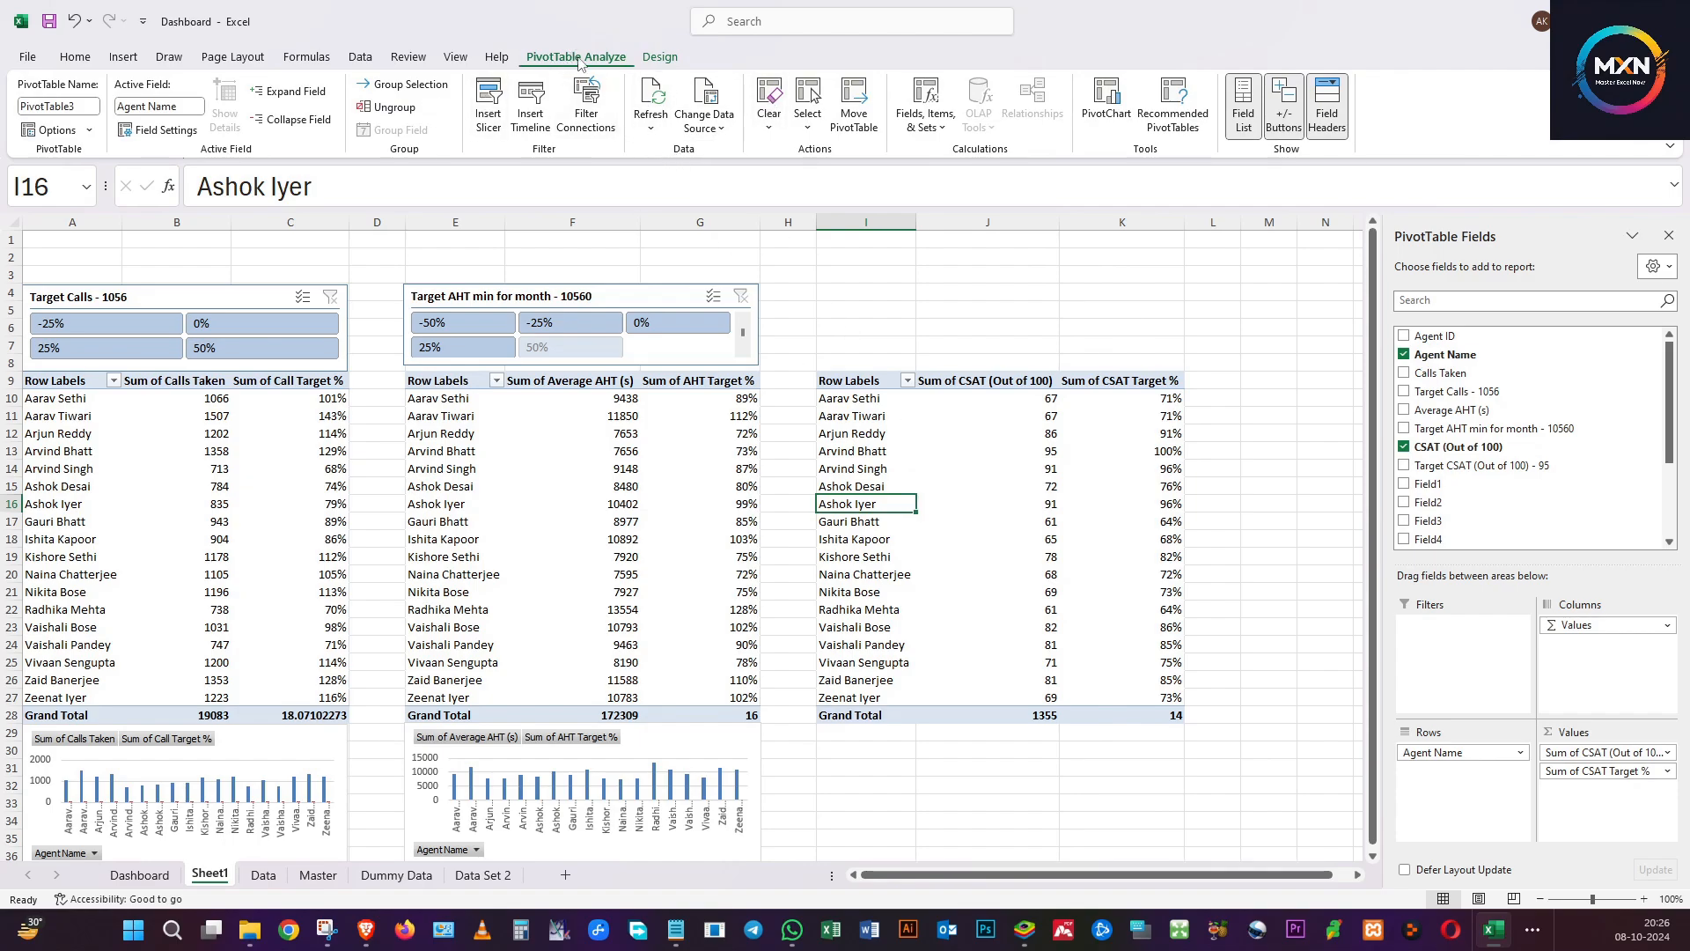
pyautogui.click(490, 97)
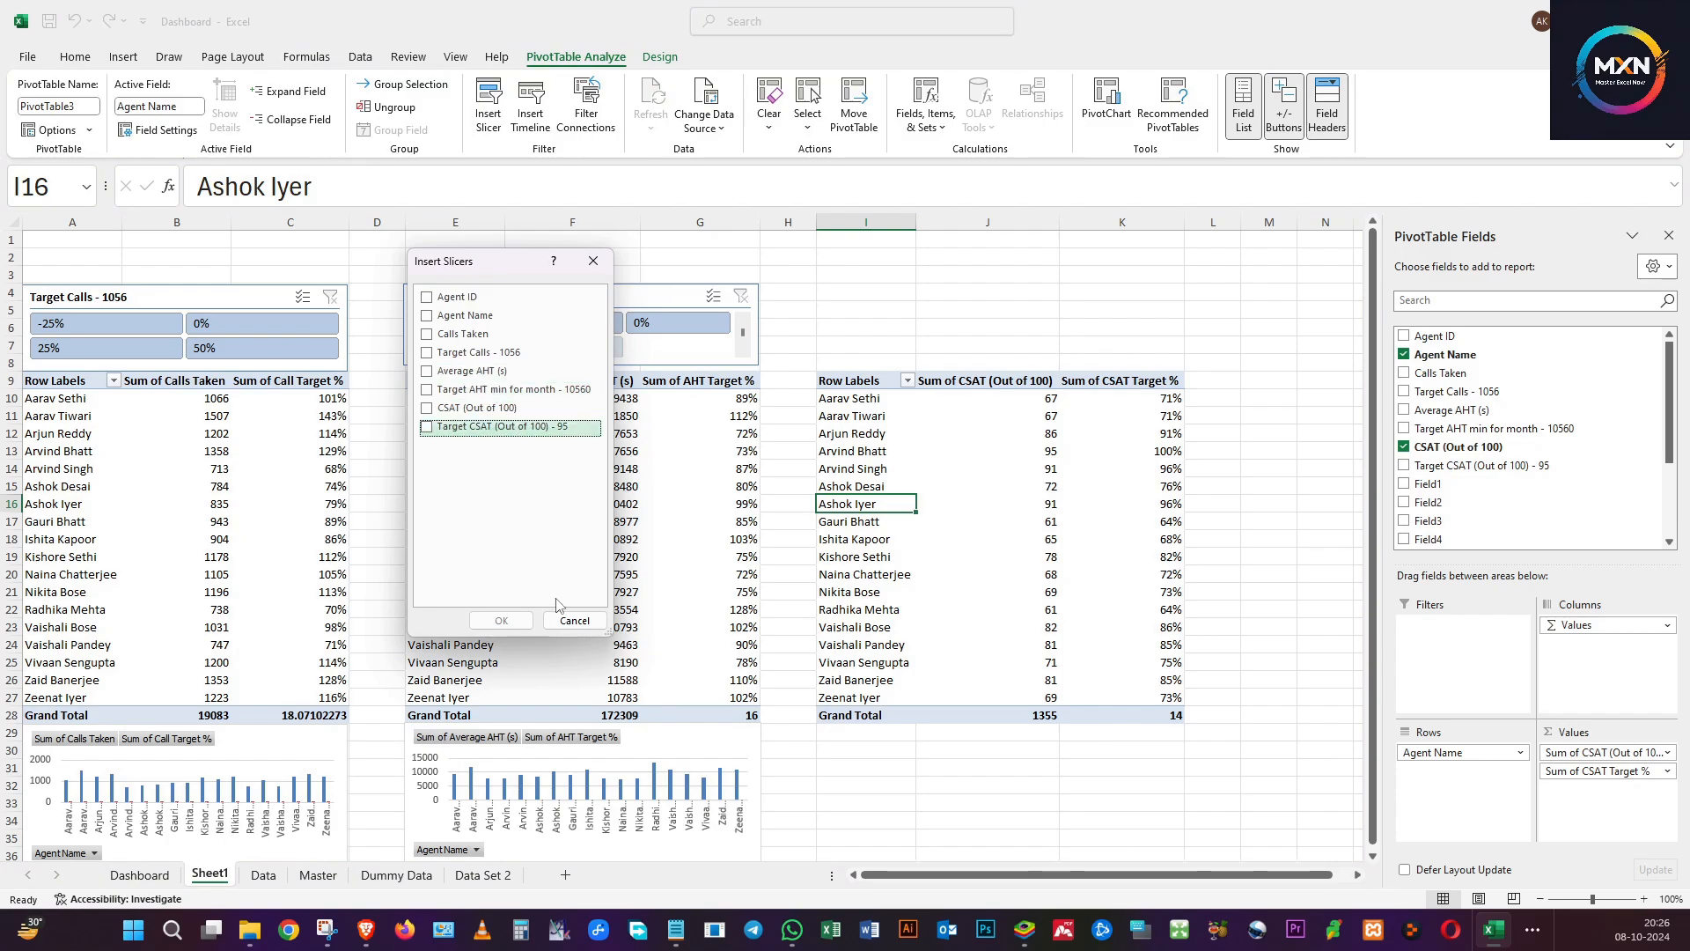
pyautogui.click(428, 428)
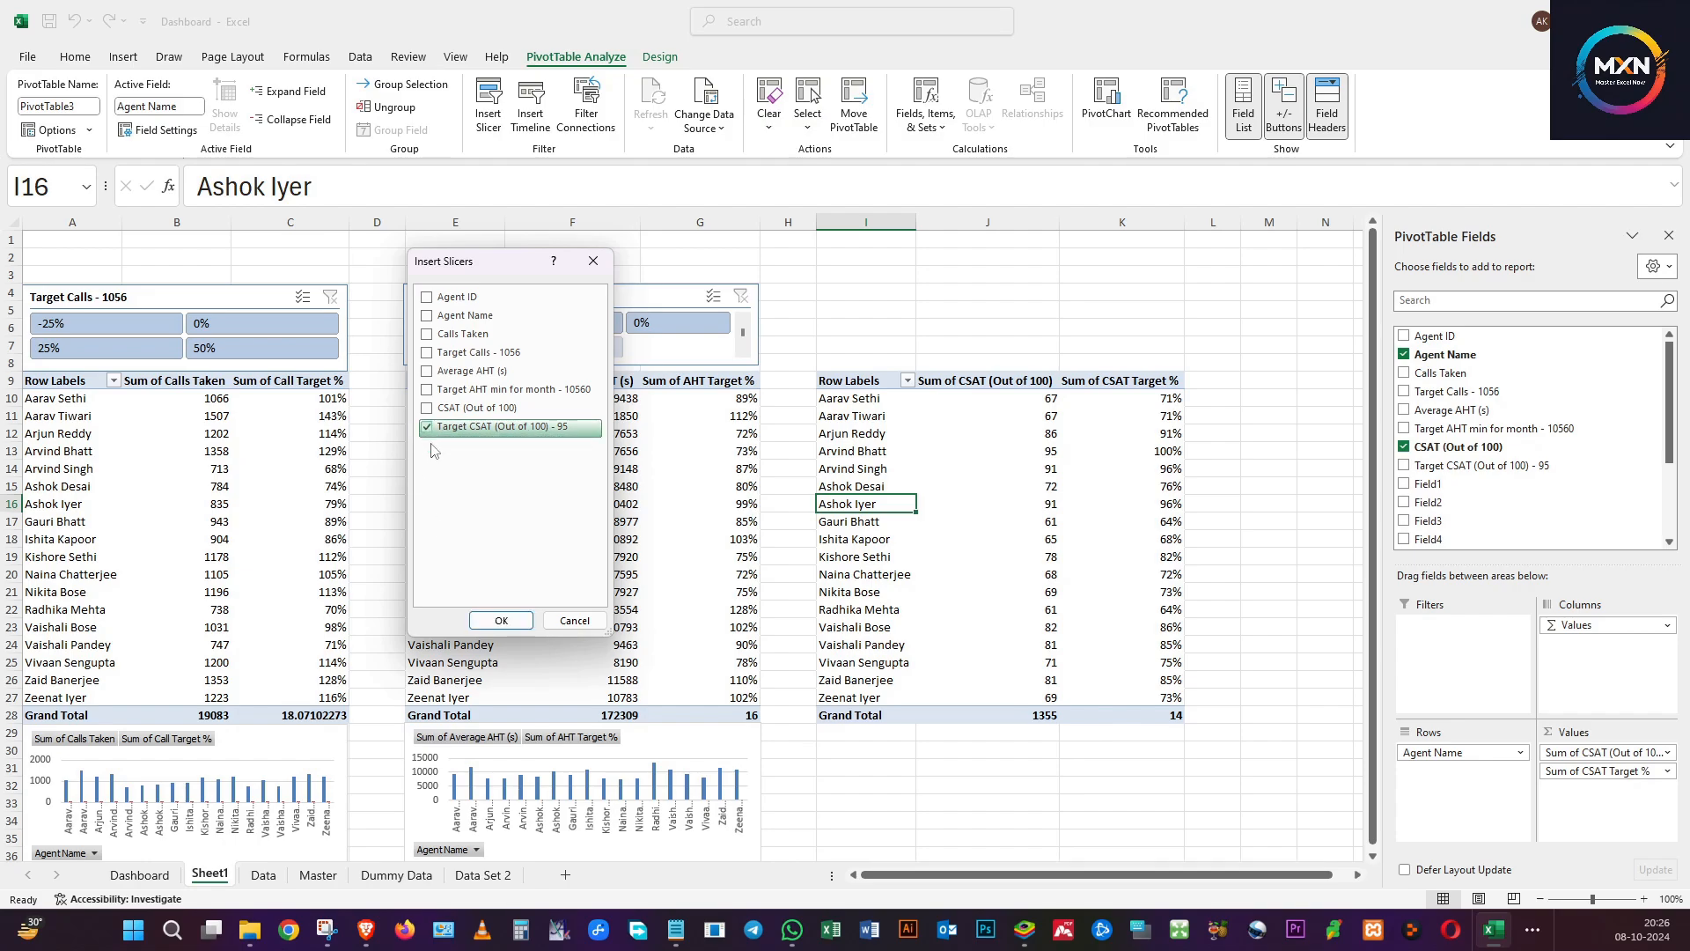
pyautogui.click(498, 619)
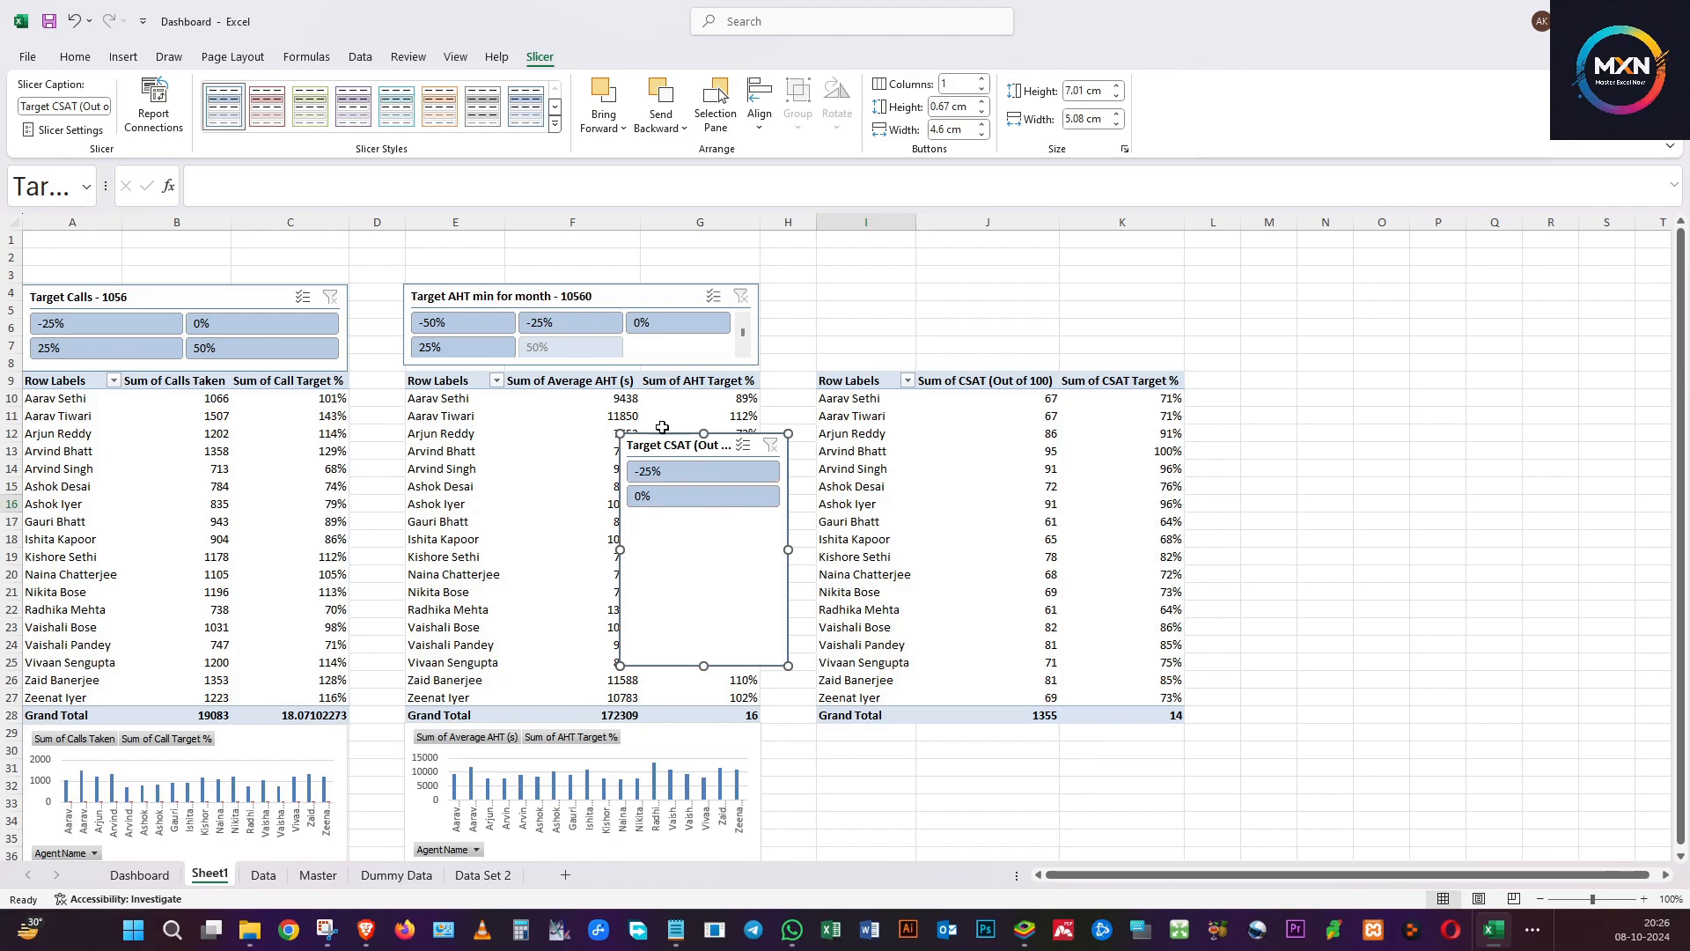
pyautogui.click(984, 80)
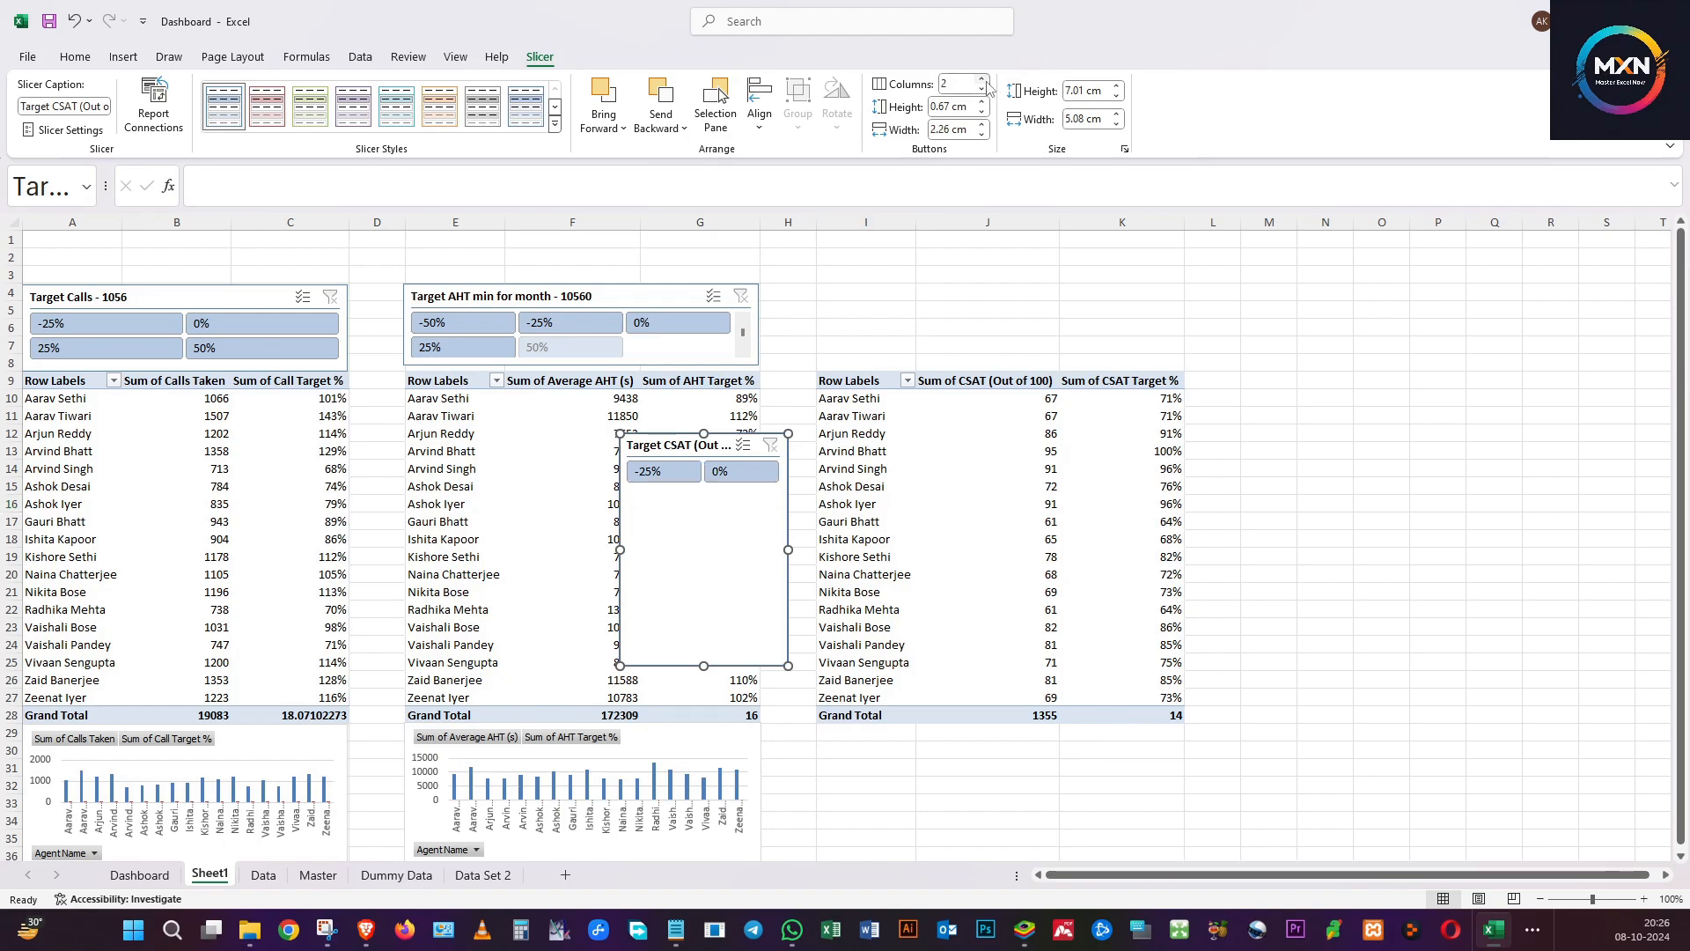
# Fit the Target CSAT slicer directly above the CSAT PivotTable across columns I to K, about 2.51 cm high and 11.06 cm wide.
pyautogui.moveTo(700, 666); pyautogui.dragTo(875, 300)
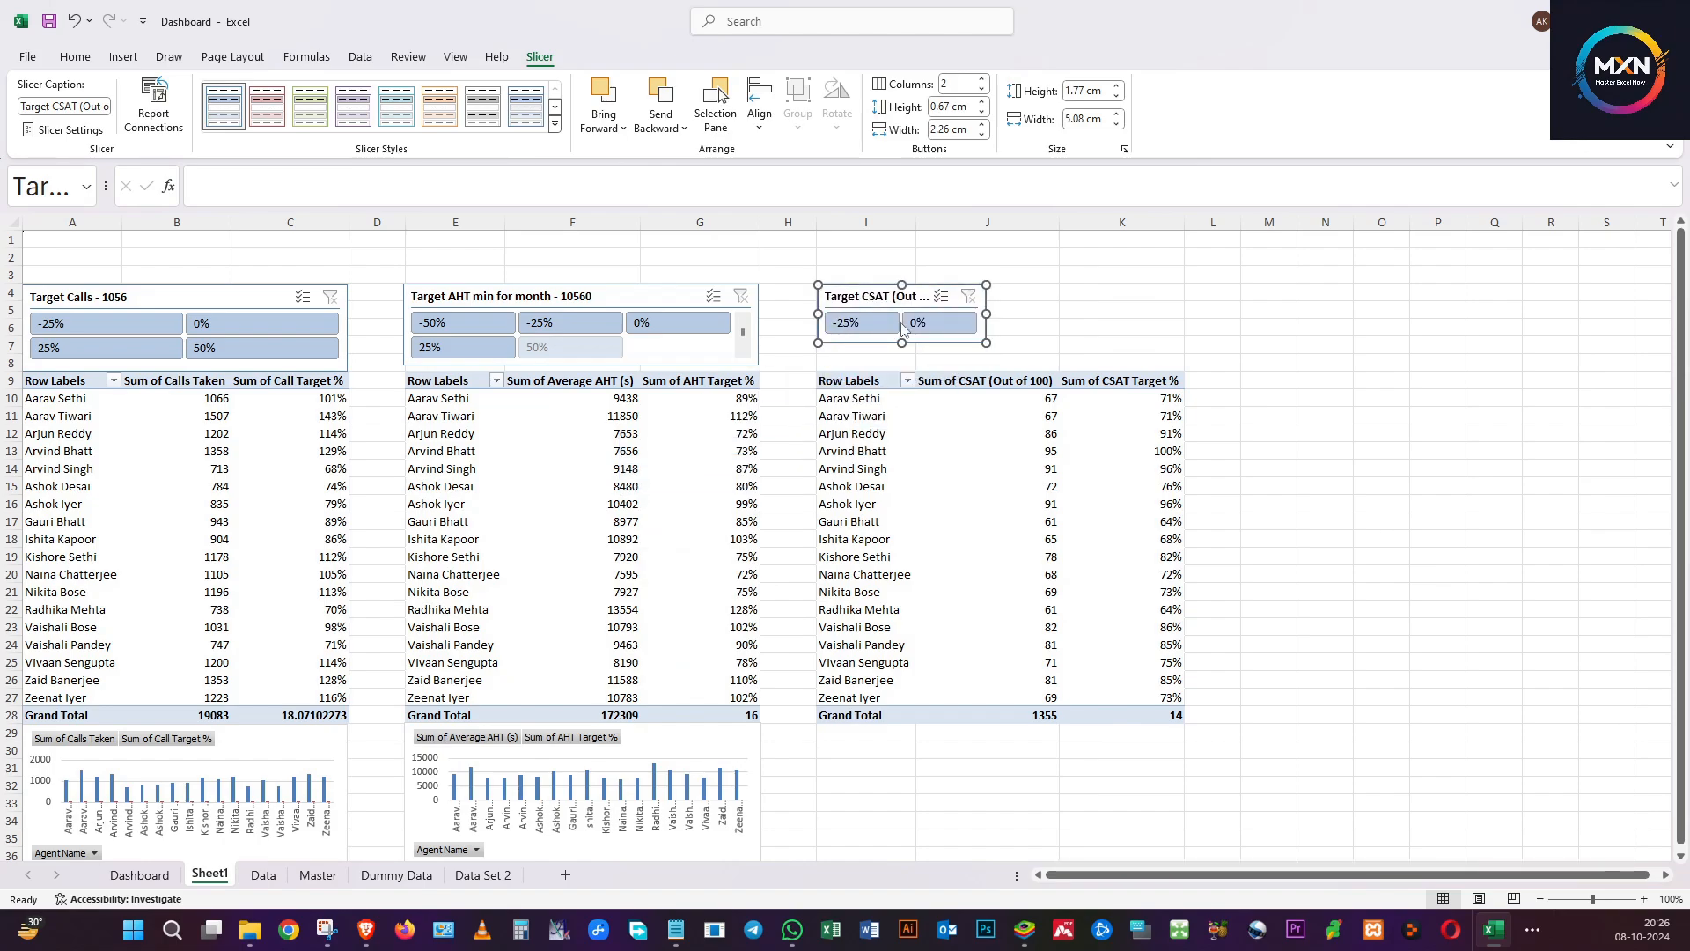
pyautogui.moveTo(986, 314); pyautogui.dragTo(1185, 311)
pyautogui.moveTo(1000, 345); pyautogui.dragTo(1002, 368)
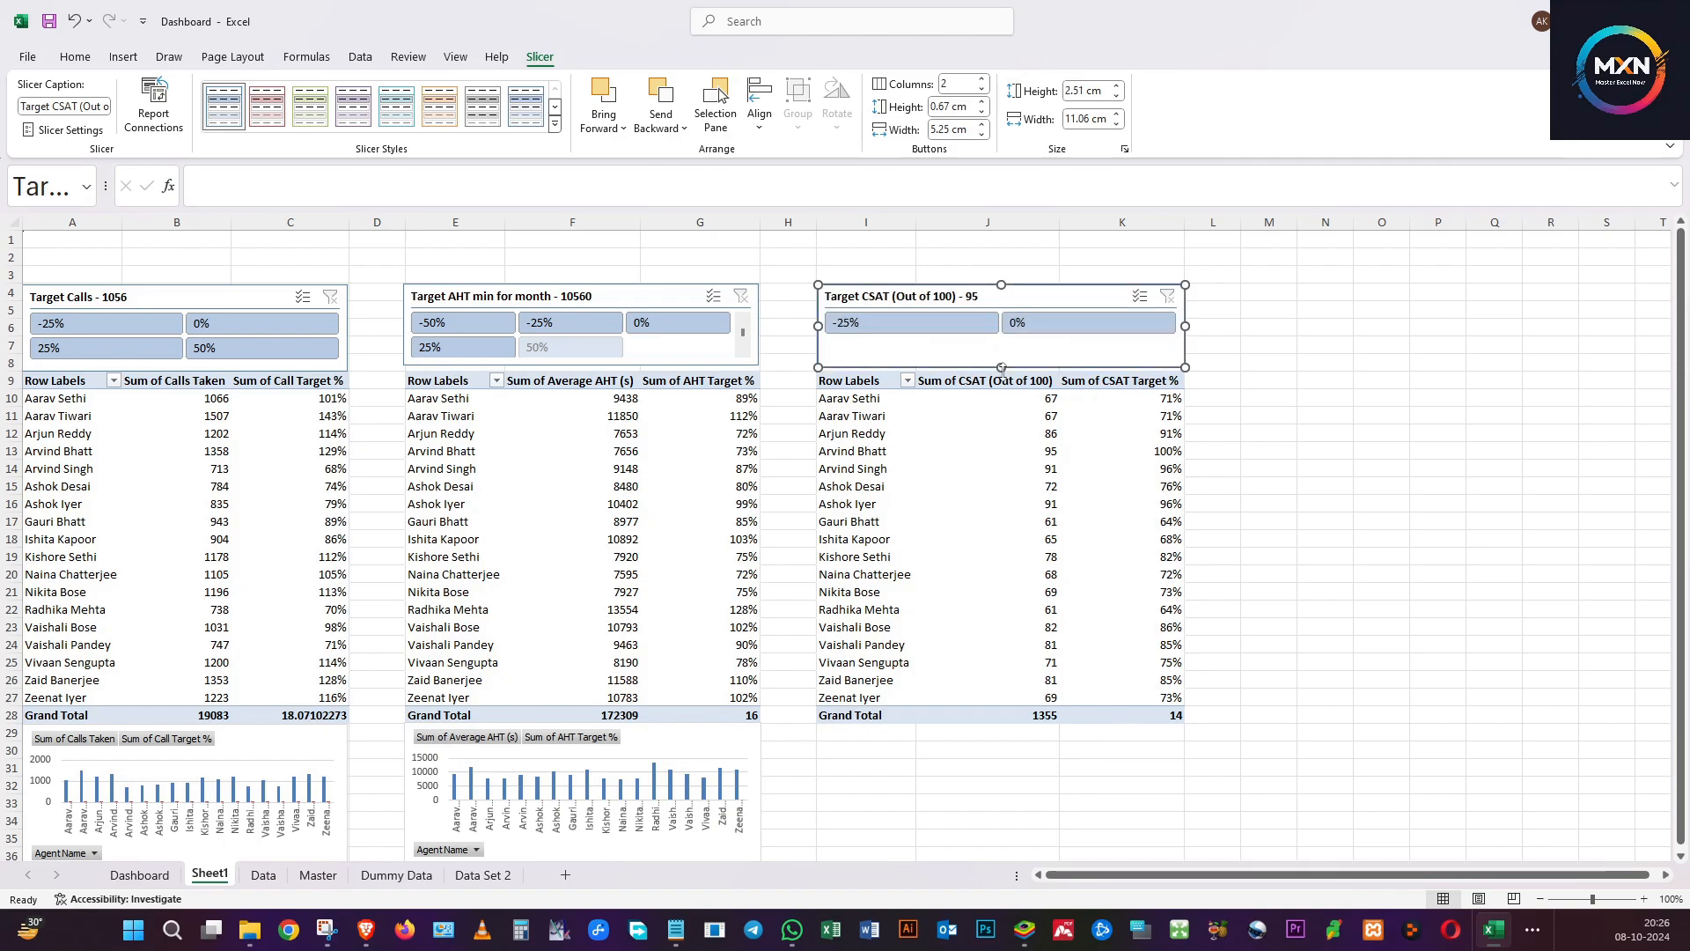
# Insert a clustered column PivotChart from the CSAT PivotTable.
pyautogui.click(986, 535)
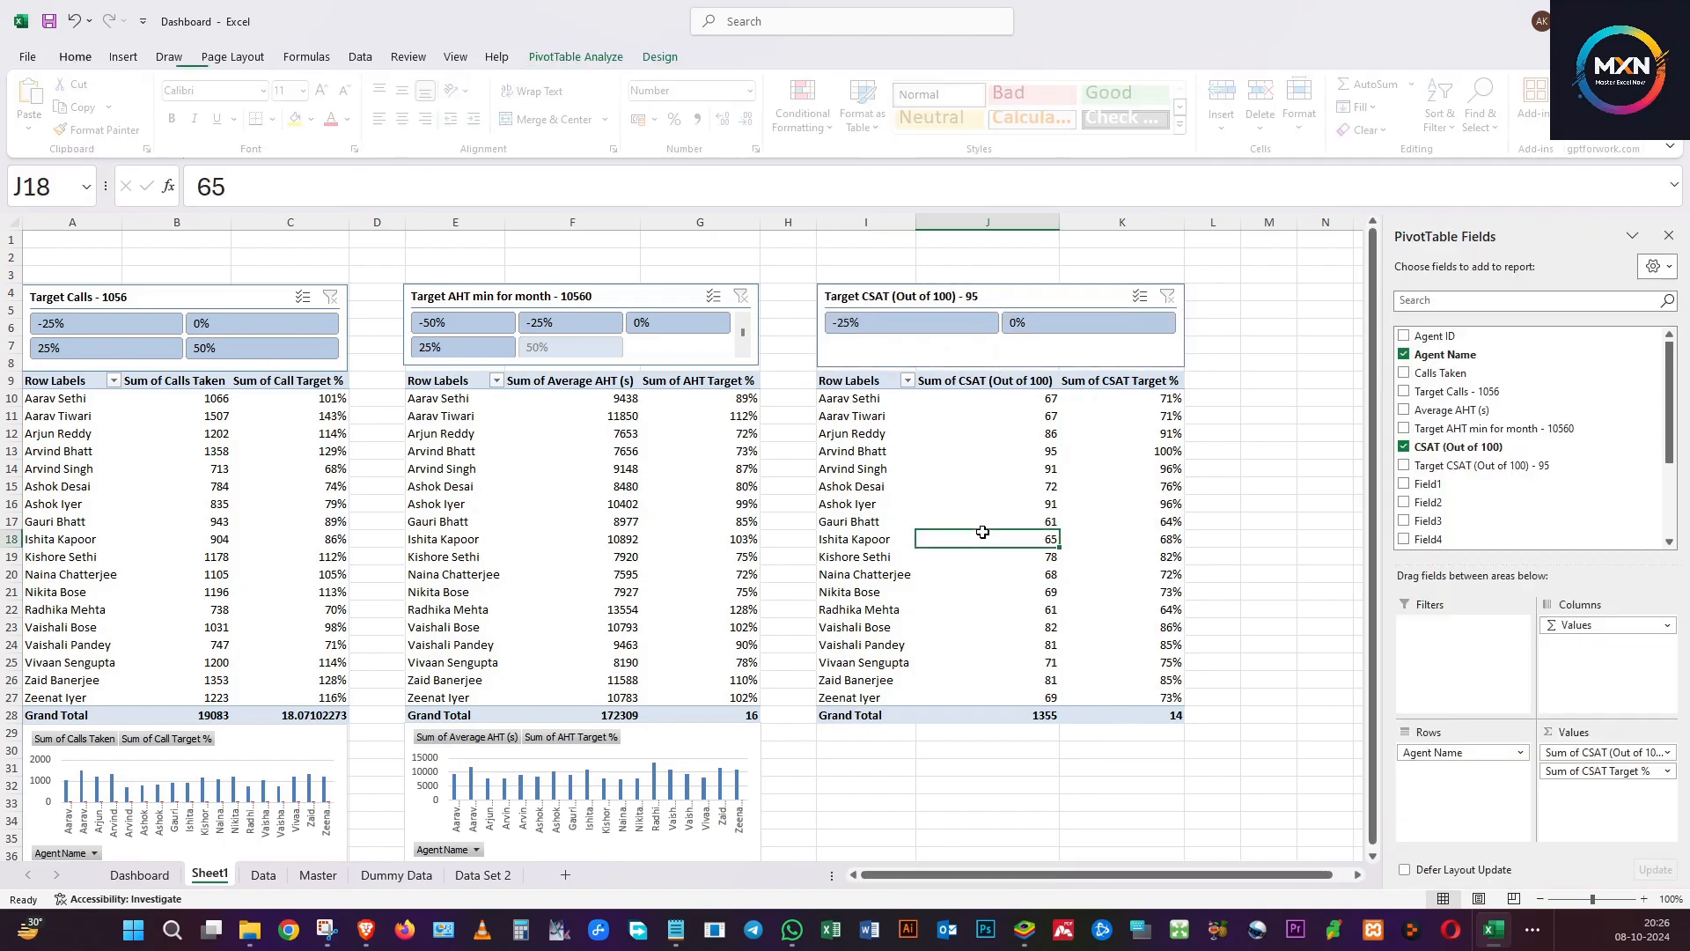
pyautogui.click(123, 58)
pyautogui.click(456, 110)
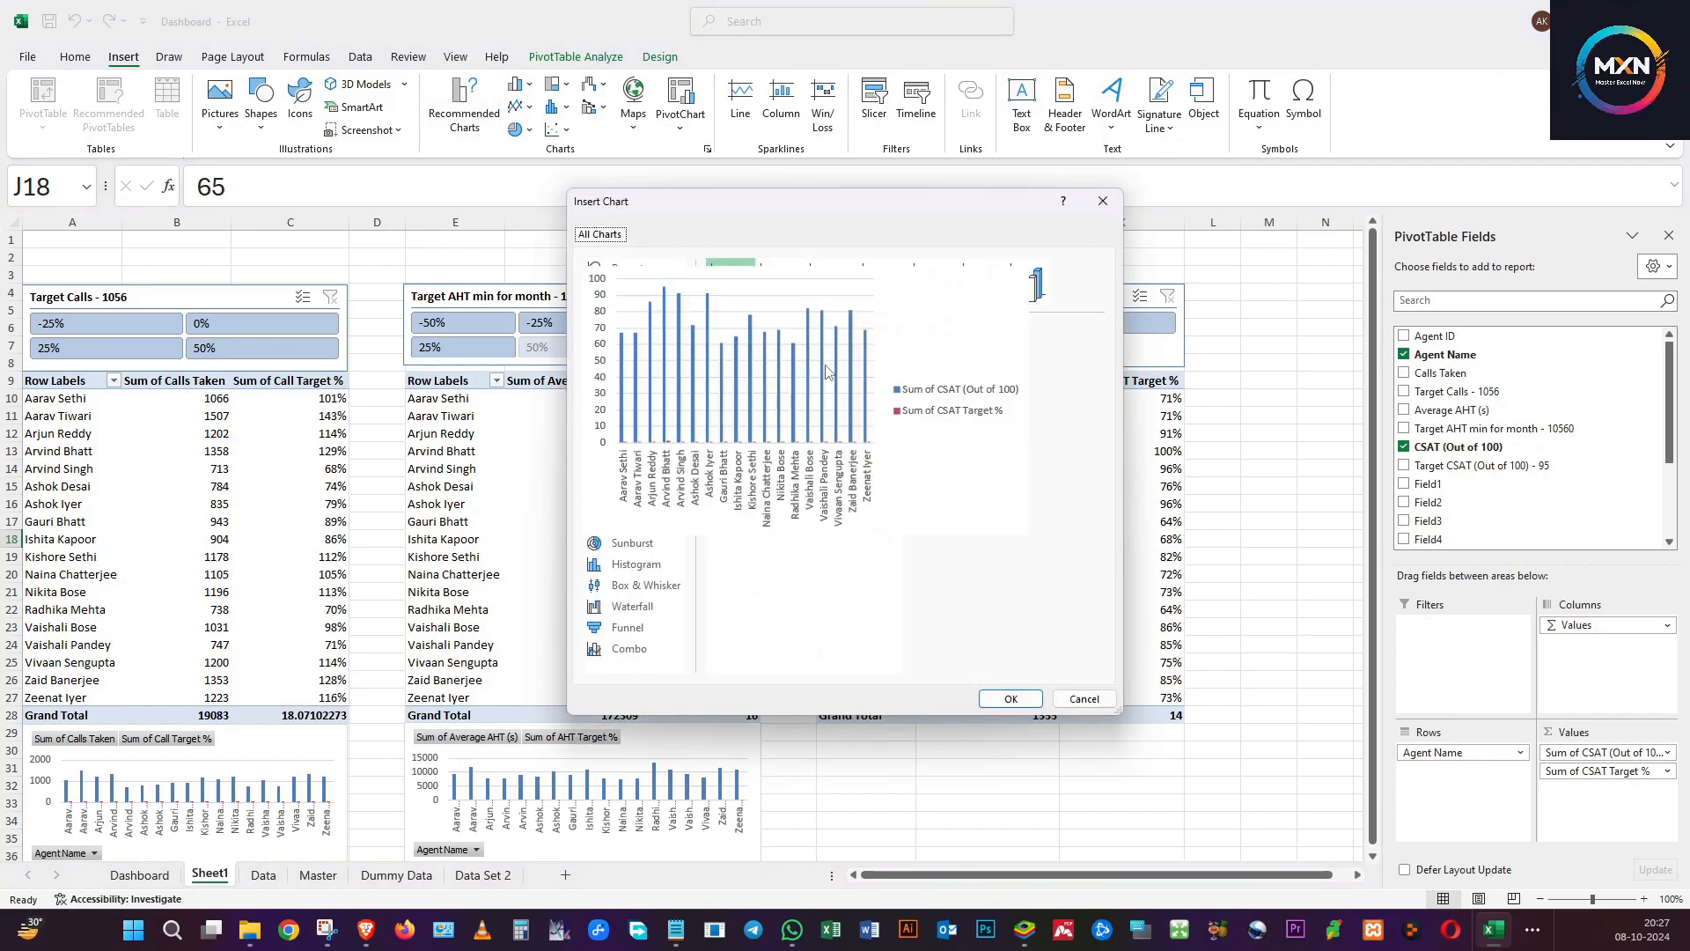
pyautogui.click(1020, 697)
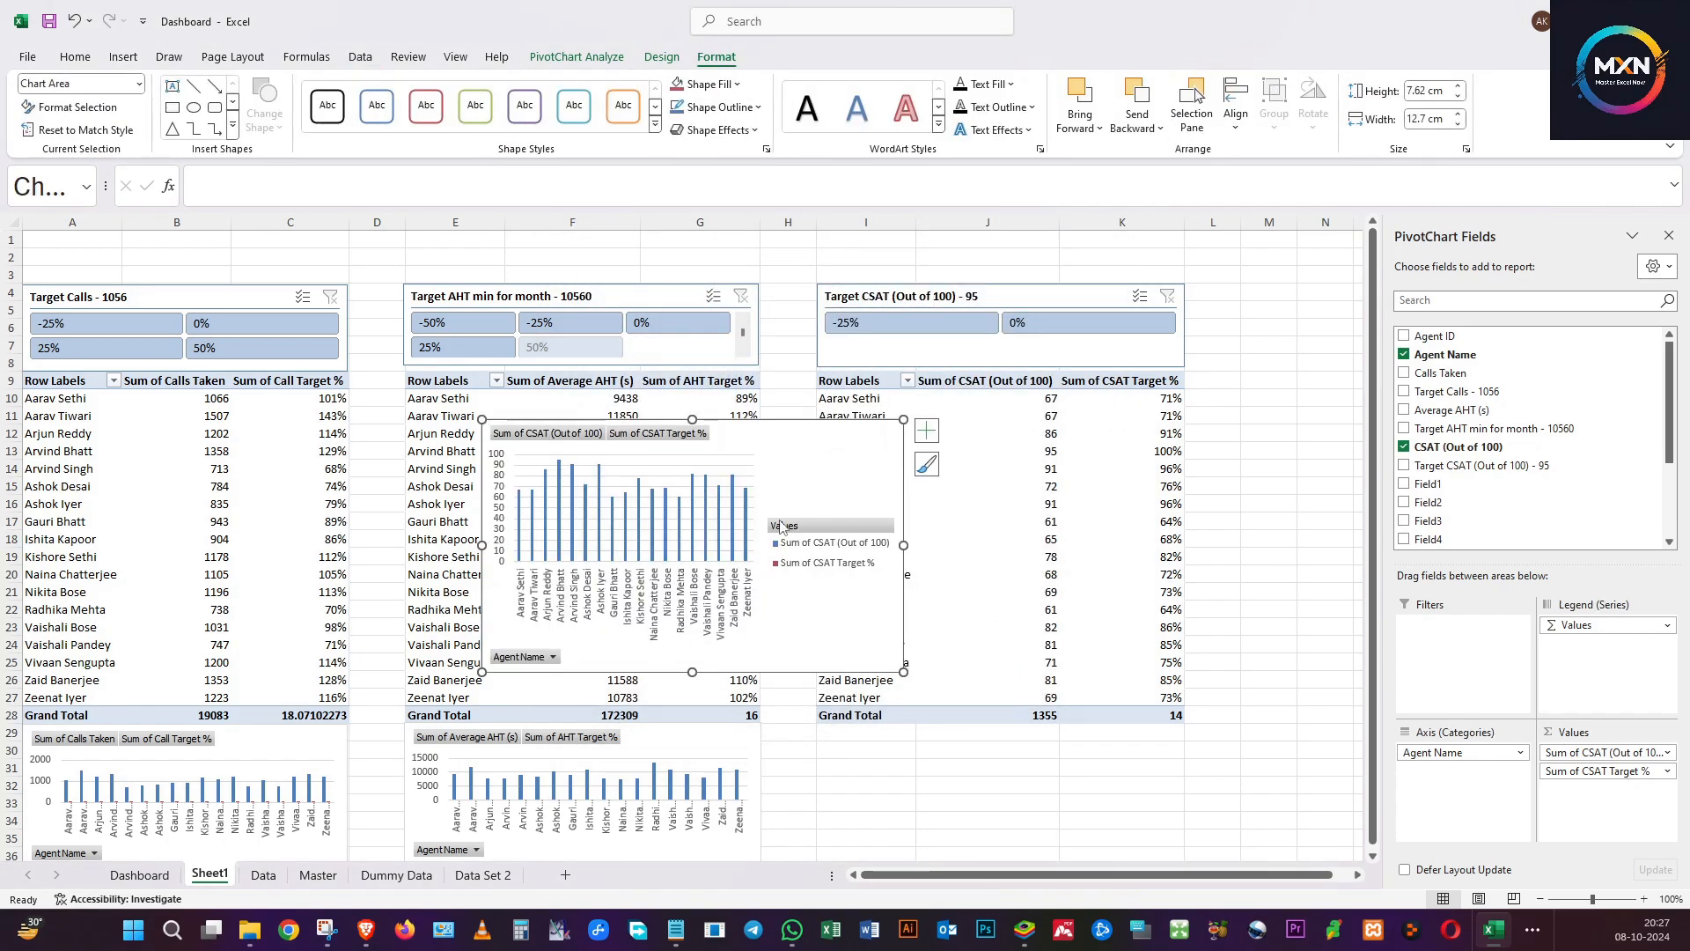
# Remove the CSAT chart's legend and fit the chart directly below the CSAT PivotTable across columns I to K, about 4.15 cm high and 11.03 cm wide.
pyautogui.click(825, 528)
pyautogui.click(852, 567)
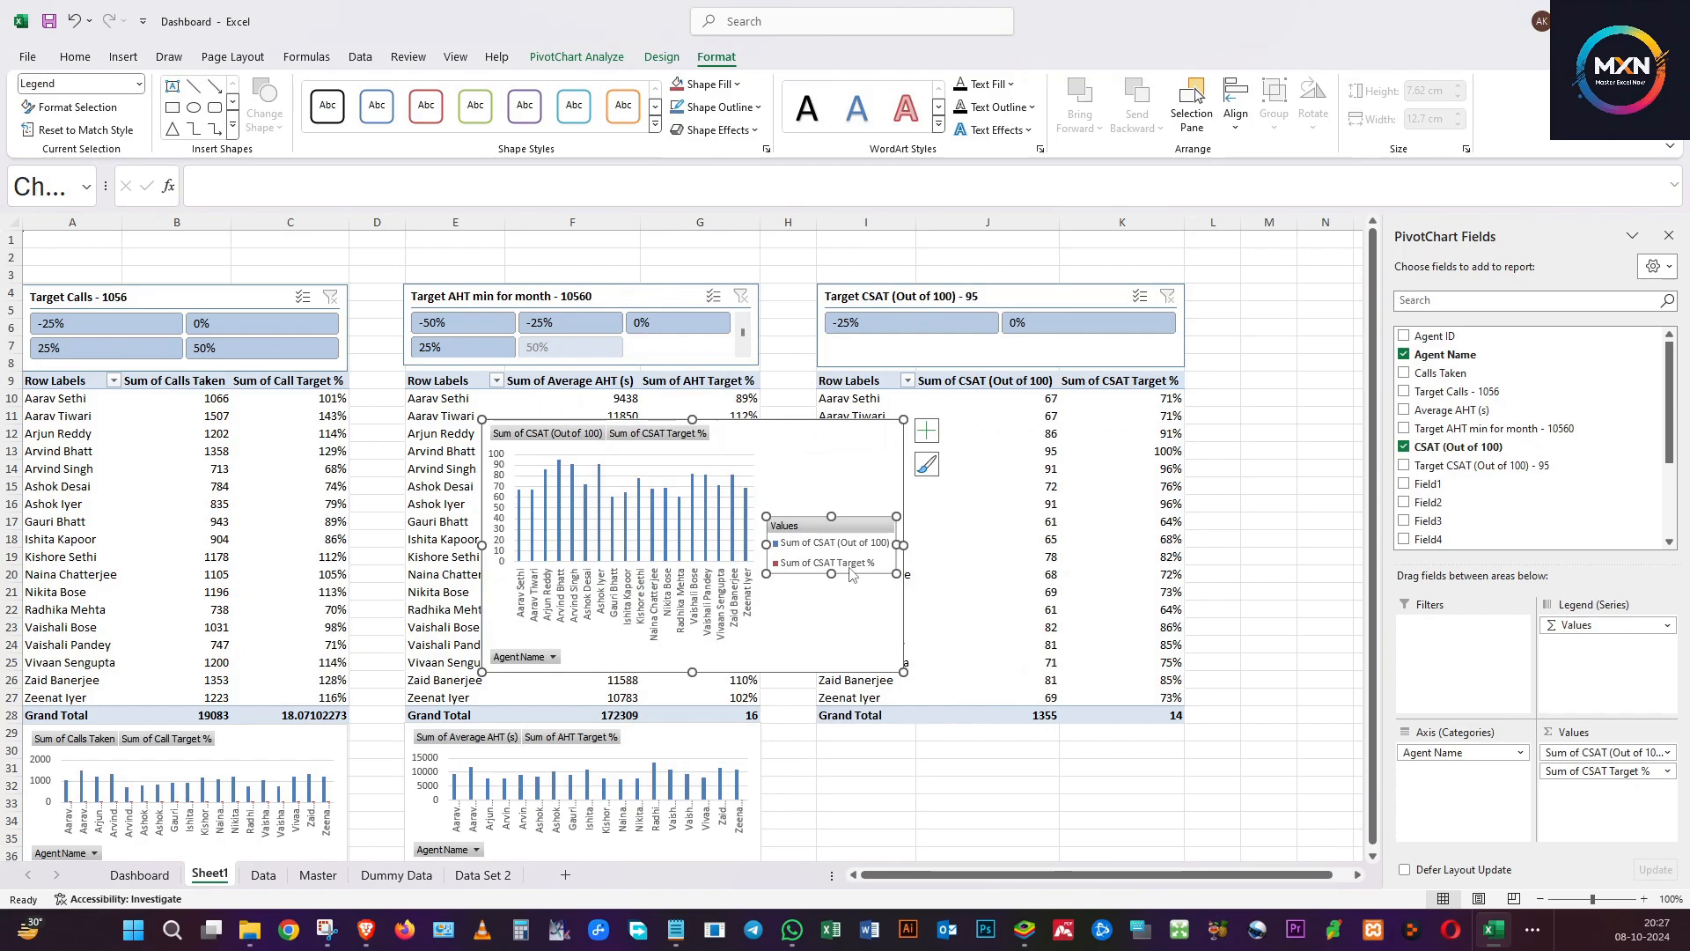
pyautogui.press('Delete')
pyautogui.moveTo(777, 460); pyautogui.dragTo(1094, 742)
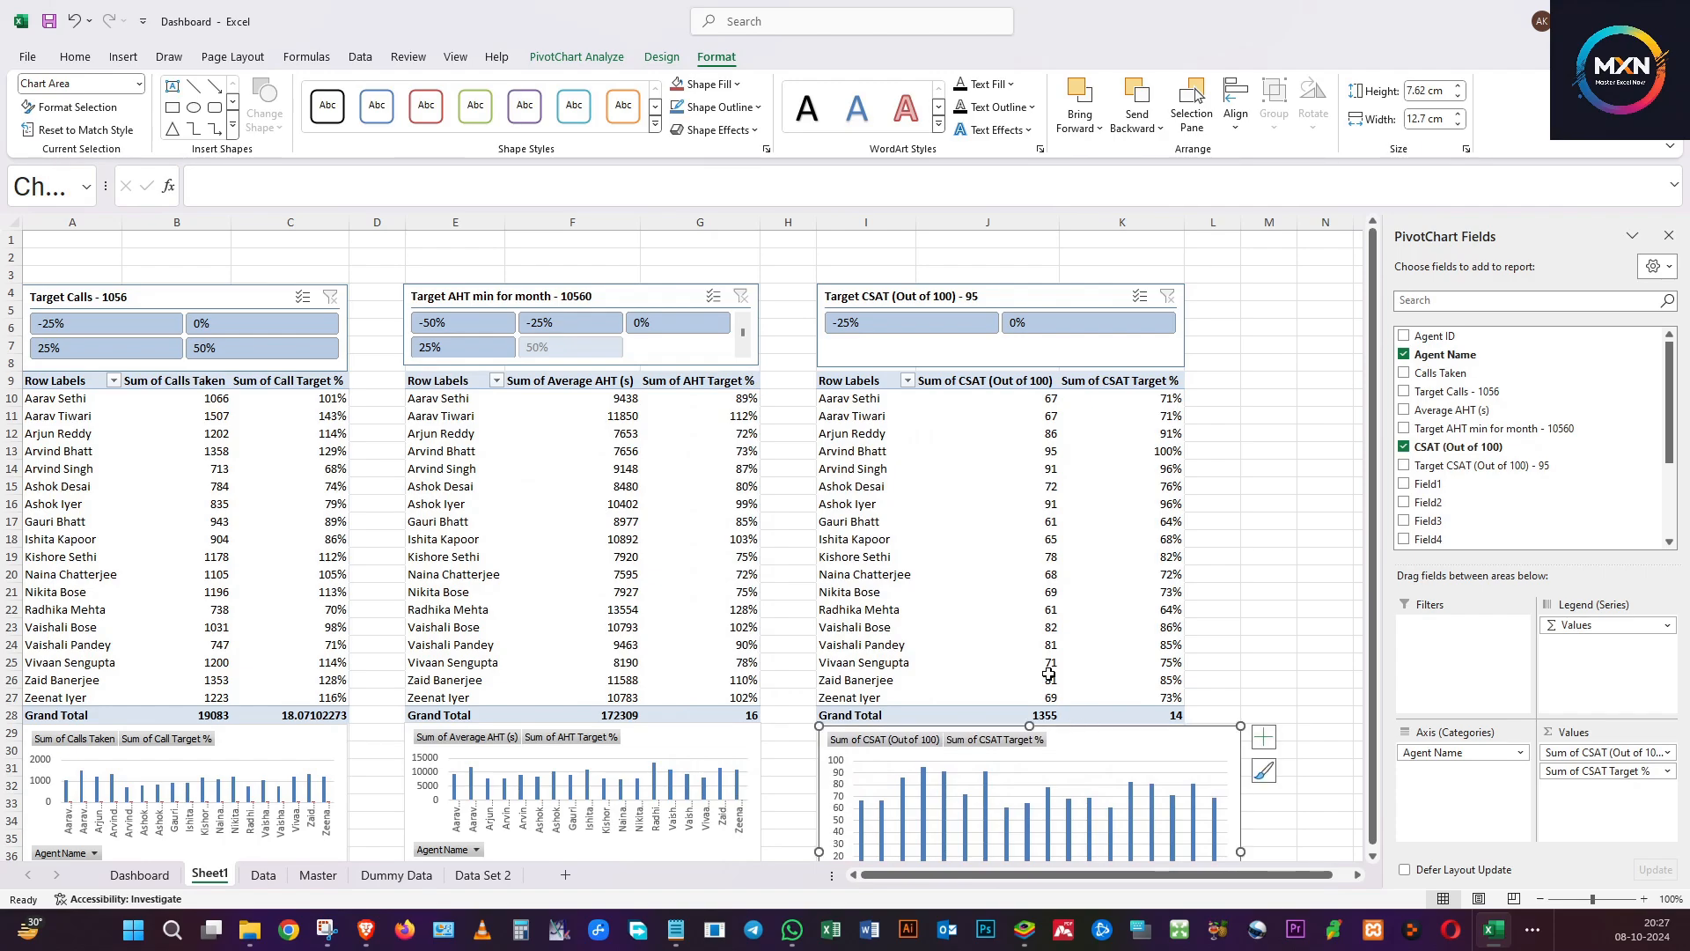
pyautogui.scroll(-3, 1051, 678)
pyautogui.scroll(-2, 1051, 678)
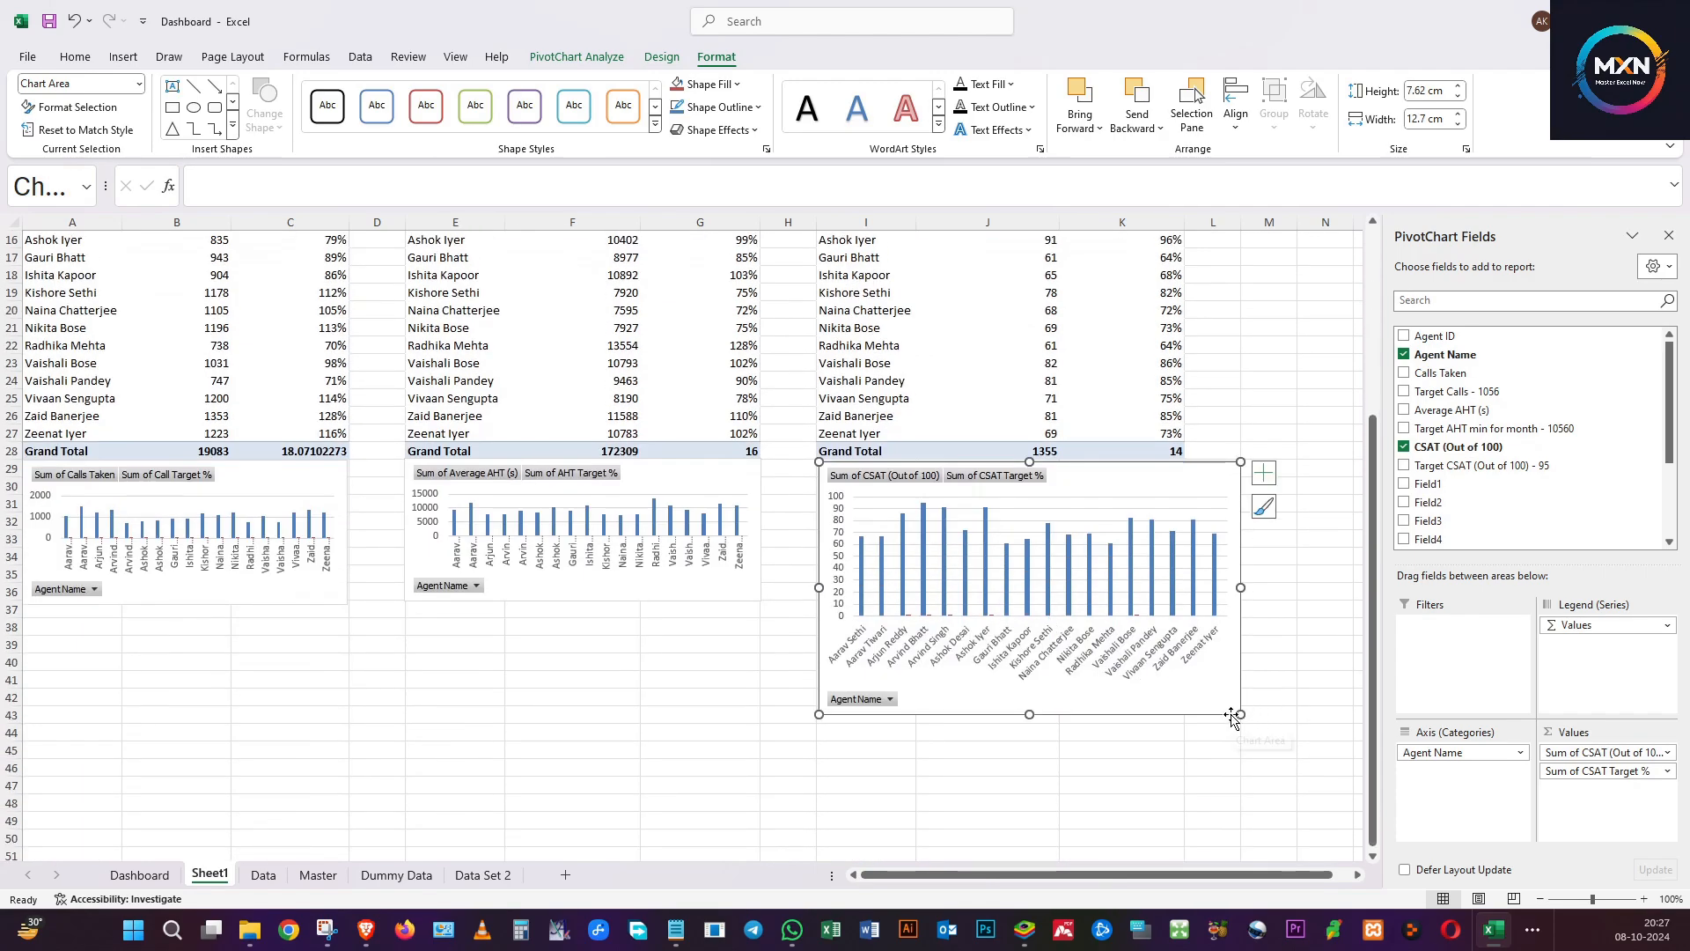
pyautogui.moveTo(1241, 714); pyautogui.dragTo(1186, 600)
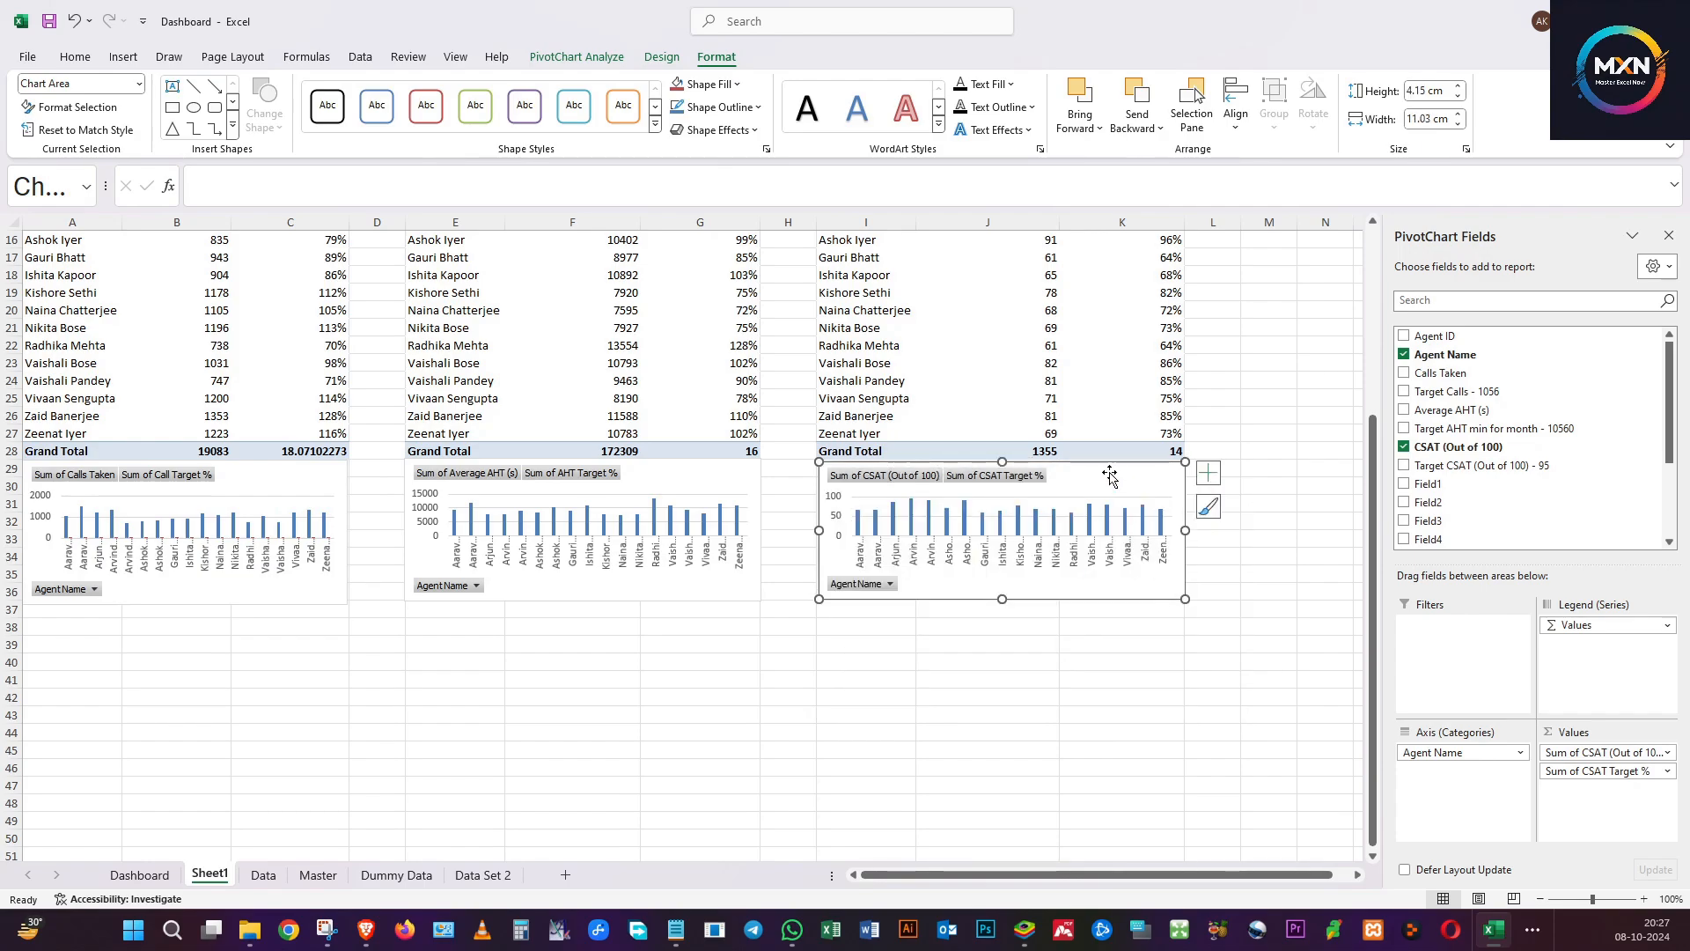
pyautogui.scroll(5, 1106, 471)
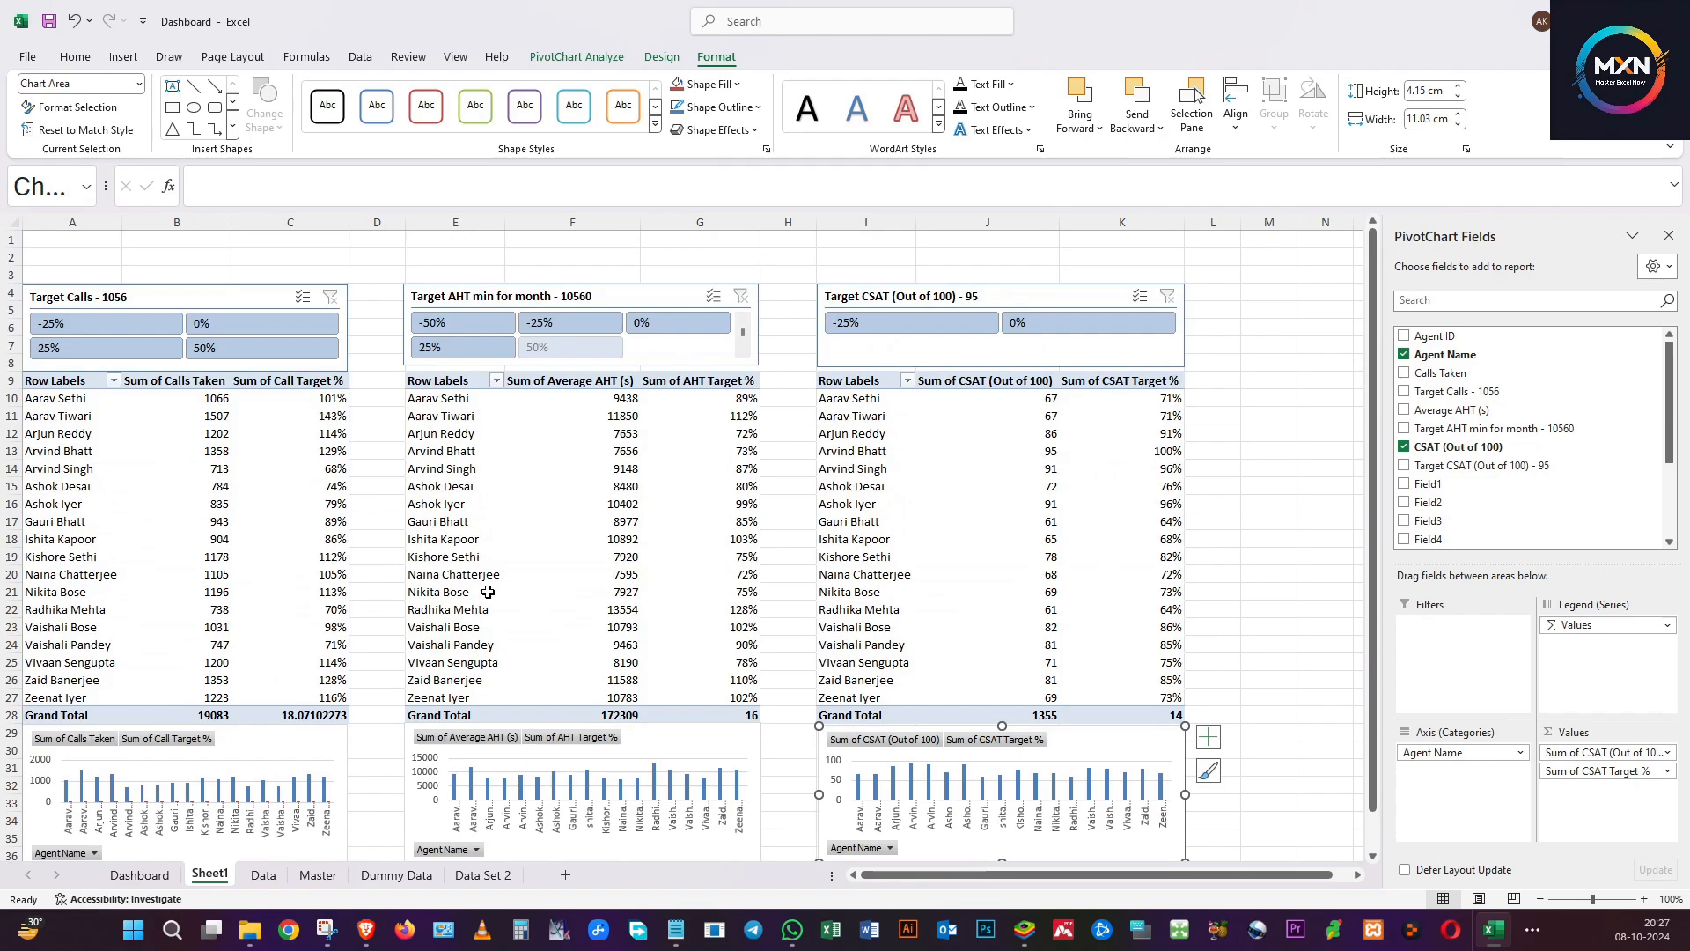
# Merge and centre cells A1:K2 and enter the title DASHBOARD FOR AGENT PERFORMANCE in them.
pyautogui.click(38, 241)
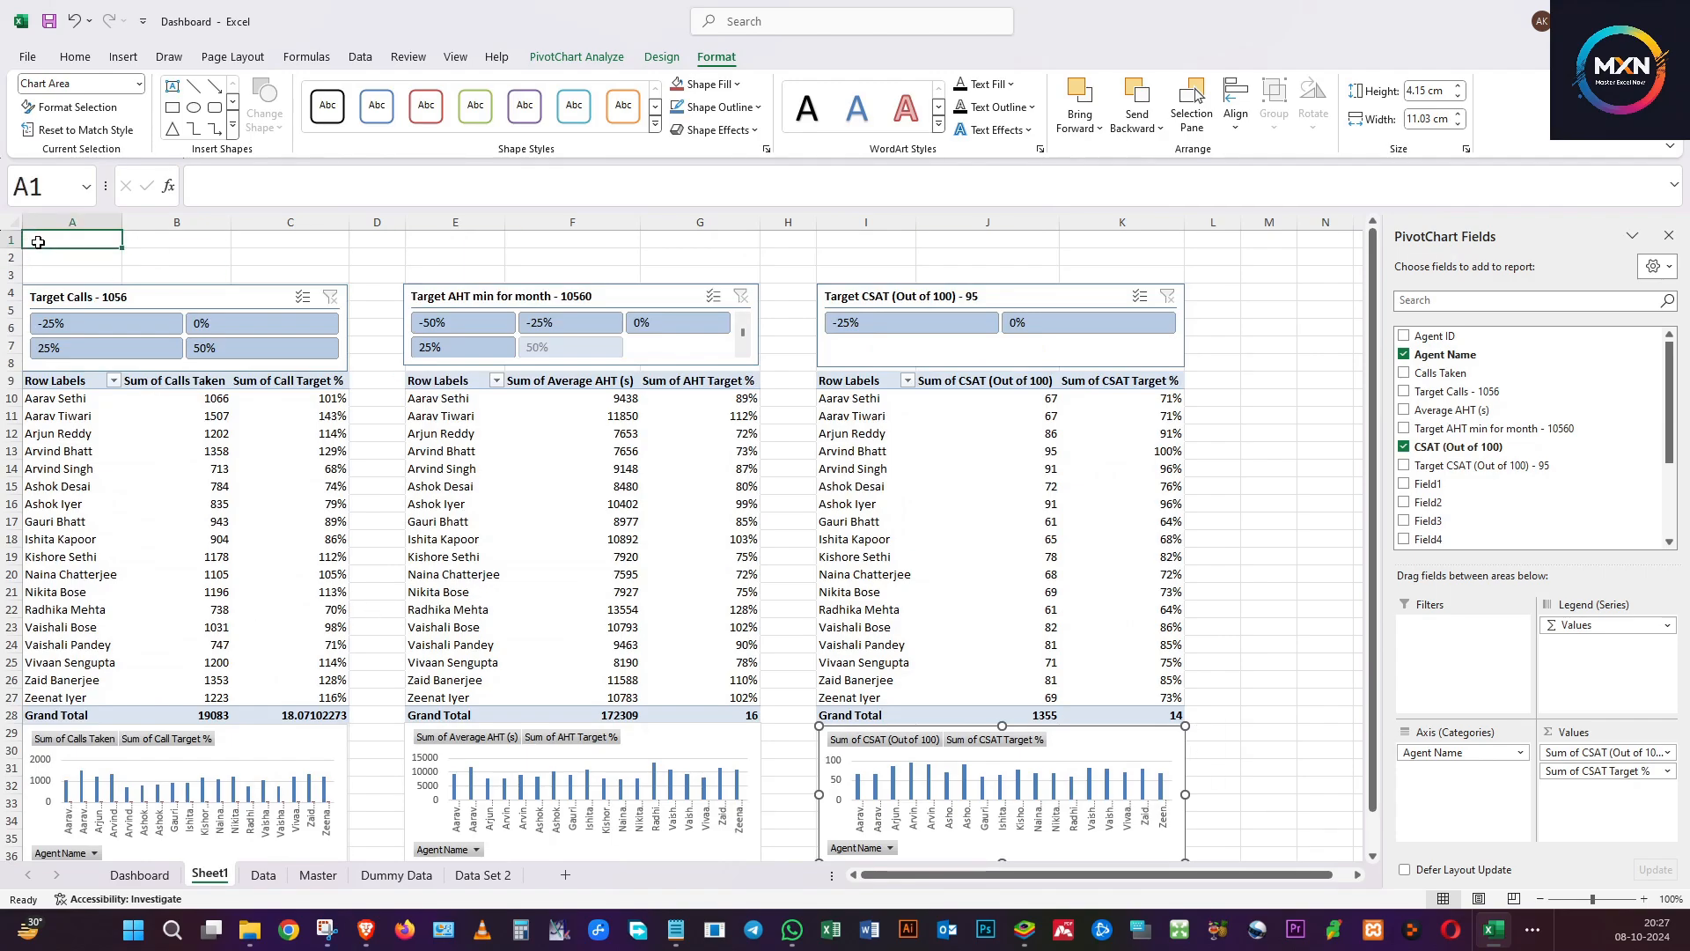
pyautogui.moveTo(78, 239); pyautogui.dragTo(1083, 255)
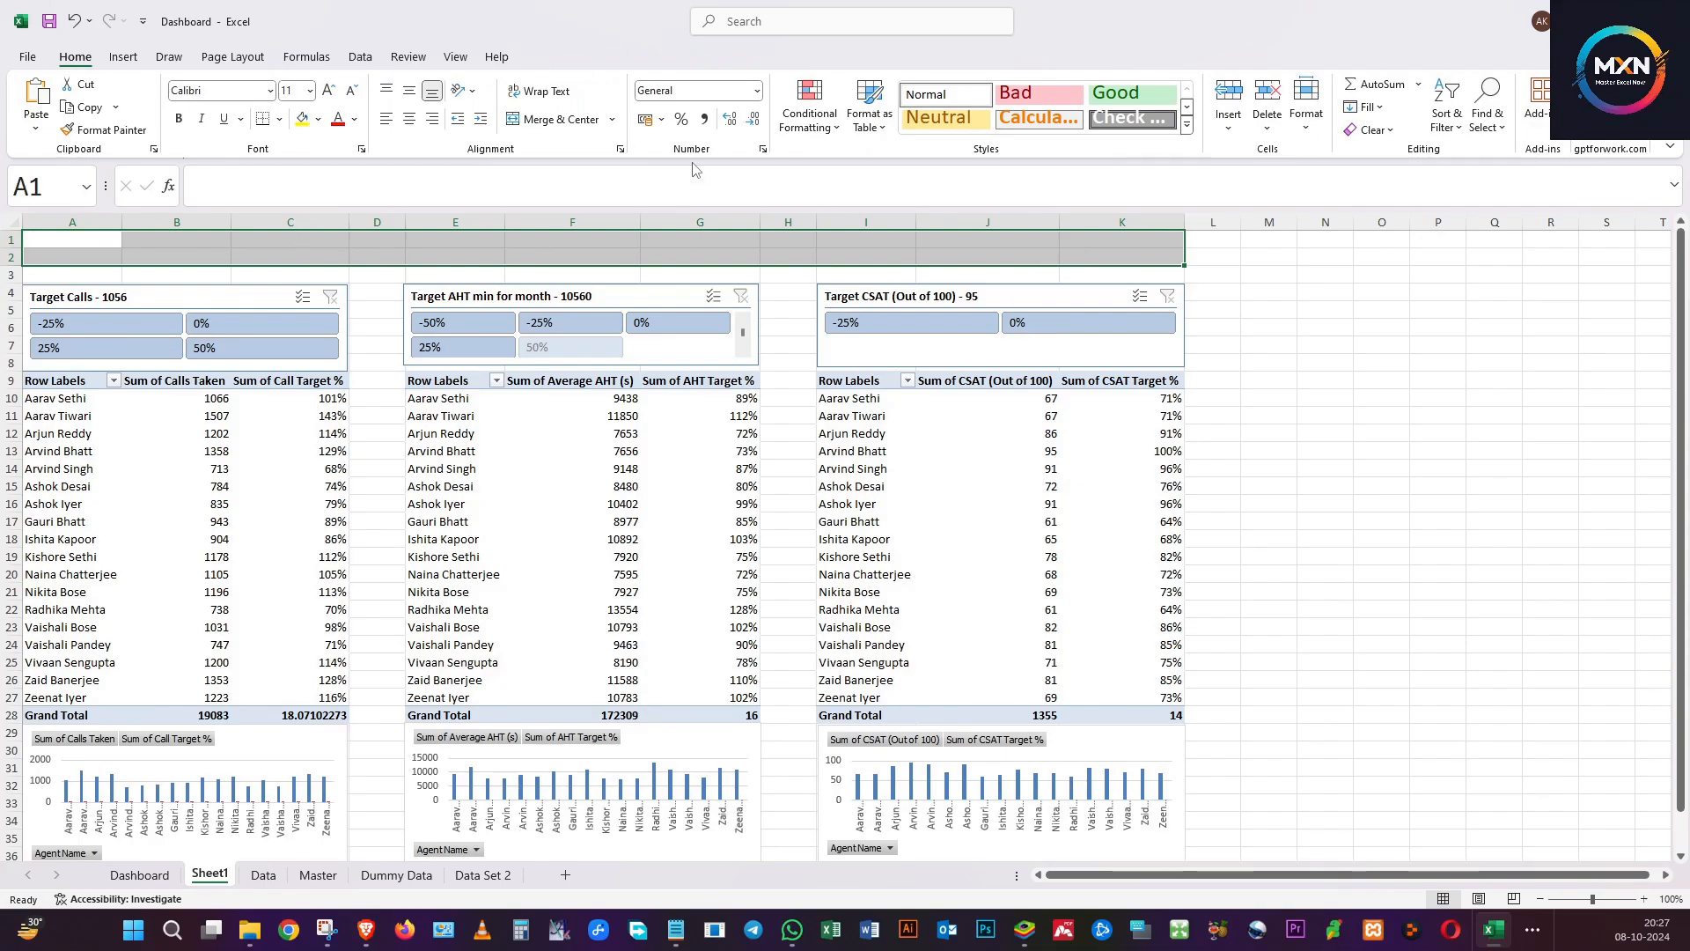
pyautogui.click(555, 121)
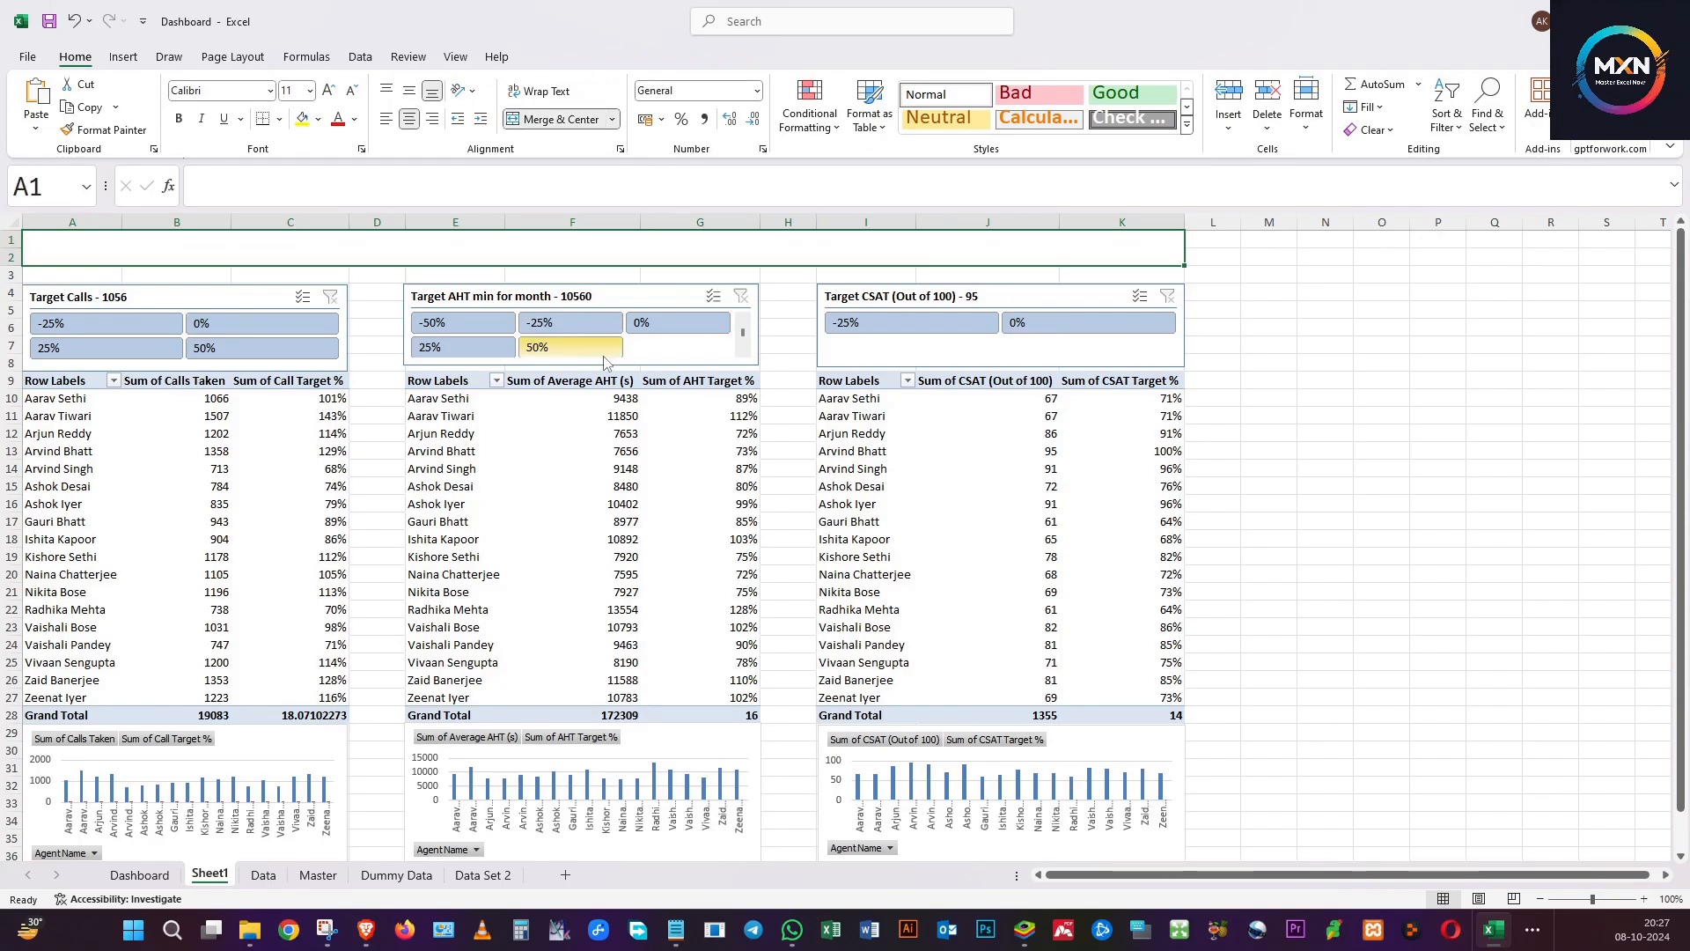
pyautogui.doubleClick(485, 249)
pyautogui.write('DASHBOARD FOR AGENT PERFO')
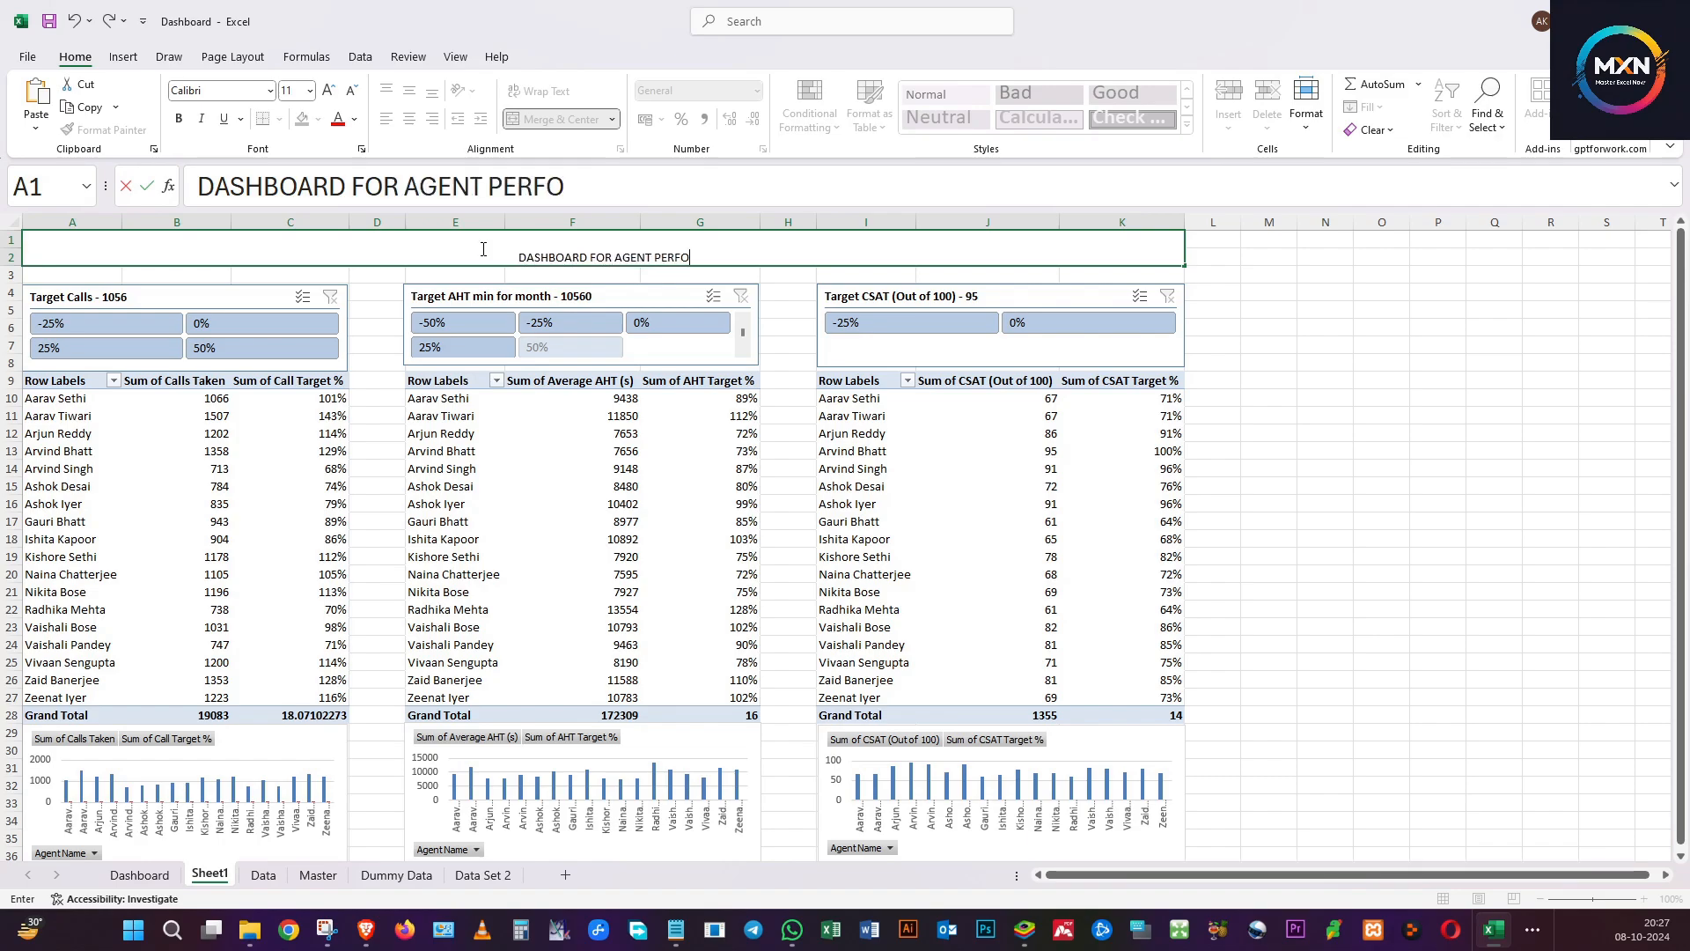
pyautogui.write('RMANCE')
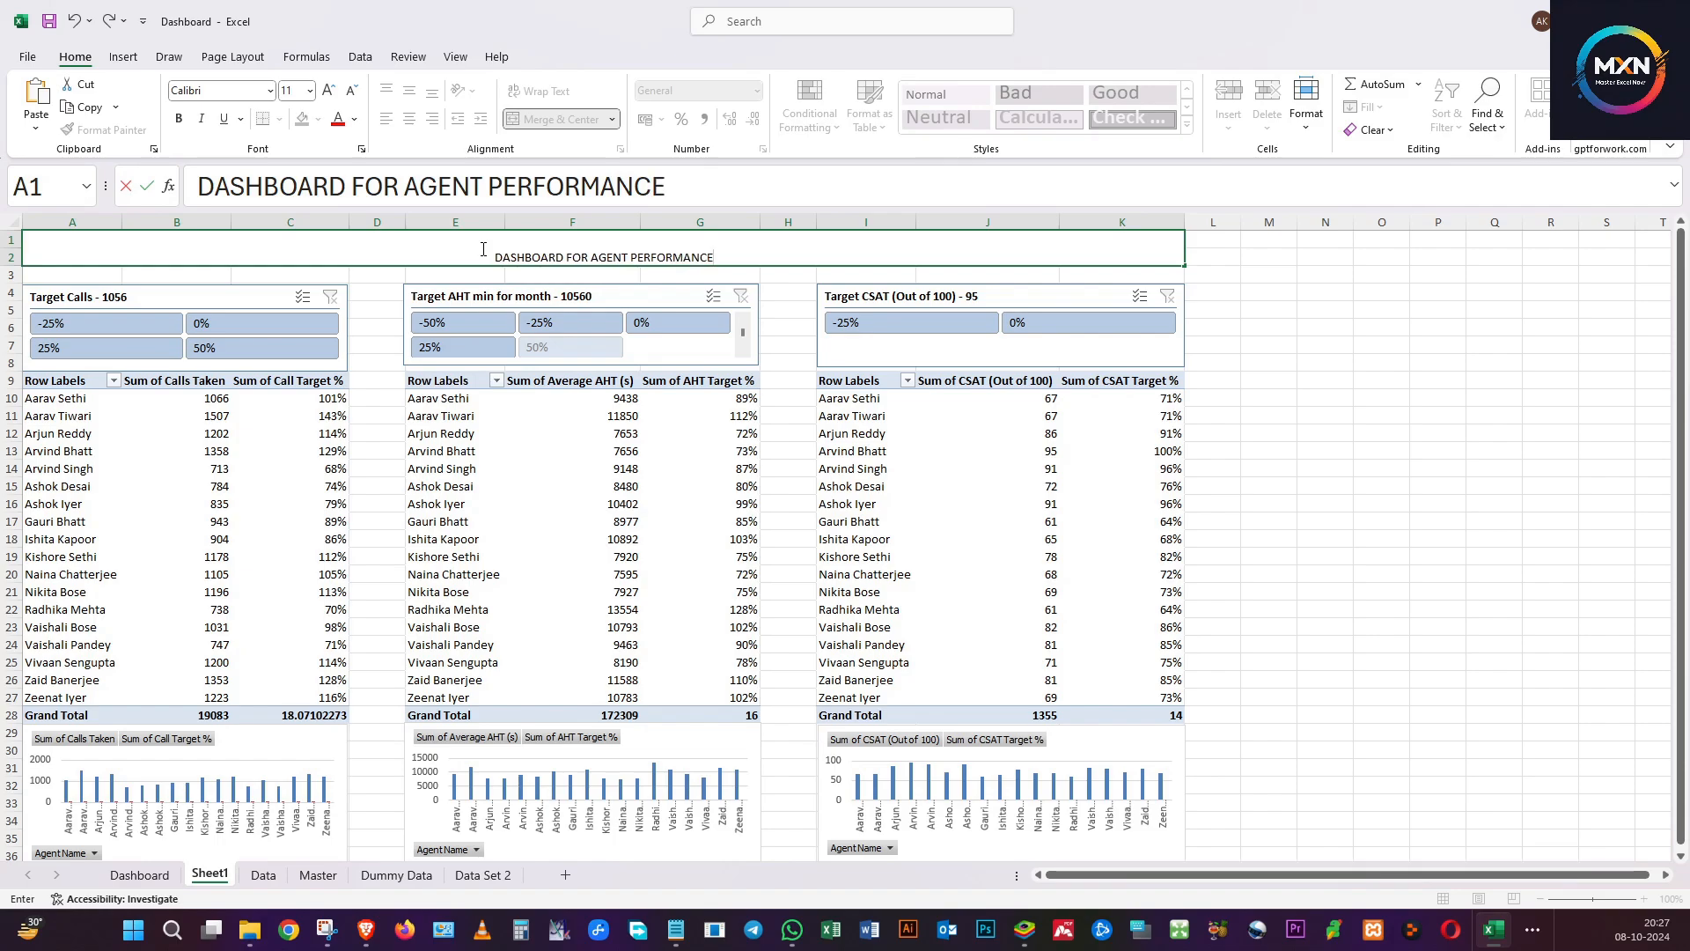
pyautogui.press('Return')
# Give the merged title cell a light purple fill and make its text bold.
pyautogui.click(484, 249)
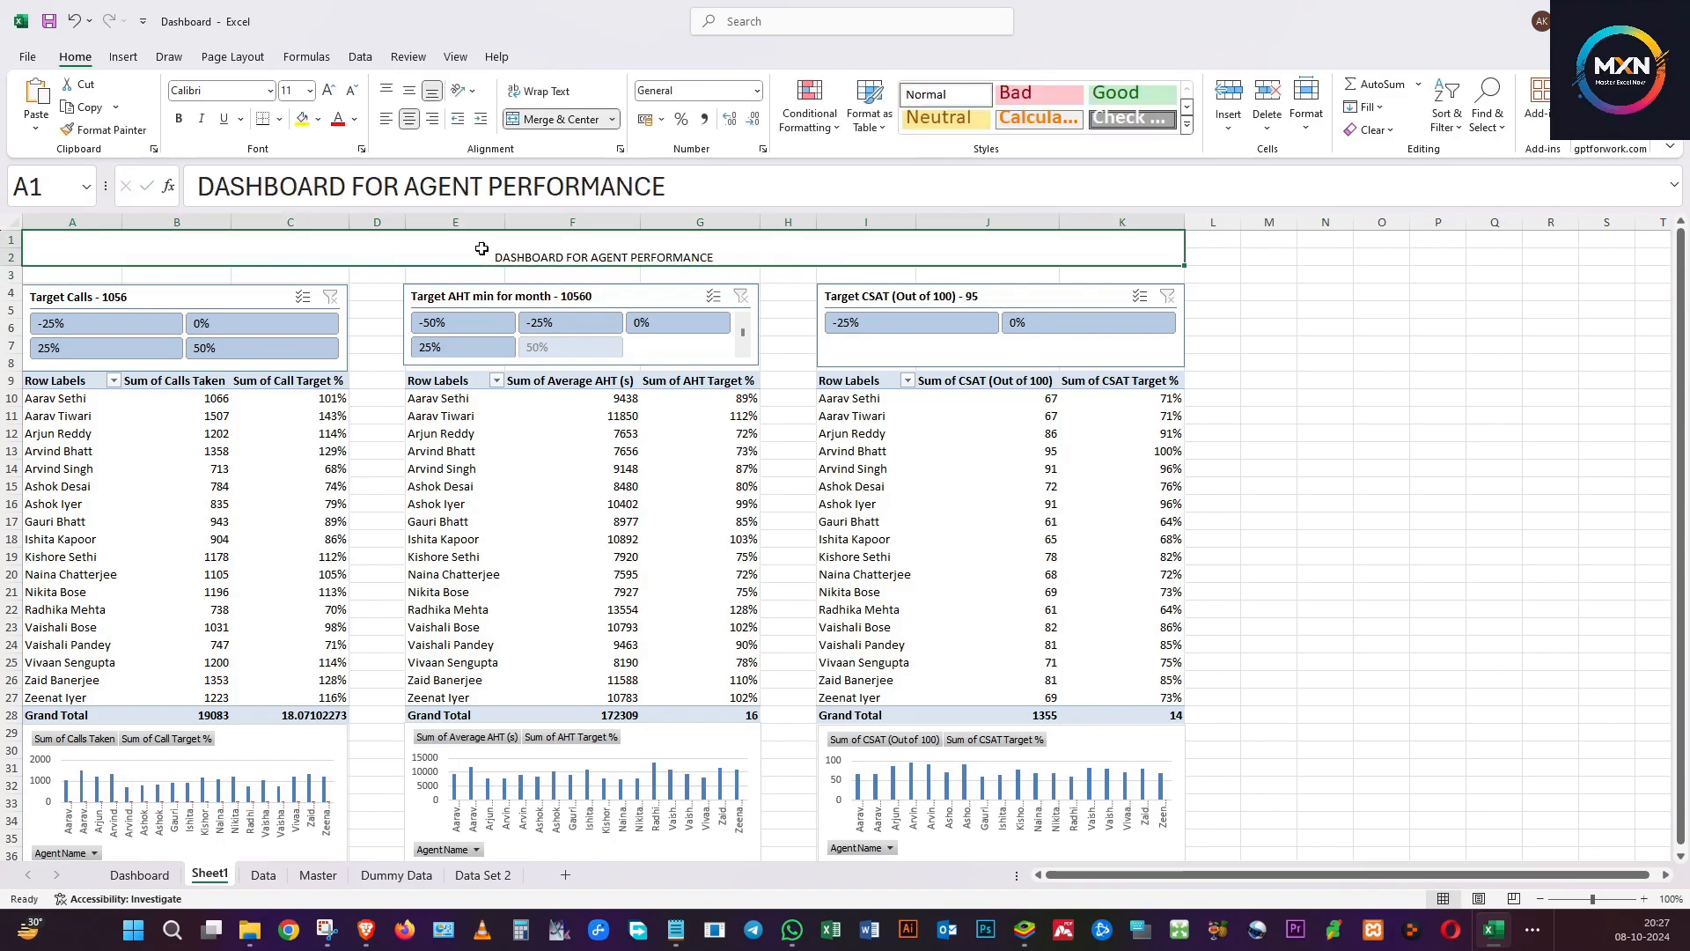
pyautogui.click(323, 120)
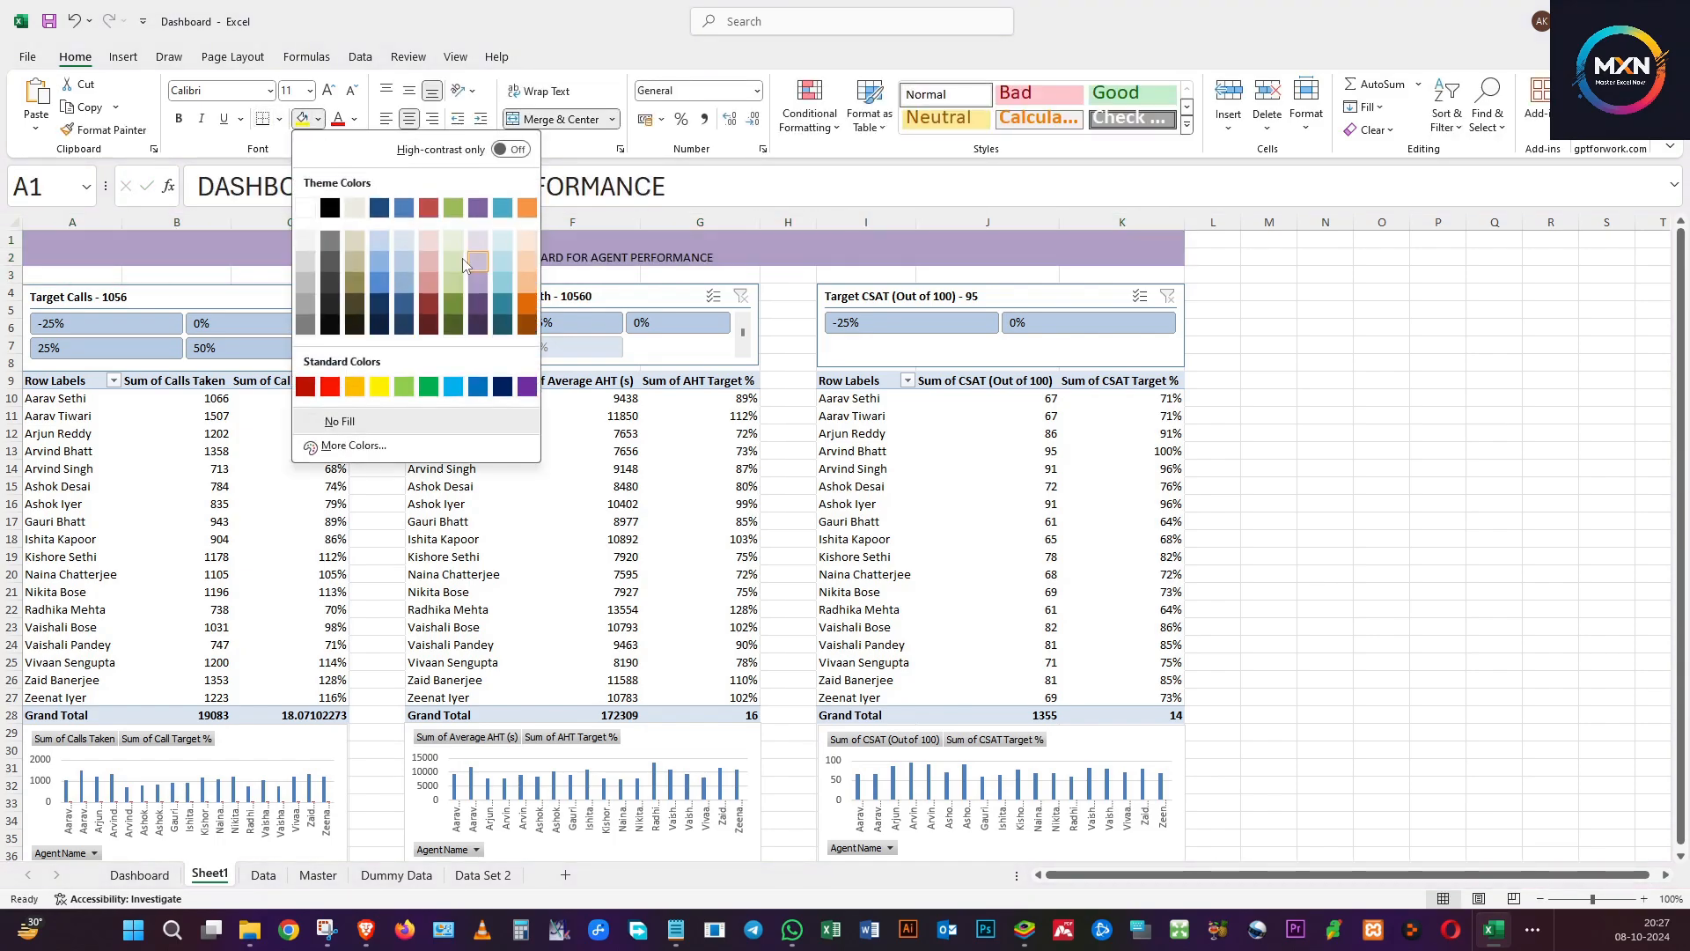
pyautogui.click(484, 242)
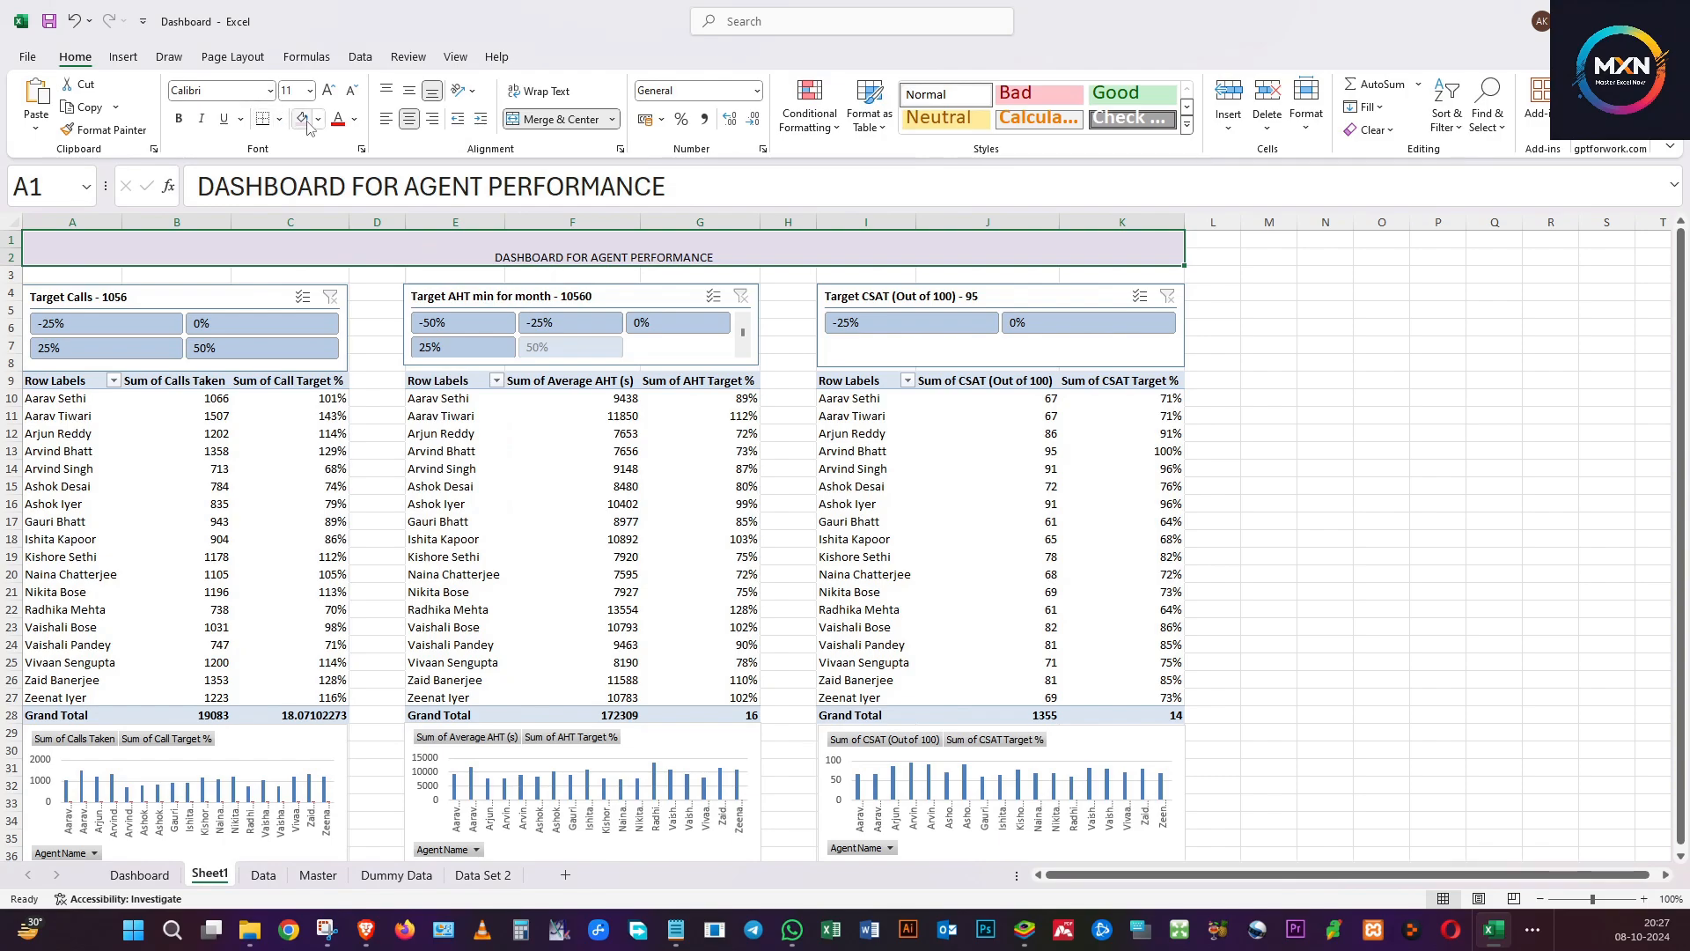
pyautogui.click(179, 118)
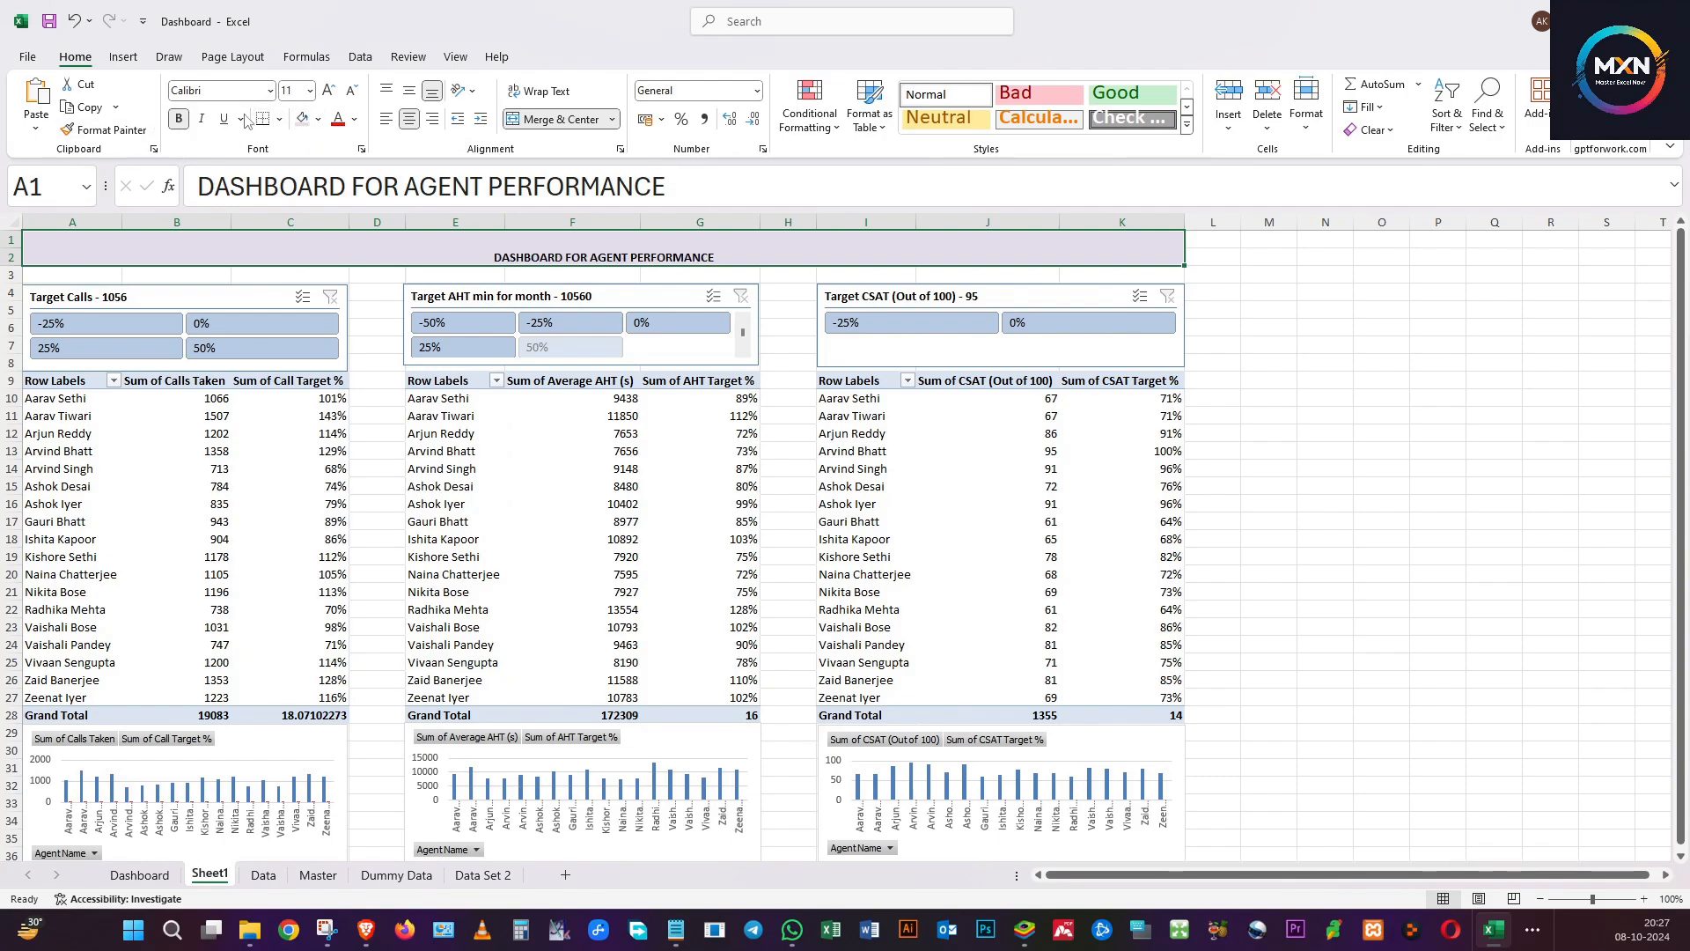
# Middle-align the title vertically, make row 2 taller to fit it, and set its font size to 48.
pyautogui.click(309, 91)
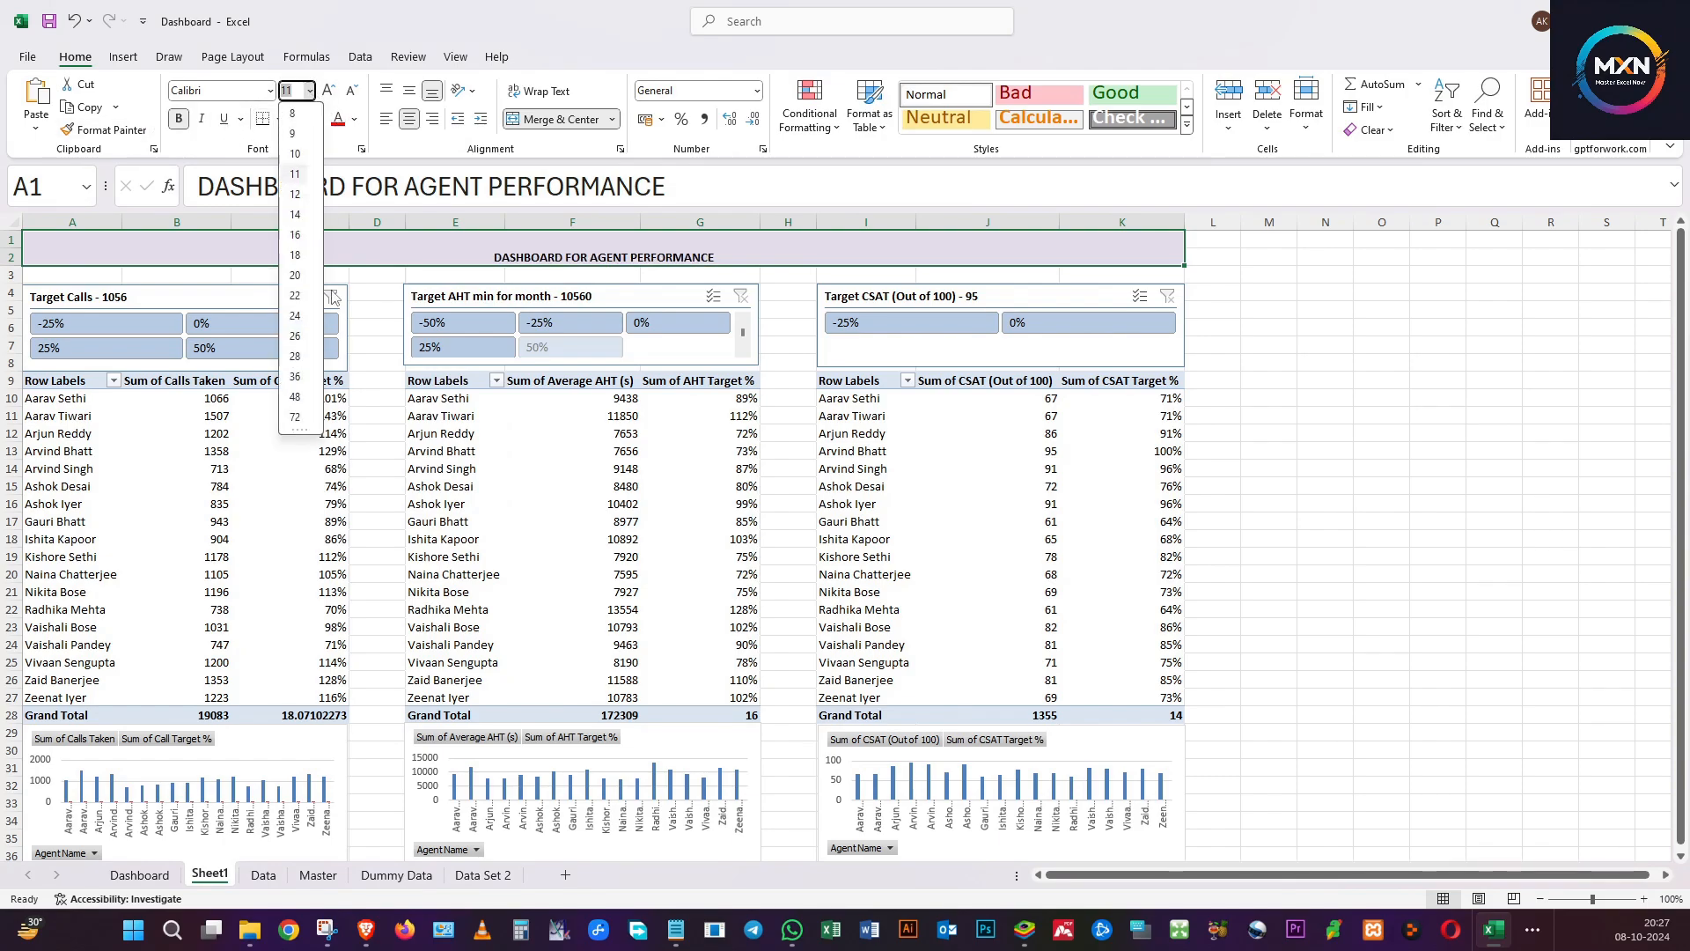
pyautogui.click(295, 417)
pyautogui.click(310, 91)
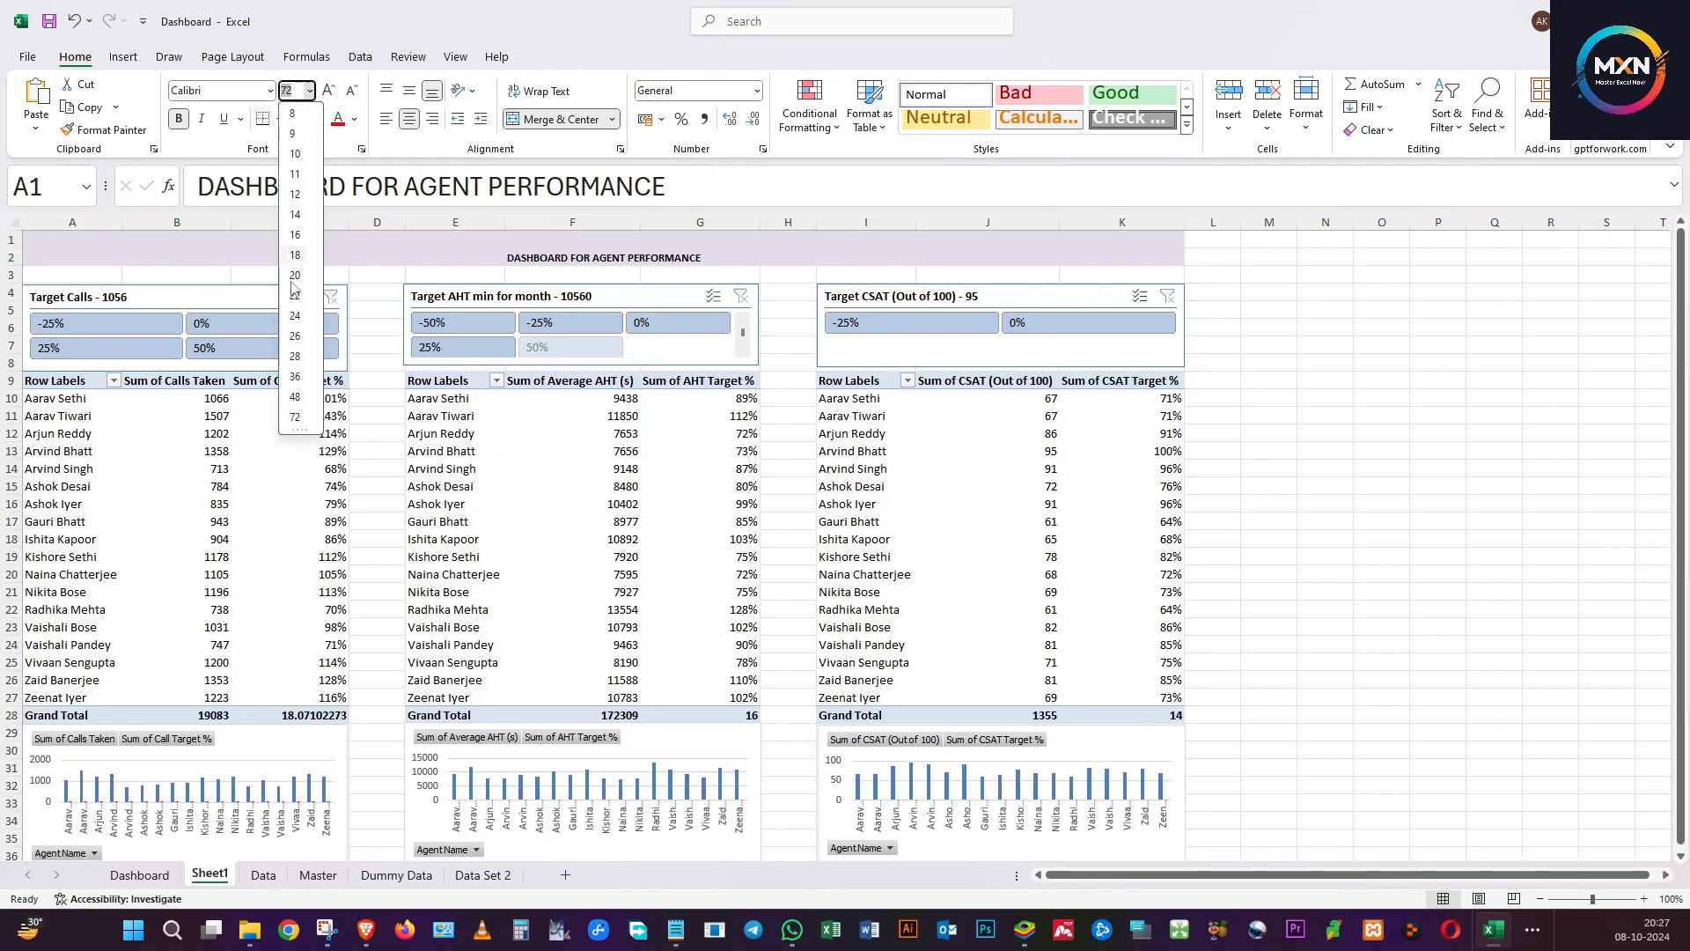
pyautogui.click(411, 92)
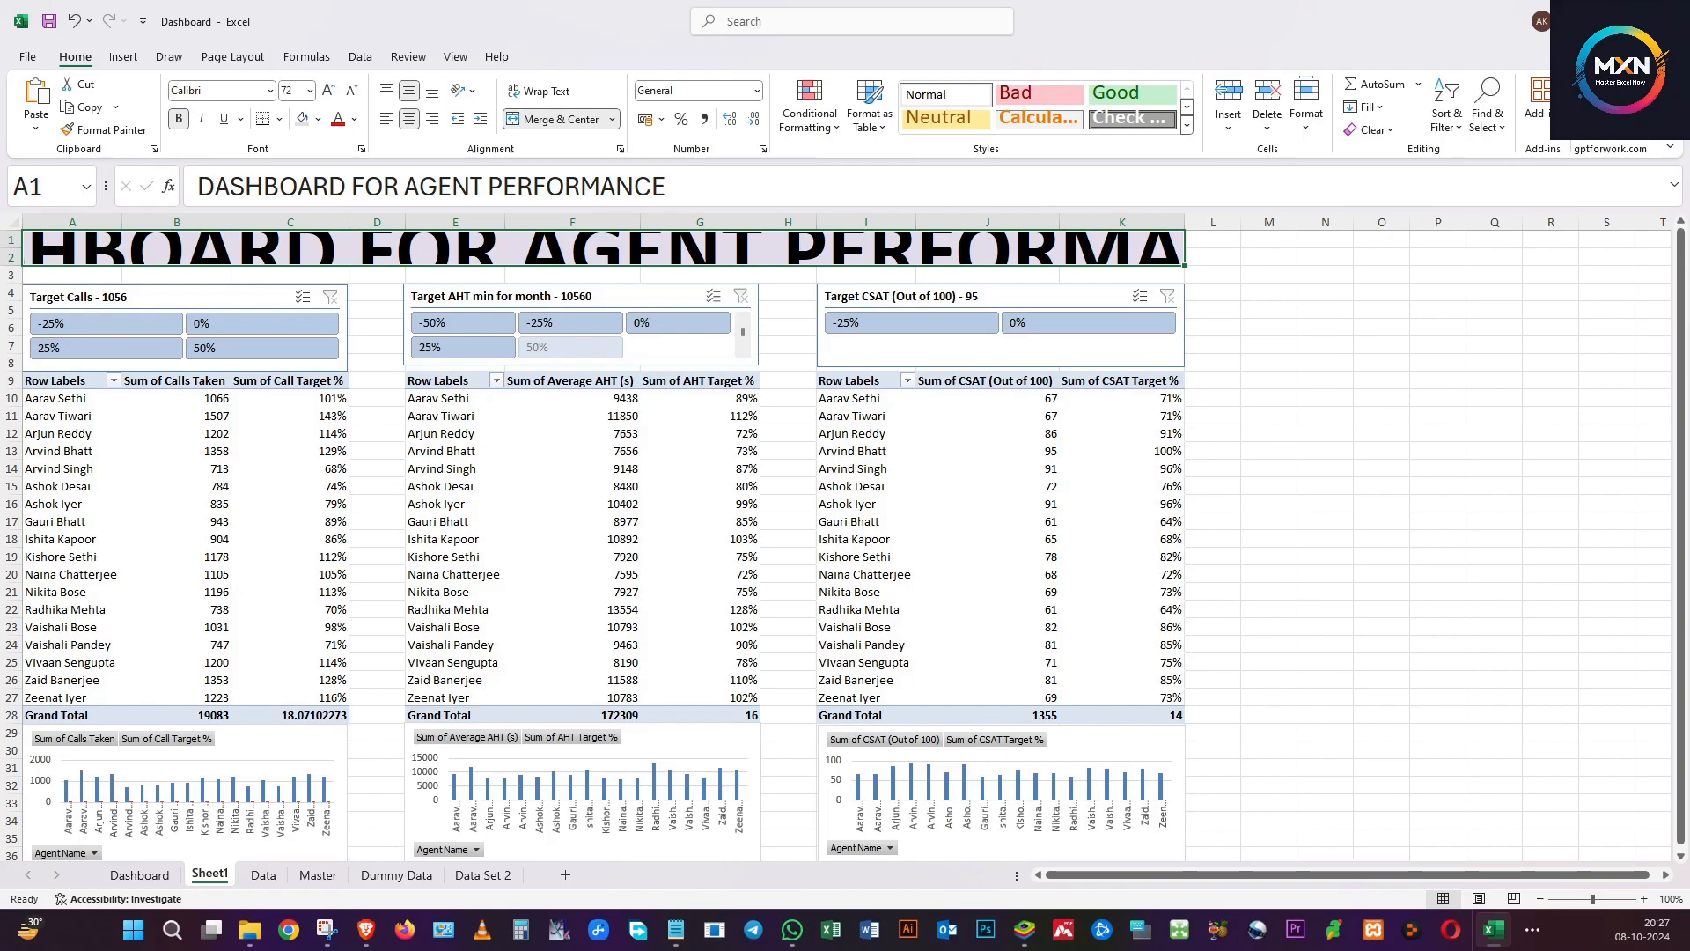
pyautogui.moveTo(6, 268); pyautogui.dragTo(6, 309)
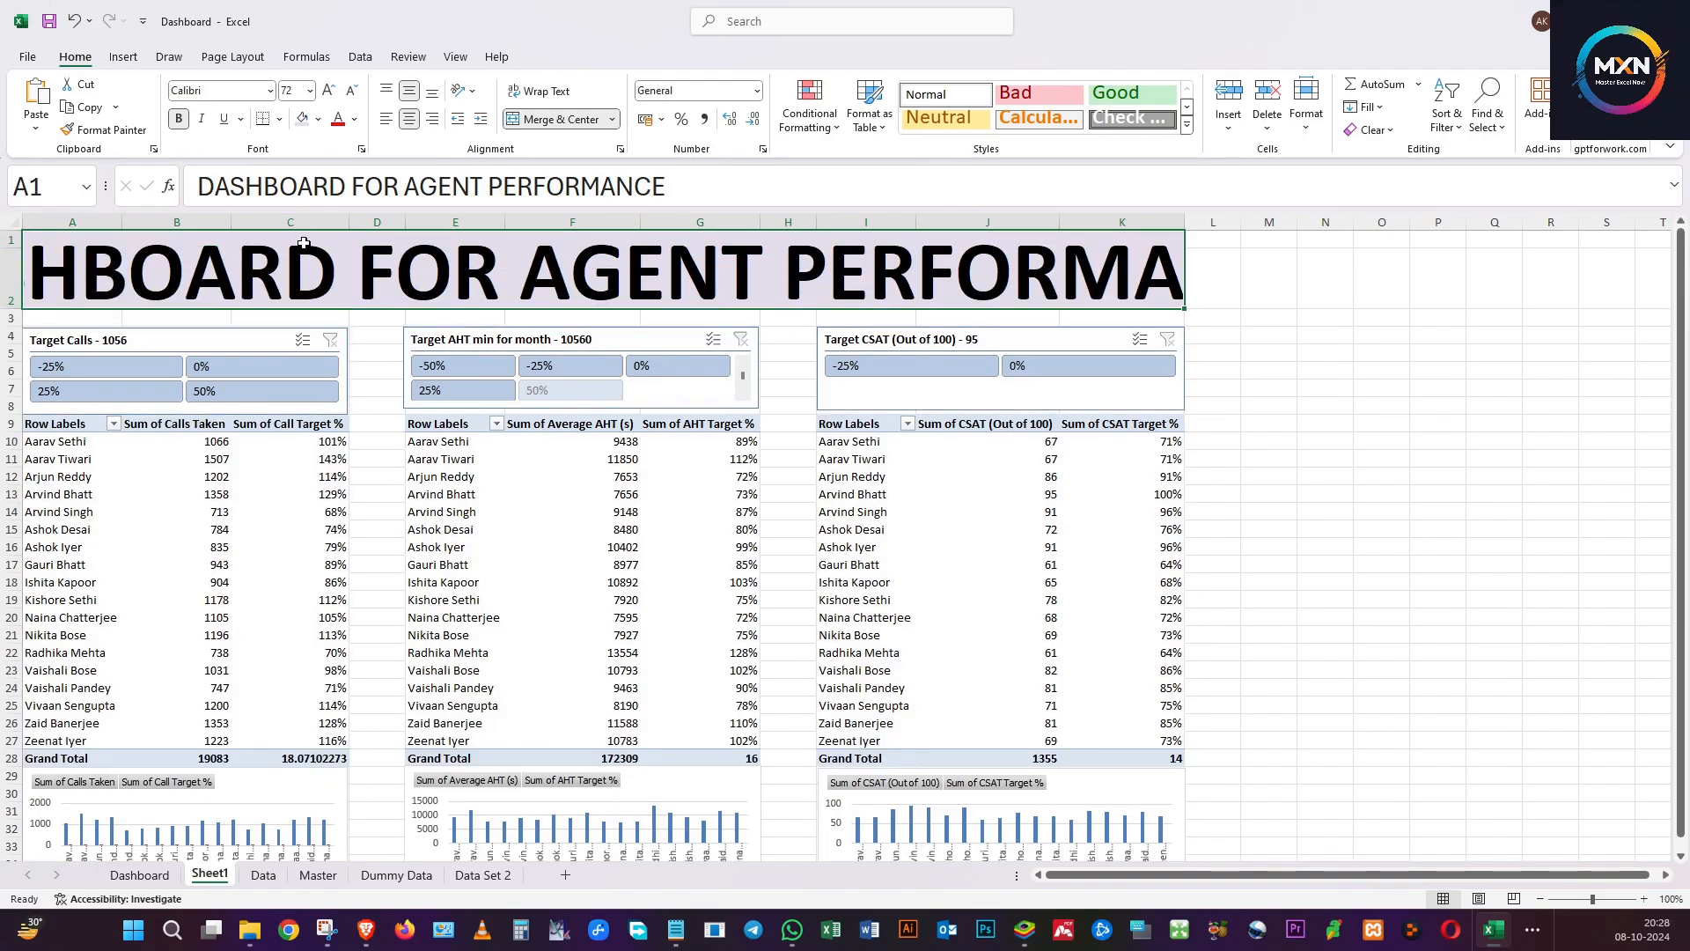
pyautogui.click(310, 91)
pyautogui.click(309, 393)
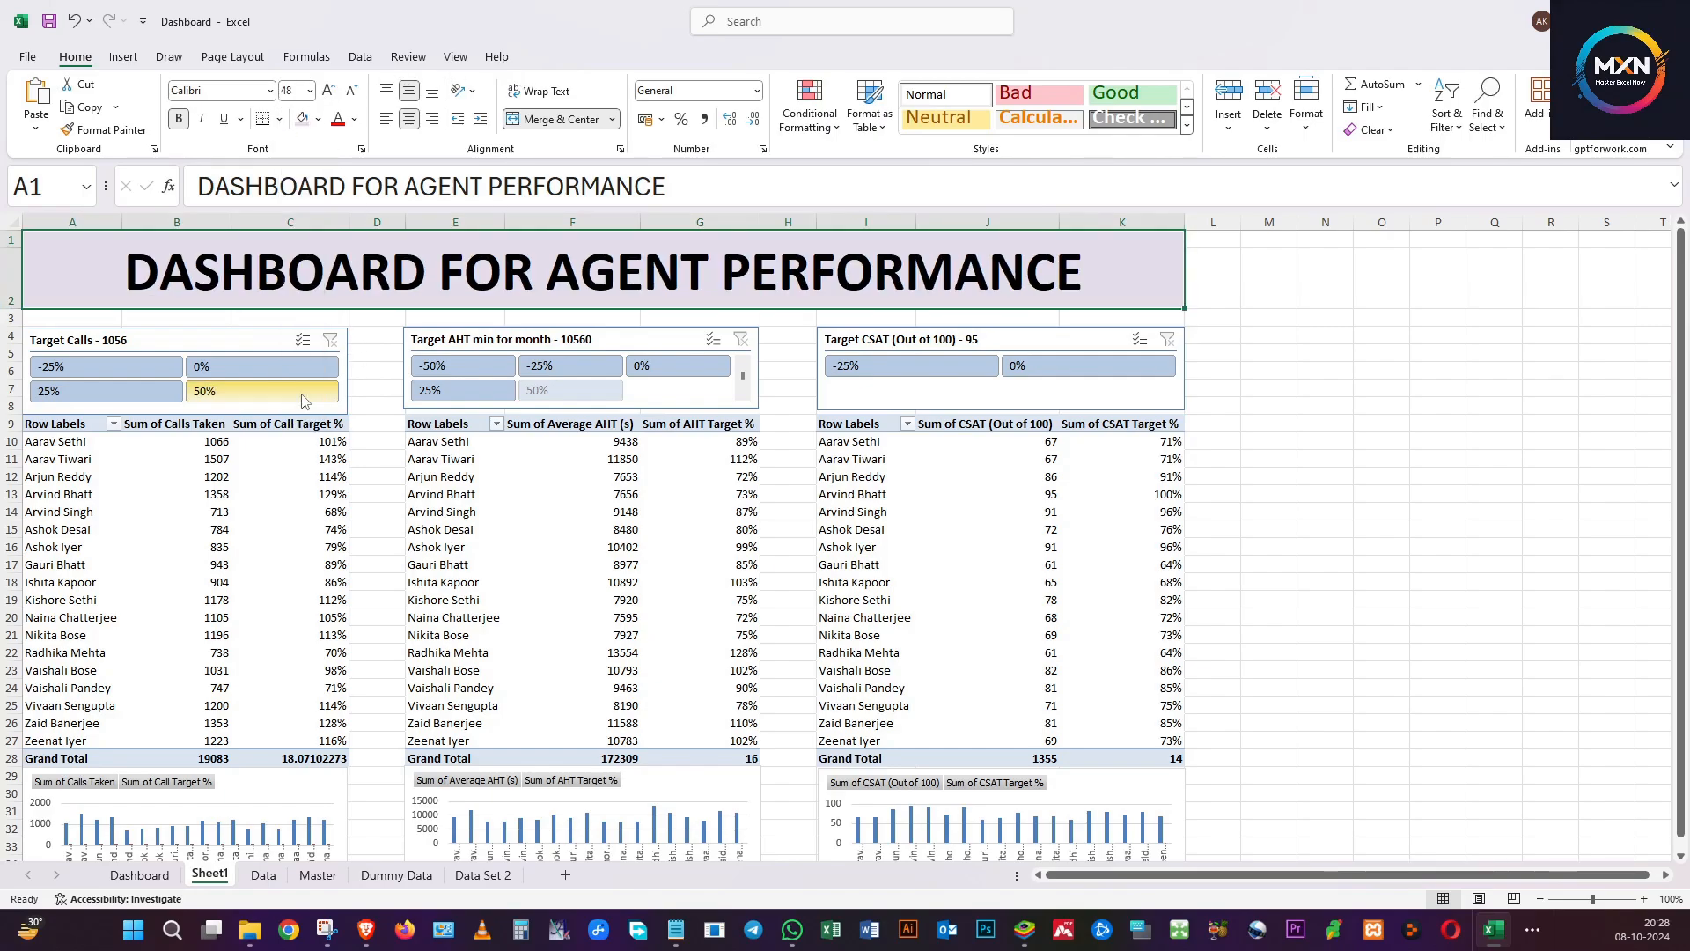
# Test the Target AHT slicer by filtering to -25%, -50% and 0% in turn, checking the table and chart, and clear its filter.
pyautogui.click(656, 619)
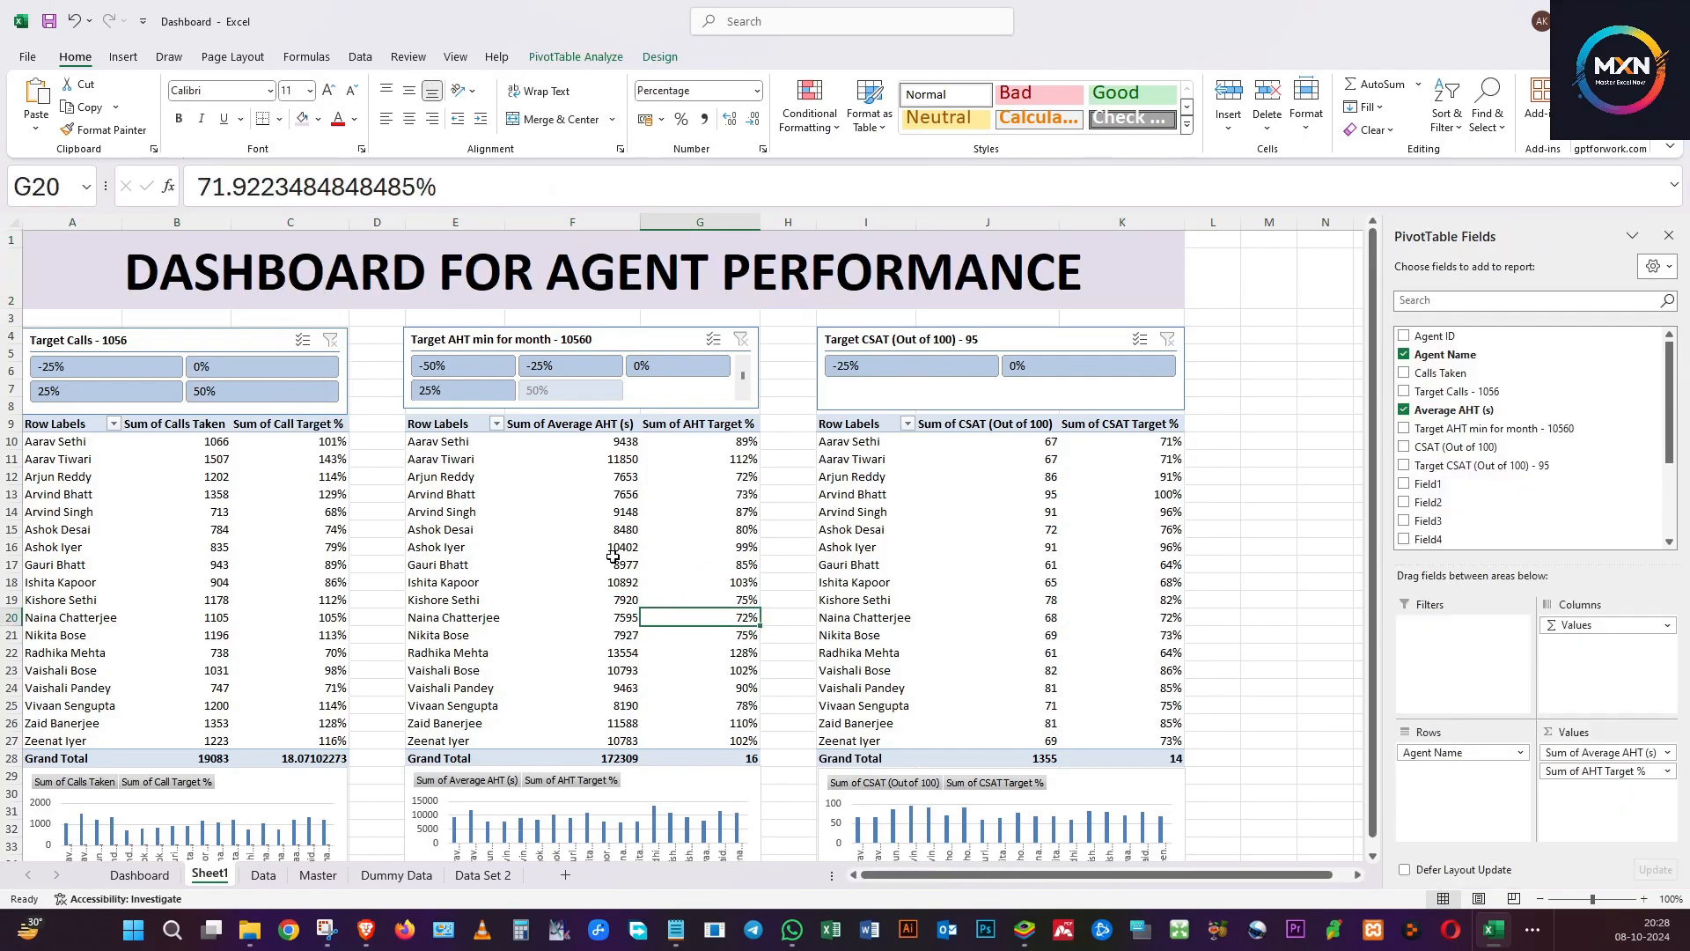
pyautogui.scroll(-5, 227, 445)
pyautogui.scroll(5, 226, 445)
pyautogui.click(556, 368)
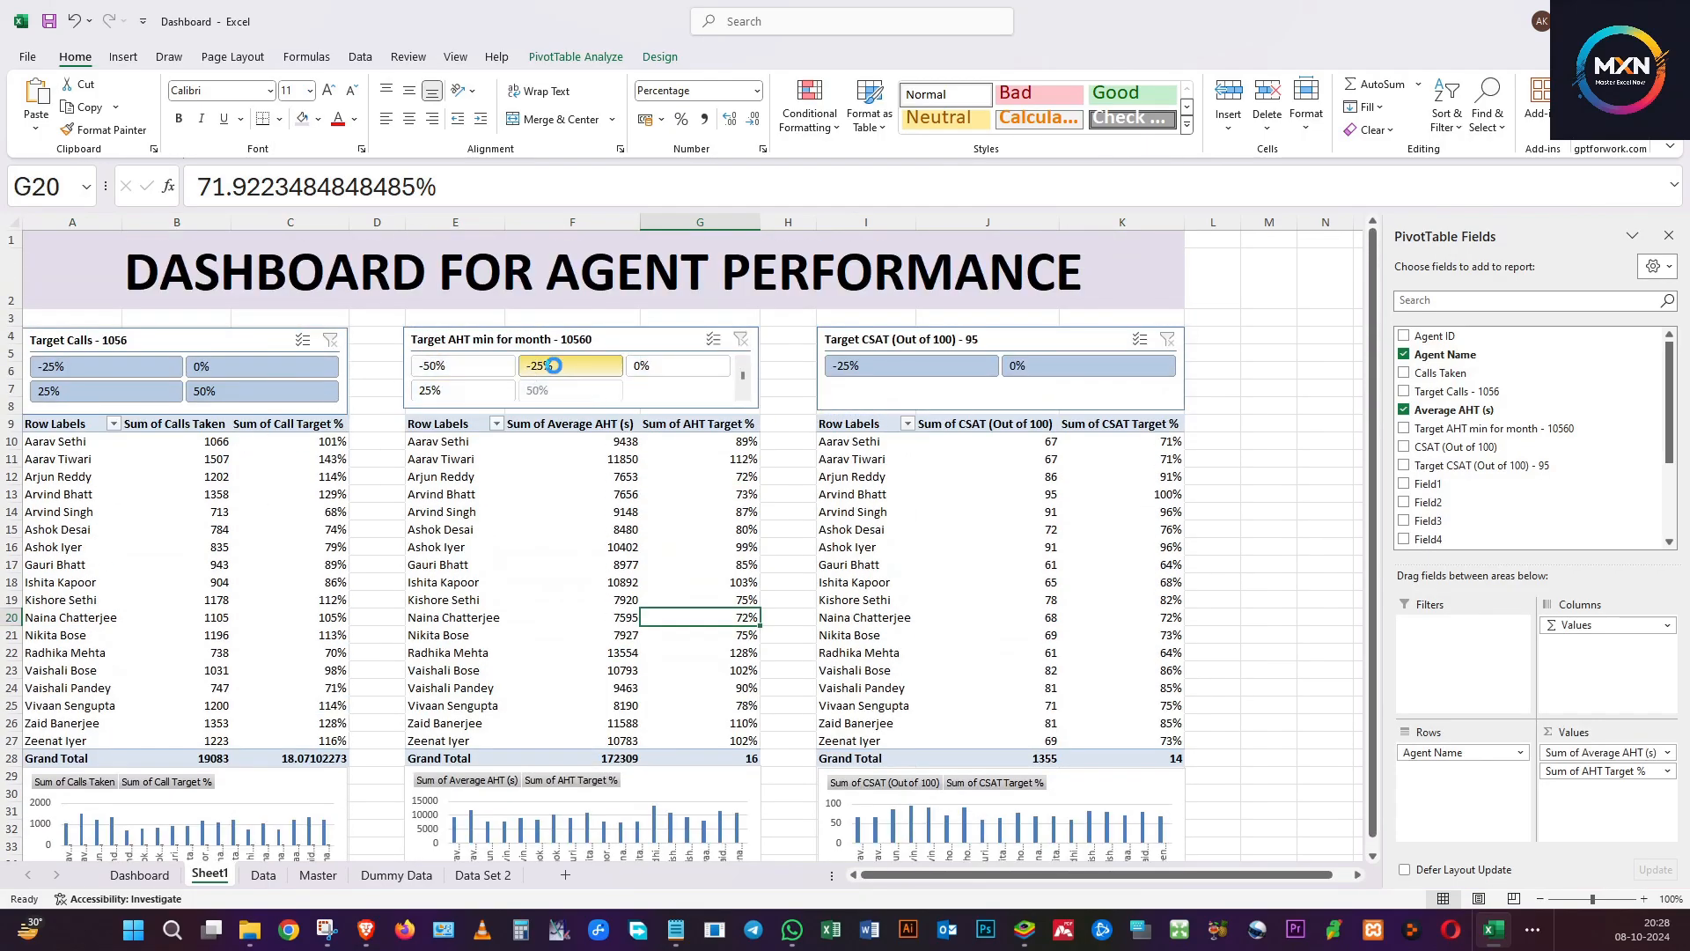
pyautogui.keyDown('ctrl'); pyautogui.click(482, 367); pyautogui.keyUp('ctrl')
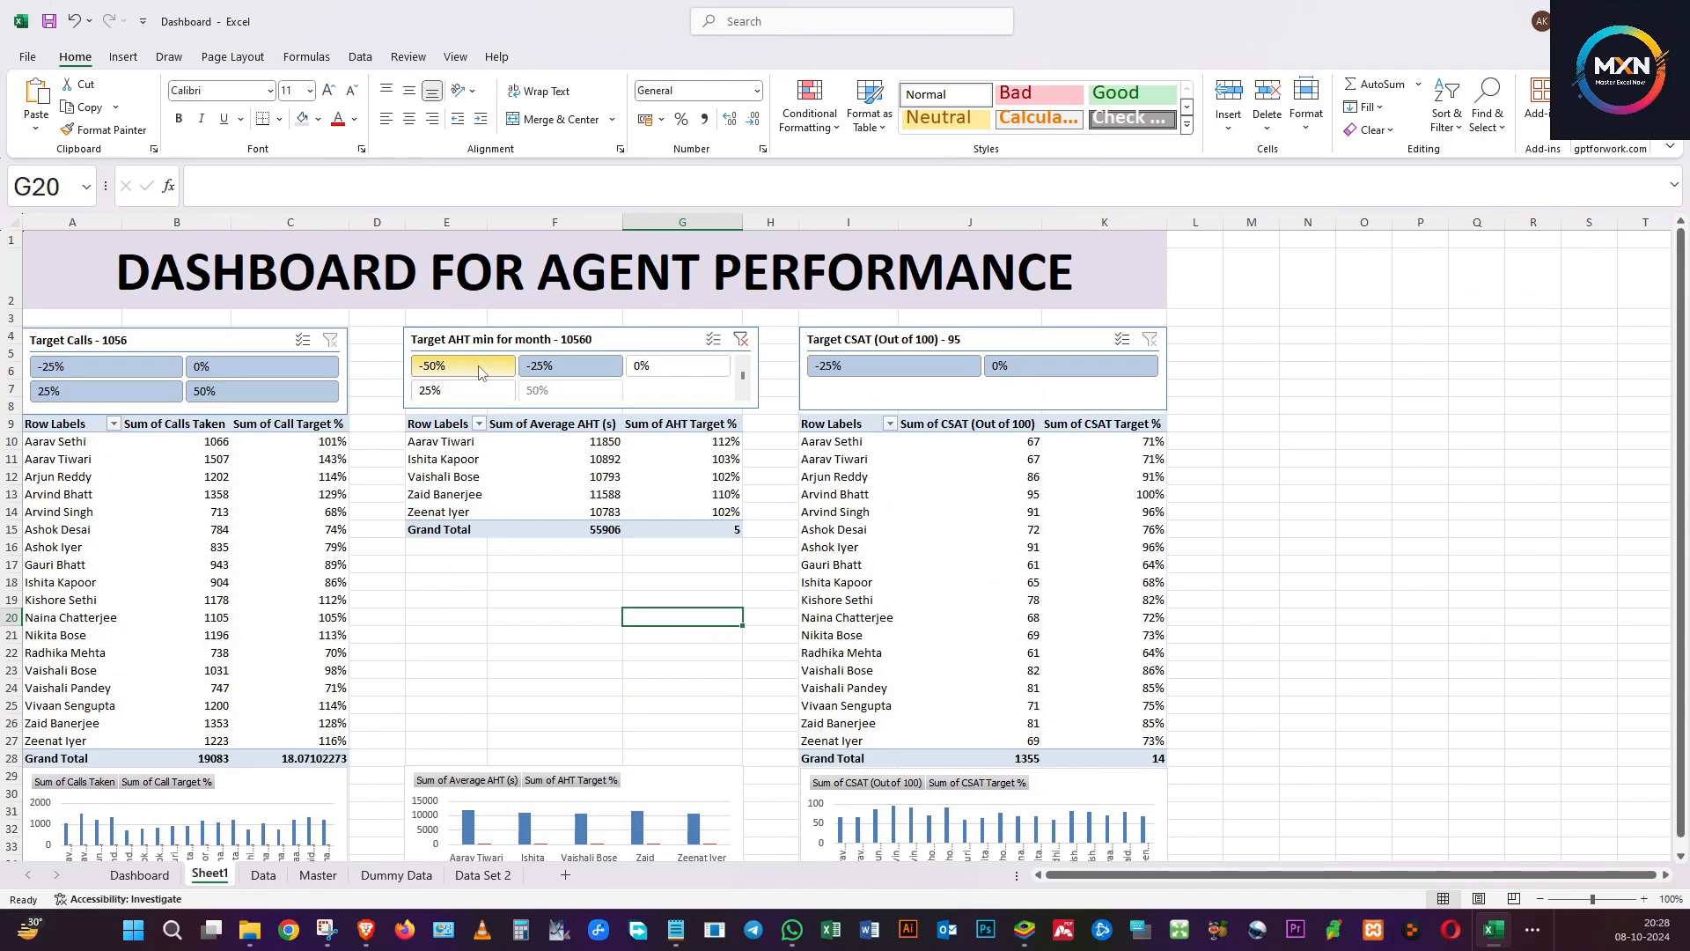
pyautogui.scroll(-1, 528, 782)
pyautogui.scroll(1, 537, 696)
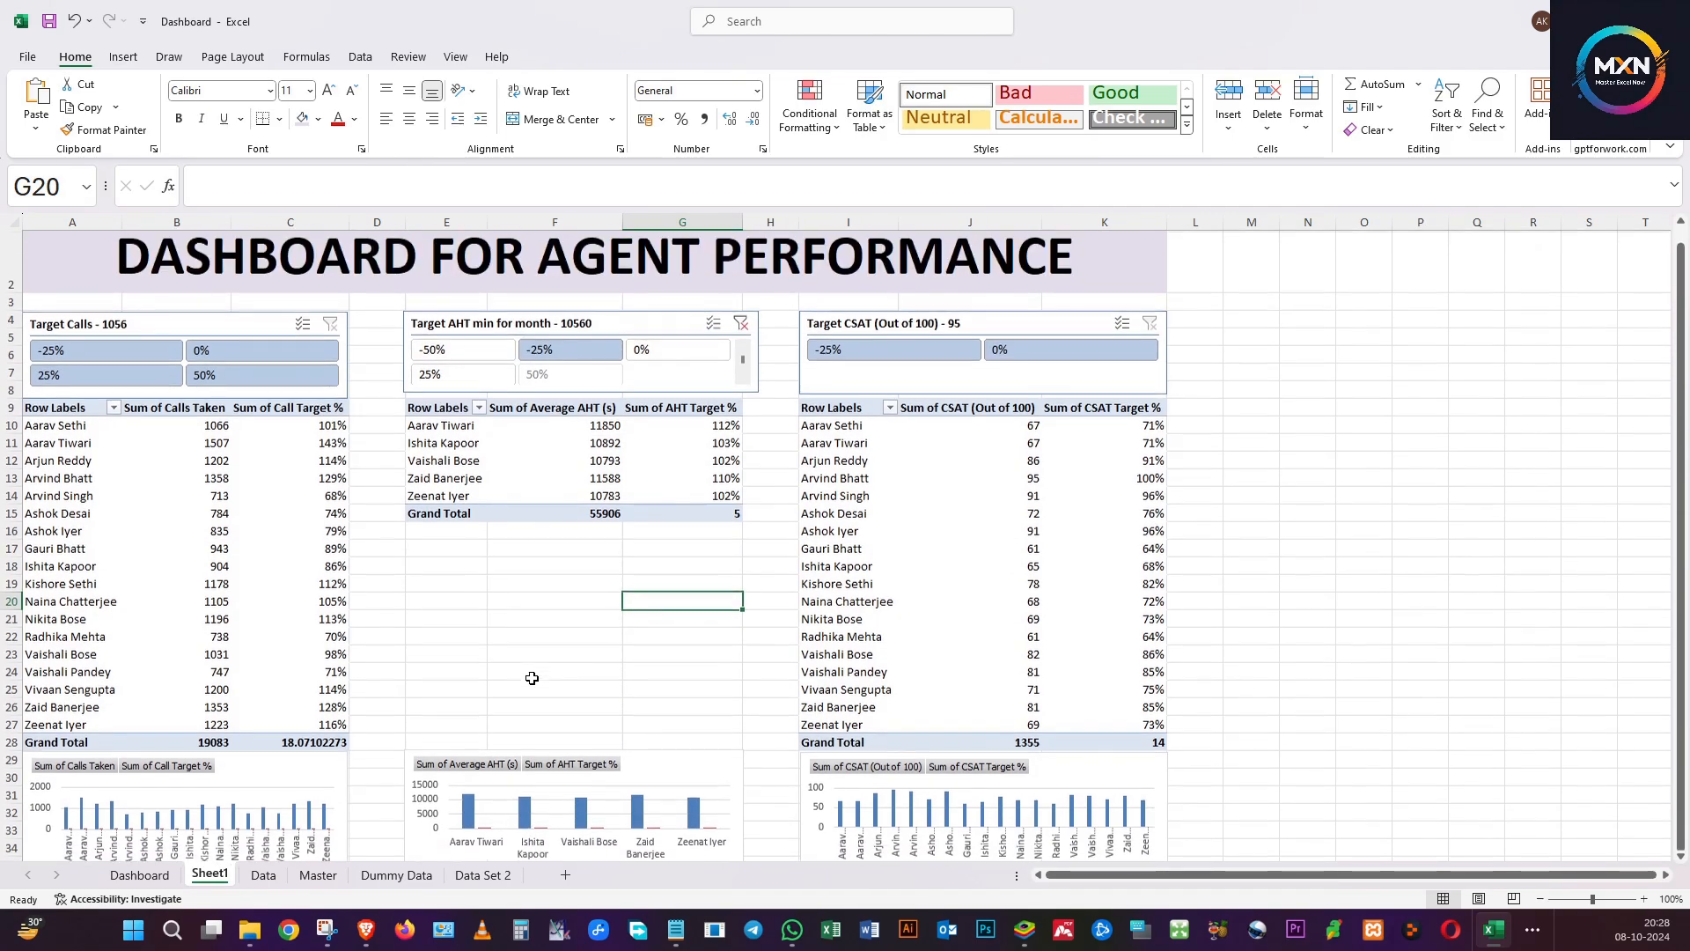
pyautogui.click(462, 347)
pyautogui.scroll(-3, 576, 715)
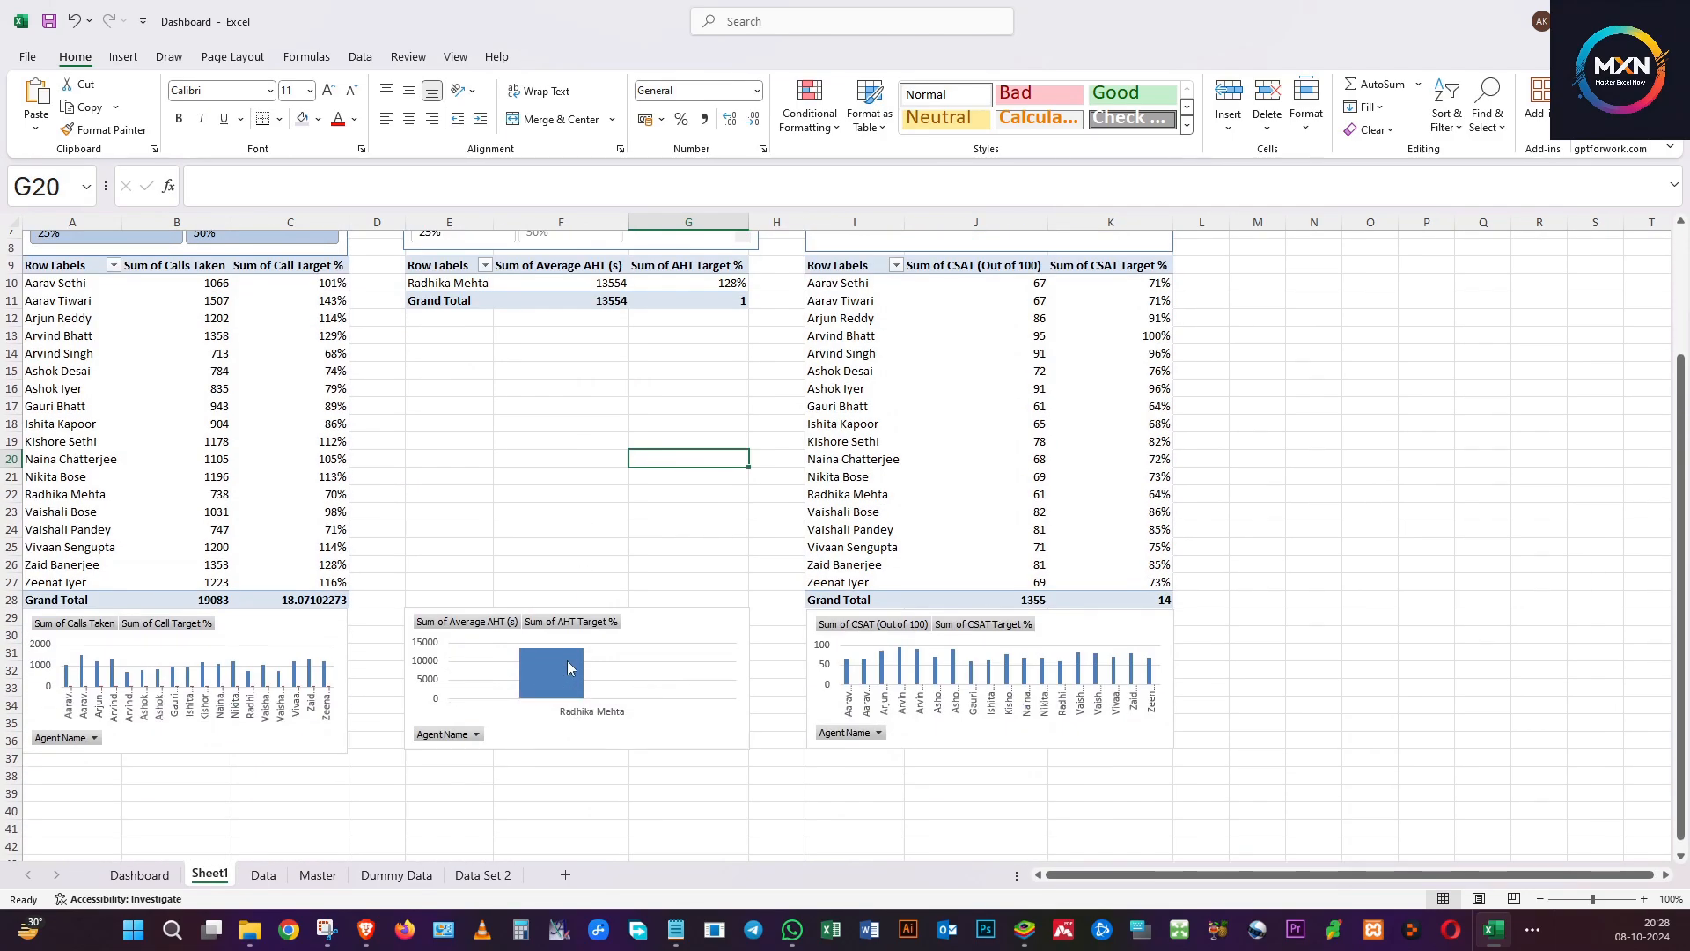
pyautogui.scroll(3, 572, 757)
pyautogui.click(667, 367)
pyautogui.scroll(-4, 616, 643)
pyautogui.scroll(1, 581, 670)
pyautogui.scroll(3, 581, 669)
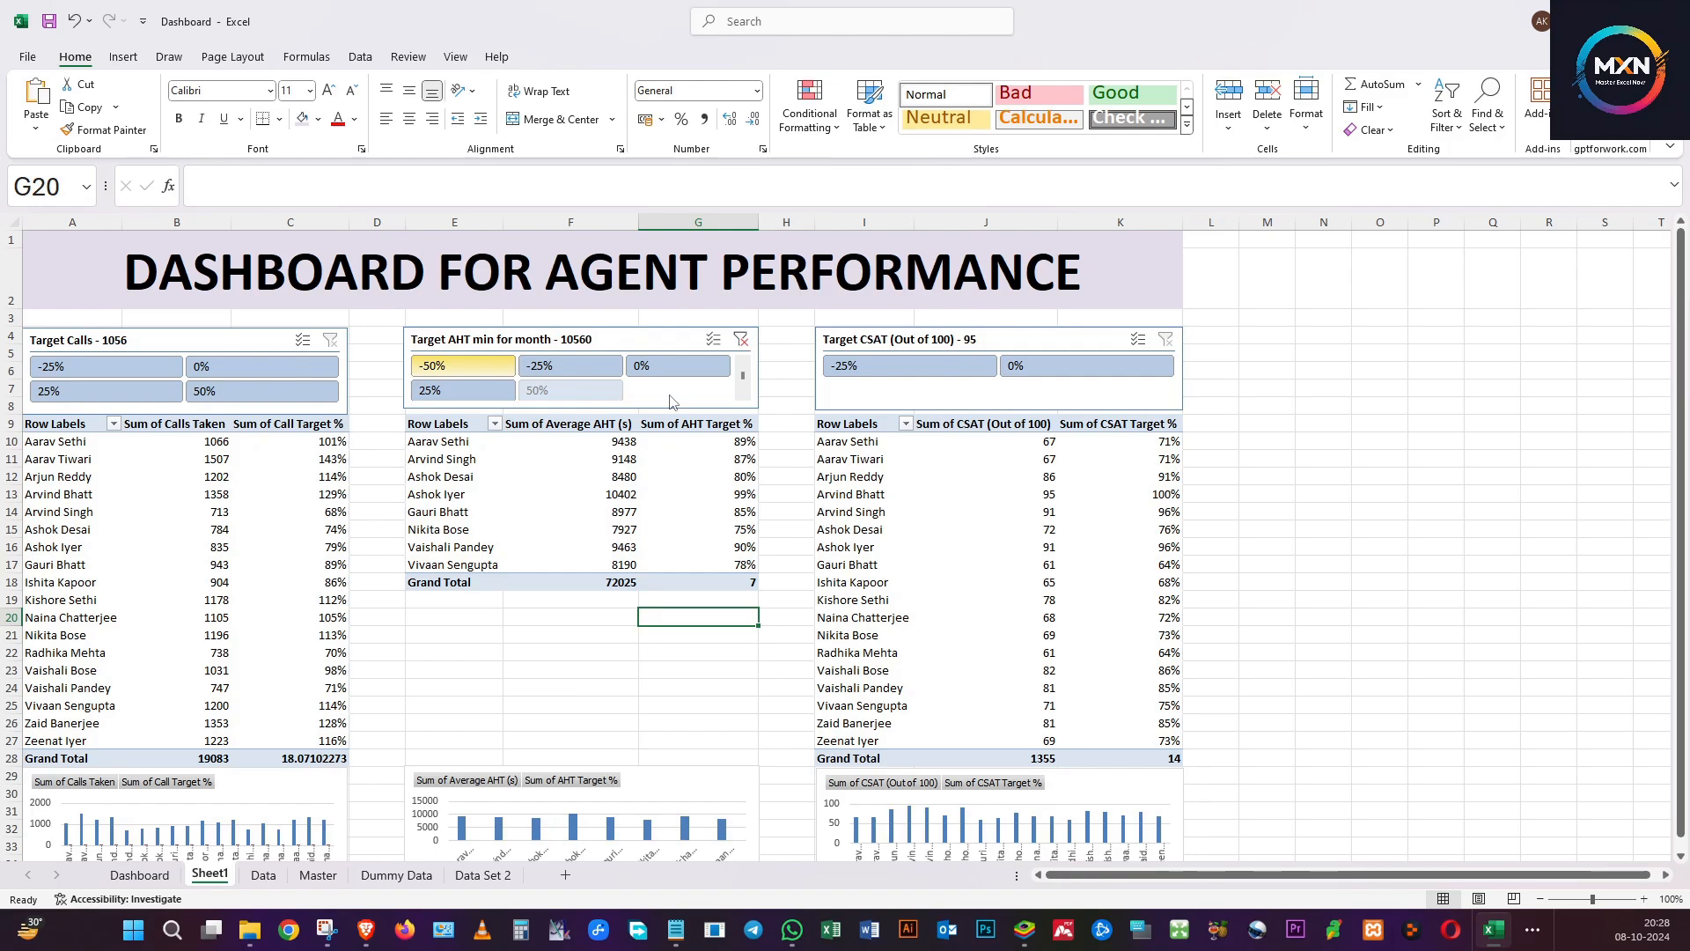
pyautogui.click(742, 339)
# Test the Target Calls slicer by filtering to 25% and 50% in turn, and reselect all of its values.
pyautogui.scroll(-1, 440, 528)
pyautogui.click(149, 456)
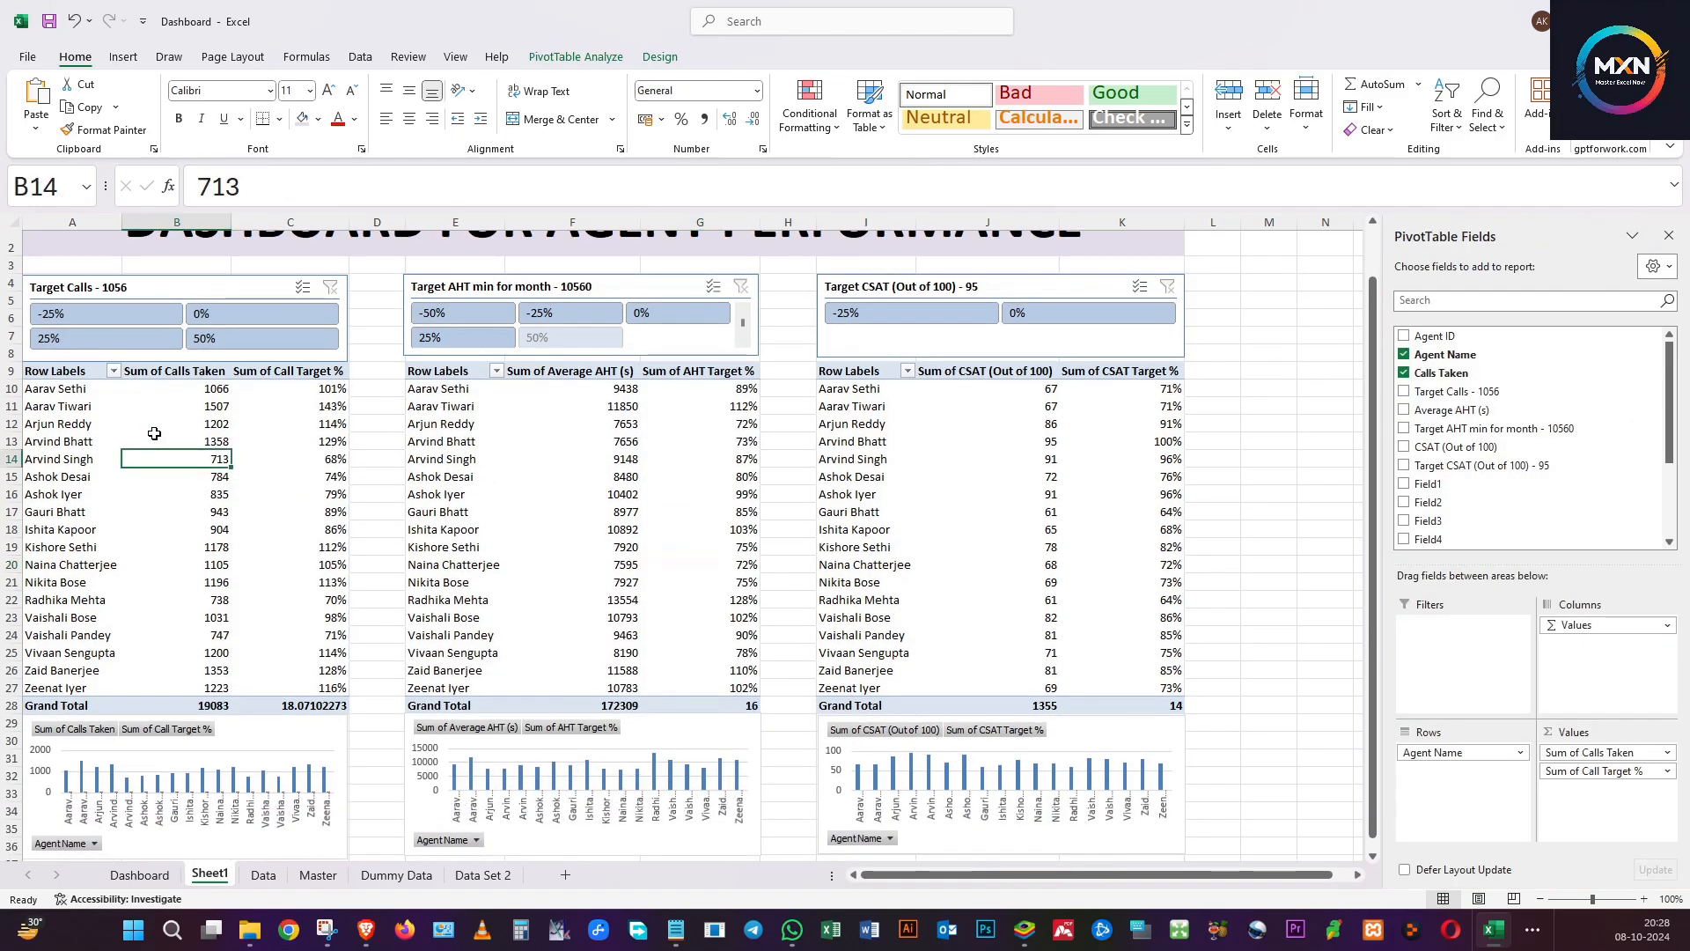
pyautogui.click(83, 339)
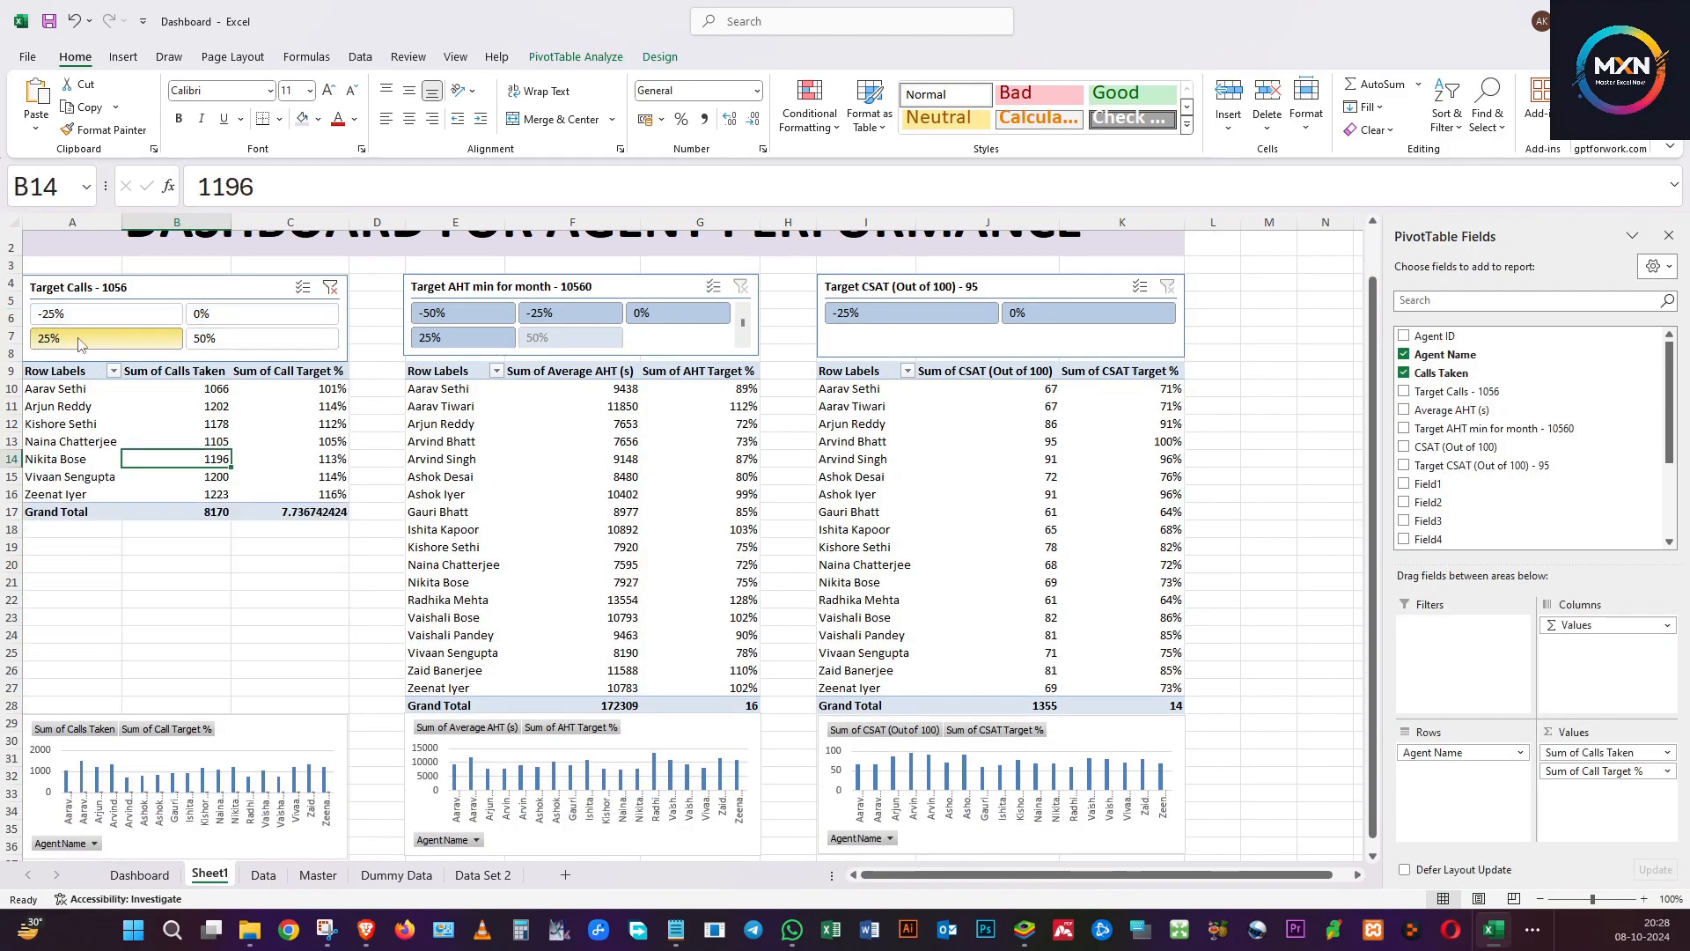
pyautogui.click(231, 342)
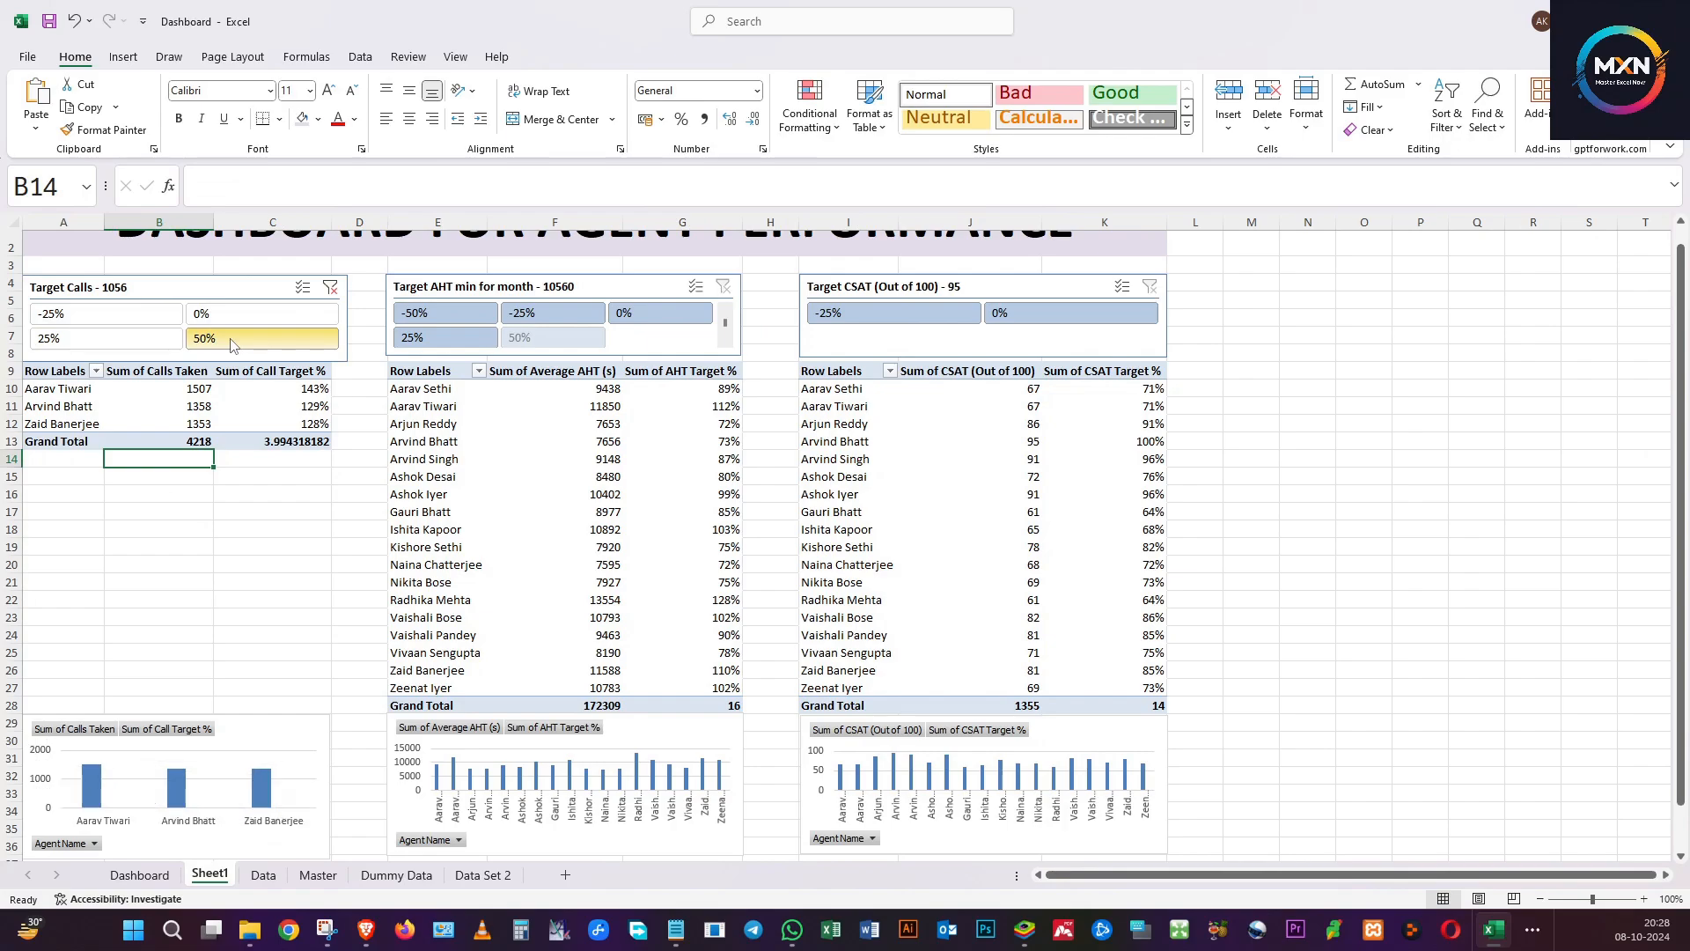
pyautogui.moveTo(100, 312); pyautogui.dragTo(278, 337)
# Test the Target CSAT slicer by filtering to -25% and 0% in turn, and reselect both values.
pyautogui.click(915, 317)
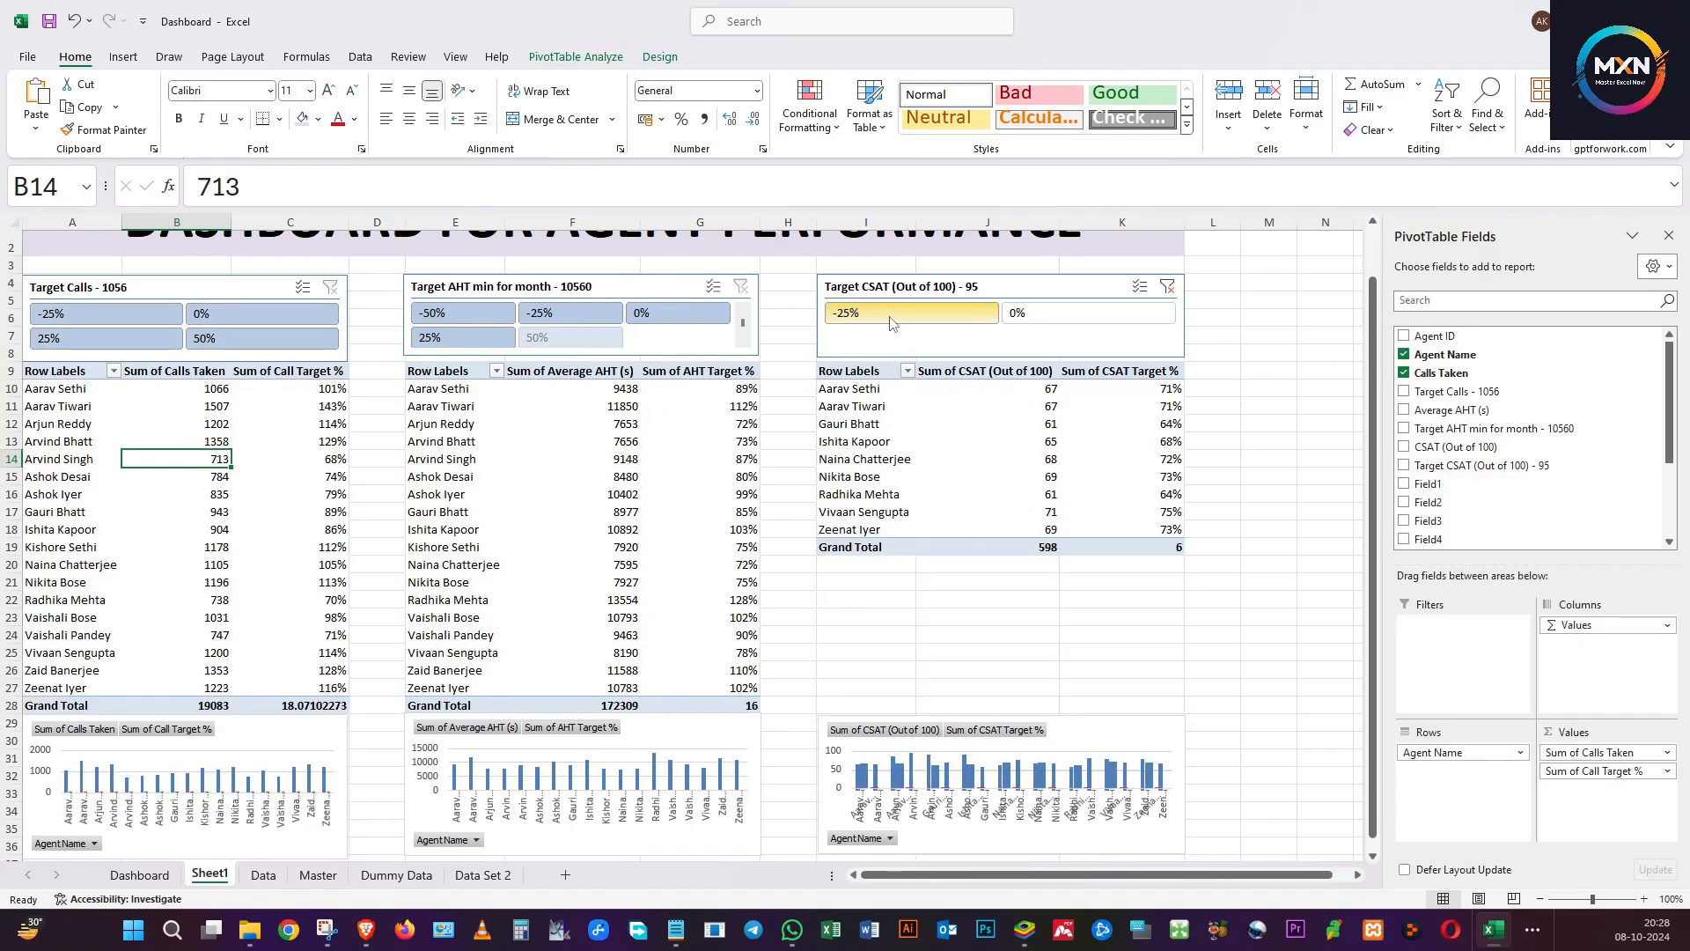
pyautogui.click(1030, 319)
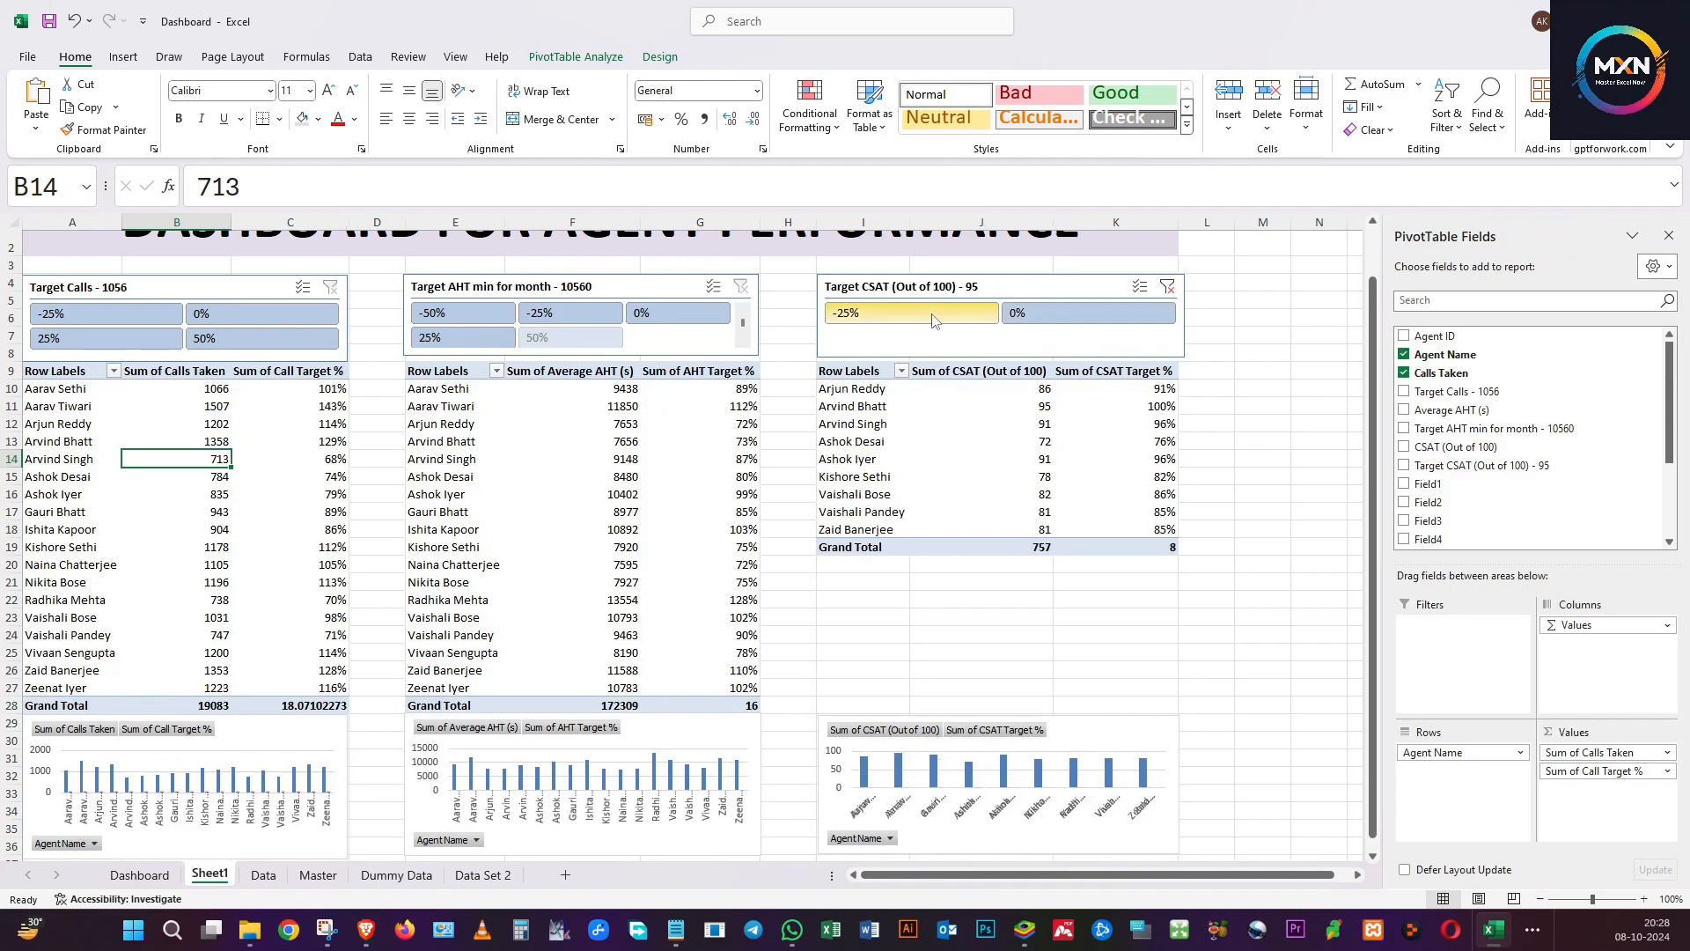
pyautogui.moveTo(911, 319); pyautogui.dragTo(990, 321)
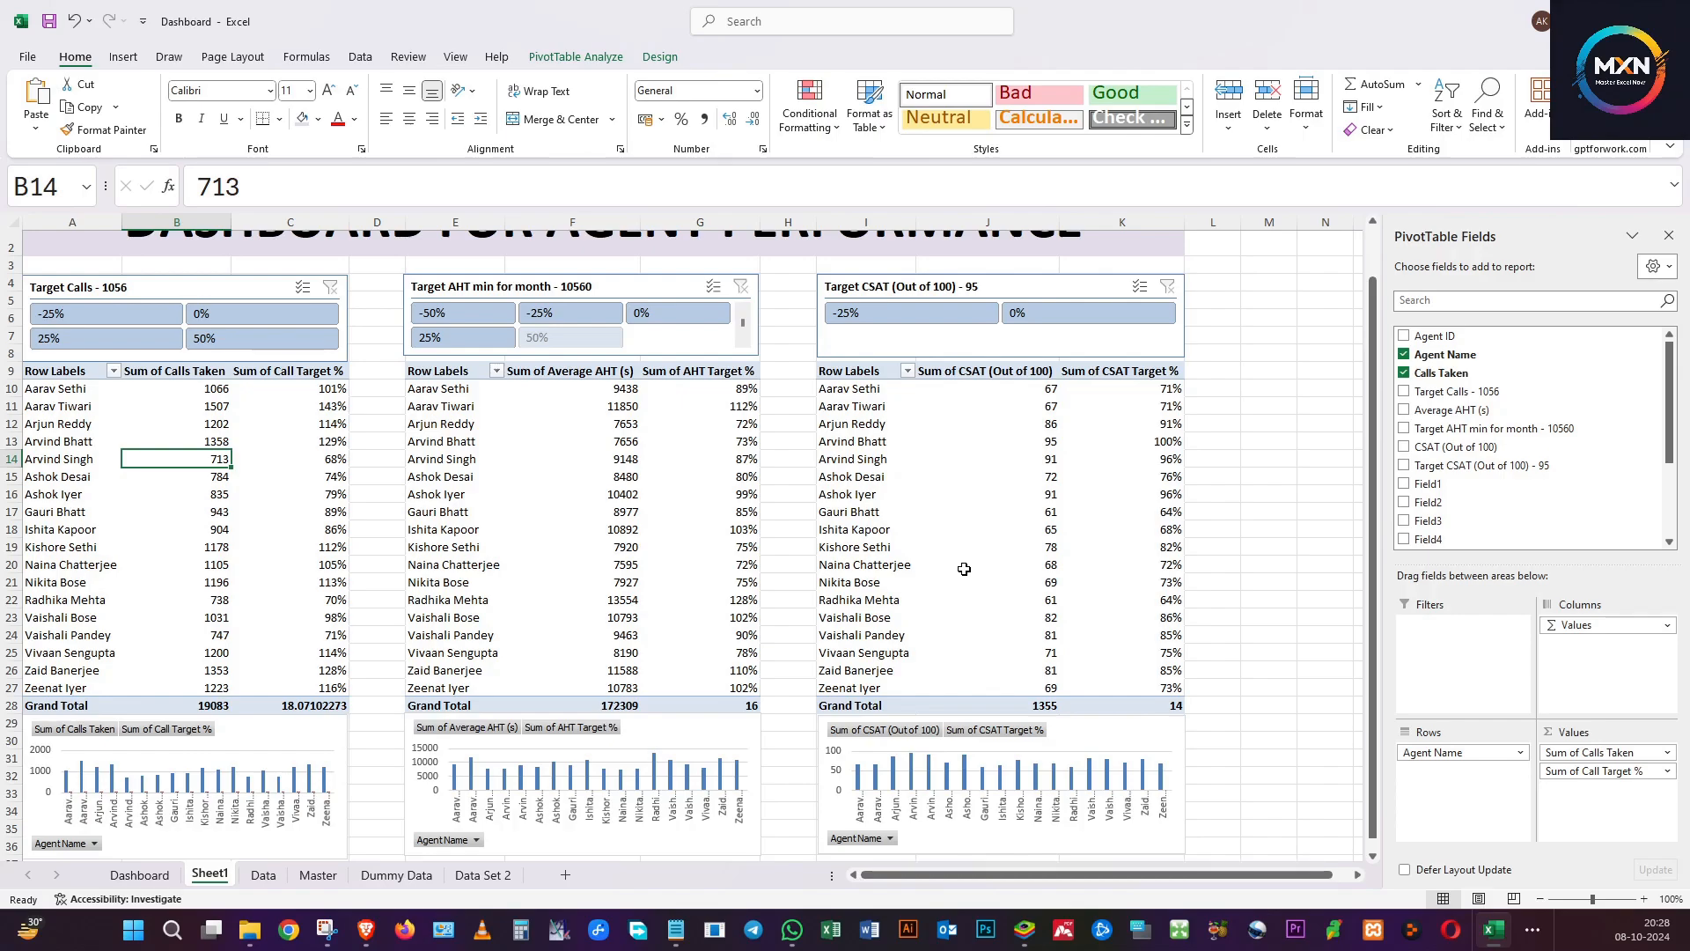
# Narrow the empty spacer columns H and D between the three PivotTables.
pyautogui.scroll(1, 964, 569)
pyautogui.moveTo(815, 215); pyautogui.dragTo(780, 216)
pyautogui.moveTo(406, 220); pyautogui.dragTo(368, 220)
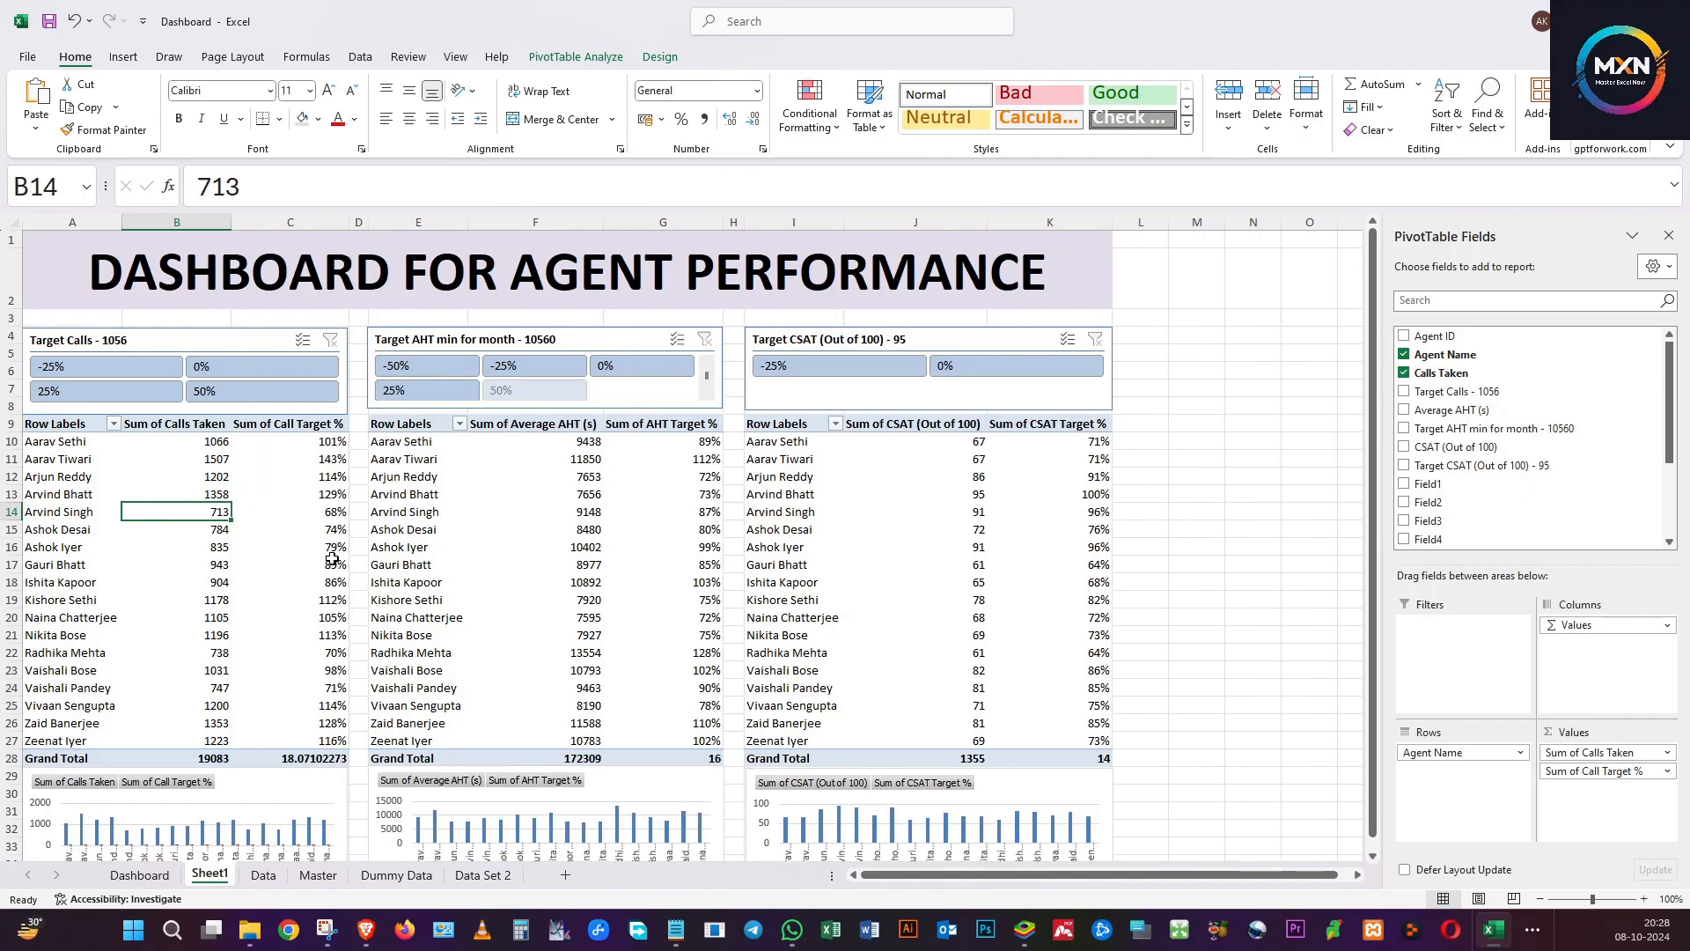
# Apply thick outside borders to the merged dashboard title cell.
pyautogui.click(44, 252)
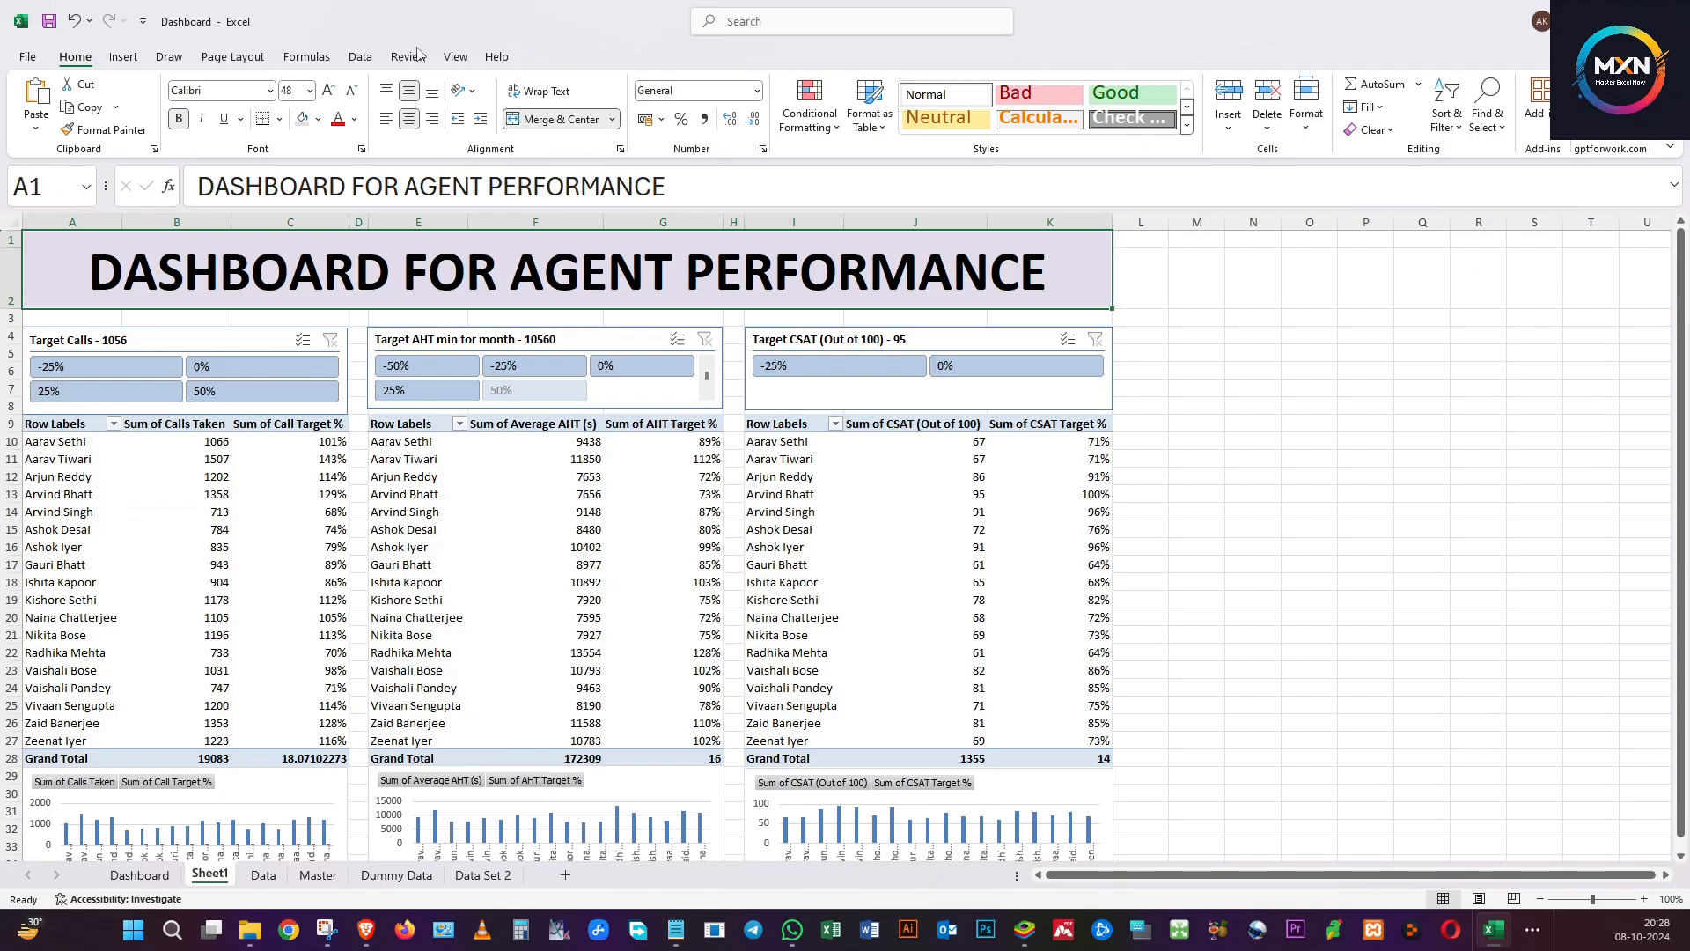
pyautogui.click(282, 125)
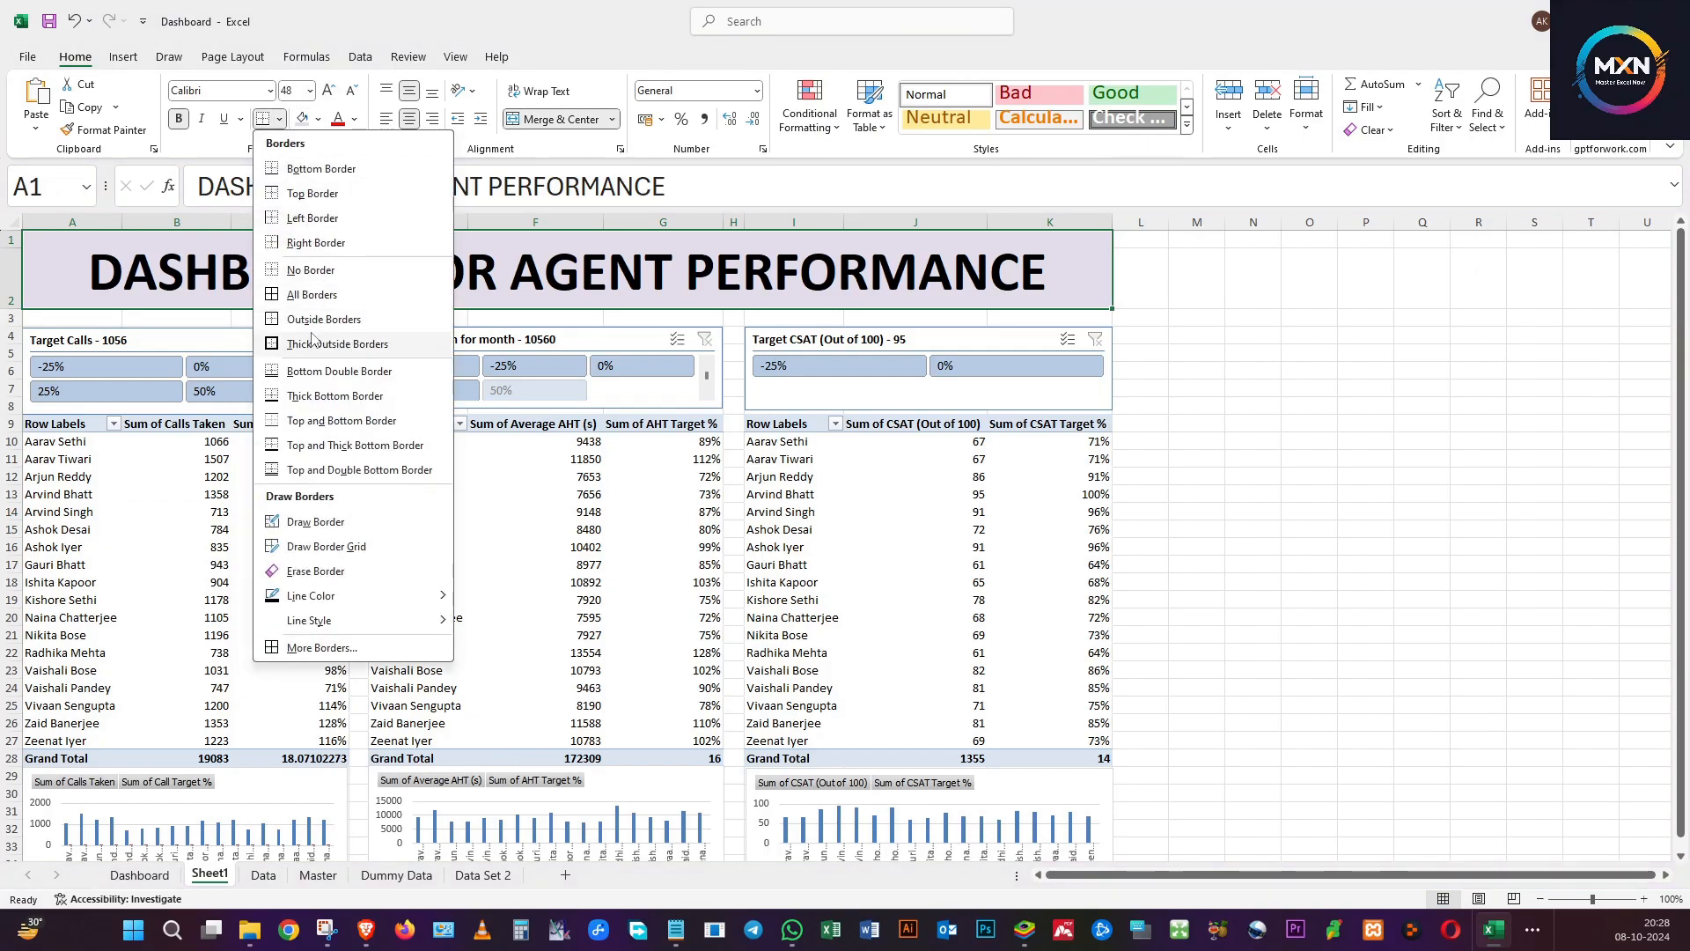
pyautogui.click(374, 434)
pyautogui.click(558, 529)
pyautogui.click(997, 582)
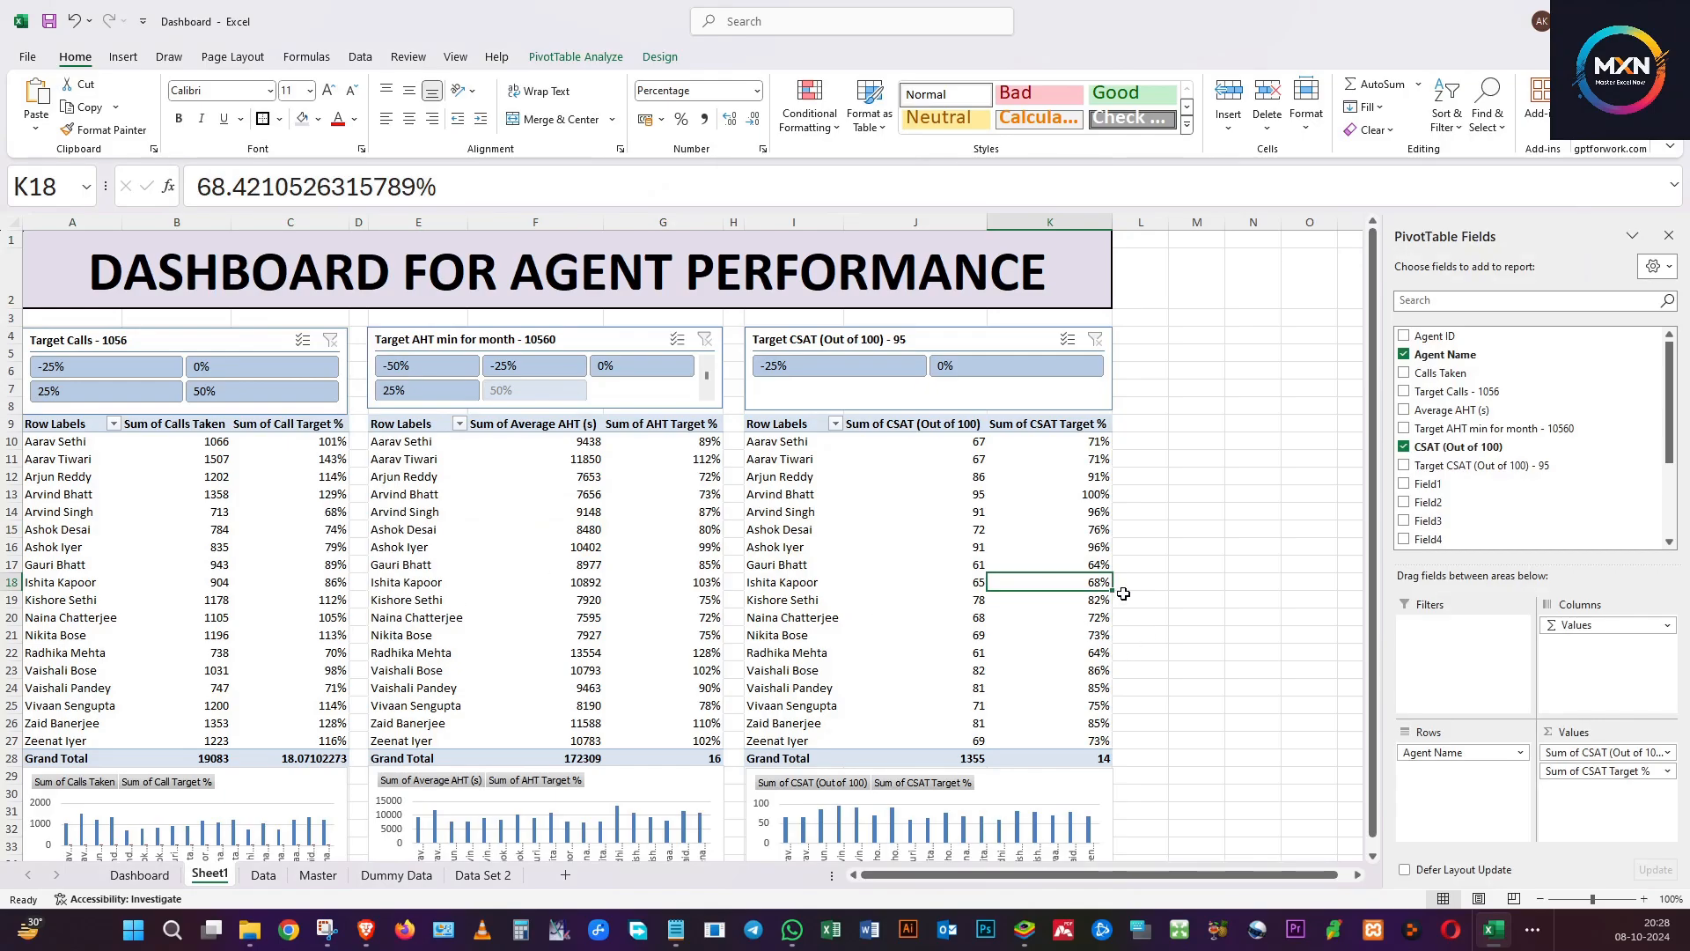
pyautogui.click(1196, 549)
# Copy the whole agent table A1:H19 from the Data sheet into cell A1 of a new sheet.
pyautogui.click(139, 874)
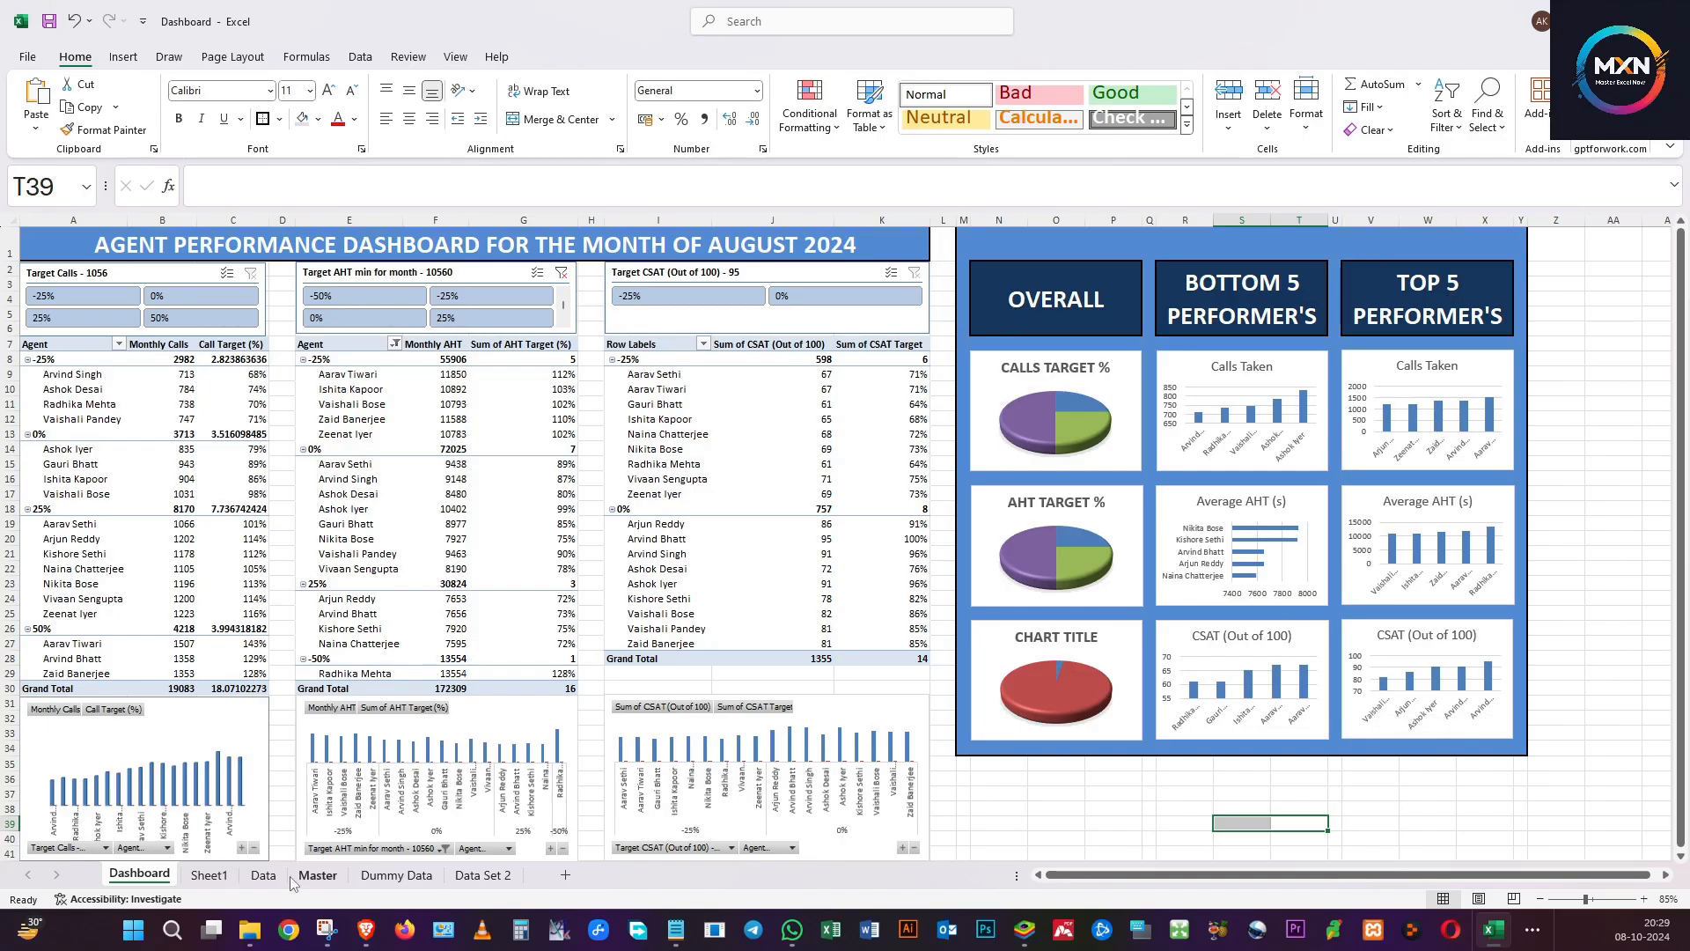
pyautogui.click(262, 874)
pyautogui.click(548, 315)
pyautogui.click(851, 394)
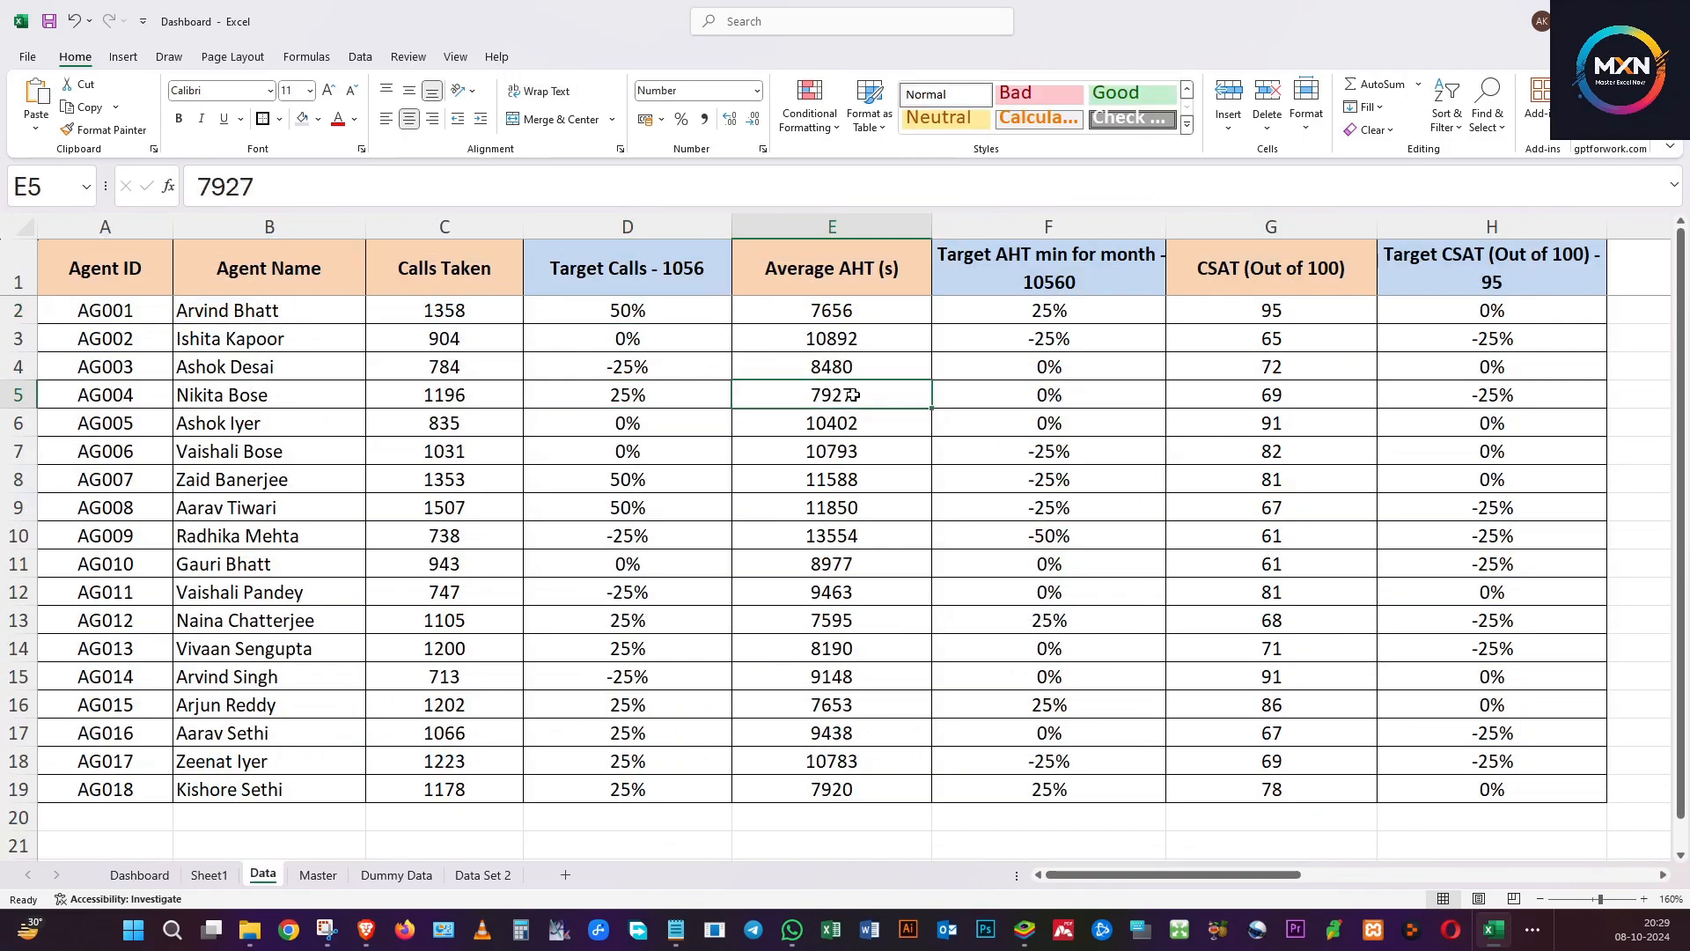
pyautogui.moveTo(100, 264); pyautogui.dragTo(1441, 786)
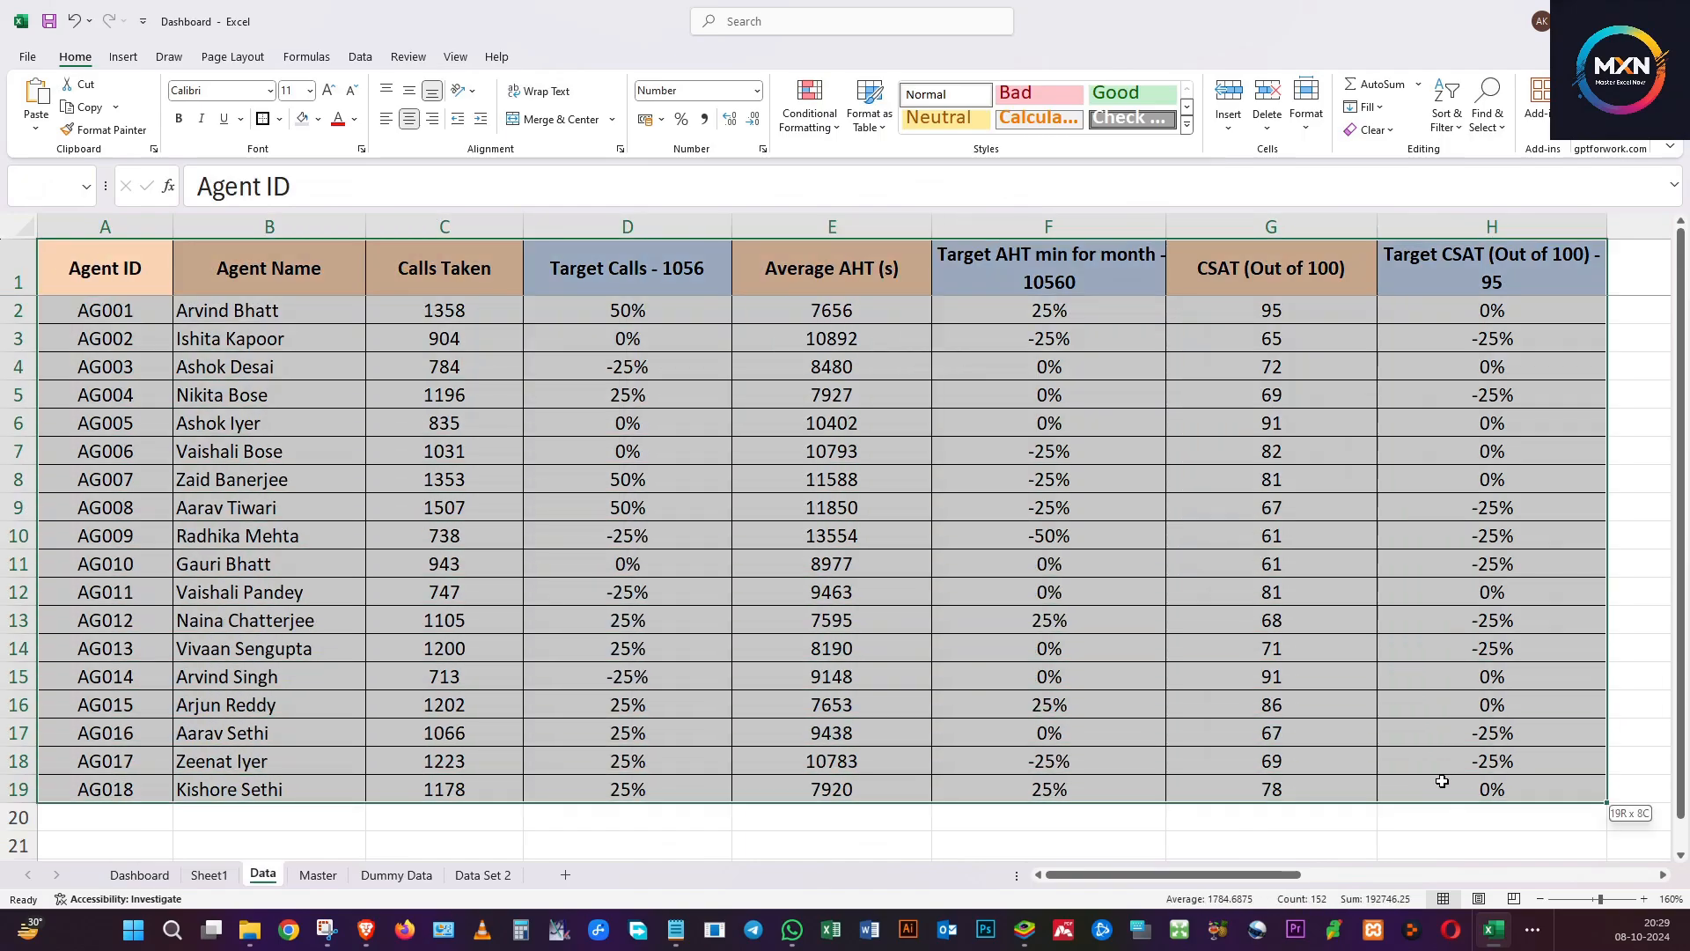
pyautogui.rightClick(675, 485)
pyautogui.click(714, 433)
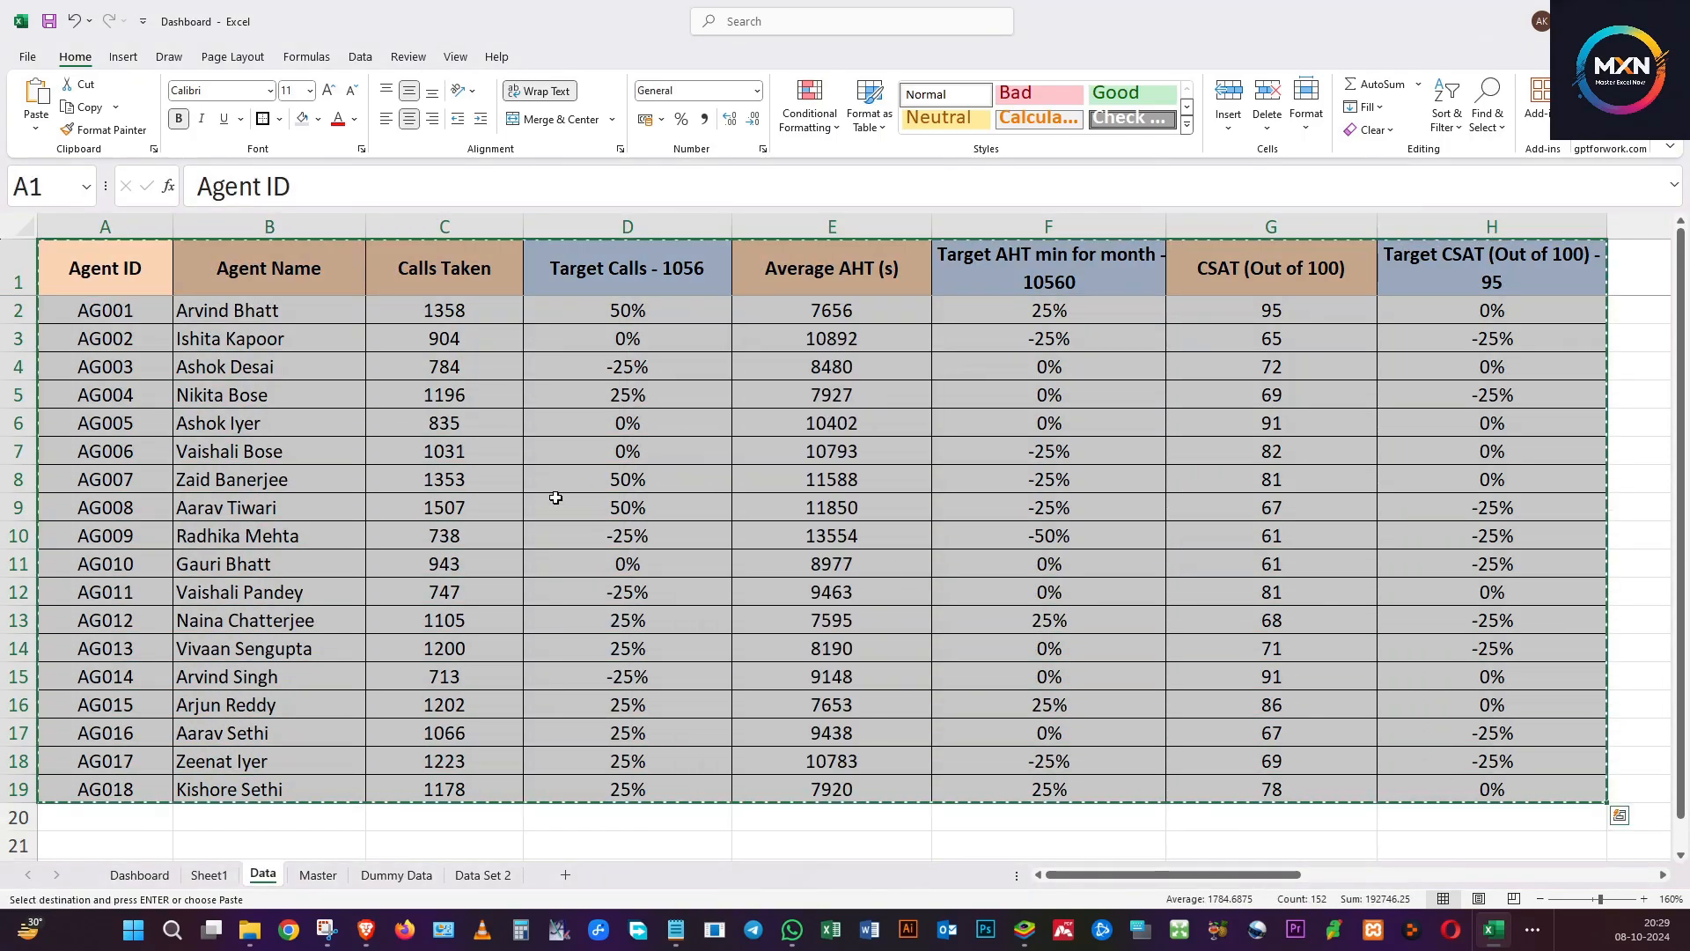
pyautogui.click(569, 875)
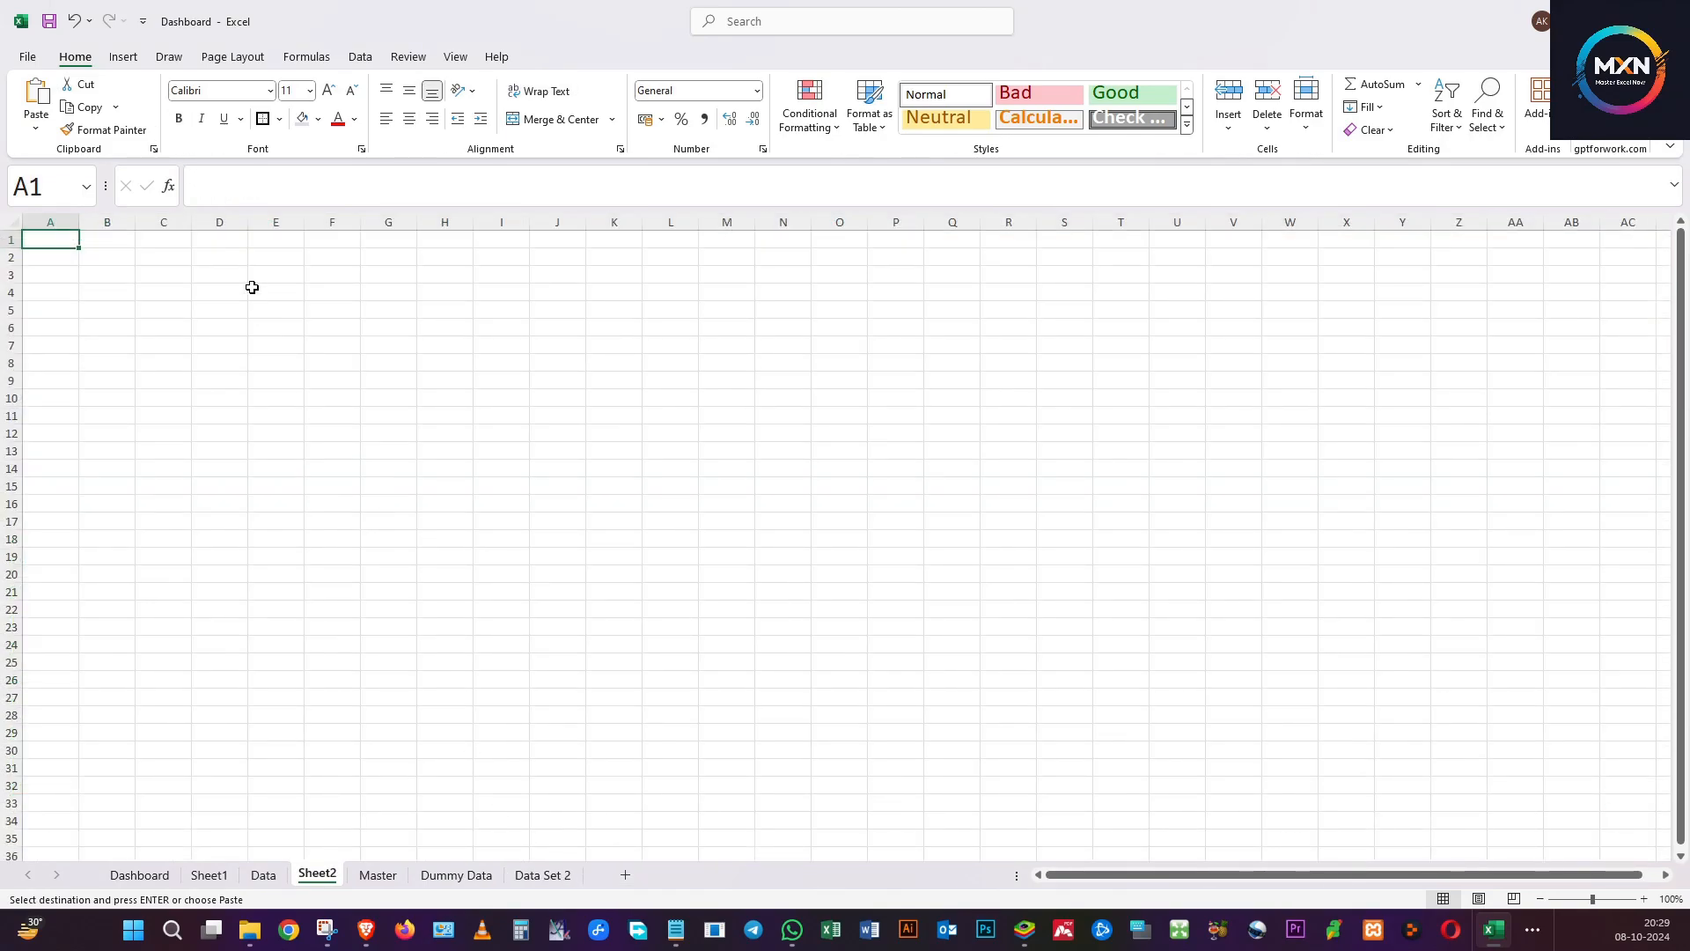
pyautogui.hotkey('ctrl', 'v')
pyautogui.click(275, 362)
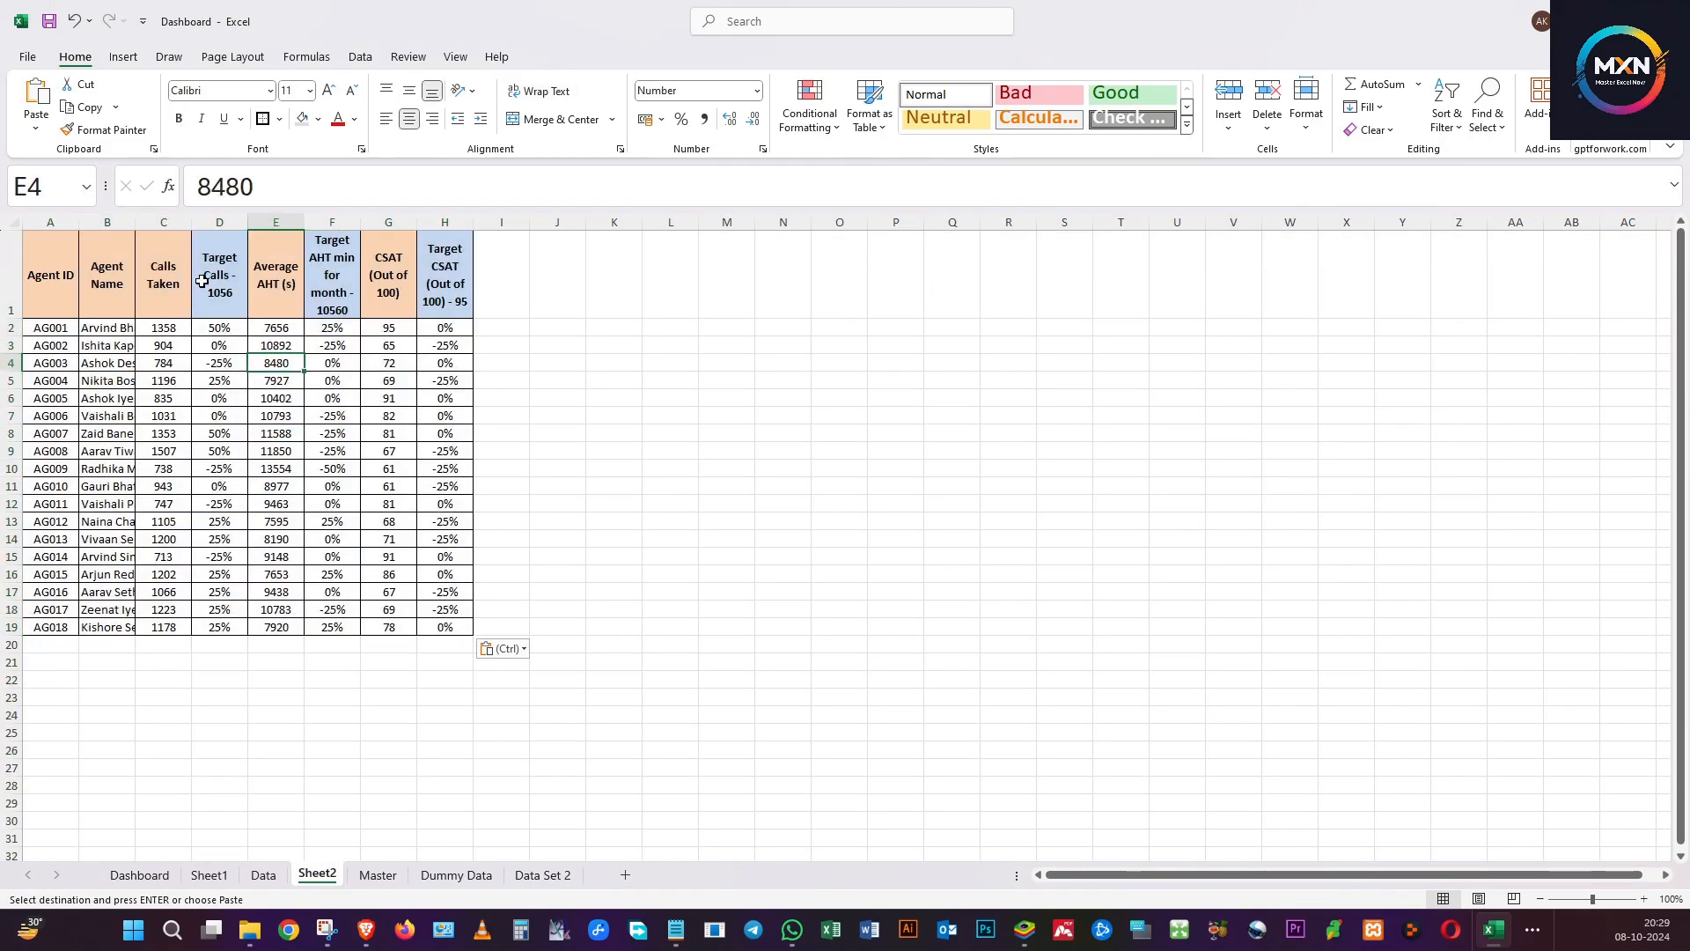
# Add filters to the header row of the copied table and sort it by Calls Taken from smallest to largest.
pyautogui.click(150, 281)
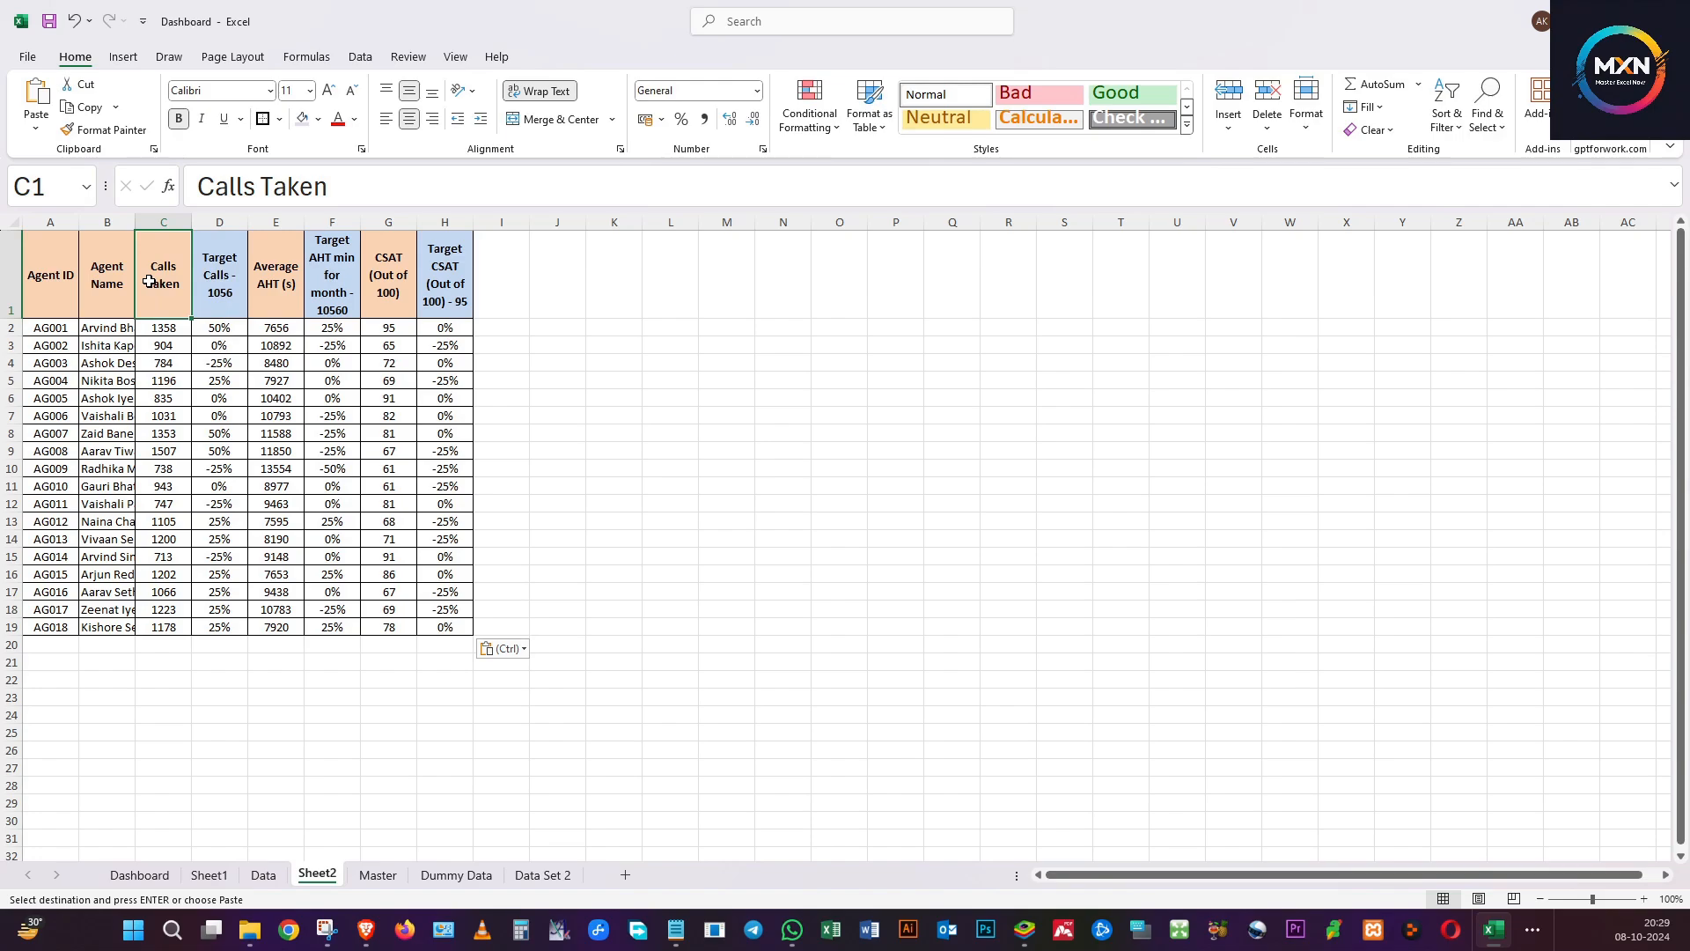
pyautogui.moveTo(52, 292); pyautogui.dragTo(428, 292)
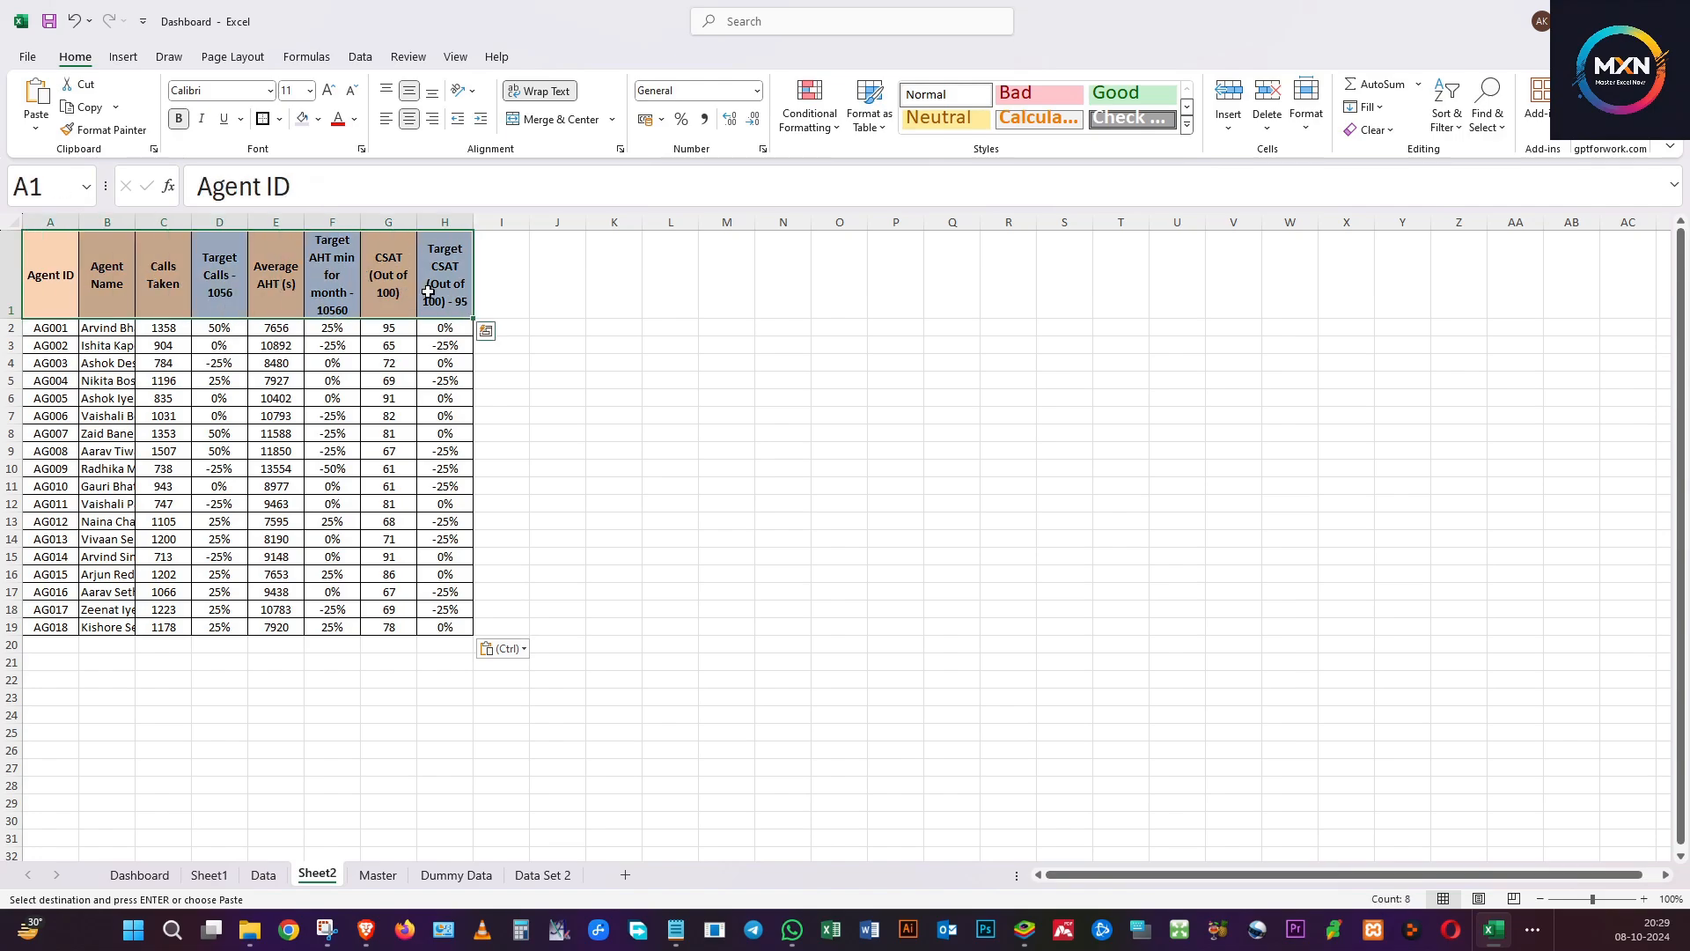
pyautogui.click(1454, 104)
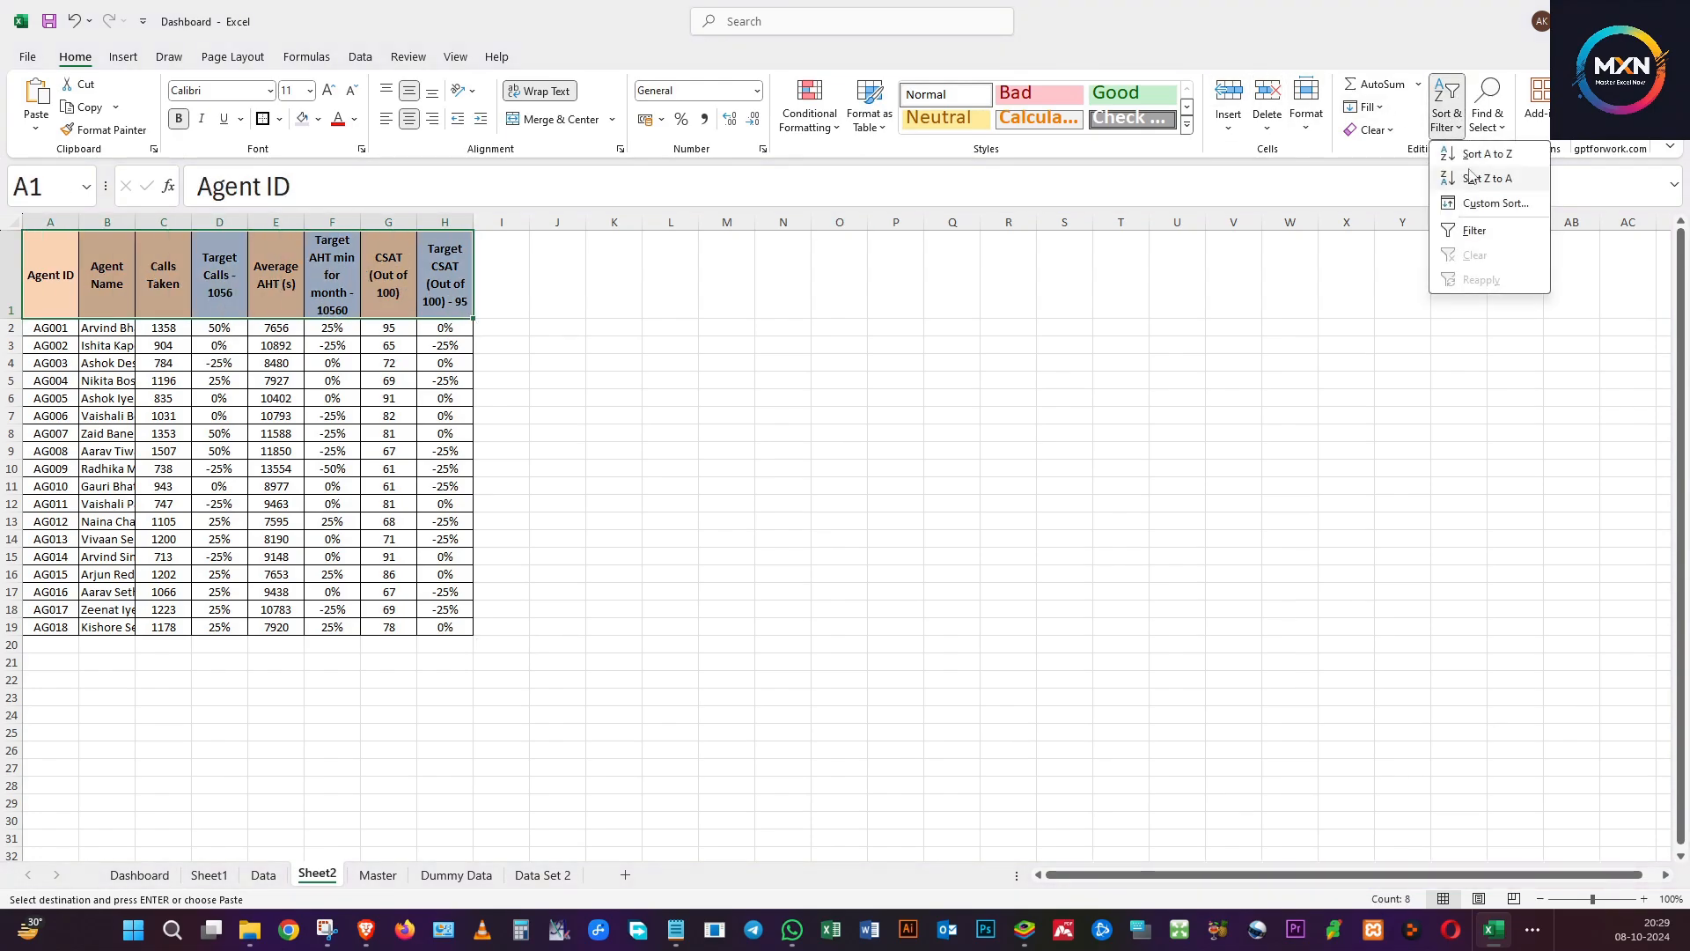
pyautogui.click(1487, 230)
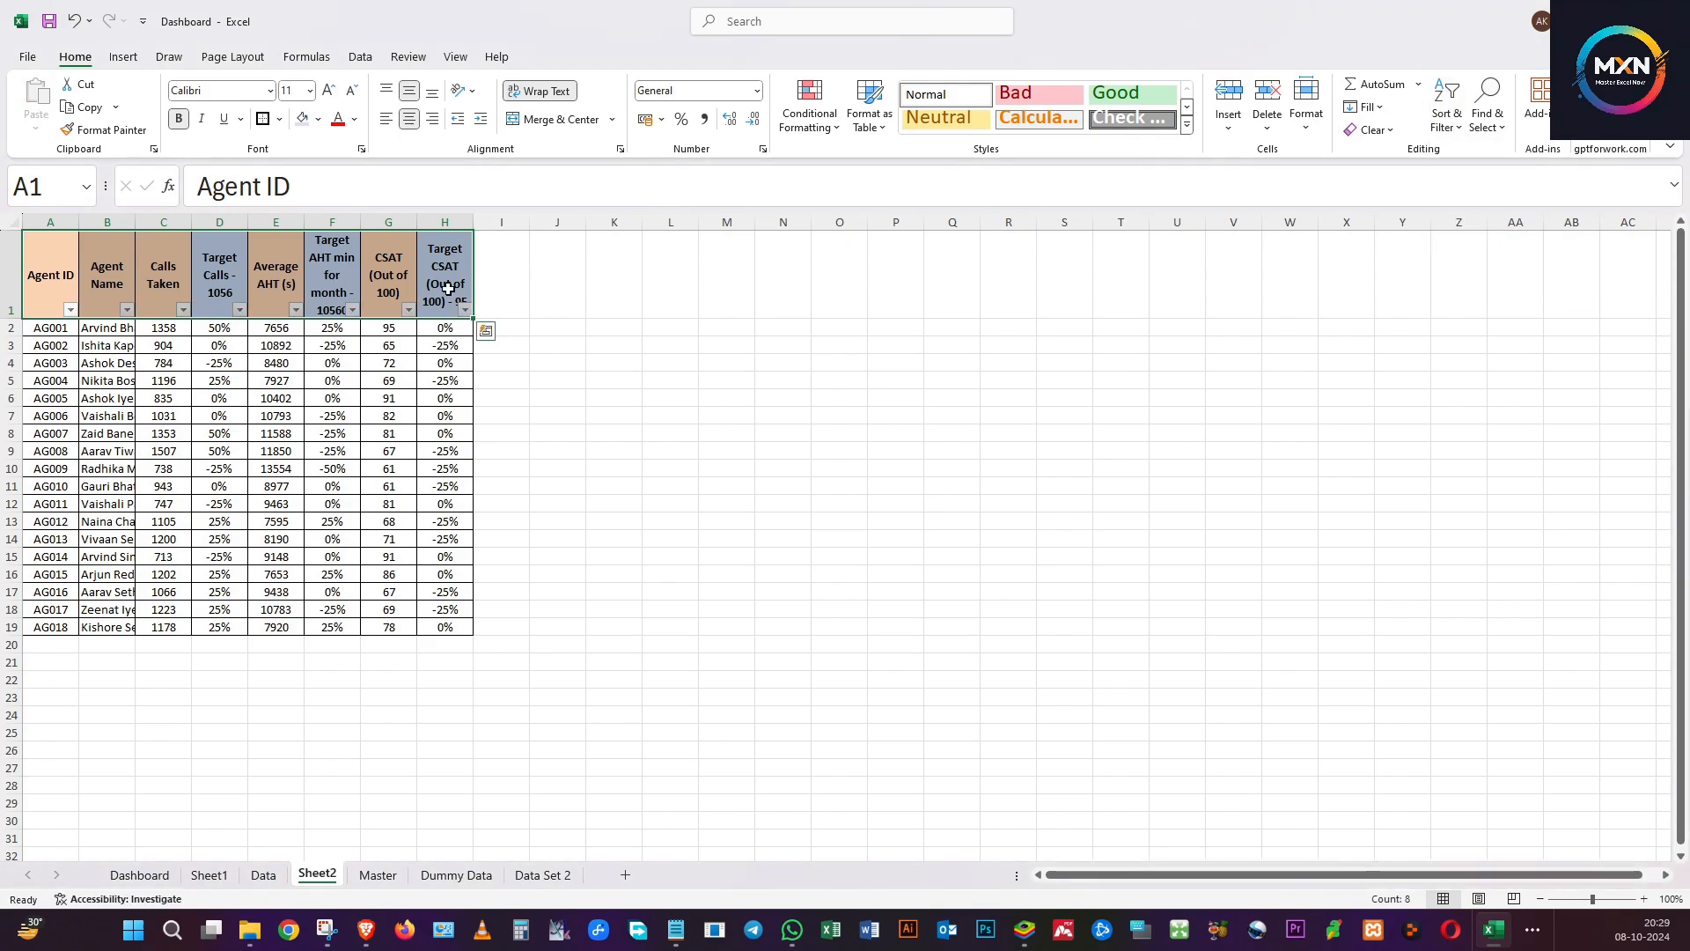
pyautogui.click(217, 344)
pyautogui.click(178, 297)
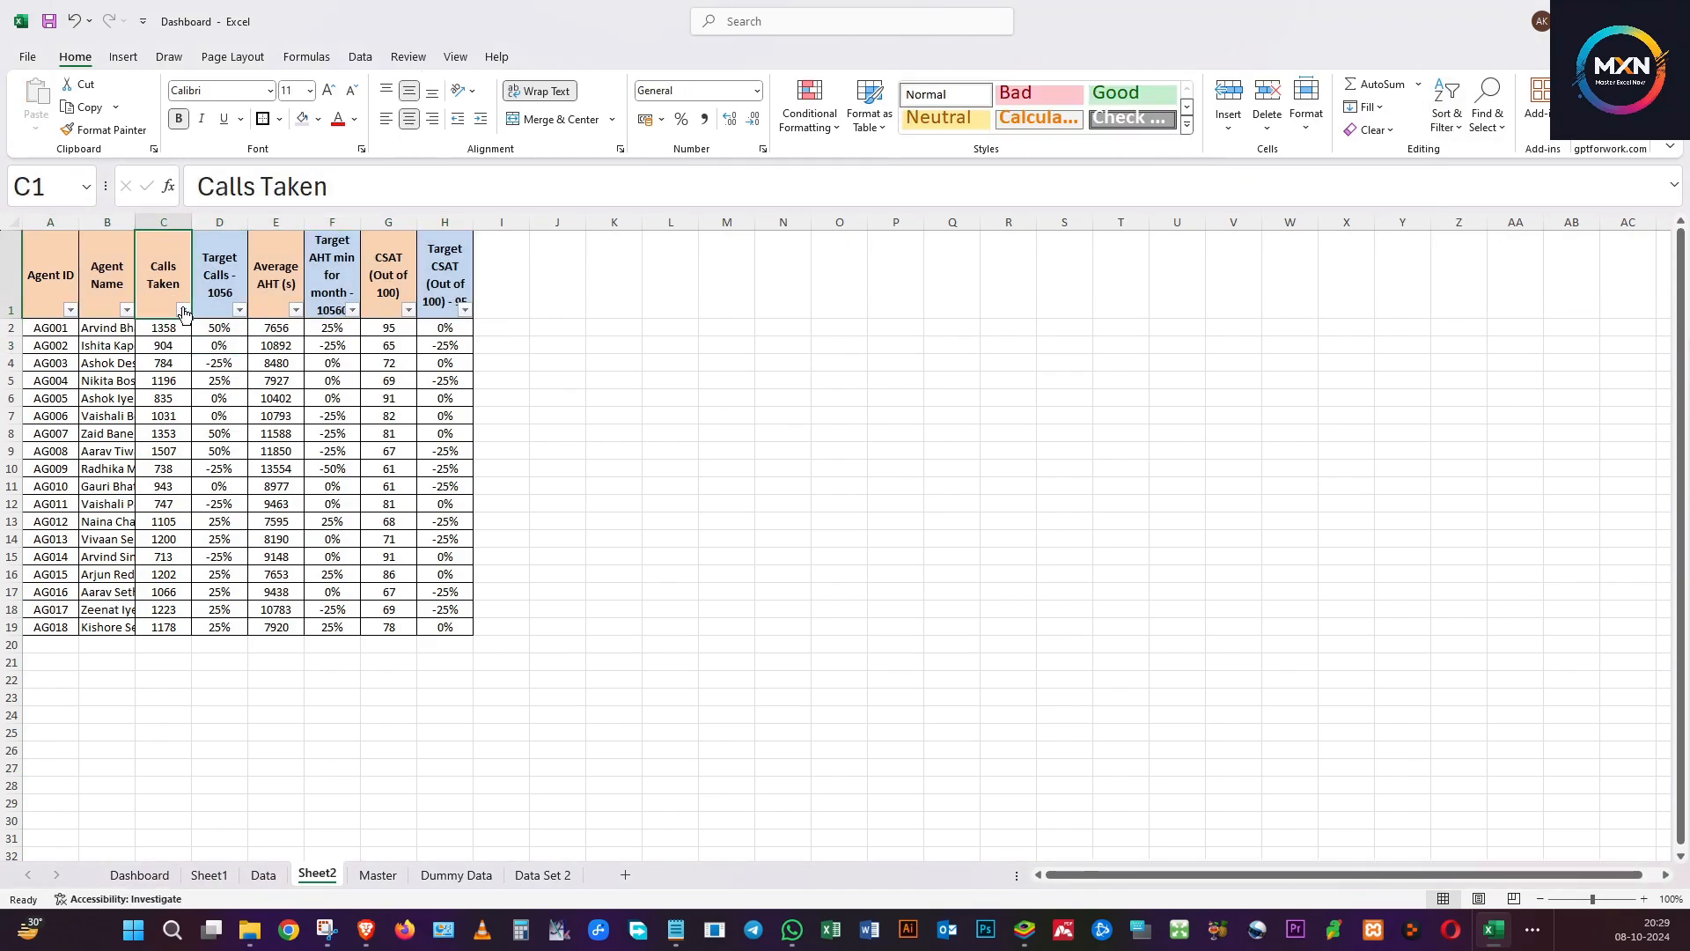
pyautogui.click(184, 311)
pyautogui.click(202, 328)
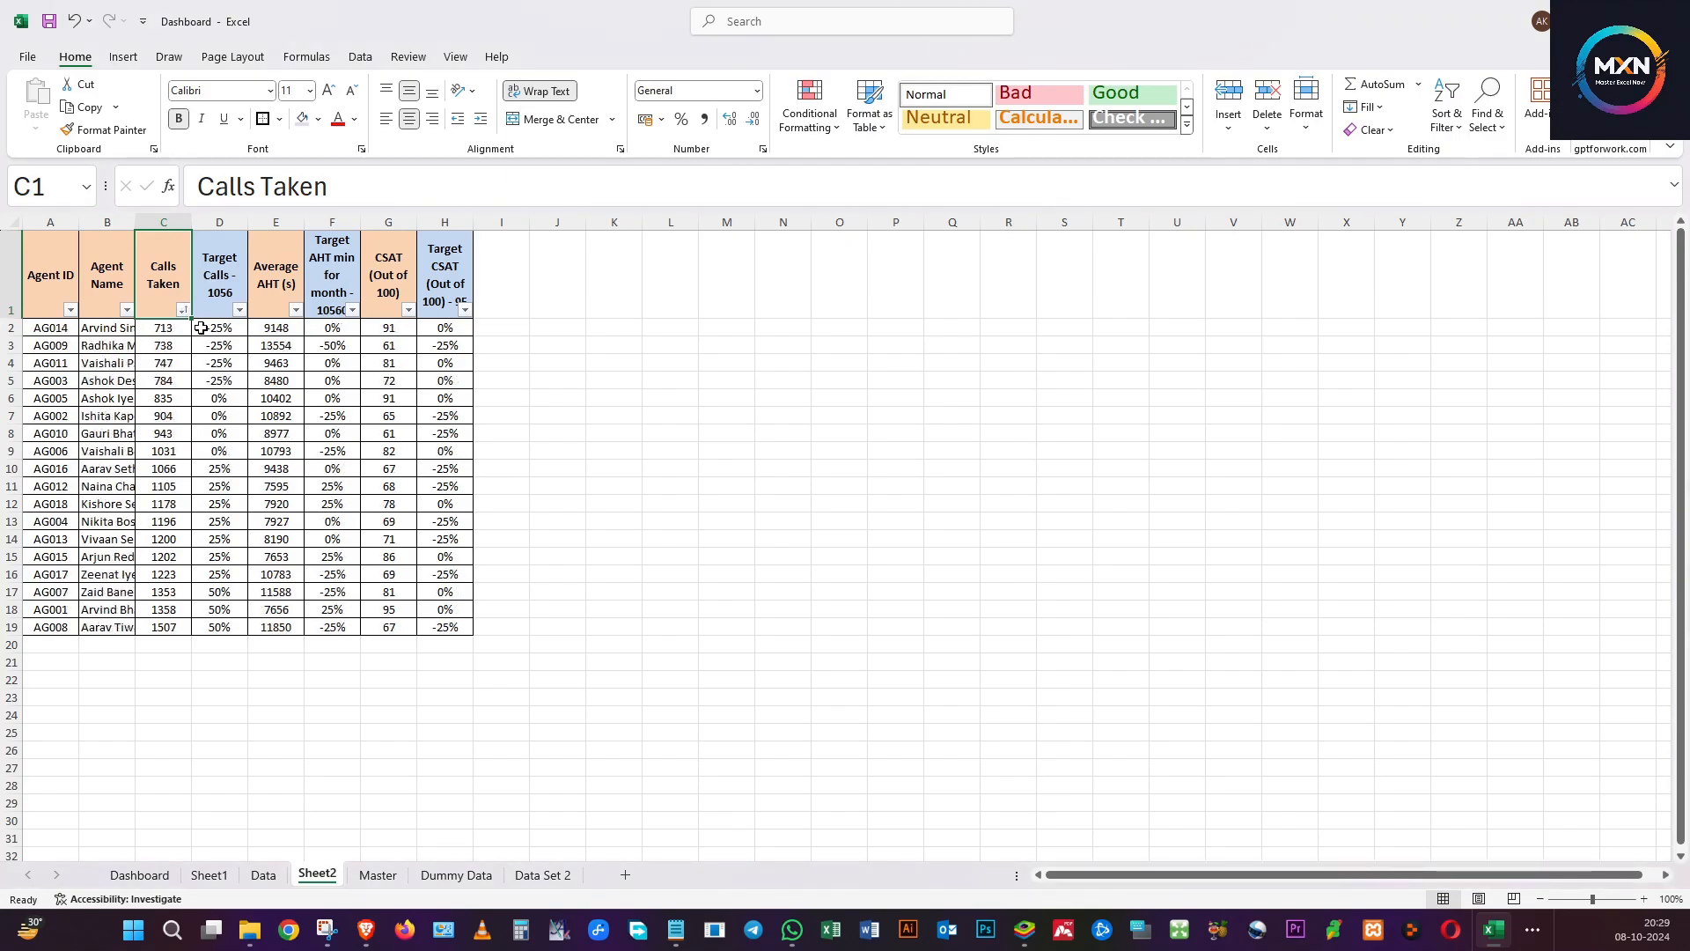
# Copy the Agent ID to Target Calls headers with the five lowest-call rows, A1:D6, to cell K1.
pyautogui.moveTo(45, 256); pyautogui.dragTo(226, 393)
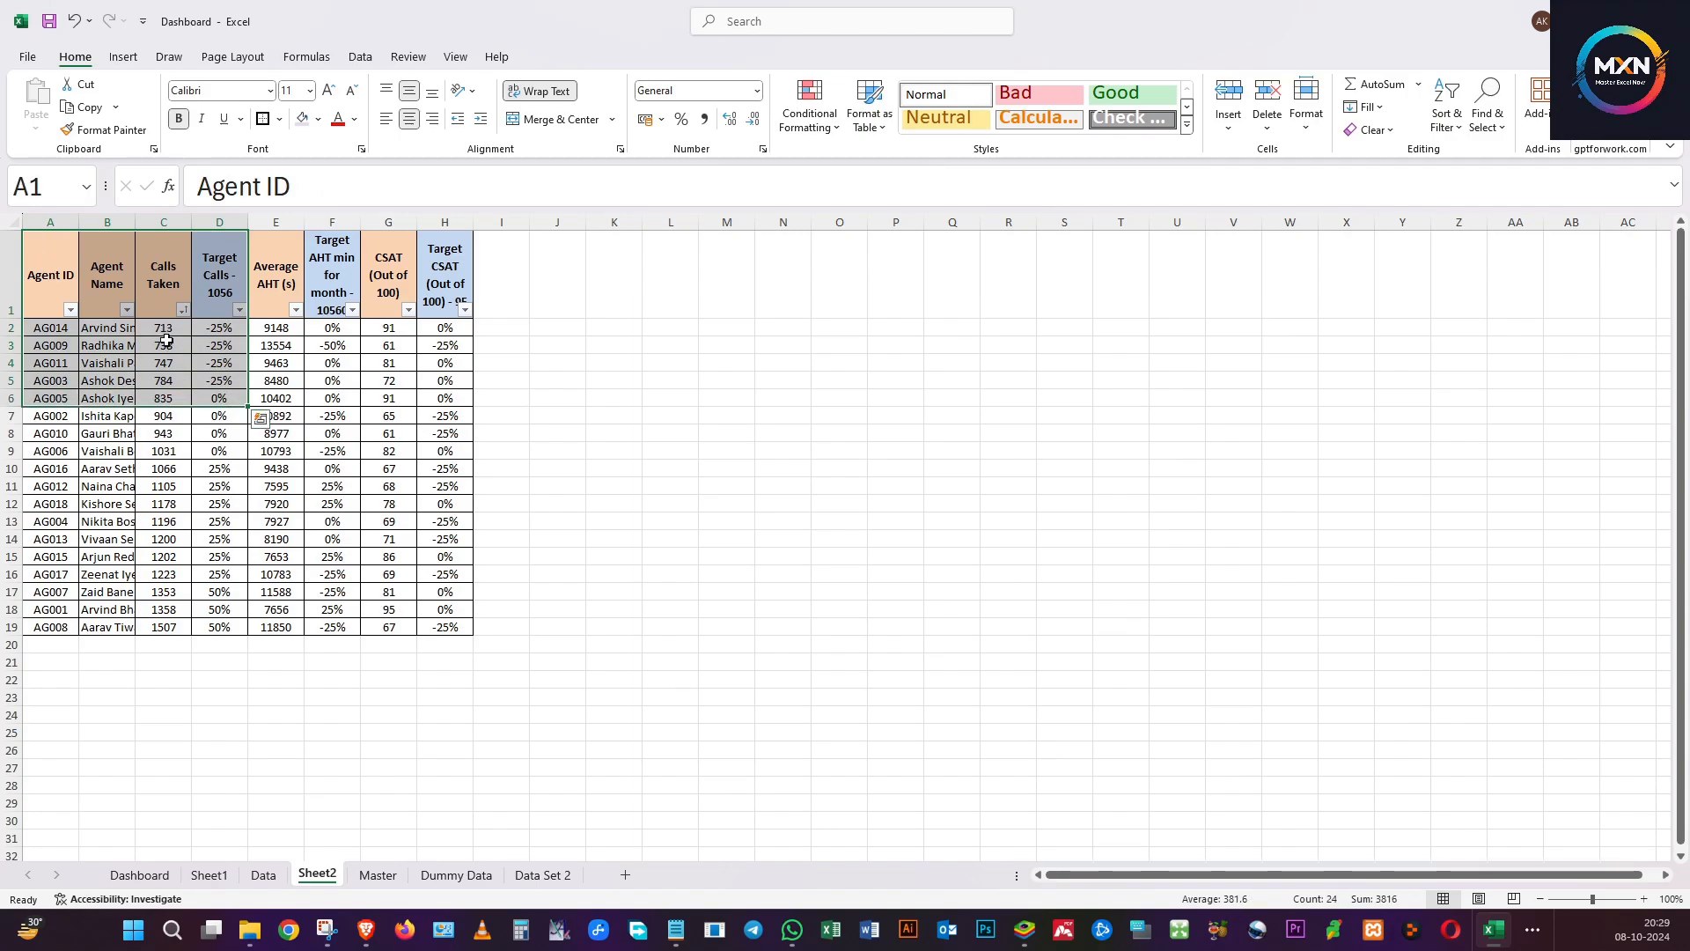
pyautogui.rightClick(171, 390)
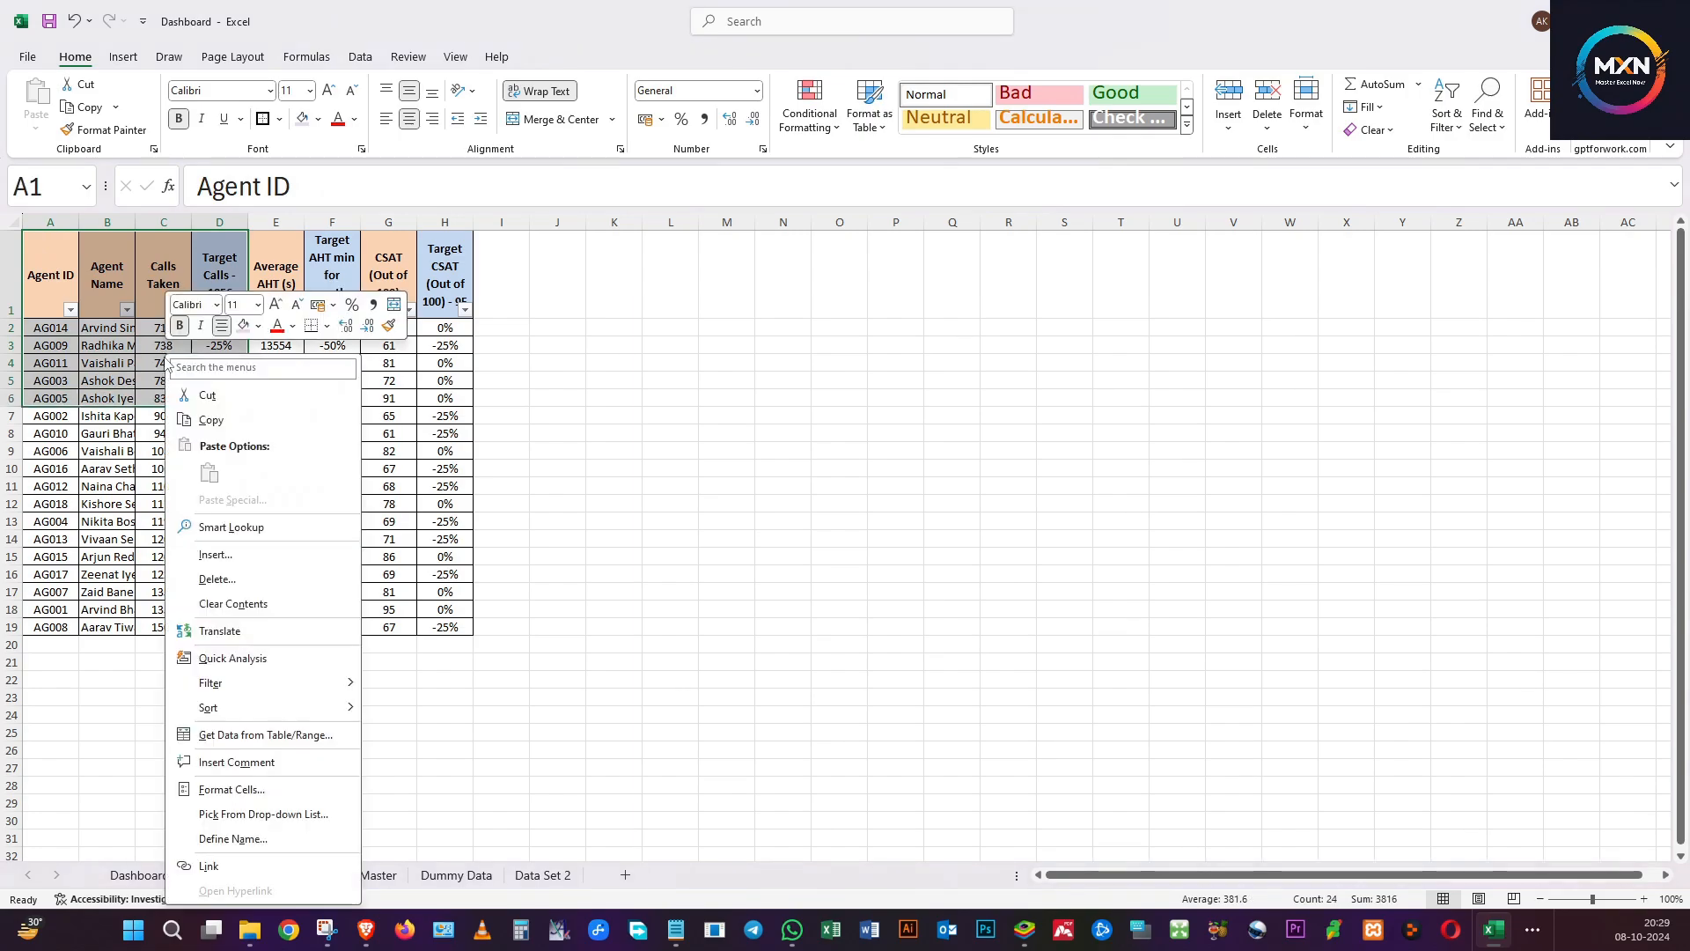
pyautogui.click(216, 430)
pyautogui.click(632, 275)
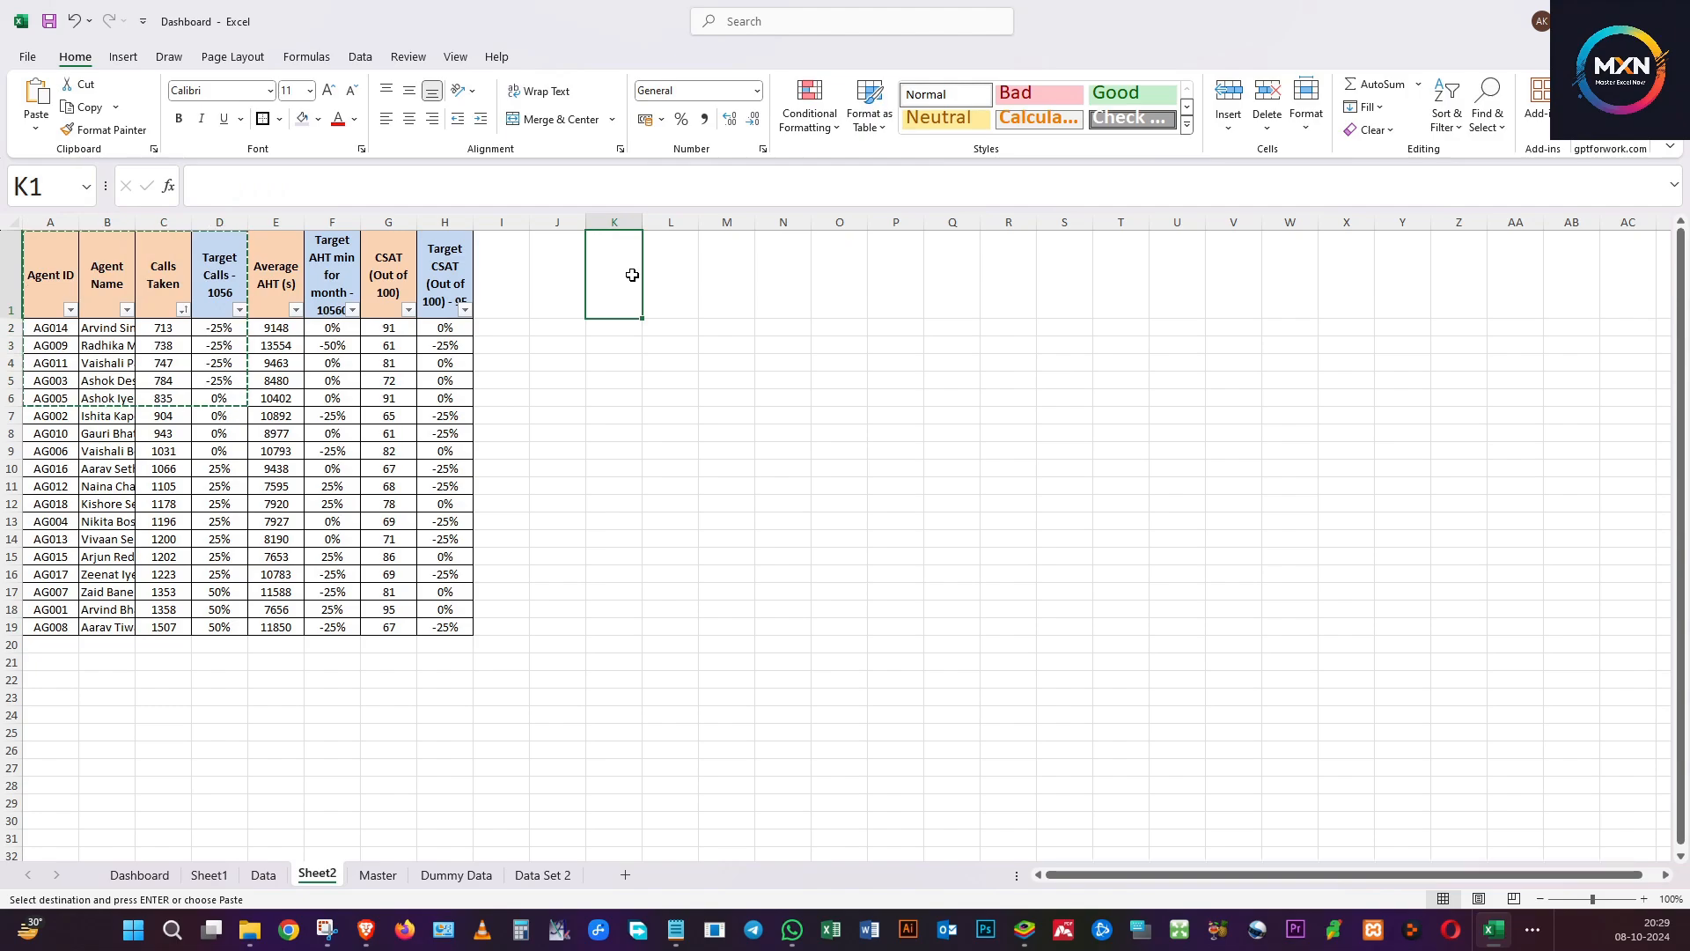
pyautogui.hotkey('ctrl', 'v')
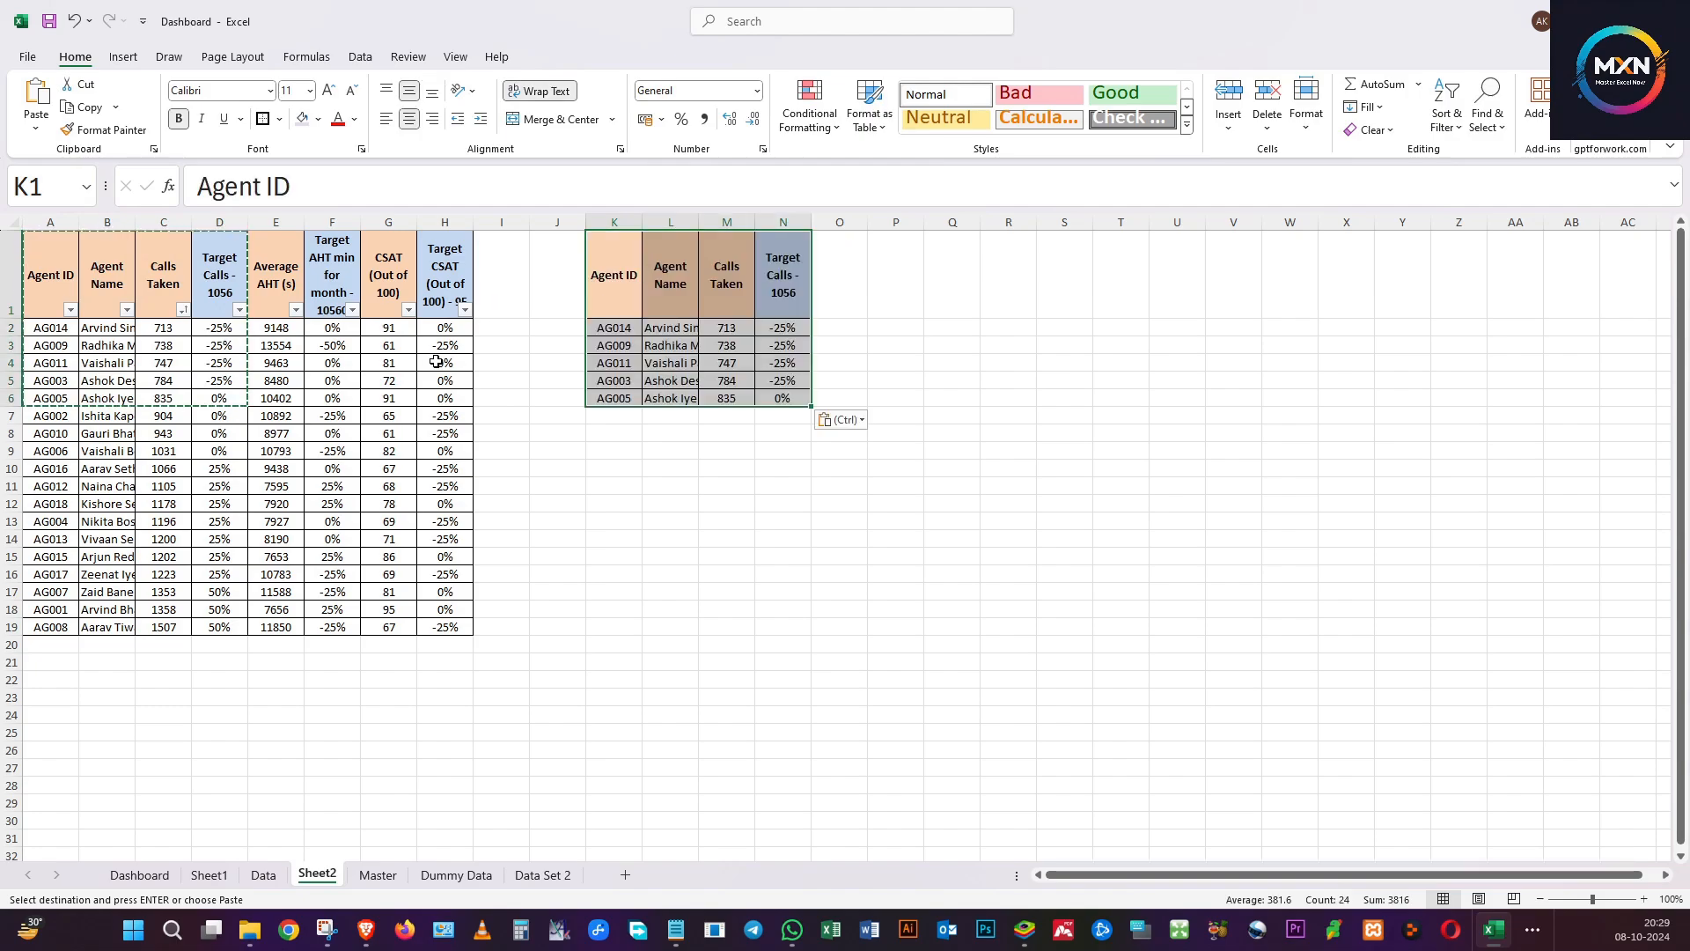
pyautogui.click(293, 403)
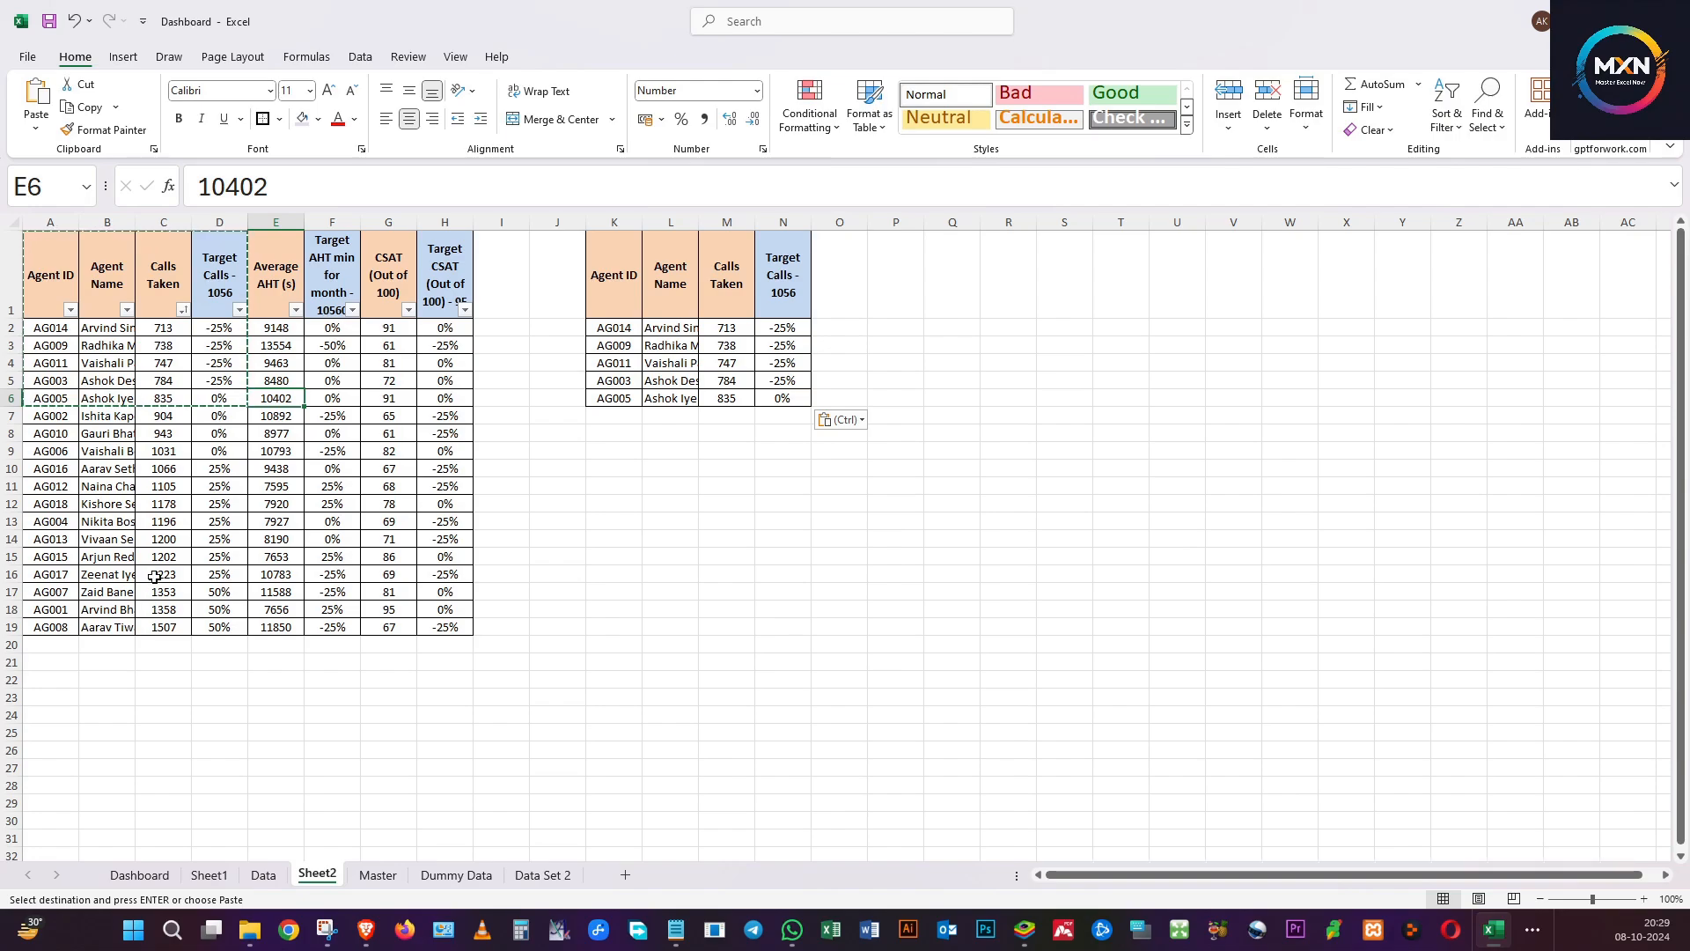
# Copy the five highest-call rows, A15:D19, to cell K9 beneath the lowest-call list.
pyautogui.moveTo(44, 561); pyautogui.dragTo(213, 631)
pyautogui.rightClick(214, 630)
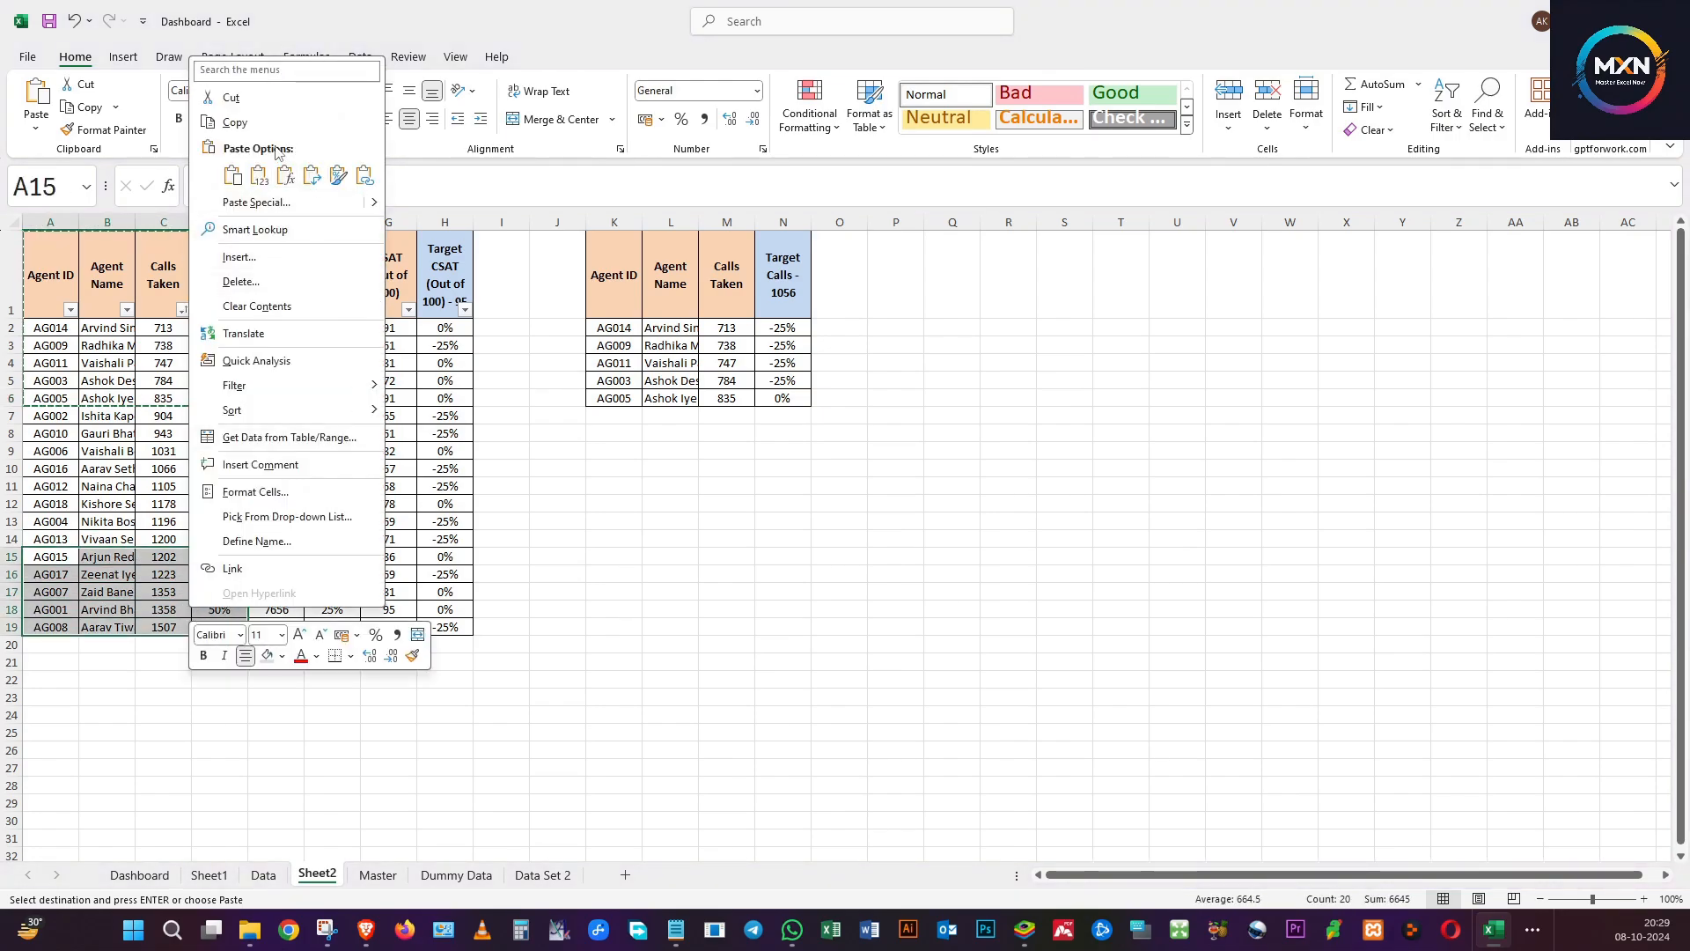
pyautogui.click(233, 123)
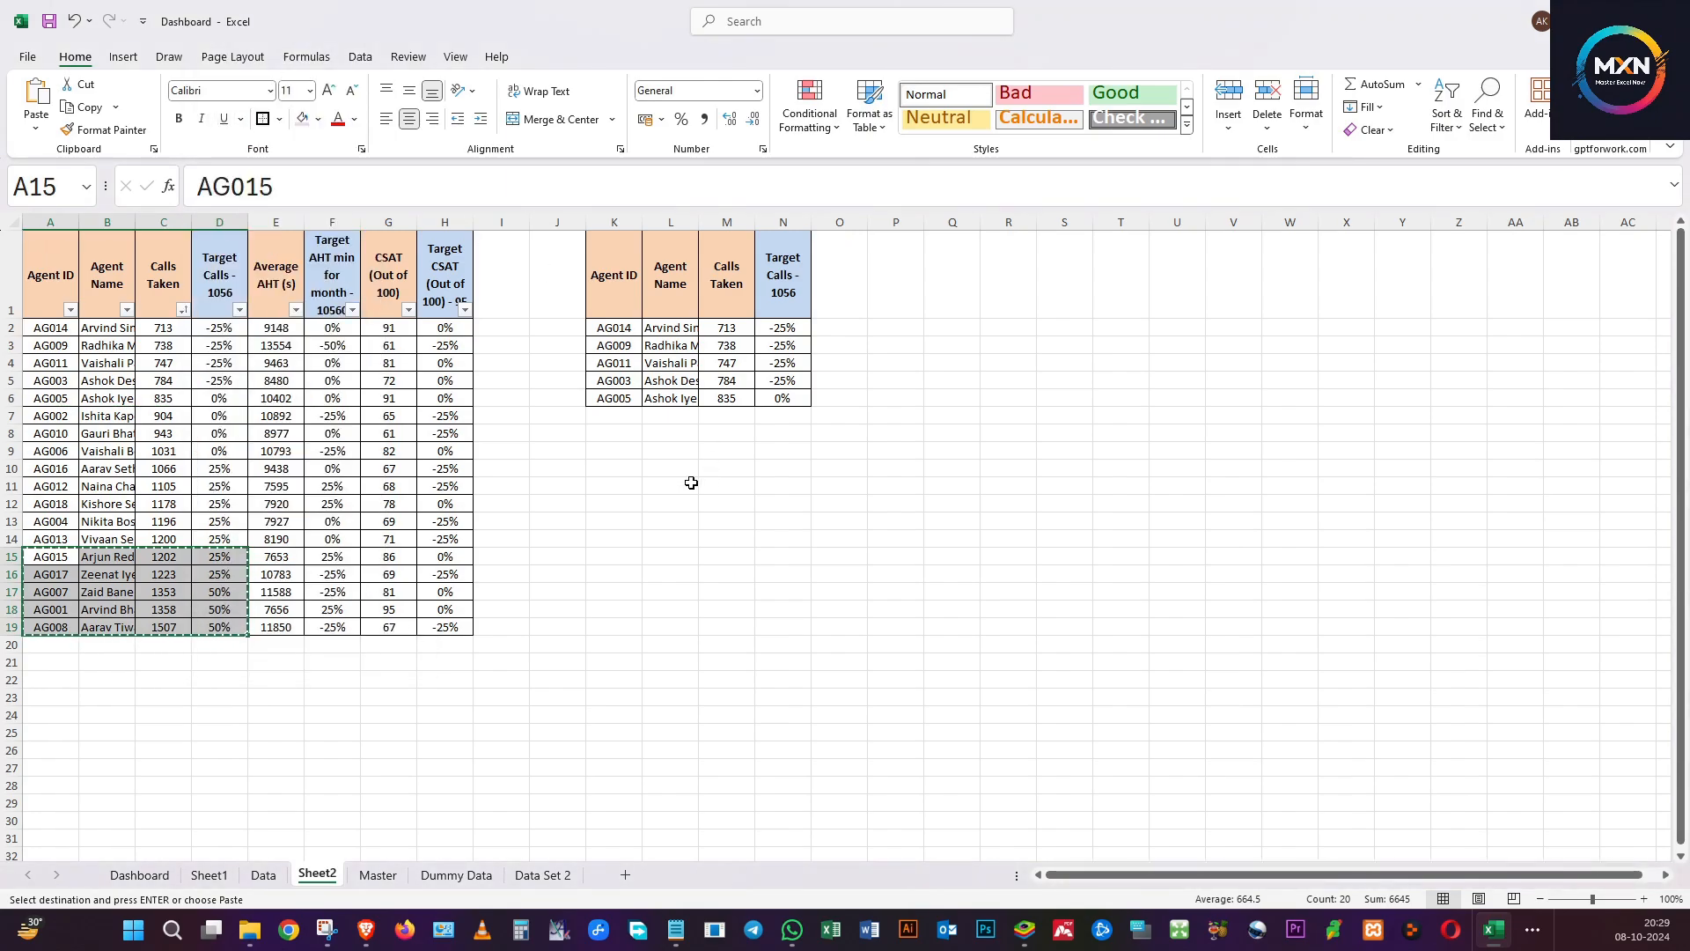
pyautogui.click(609, 450)
pyautogui.hotkey('ctrl', 'v')
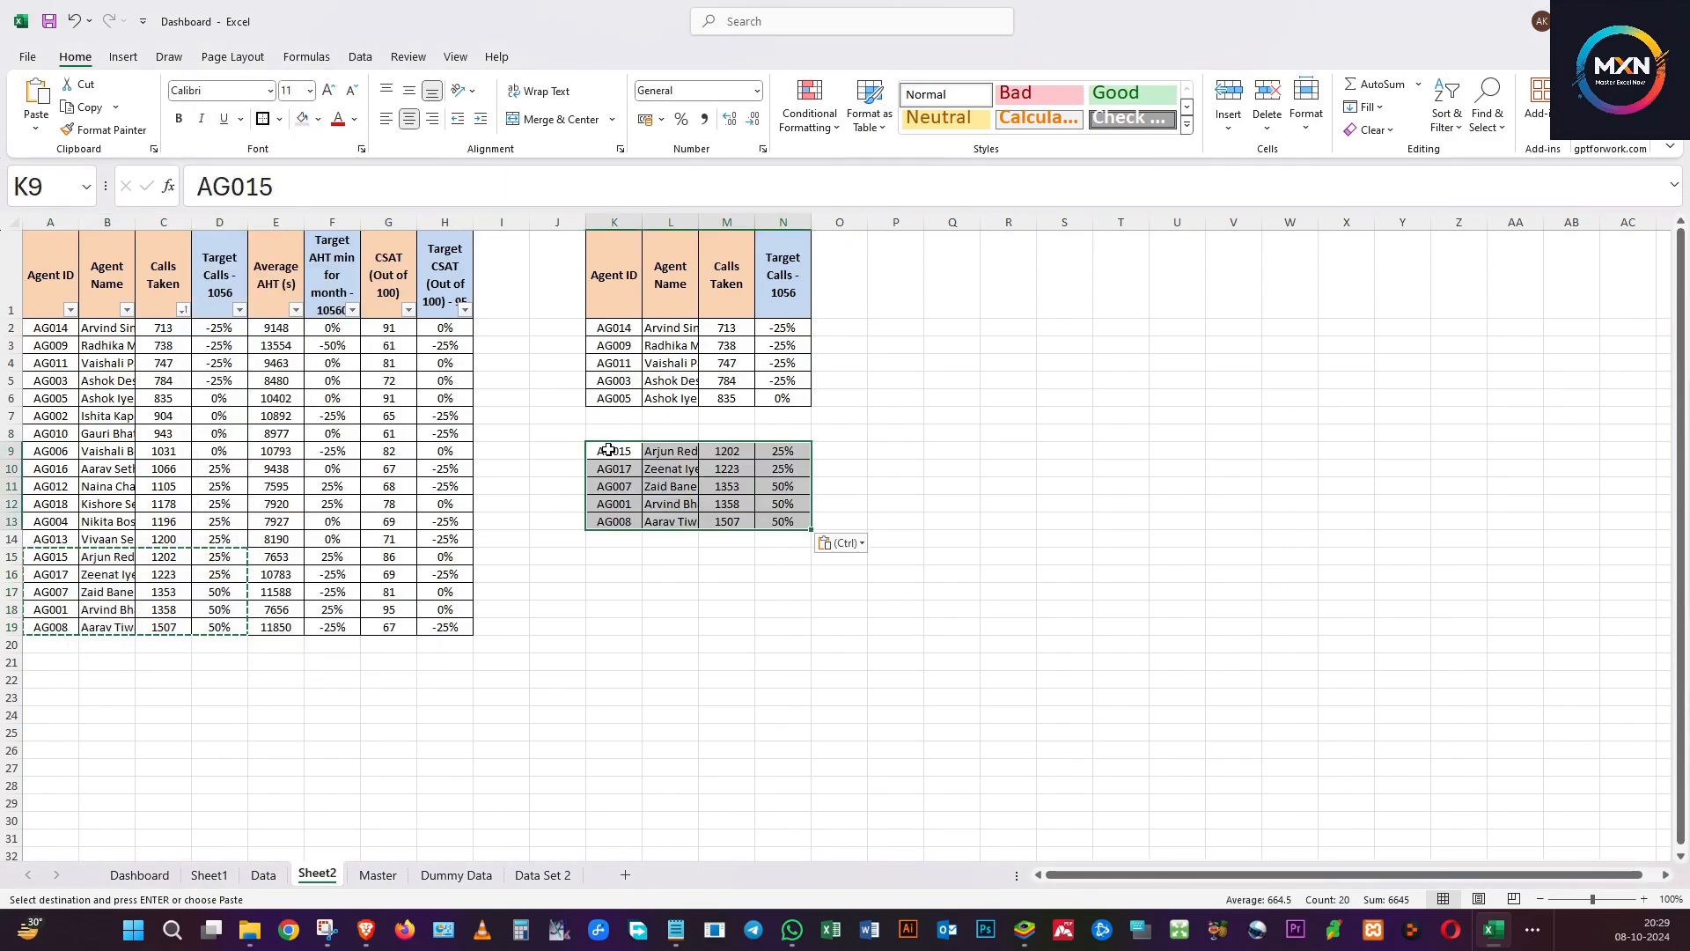
# Copy the header cells K1:N1 to K8 above the highest-call list.
pyautogui.click(632, 265)
pyautogui.moveTo(631, 265); pyautogui.dragTo(765, 271)
pyautogui.hotkey('ctrl', 'c')
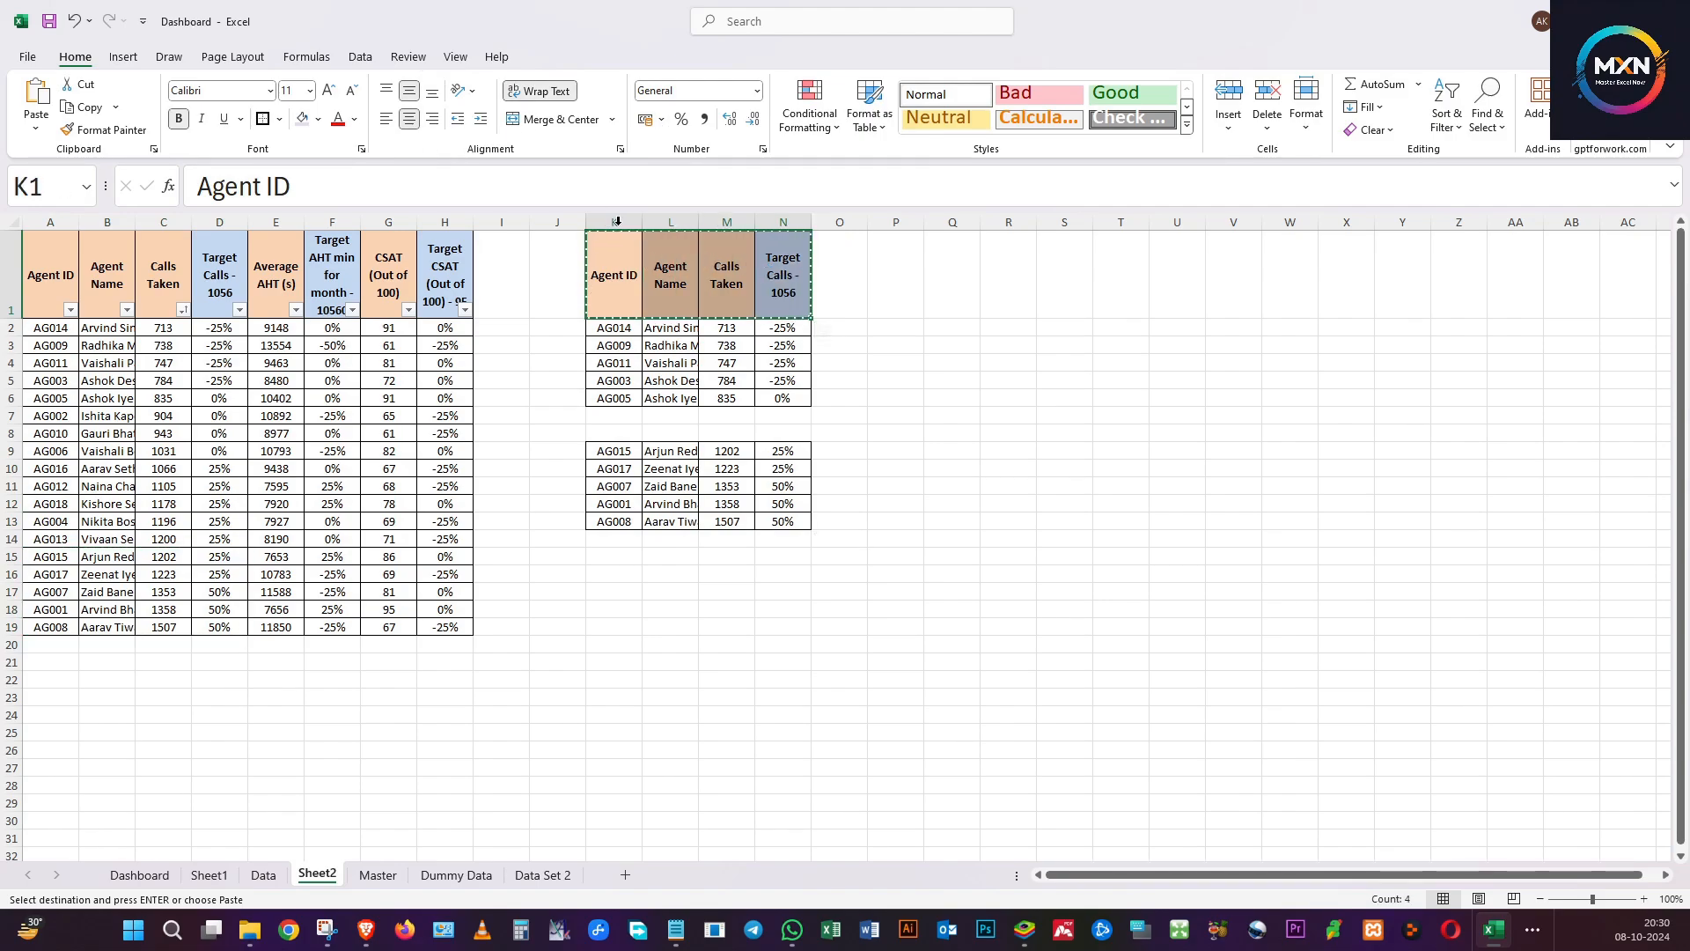
pyautogui.click(632, 429)
pyautogui.hotkey('ctrl', 'v')
pyautogui.click(695, 484)
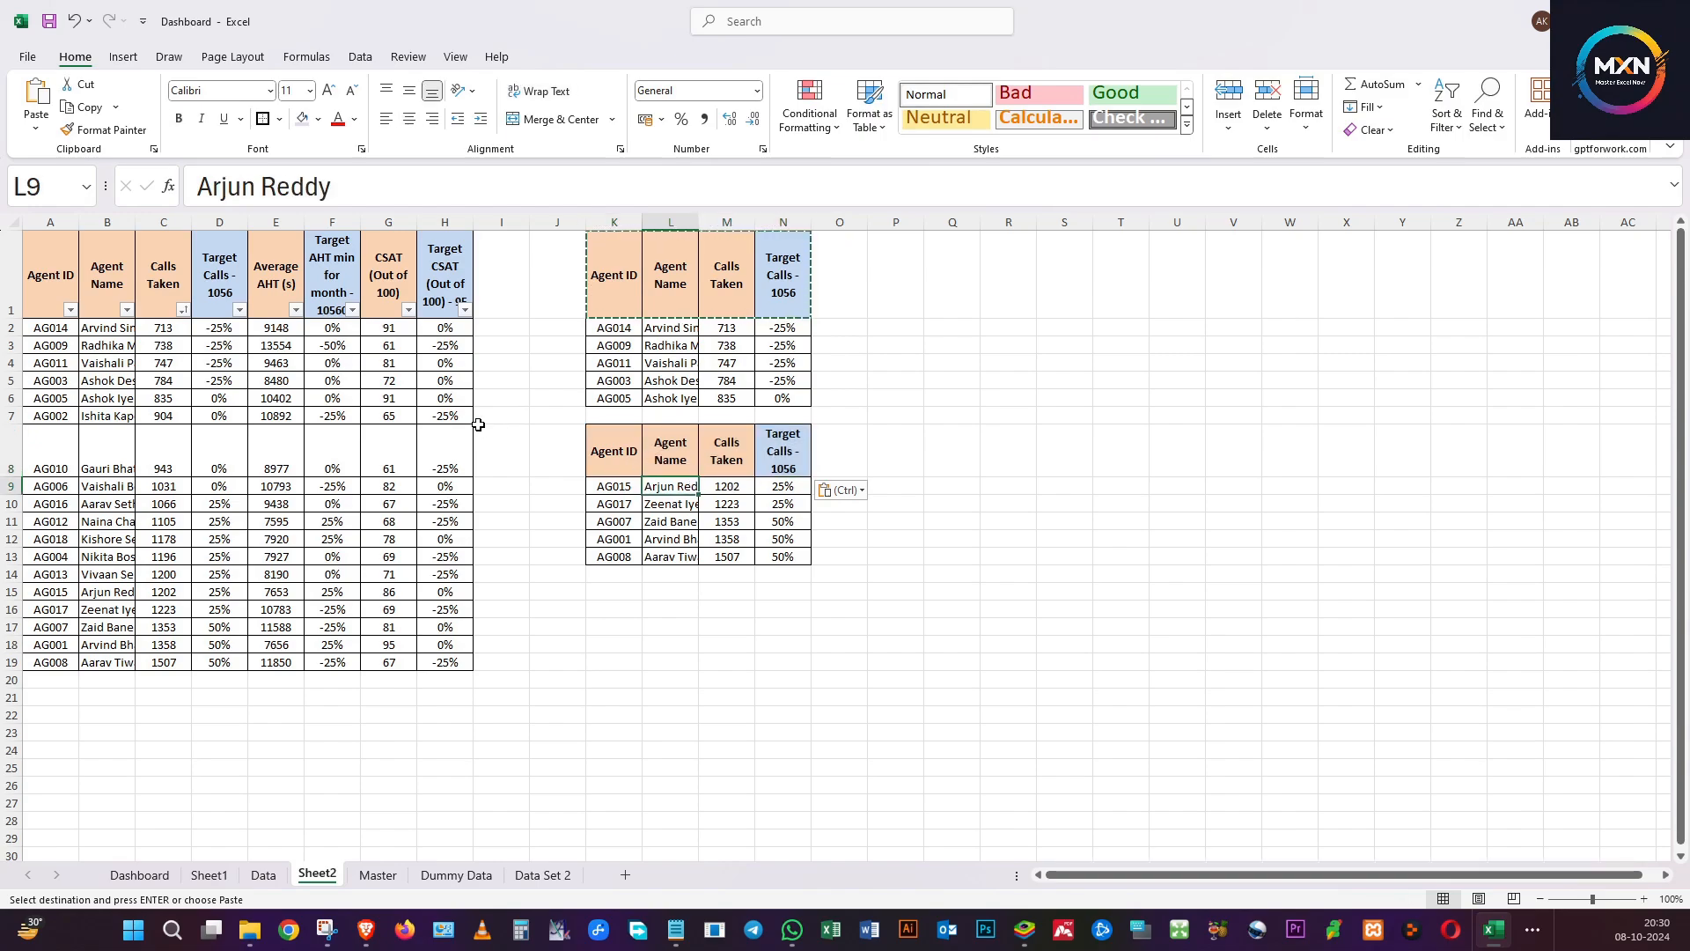
# Sort the source table by Average AHT (s) from smallest to largest.
pyautogui.click(296, 310)
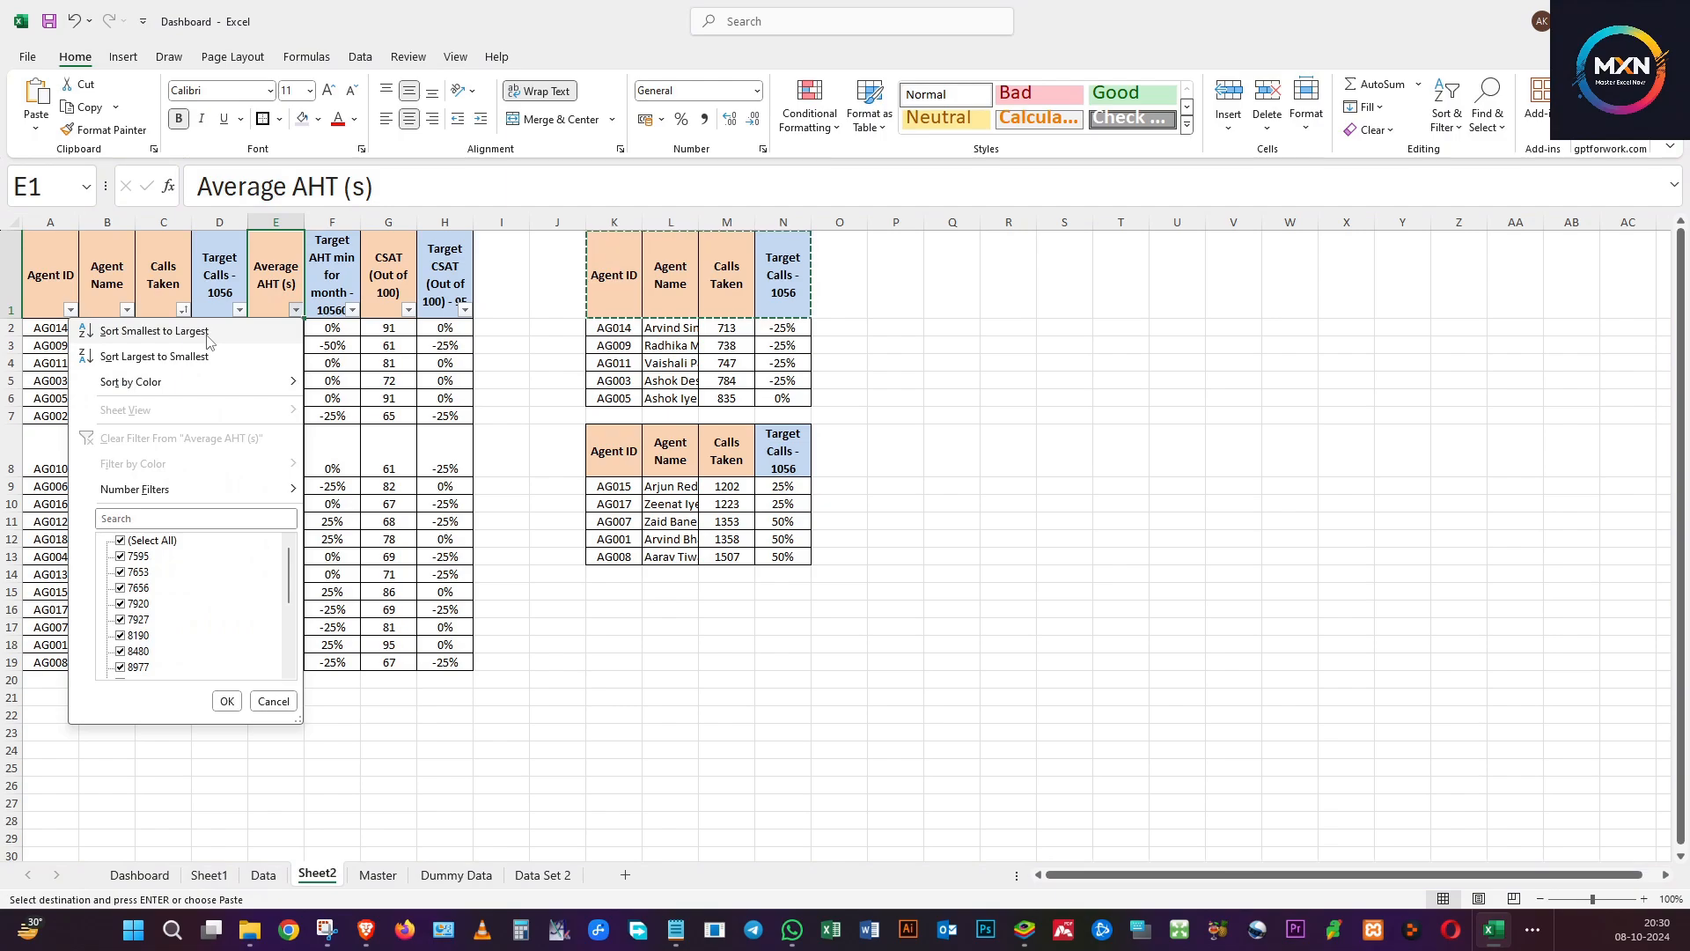
pyautogui.click(154, 330)
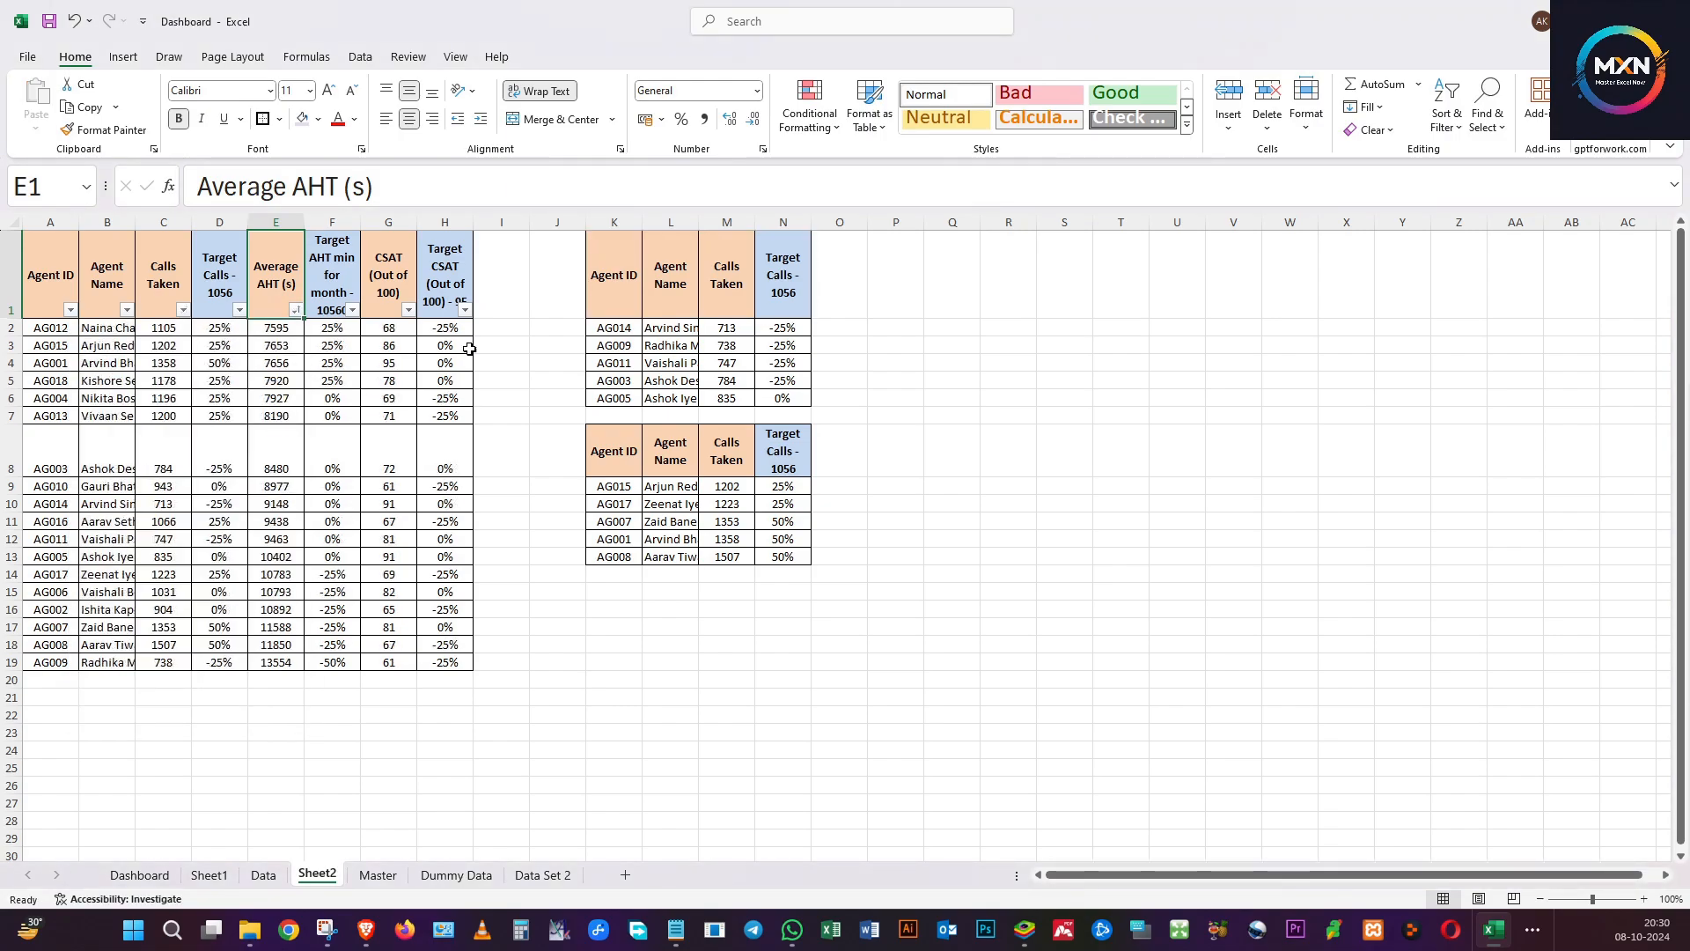
pyautogui.moveTo(63, 262); pyautogui.dragTo(272, 274)
pyautogui.rightClick(272, 275)
pyautogui.press('Escape')
# Copy the headers from Agent ID through Target AHT, A1:F1, to cell P1.
pyautogui.moveTo(60, 263); pyautogui.dragTo(323, 268)
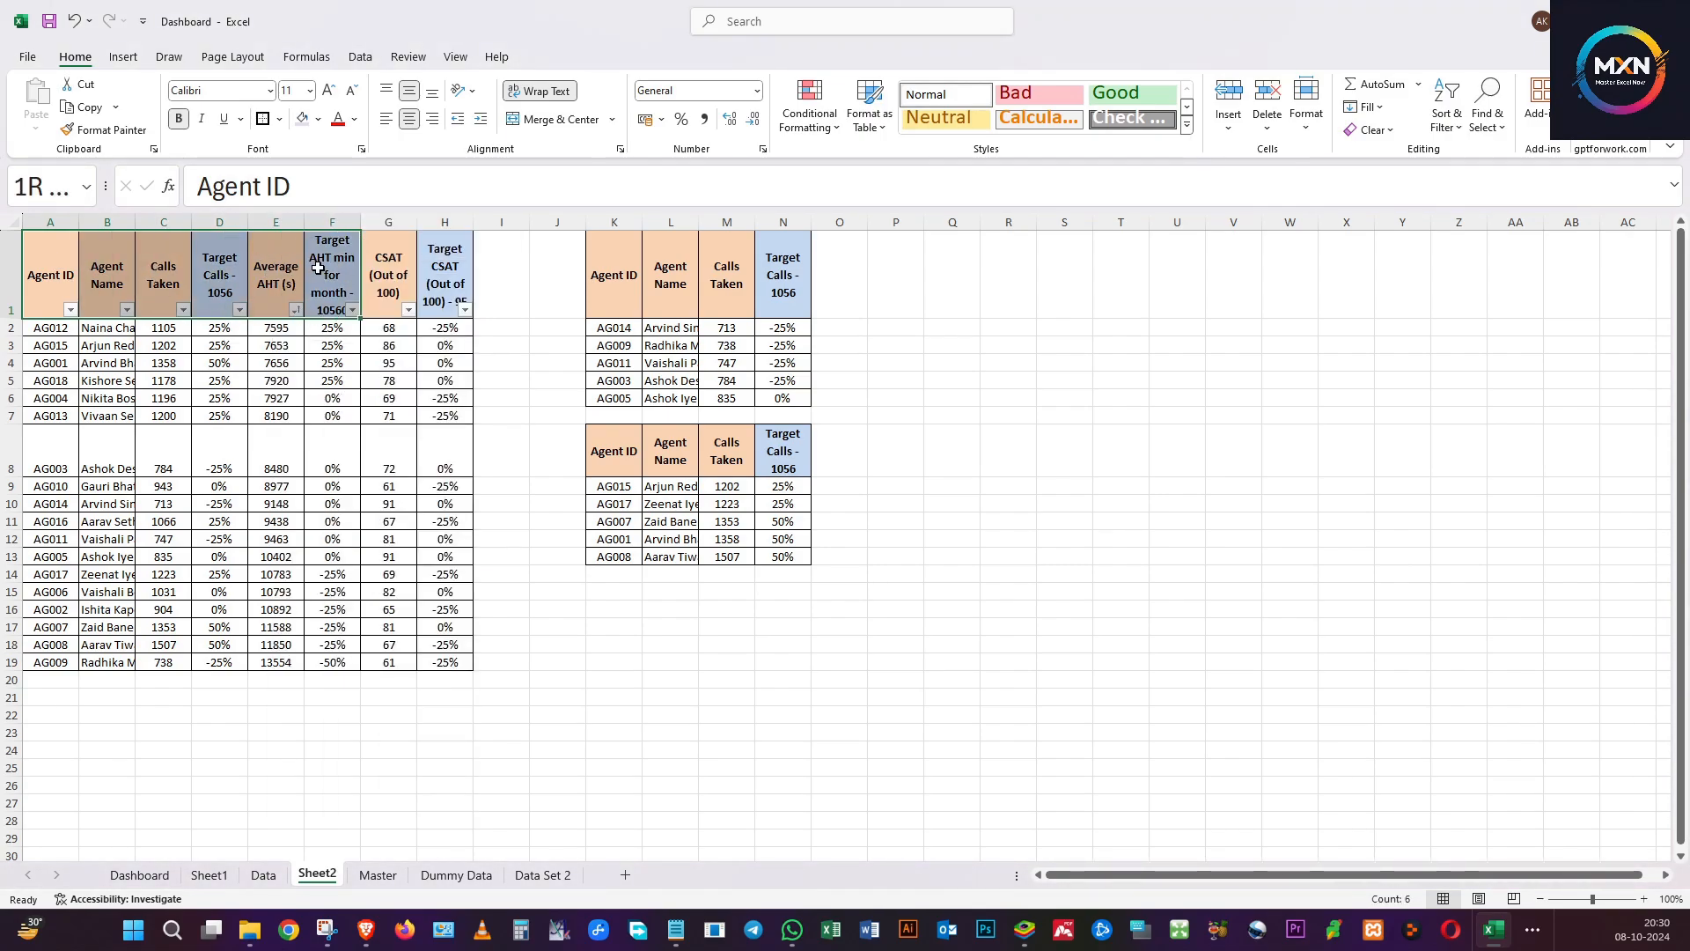
pyautogui.rightClick(322, 268)
pyautogui.click(383, 342)
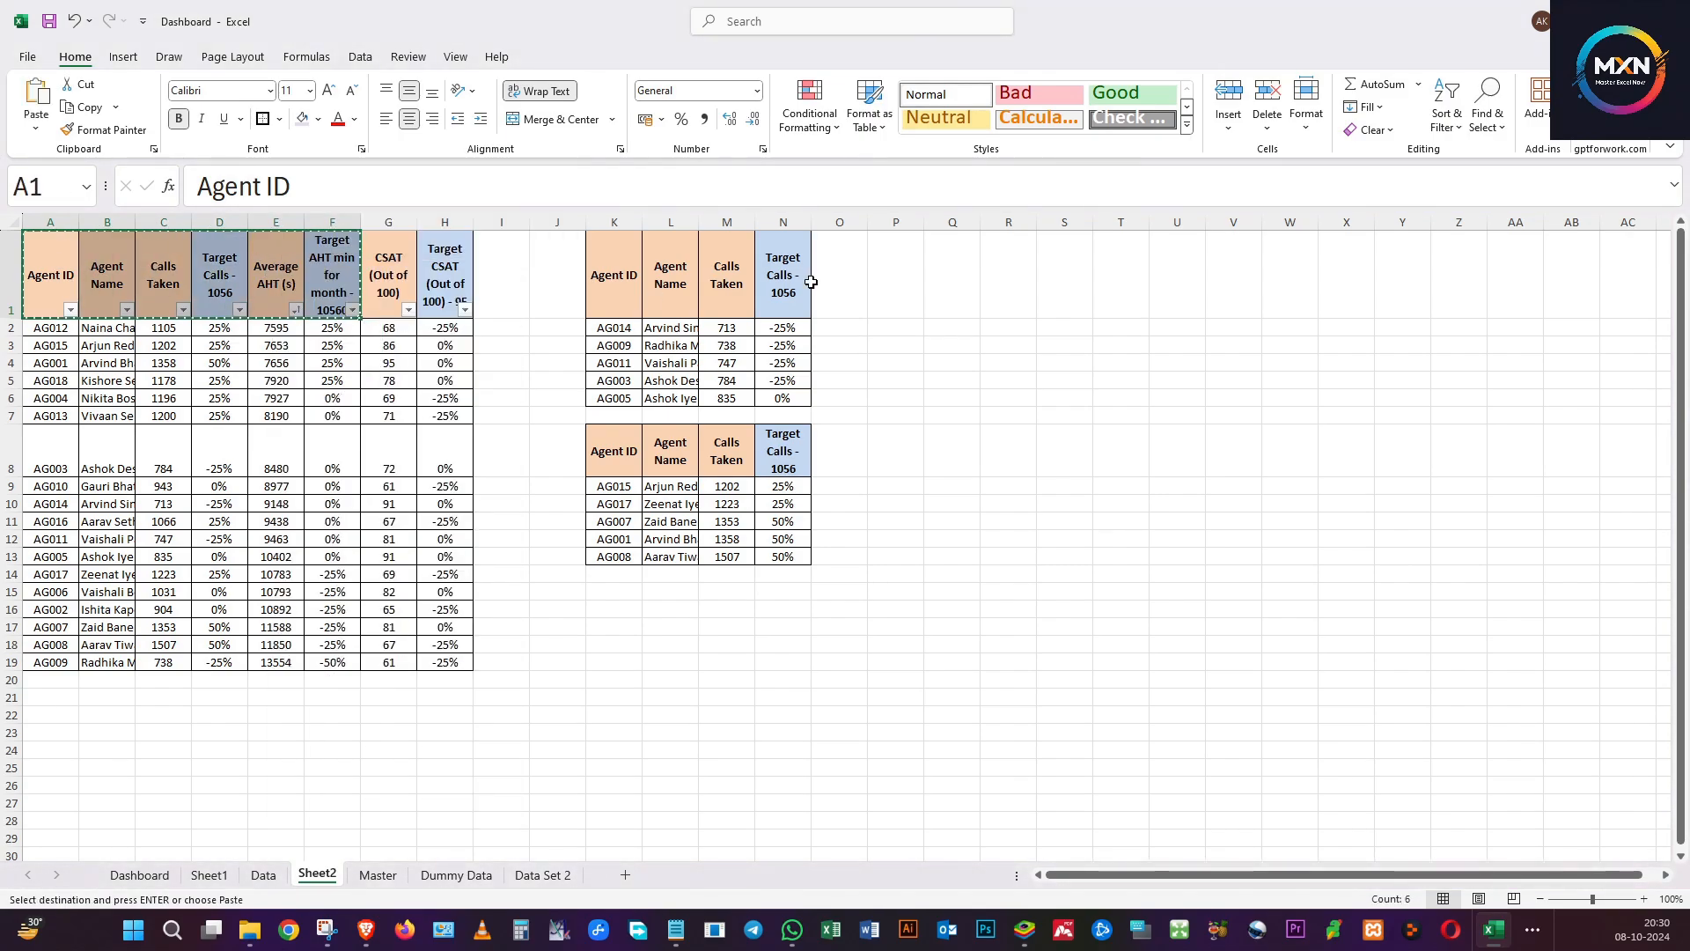
pyautogui.click(883, 271)
pyautogui.hotkey('ctrl', 'v')
pyautogui.click(890, 332)
pyautogui.click(943, 279)
pyautogui.press('Right')
pyautogui.press('Right')
pyautogui.press('Right')
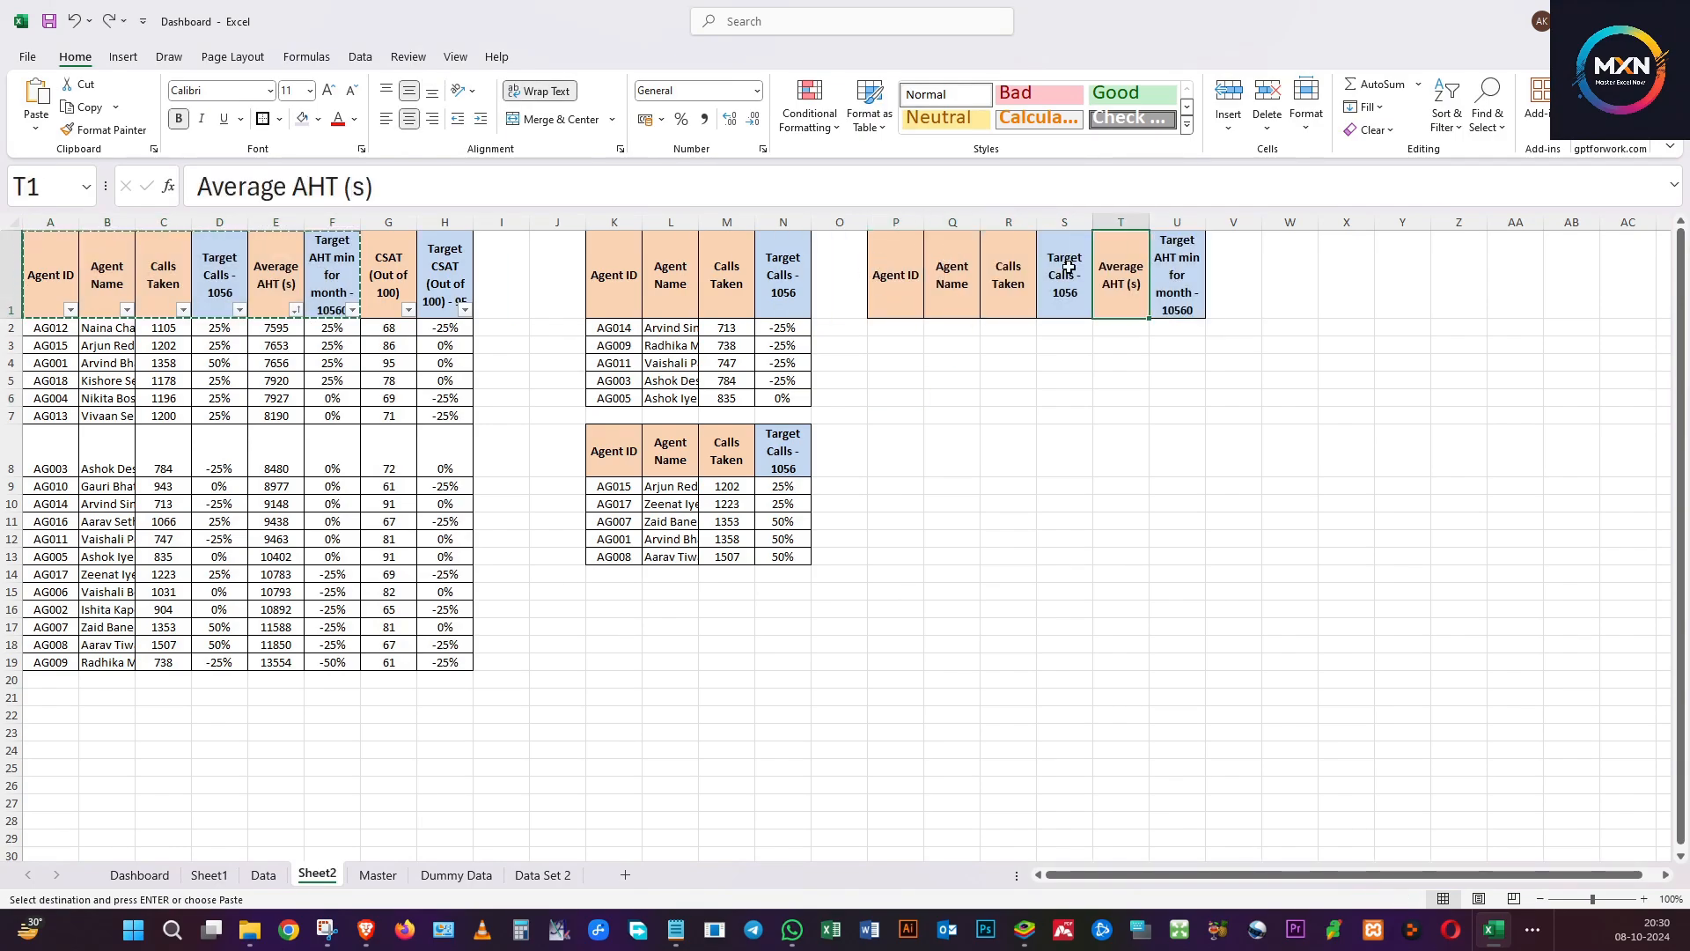
# Copy the five lowest-AHT rows, A2:F6, to cell P2 beneath the new headers.
pyautogui.click(108, 348)
pyautogui.moveTo(44, 329); pyautogui.dragTo(316, 398)
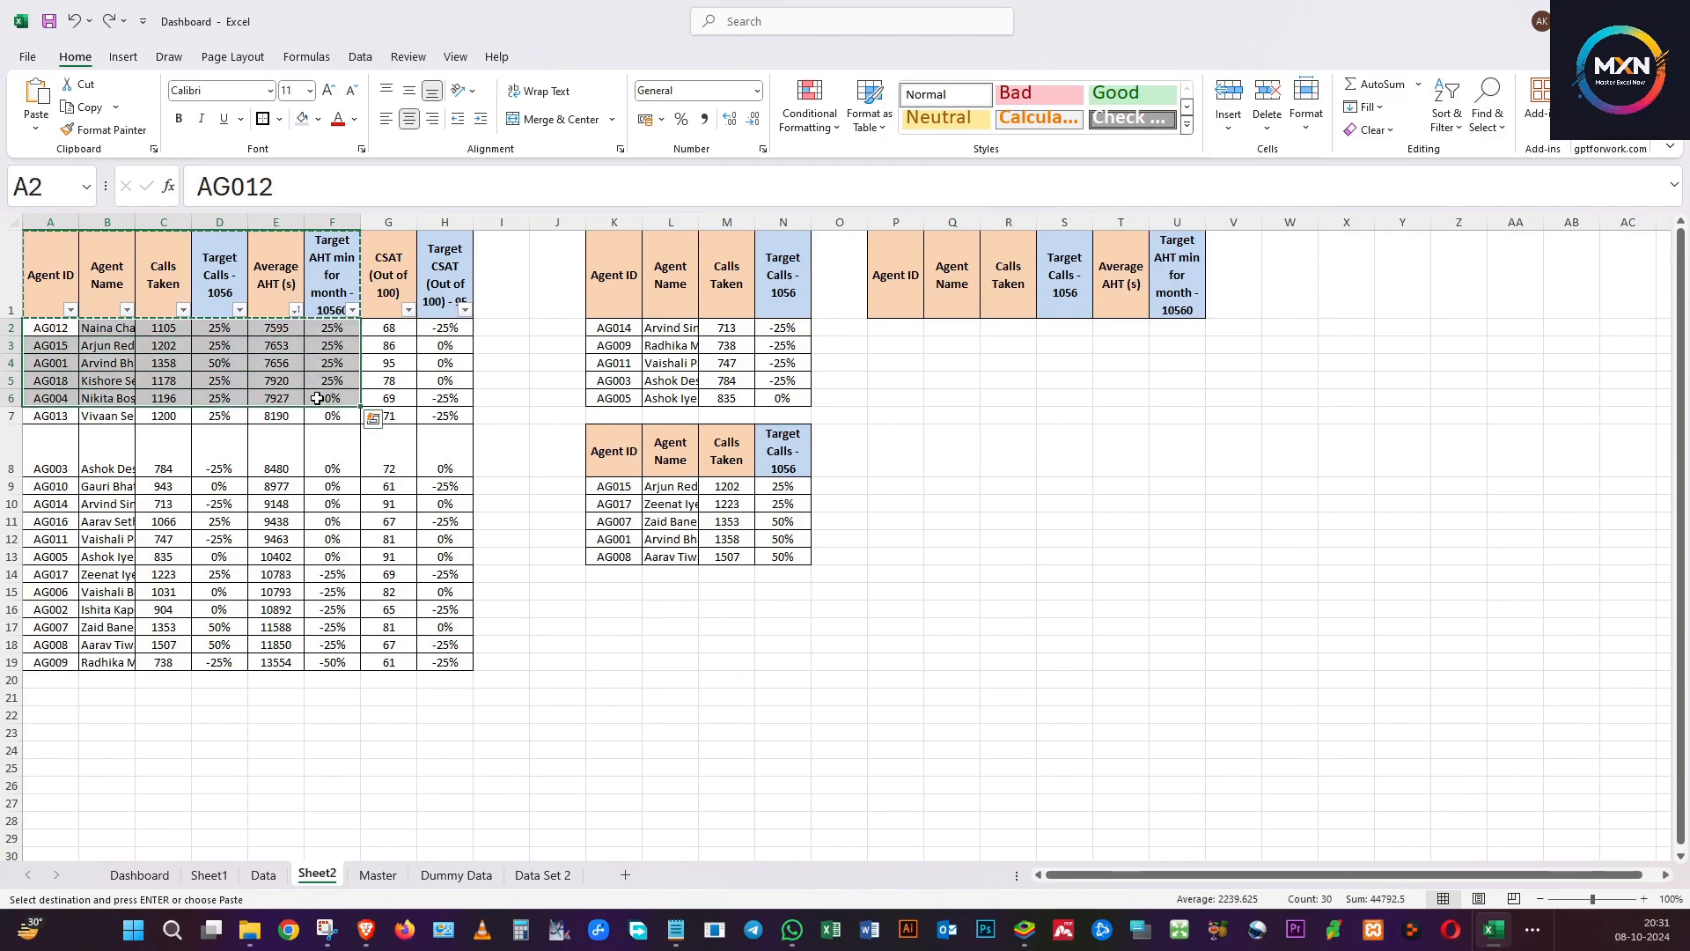
pyautogui.click(896, 334)
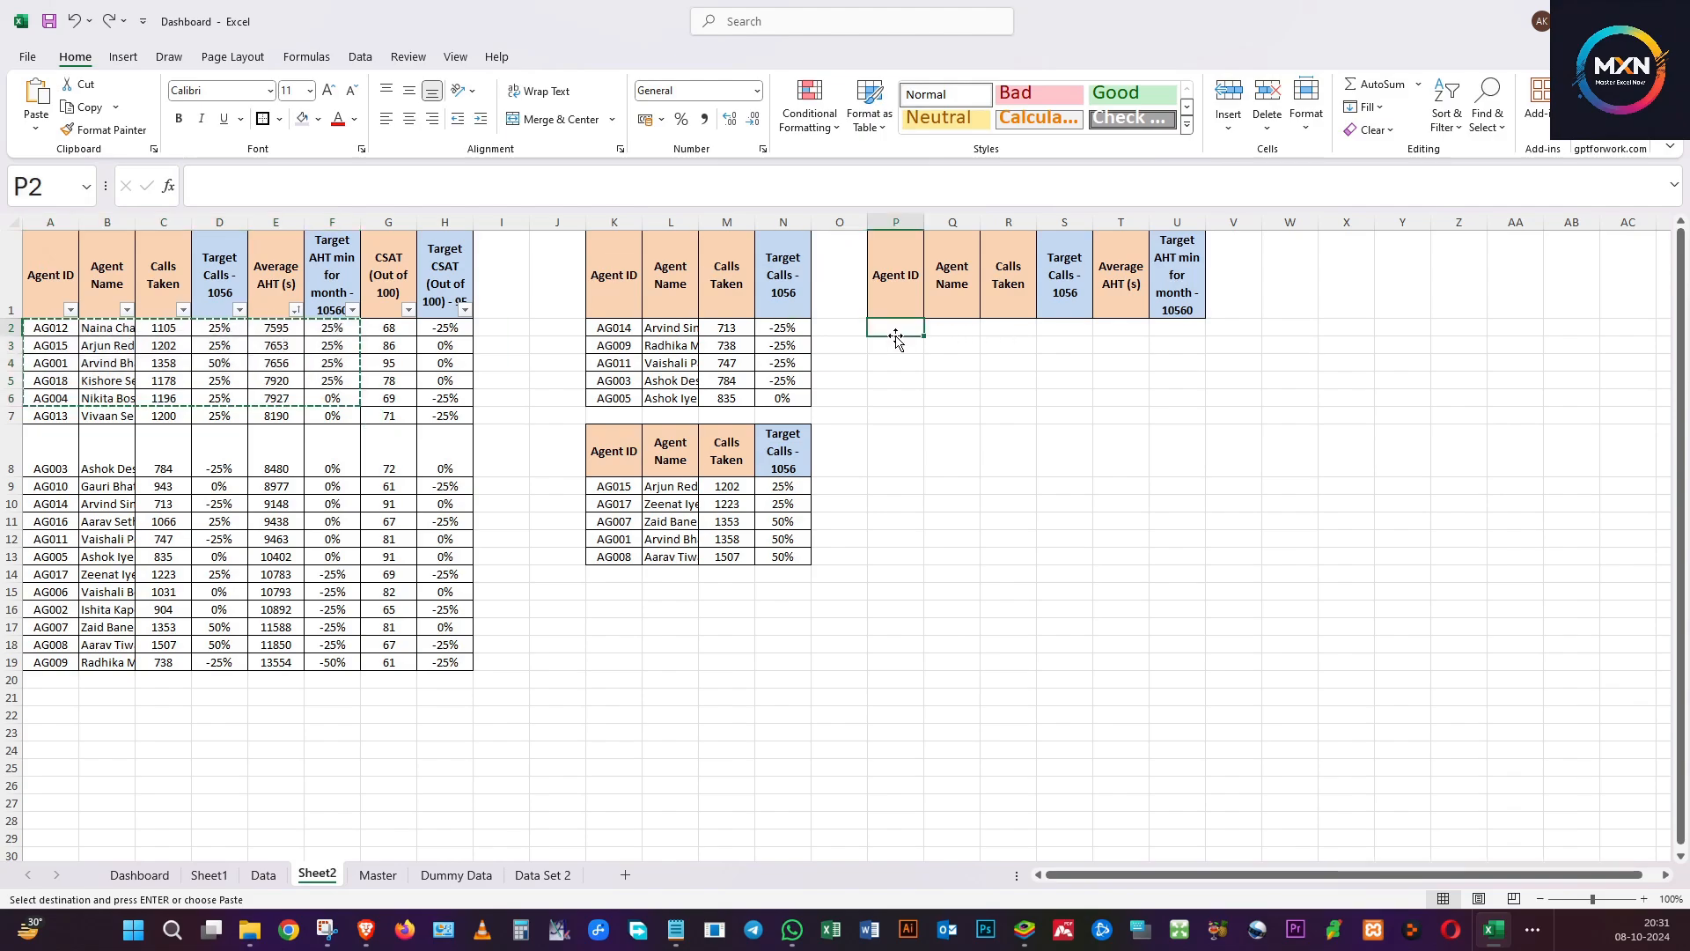
pyautogui.hotkey('ctrl', 'v')
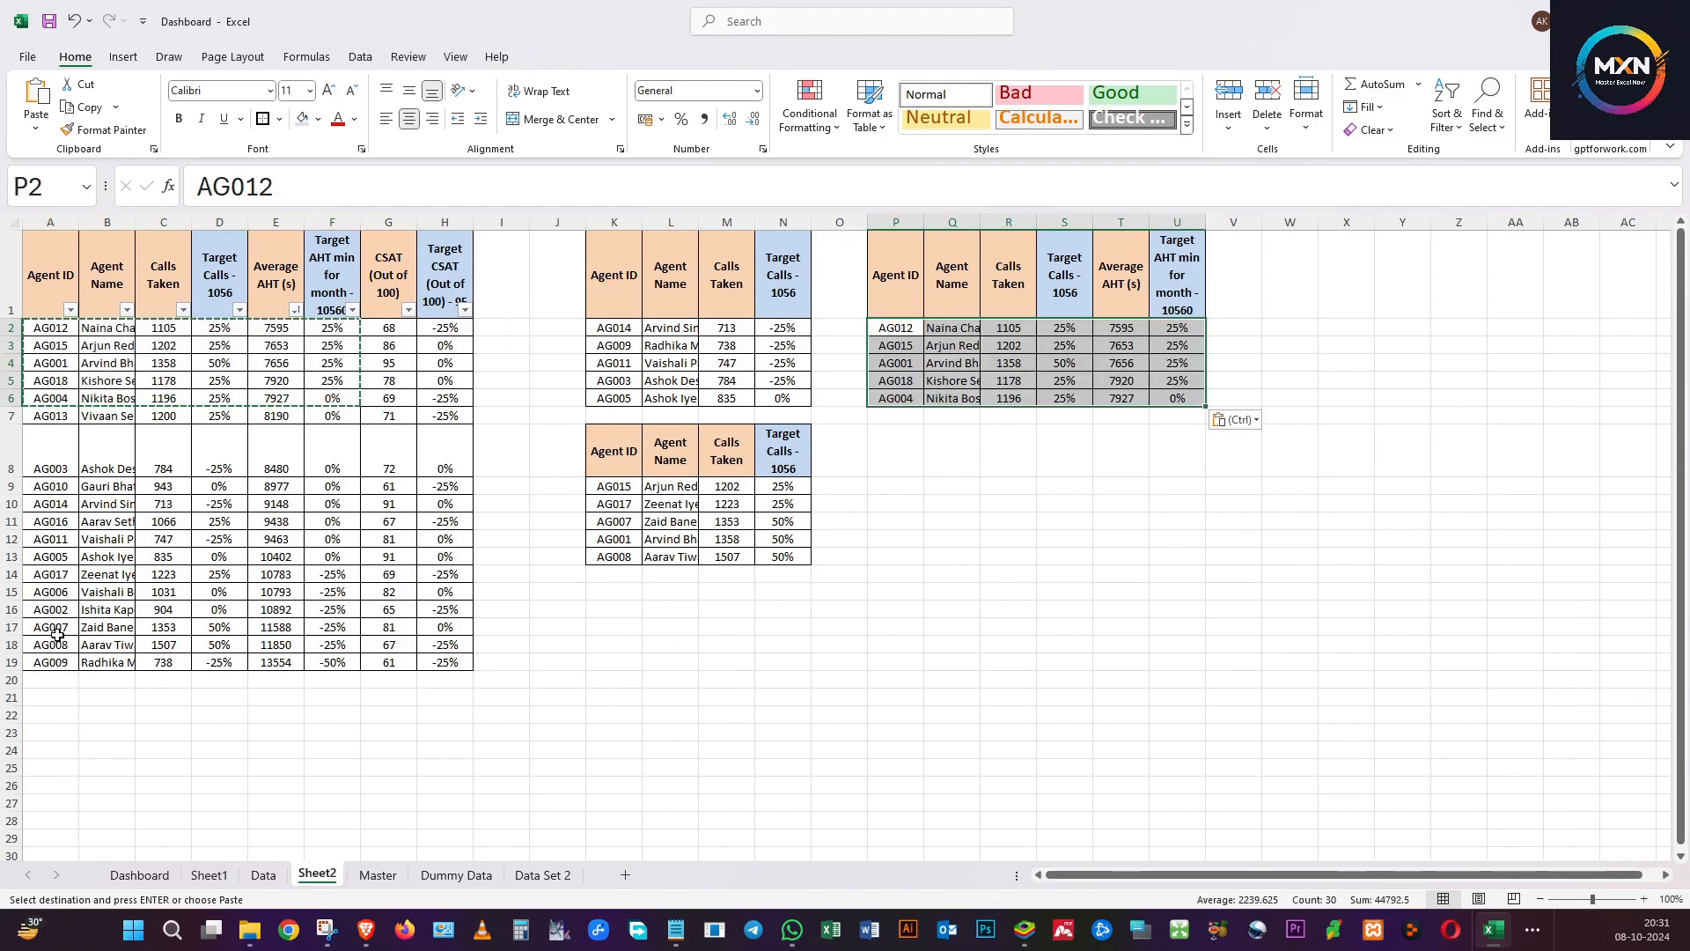
pyautogui.moveTo(63, 599); pyautogui.dragTo(340, 665)
pyautogui.rightClick(313, 644)
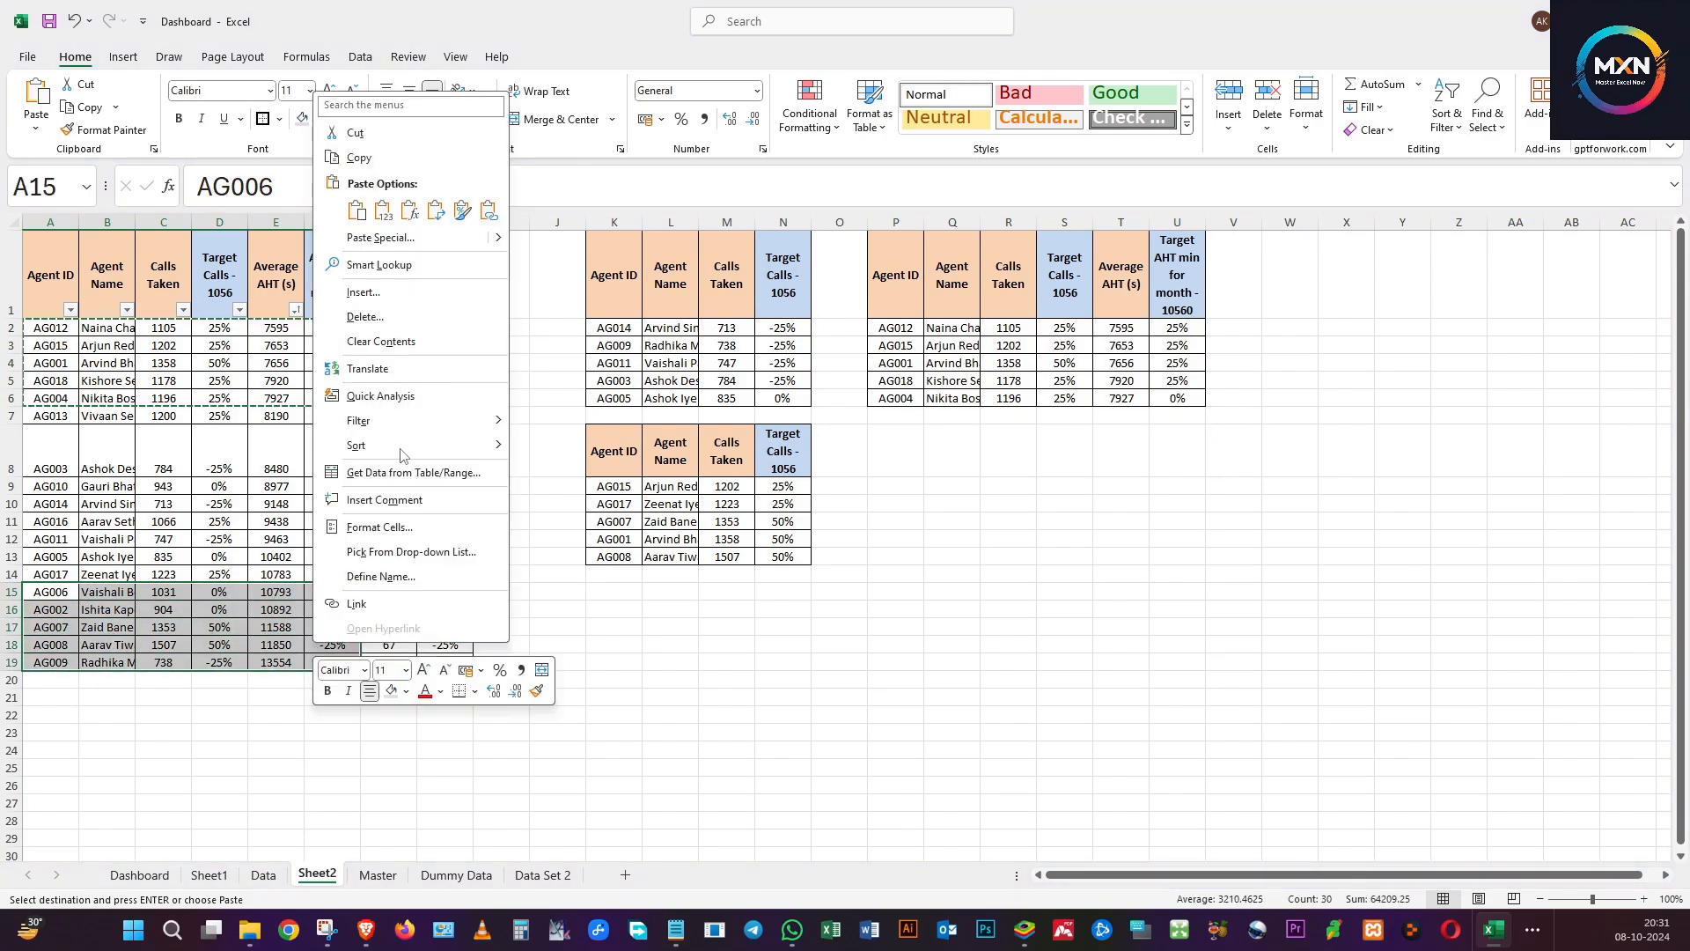
pyautogui.click(383, 211)
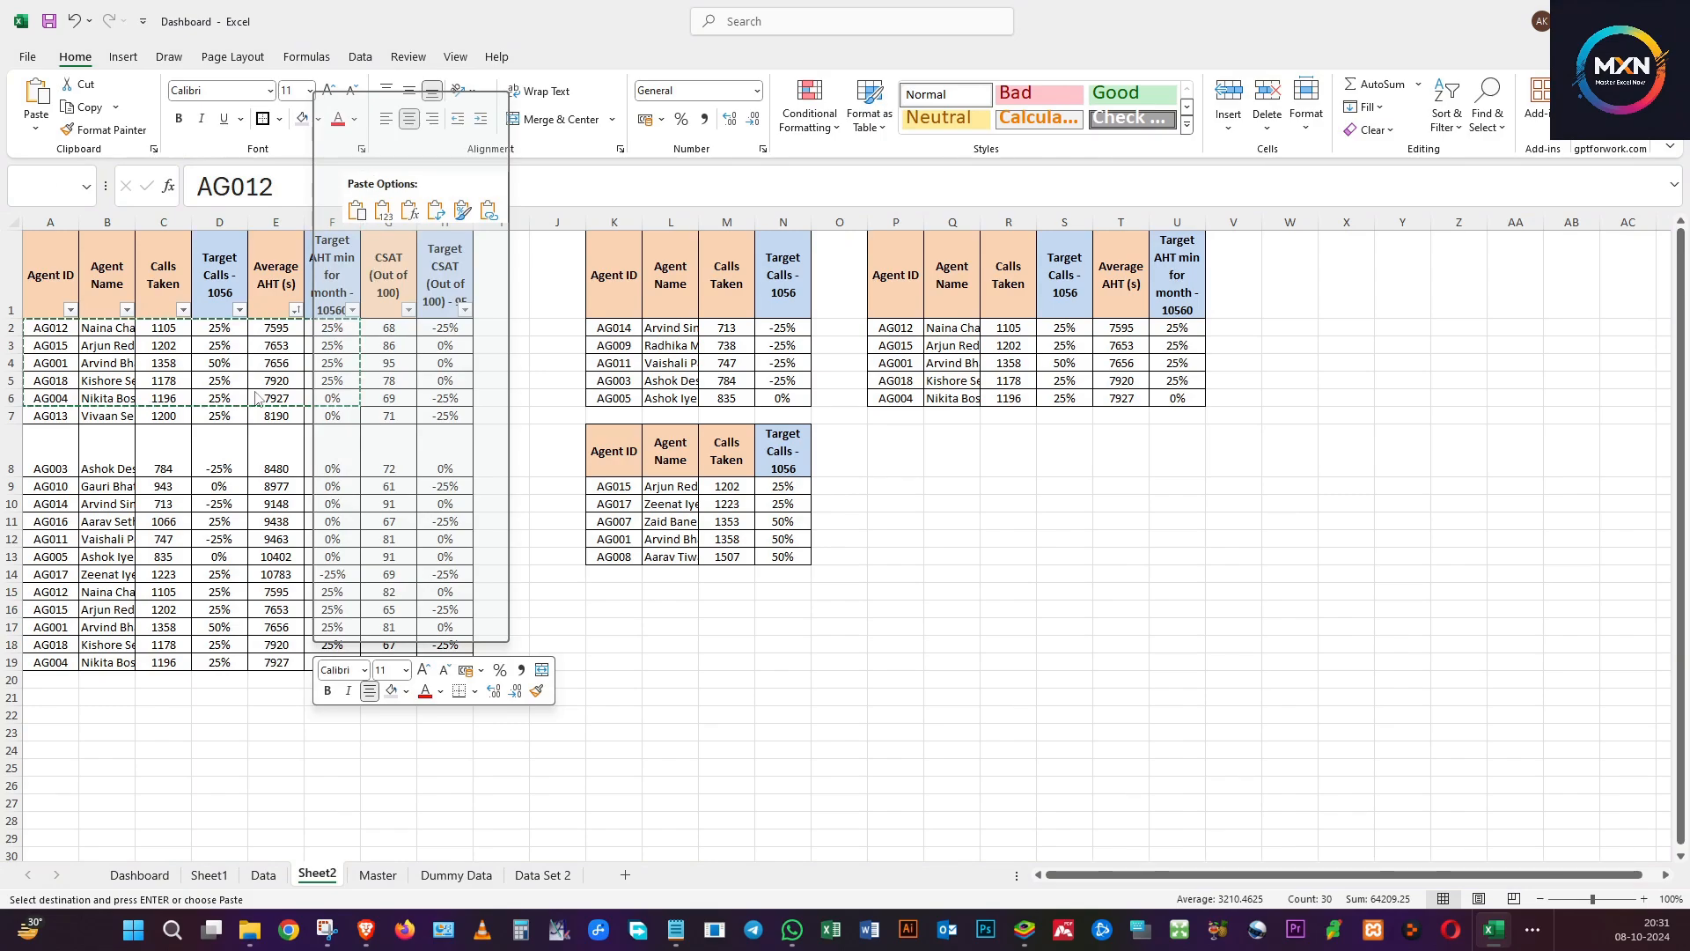
pyautogui.click(233, 541)
# Copy the five highest-AHT rows, A15:F19, to cell P9 beneath the lowest-AHT list.
pyautogui.moveTo(65, 587); pyautogui.dragTo(354, 660)
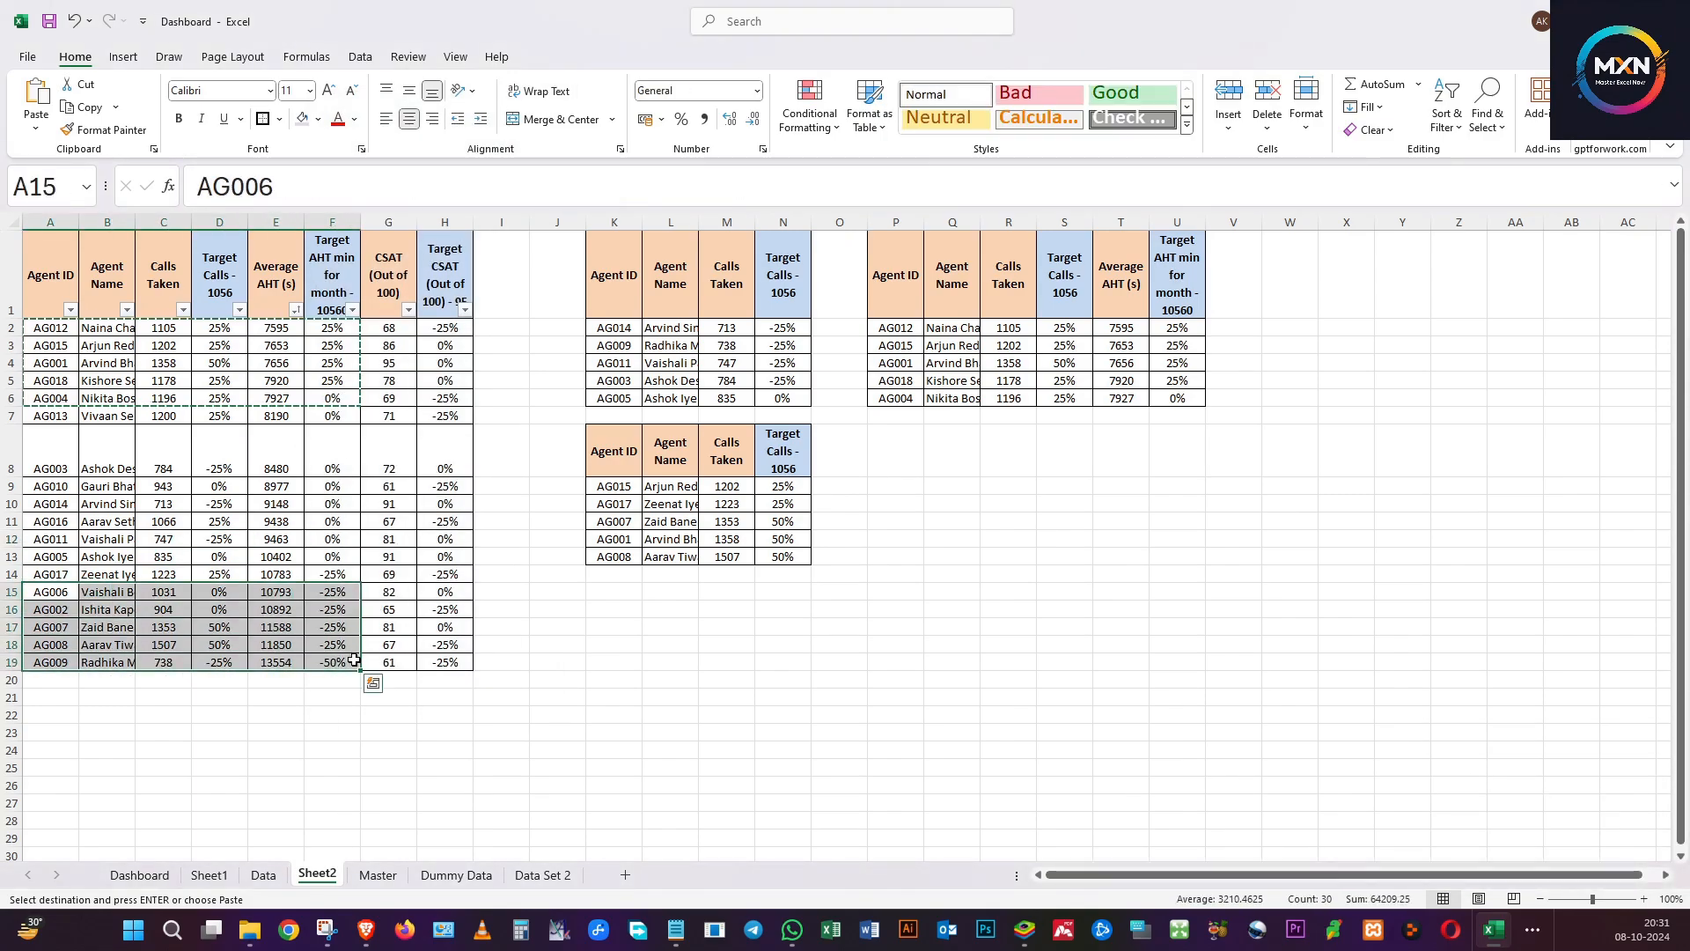
pyautogui.hotkey('ctrl', 'c')
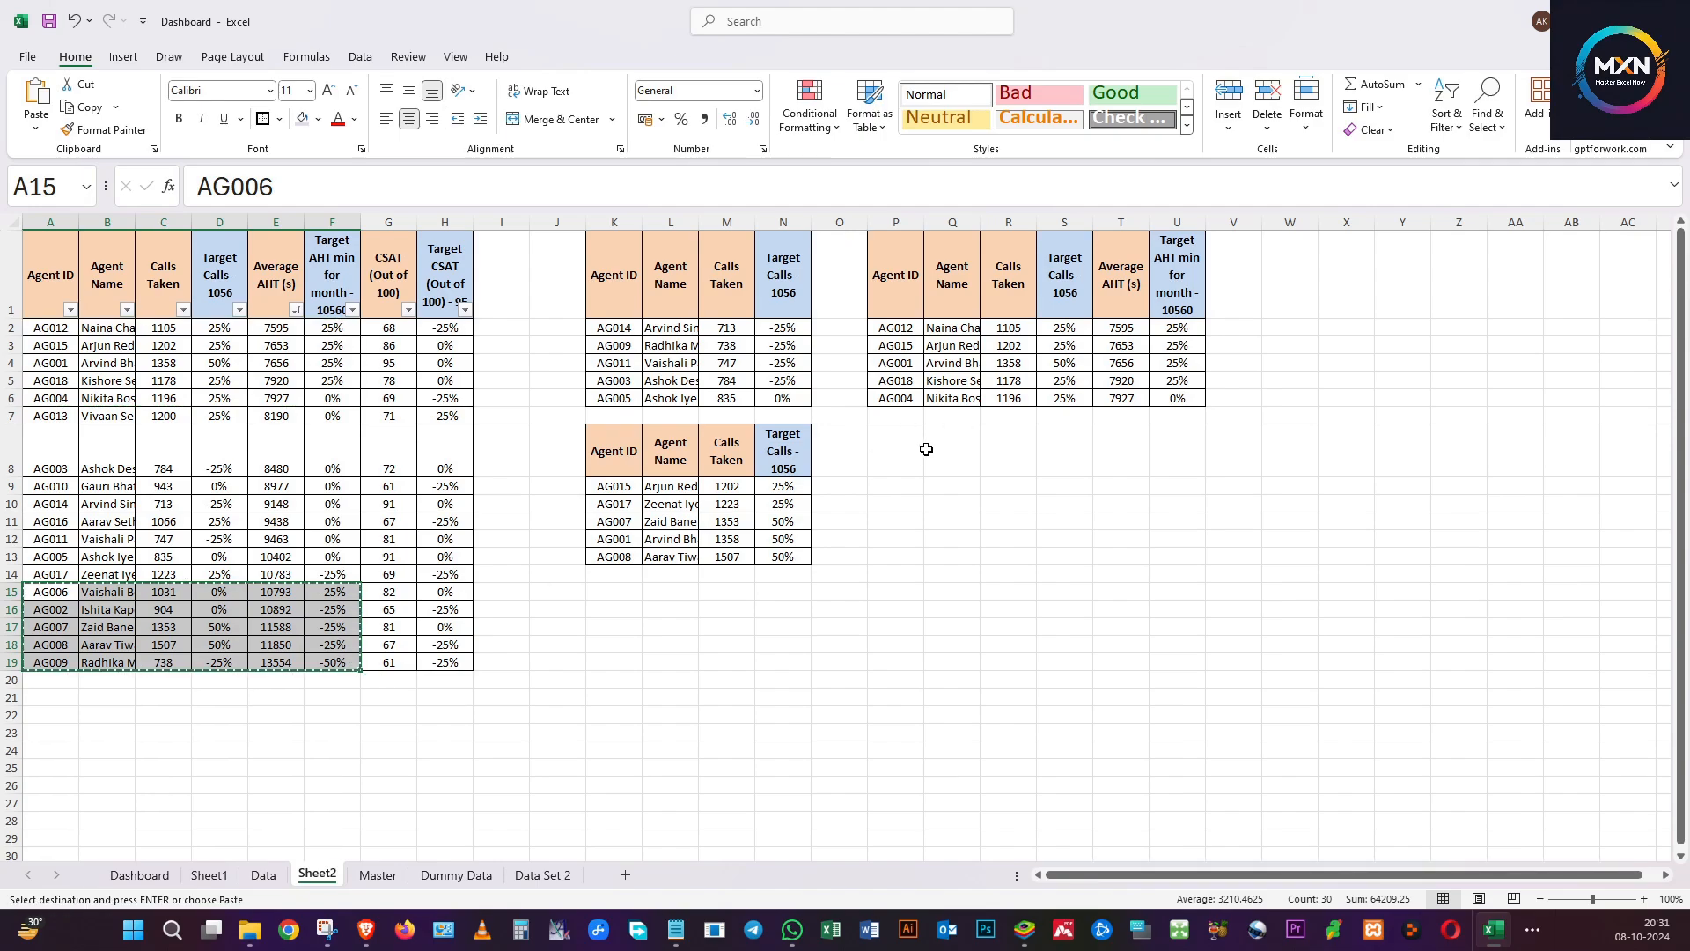
pyautogui.click(909, 489)
pyautogui.hotkey('ctrl', 'v')
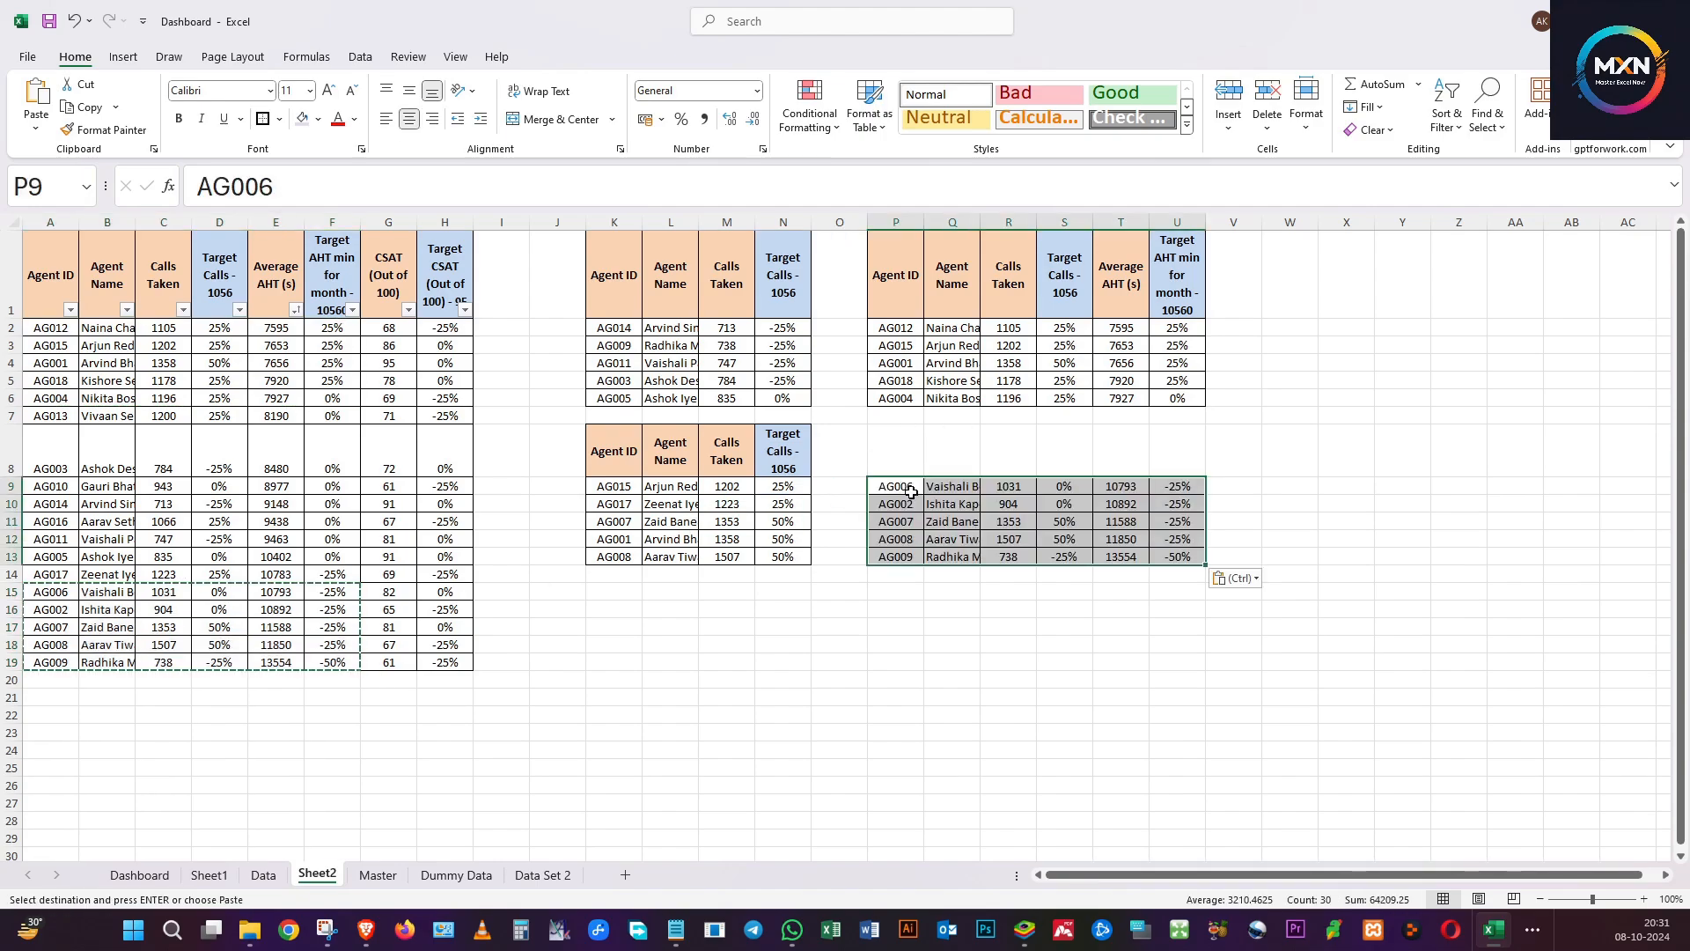
# Copy the AHT list headers P1:U1 to cell P8 above the five highest-AHT rows.
pyautogui.moveTo(898, 245); pyautogui.dragTo(1176, 273)
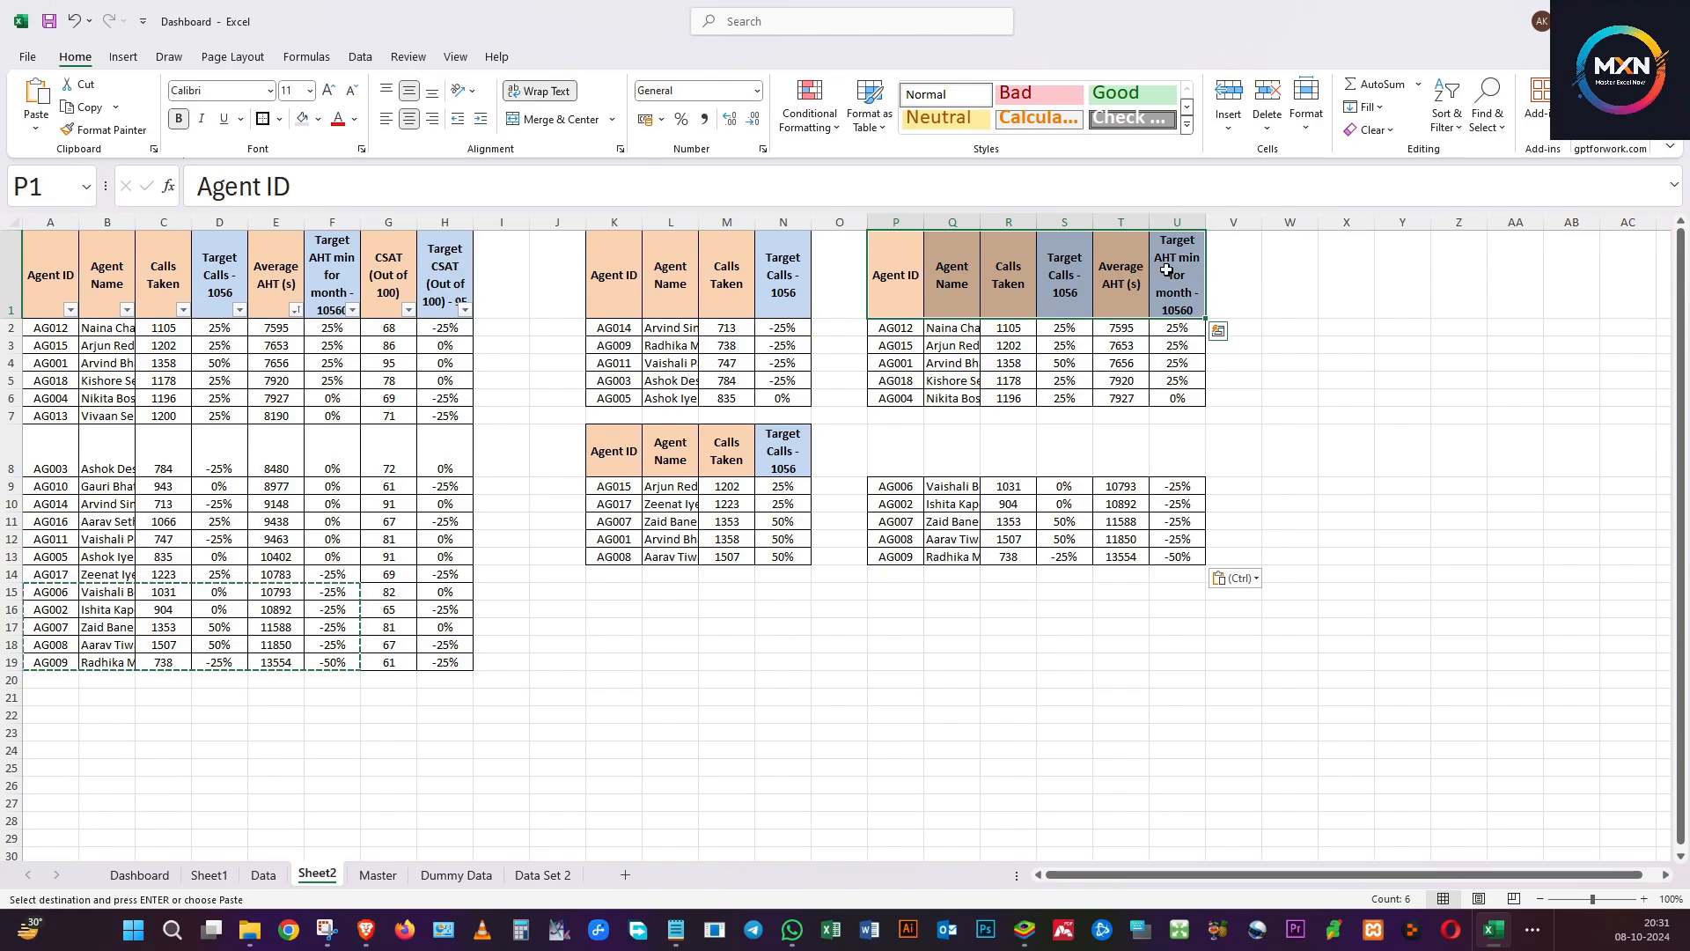
pyautogui.hotkey('ctrl', 'c')
pyautogui.click(893, 443)
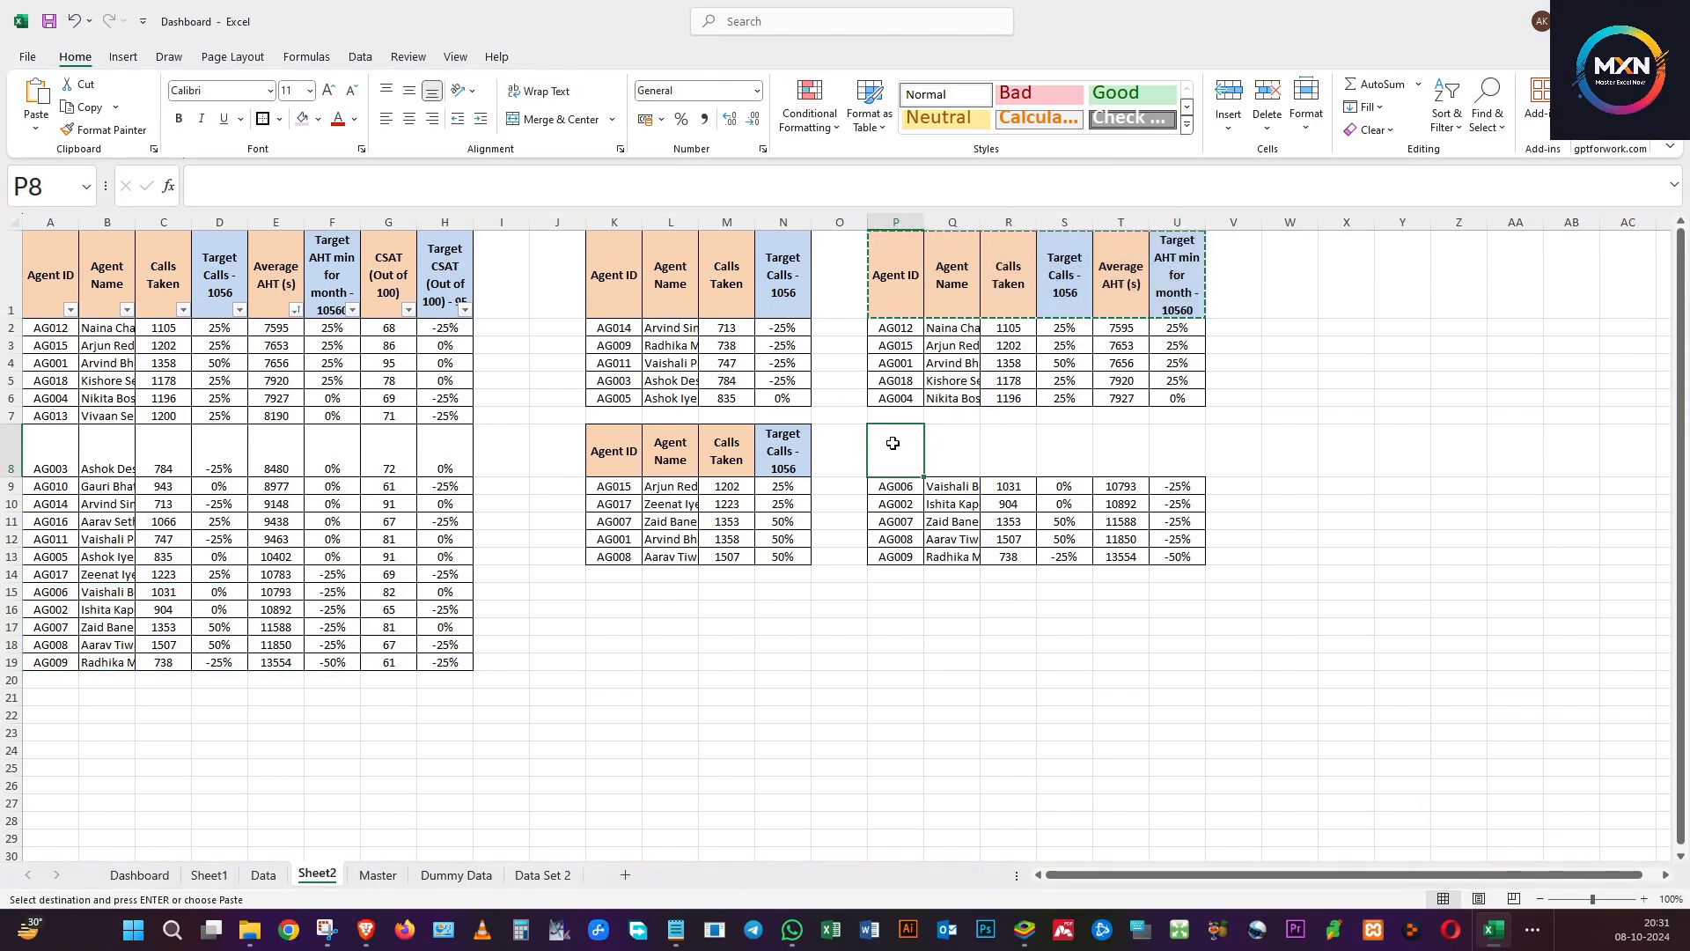
pyautogui.hotkey('ctrl', 'v')
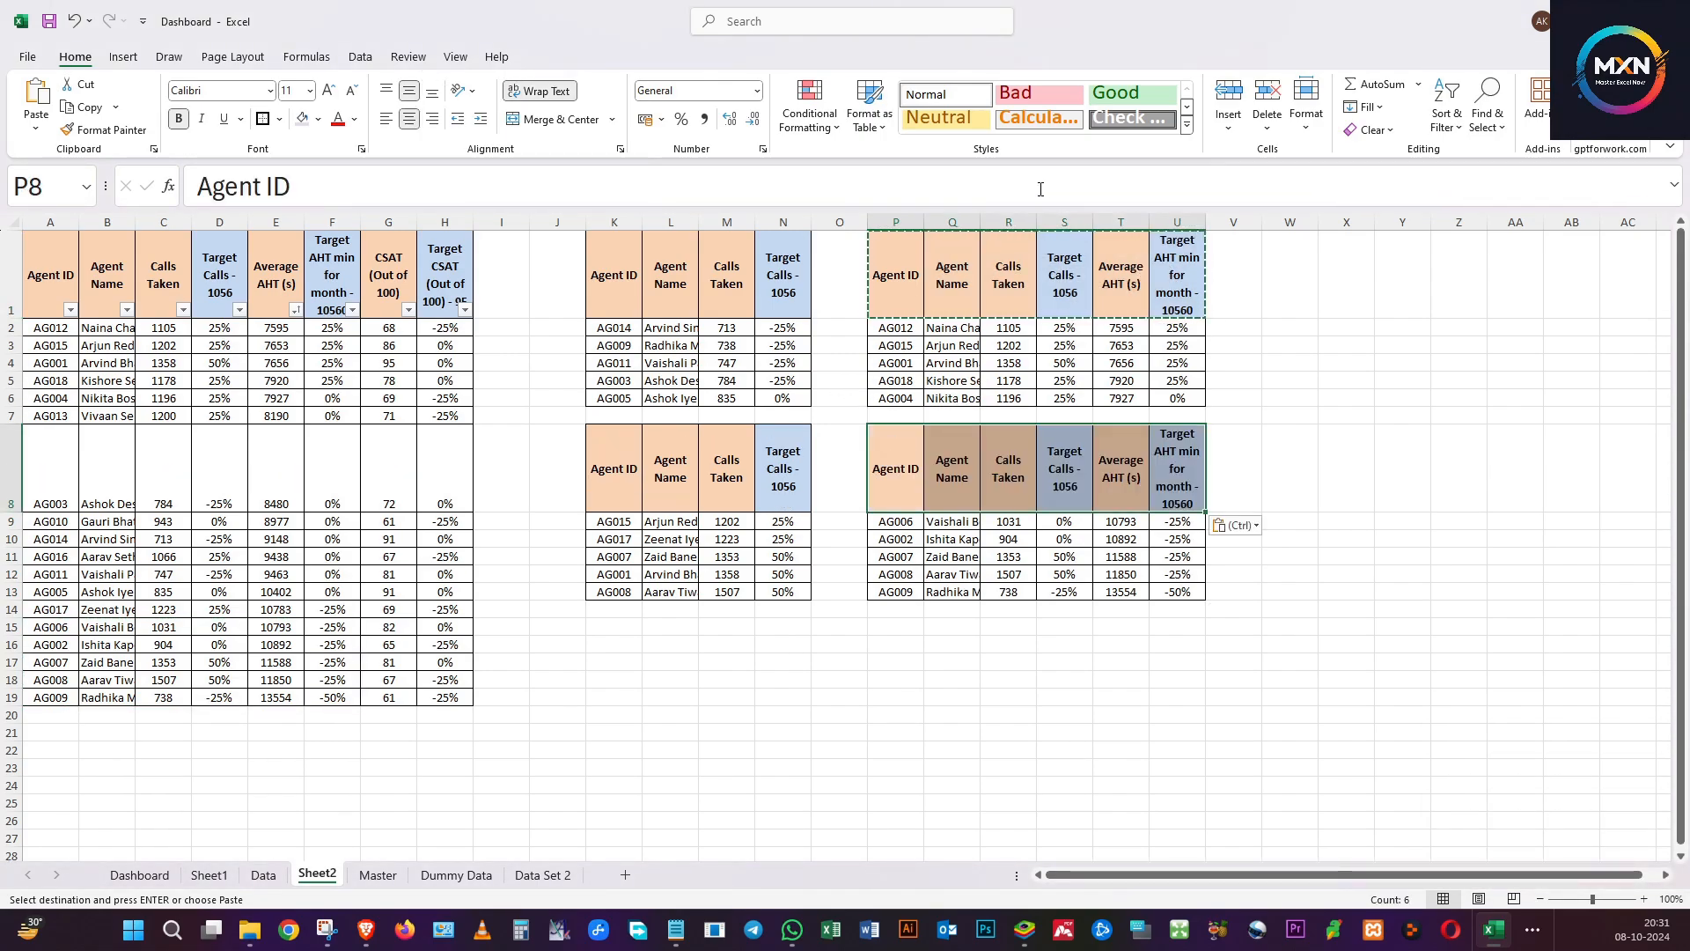
# Delete the Calls Taken and Target Calls columns, R and S, from the two AHT lists.
pyautogui.click(1021, 250)
pyautogui.click(1028, 220)
pyautogui.moveTo(1029, 218); pyautogui.dragTo(1059, 222)
pyautogui.rightClick(1059, 222)
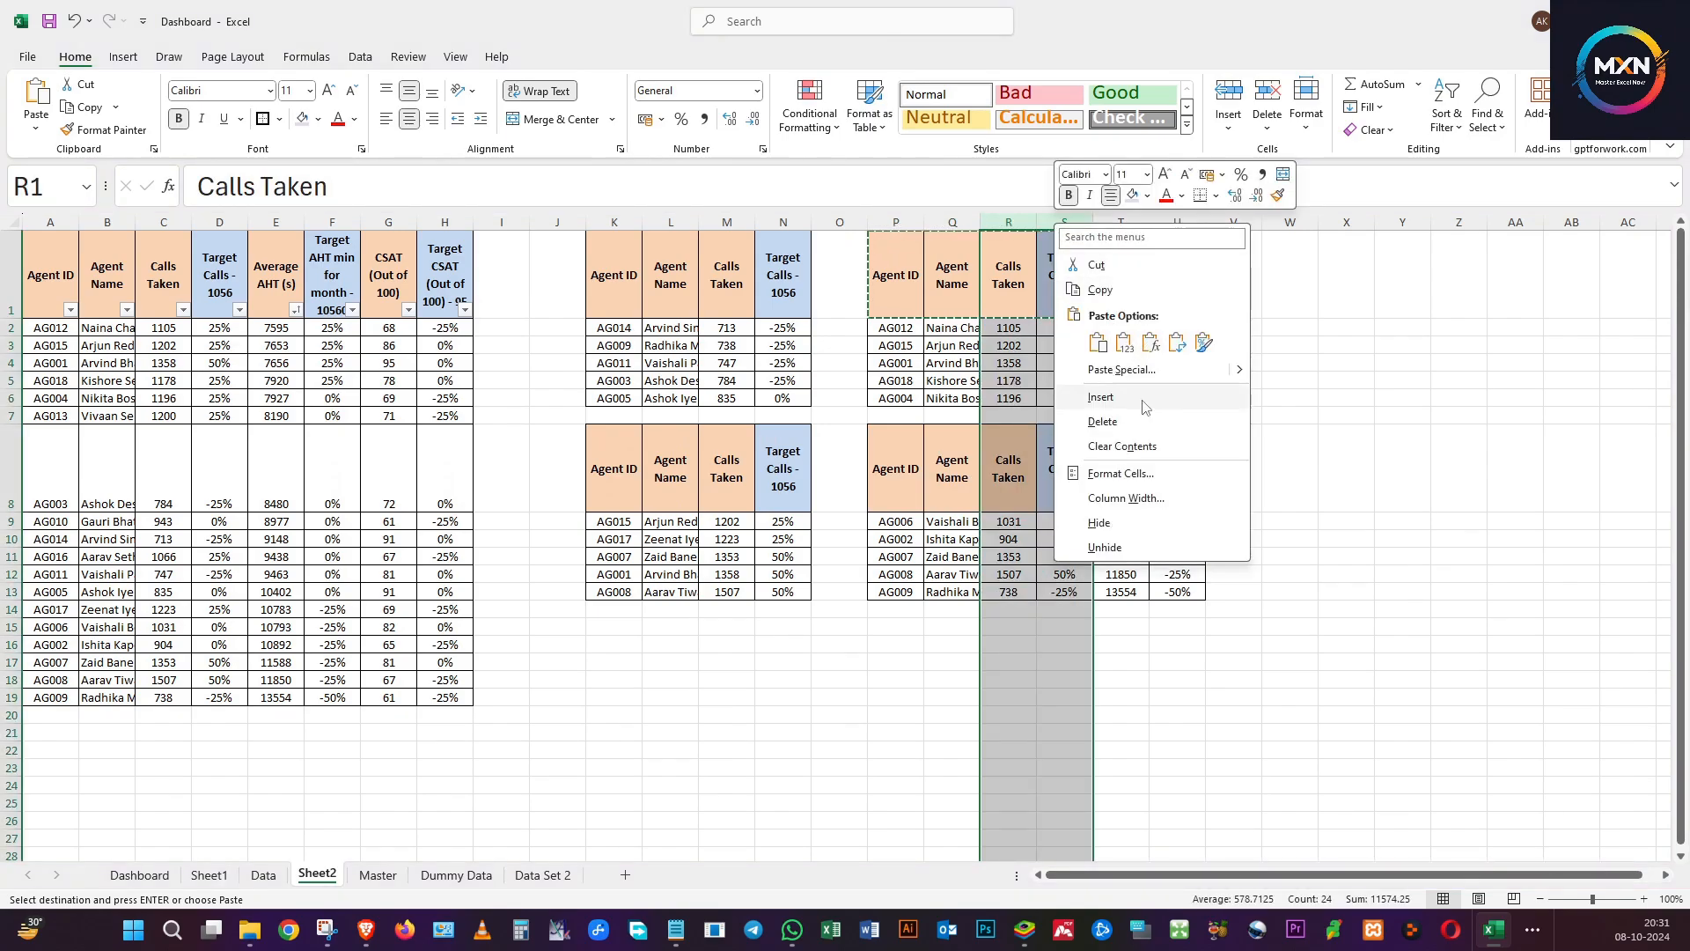
pyautogui.click(1103, 421)
pyautogui.click(1009, 362)
pyautogui.click(1006, 271)
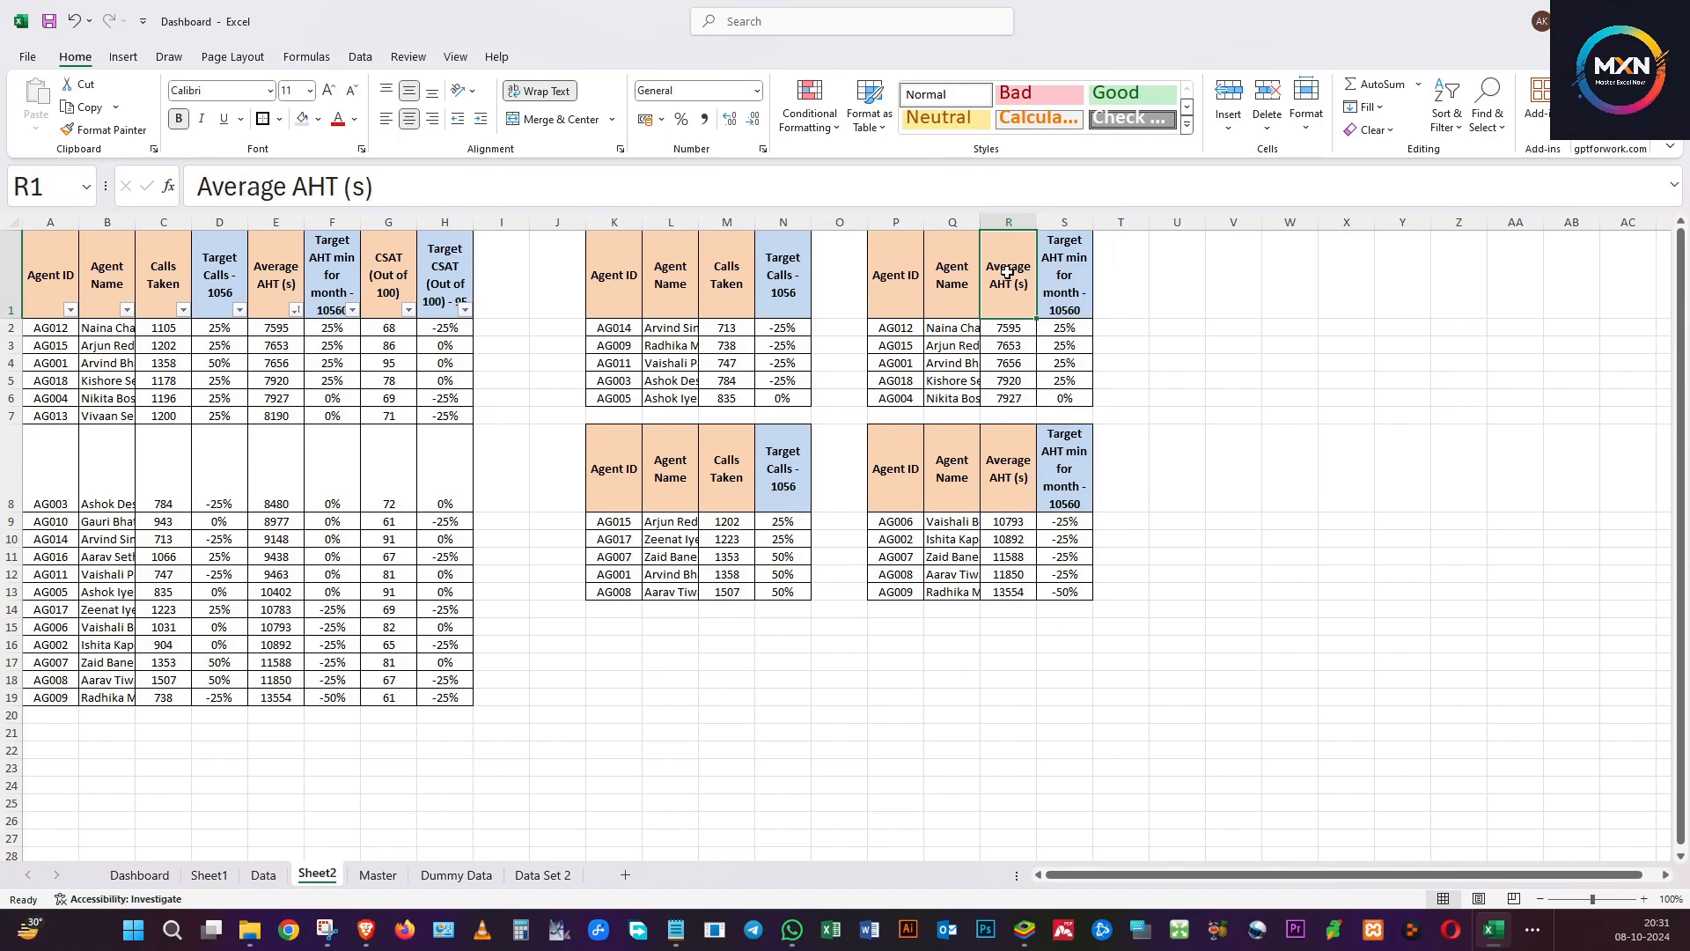
pyautogui.click(1059, 283)
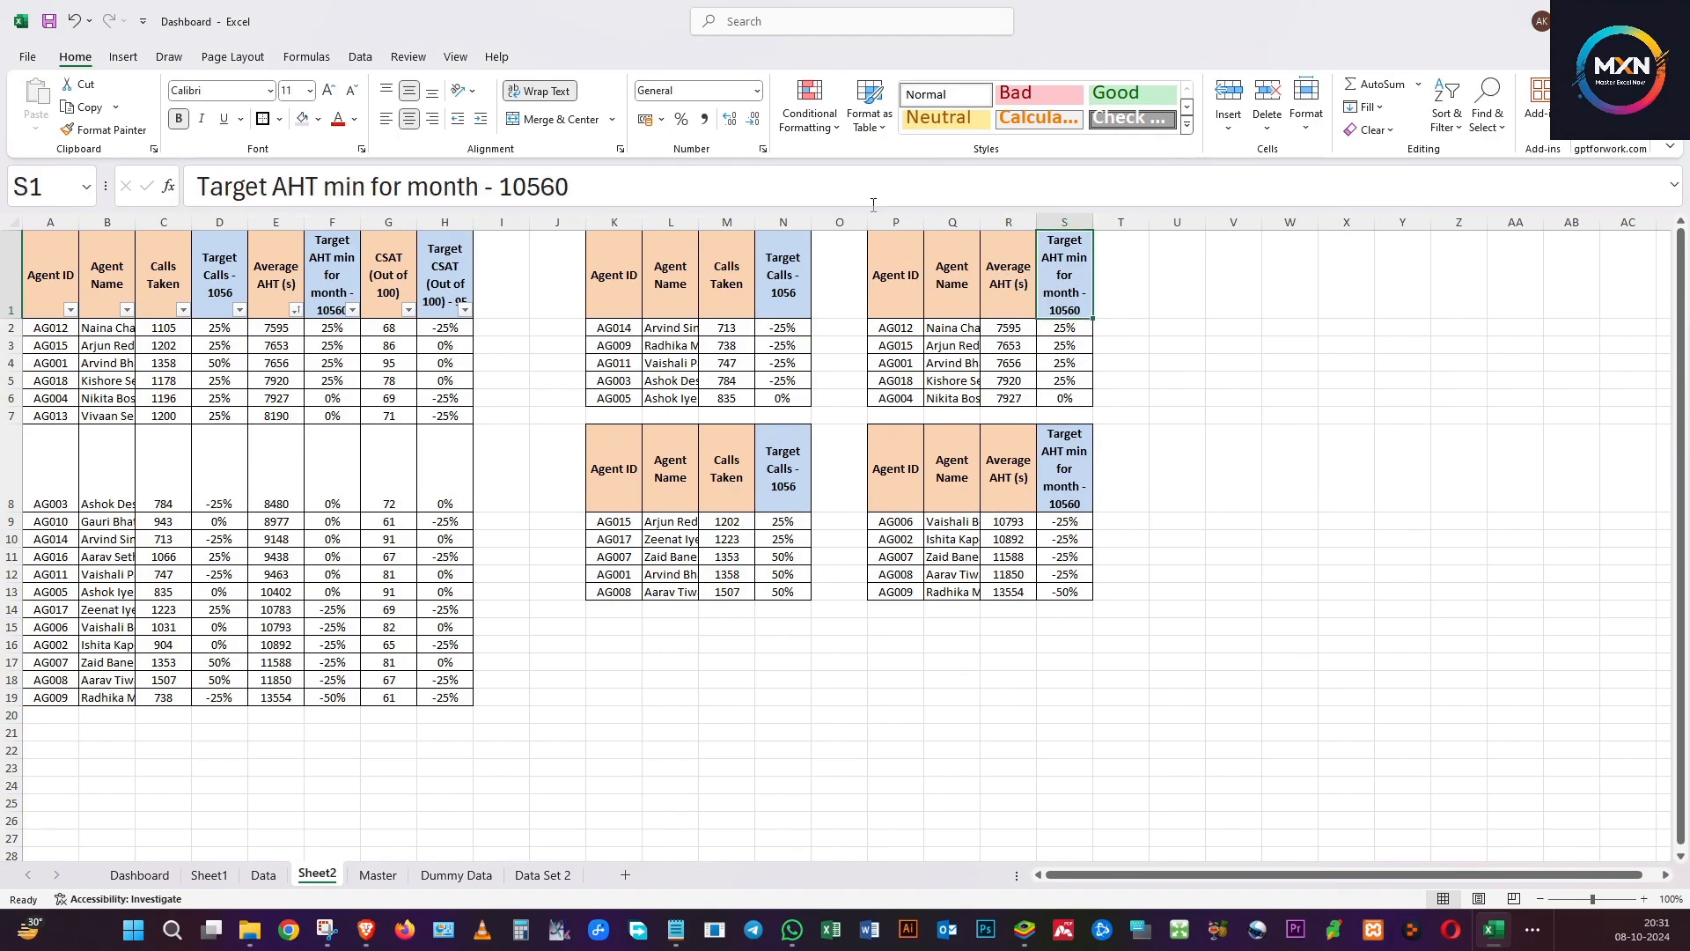
# Delete the Agent ID columns from the AHT lists (column P) and the calls lists (column K).
pyautogui.click(893, 224)
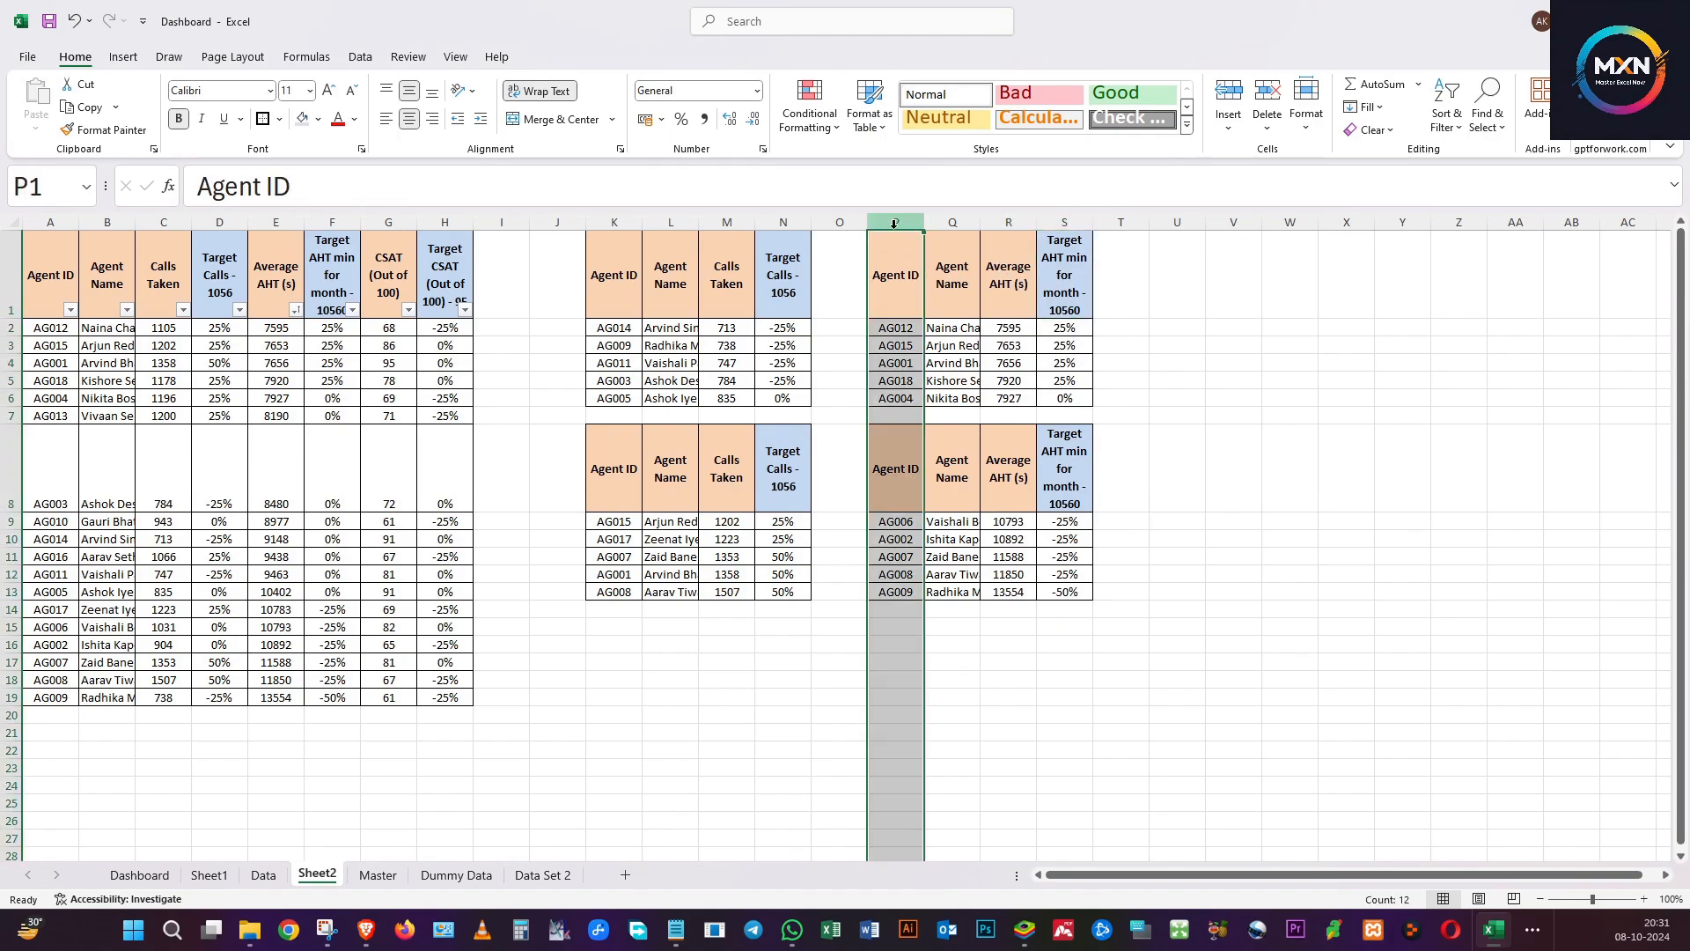
pyautogui.rightClick(894, 225)
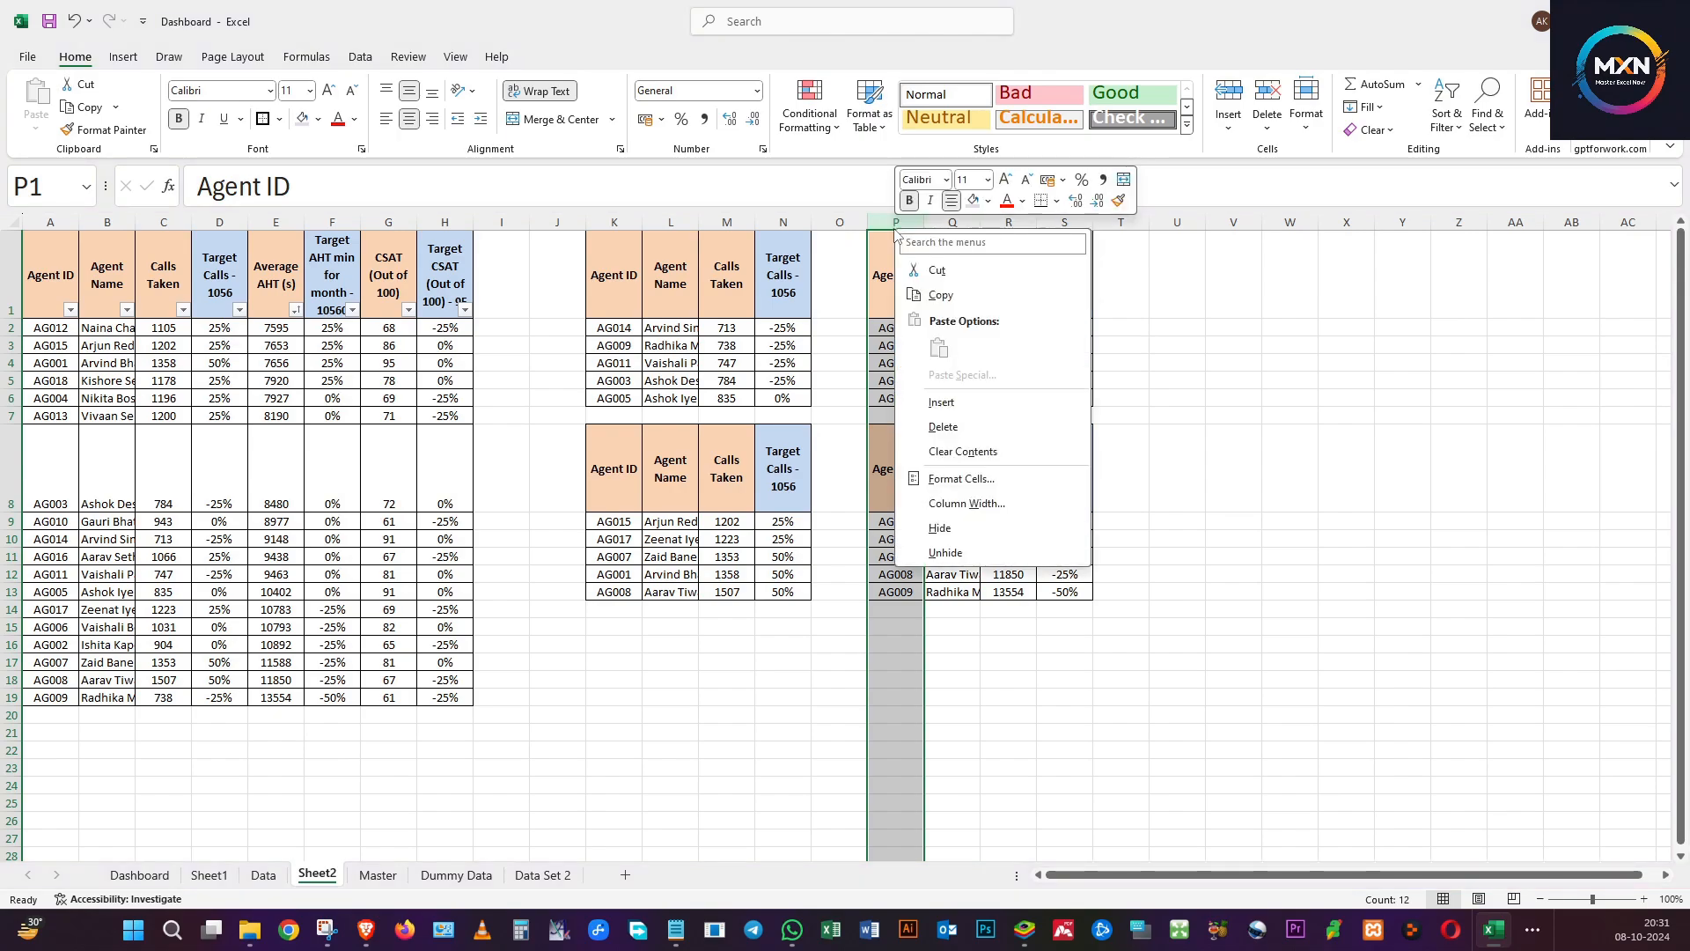
pyautogui.click(943, 426)
pyautogui.click(614, 222)
pyautogui.rightClick(614, 222)
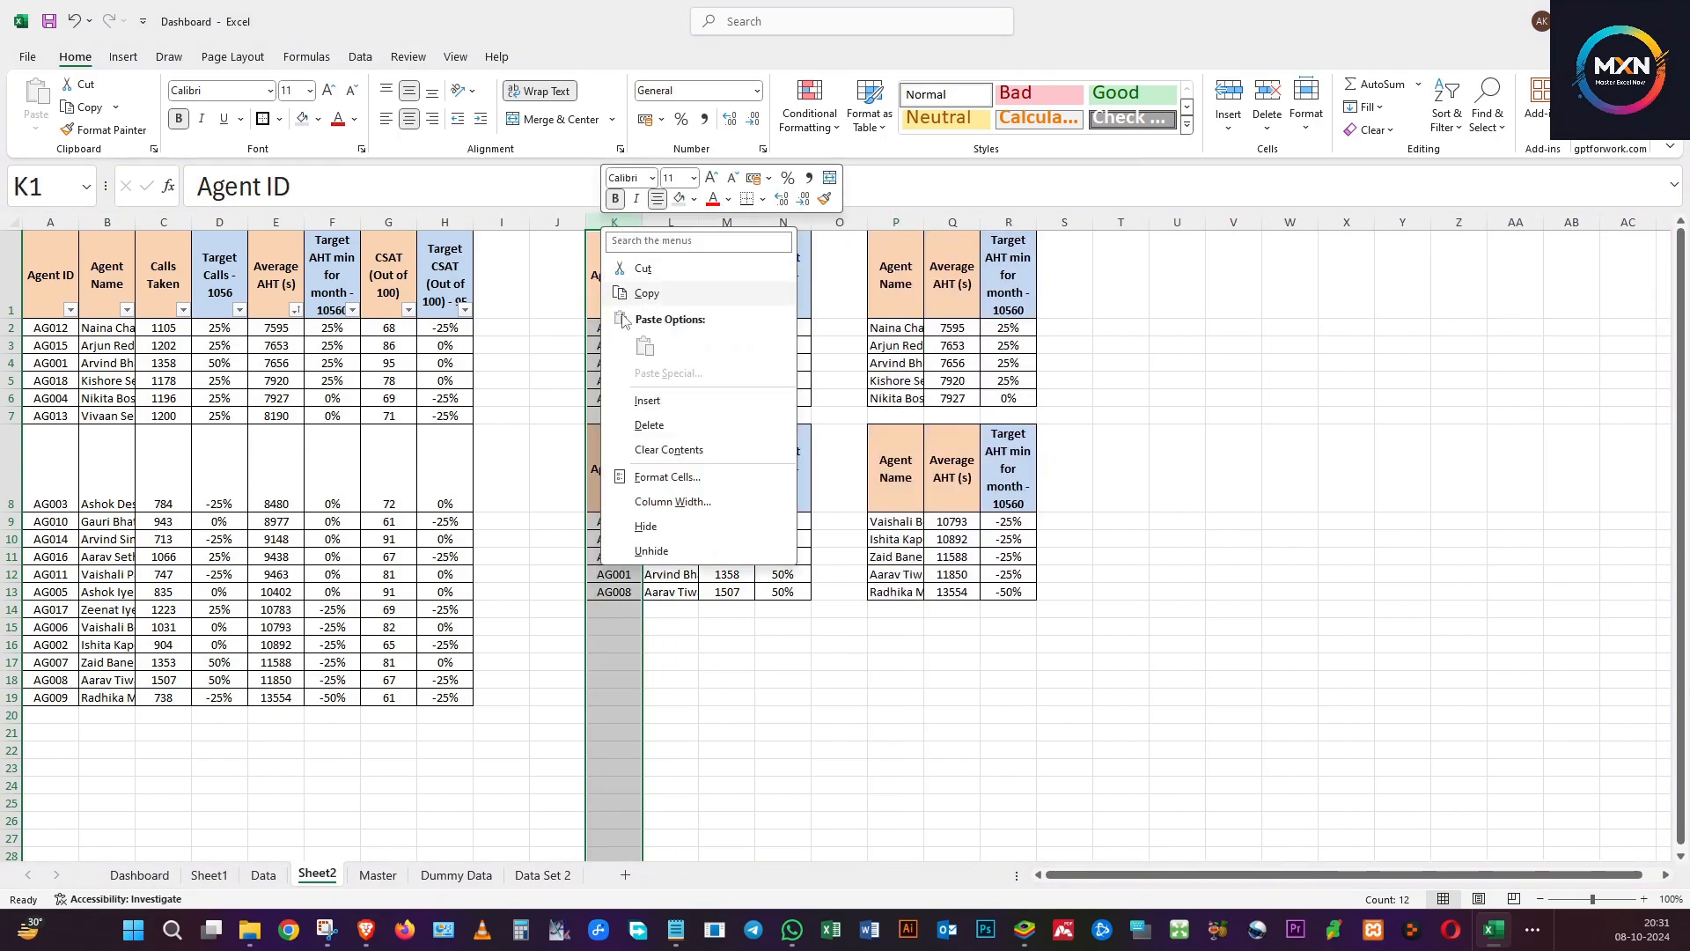
pyautogui.click(650, 425)
pyautogui.click(841, 291)
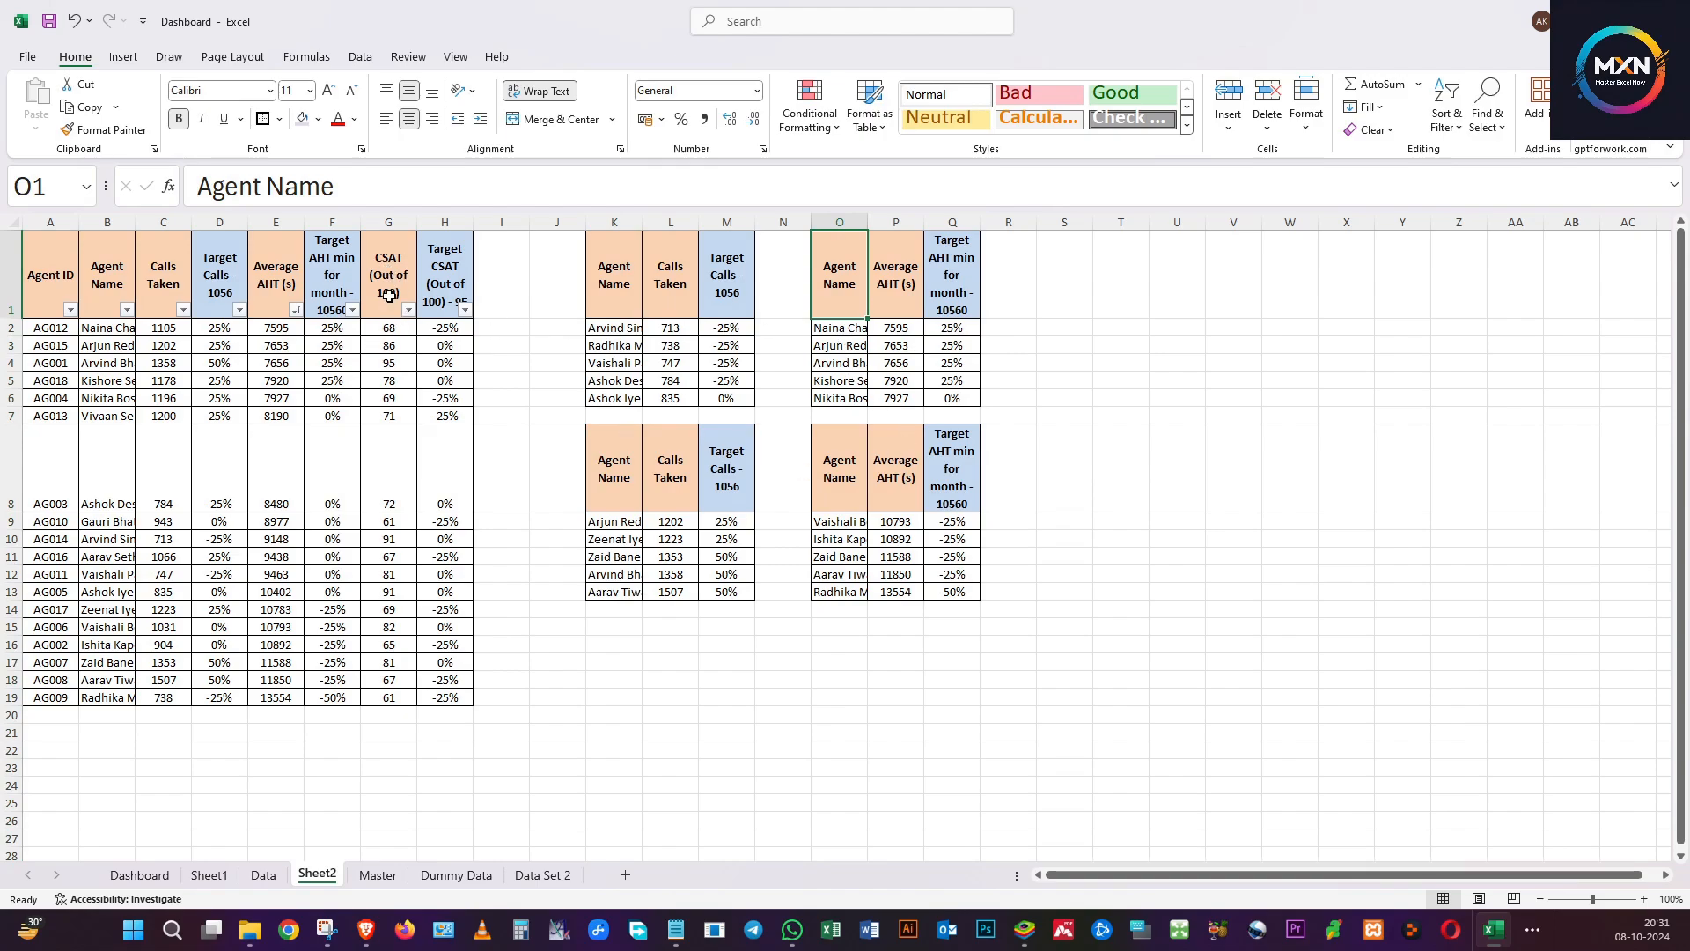
# Copy the whole source table, A1:H19, to cell S1.
pyautogui.moveTo(55, 268); pyautogui.dragTo(445, 697)
pyautogui.rightClick(401, 482)
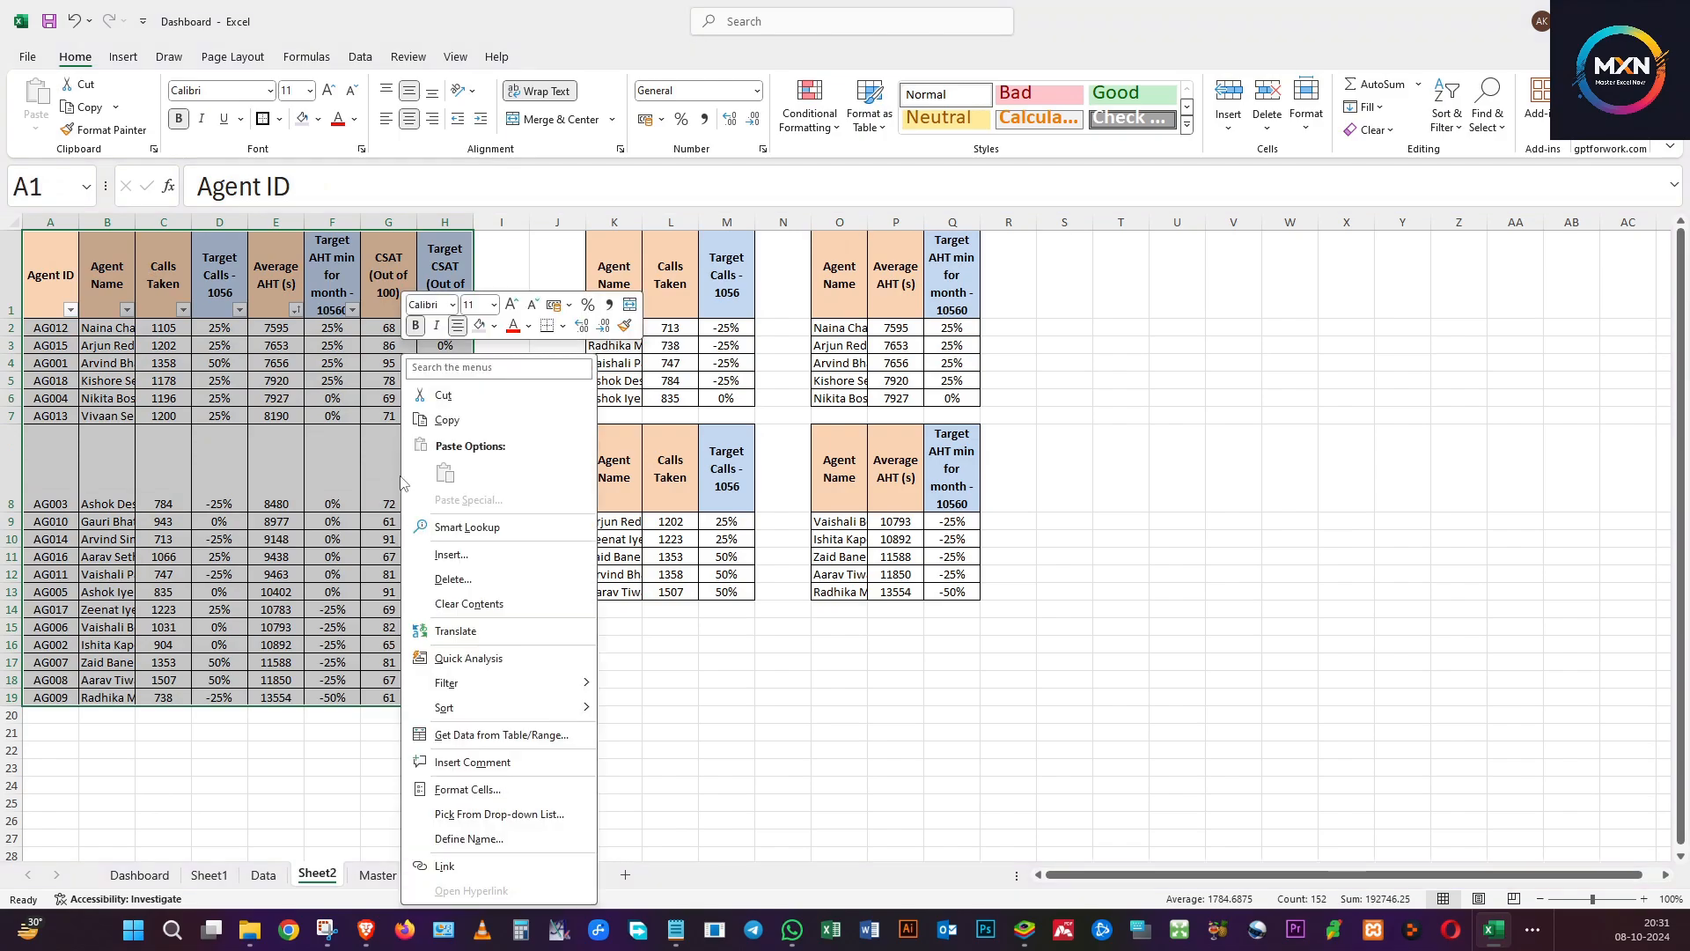
pyautogui.click(447, 420)
pyautogui.click(1072, 274)
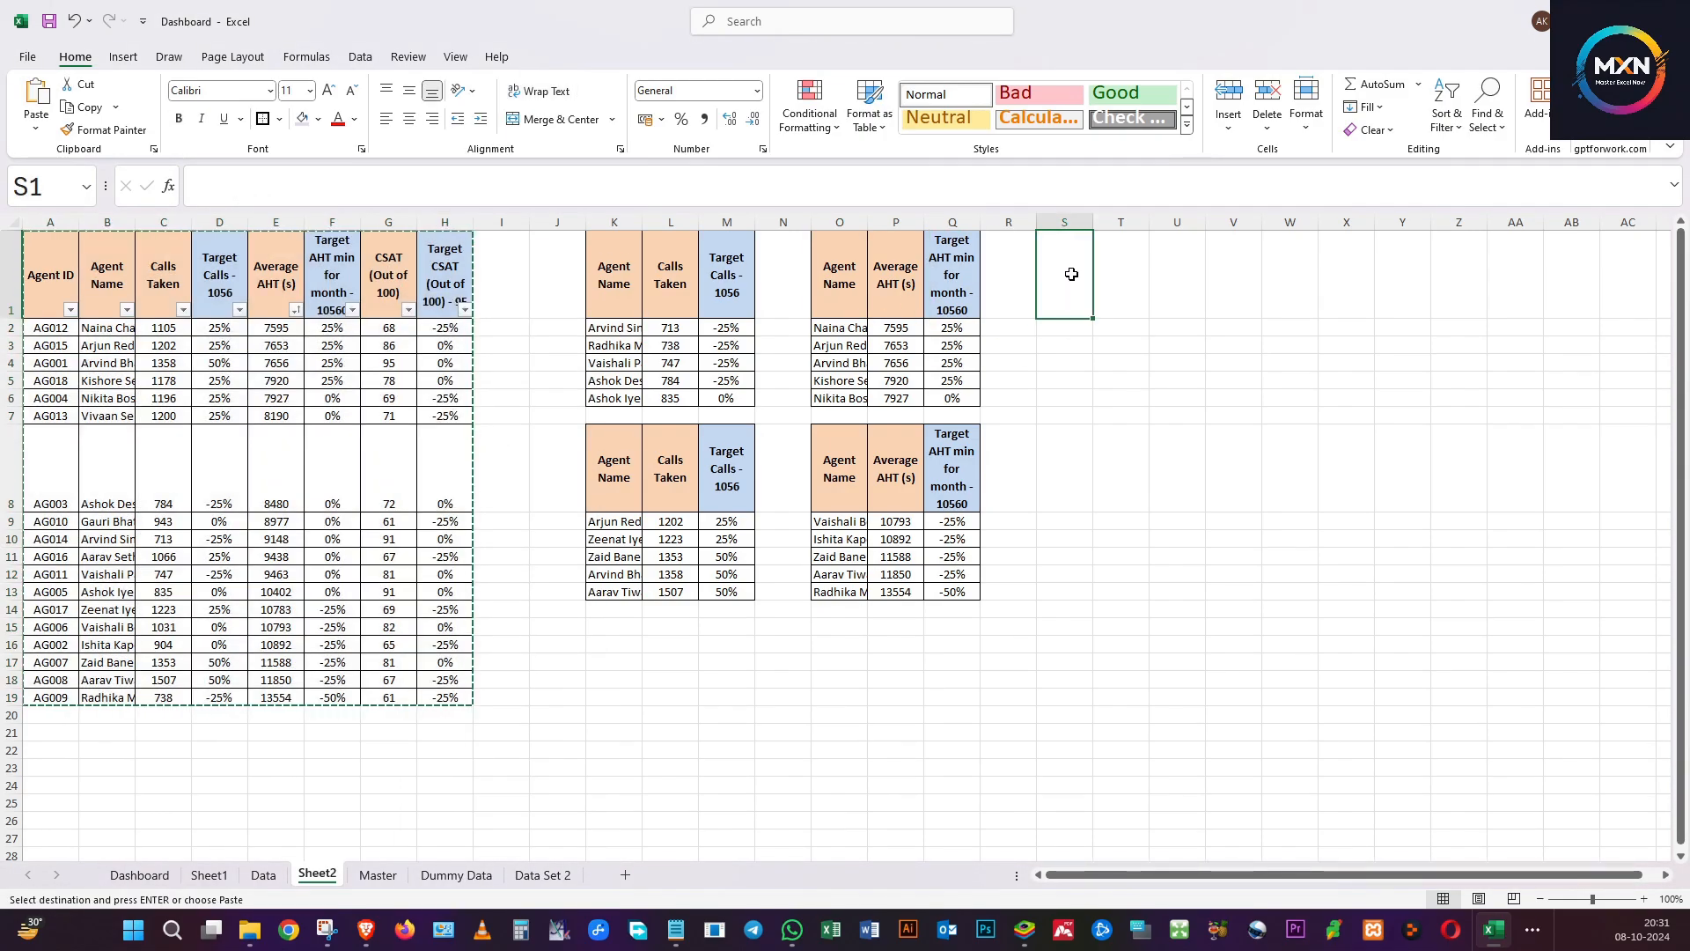
pyautogui.hotkey('ctrl', 'v')
pyautogui.press('Right')
pyautogui.press('Right')
pyautogui.press('Right')
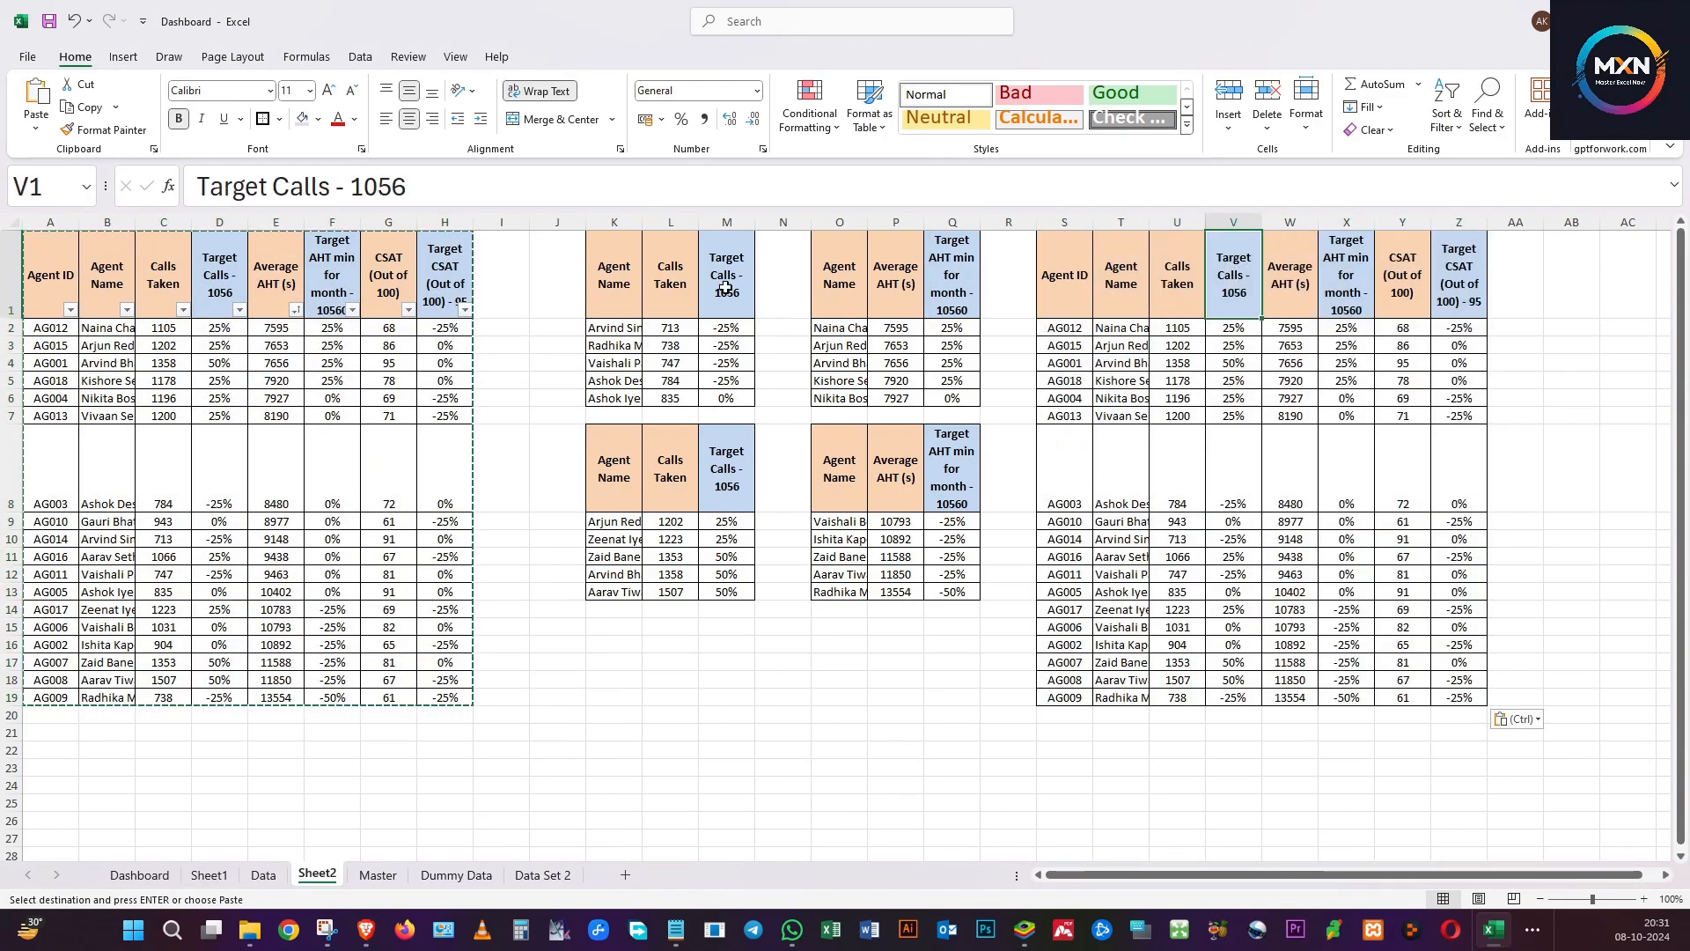
# Sort the original source table by CSAT (Out of 100) from smallest to largest.
pyautogui.click(387, 298)
pyautogui.click(408, 310)
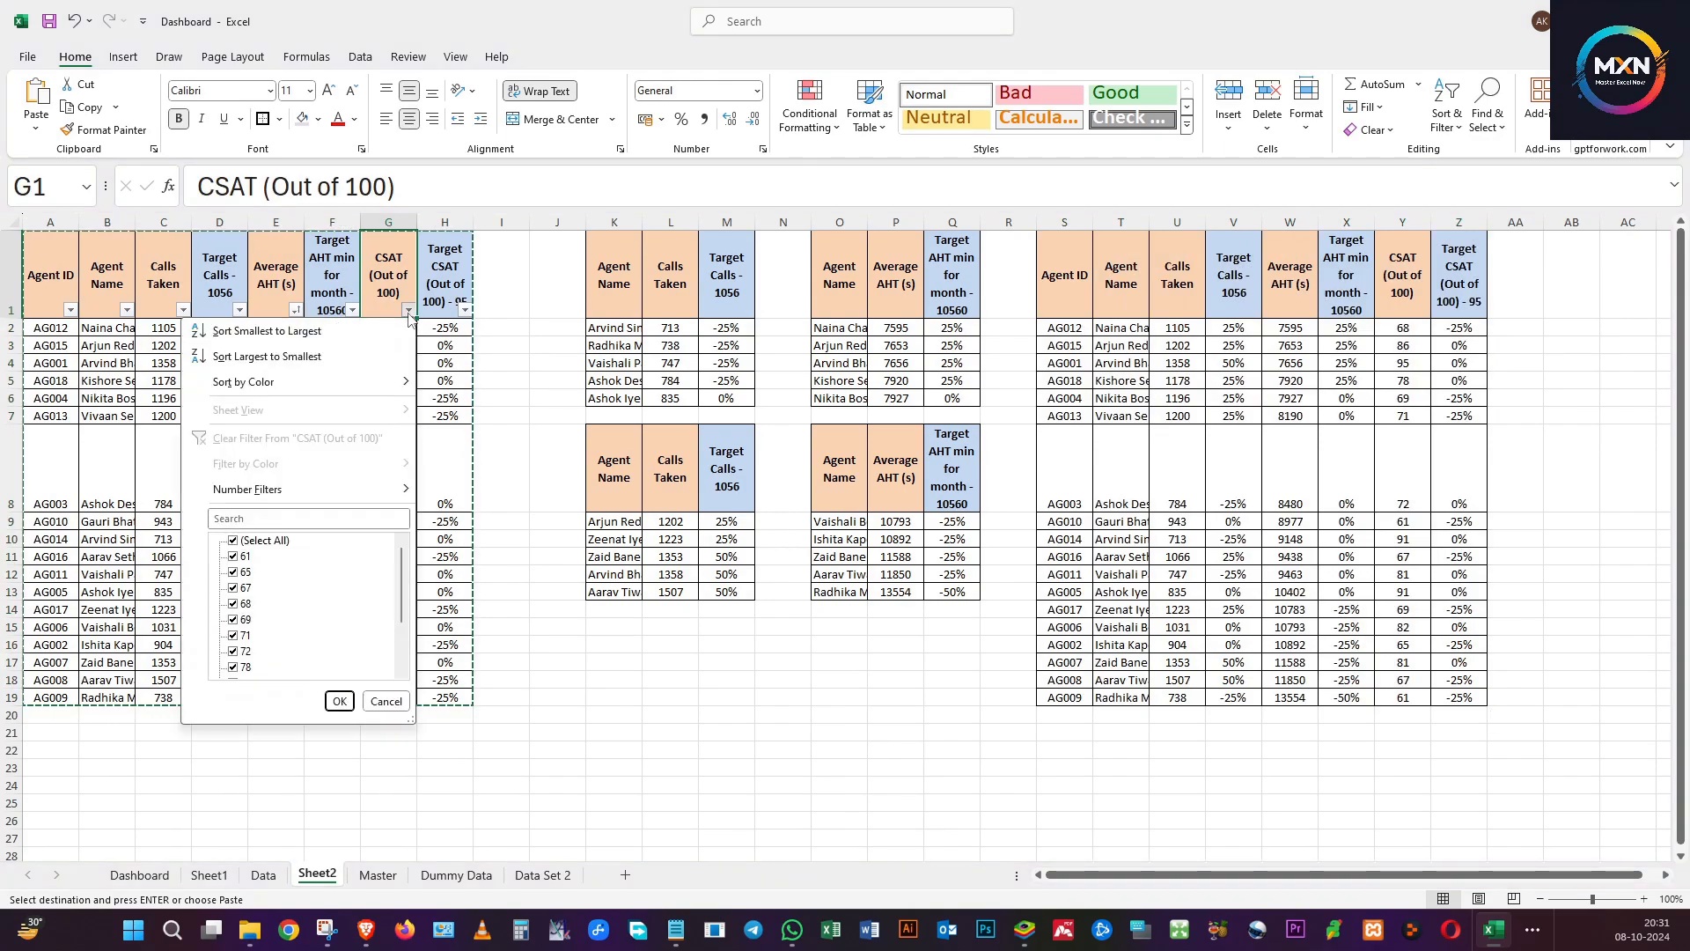
pyautogui.click(266, 330)
pyautogui.click(332, 345)
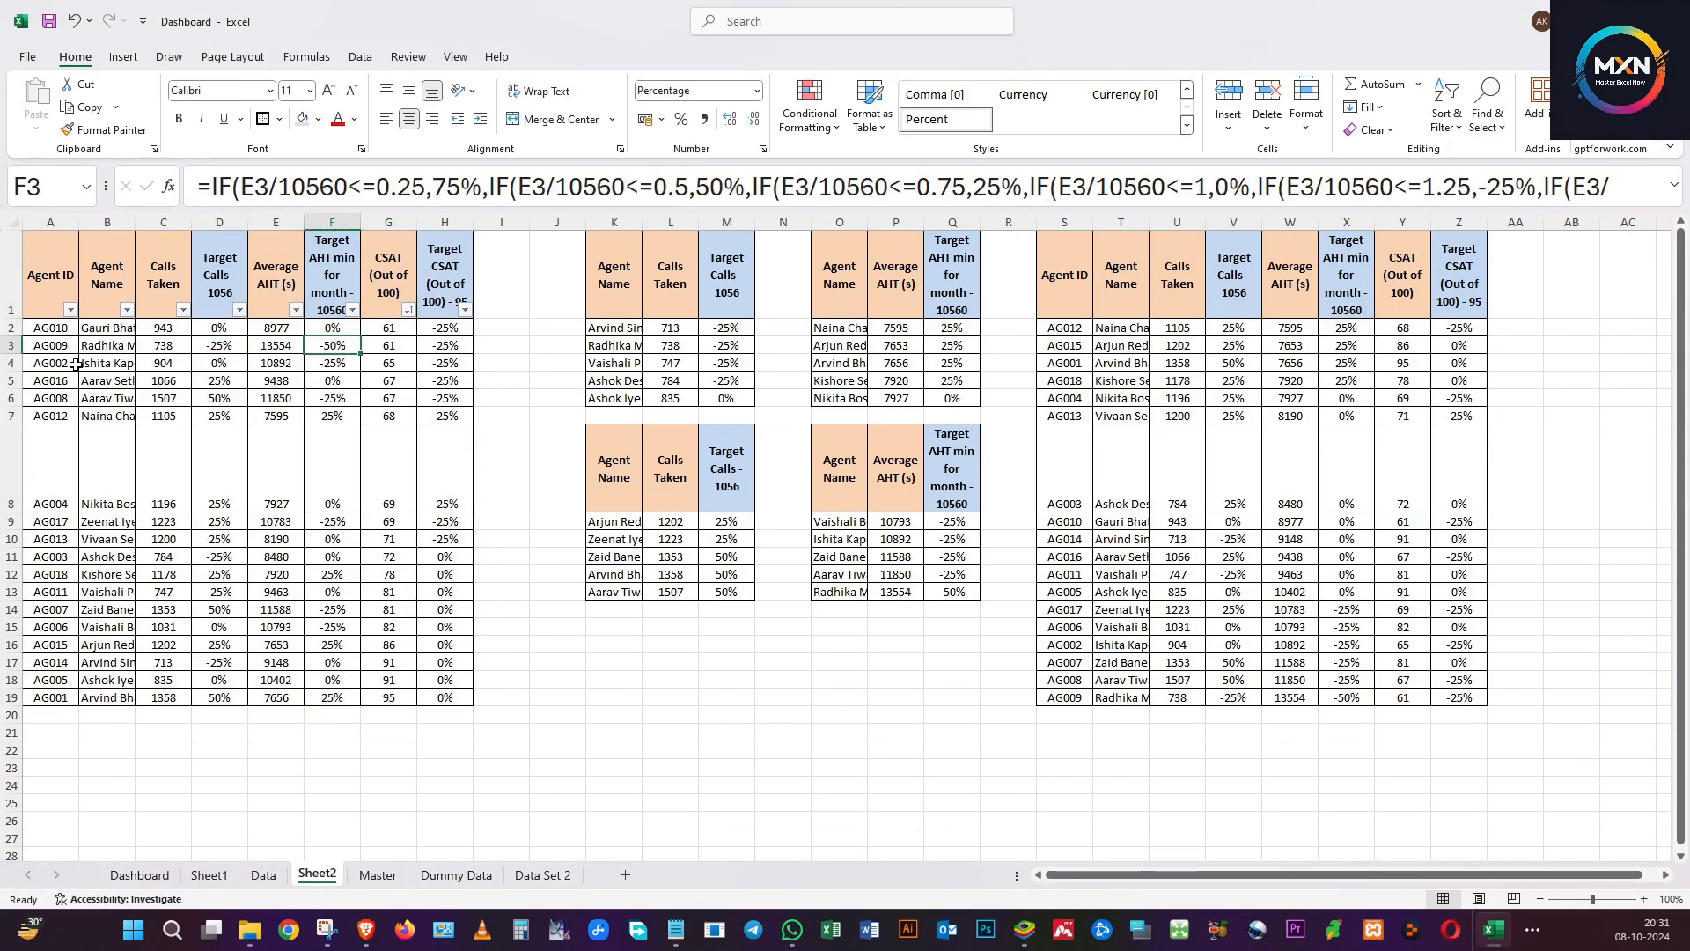
# Keep only the five lowest-CSAT rows in the original table by deleting A7:H19 with cells shifted up.
pyautogui.click(46, 324)
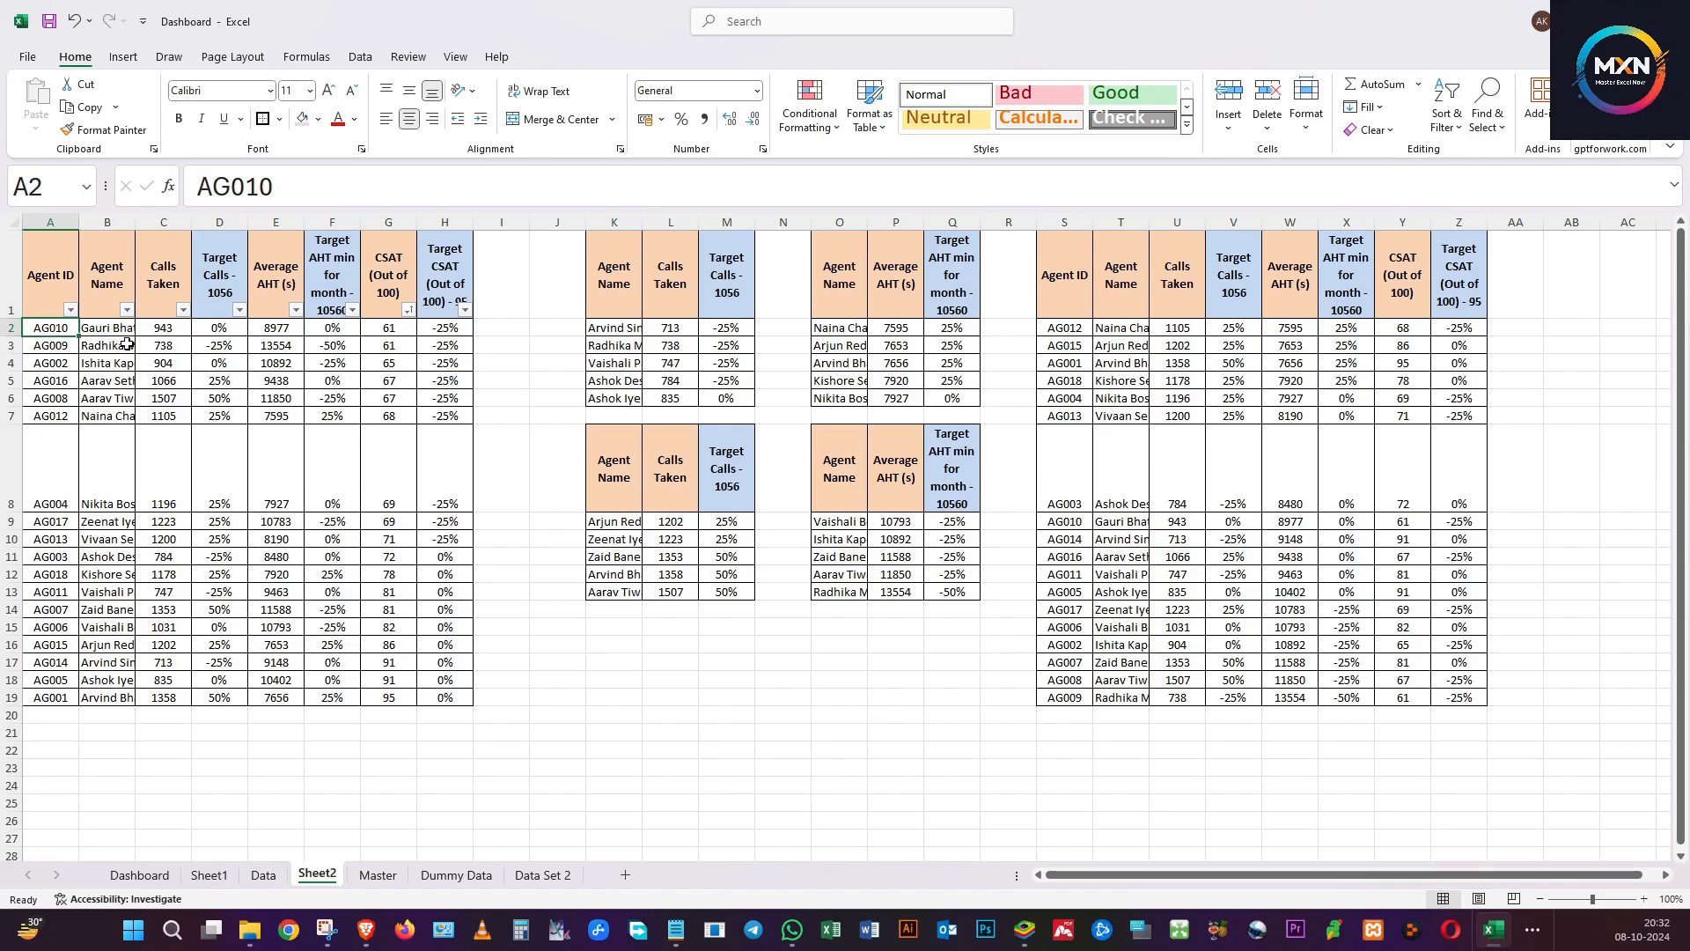
pyautogui.click(44, 345)
pyautogui.click(43, 363)
pyautogui.click(41, 380)
pyautogui.click(40, 398)
pyautogui.moveTo(9, 414); pyautogui.dragTo(11, 662)
pyautogui.click(154, 475)
pyautogui.click(36, 415)
pyautogui.moveTo(36, 415)
pyautogui.mouseDown()
pyautogui.moveTo(468, 677)
pyautogui.moveTo(430, 697)
pyautogui.mouseUp()
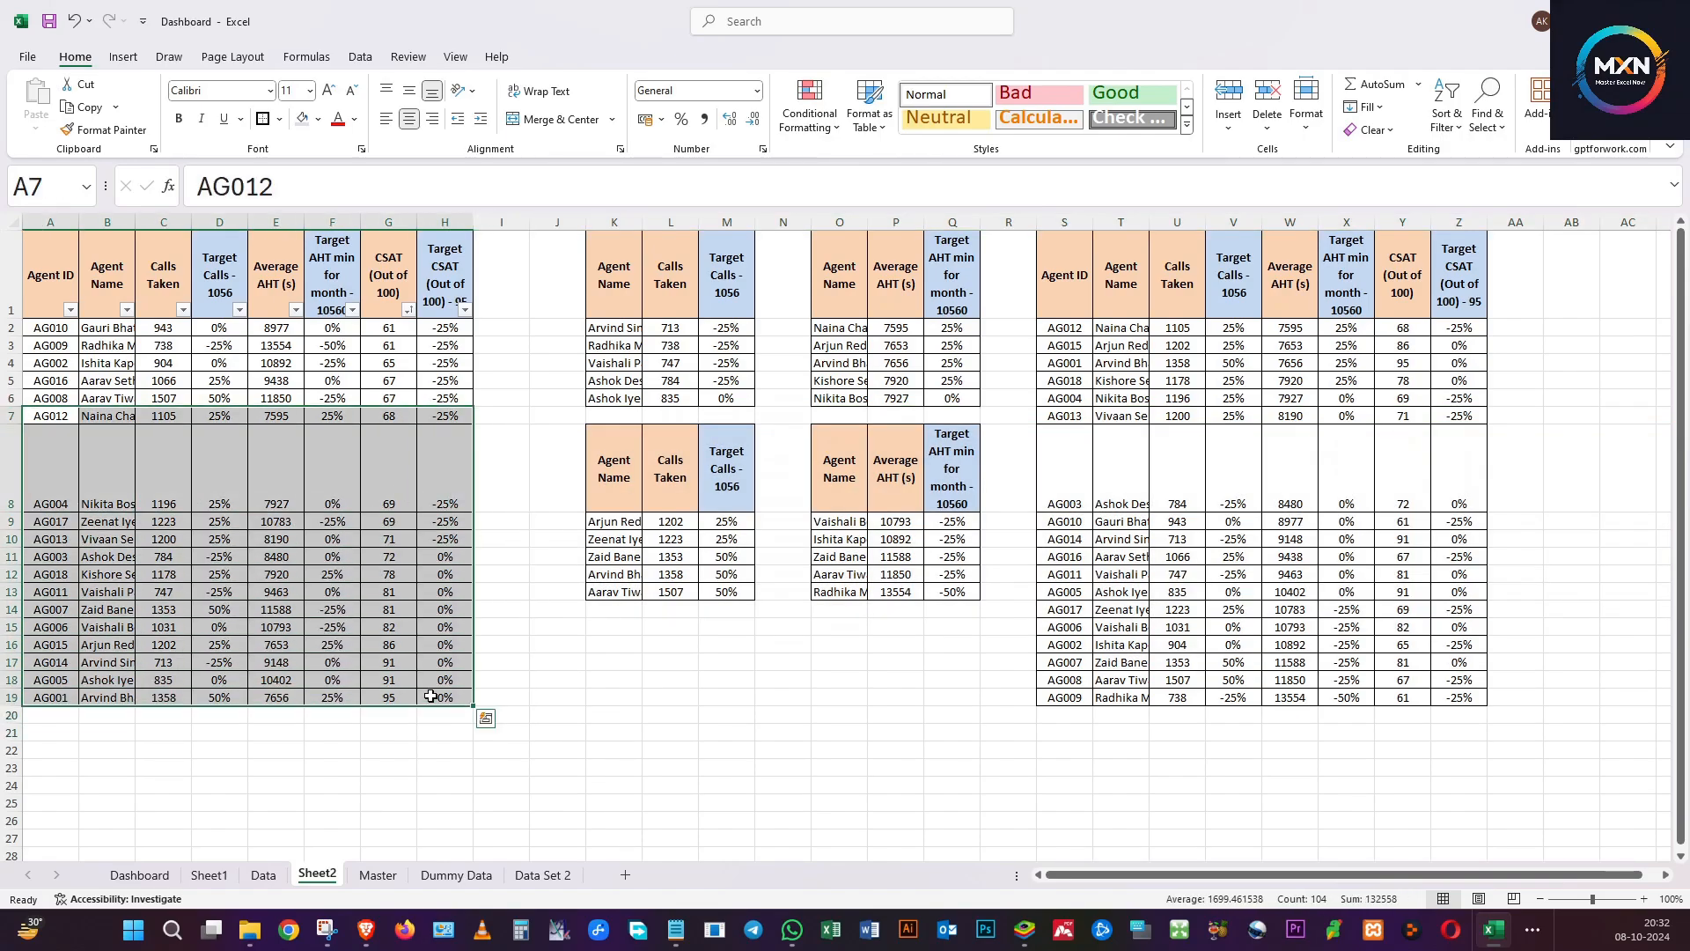
pyautogui.hotkey('ctrl', '-')
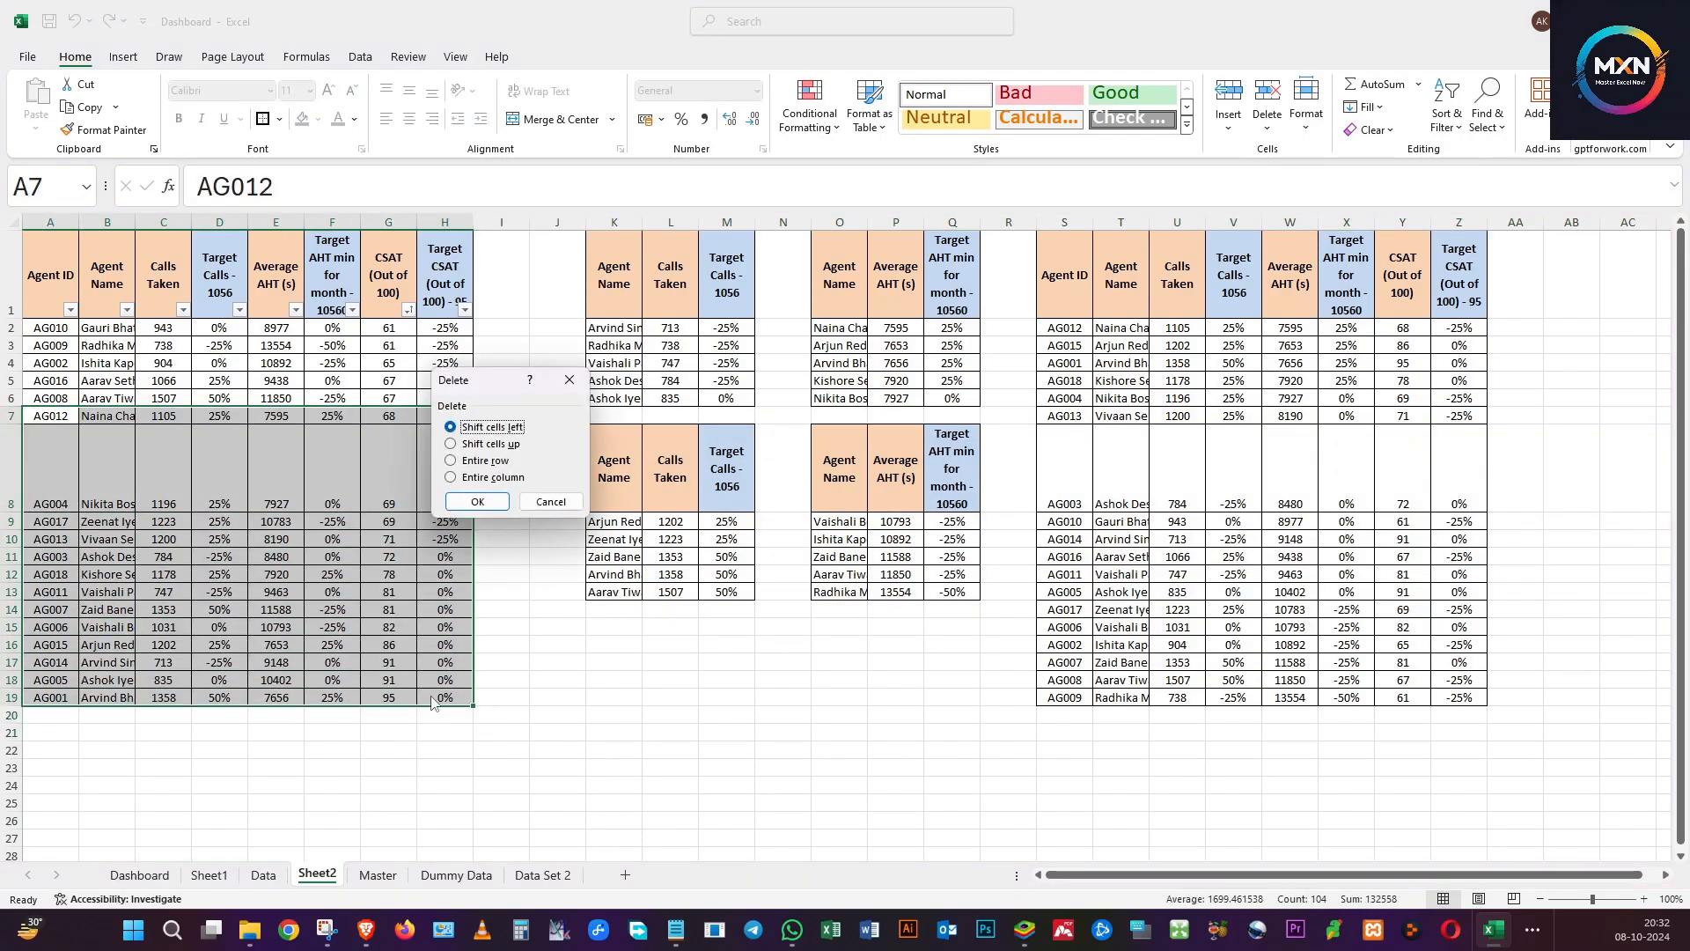
pyautogui.click(493, 445)
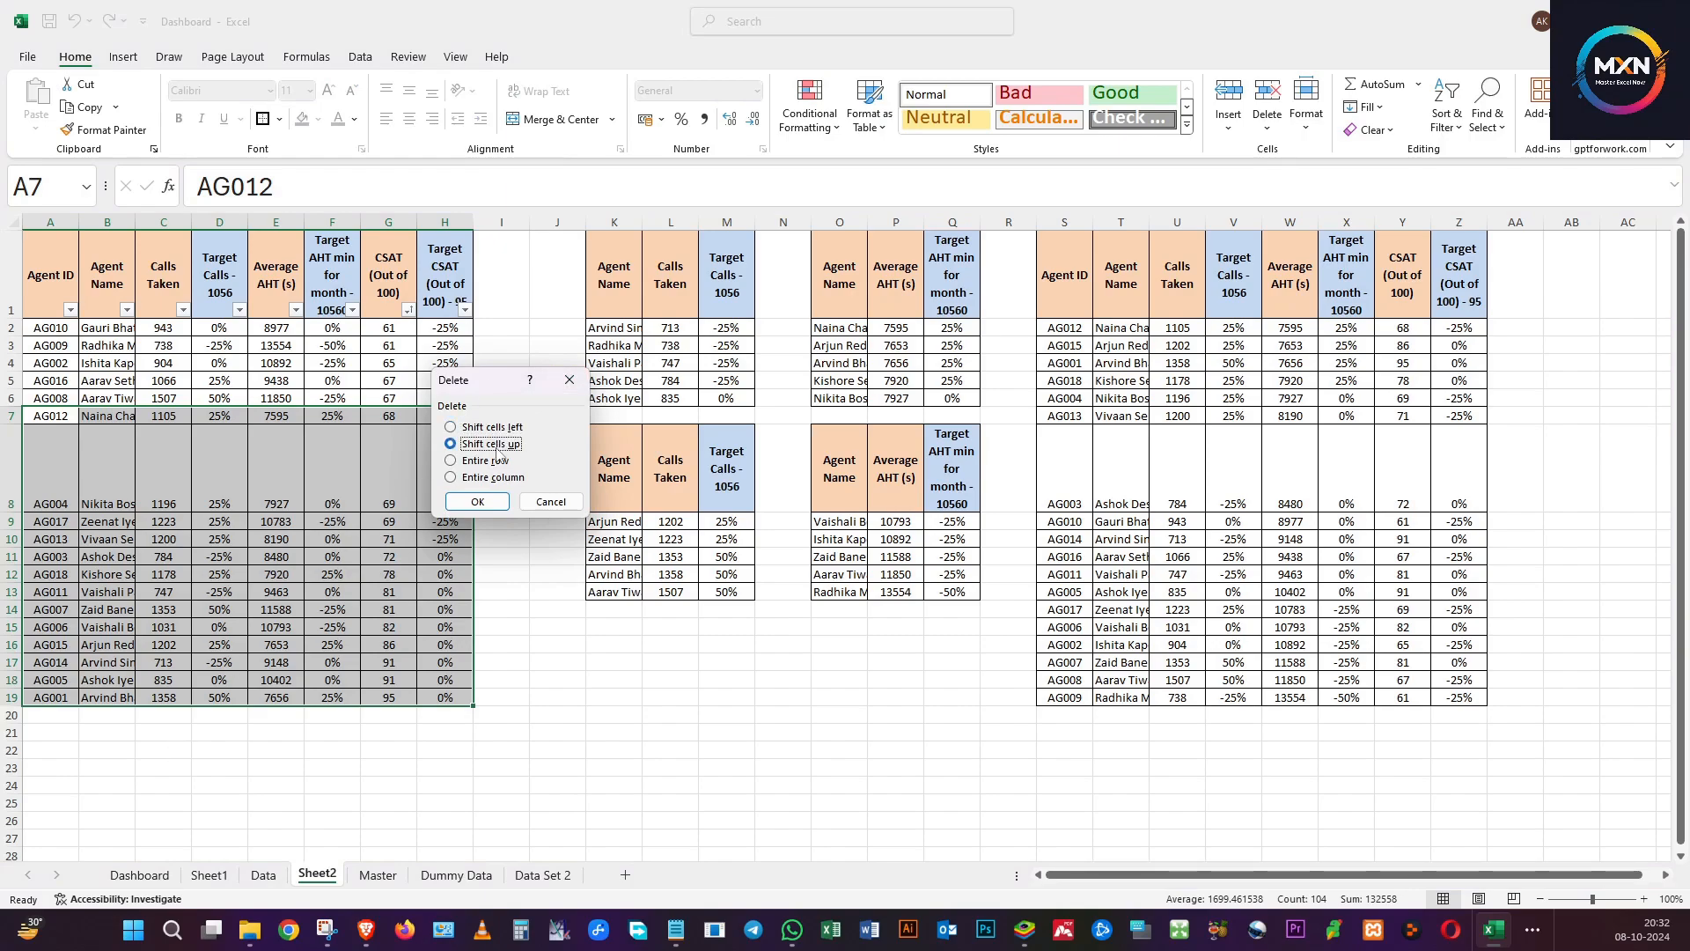
pyautogui.click(477, 501)
pyautogui.click(257, 342)
pyautogui.press('Down')
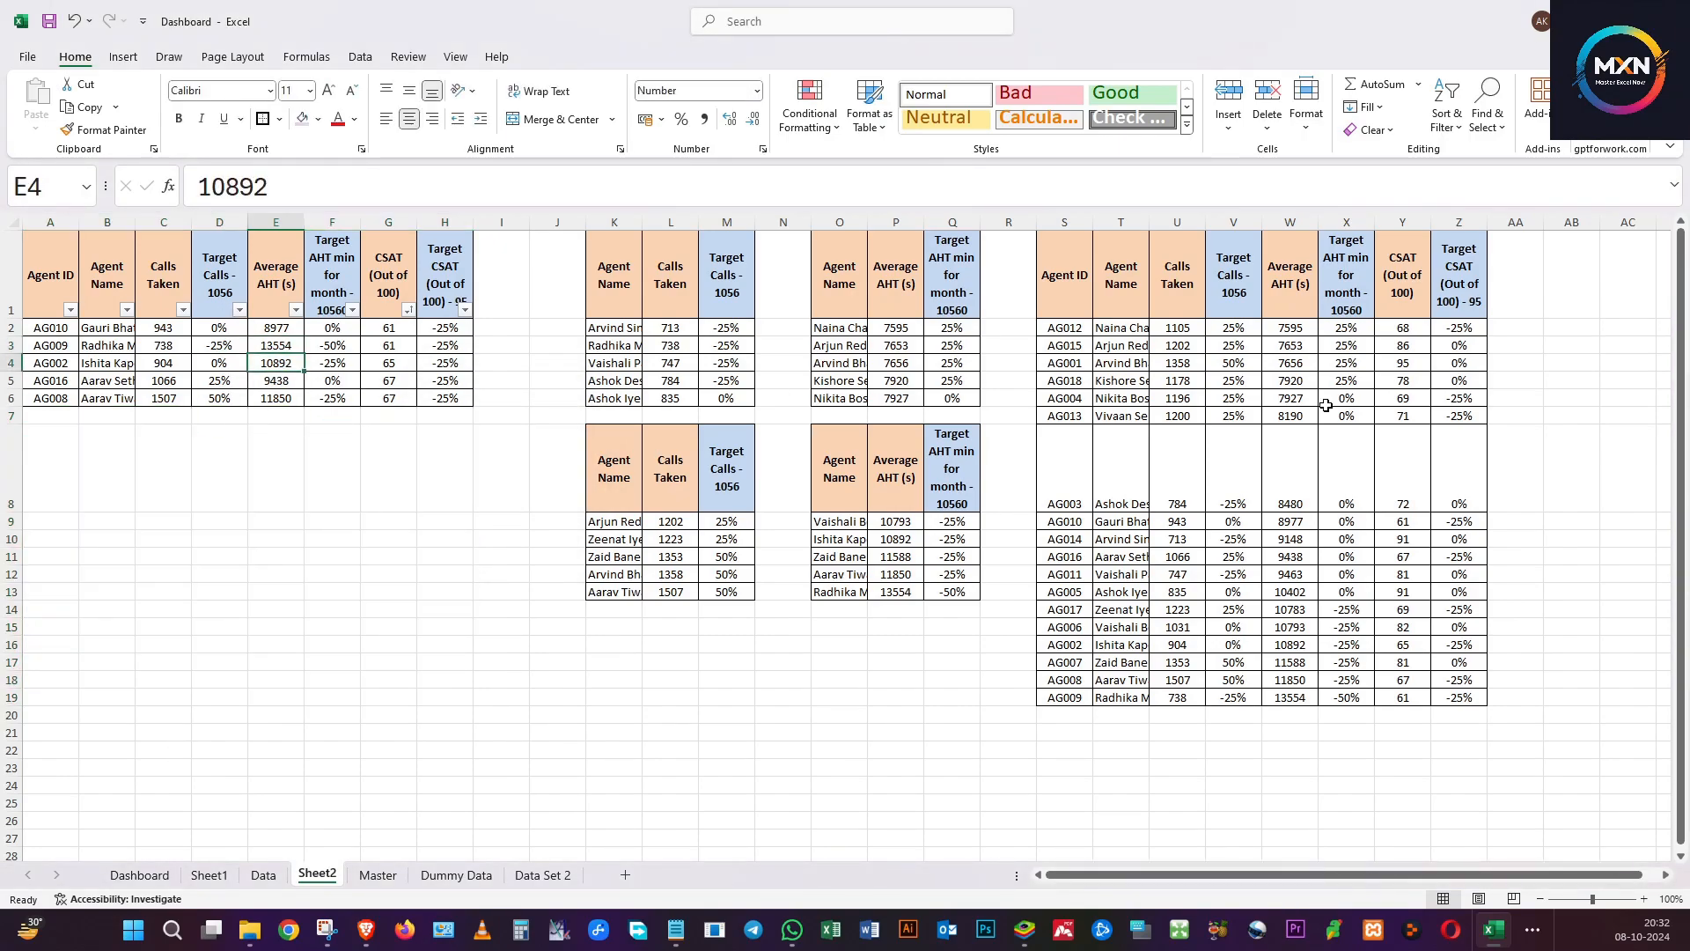
# Remove the filter from the original table and apply one to the copied table's headers, S1:Z1.
pyautogui.click(1366, 301)
pyautogui.moveTo(1070, 286); pyautogui.dragTo(1463, 269)
pyautogui.hotkey('ctrl', 'shift', 'l')
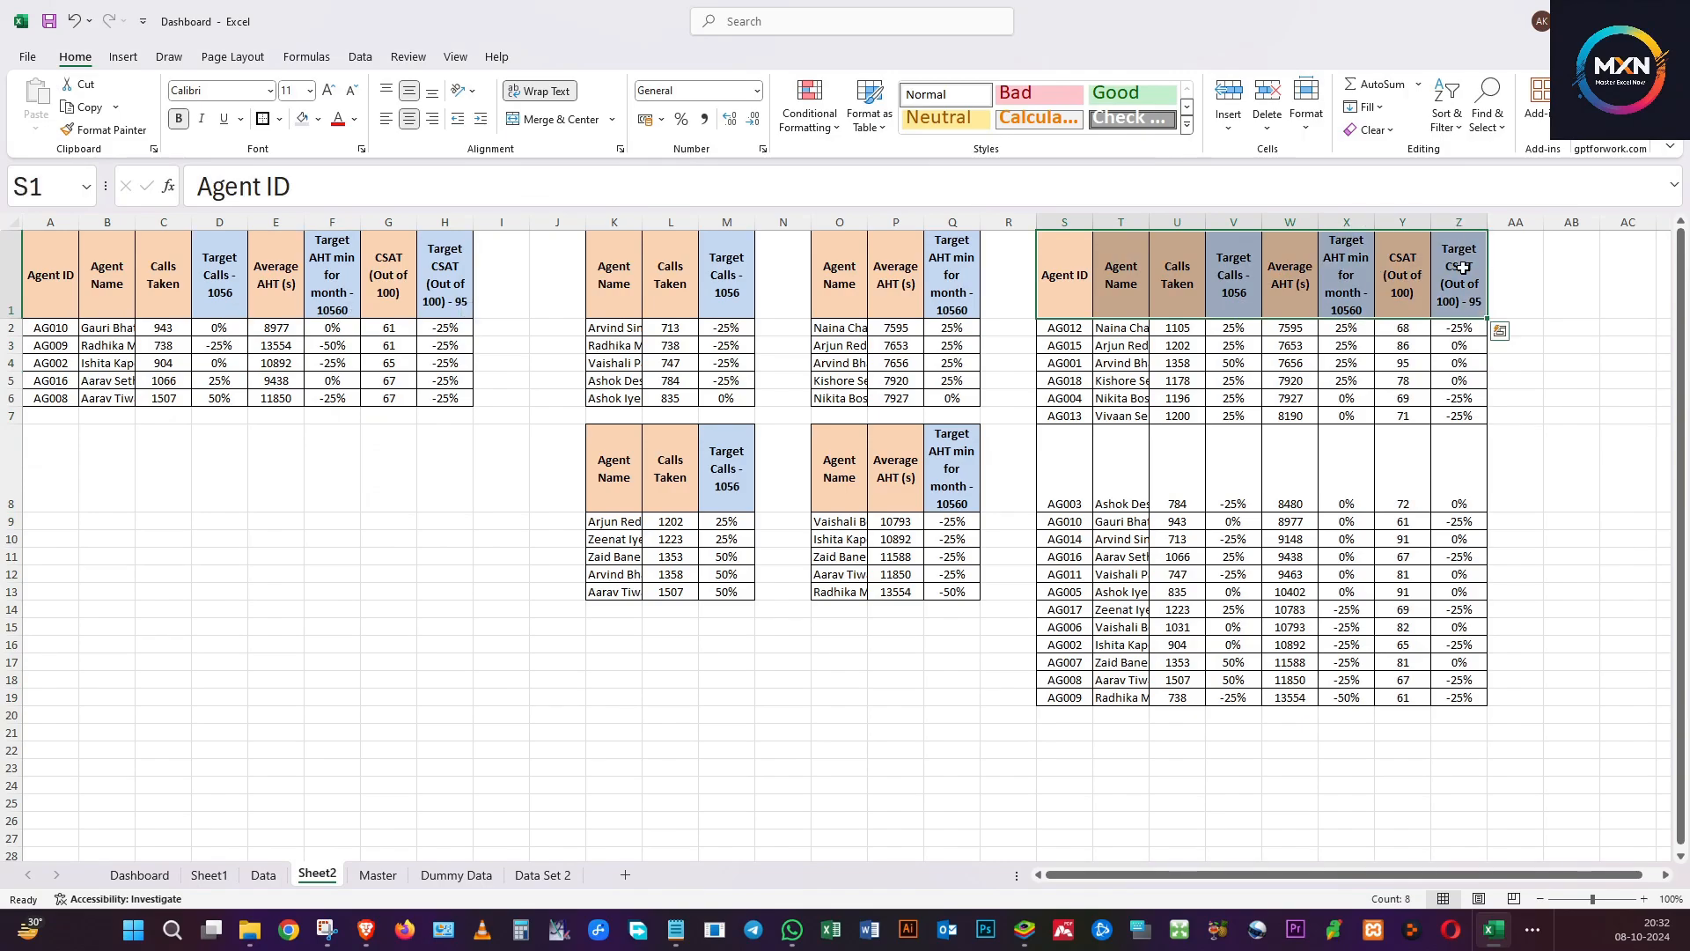
pyautogui.click(1441, 103)
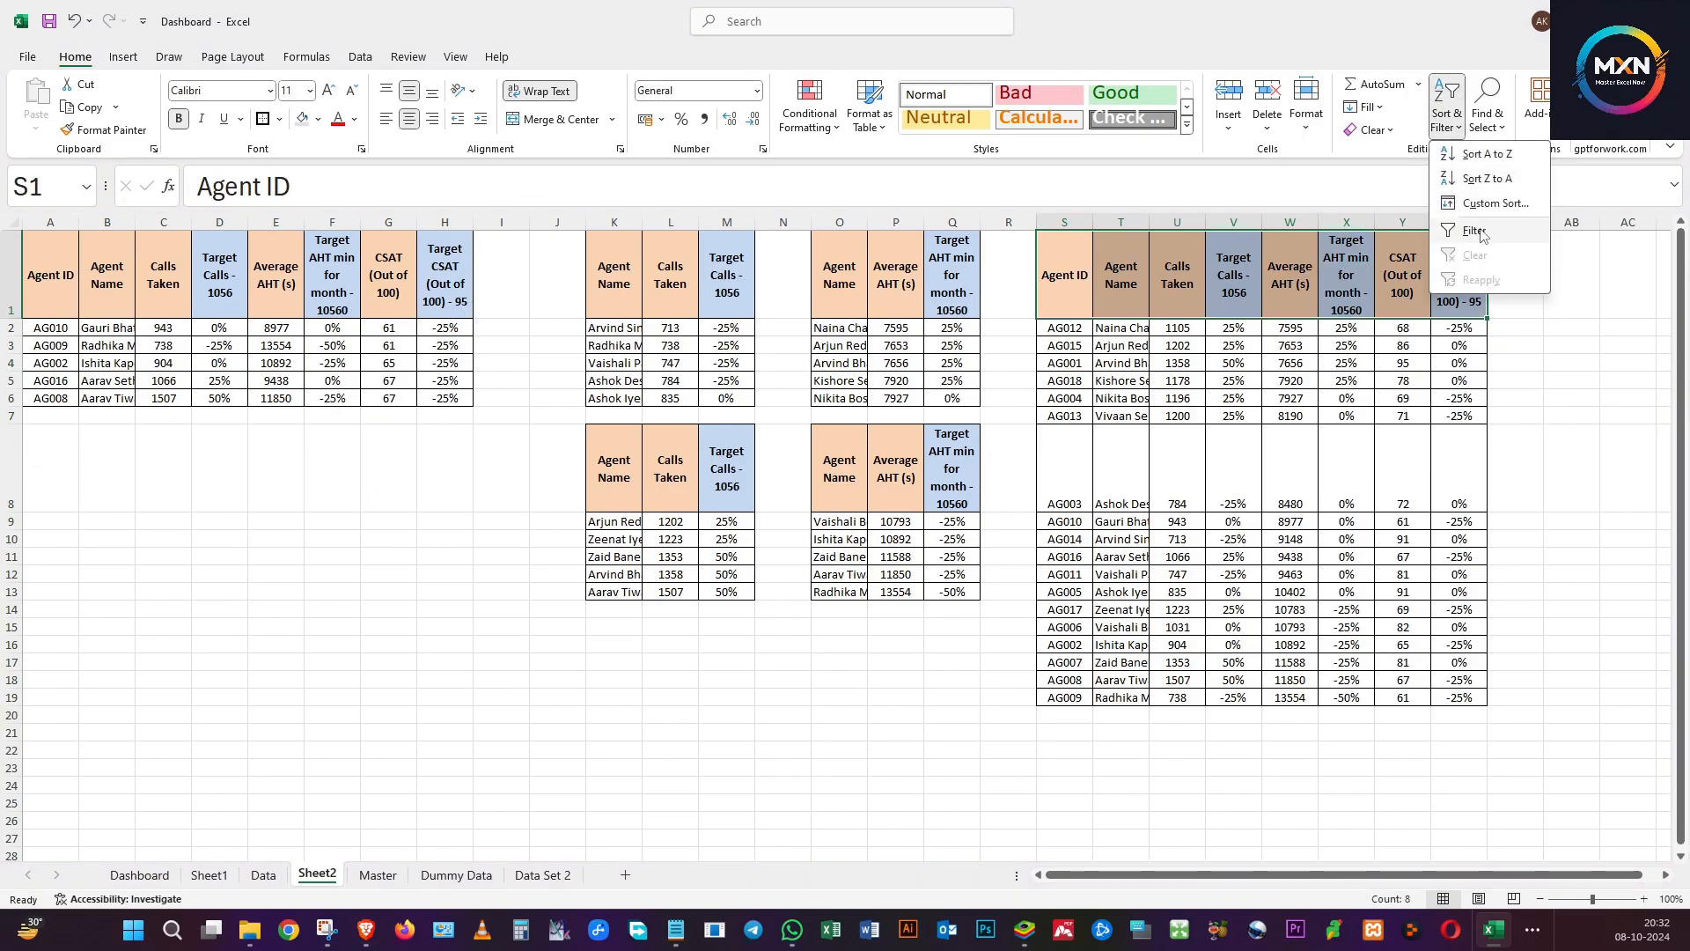
pyautogui.click(1464, 223)
# Sort the copied table by CSAT (Out of 100) from largest to smallest.
pyautogui.click(1308, 301)
pyautogui.click(1423, 310)
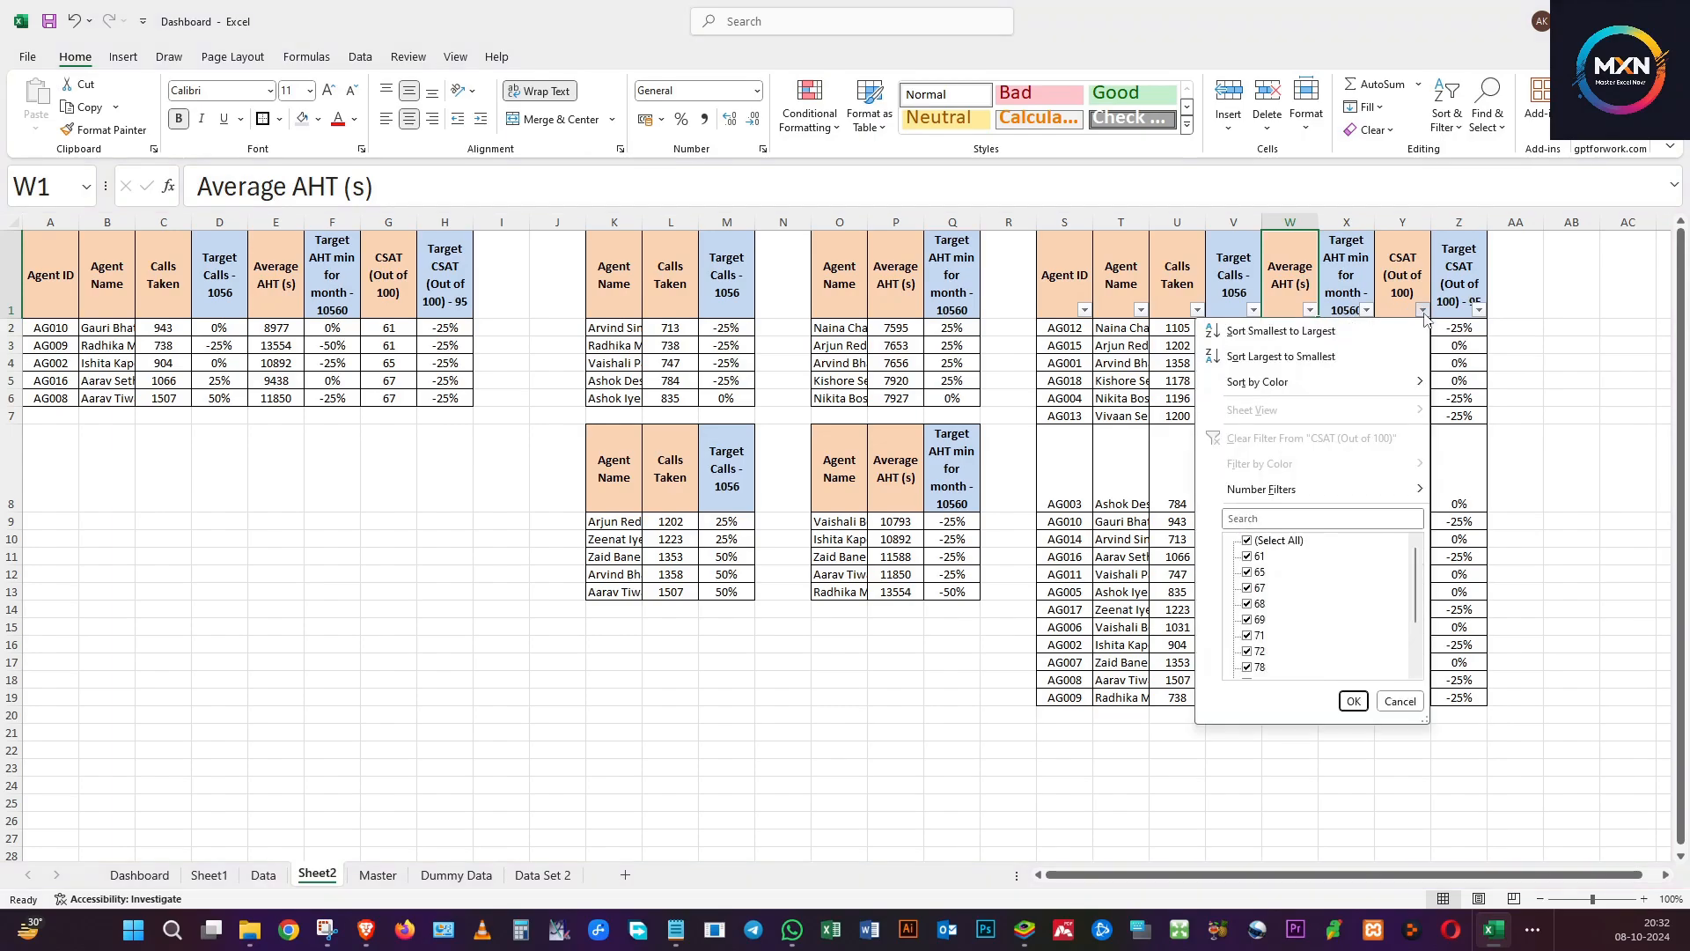
pyautogui.click(1329, 356)
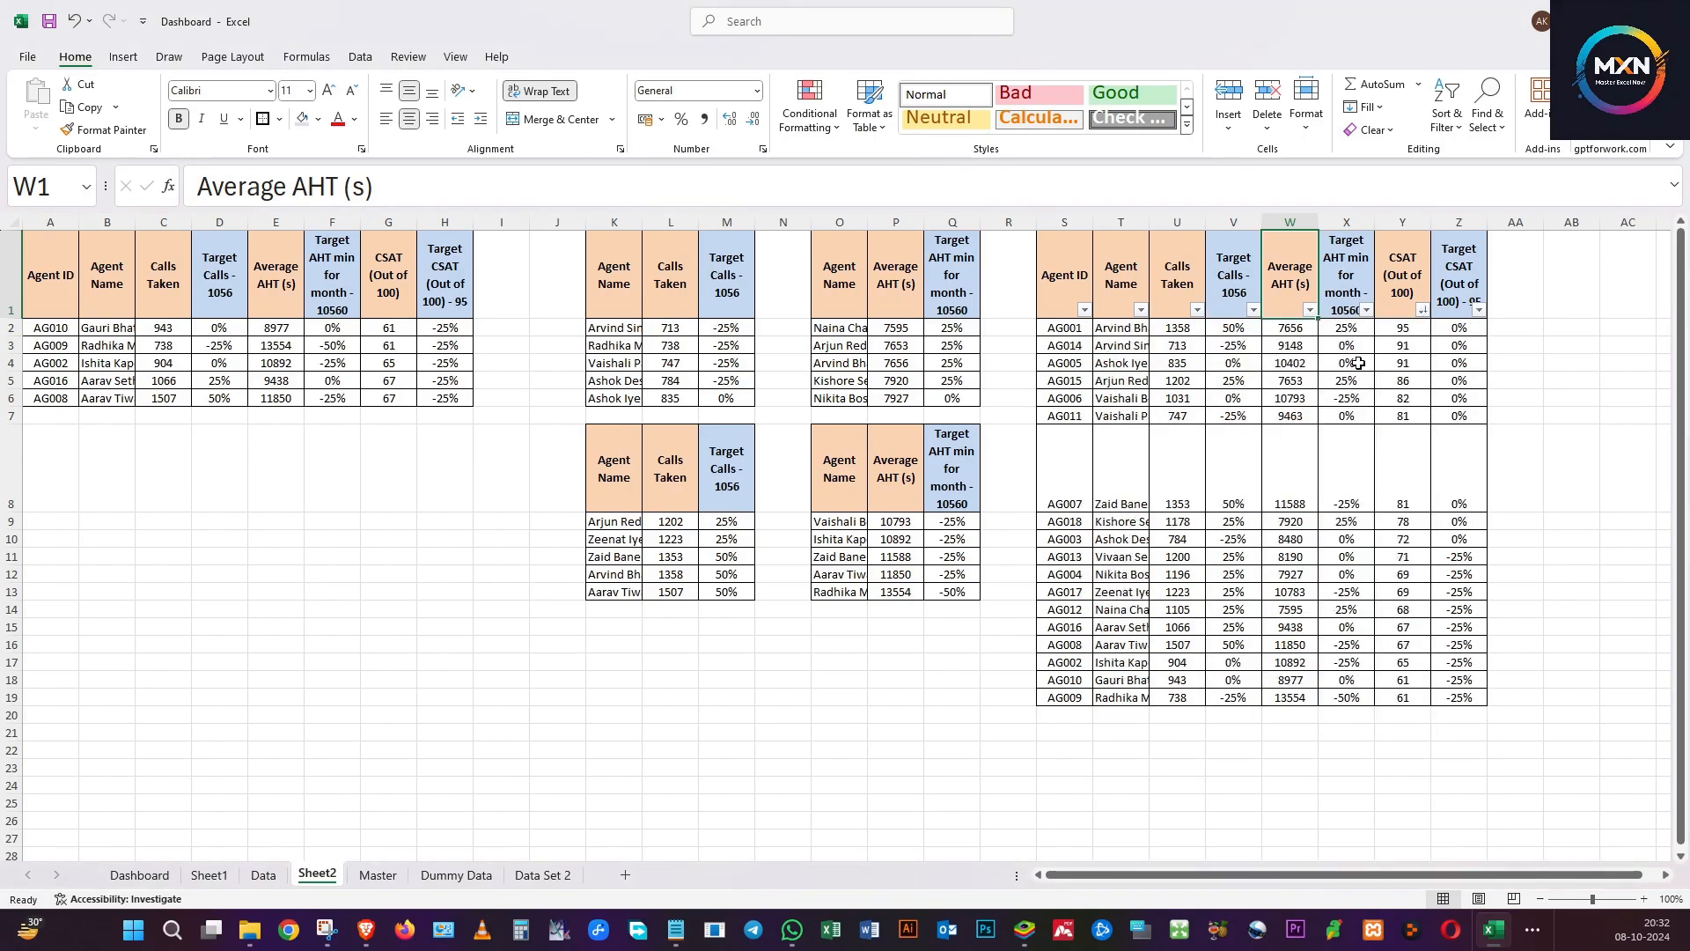
pyautogui.click(1356, 360)
# Keep only the five highest-CSAT rows in the copied table by deleting S7:Z20 with cells shifted up.
pyautogui.click(1067, 334)
pyautogui.press('Down')
pyautogui.press('Down')
pyautogui.press('Down')
pyautogui.press('Down')
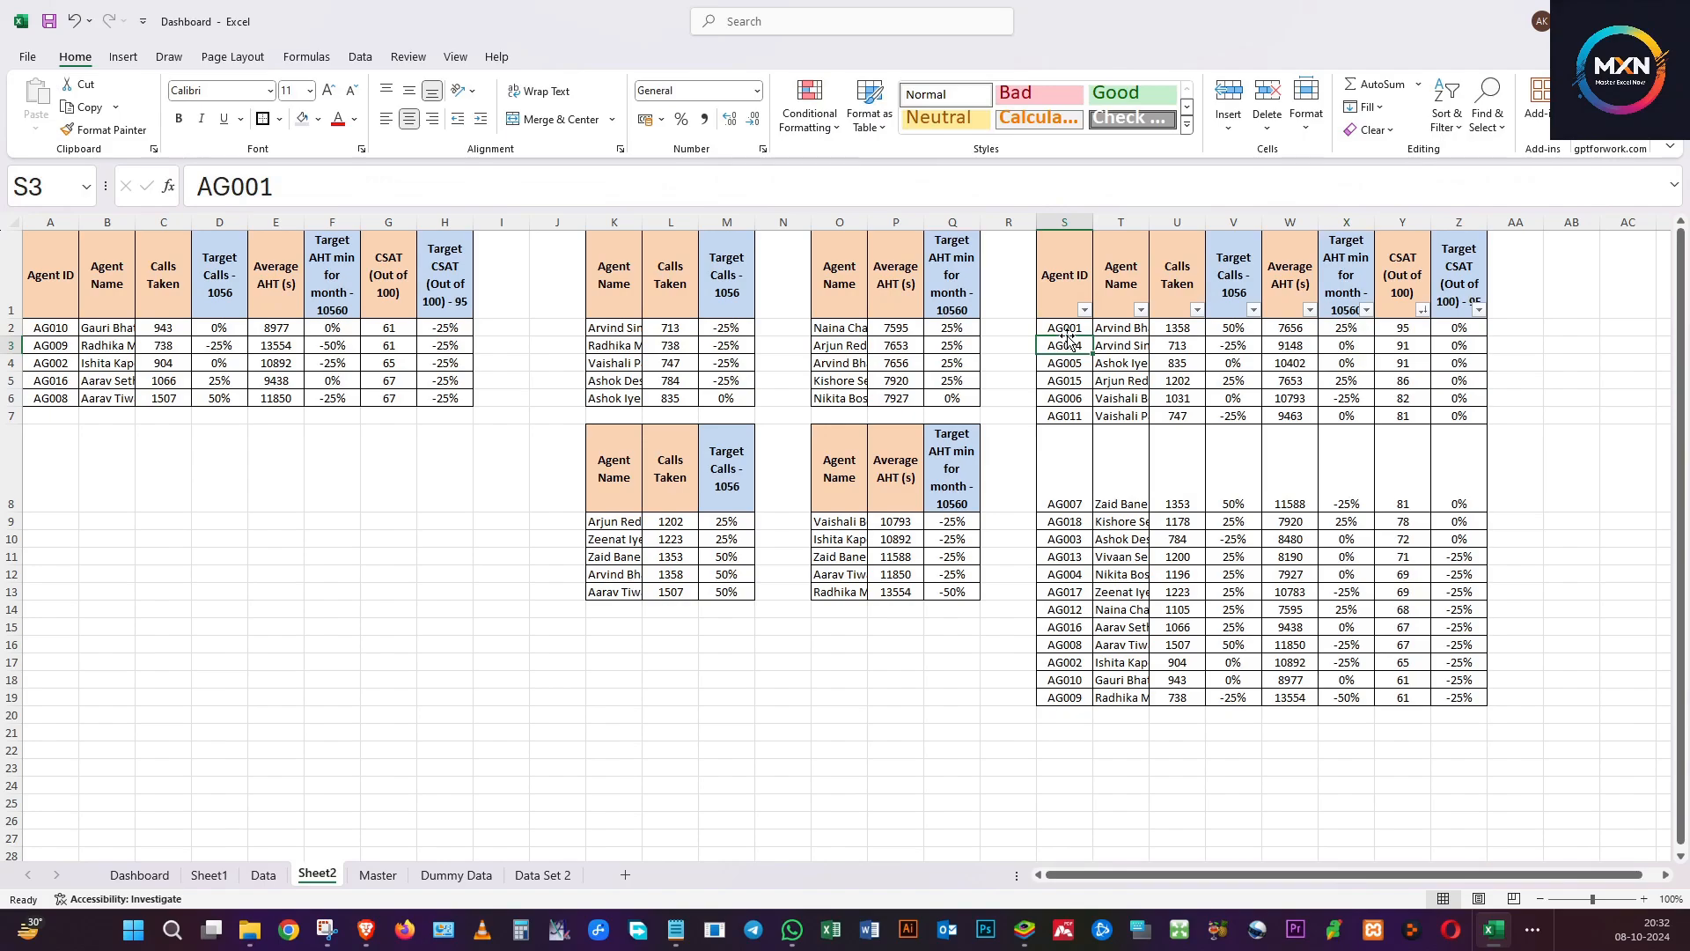
pyautogui.moveTo(1080, 421); pyautogui.dragTo(1446, 712)
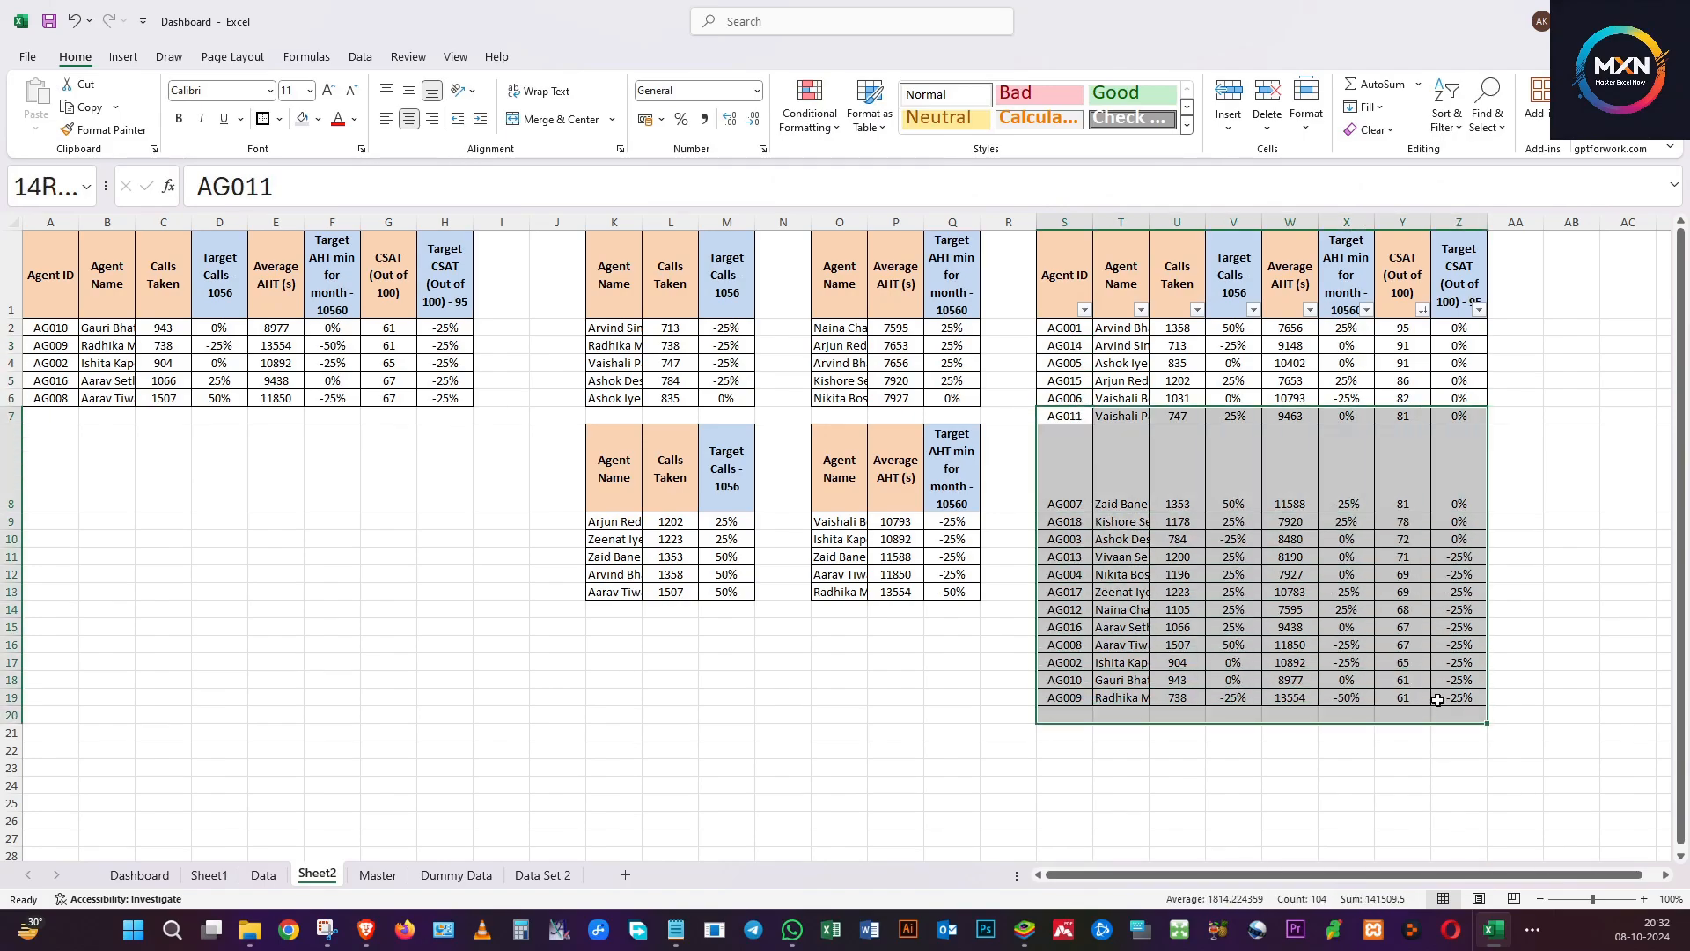
pyautogui.hotkey('ctrl', '-')
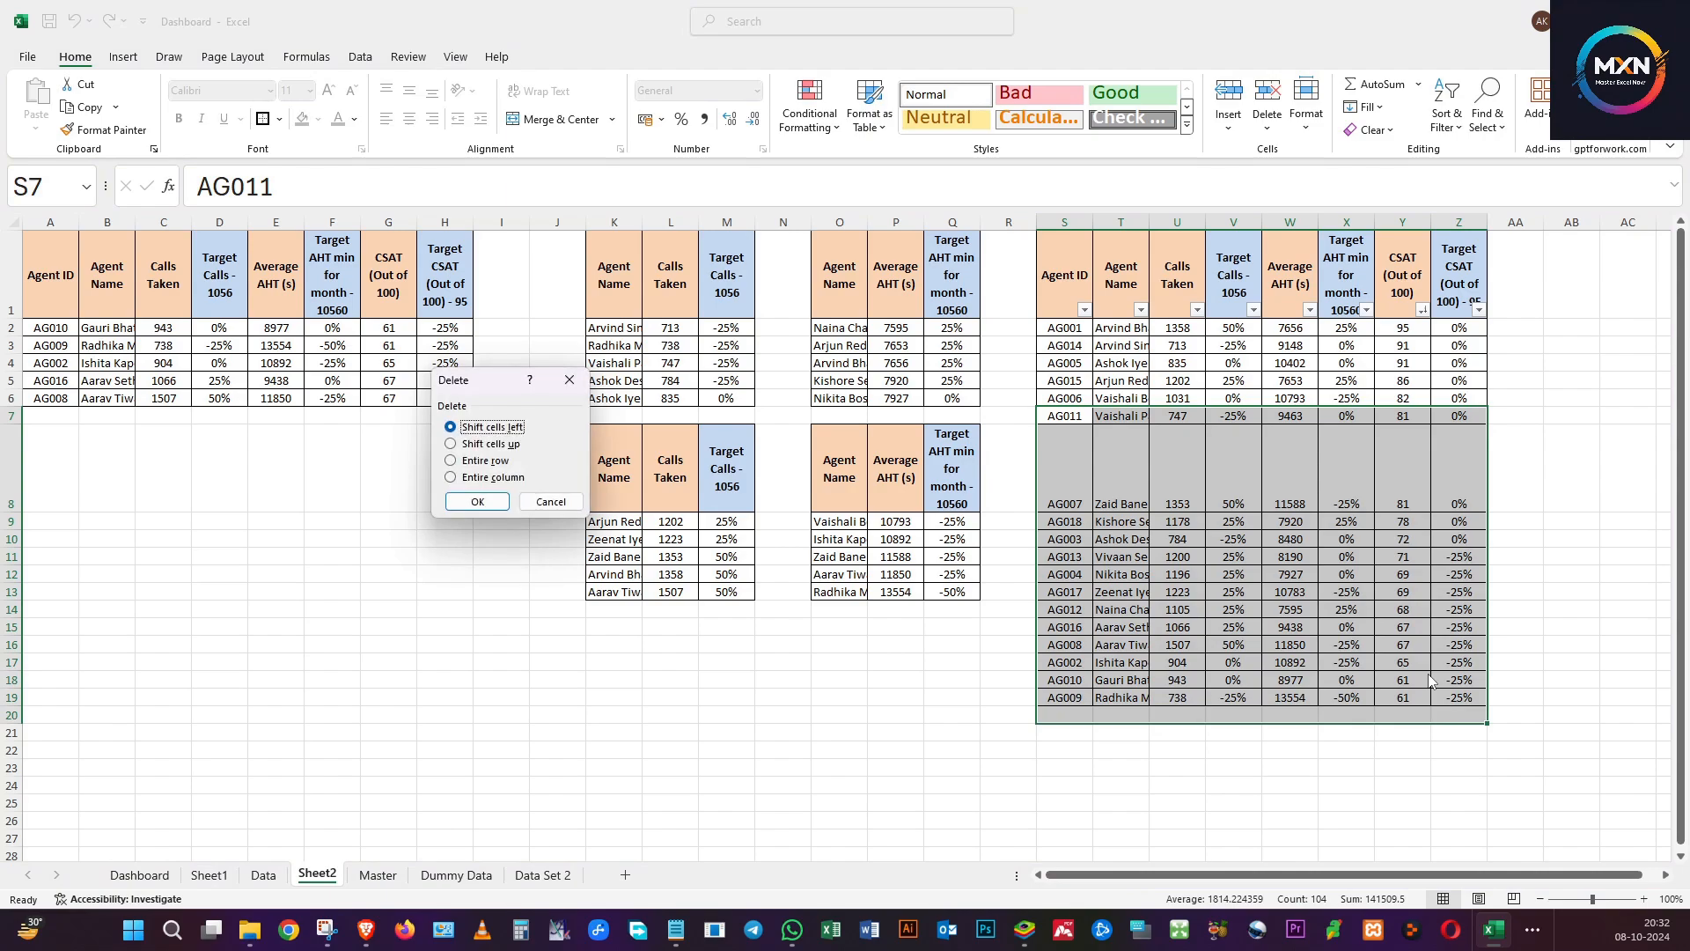
pyautogui.click(450, 443)
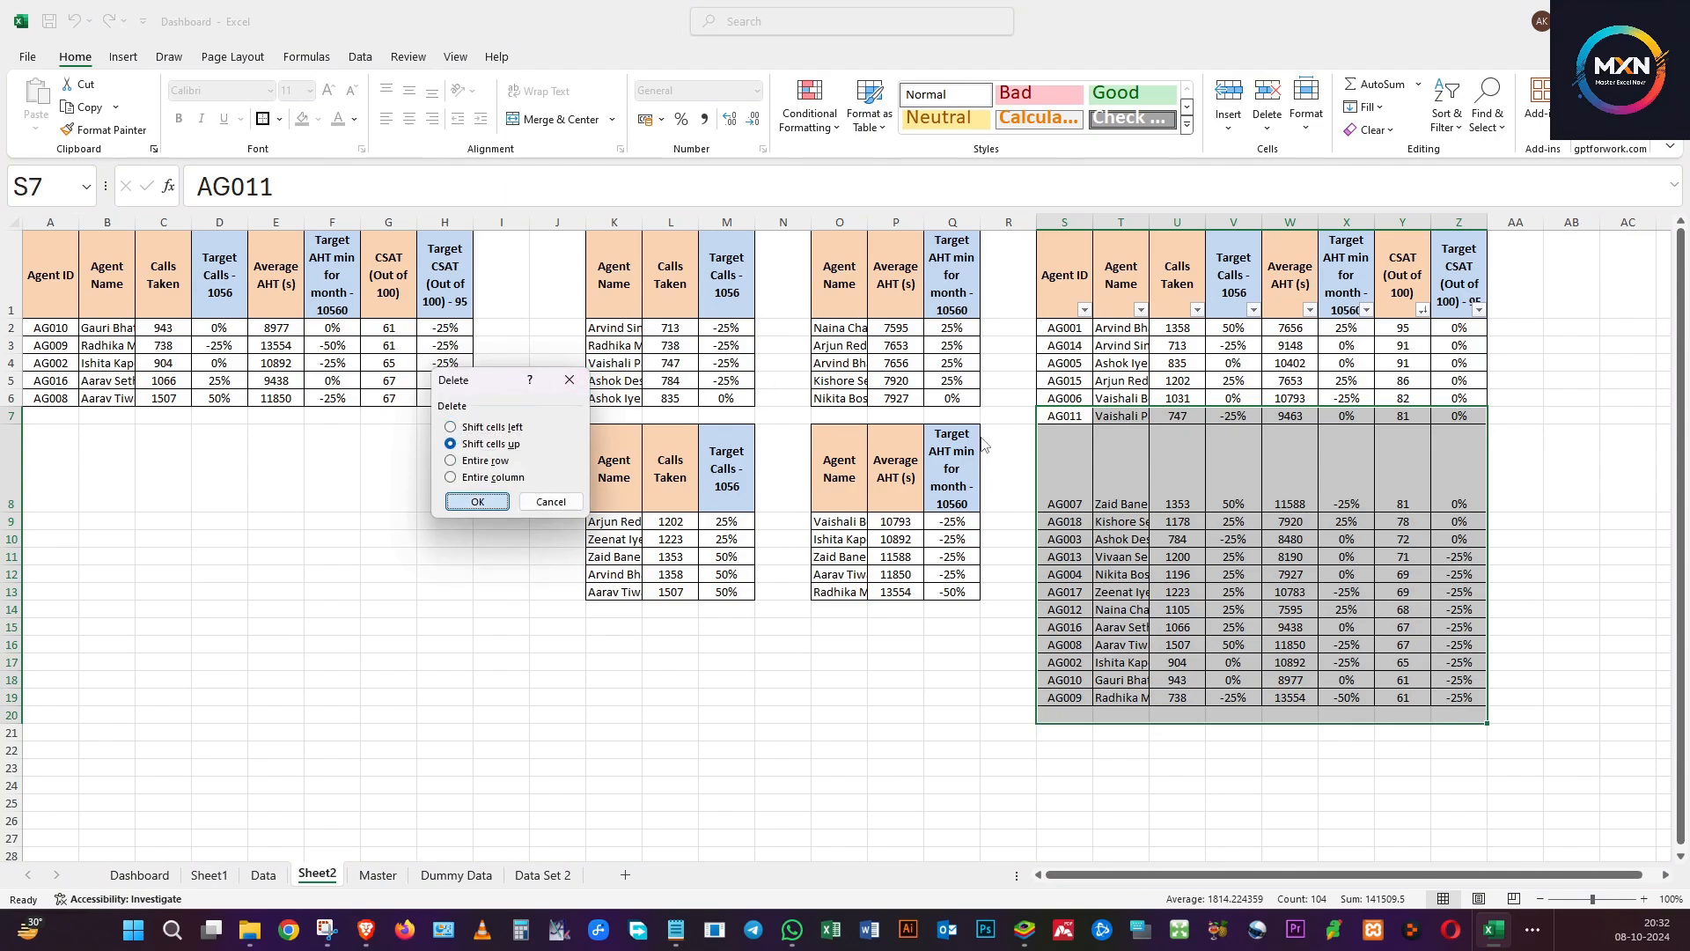
pyautogui.click(477, 500)
# Move the highest-CSAT list S1:Z6 down to S8 and the lowest-CSAT list A1:H6 to S1.
pyautogui.moveTo(1074, 259); pyautogui.dragTo(1455, 398)
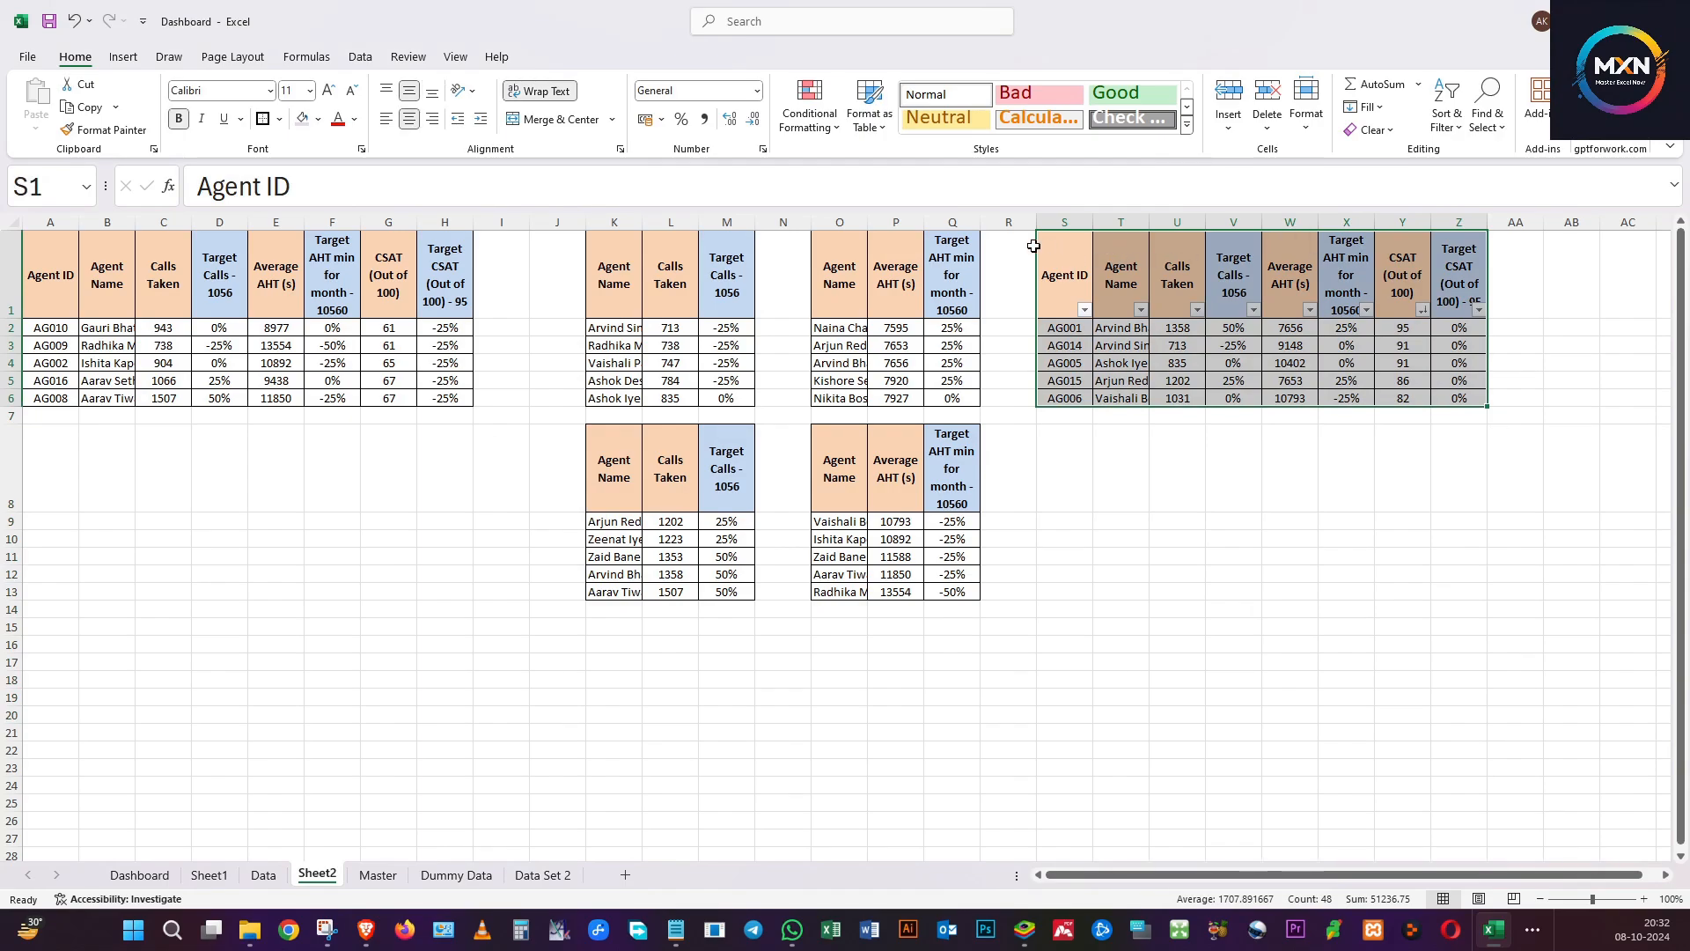
pyautogui.moveTo(1034, 245); pyautogui.dragTo(1039, 440)
pyautogui.moveTo(39, 262); pyautogui.dragTo(445, 398)
pyautogui.moveTo(342, 412); pyautogui.dragTo(1356, 412)
pyautogui.click(1094, 280)
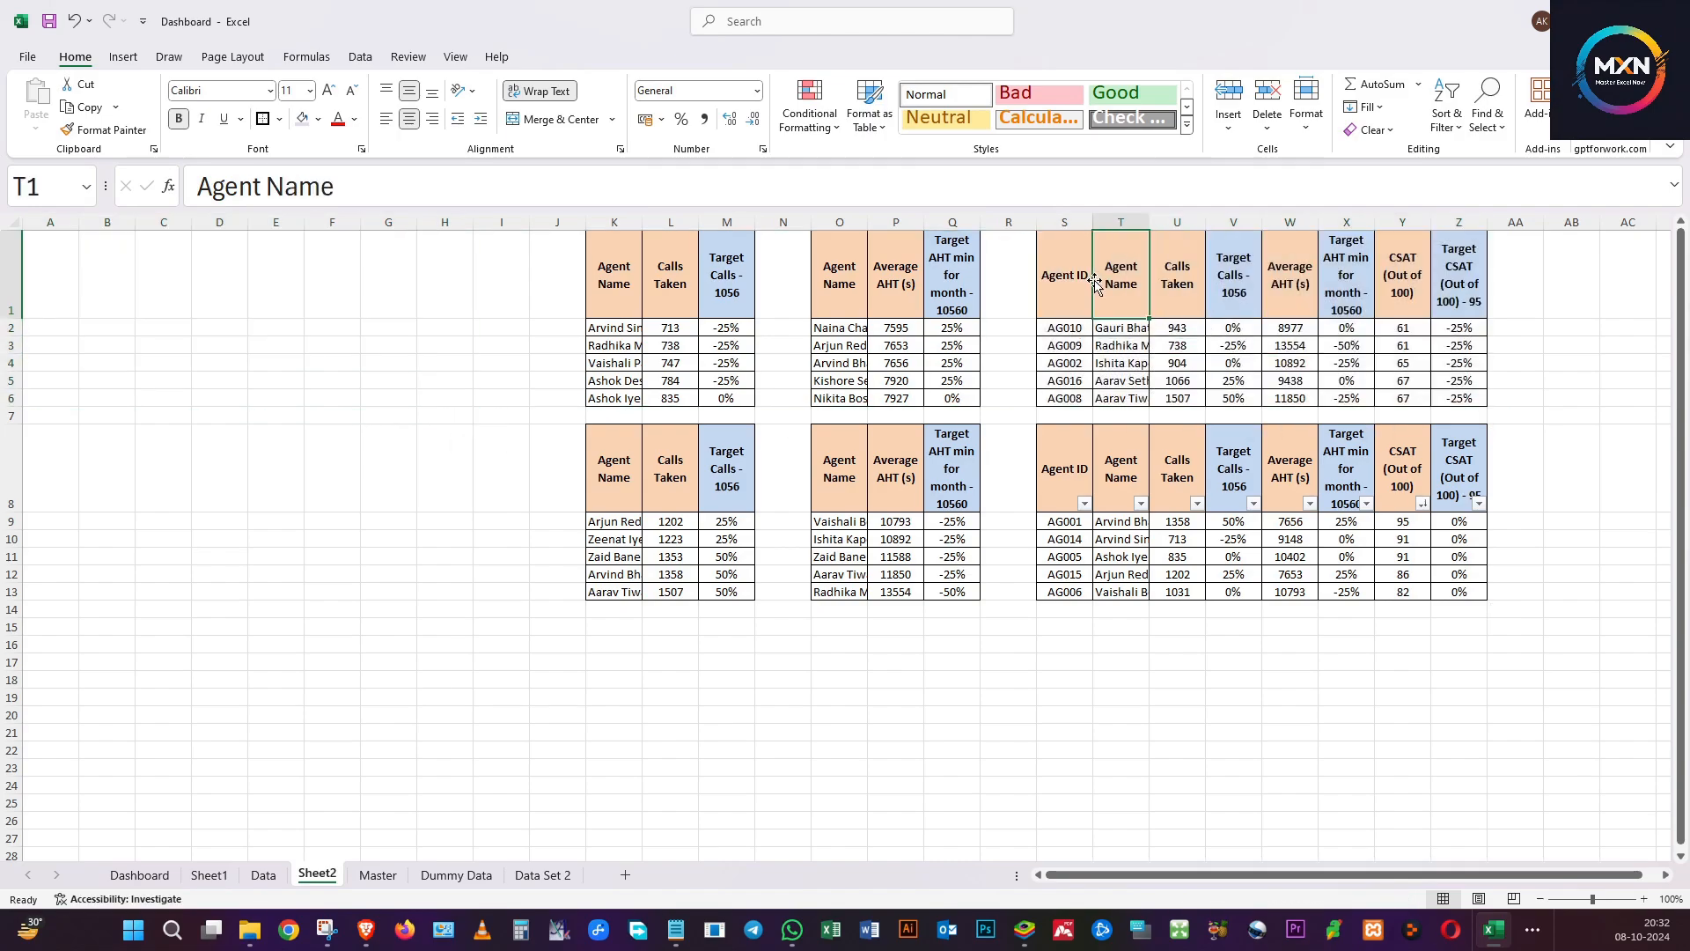
# Delete the Agent ID column, S, from the two CSAT lists.
pyautogui.click(1076, 222)
pyautogui.rightClick(1078, 224)
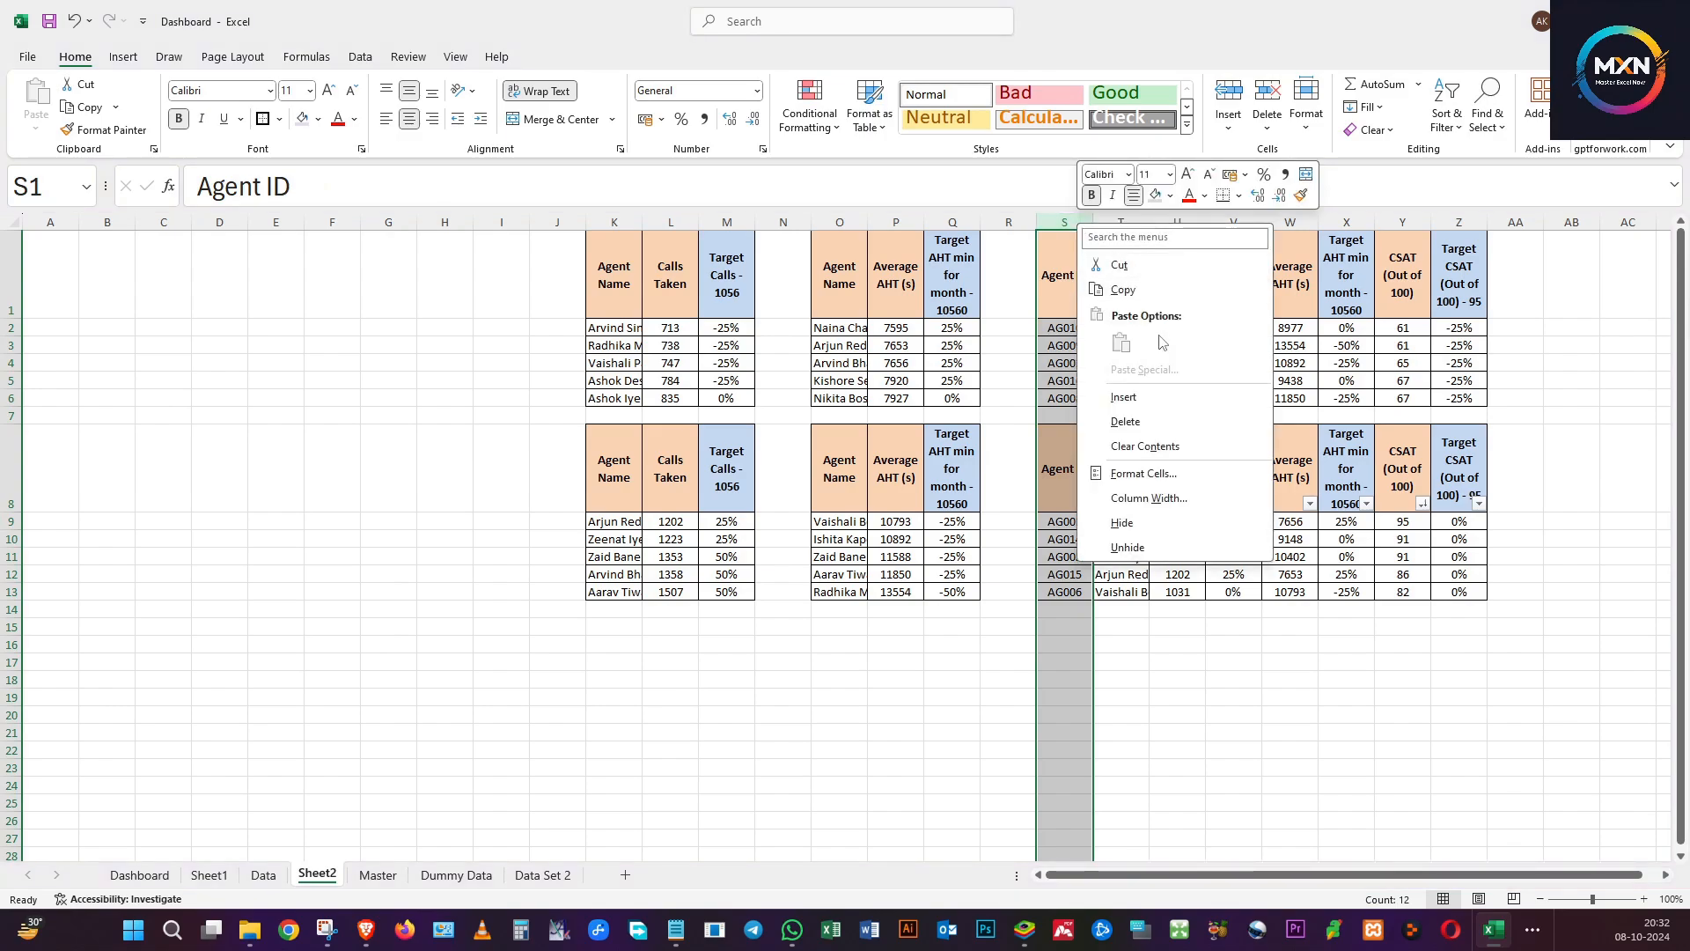
pyautogui.click(1125, 421)
pyautogui.click(1099, 236)
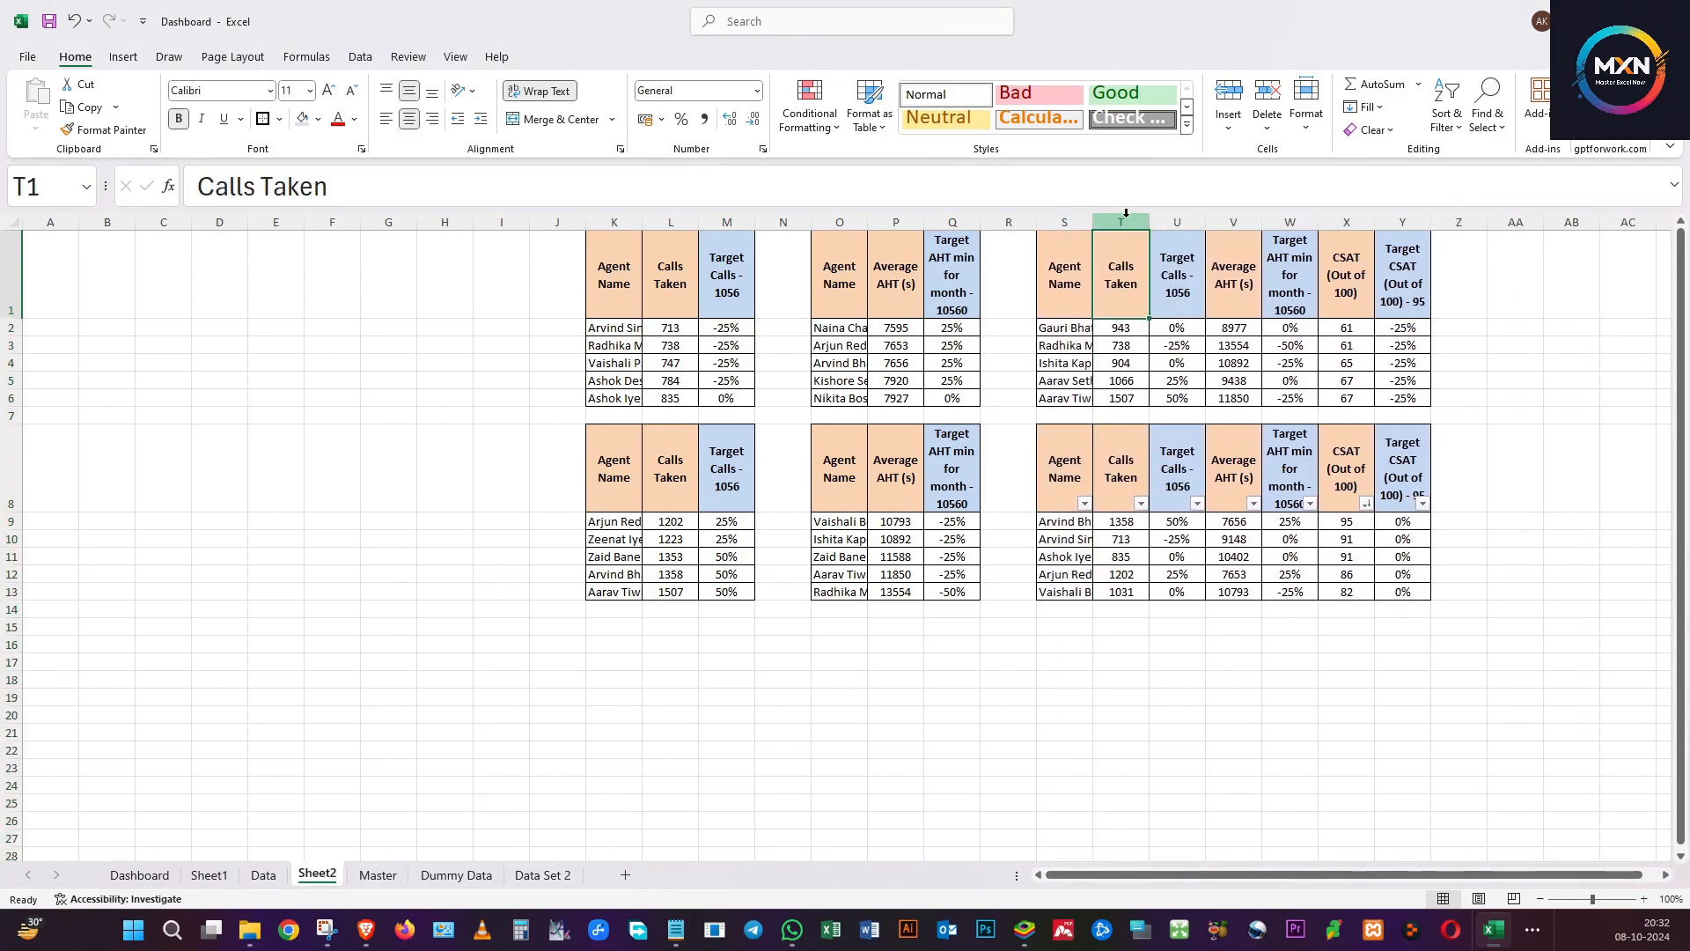
# Delete the Calls Taken through Target AHT columns, T to W, from the two CSAT lists.
pyautogui.click(1126, 218)
pyautogui.moveTo(1127, 218); pyautogui.dragTo(1294, 219)
pyautogui.rightClick(1237, 220)
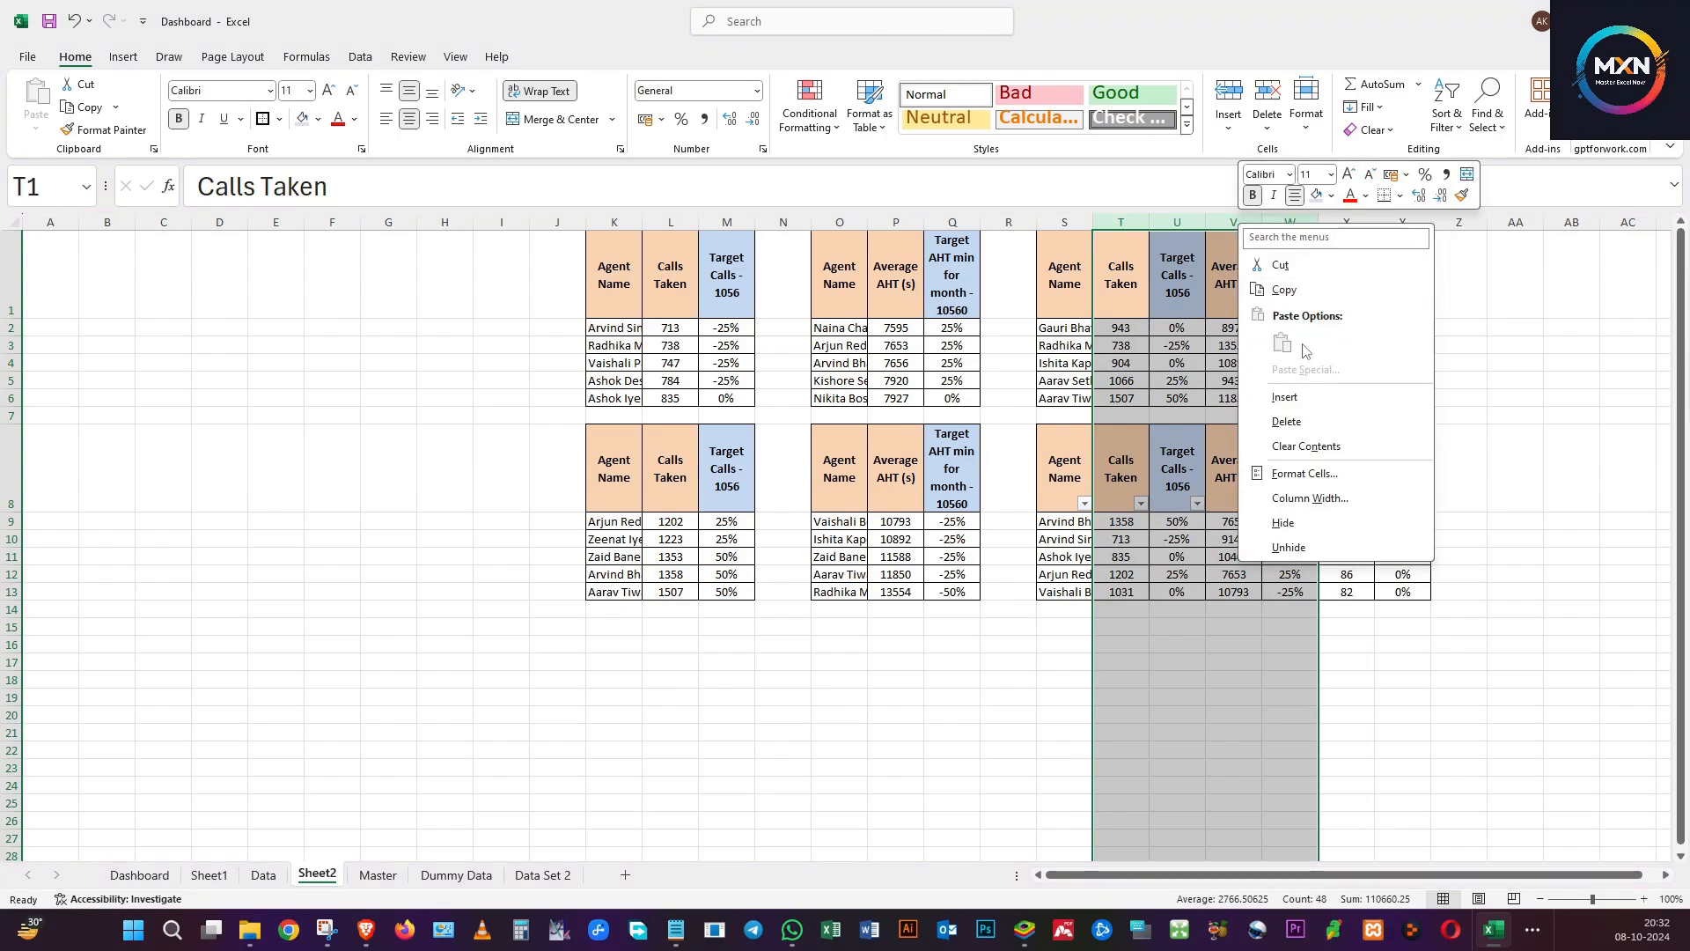
pyautogui.click(1276, 421)
pyautogui.click(1178, 331)
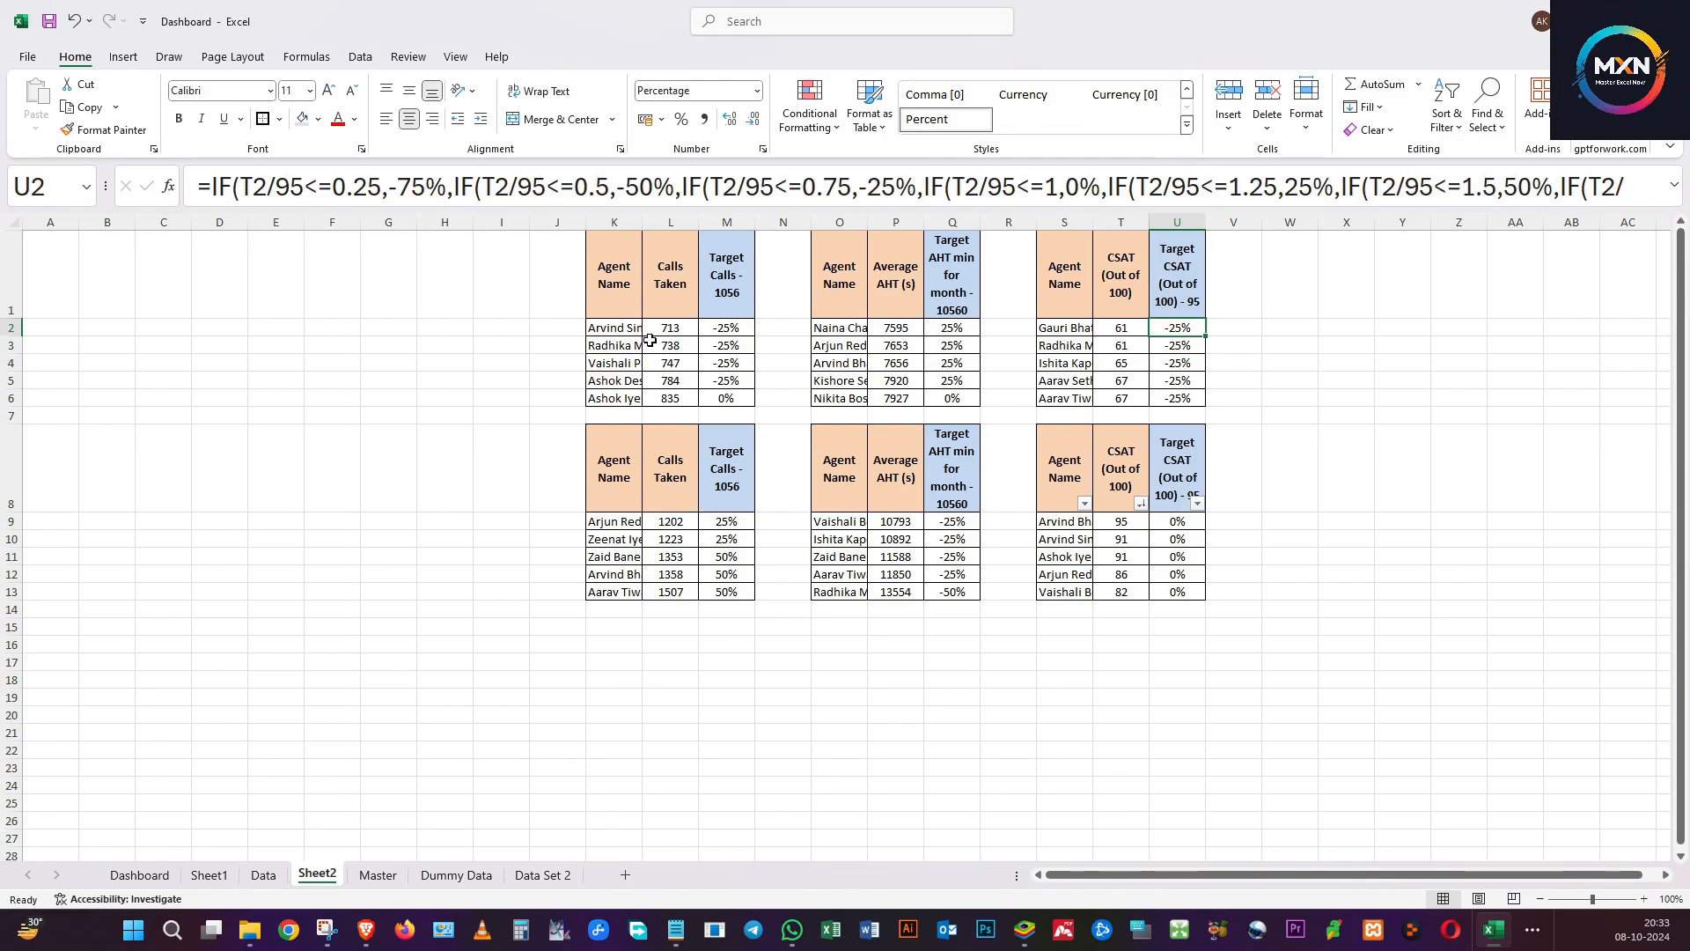
pyautogui.click(651, 503)
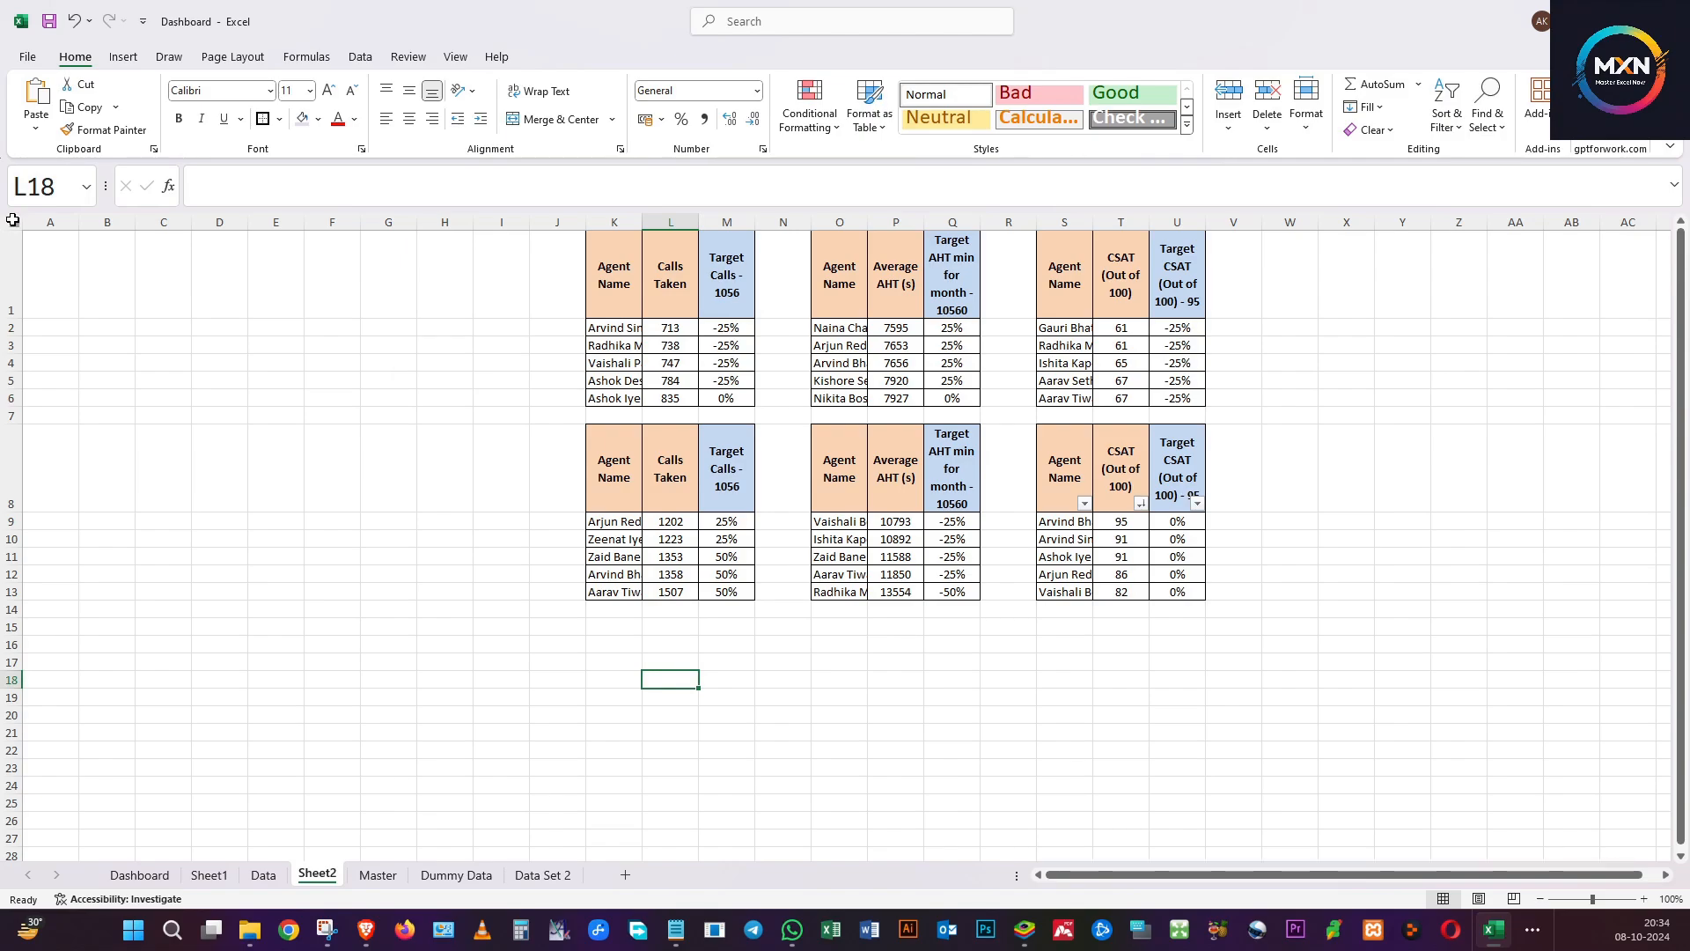
# AutoFit the width of all columns in Sheet2 to their contents.
pyautogui.click(12, 219)
pyautogui.doubleClick(80, 225)
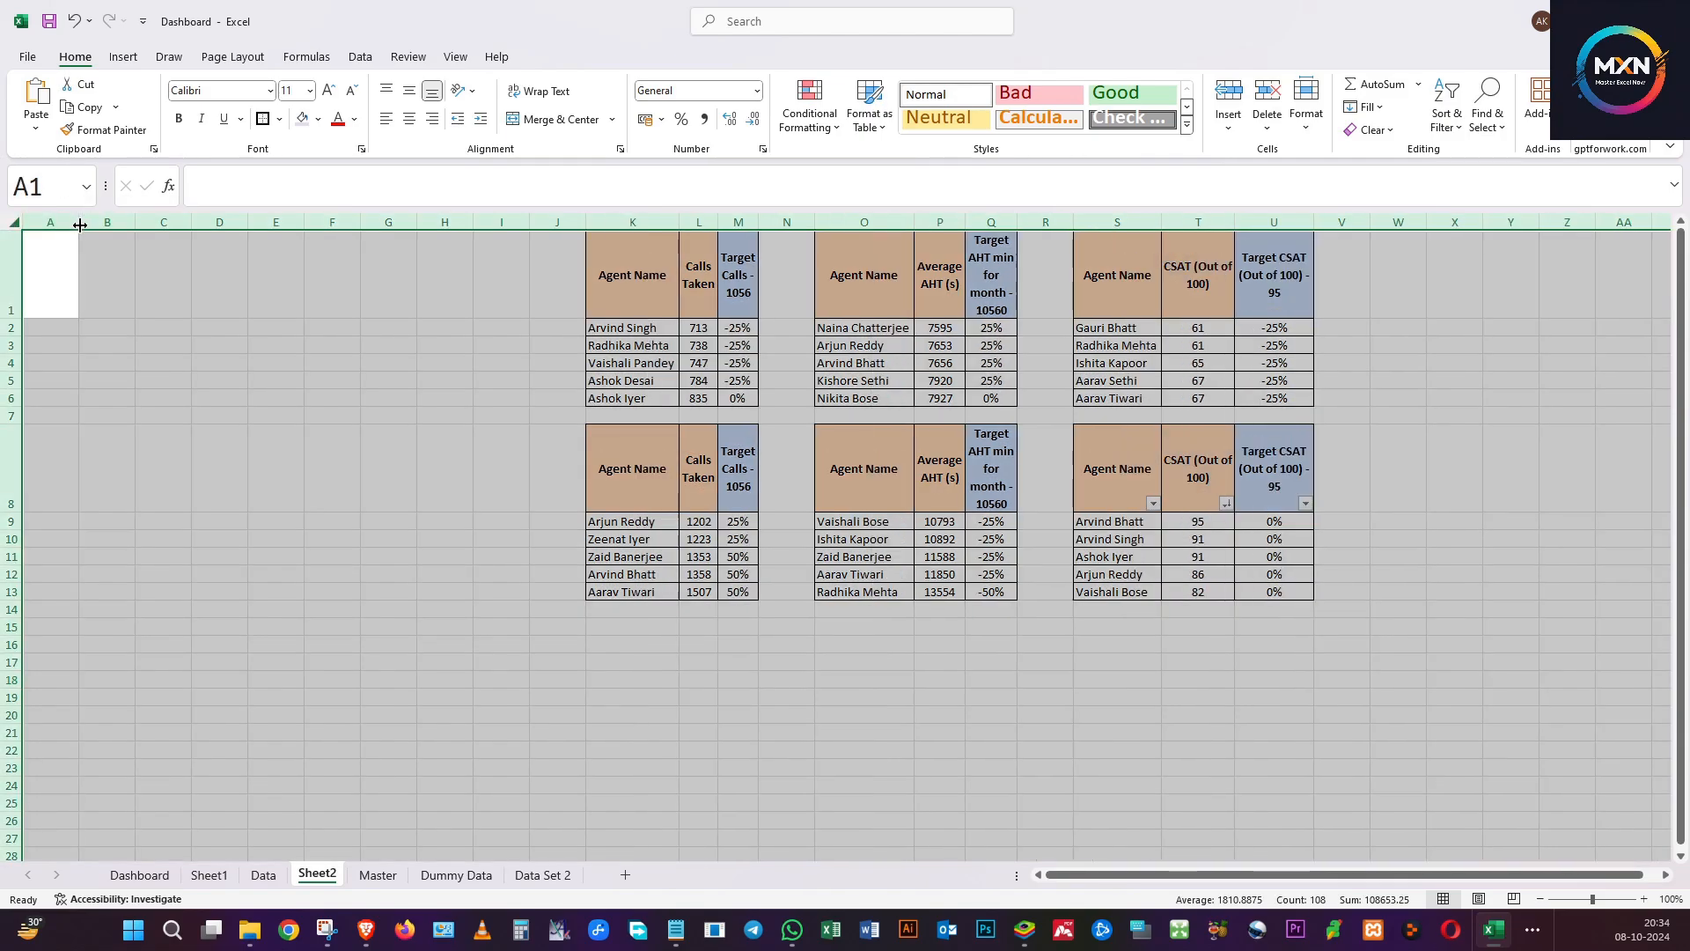
pyautogui.click(447, 418)
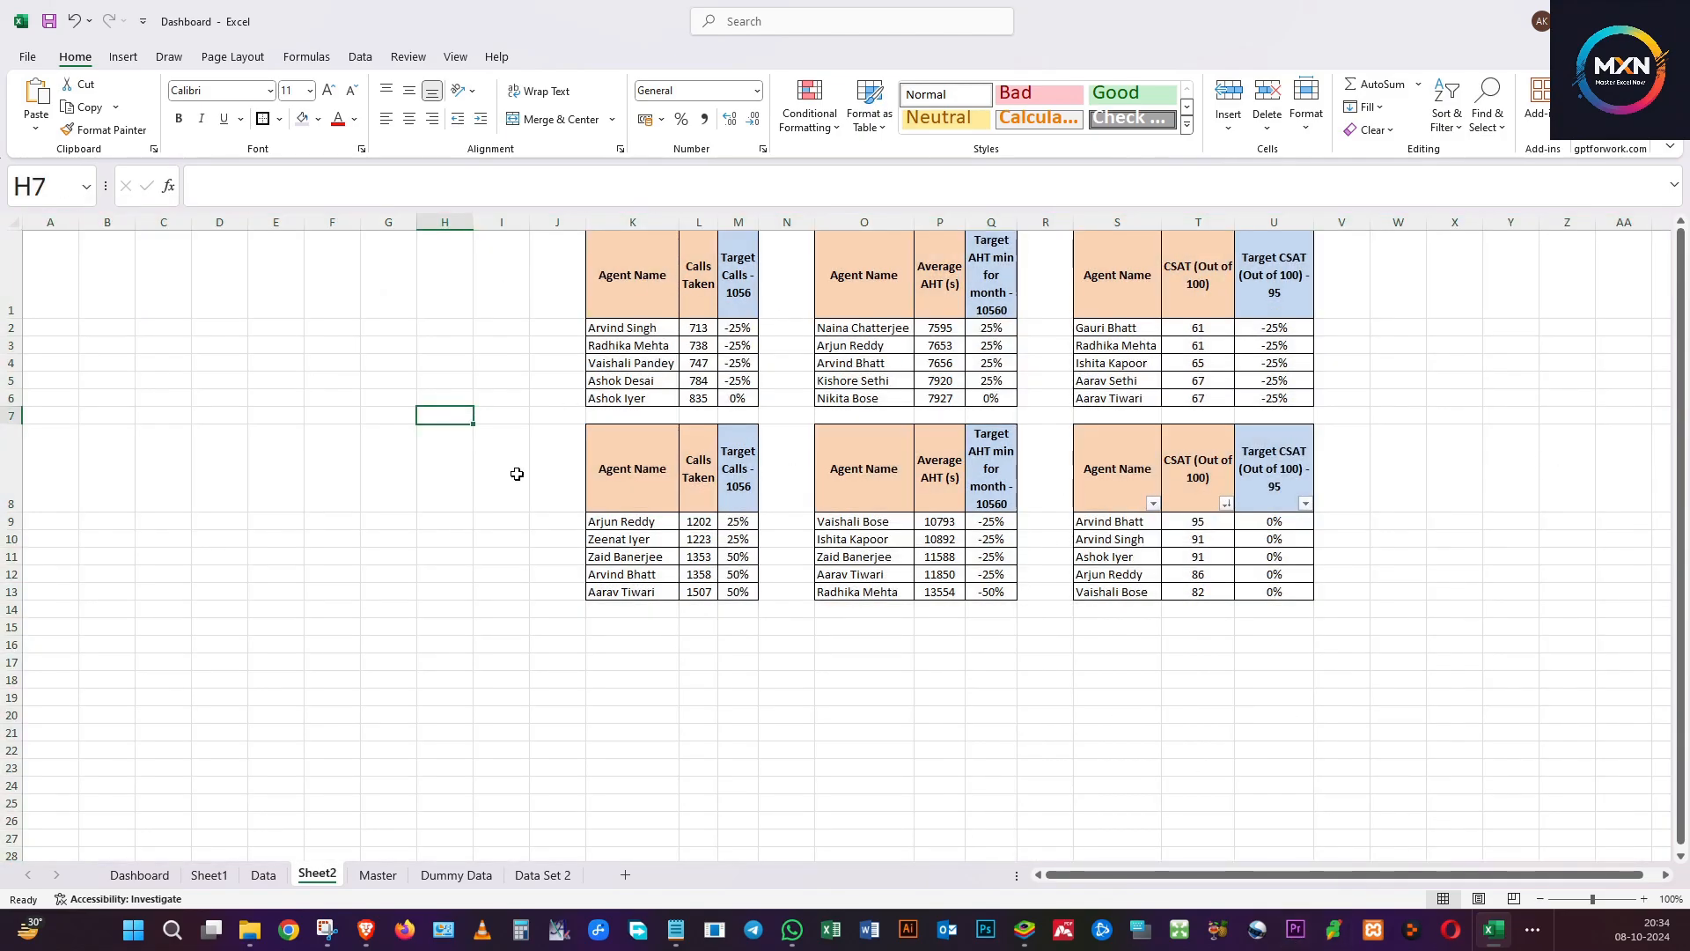
# Insert a 3-D pie chart of the lowest-calls list in K1:M6.
pyautogui.click(642, 269)
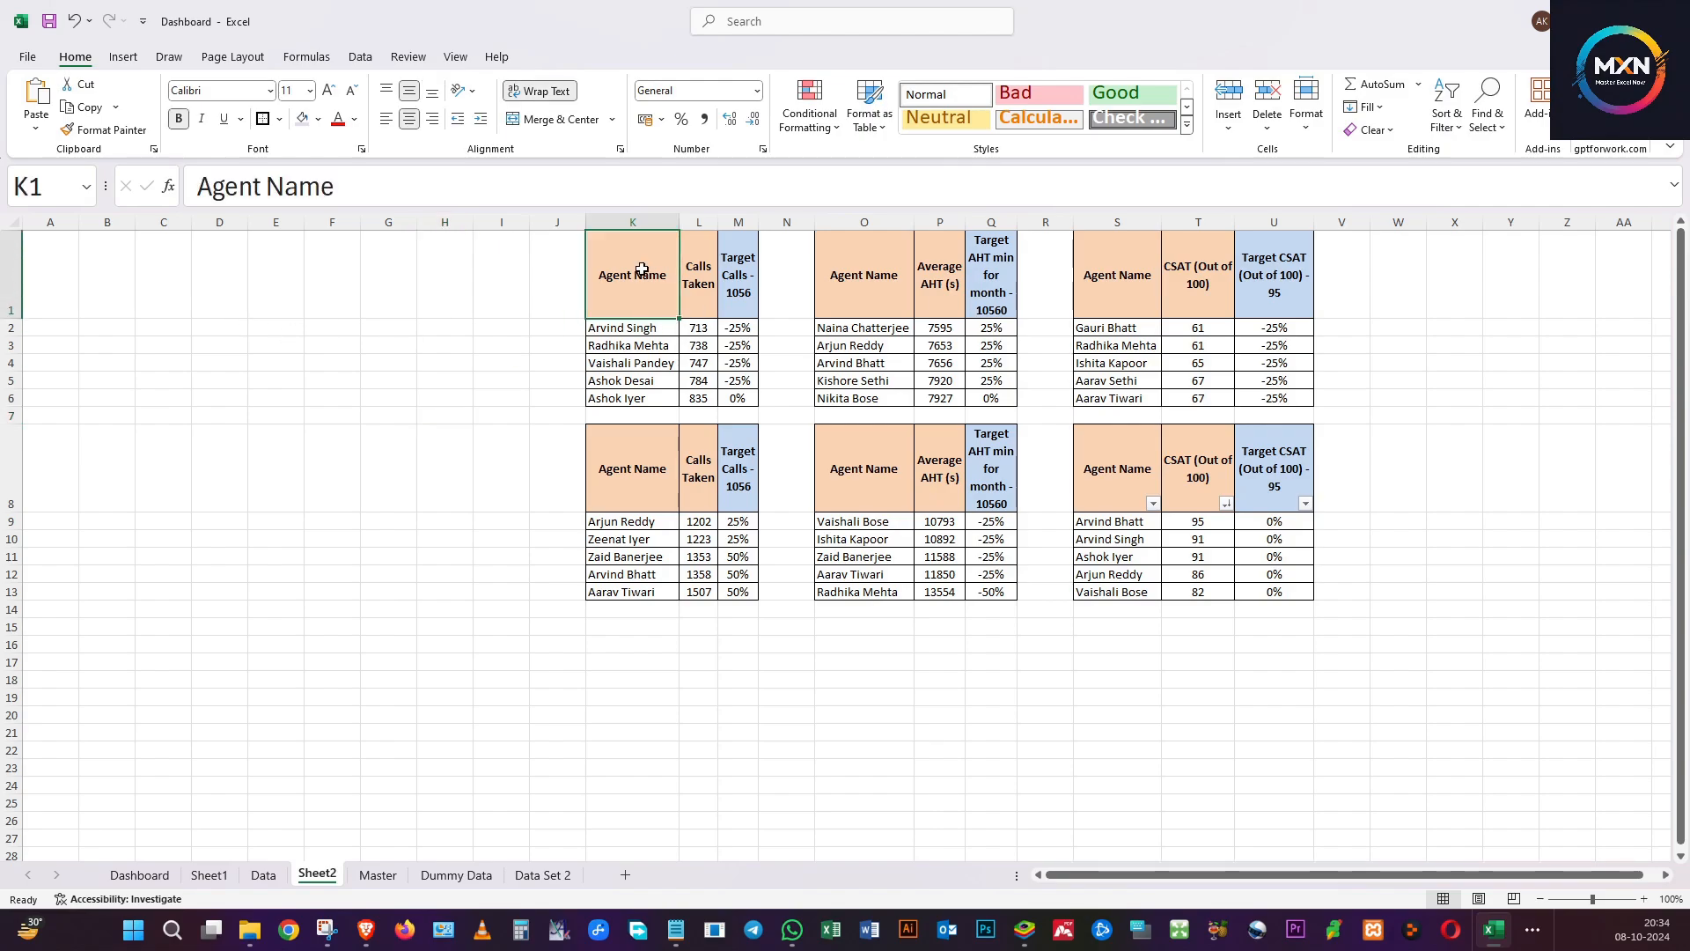
pyautogui.moveTo(623, 270); pyautogui.dragTo(741, 401)
pyautogui.click(123, 56)
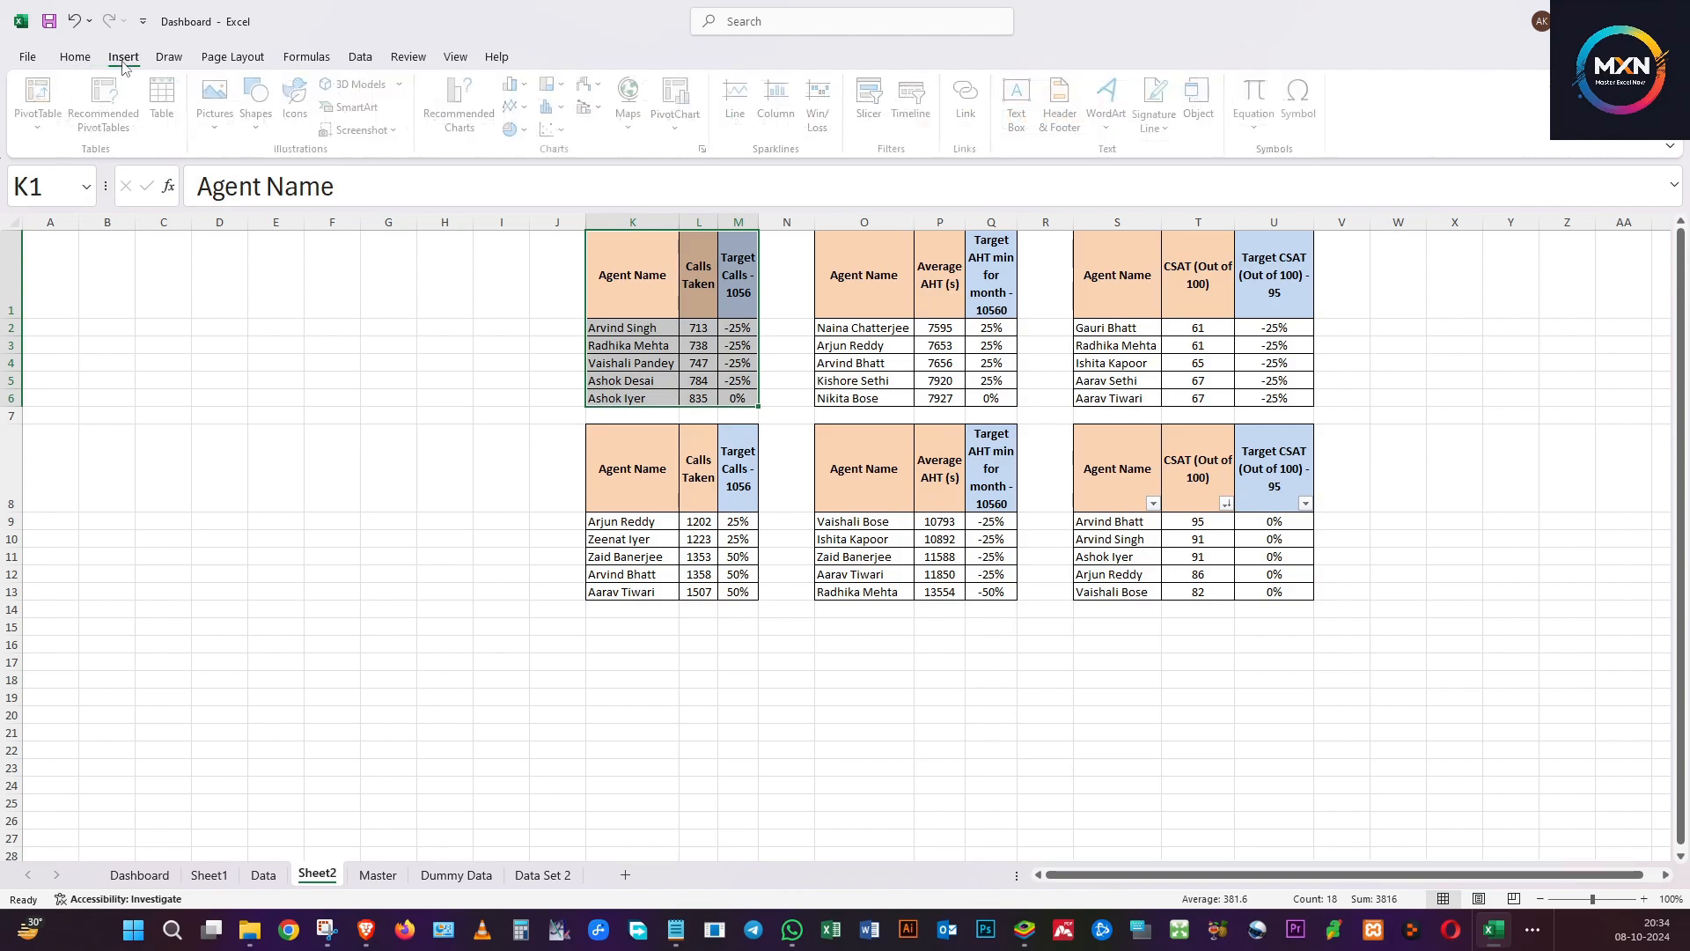
pyautogui.click(464, 103)
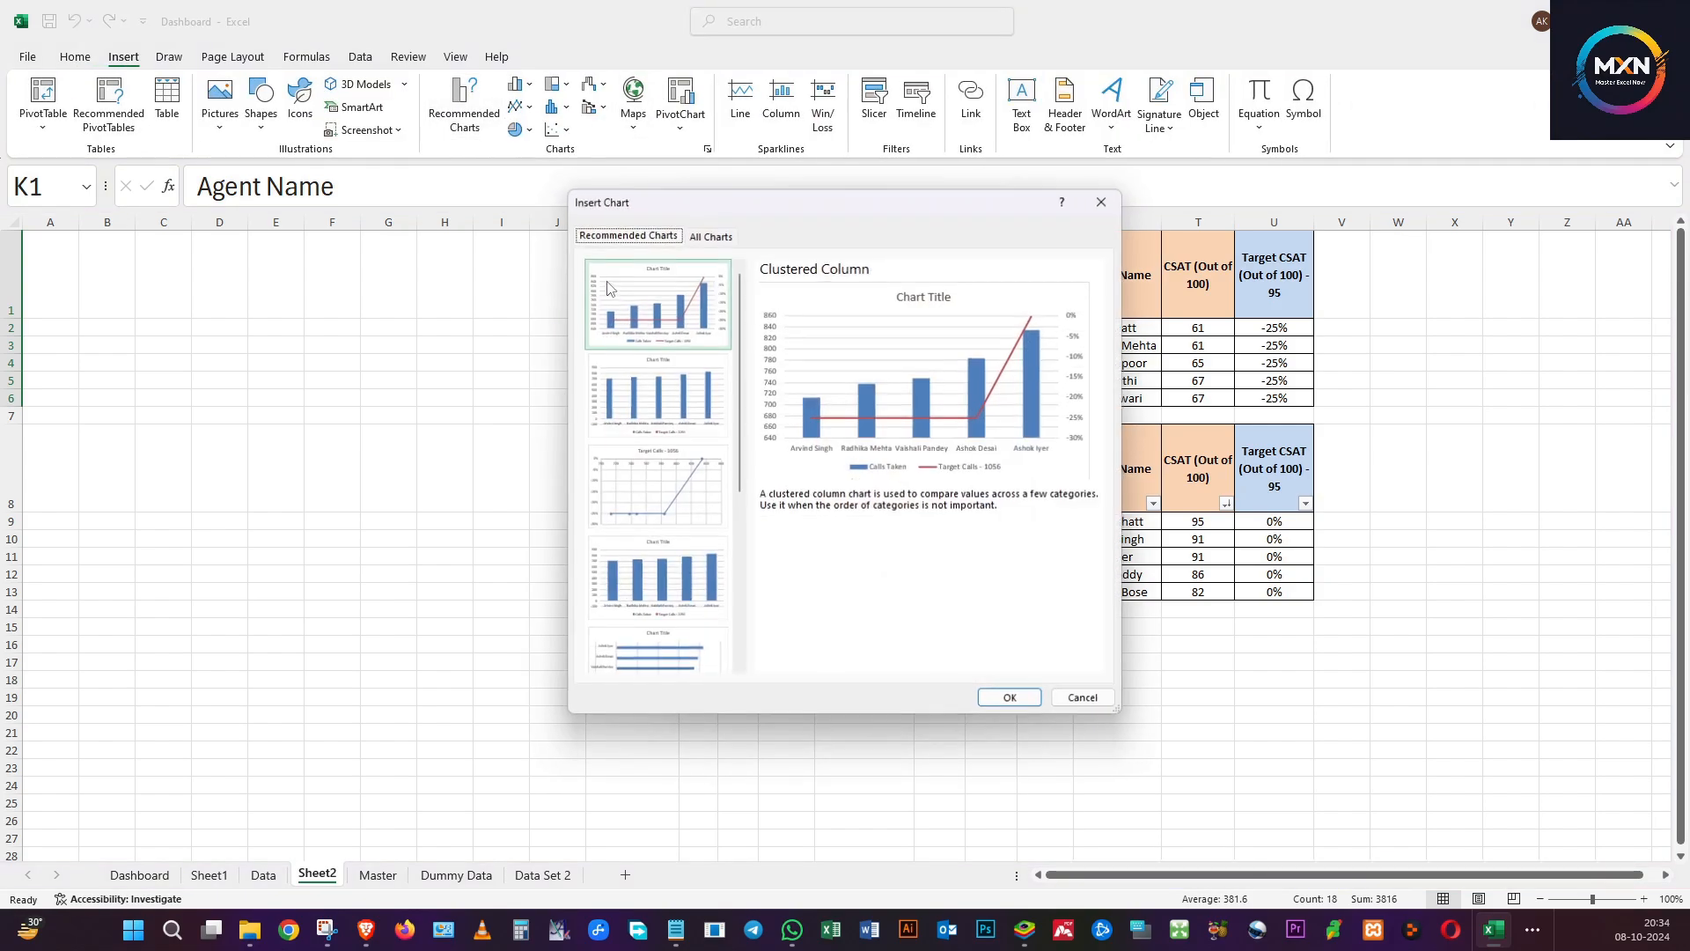
pyautogui.click(710, 236)
pyautogui.click(647, 353)
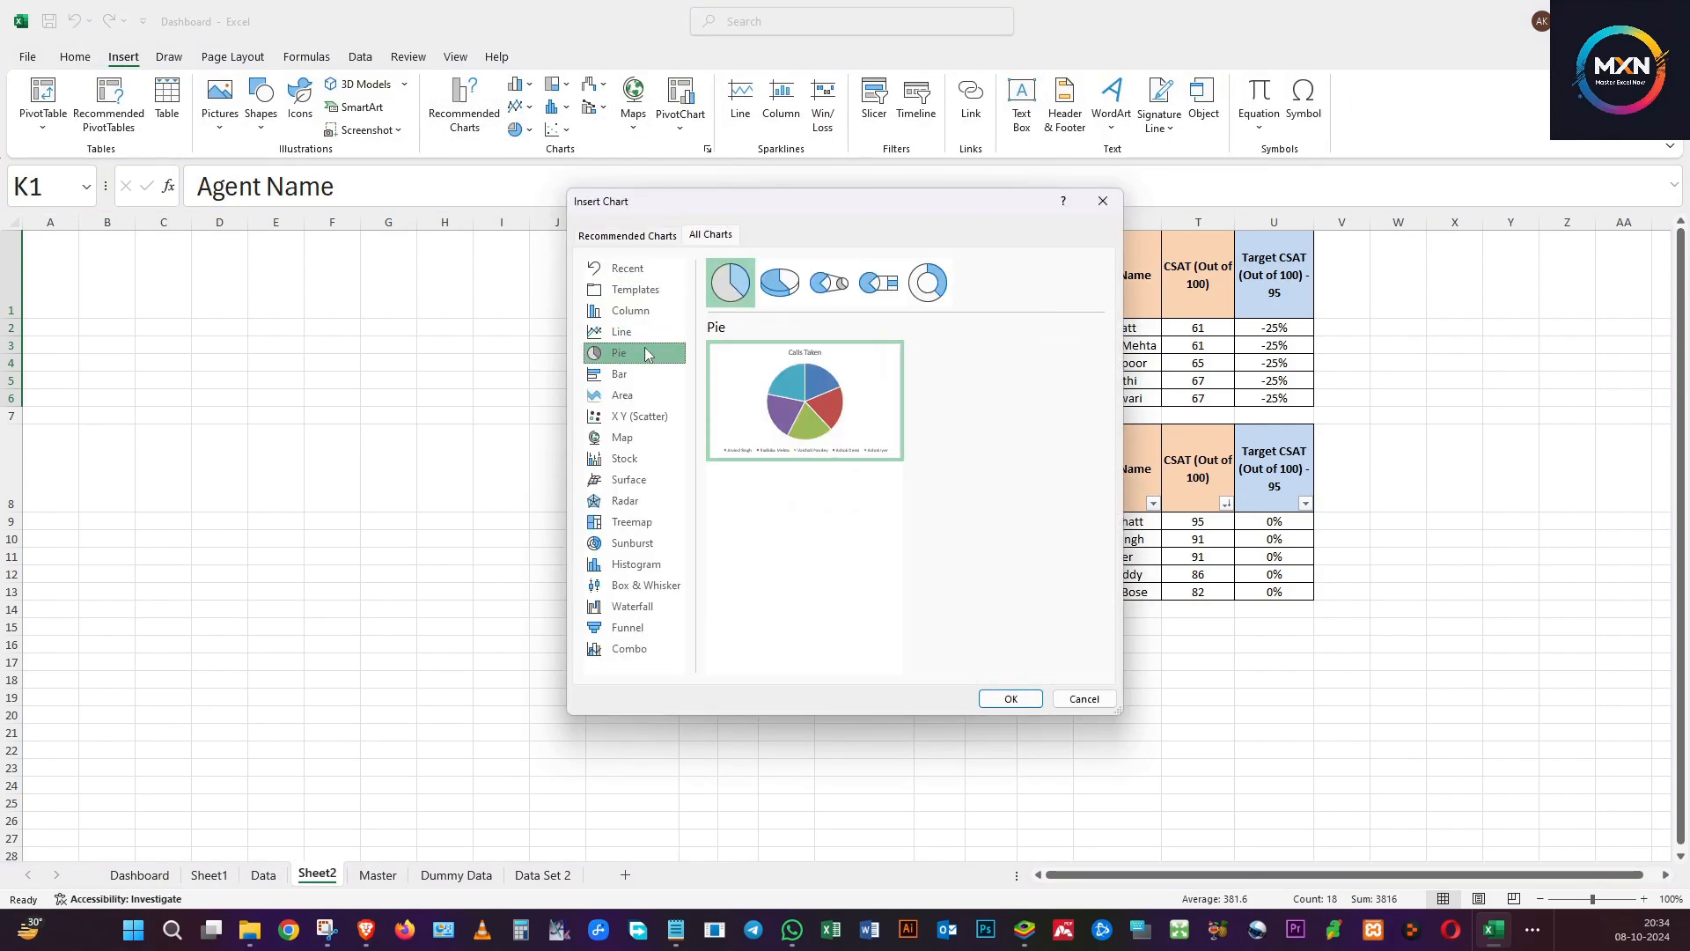
pyautogui.click(779, 282)
pyautogui.click(1008, 699)
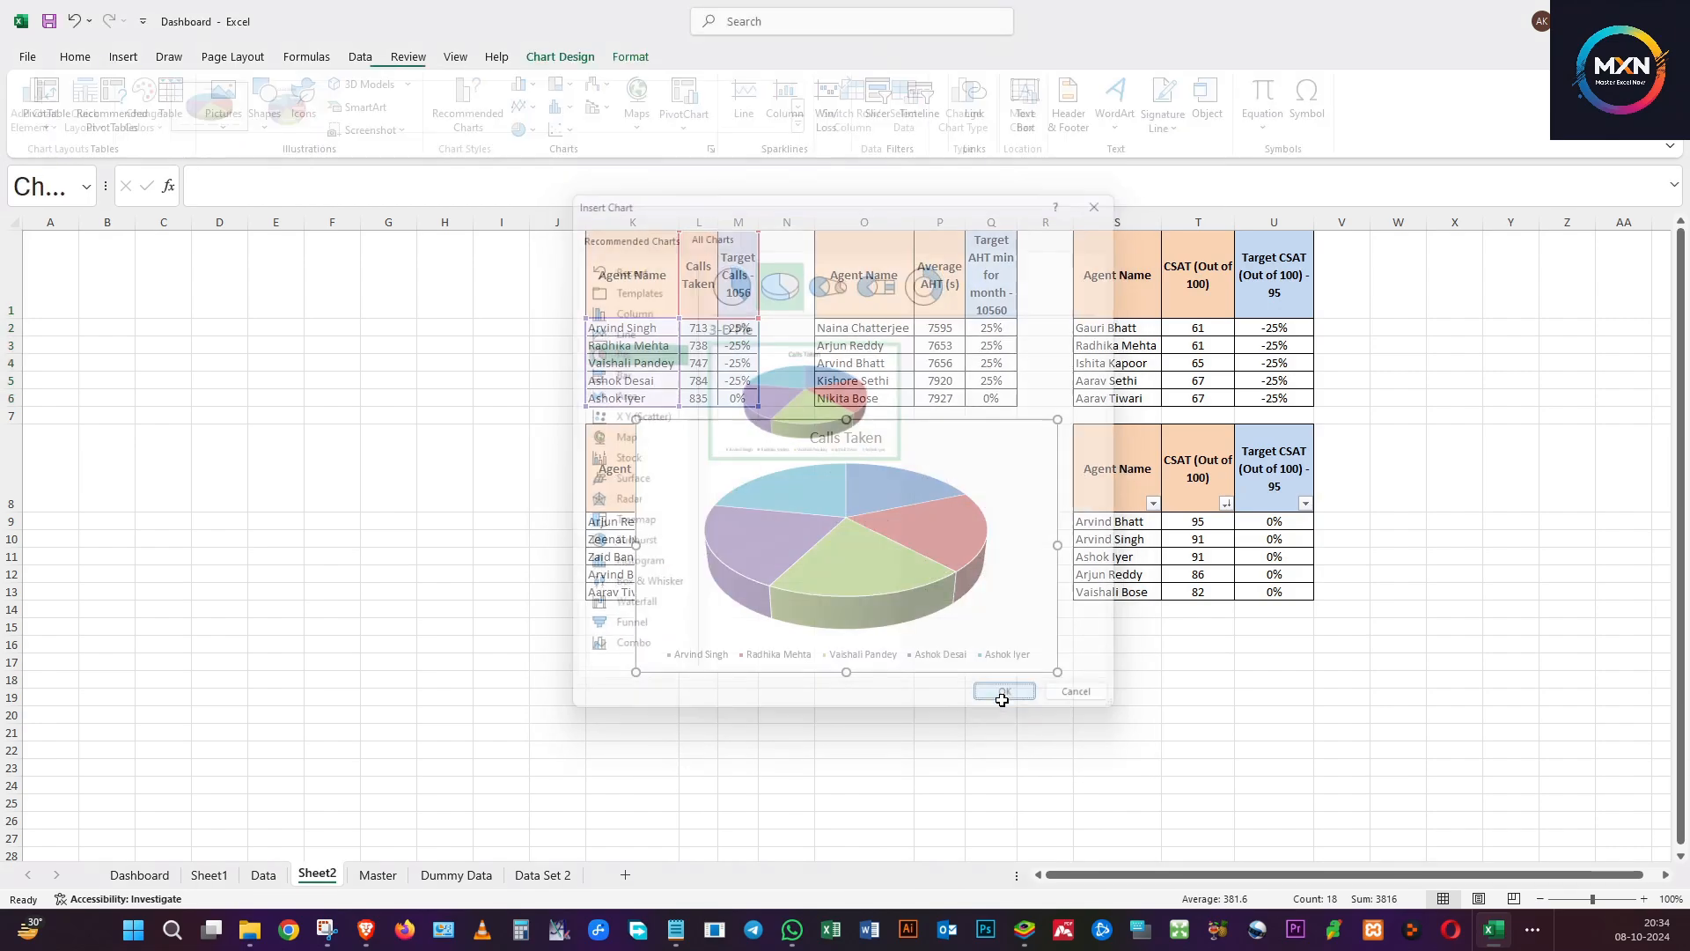
# Remove the legend of the lowest-calls pie chart and fit the chart into the empty area over about A1:E7.
pyautogui.moveTo(728, 441); pyautogui.dragTo(147, 287)
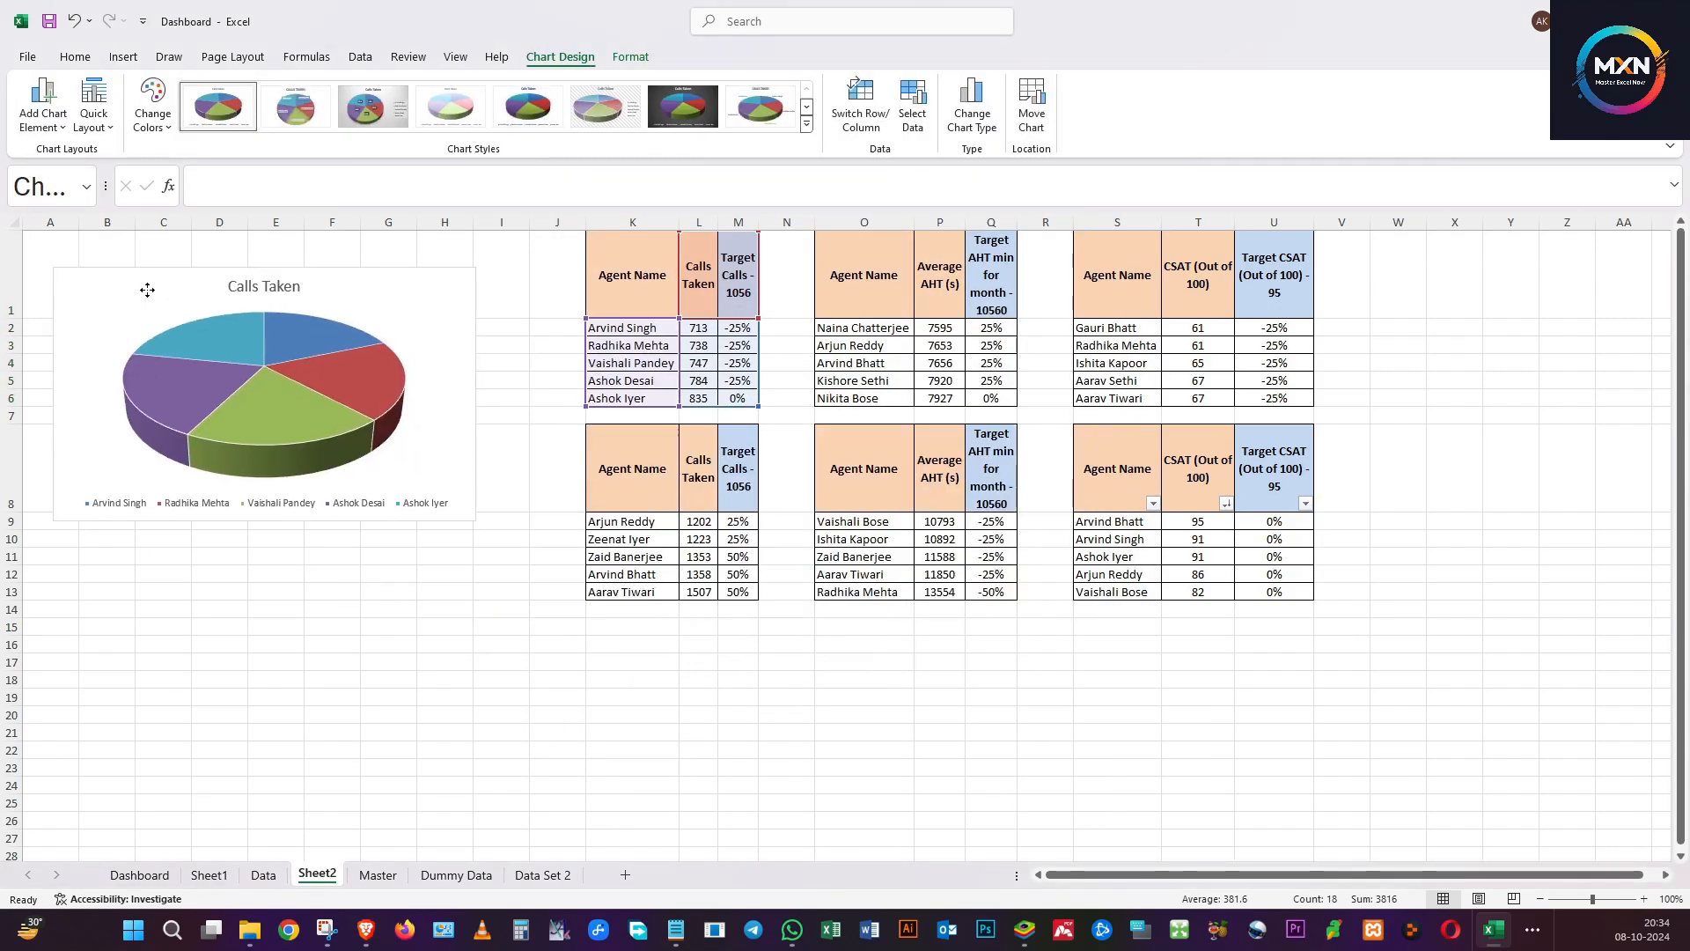
pyautogui.click(161, 508)
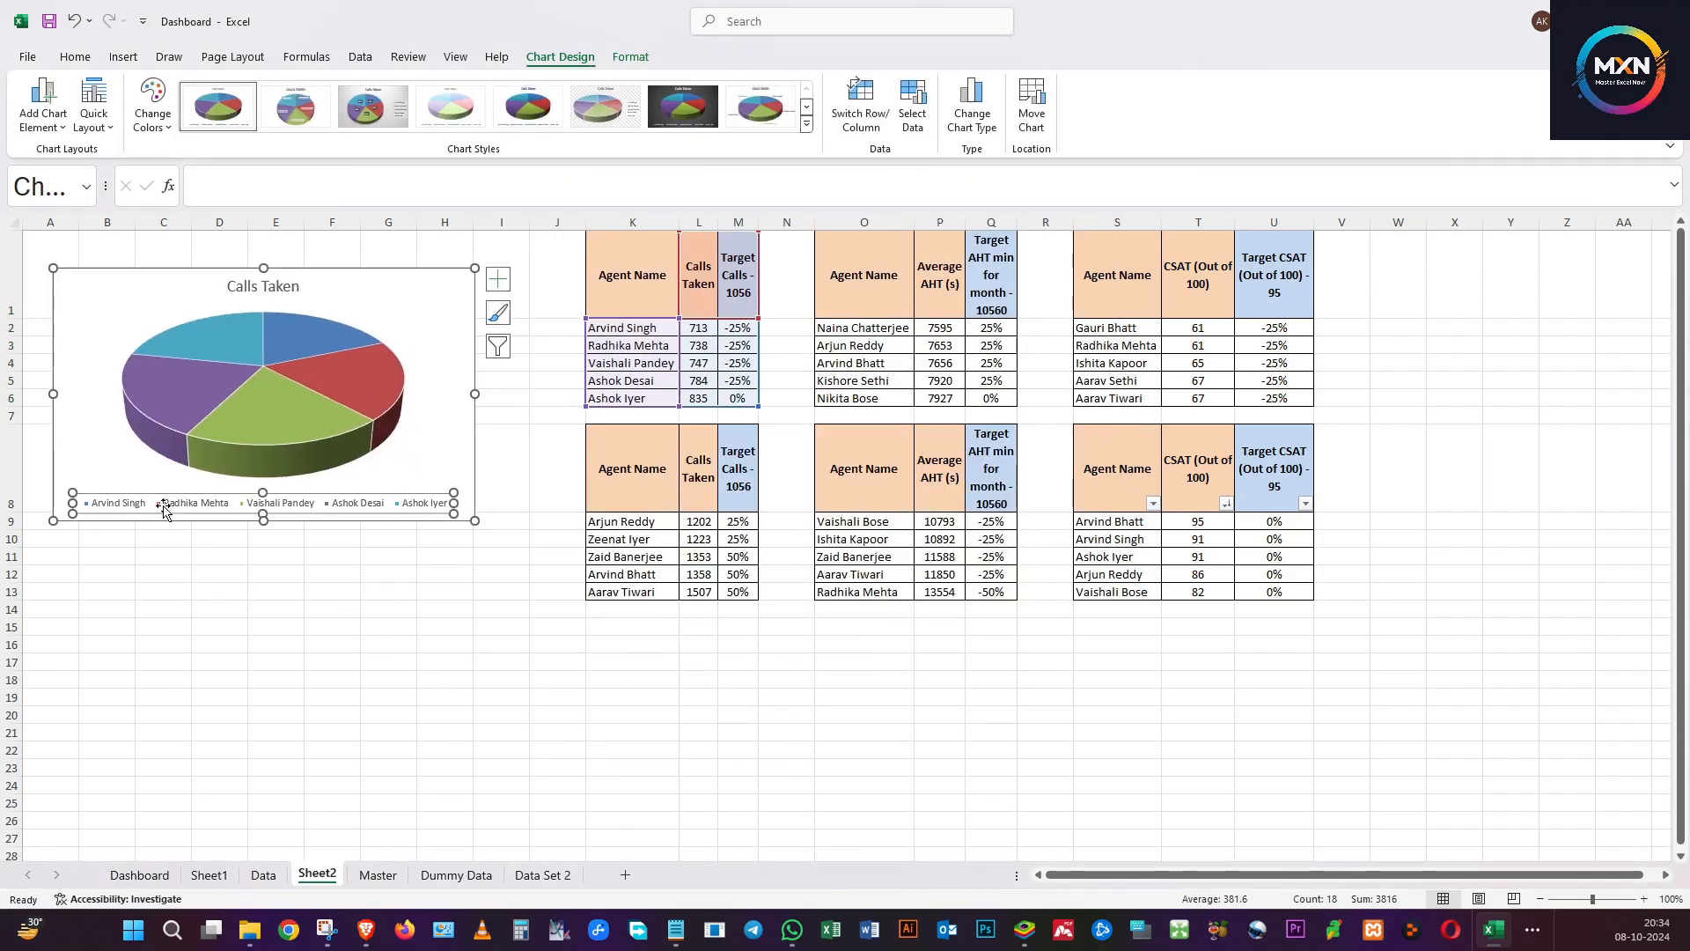
pyautogui.press('Delete')
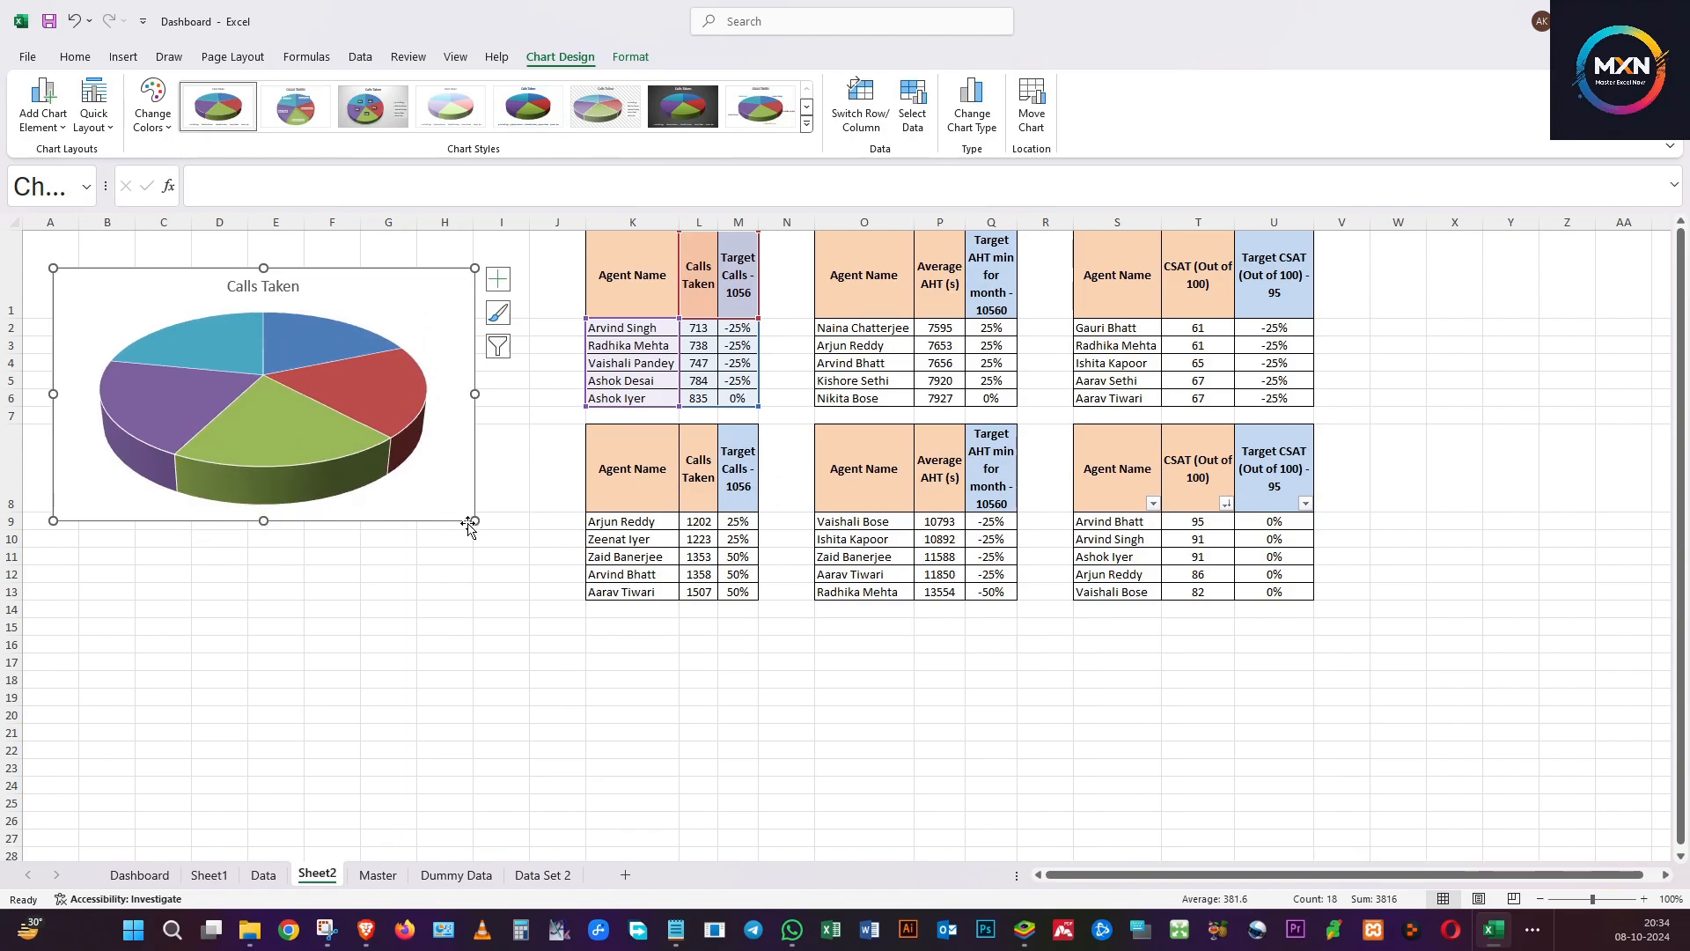
pyautogui.moveTo(471, 523); pyautogui.dragTo(289, 429)
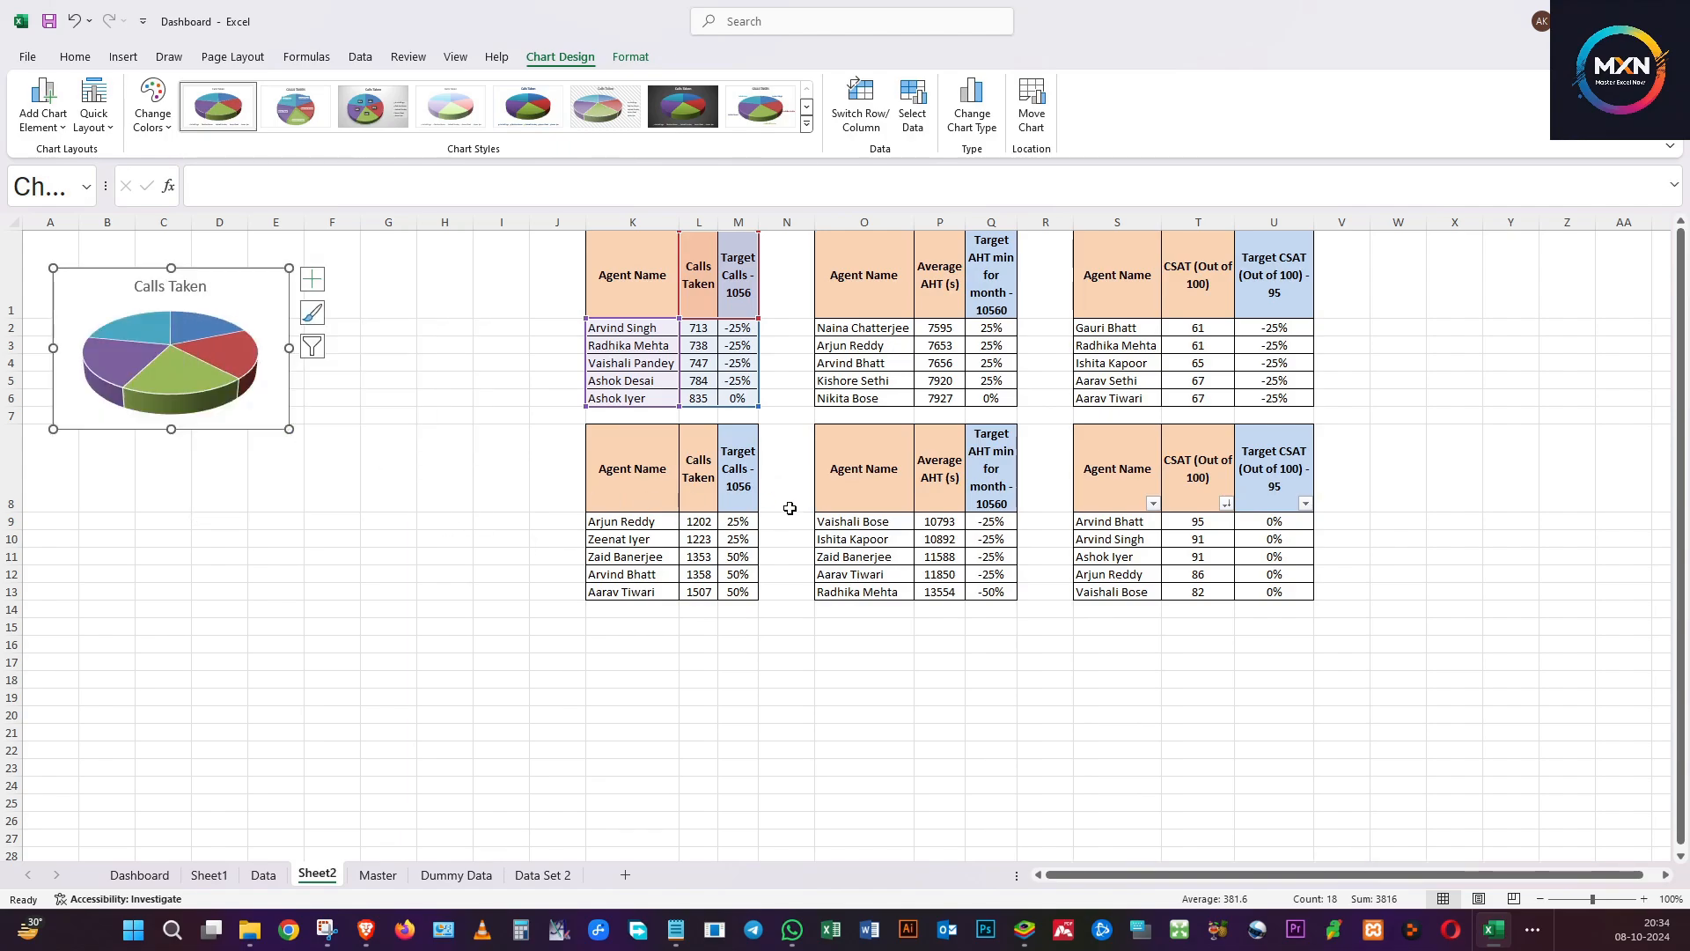
# Insert a 3-D pie chart of the highest-calls list that starts at K8.
pyautogui.click(643, 485)
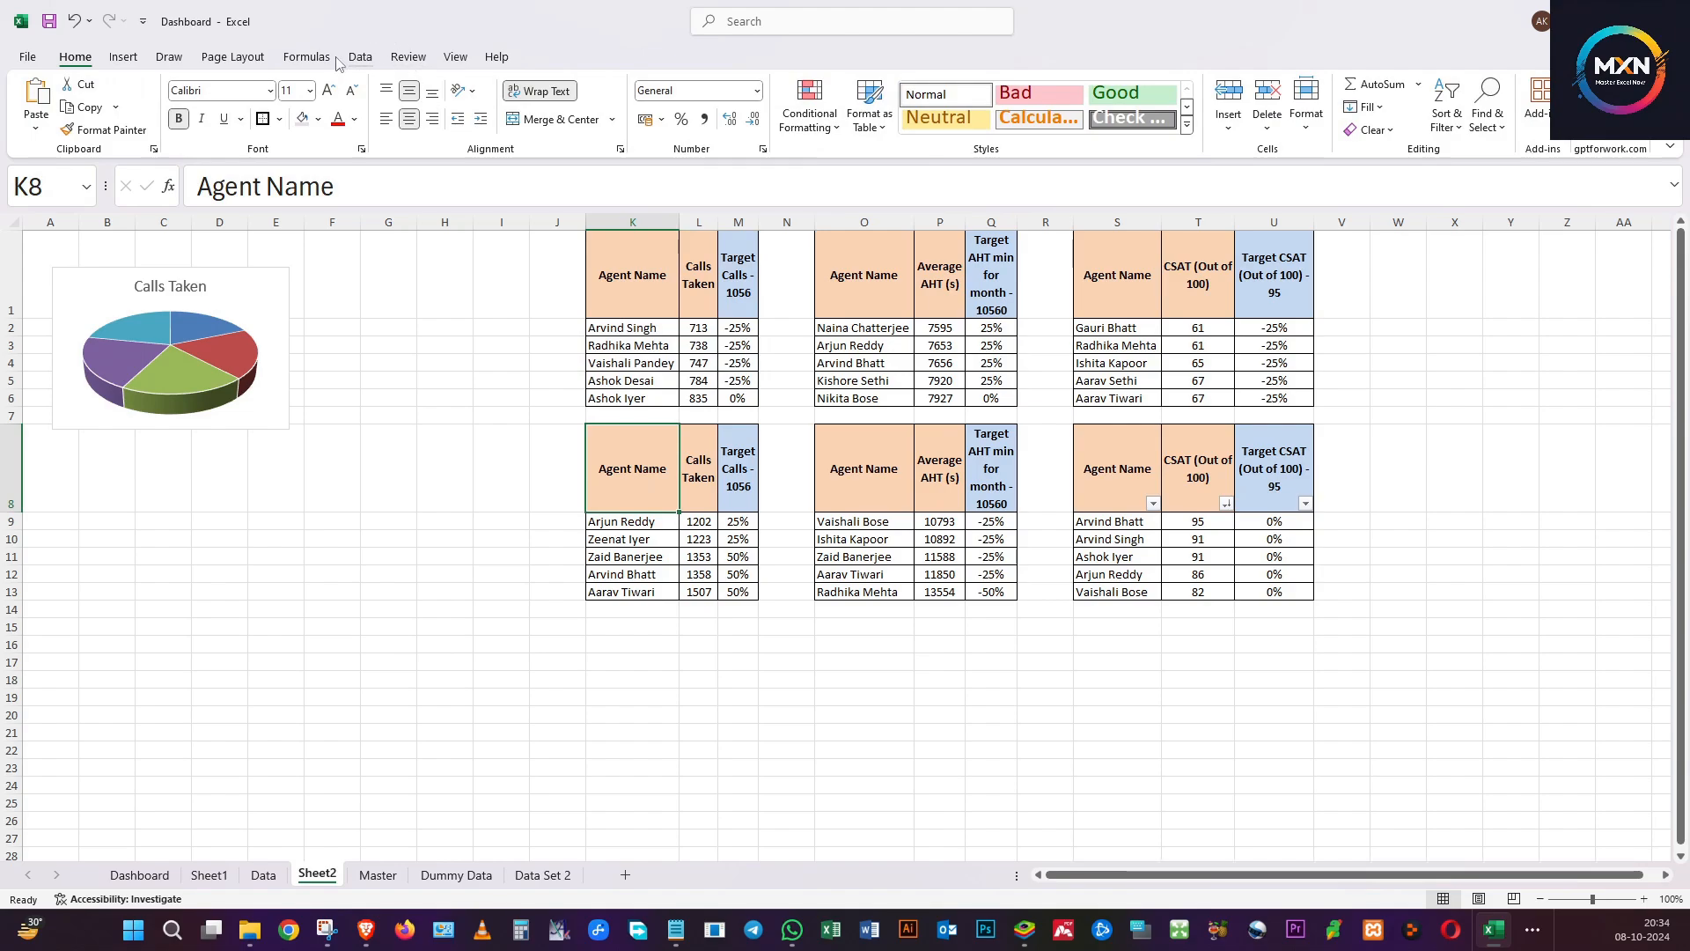
pyautogui.click(124, 57)
pyautogui.click(464, 107)
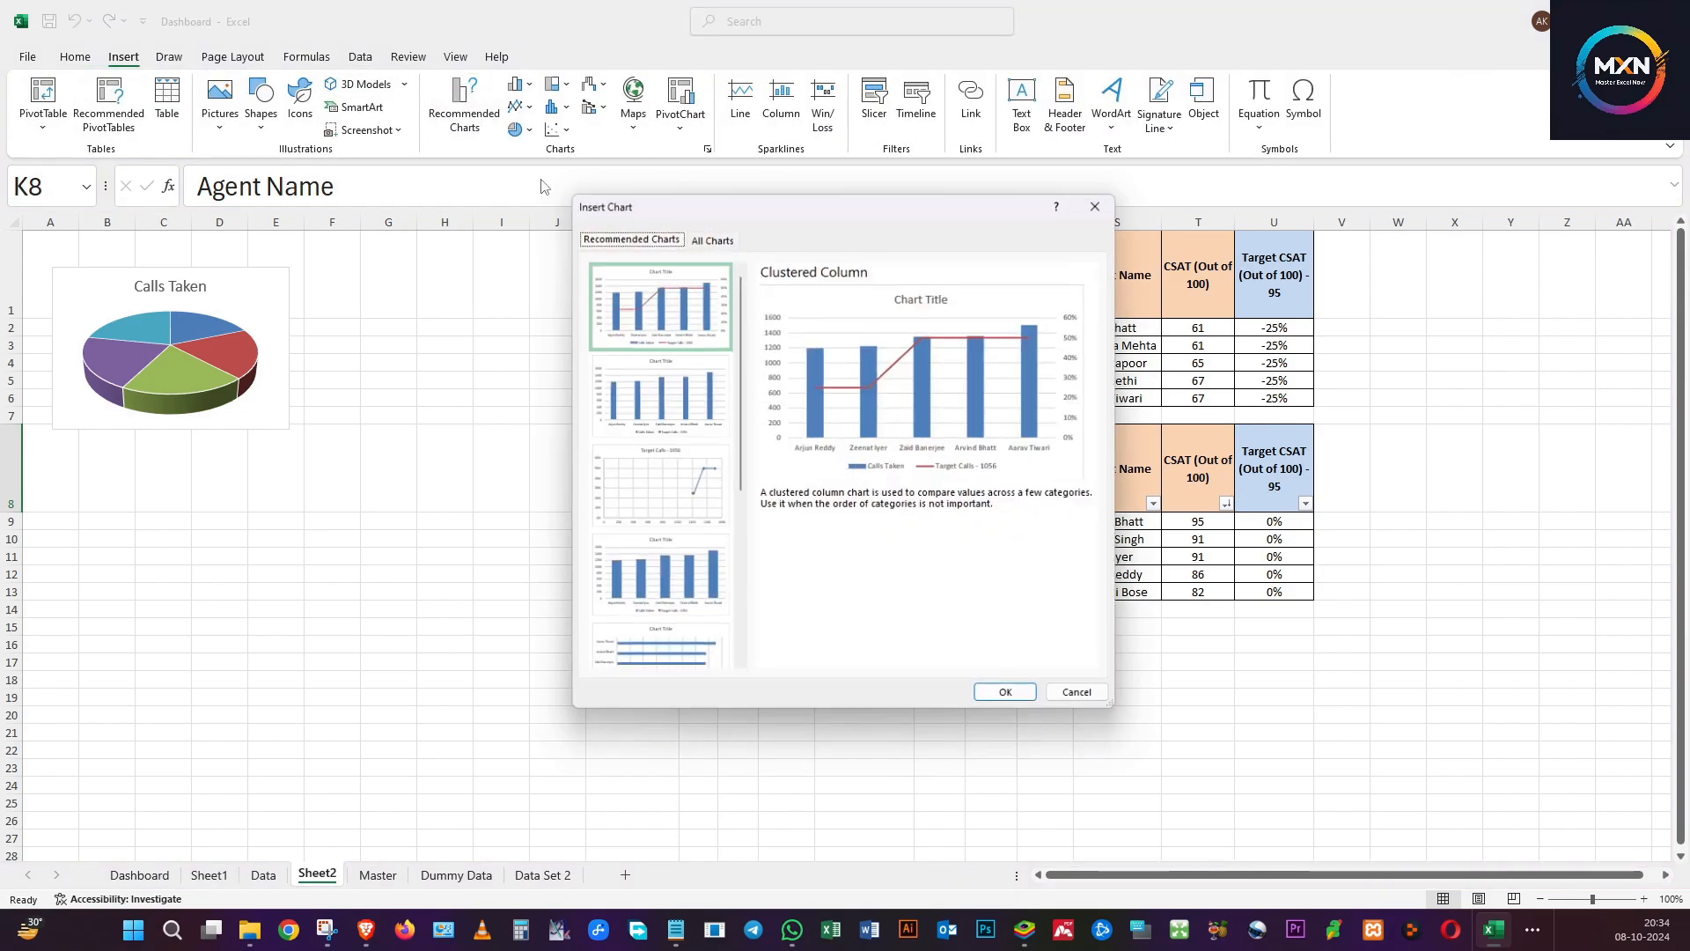
pyautogui.click(690, 236)
pyautogui.click(635, 353)
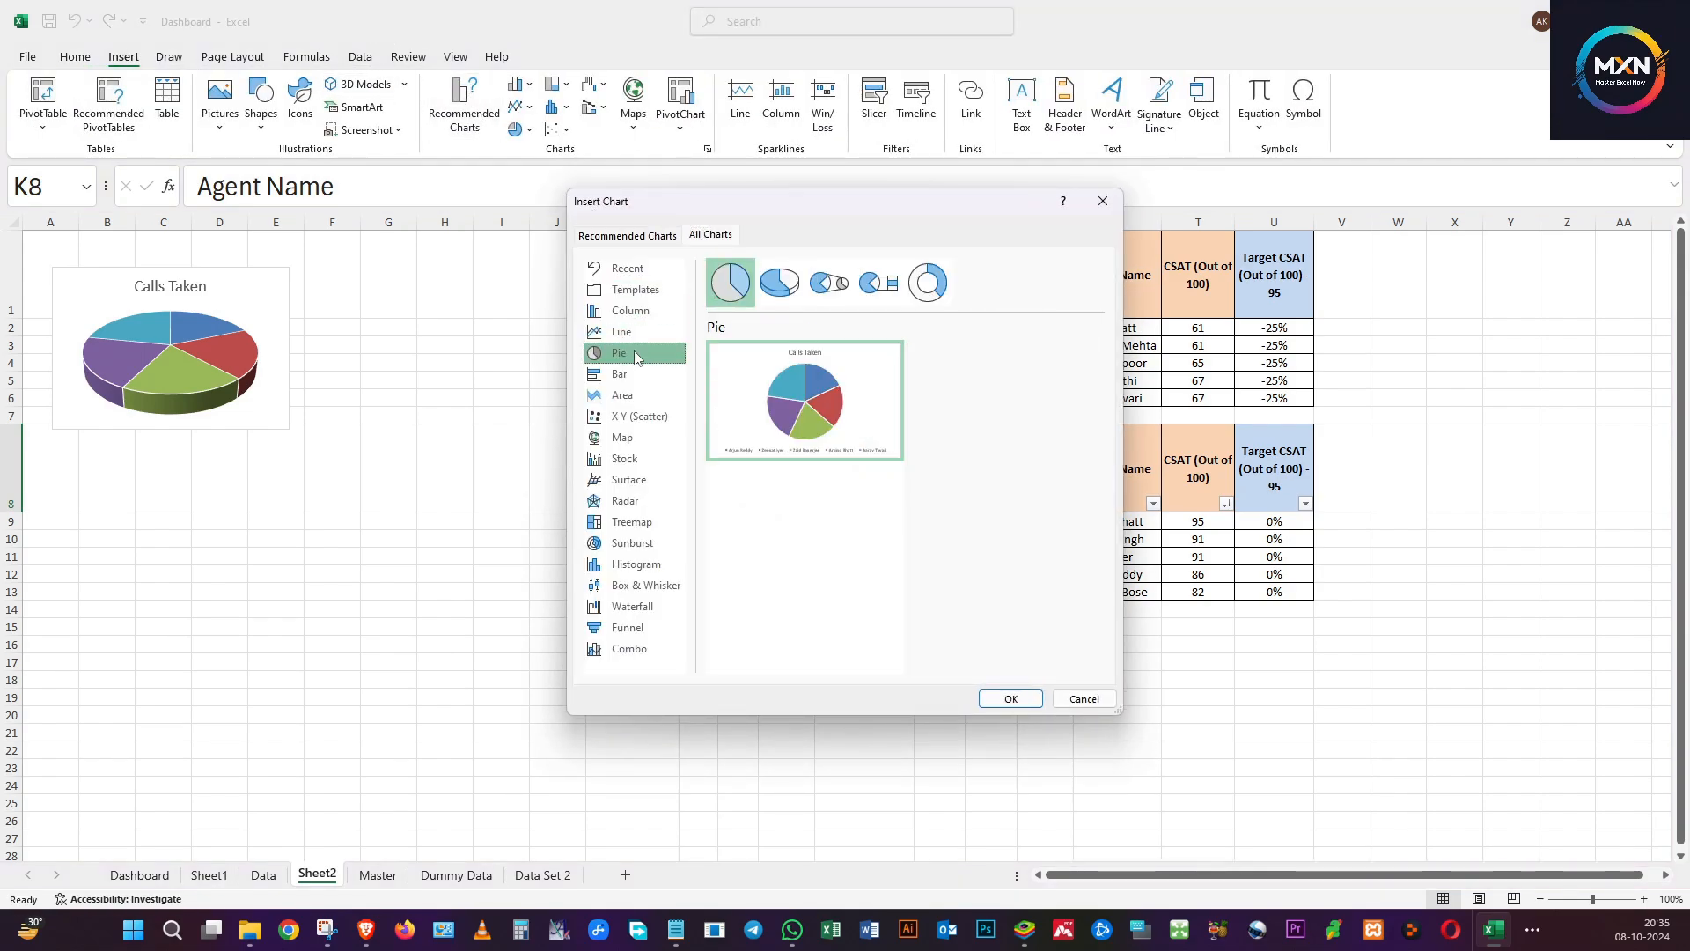
pyautogui.click(777, 287)
pyautogui.click(1010, 698)
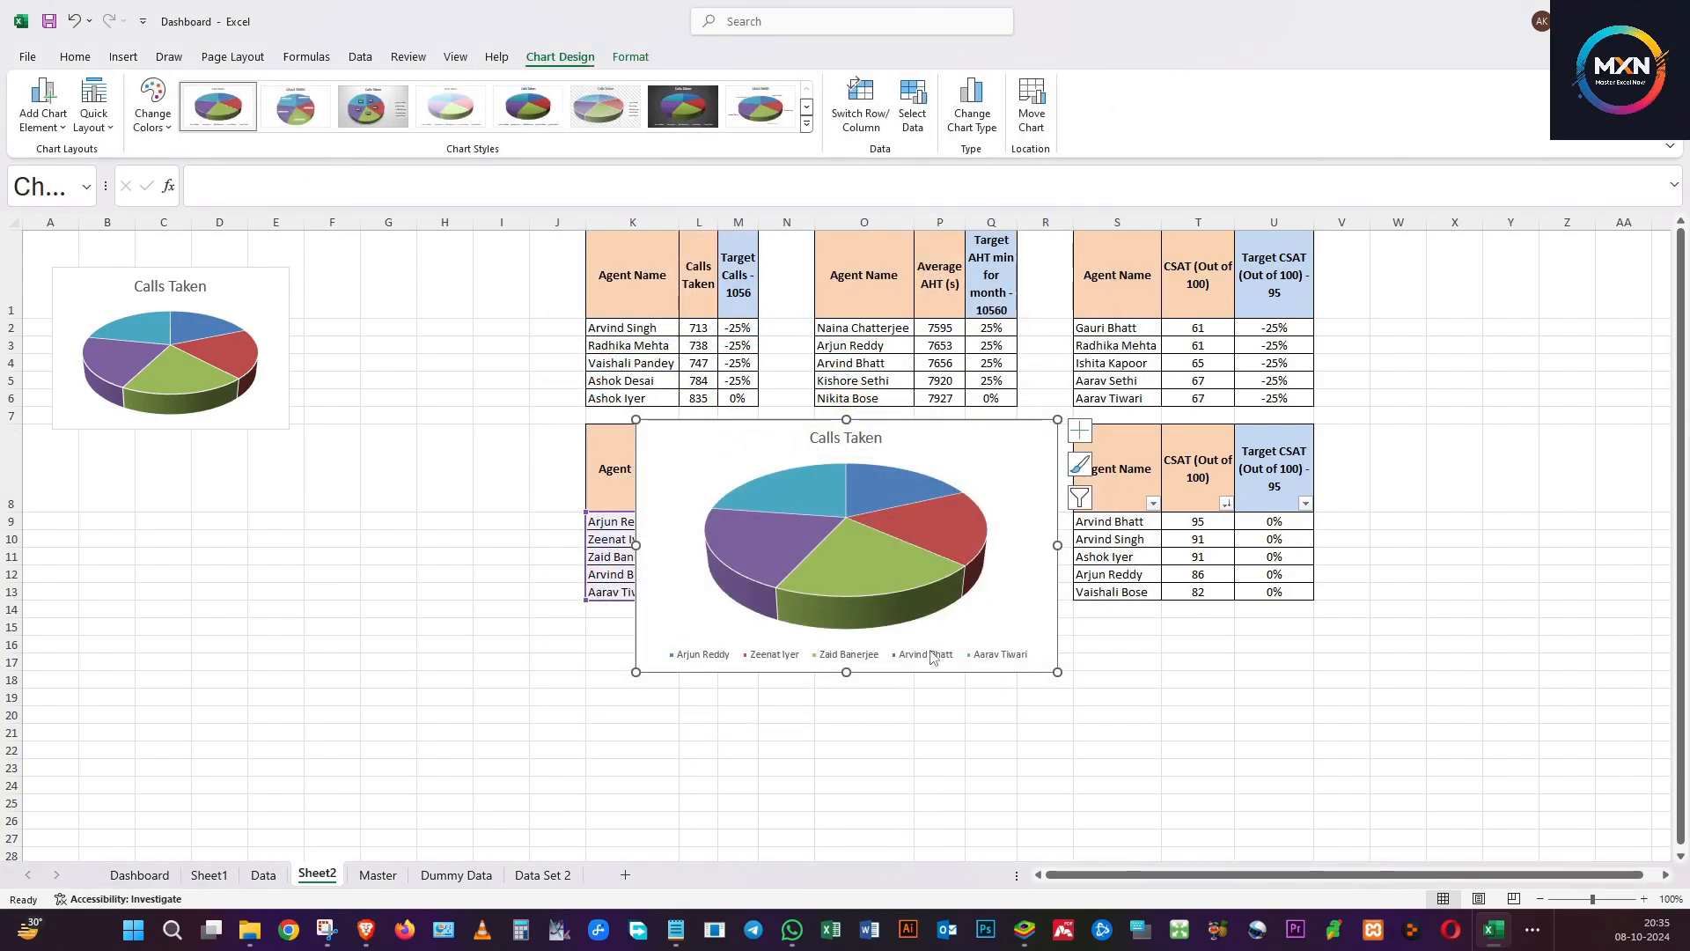
# Remove the legend of the highest-calls pie chart and fit the chart below the first one, over about A8:E11.
pyautogui.click(733, 656)
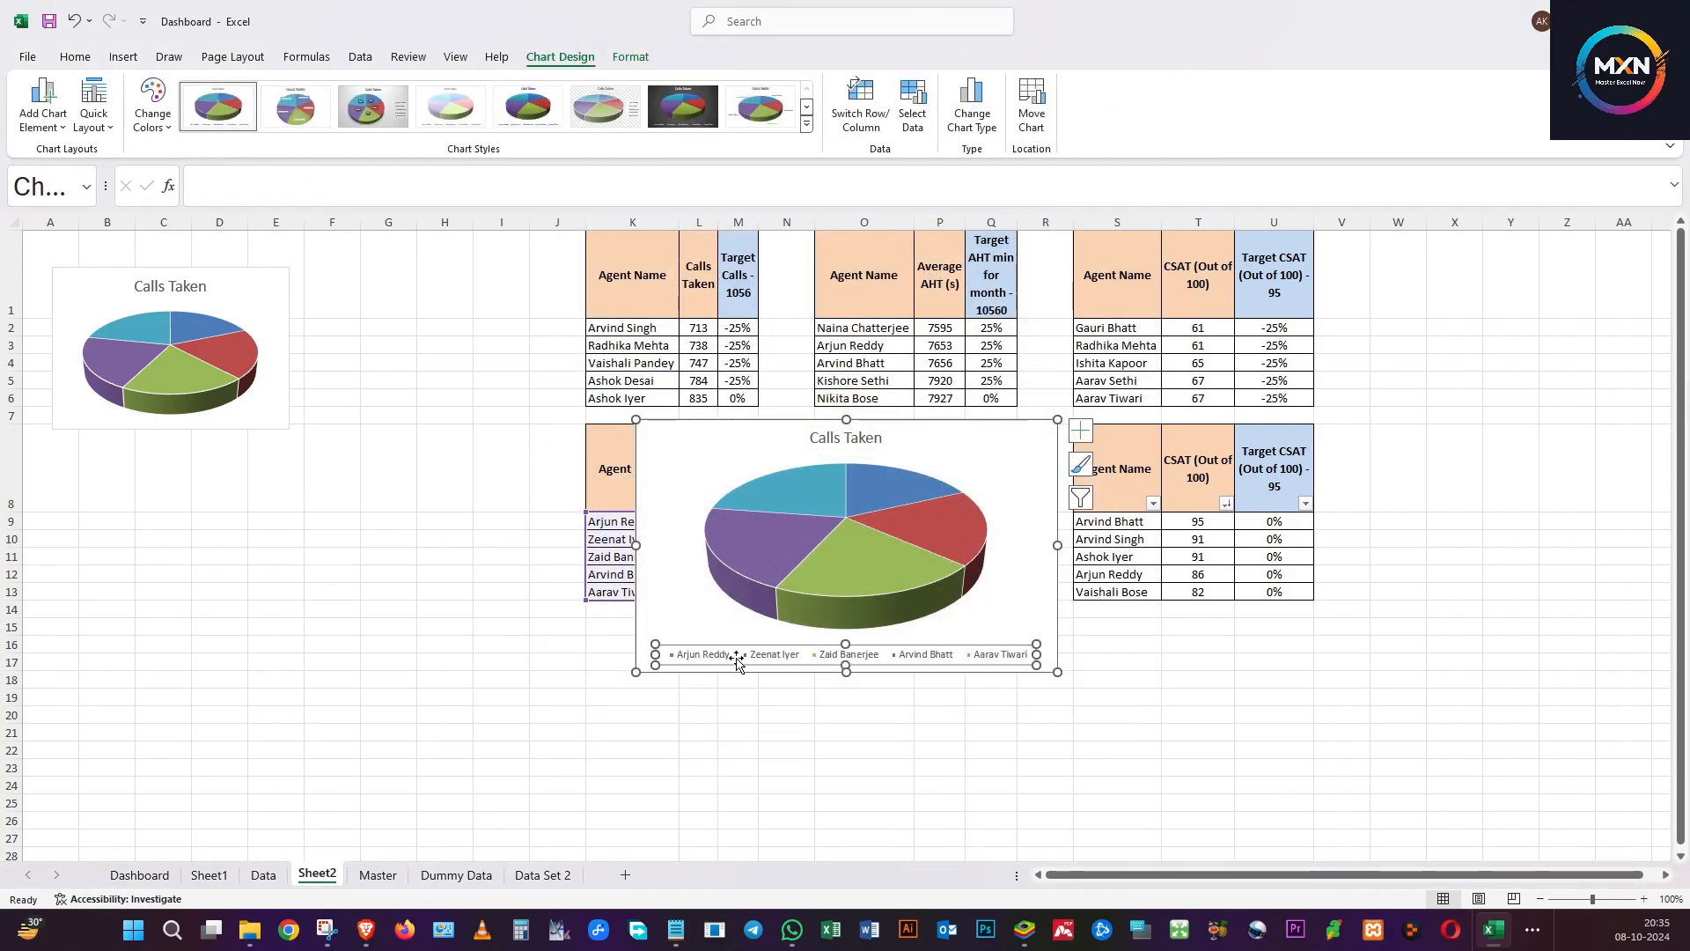
pyautogui.press('Delete')
pyautogui.moveTo(706, 445); pyautogui.dragTo(122, 462)
pyautogui.moveTo(474, 691); pyautogui.dragTo(291, 557)
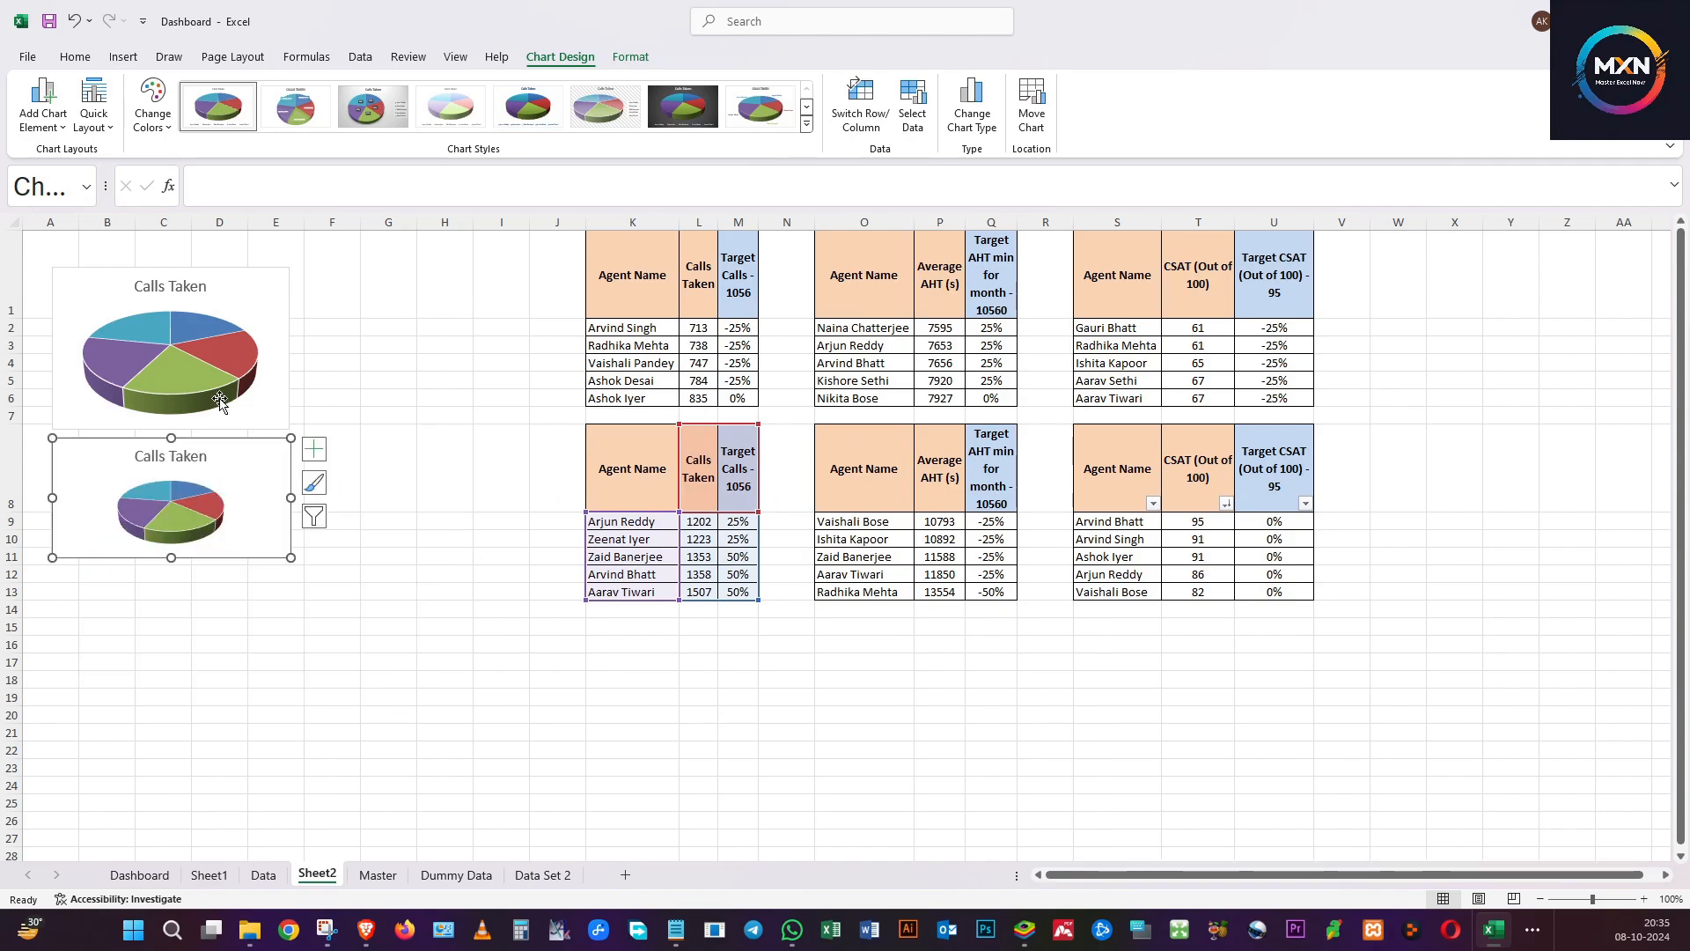
# Copy both Calls Taken pie charts from Sheet2 into Sheet1 at cell M9.
pyautogui.click(249, 304)
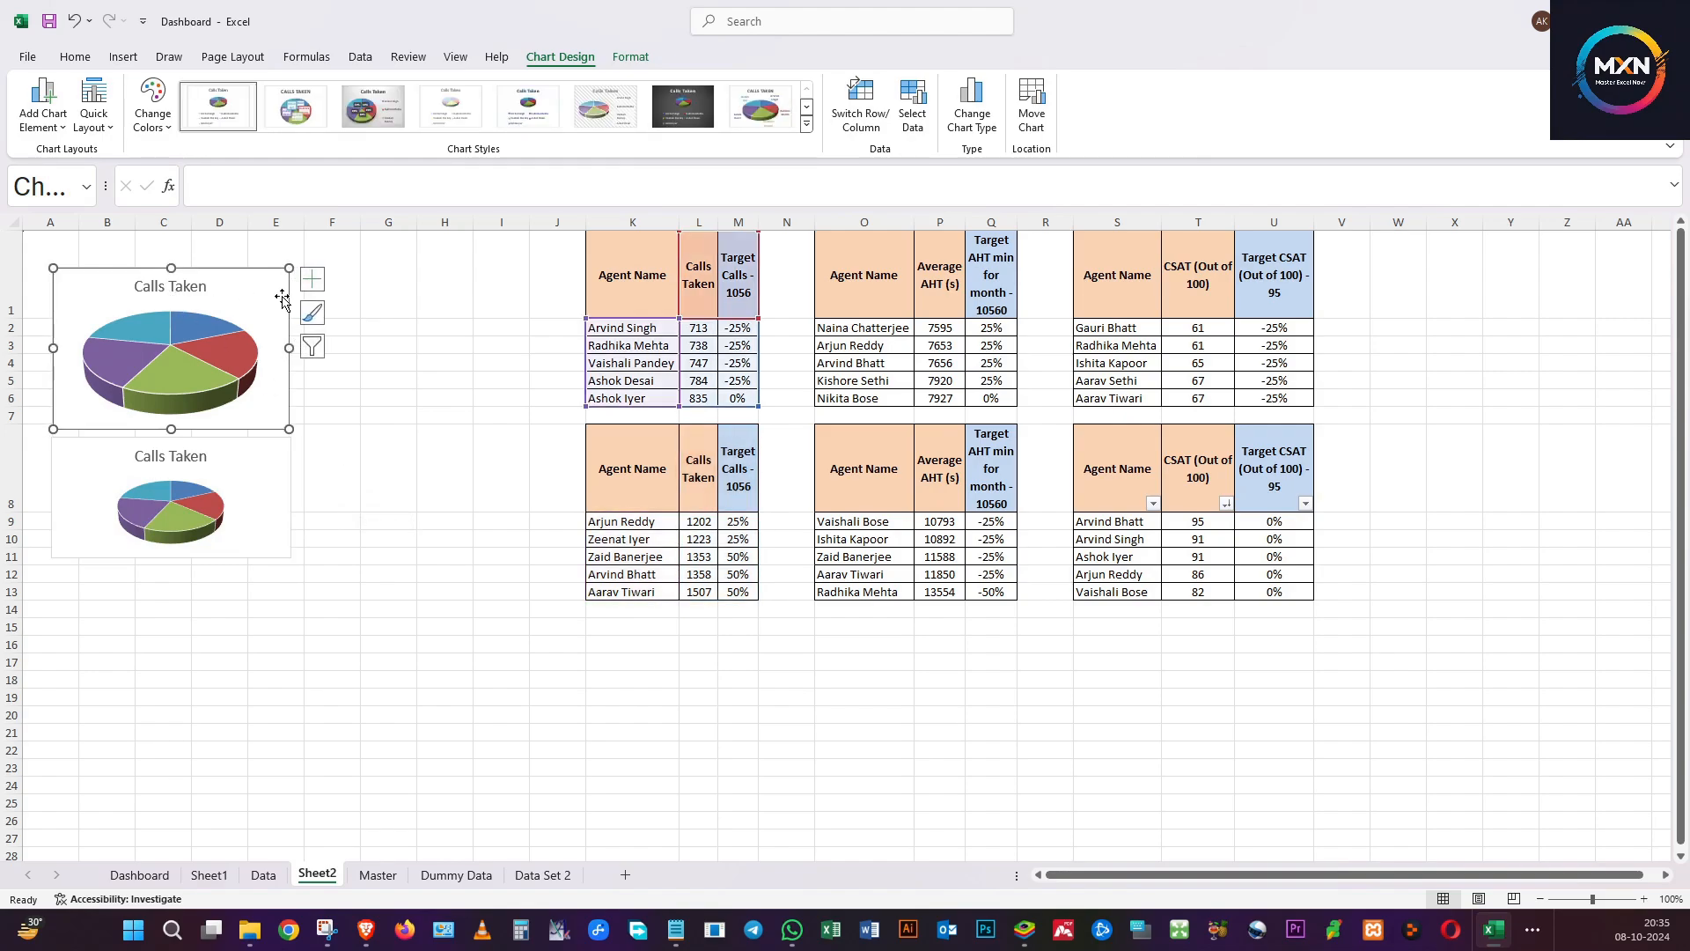
pyautogui.keyDown('ctrl'); pyautogui.click(263, 469); pyautogui.keyUp('ctrl')
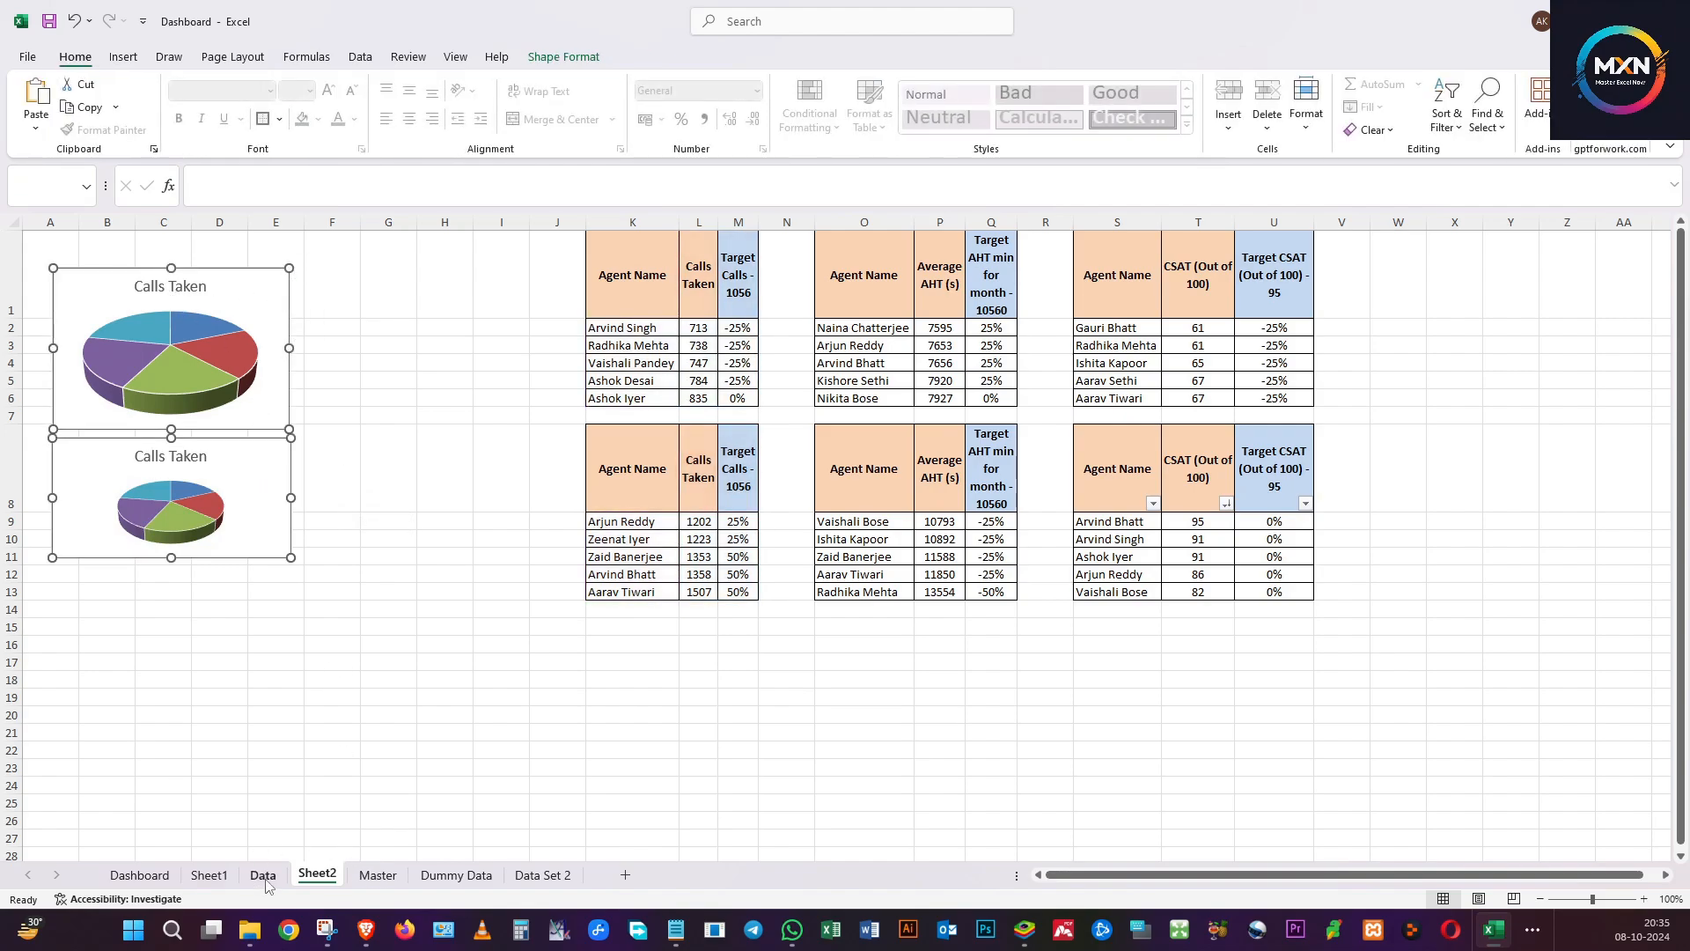
pyautogui.click(209, 874)
pyautogui.click(1206, 425)
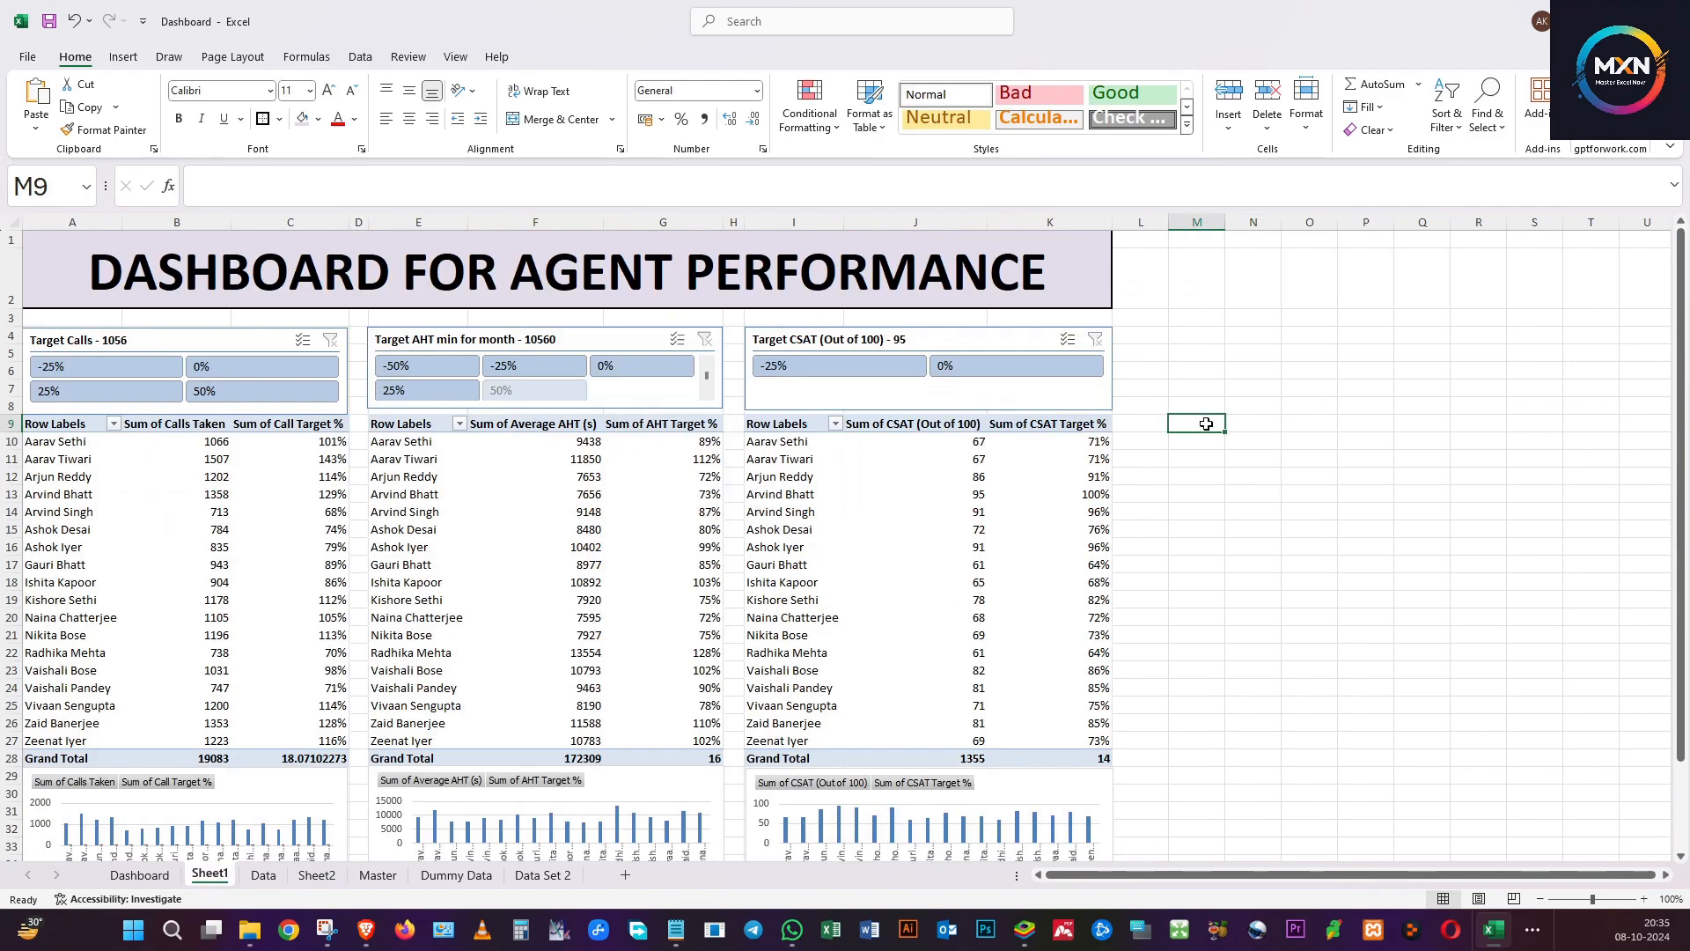
pyautogui.hotkey('ctrl', 'v')
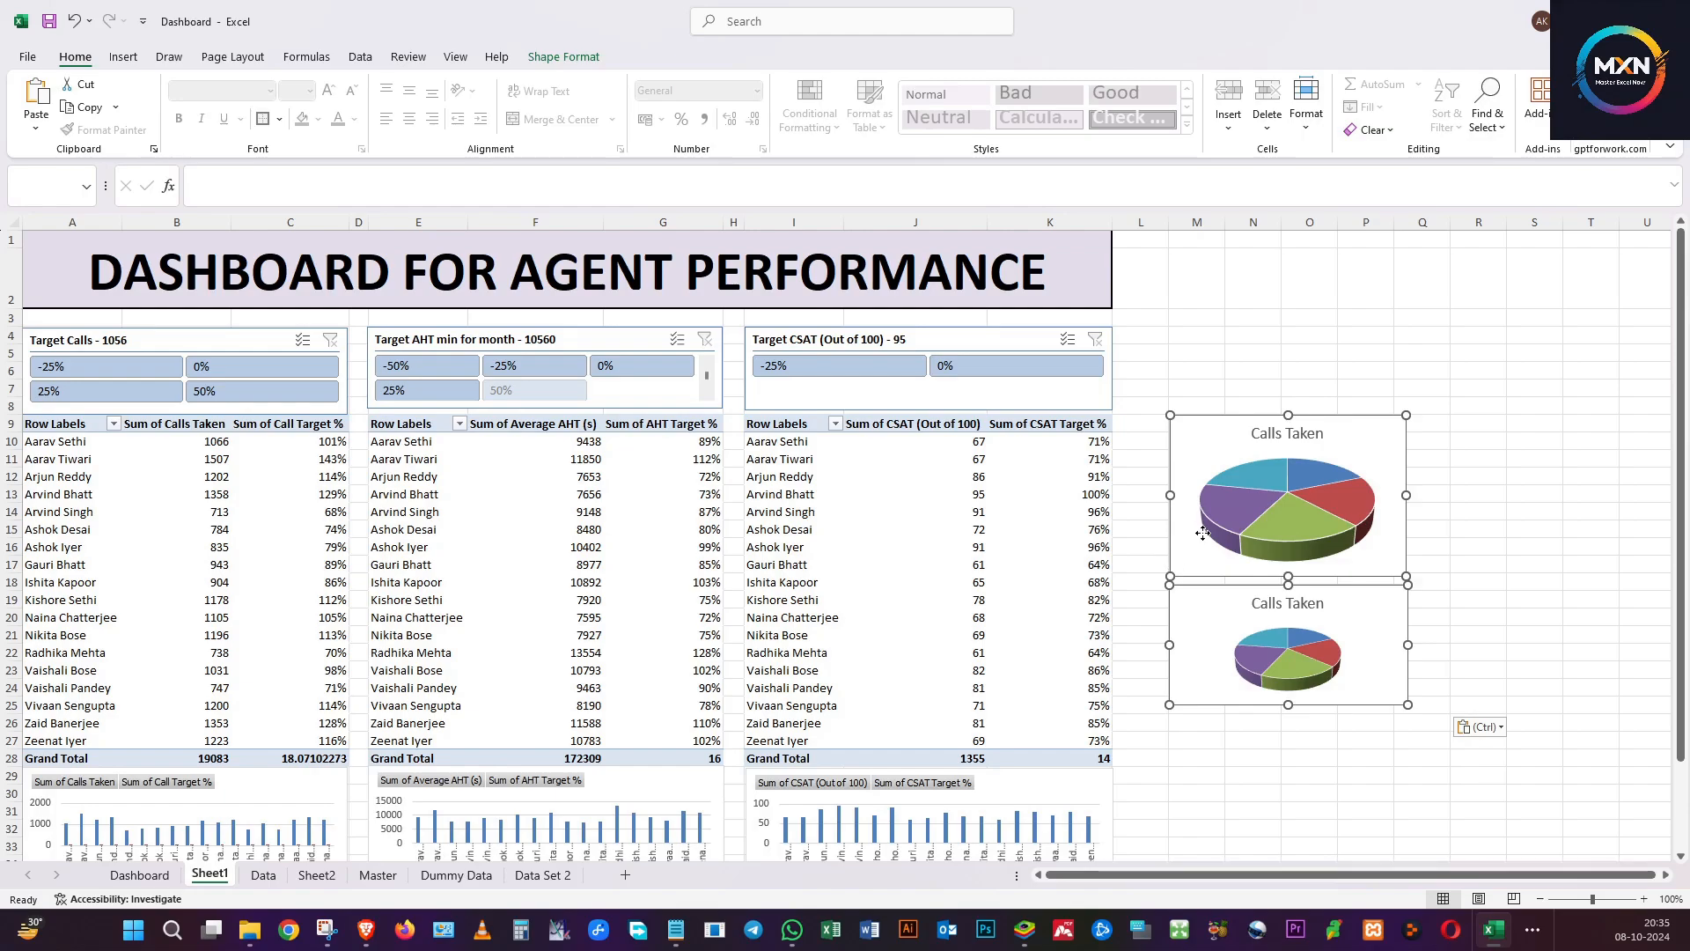
# Heighten the lower Calls Taken pie chart on Sheet1 to match the upper one, and narrow spacer column L.
pyautogui.click(1369, 669)
pyautogui.moveTo(1408, 705); pyautogui.dragTo(1407, 752)
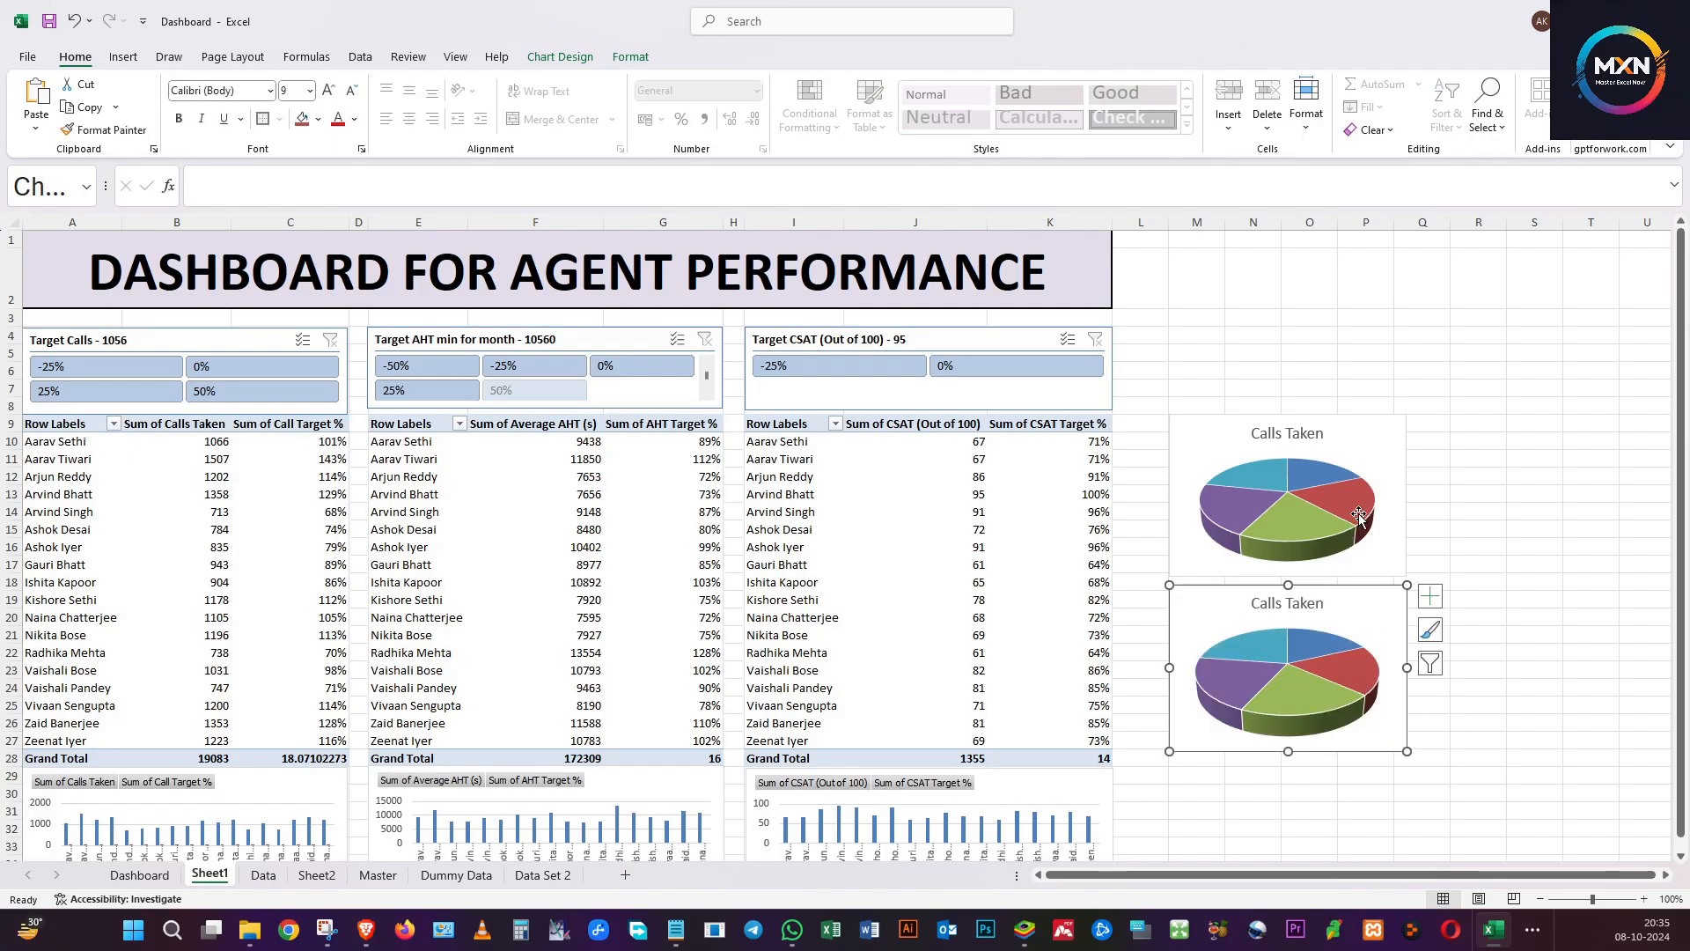
pyautogui.click(1472, 497)
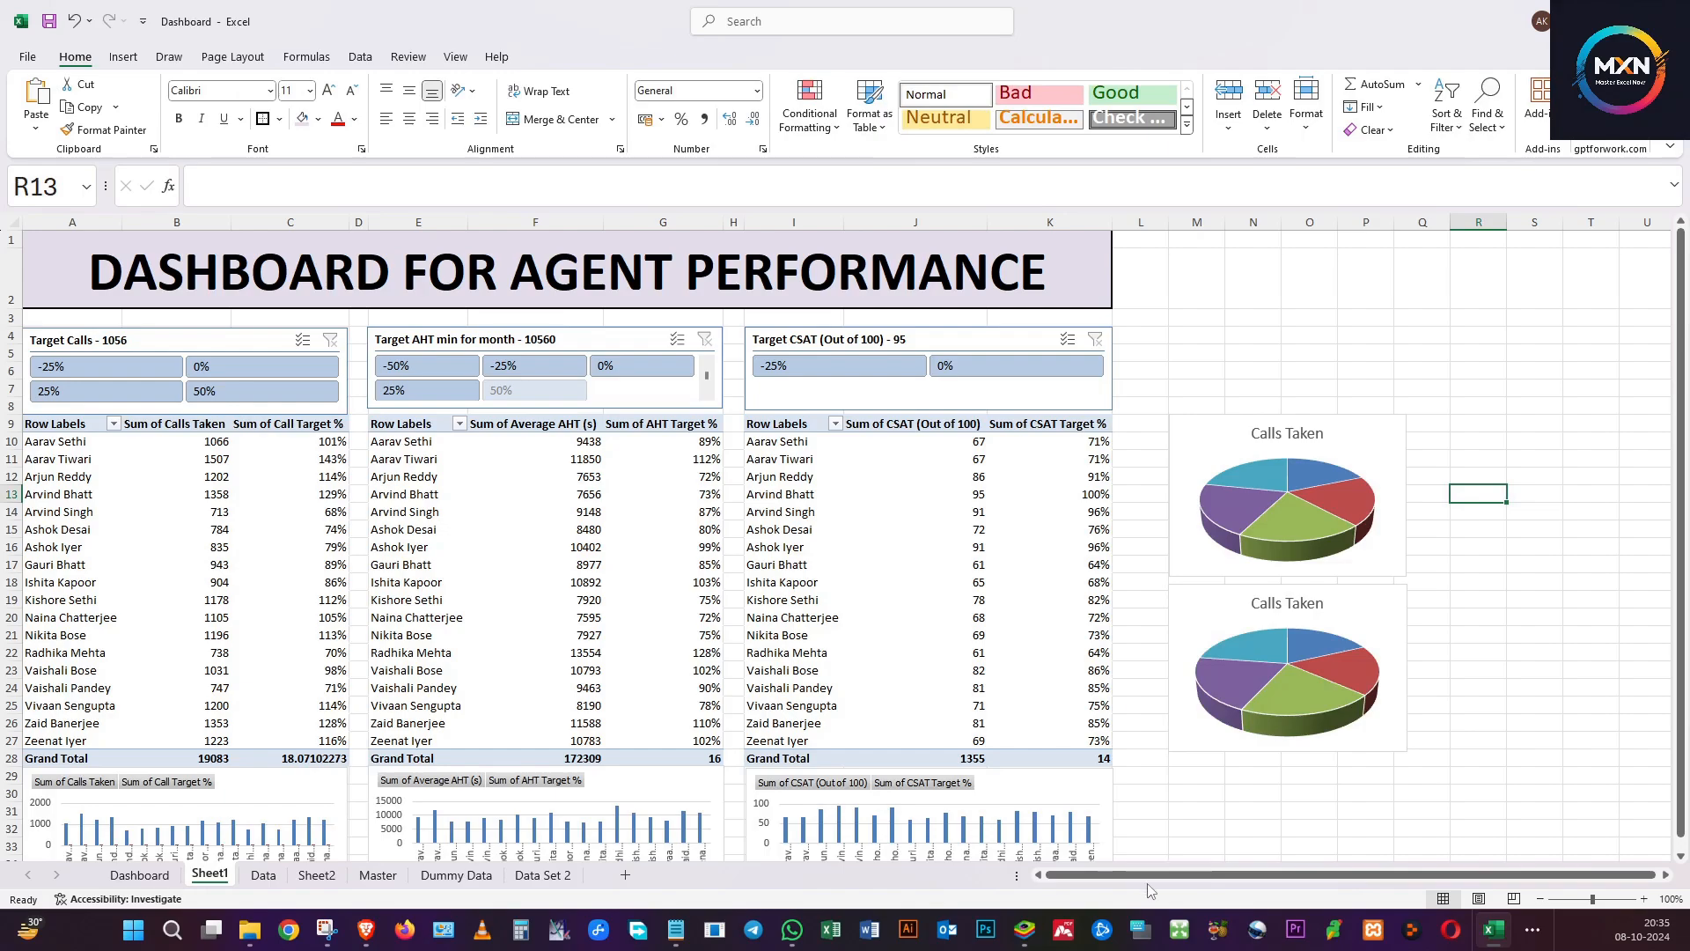
pyautogui.moveTo(1168, 222); pyautogui.dragTo(1139, 225)
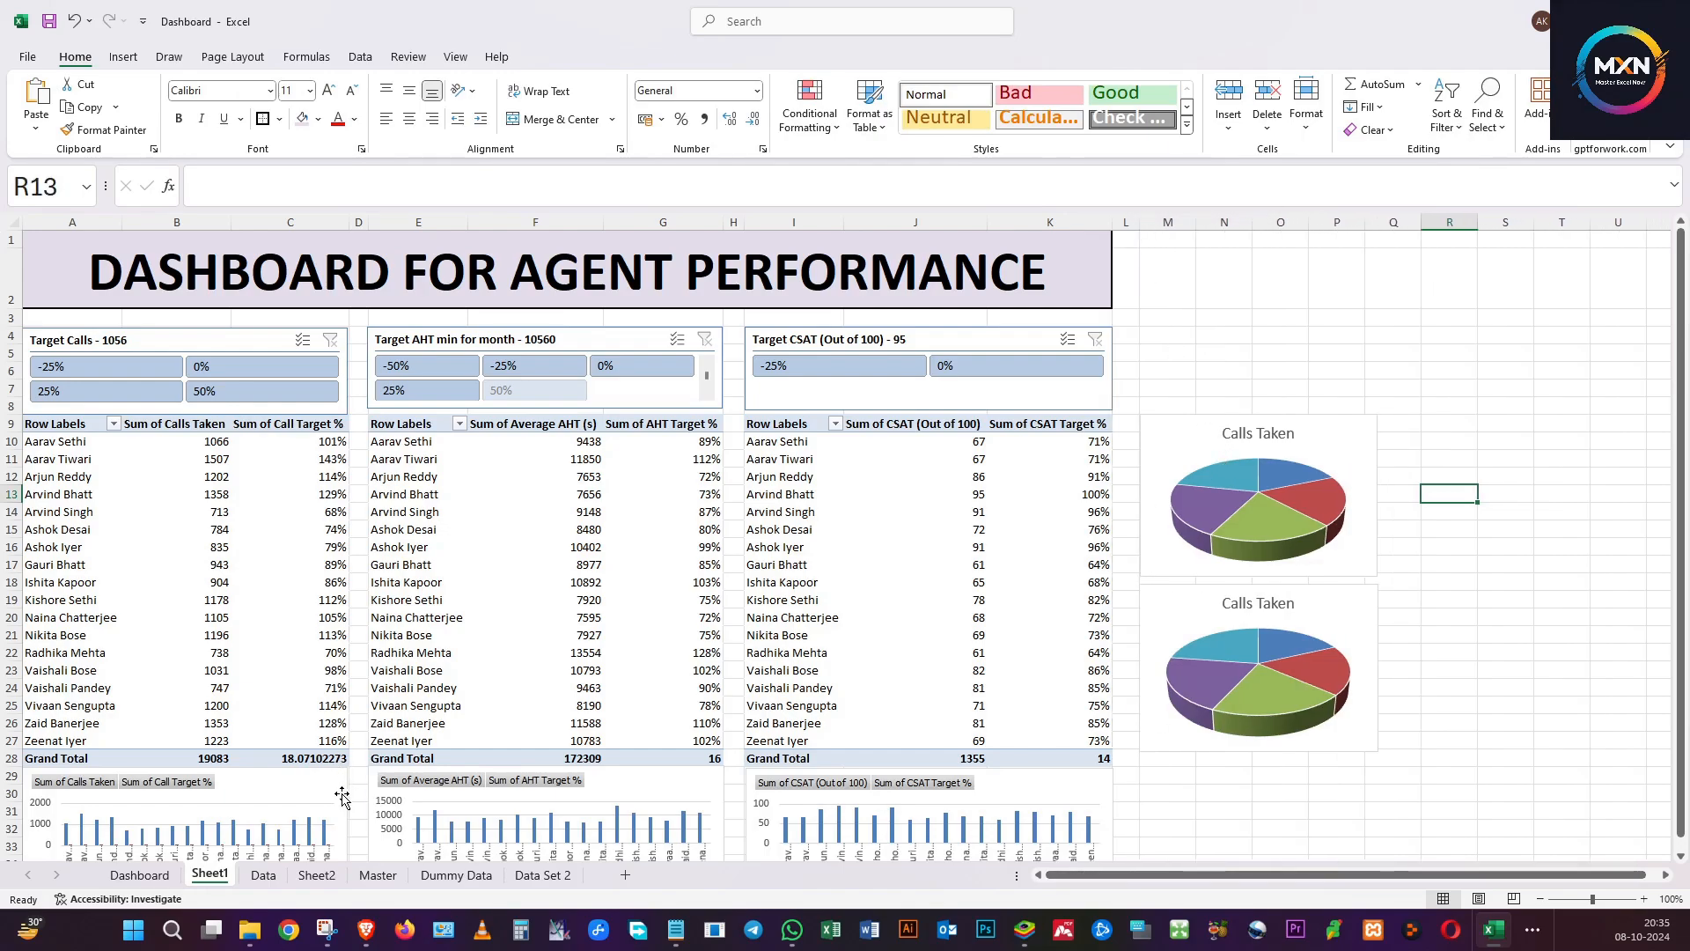
# Insert a 3-D pie chart on Sheet2 of the lowest-AHT list that starts at O1.
pyautogui.click(322, 878)
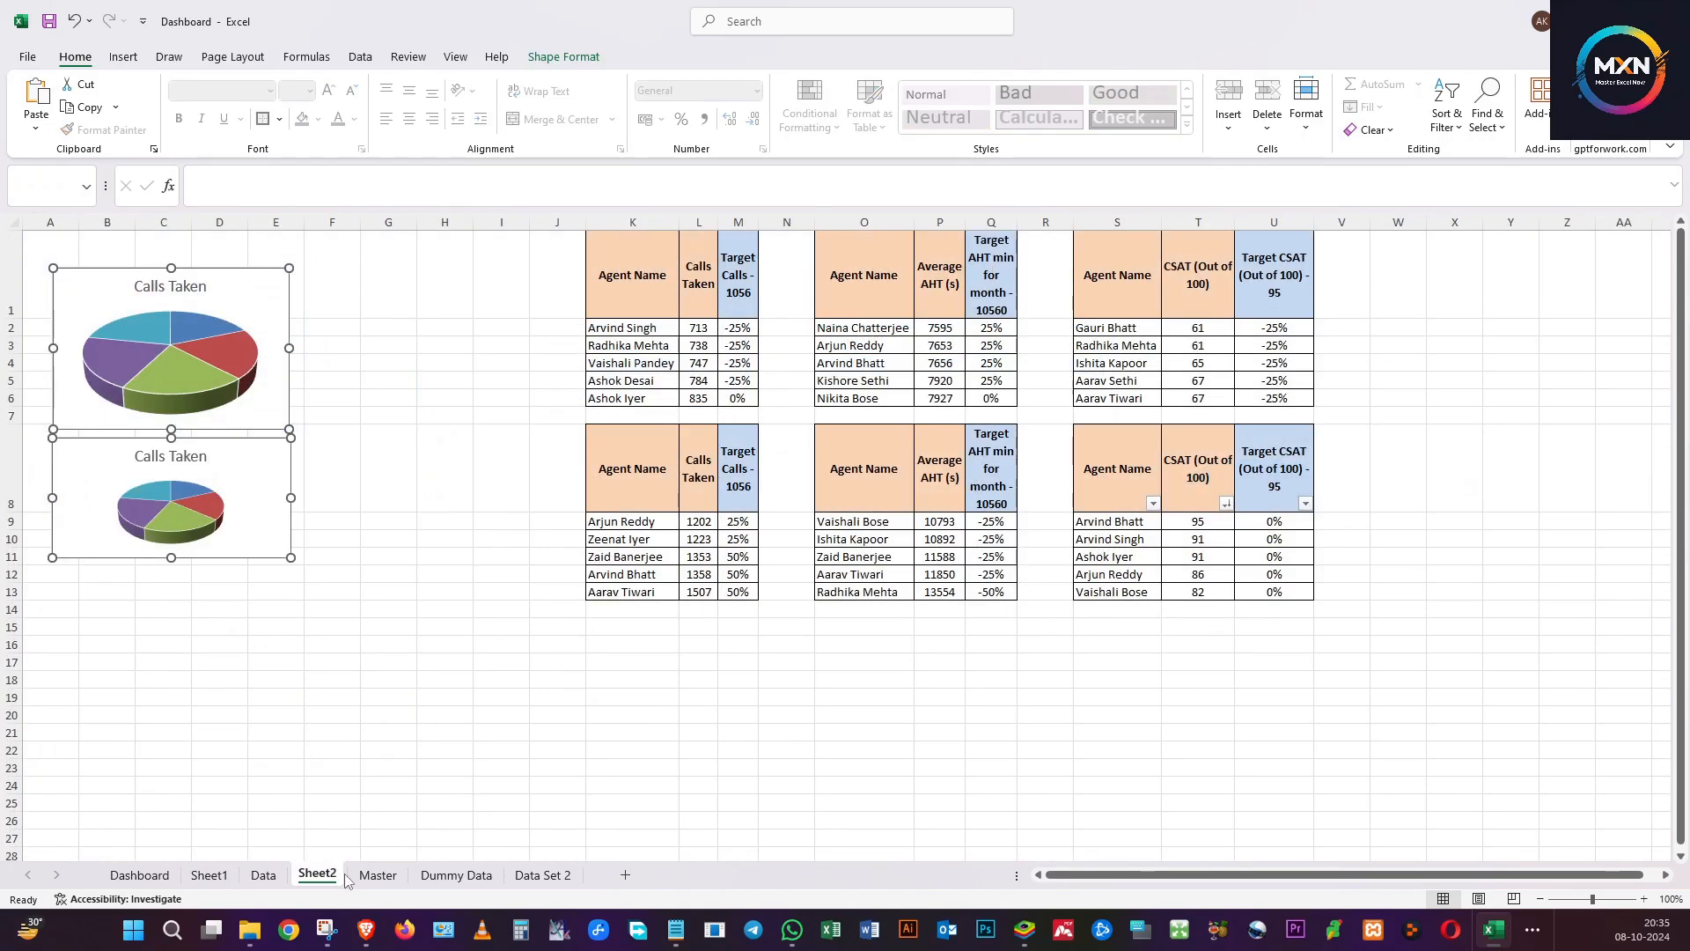
pyautogui.click(893, 274)
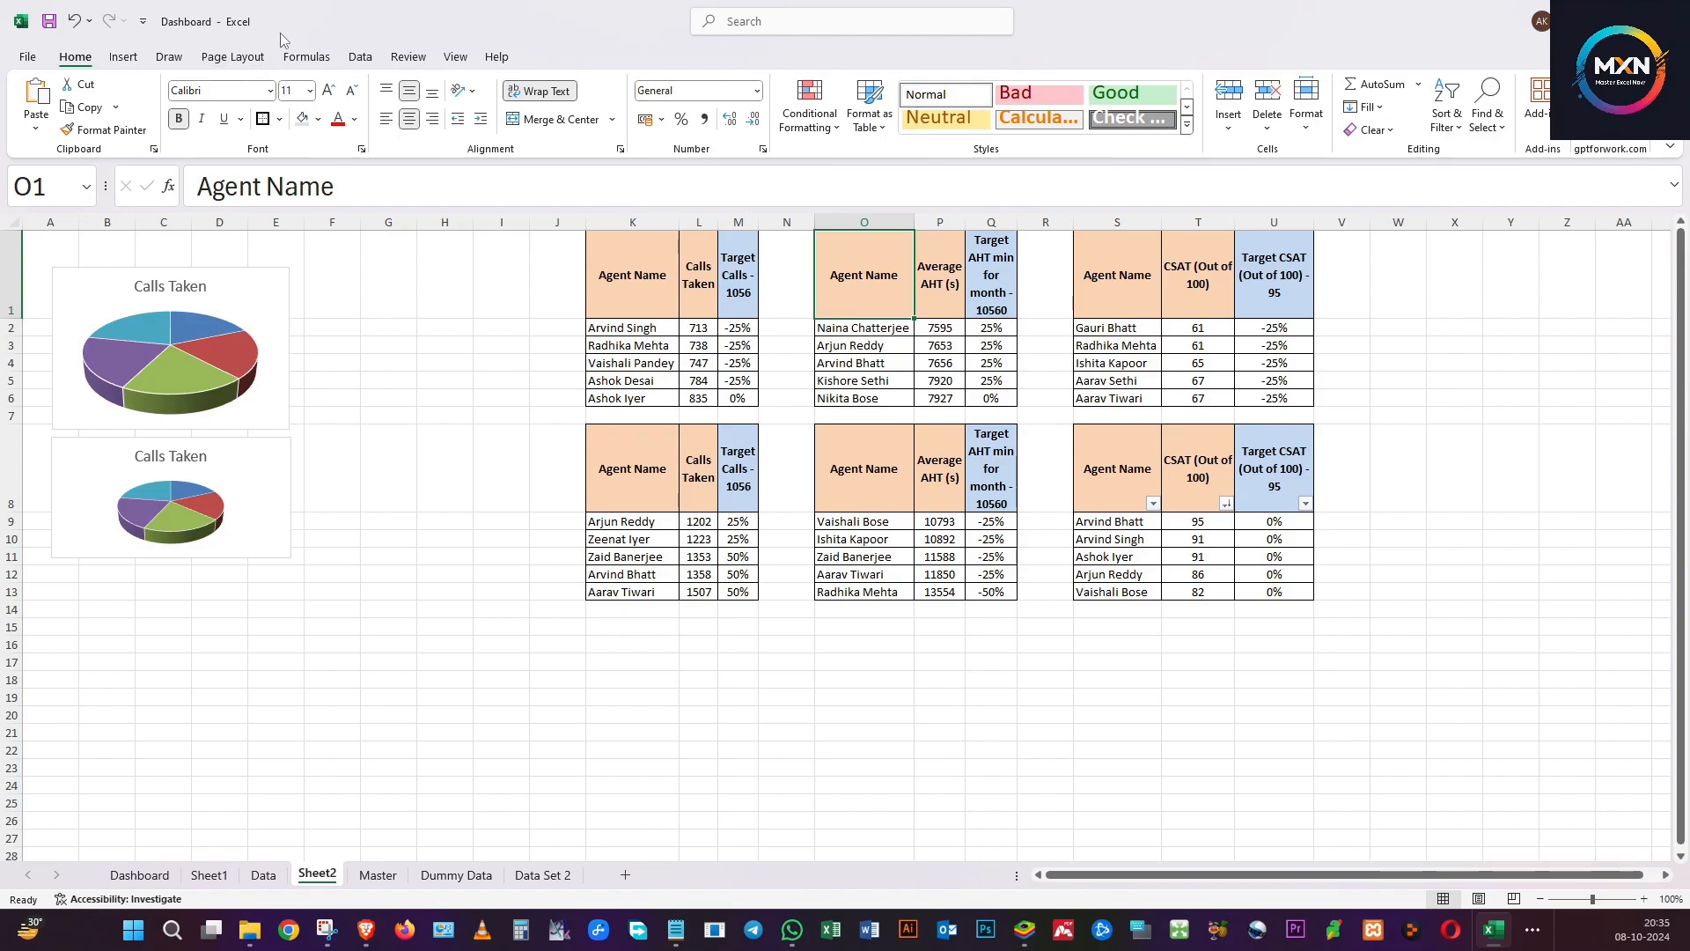
pyautogui.click(124, 56)
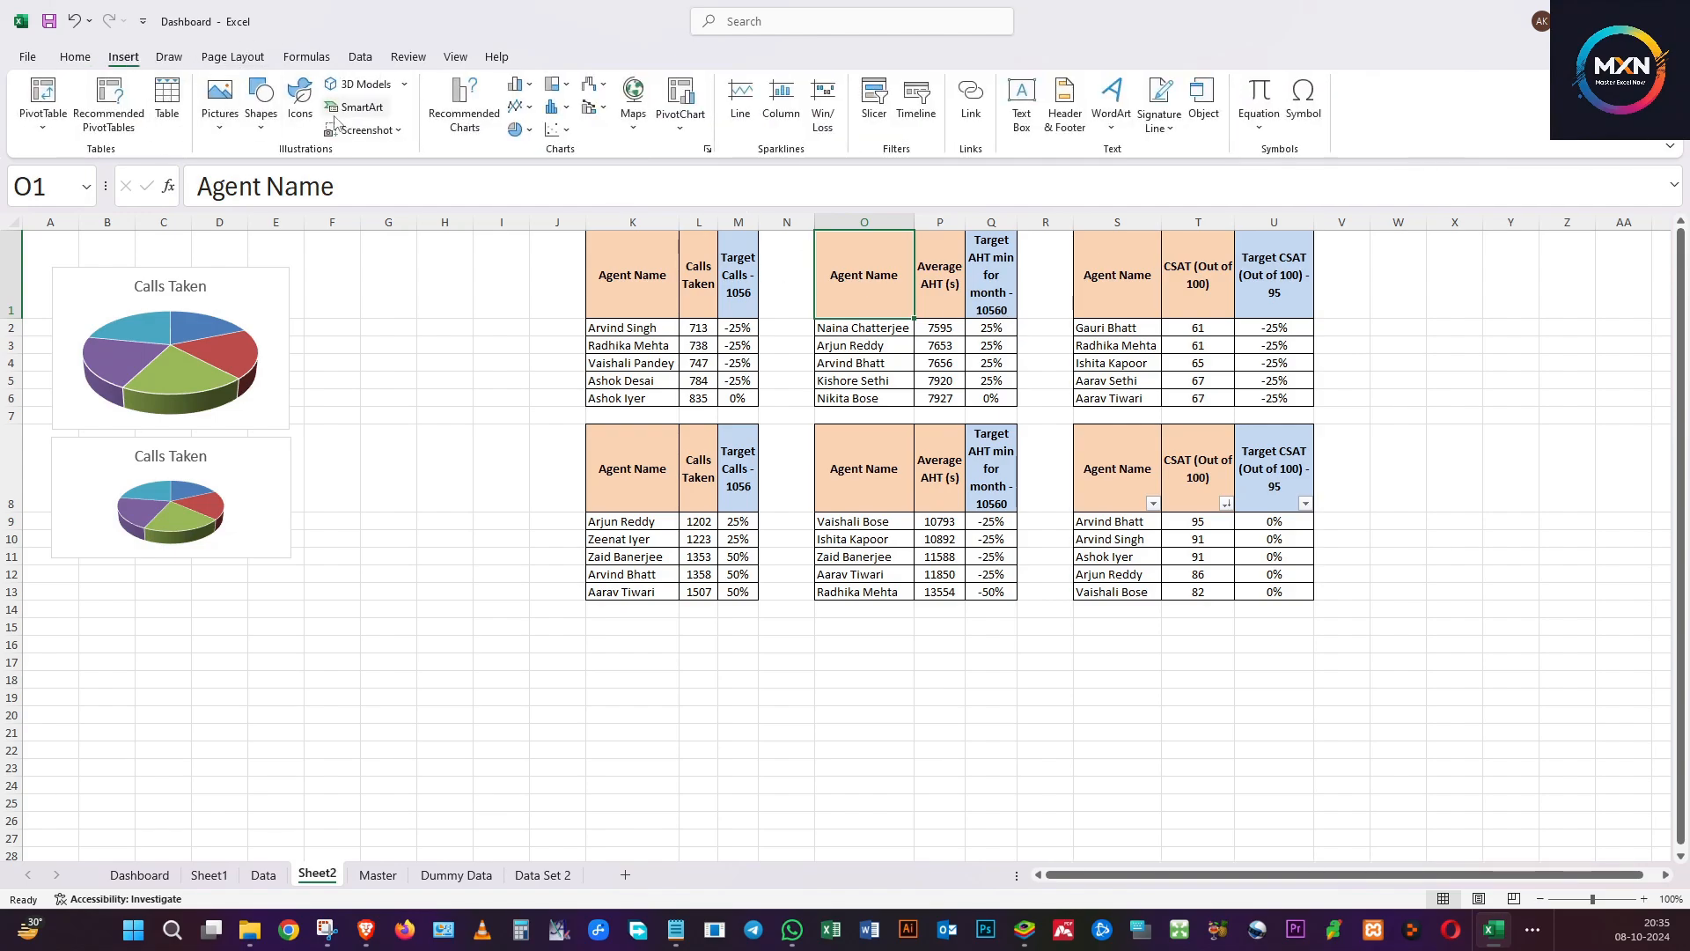
pyautogui.click(464, 106)
pyautogui.click(705, 236)
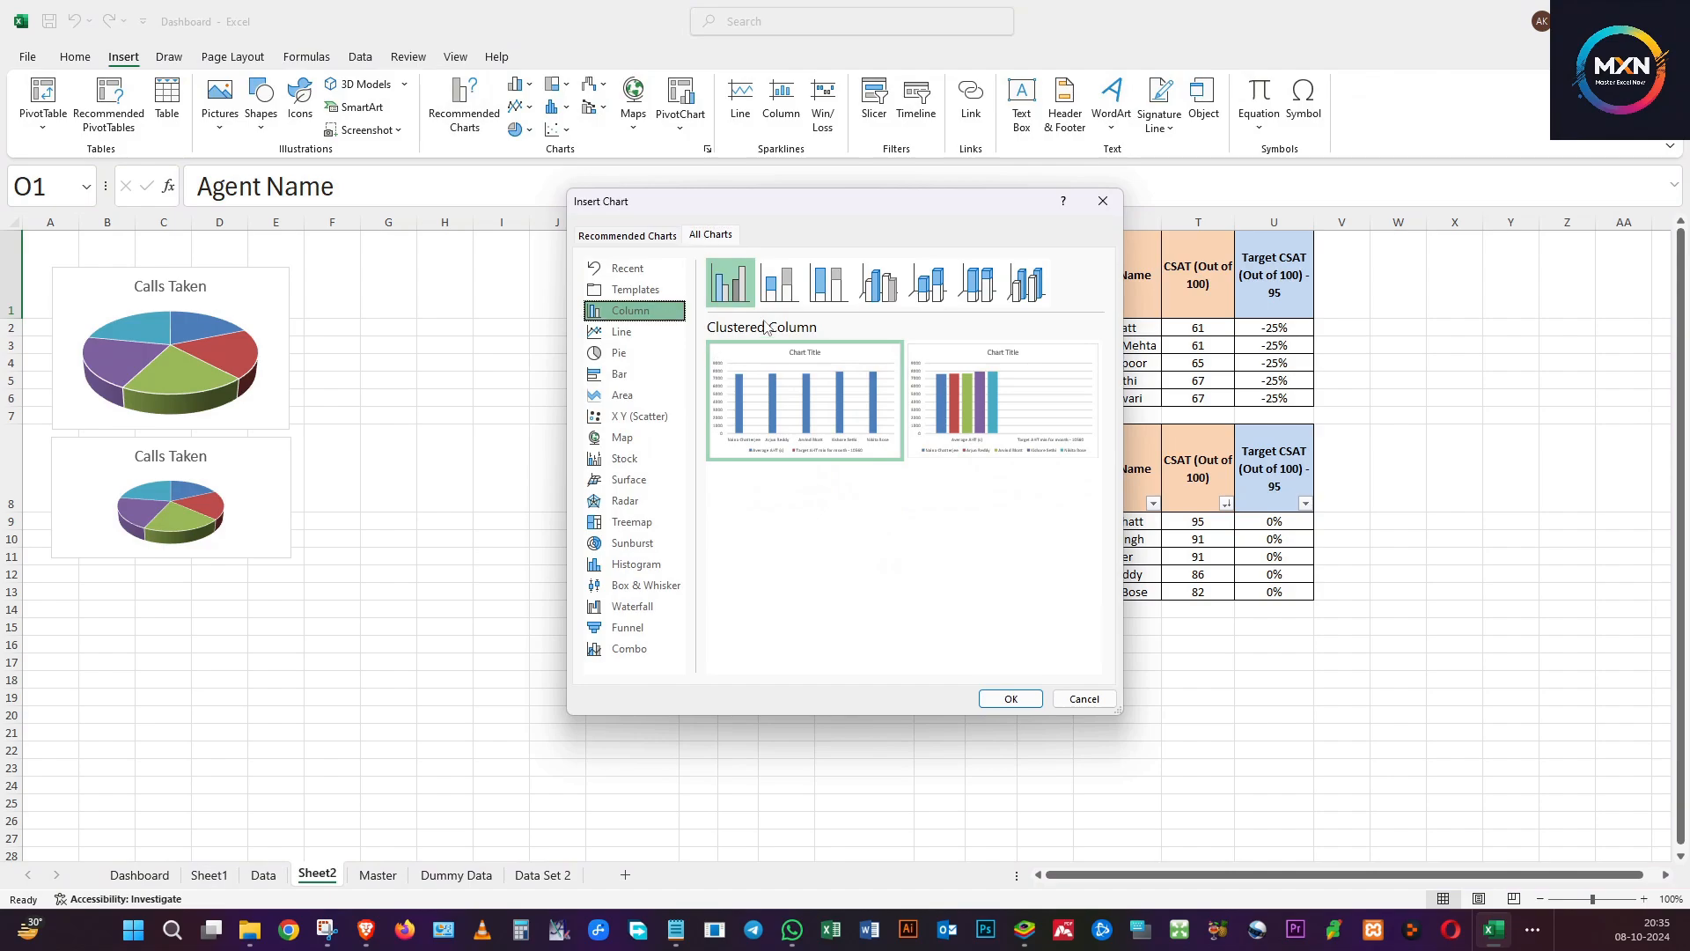
pyautogui.click(650, 361)
pyautogui.click(782, 304)
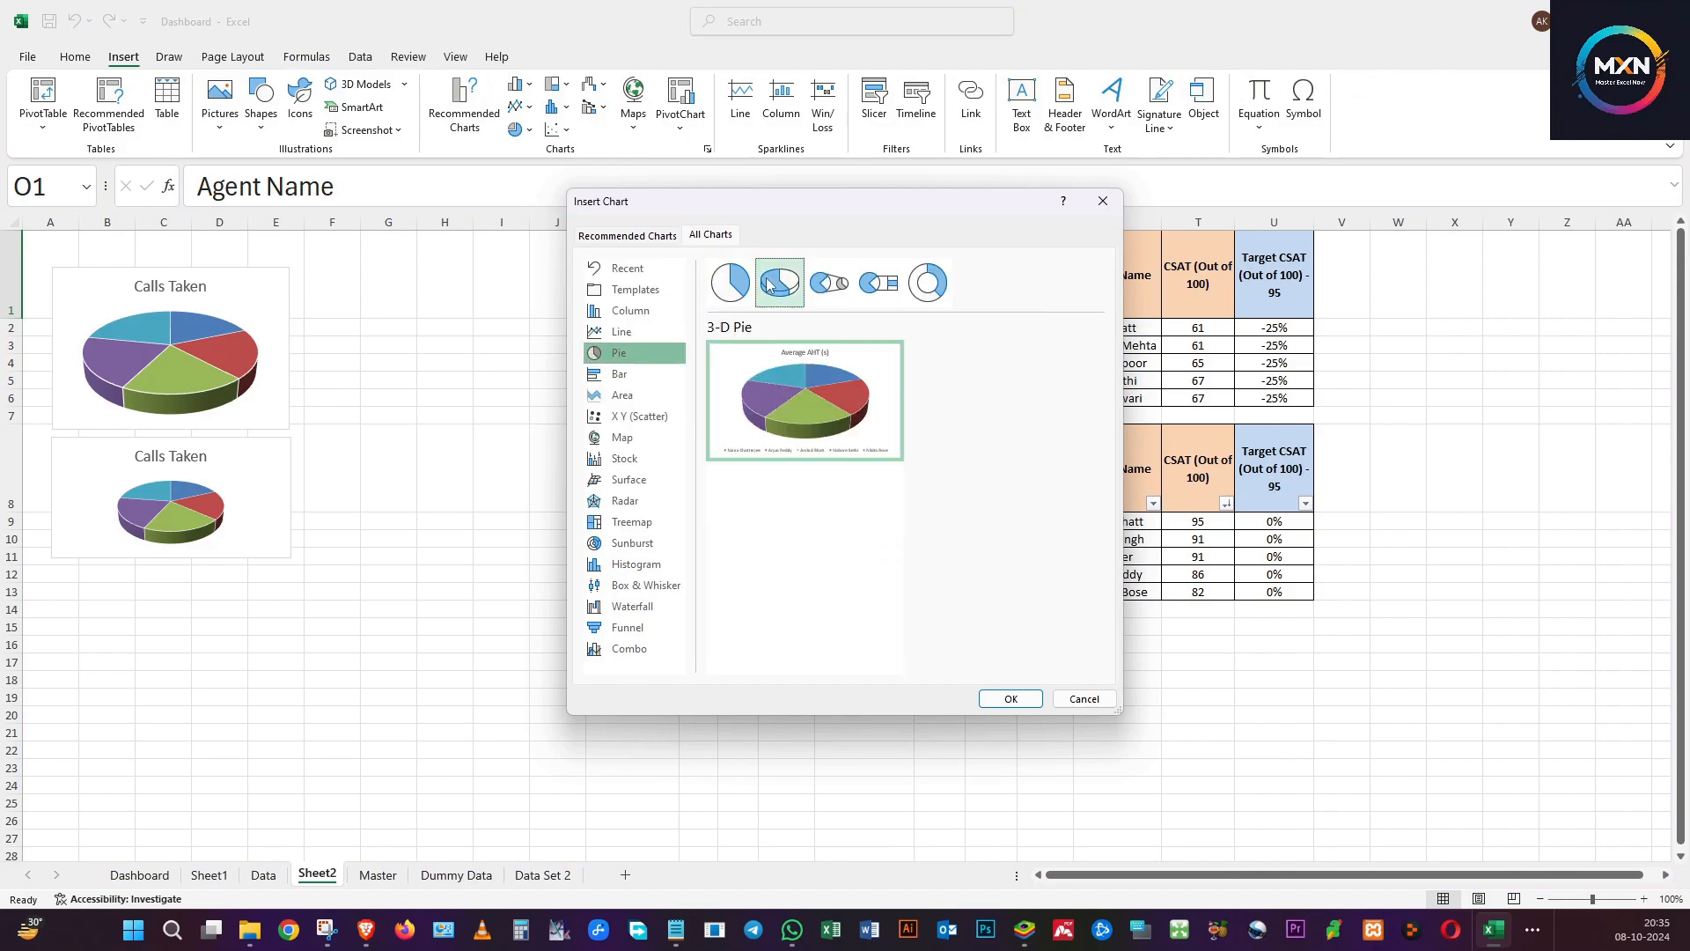
pyautogui.click(1028, 700)
# Remove the legend of the lowest-AHT pie chart and fit the chart beside the upper Calls Taken chart, over about F1:I7.
pyautogui.click(985, 656)
pyautogui.press('Delete')
pyautogui.moveTo(687, 451); pyautogui.dragTo(342, 290)
# Insert a 3-D pie chart of the highest-AHT list that starts at O8.
pyautogui.click(850, 448)
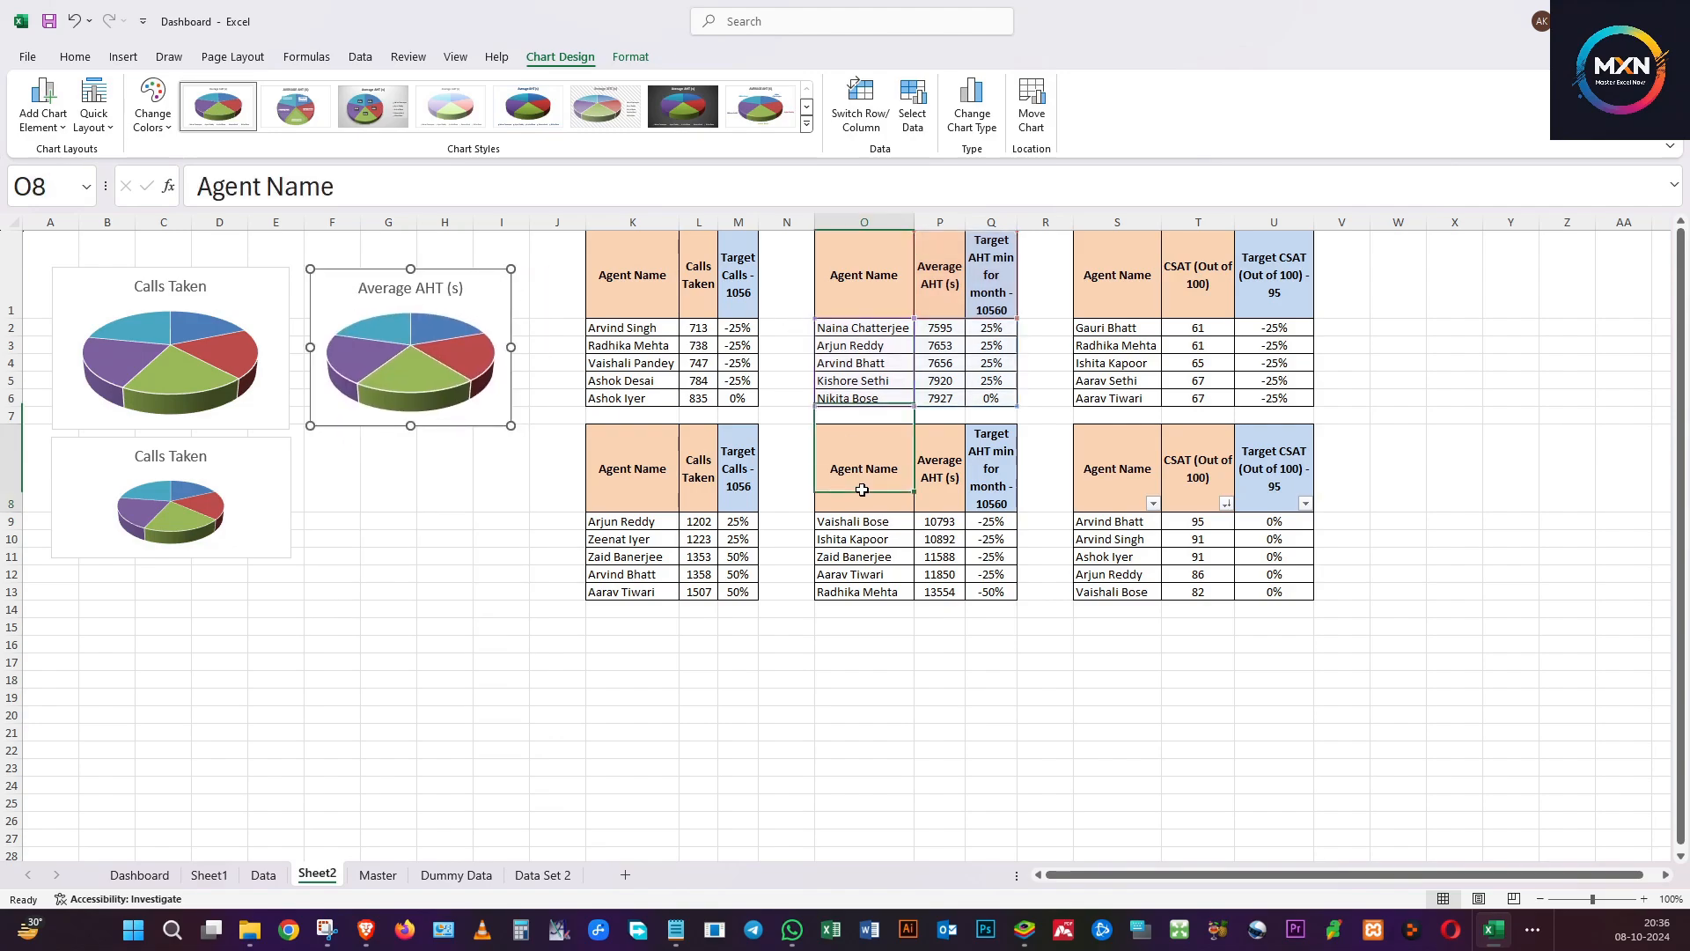
pyautogui.click(124, 56)
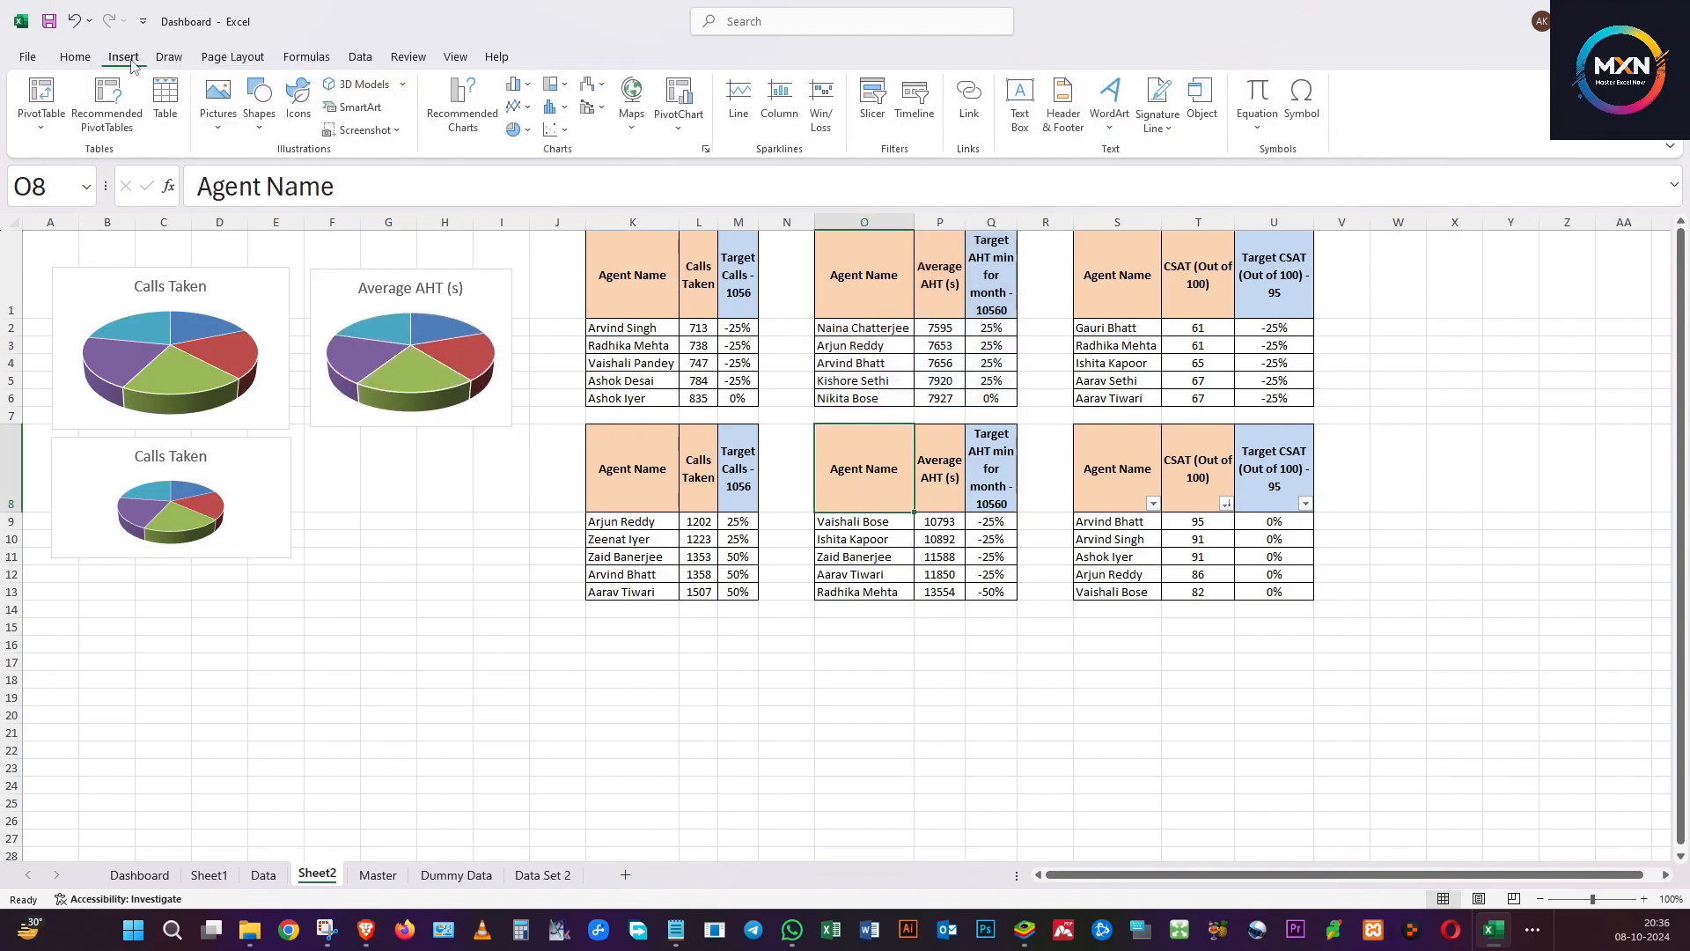
pyautogui.click(459, 107)
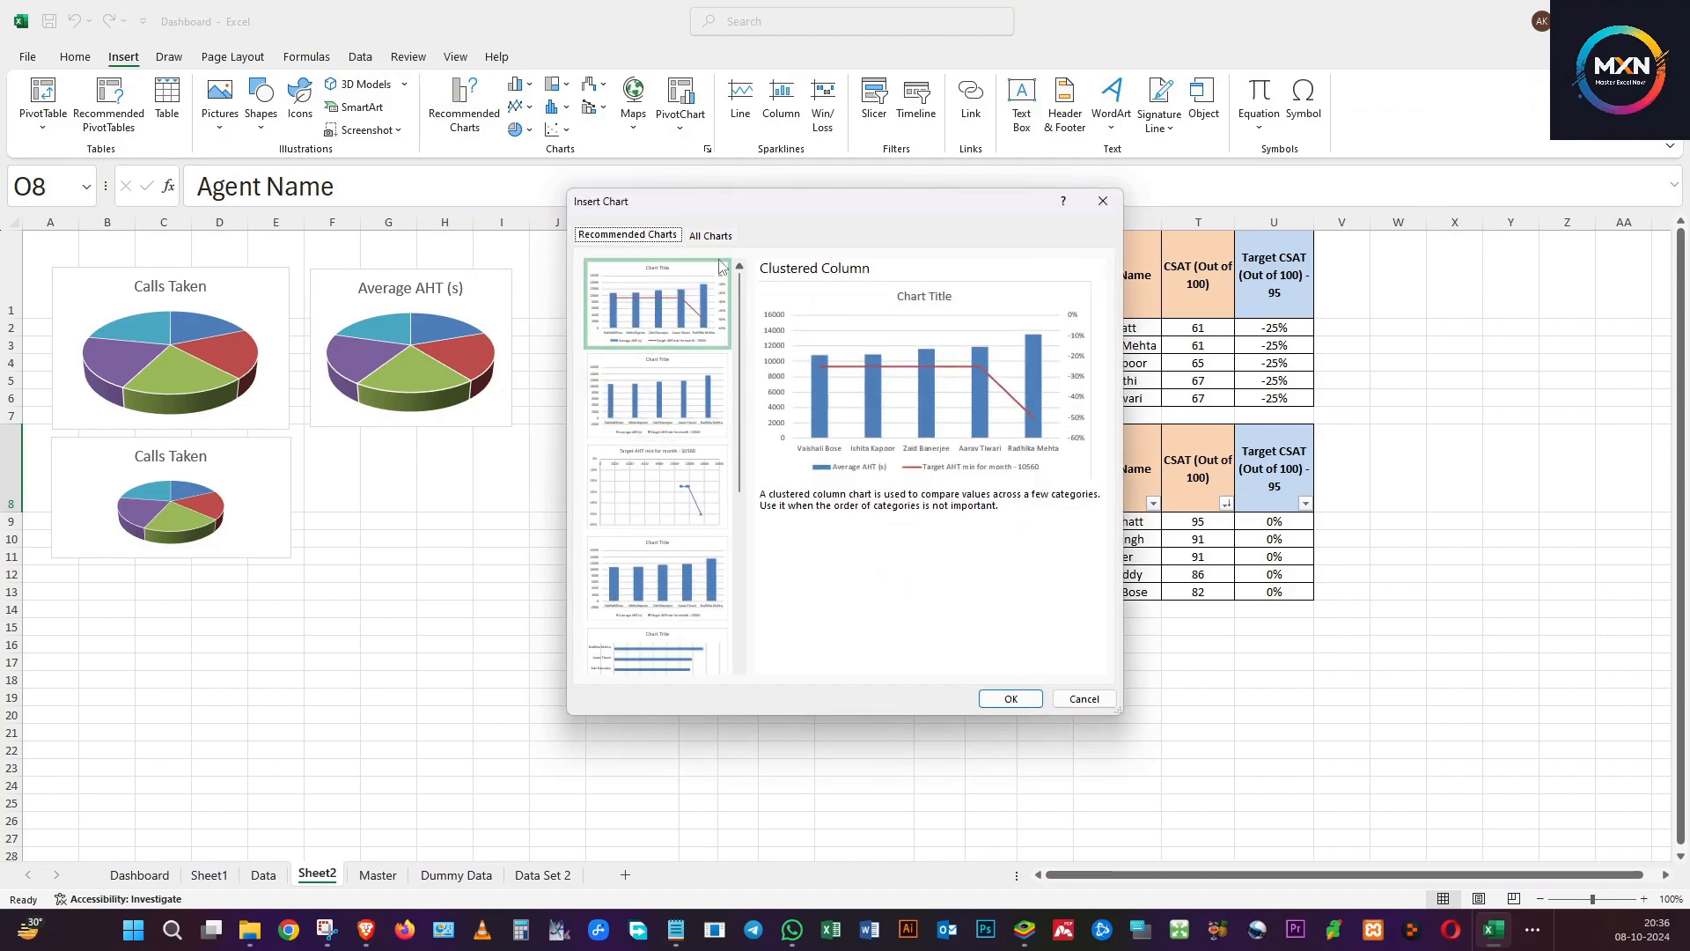
pyautogui.click(711, 235)
pyautogui.click(649, 356)
pyautogui.click(779, 282)
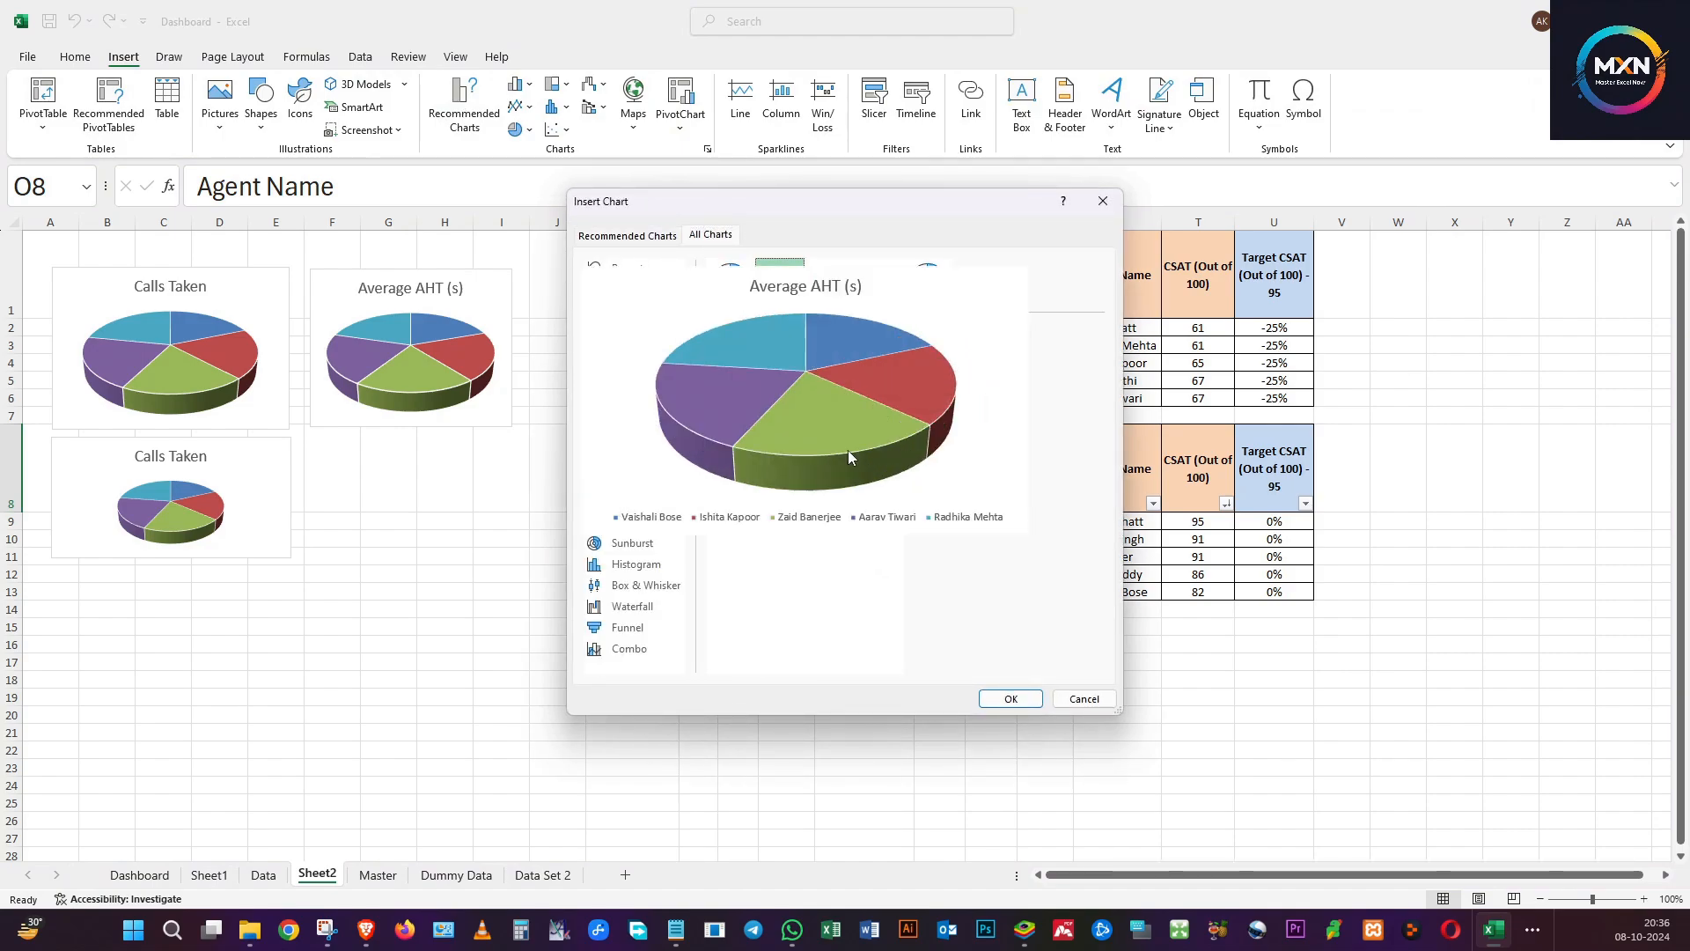
pyautogui.click(1009, 697)
# Remove the legend of the highest-AHT pie chart and fit the chart beneath the lowest-AHT chart, over about F8:I12.
pyautogui.click(795, 656)
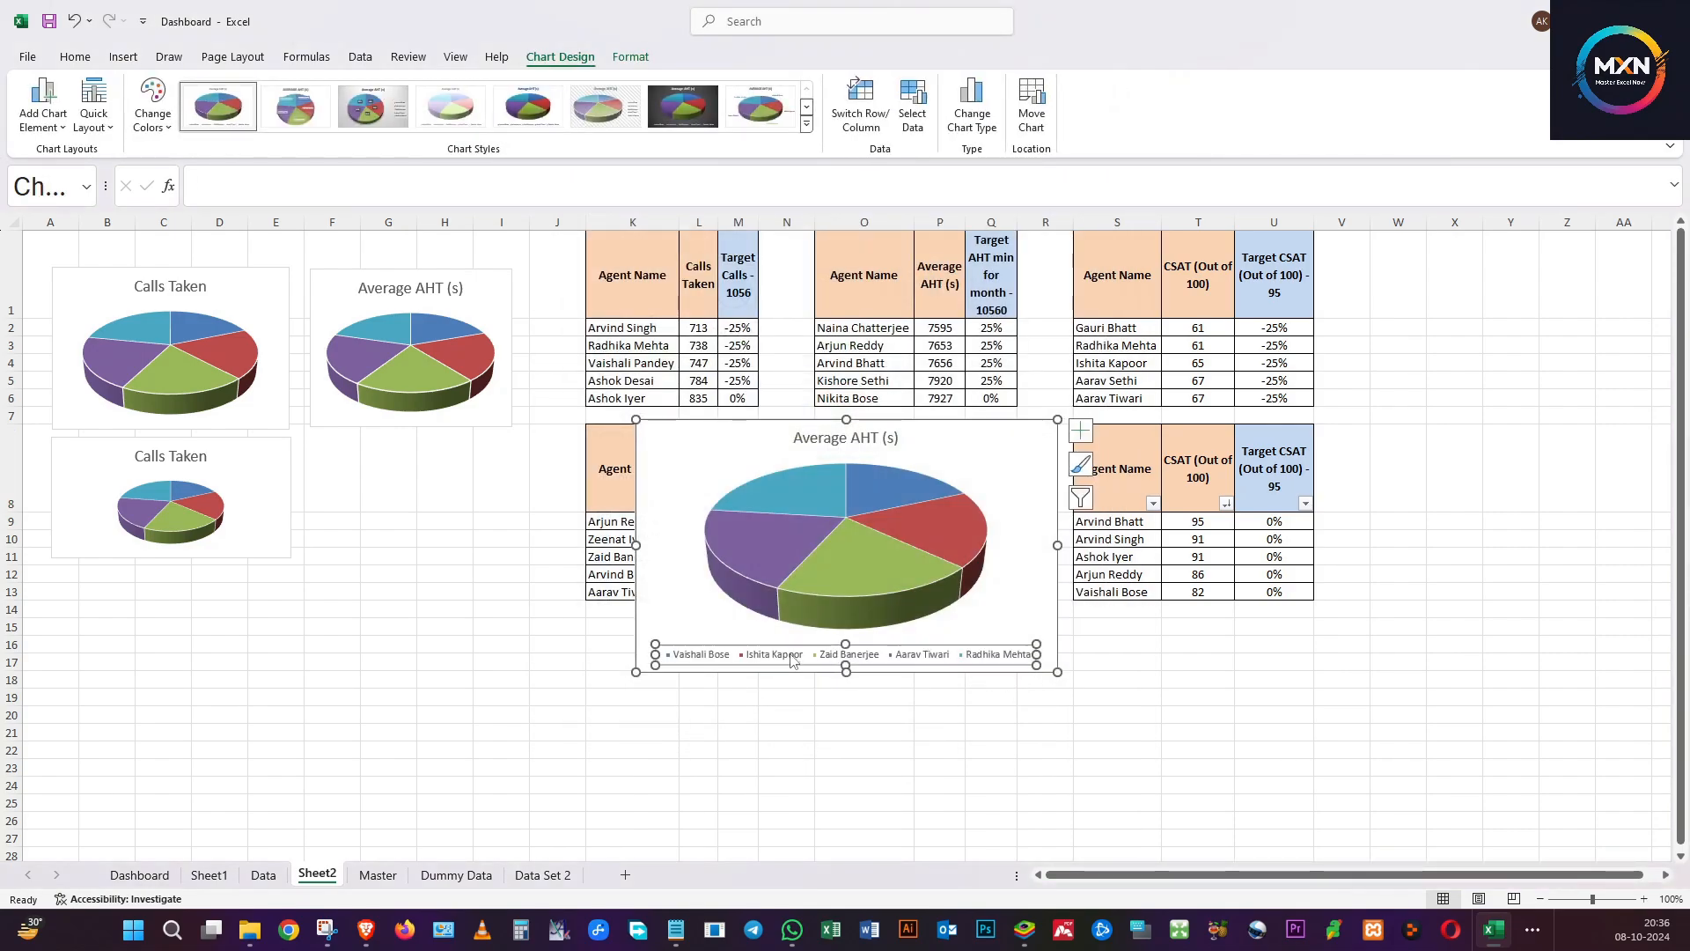
pyautogui.press('Delete')
pyautogui.moveTo(686, 462); pyautogui.dragTo(361, 475)
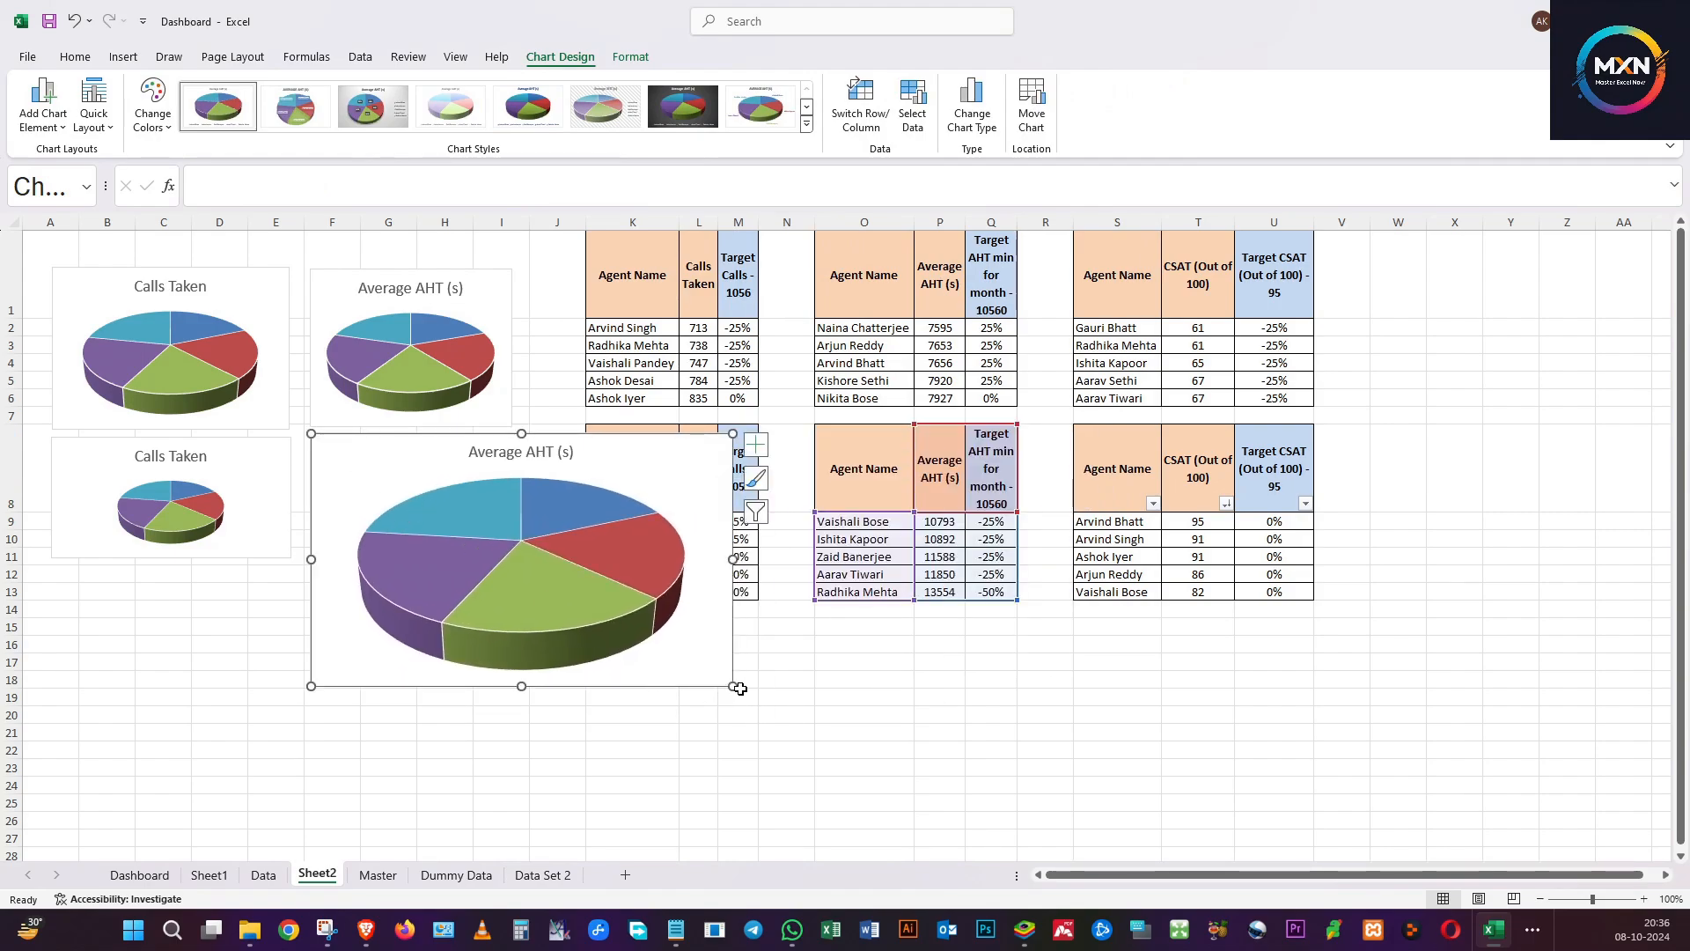
pyautogui.moveTo(733, 686); pyautogui.dragTo(511, 573)
# Copy both Average AHT pie charts from Sheet2 and paste them onto Sheet1 to the right of the Calls Taken charts, around column R.
pyautogui.click(500, 420)
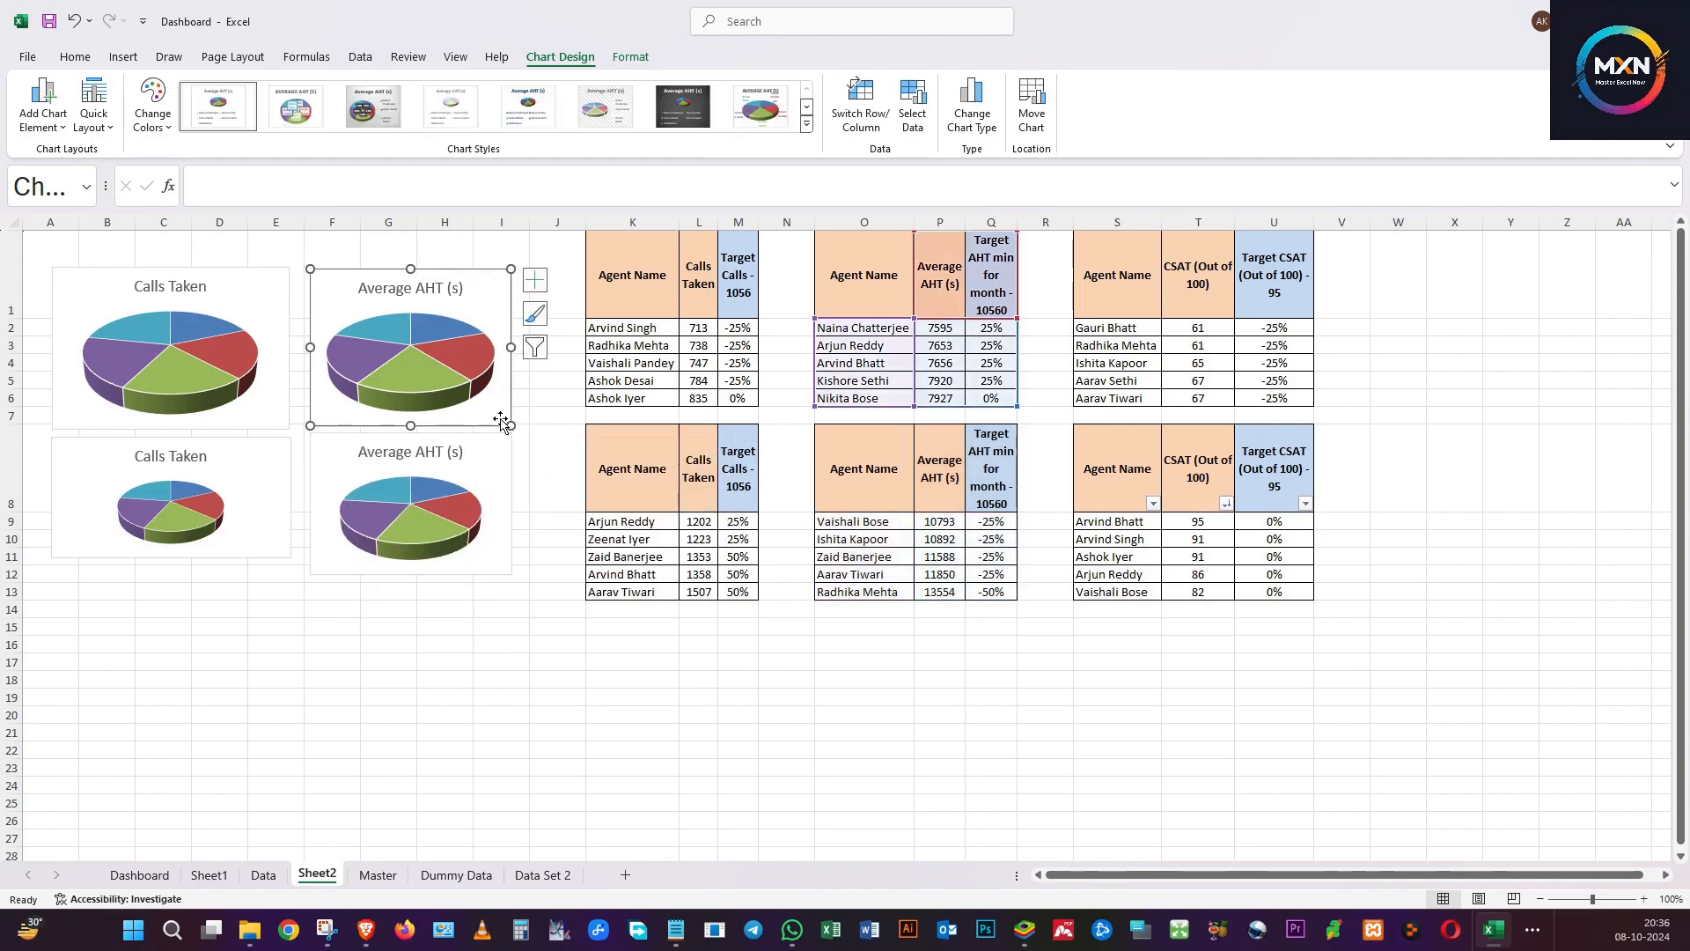
pyautogui.keyDown('ctrl'); pyautogui.click(496, 466); pyautogui.keyUp('ctrl')
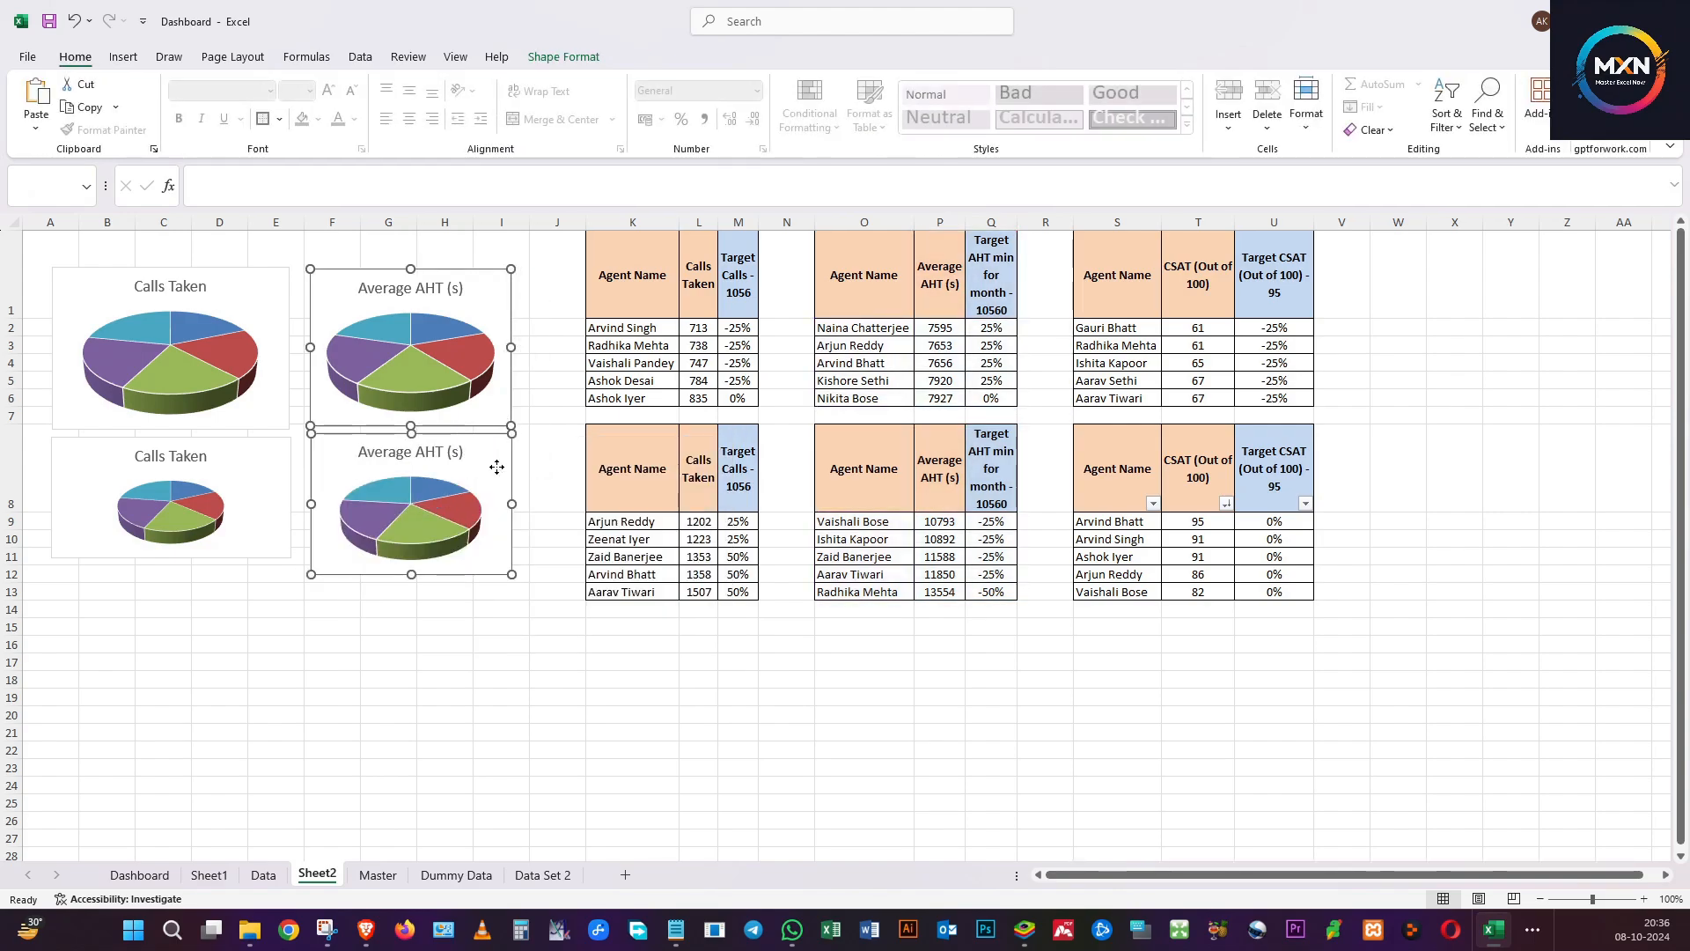
pyautogui.click(208, 874)
pyautogui.click(1444, 424)
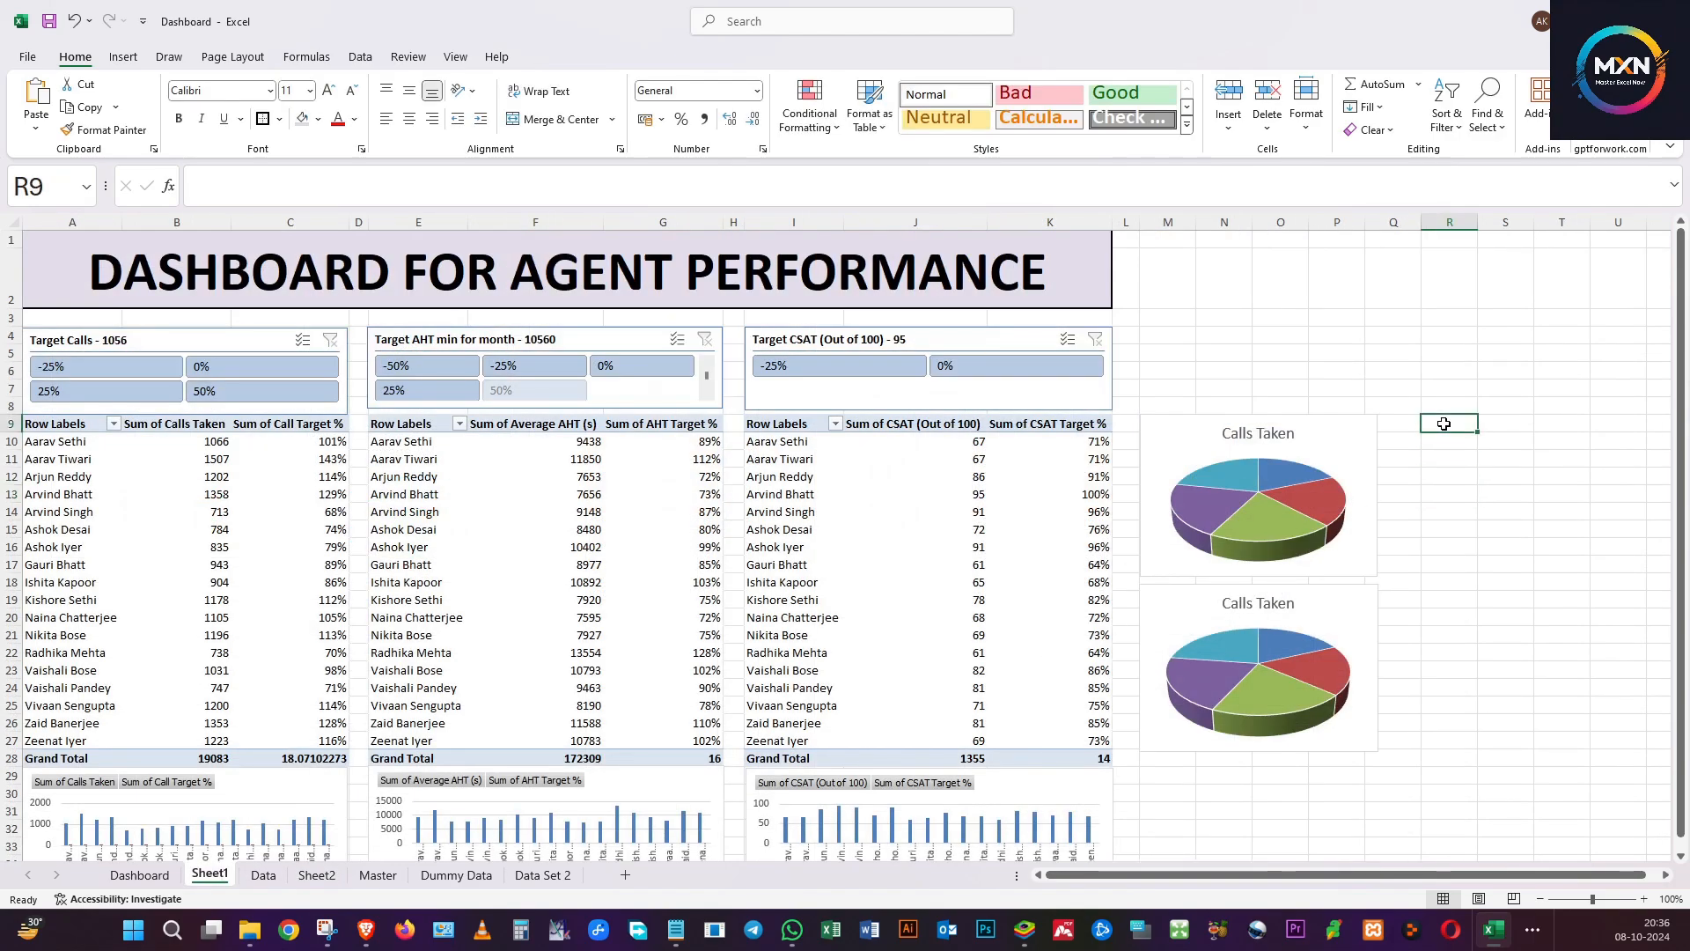
pyautogui.hotkey('ctrl', 'v')
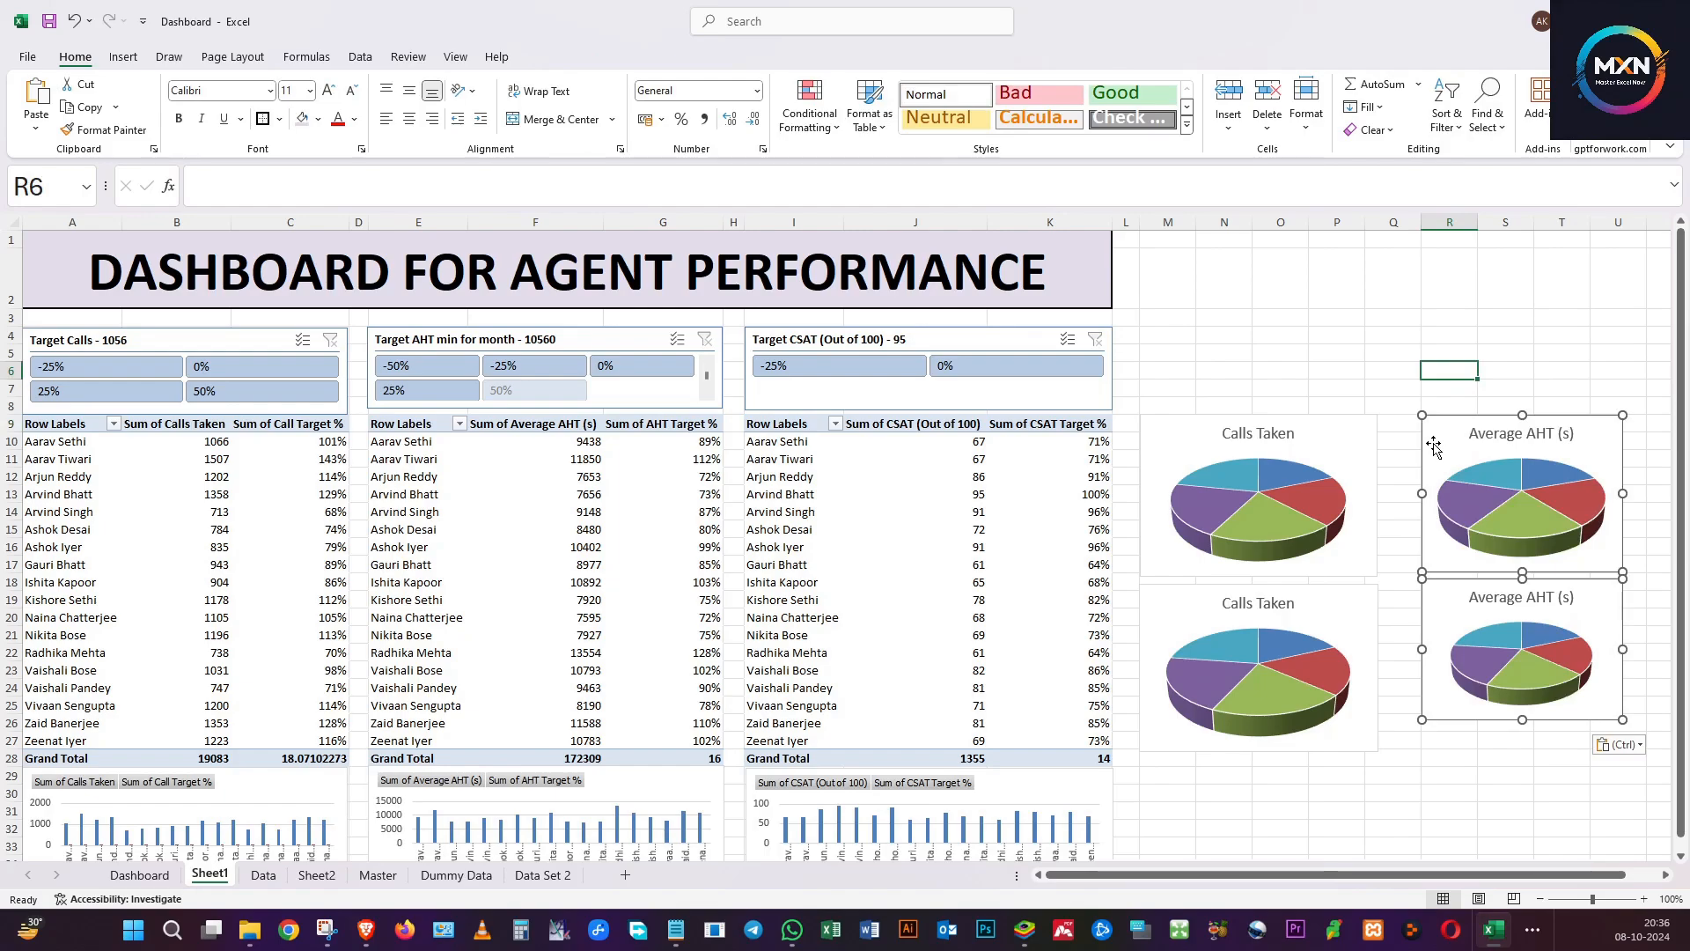
pyautogui.click(1452, 447)
pyautogui.click(1468, 433)
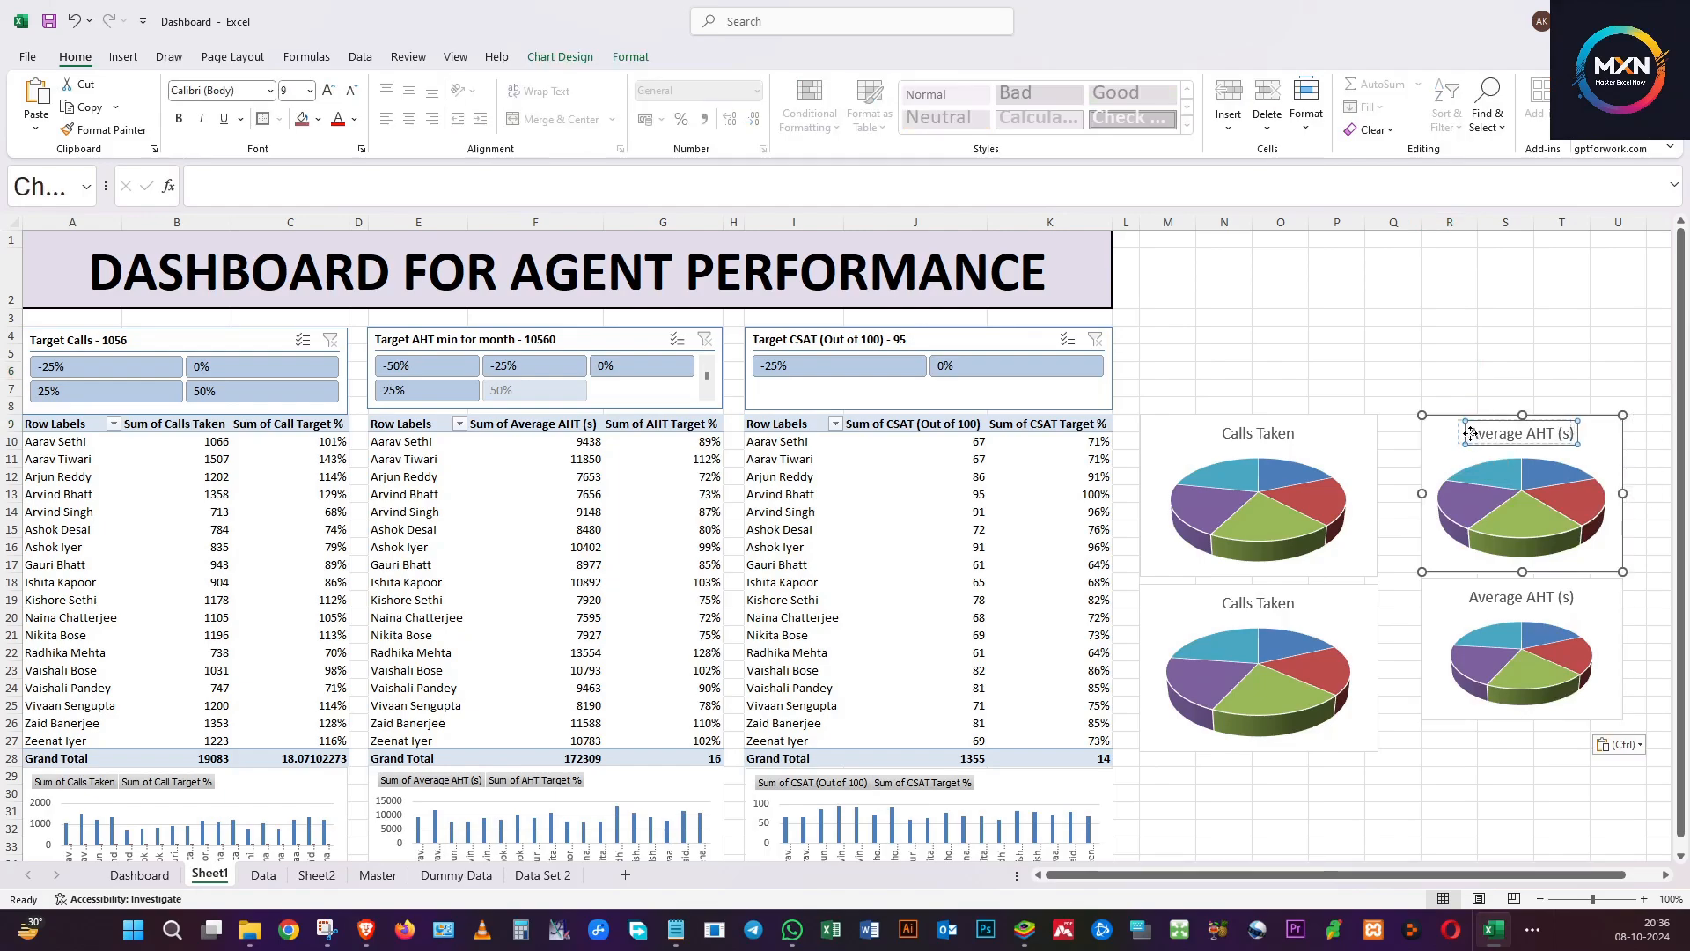
pyautogui.hotkey('ctrl', 'z')
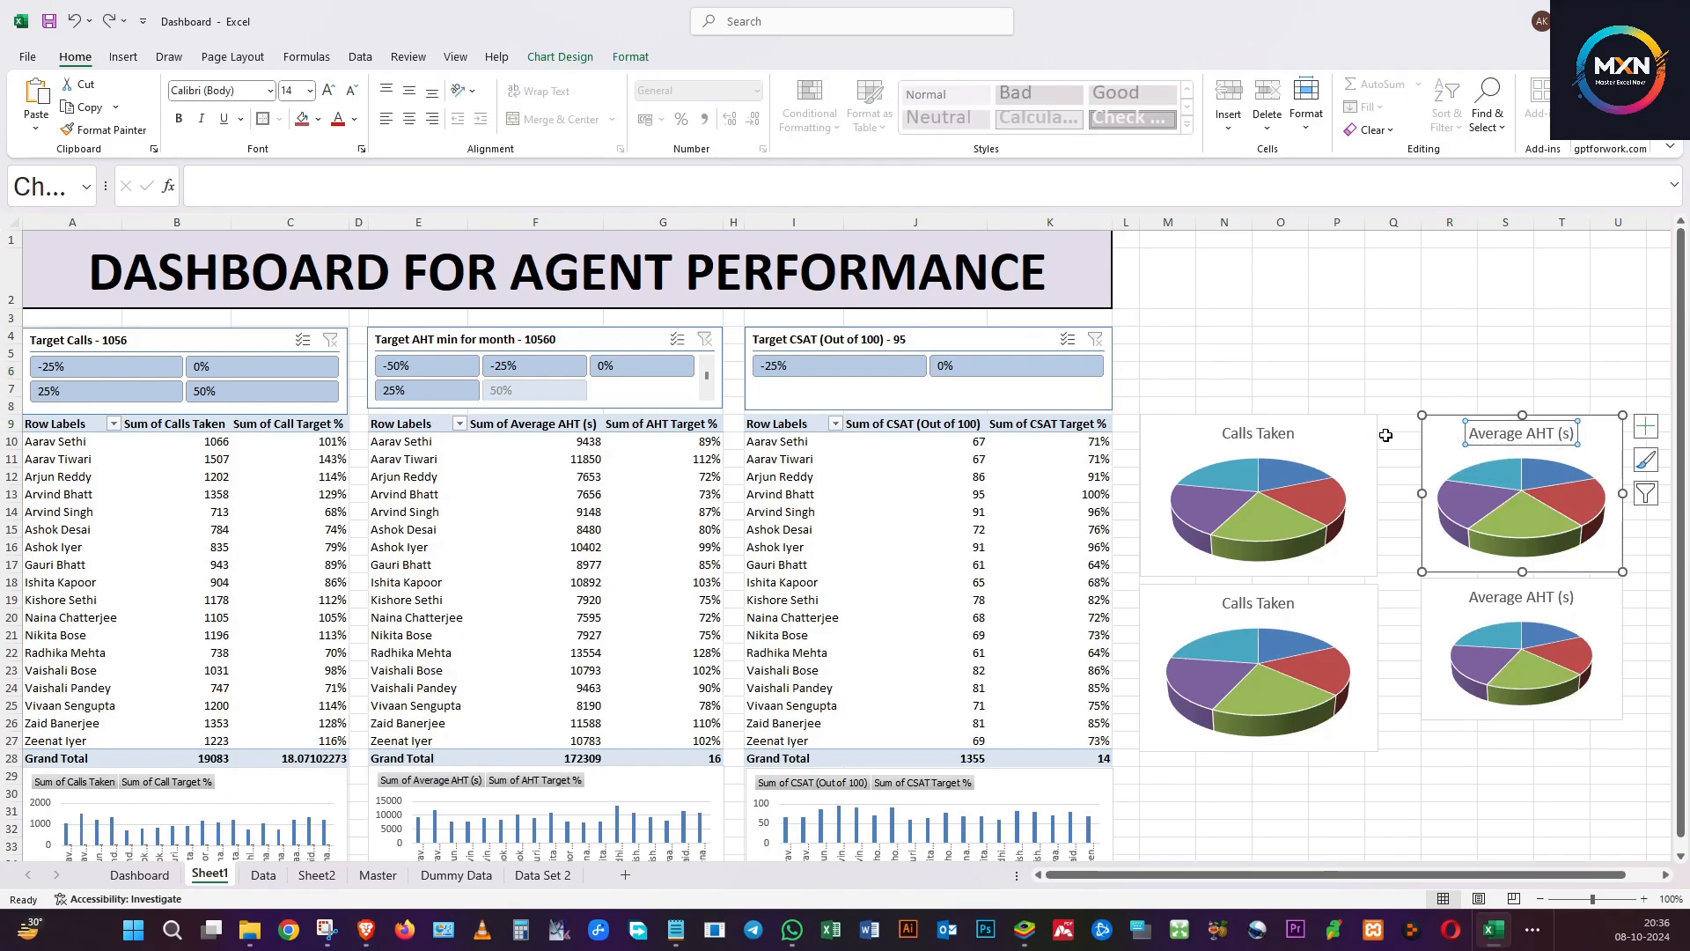
# Align the two Average AHT charts beside the Calls Taken charts from column Q, and heighten the lower one to about row 27.
pyautogui.moveTo(1466, 432); pyautogui.dragTo(1416, 429)
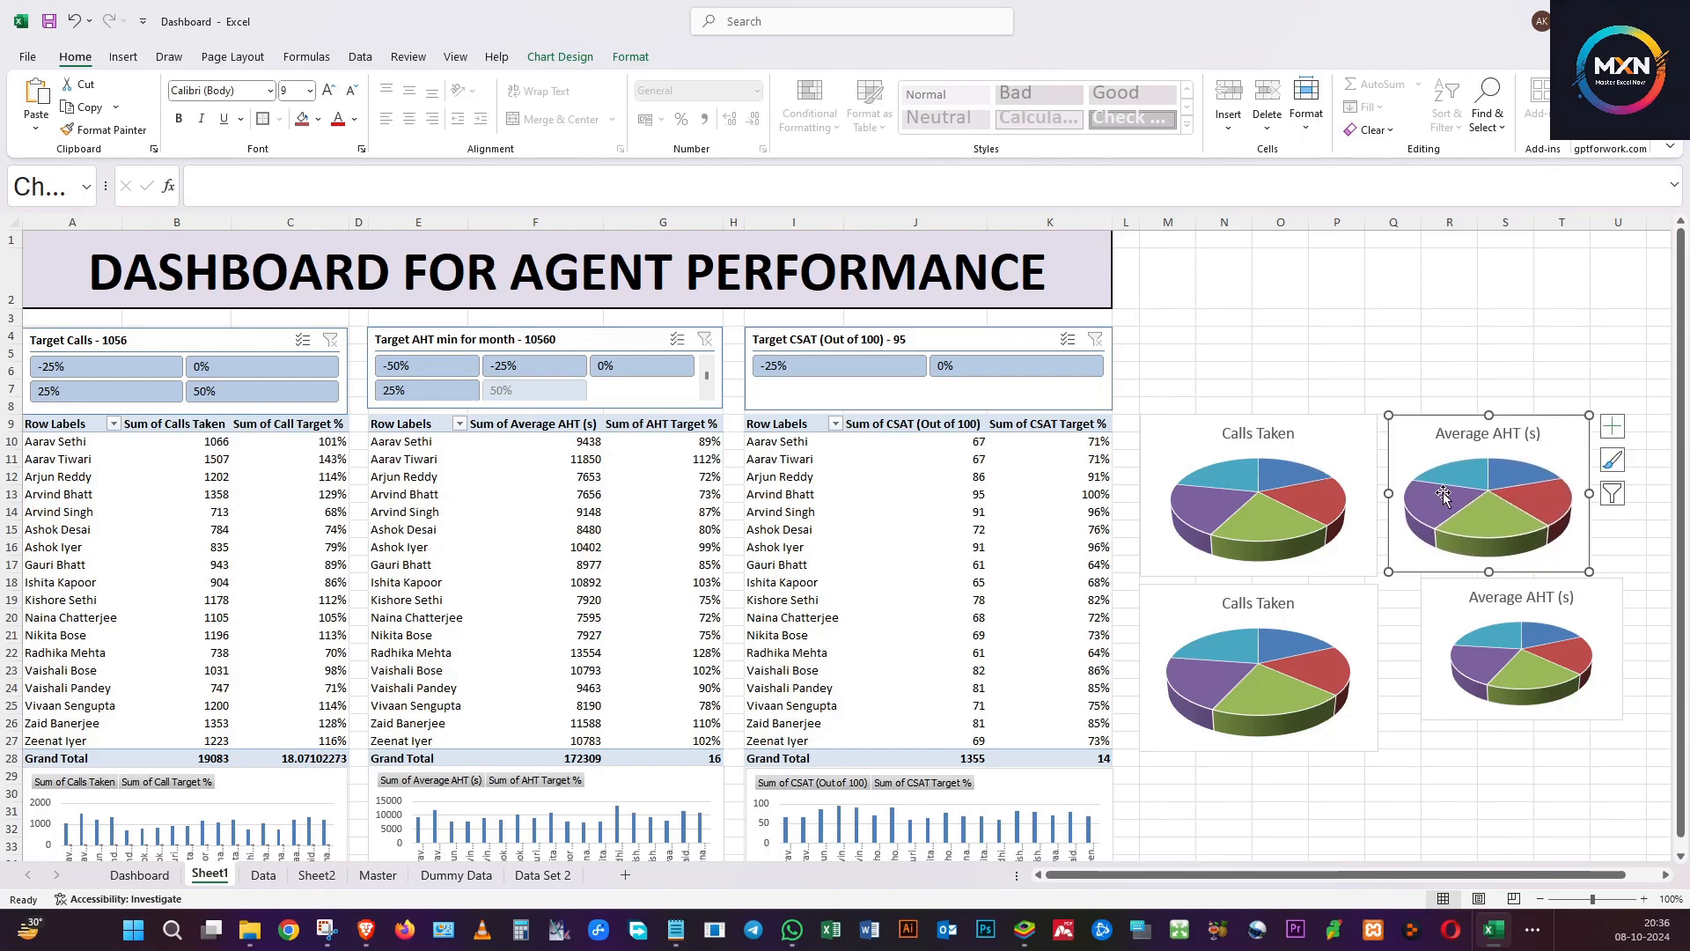
pyautogui.moveTo(1448, 605); pyautogui.dragTo(1418, 612)
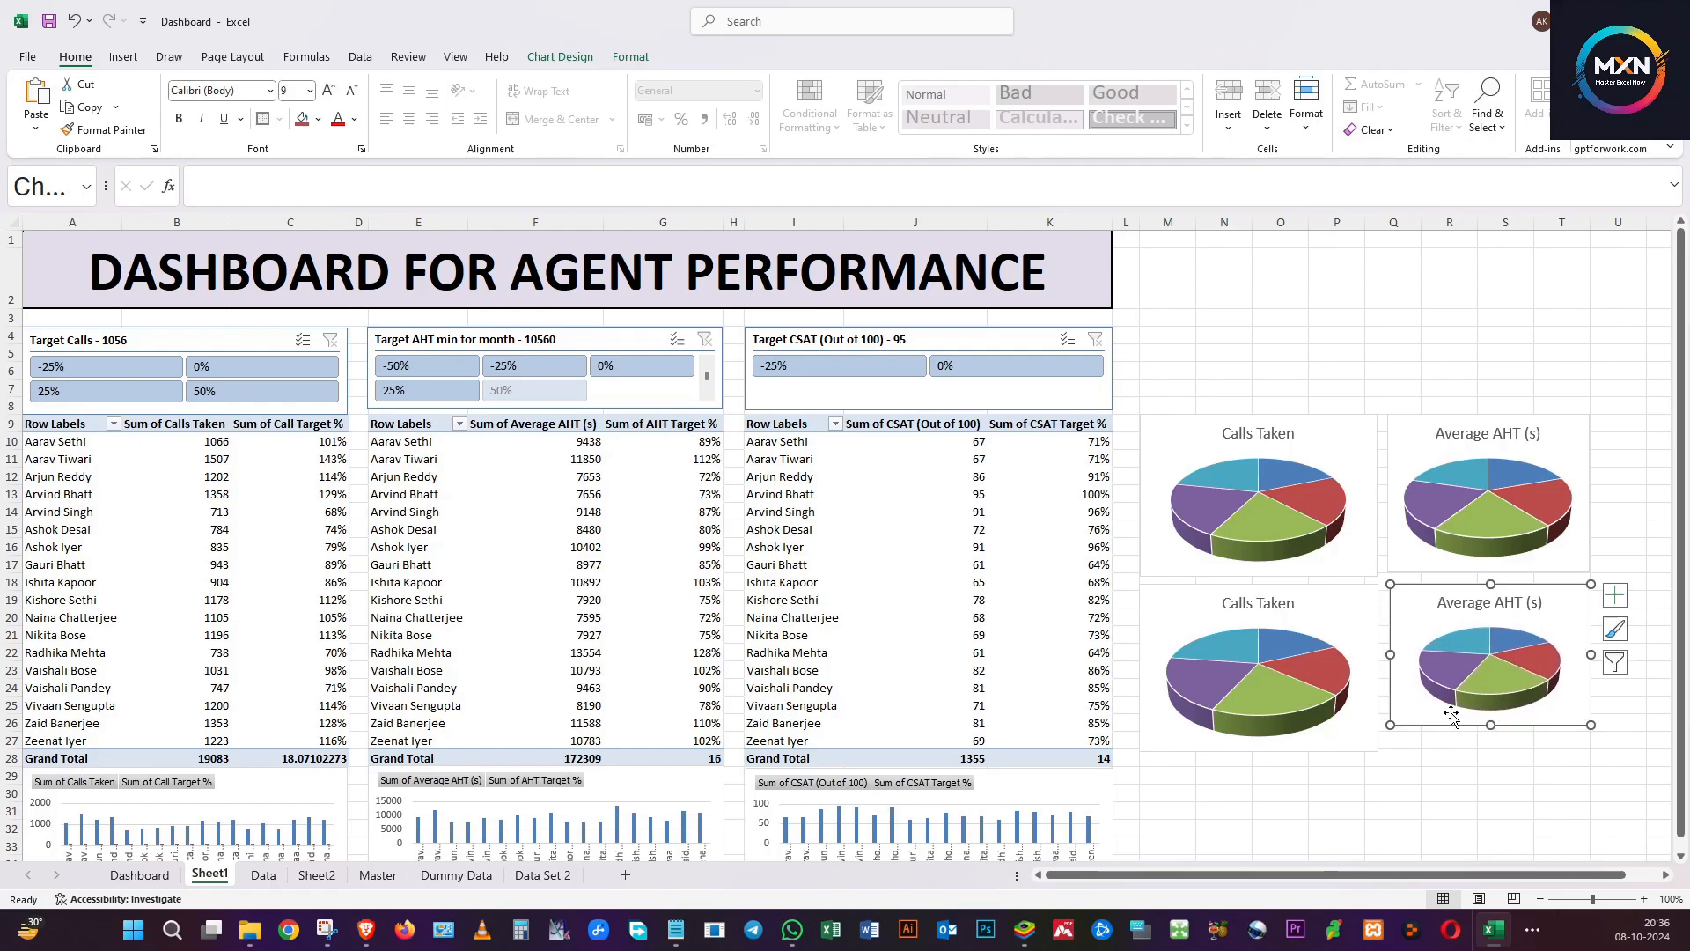
pyautogui.moveTo(1493, 724); pyautogui.dragTo(1491, 749)
pyautogui.click(1469, 499)
pyautogui.click(1468, 499)
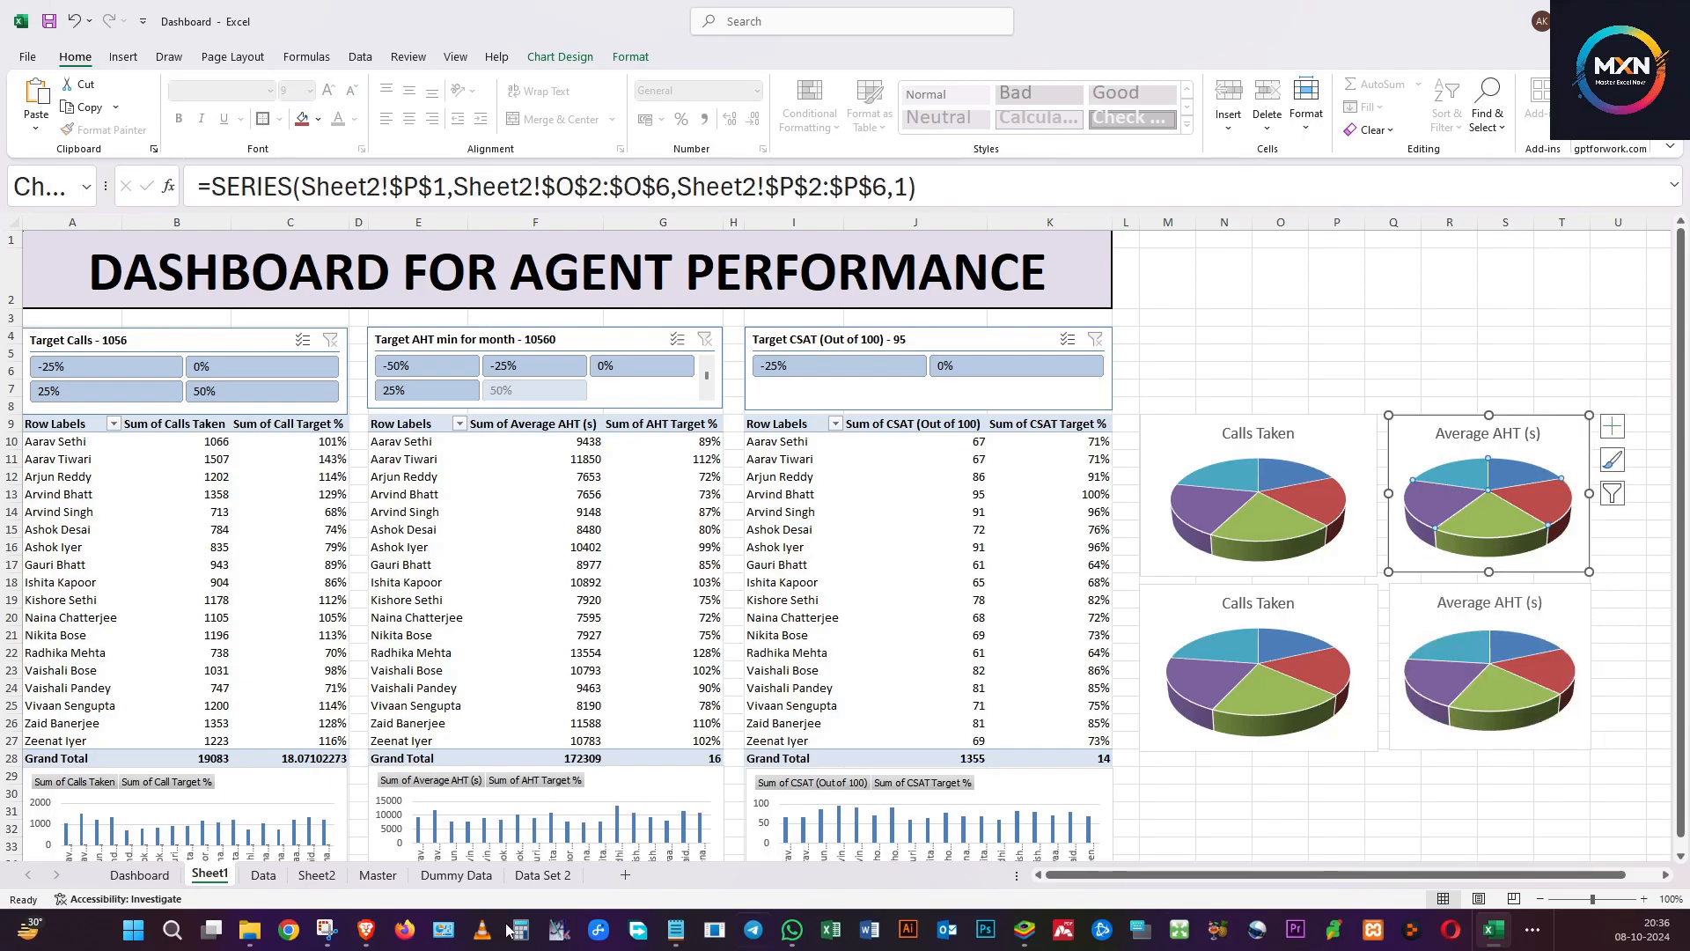
# Insert a 3-D pie chart on Sheet2 of the lowest-CSAT list that starts at S1.
pyautogui.click(319, 875)
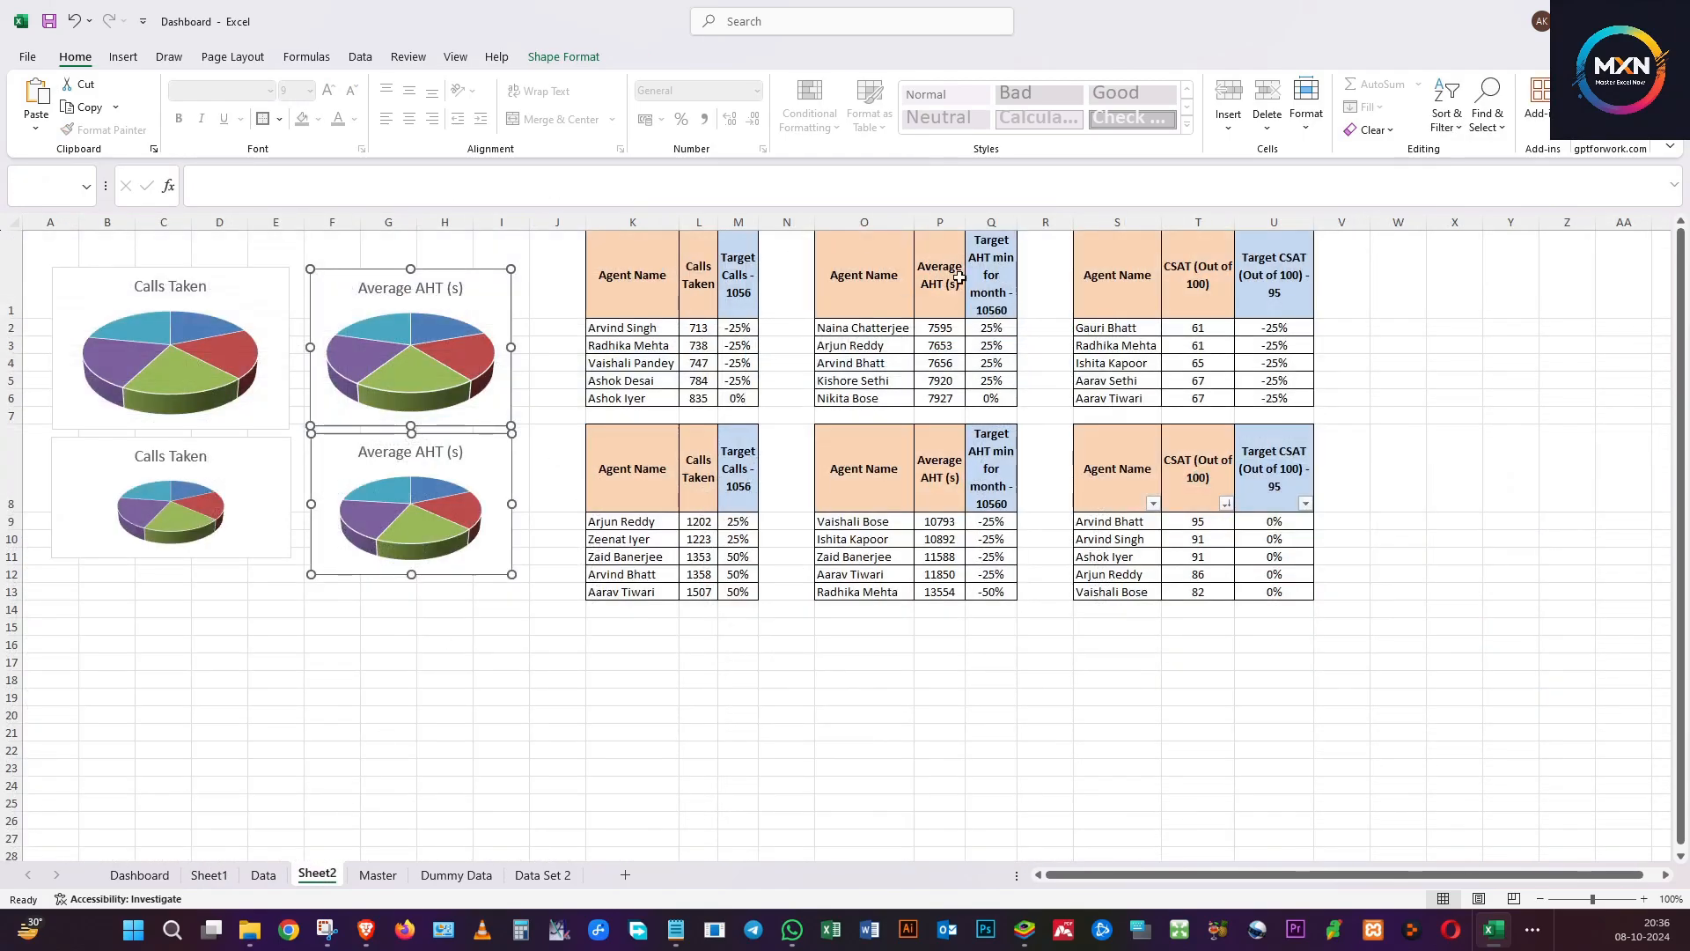
pyautogui.click(1111, 280)
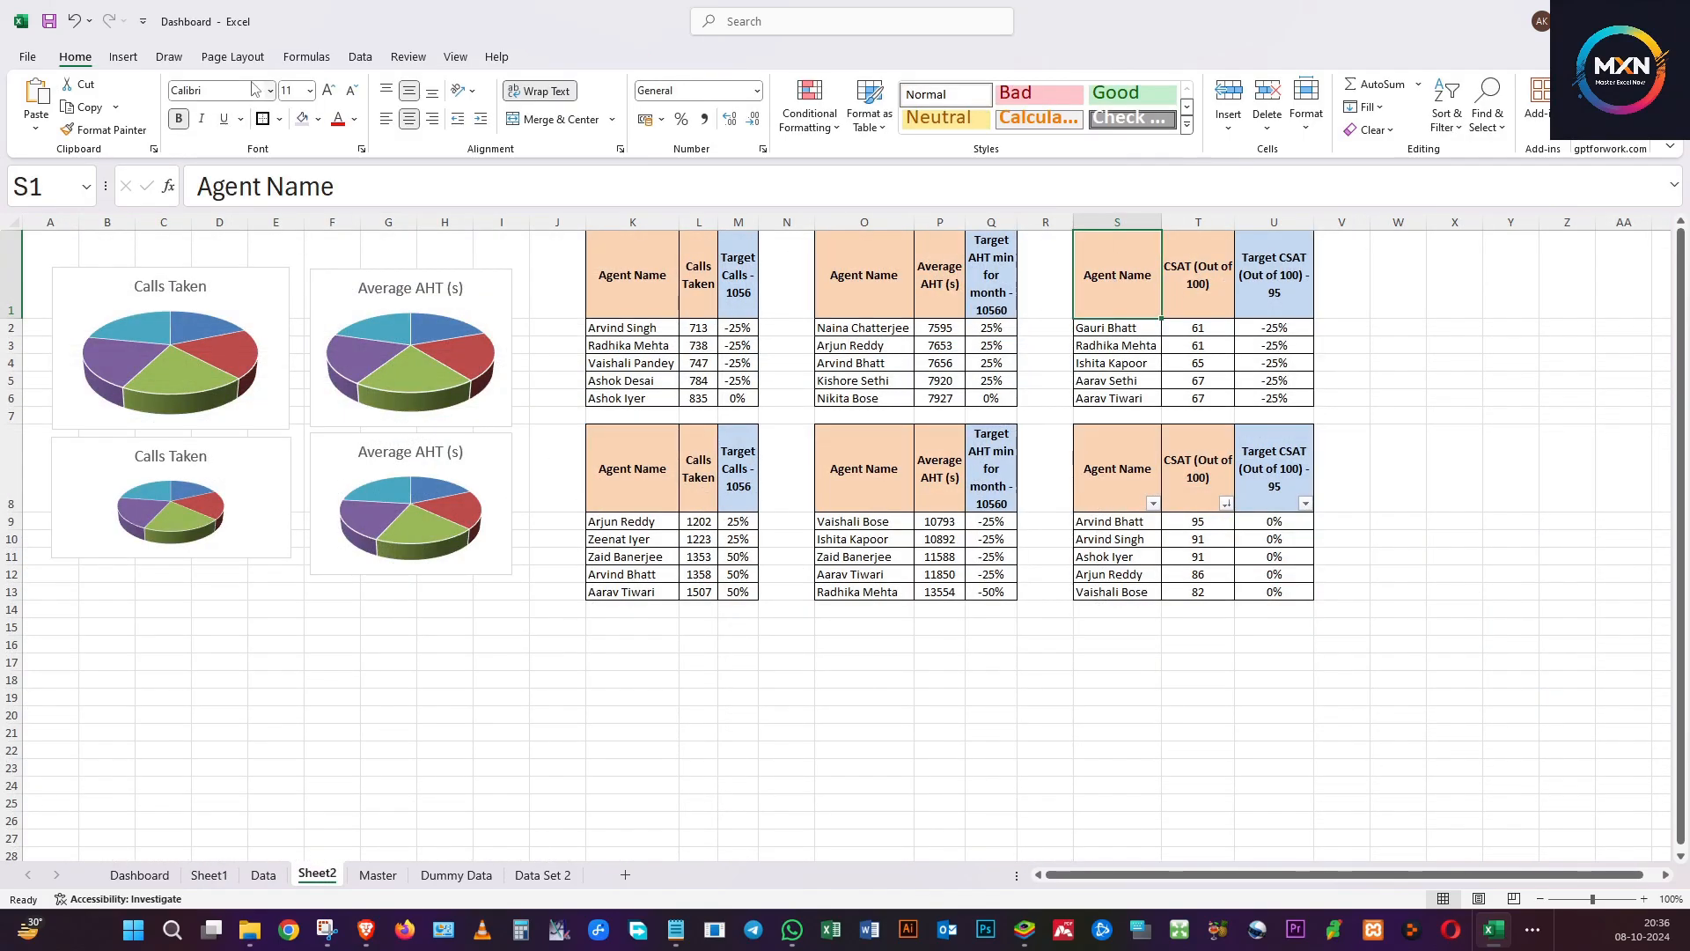
pyautogui.click(124, 56)
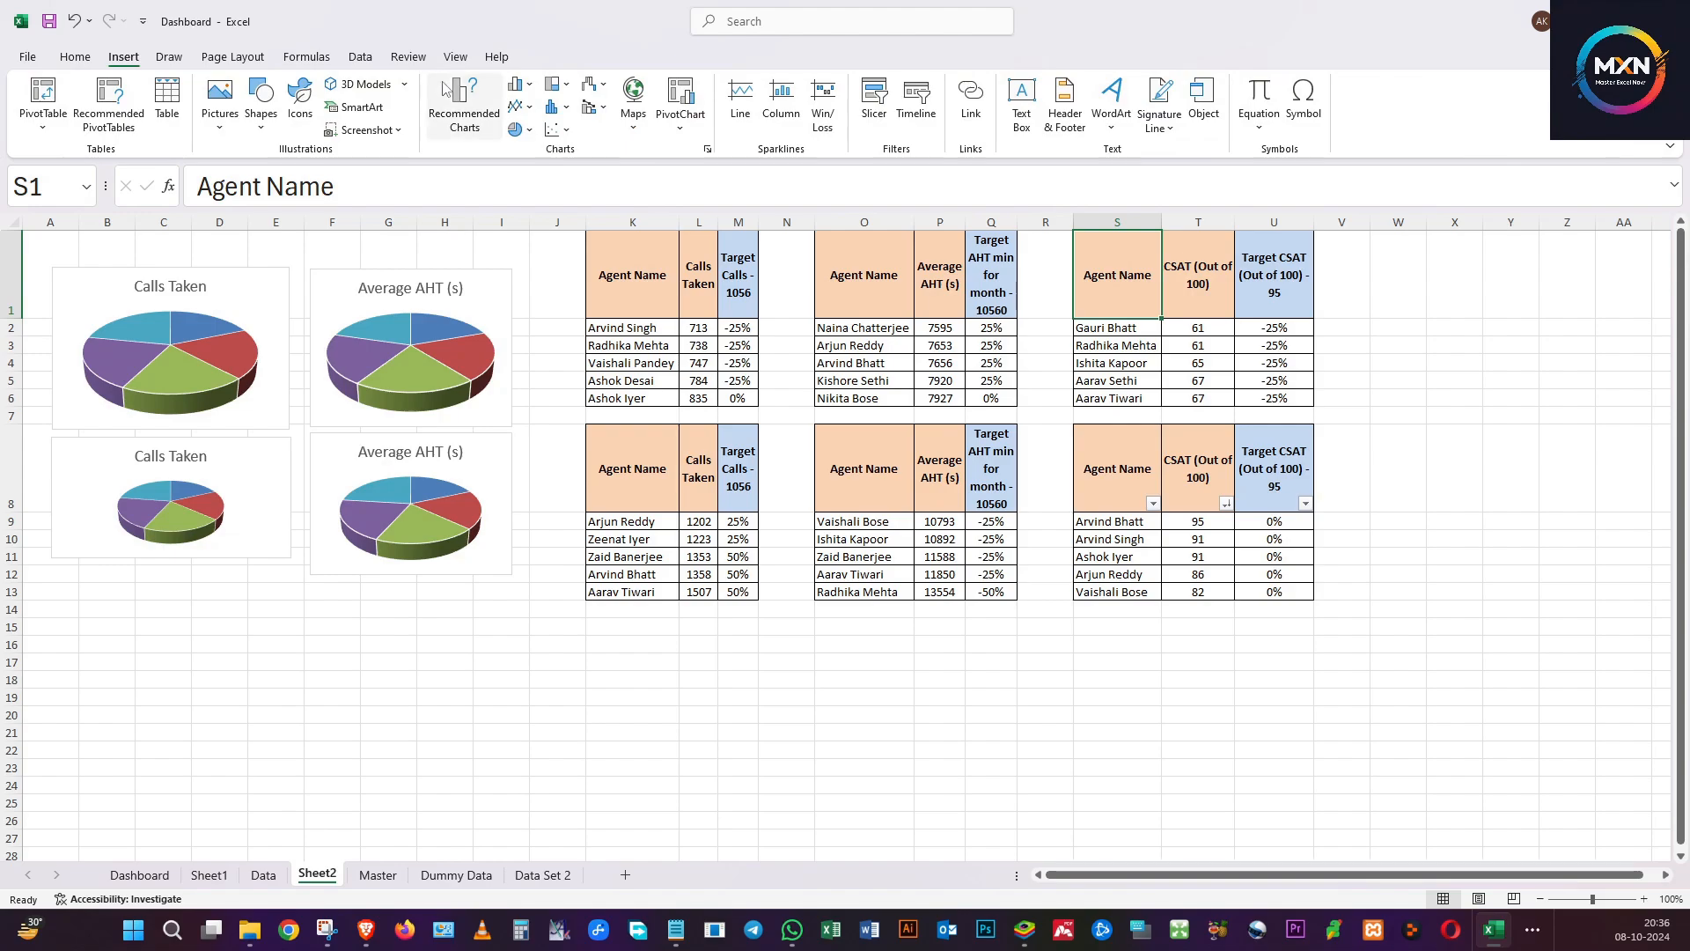
pyautogui.click(465, 105)
pyautogui.click(720, 237)
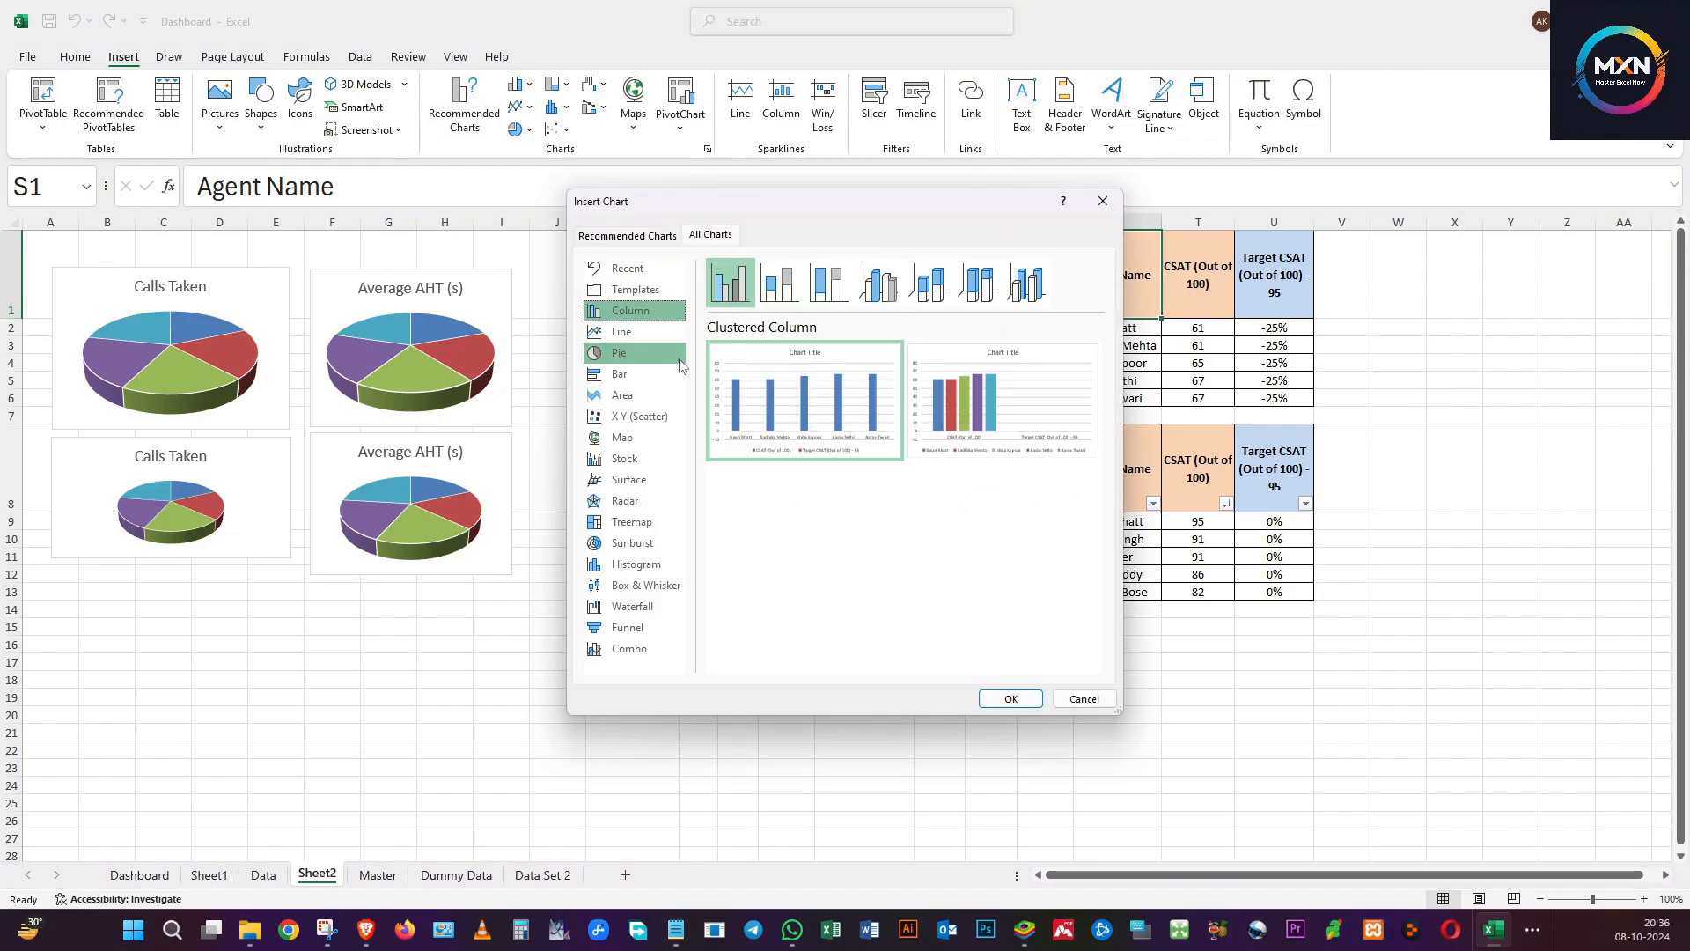
pyautogui.click(619, 352)
pyautogui.click(779, 282)
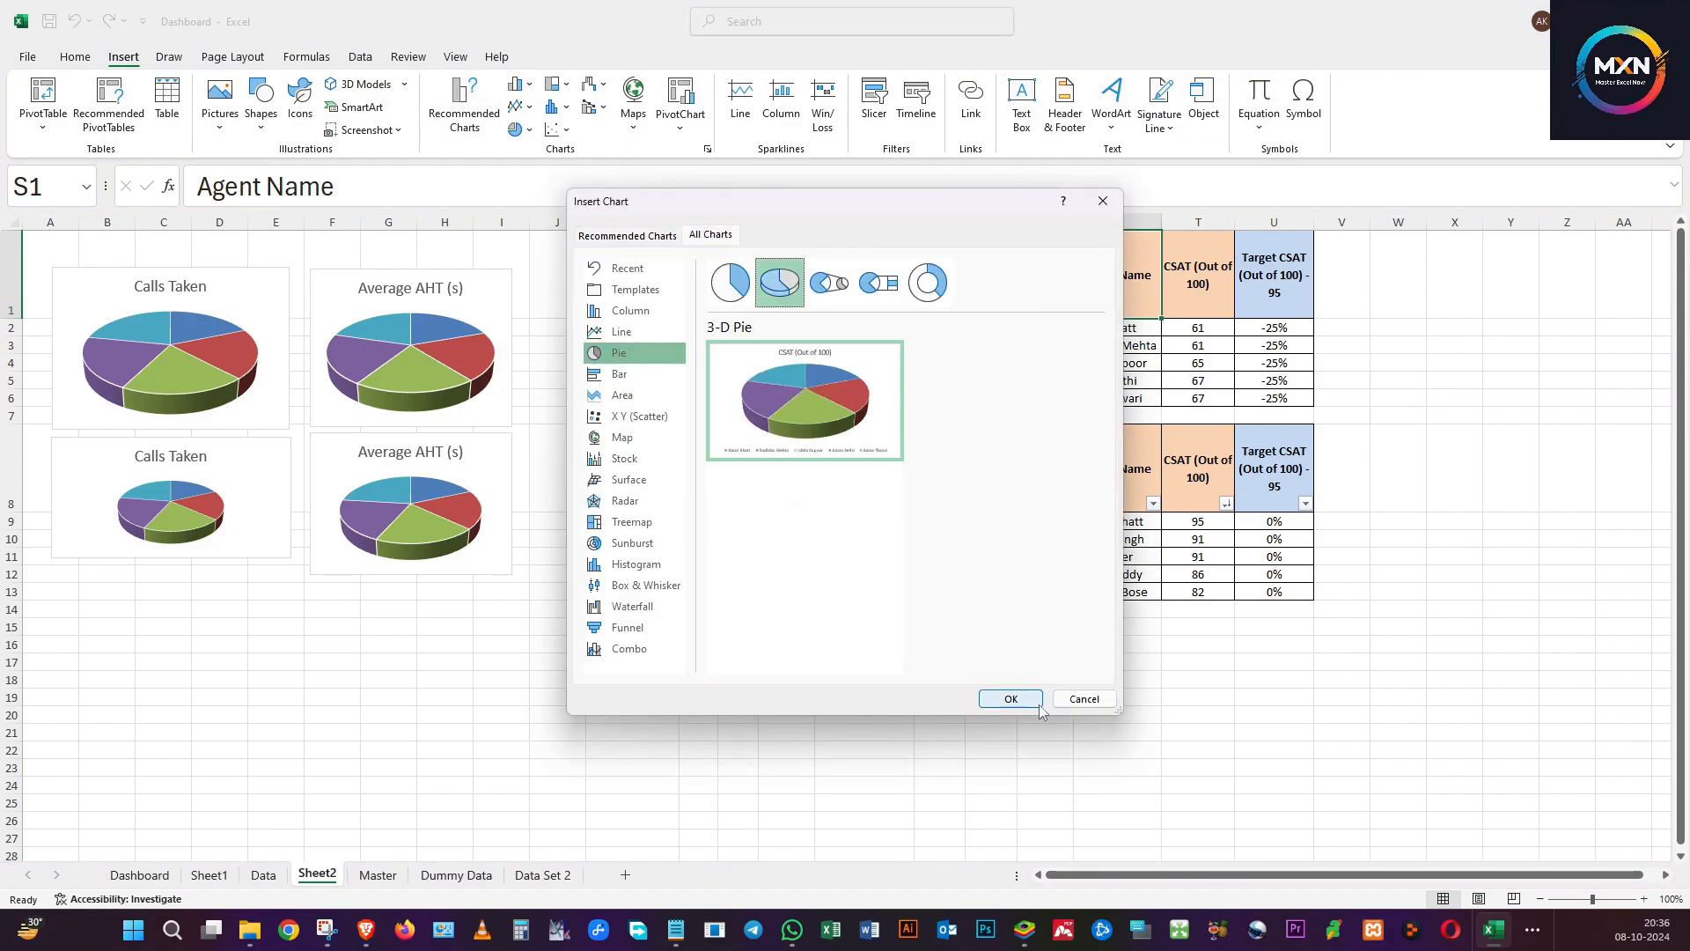
pyautogui.click(1010, 699)
# Remove the legend of the lowest-CSAT pie chart and fit the chart beneath the Average AHT charts, over about F13:J22.
pyautogui.click(825, 655)
pyautogui.press('Delete')
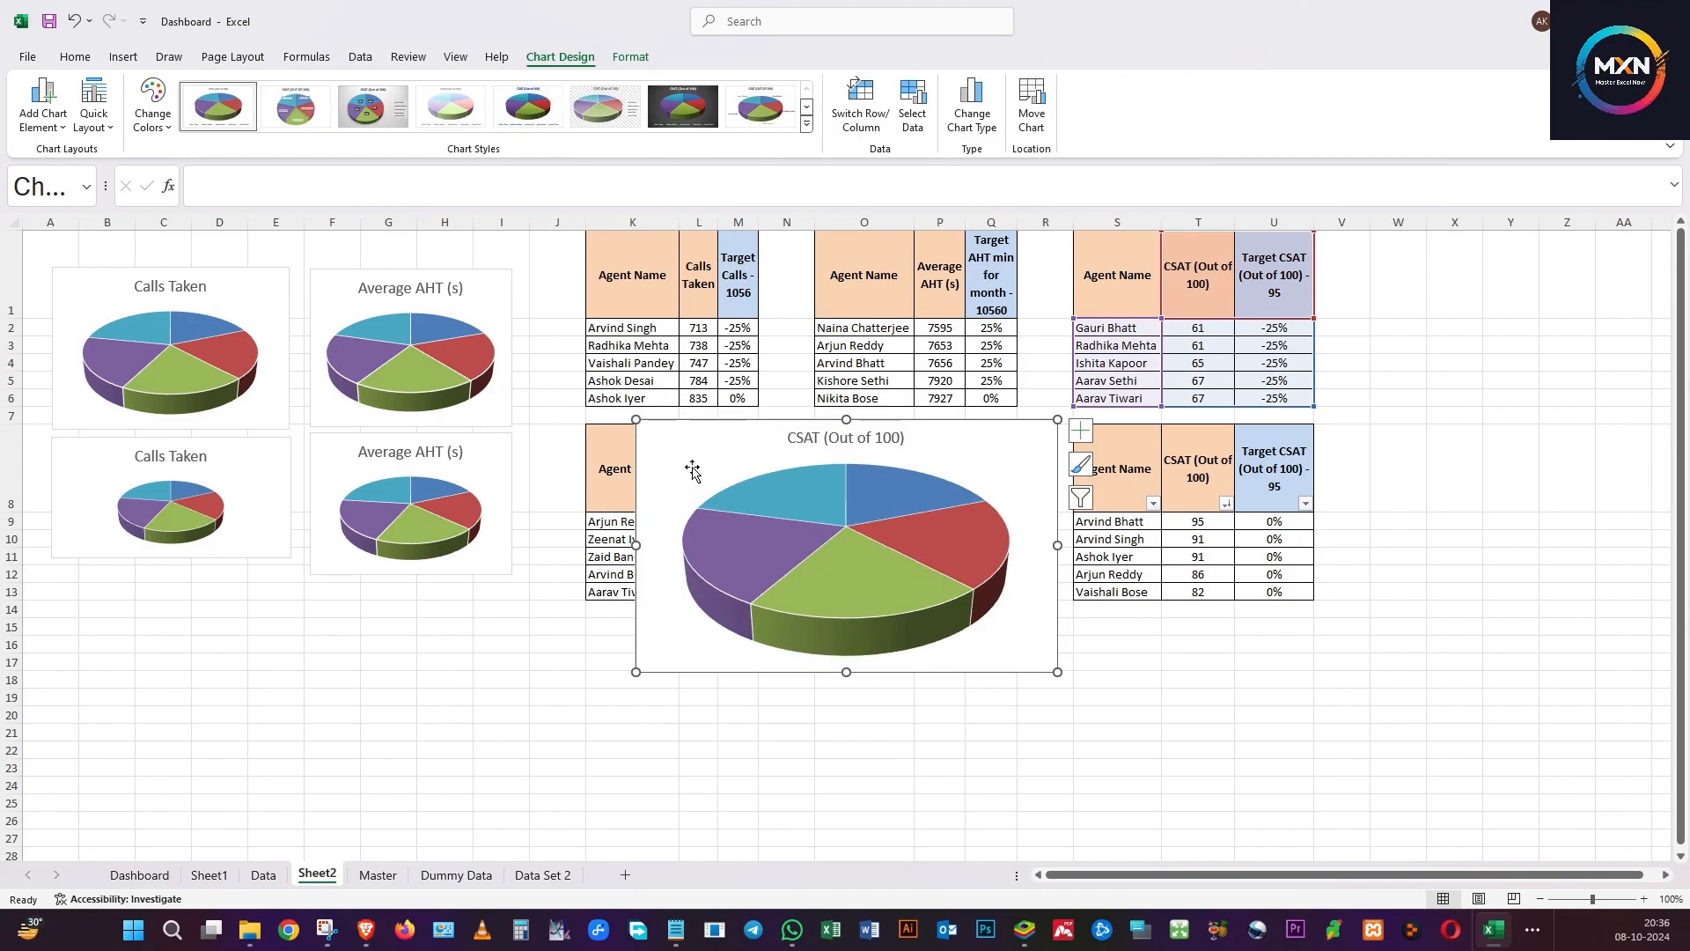
pyautogui.moveTo(635, 420); pyautogui.dragTo(342, 606)
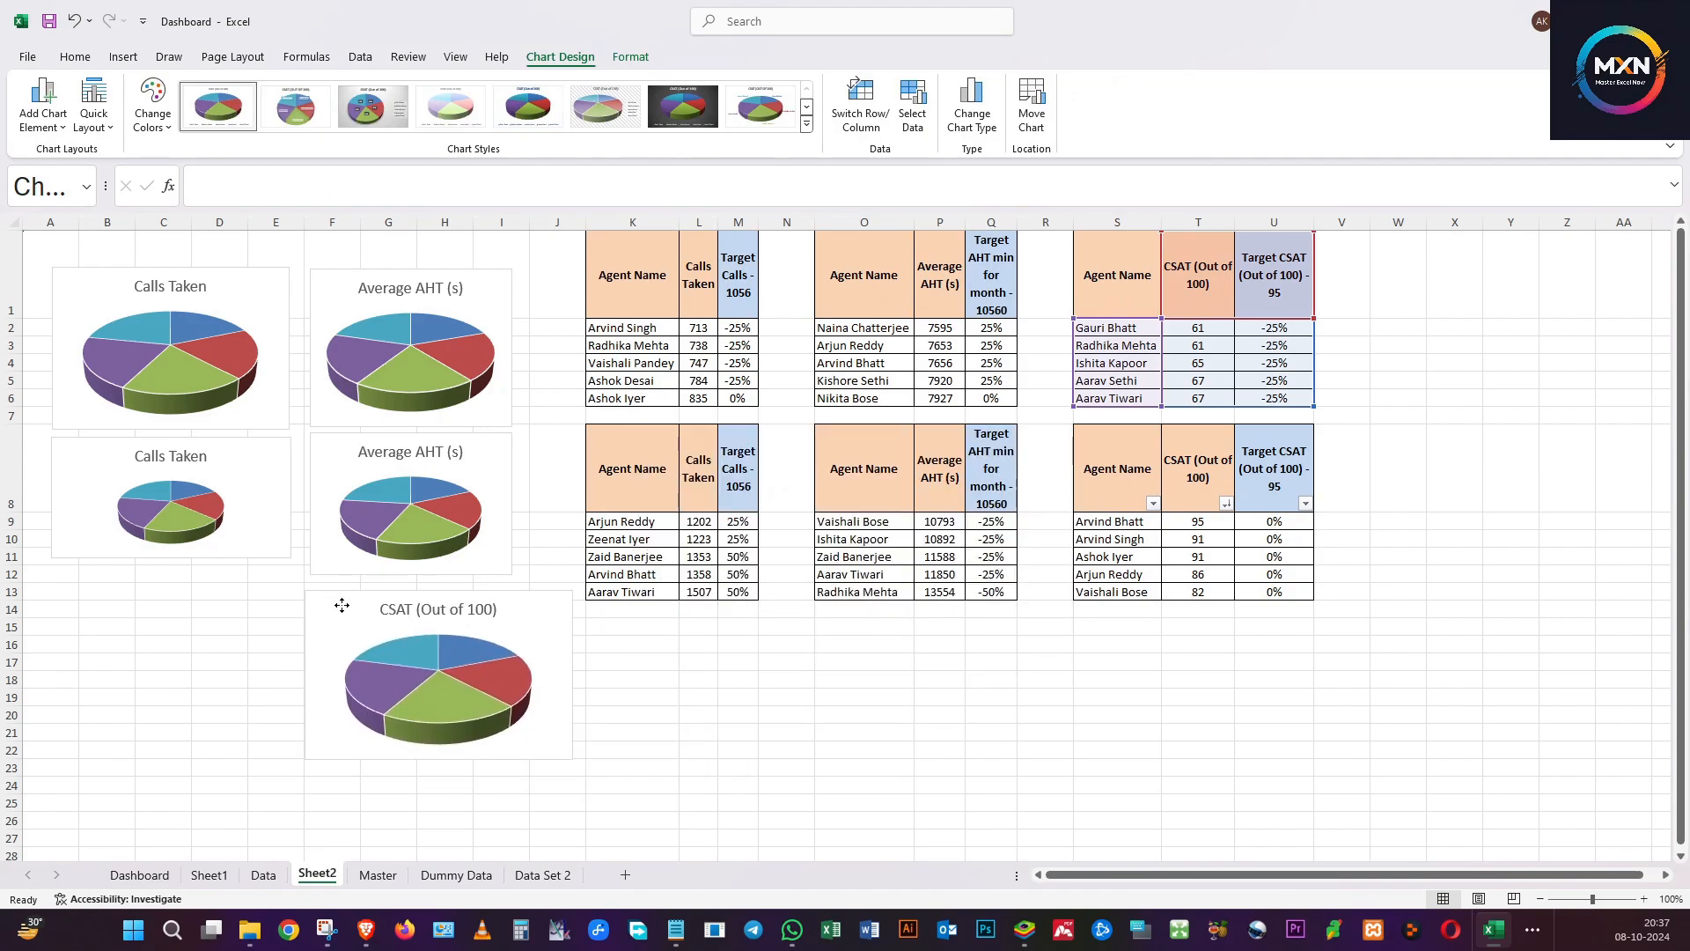
# Insert a 3-D pie chart on Sheet2 of the highest-CSAT list that starts at S8.
pyautogui.click(1103, 470)
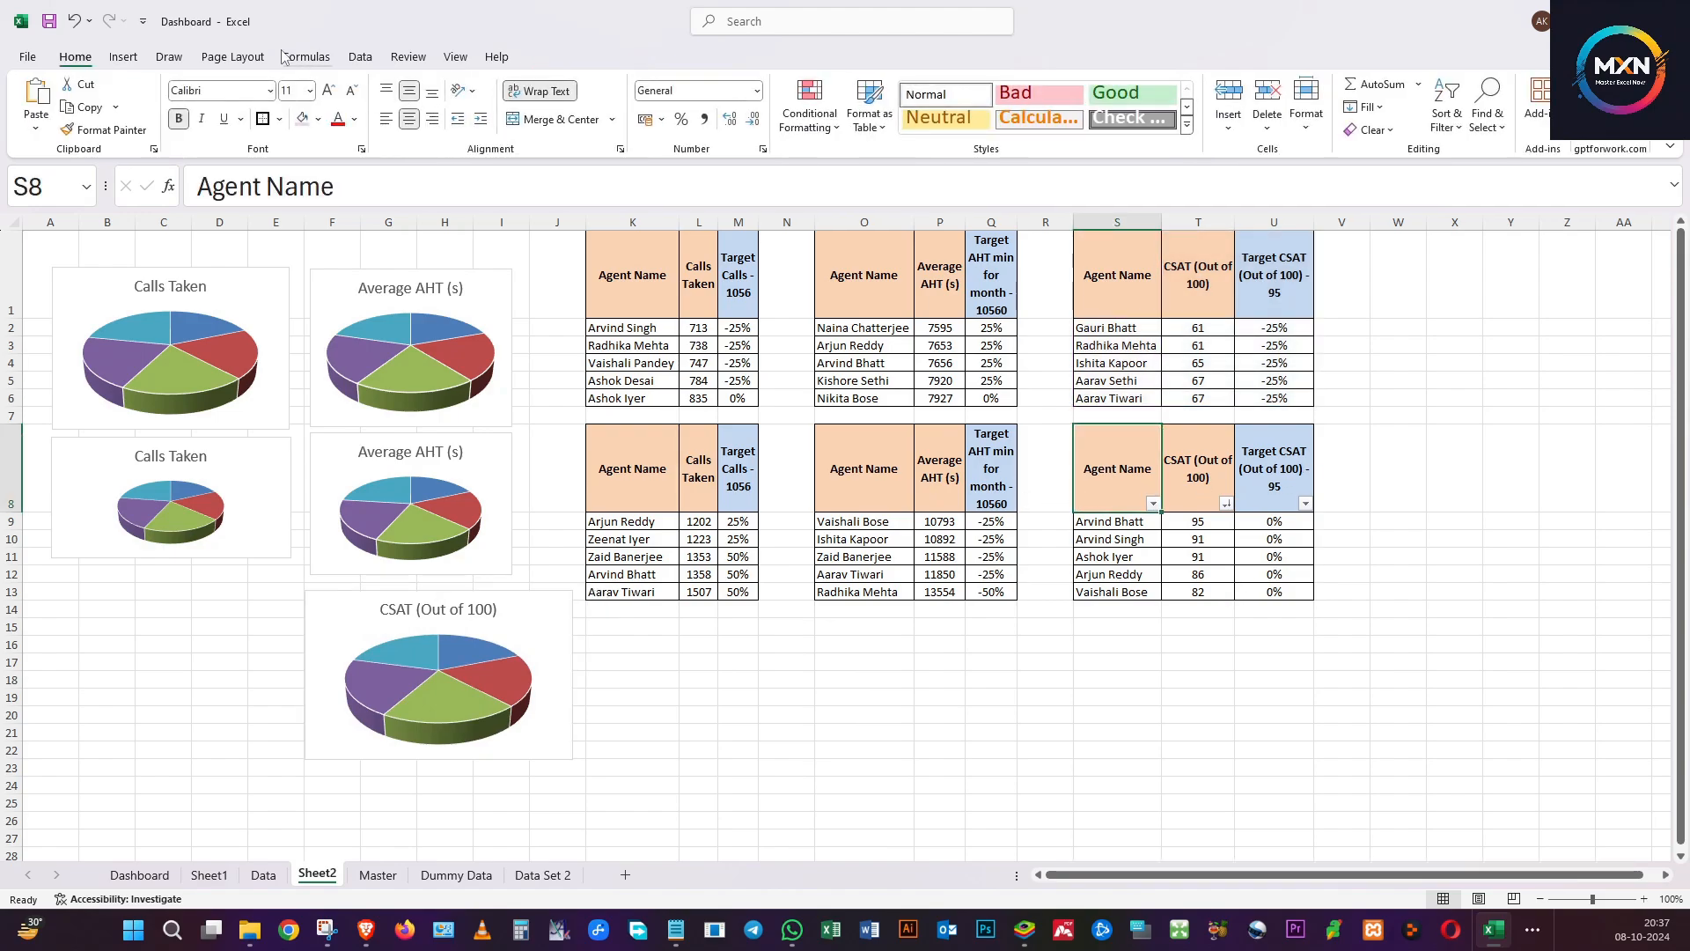
pyautogui.click(123, 57)
pyautogui.click(464, 106)
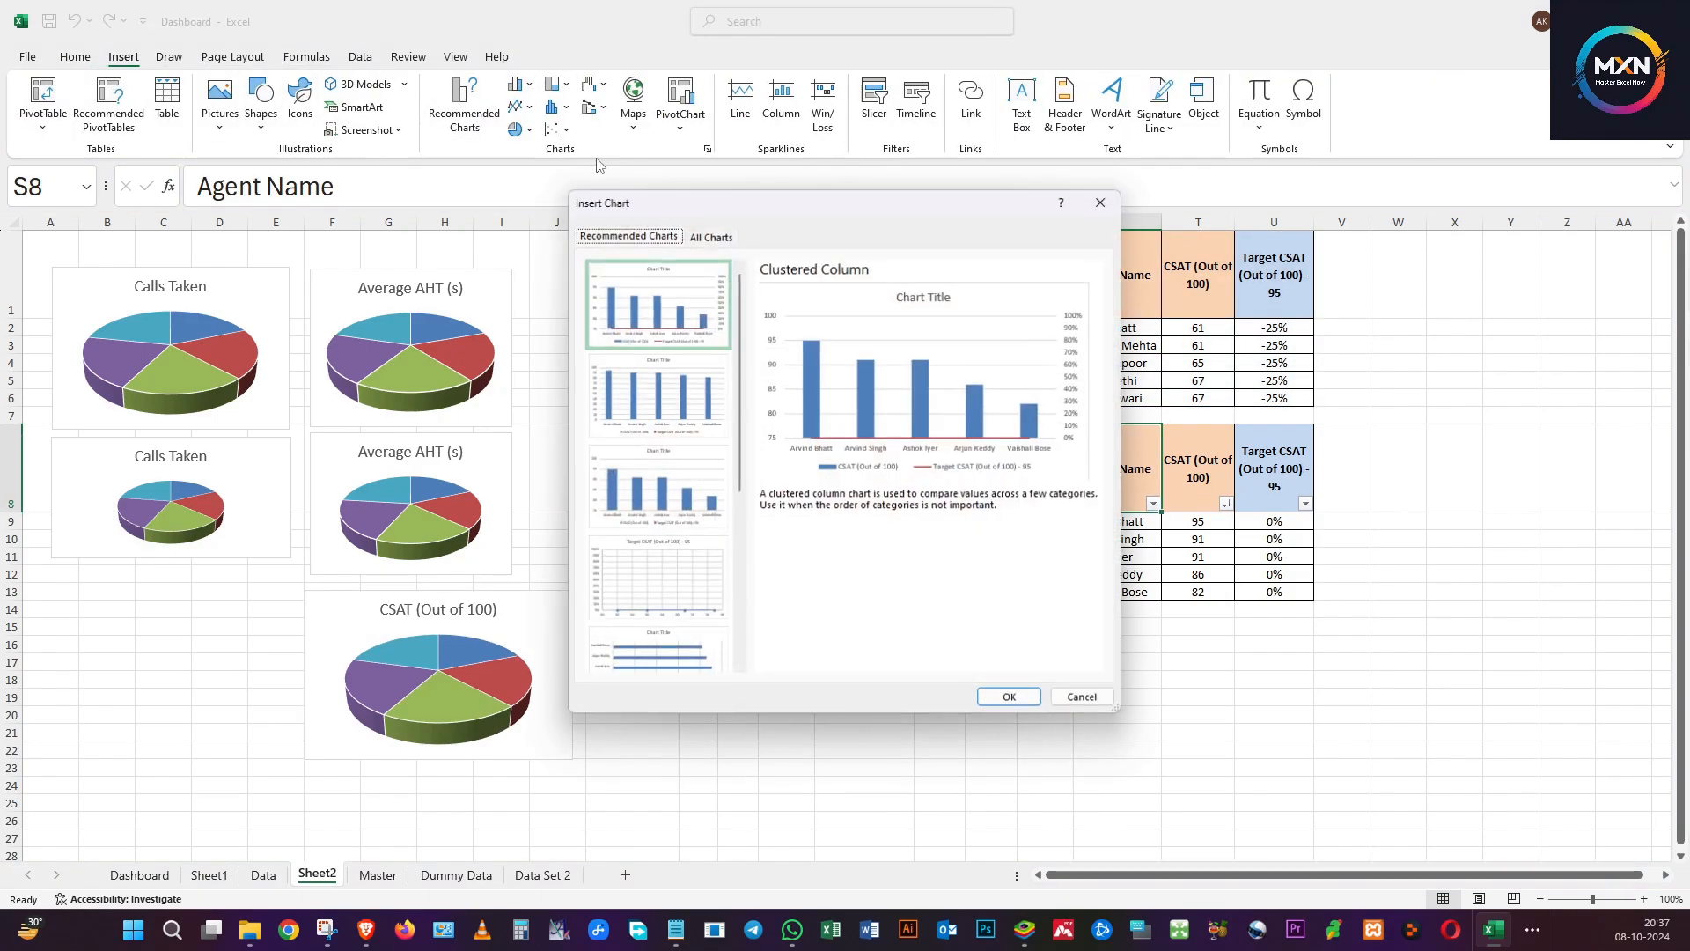
pyautogui.click(711, 237)
pyautogui.click(636, 352)
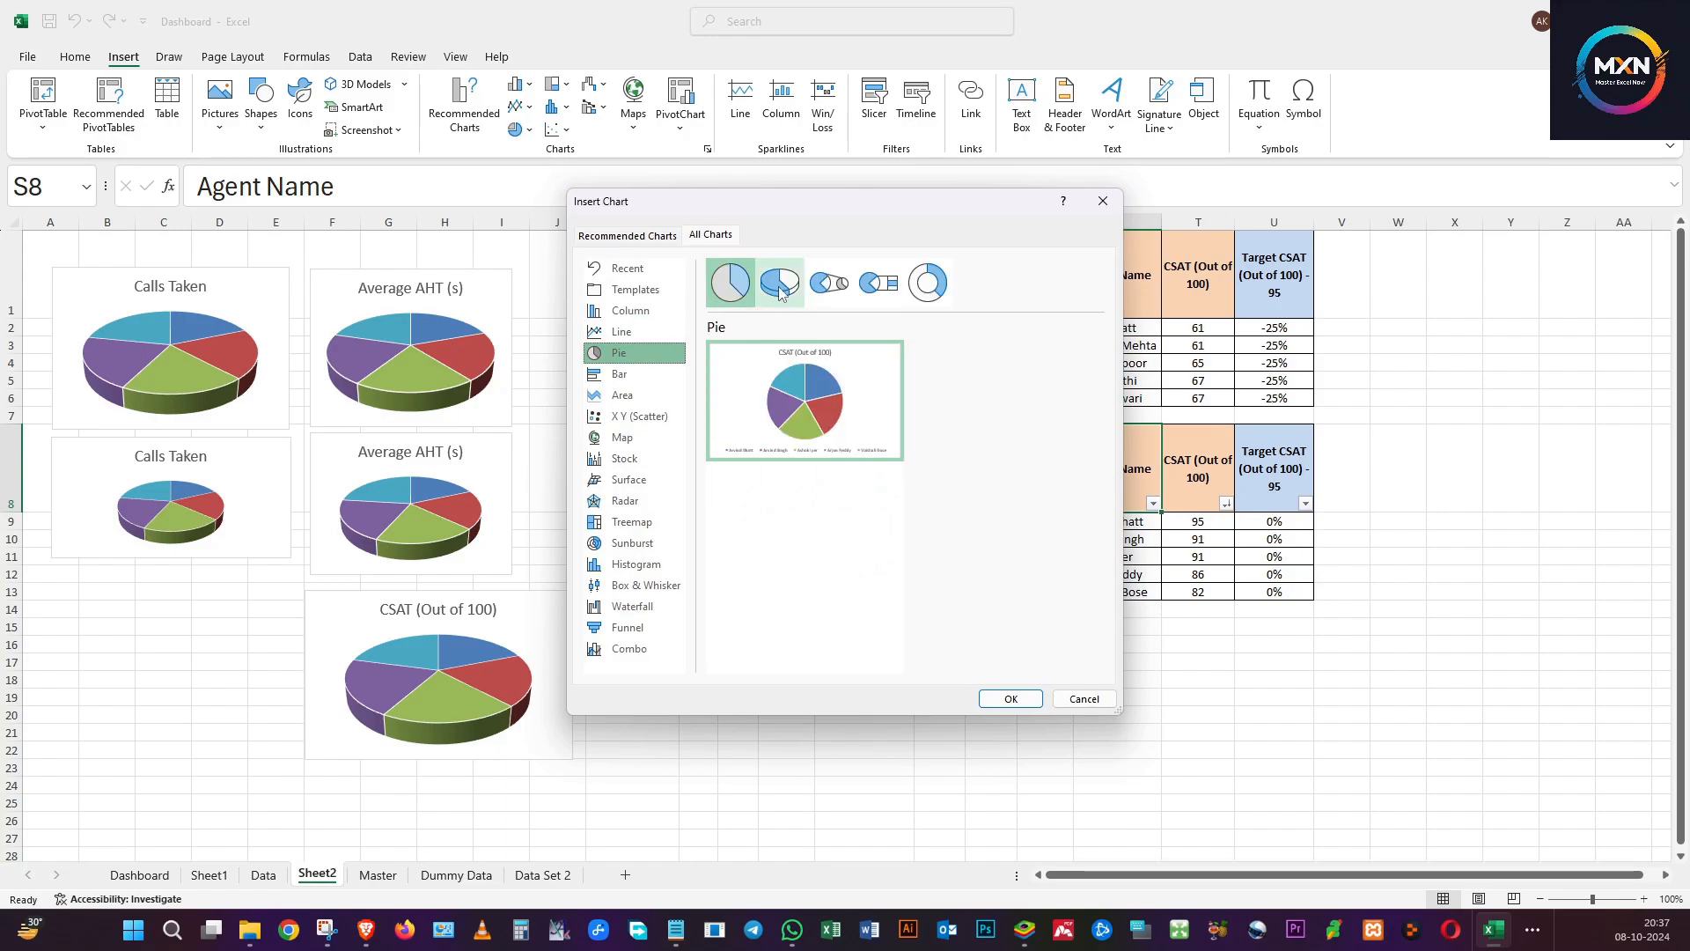
pyautogui.click(778, 284)
pyautogui.click(1011, 698)
# Remove the legend of the highest-CSAT pie chart, shrink it, and place it beneath the other CSAT chart, over about F24:K33.
pyautogui.click(919, 660)
pyautogui.press('Delete')
pyautogui.moveTo(634, 421); pyautogui.dragTo(766, 497)
pyautogui.scroll(-2, 818, 426)
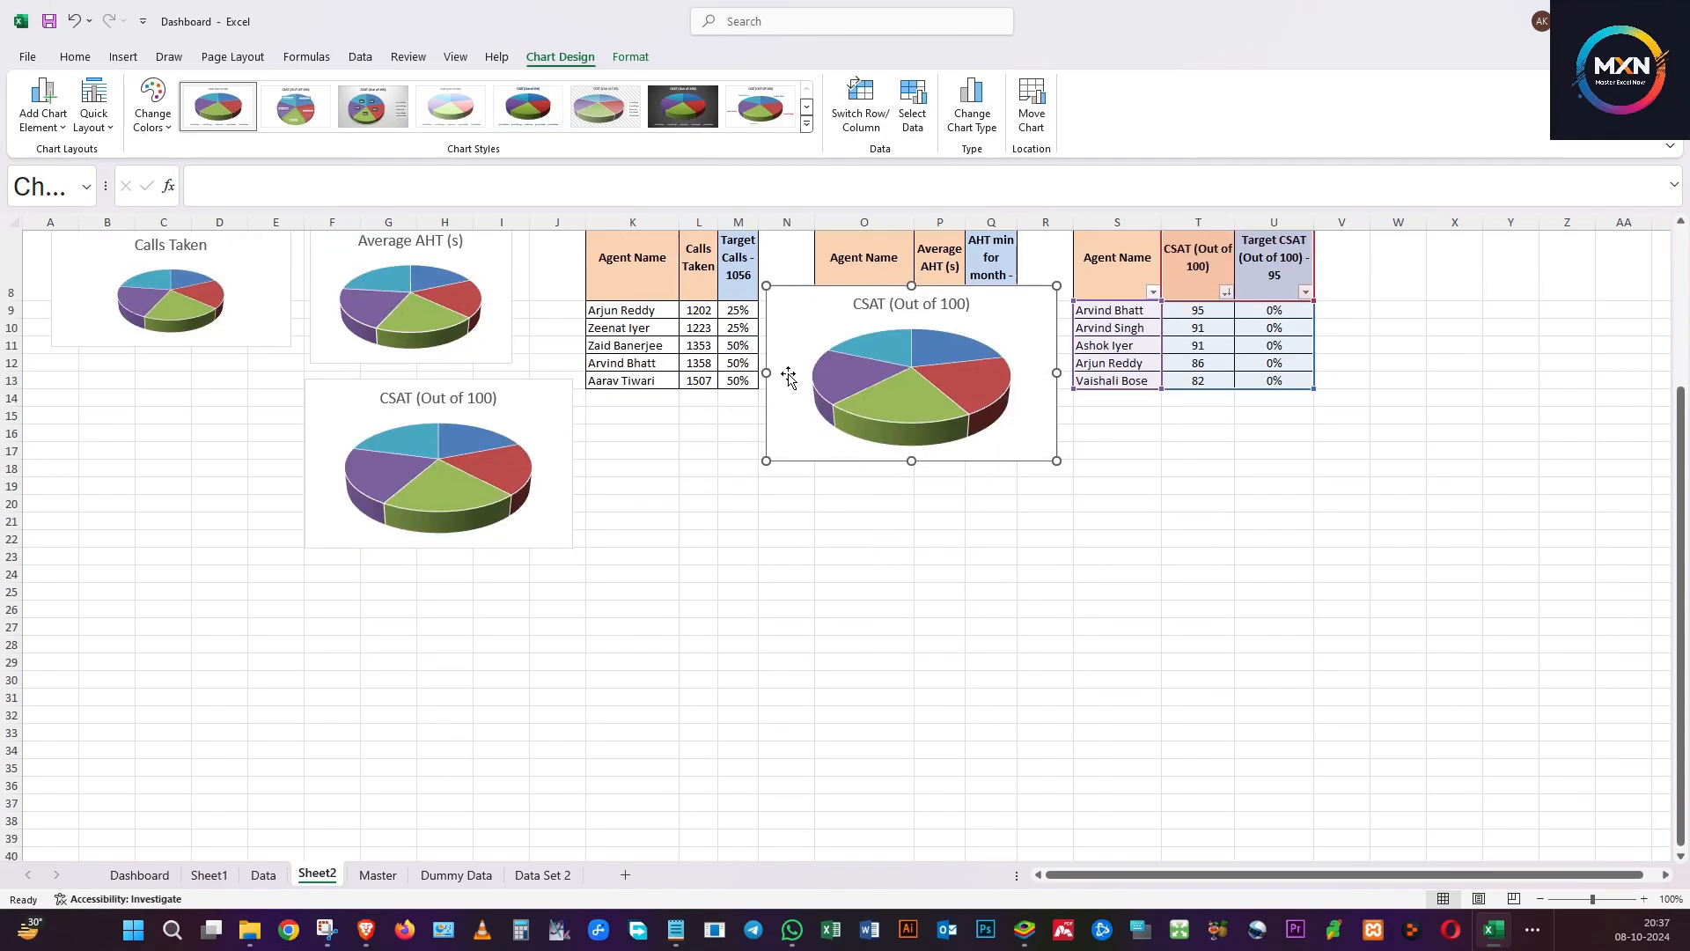
pyautogui.moveTo(789, 305); pyautogui.dragTo(331, 586)
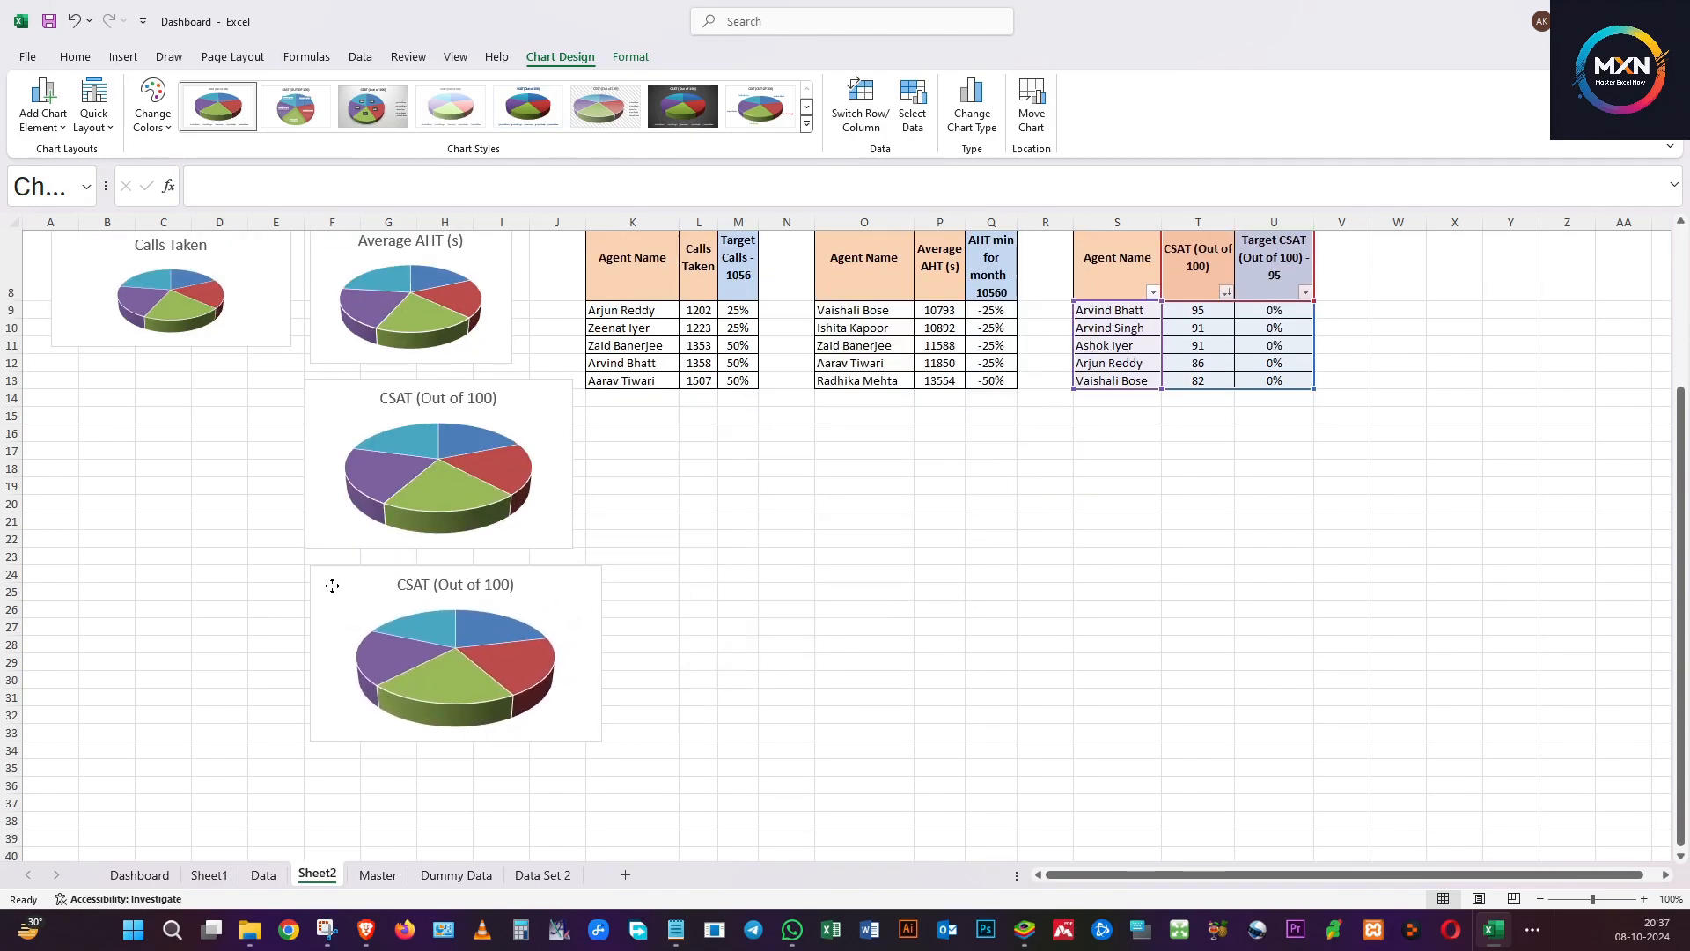
# Copy both CSAT pie charts from Sheet2 and paste them onto Sheet1 to the right of the Average AHT charts, at V9.
pyautogui.keyDown('ctrl'); pyautogui.click(330, 478); pyautogui.keyUp('ctrl')
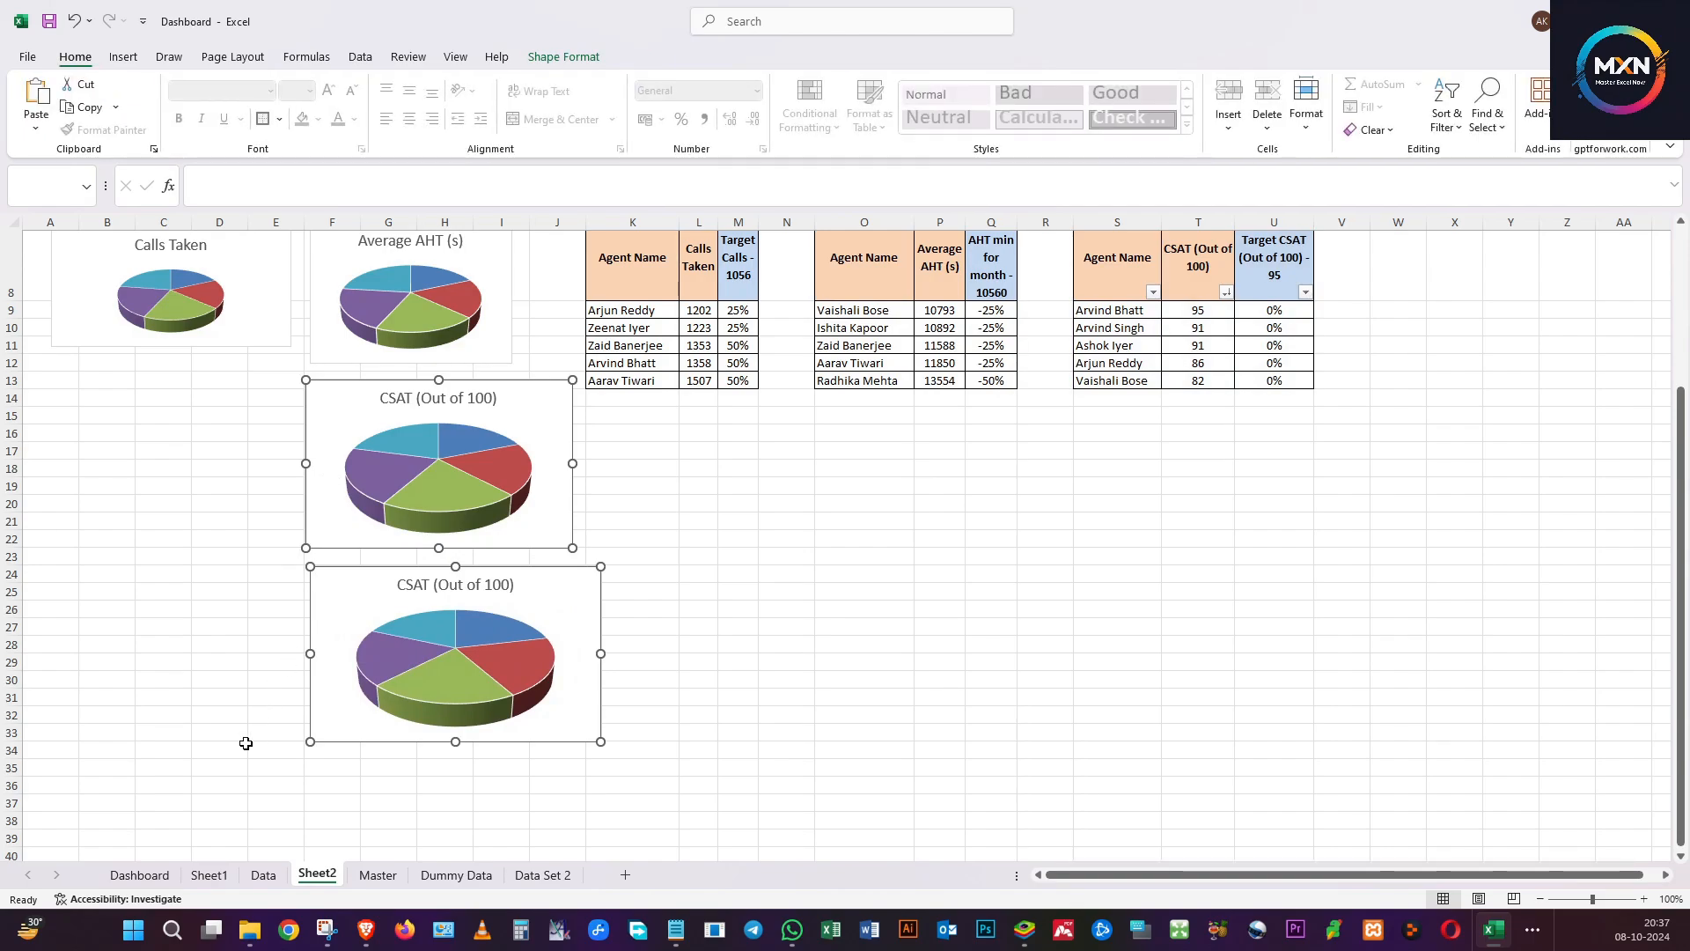
pyautogui.click(209, 874)
pyautogui.moveTo(1197, 874); pyautogui.dragTo(1231, 876)
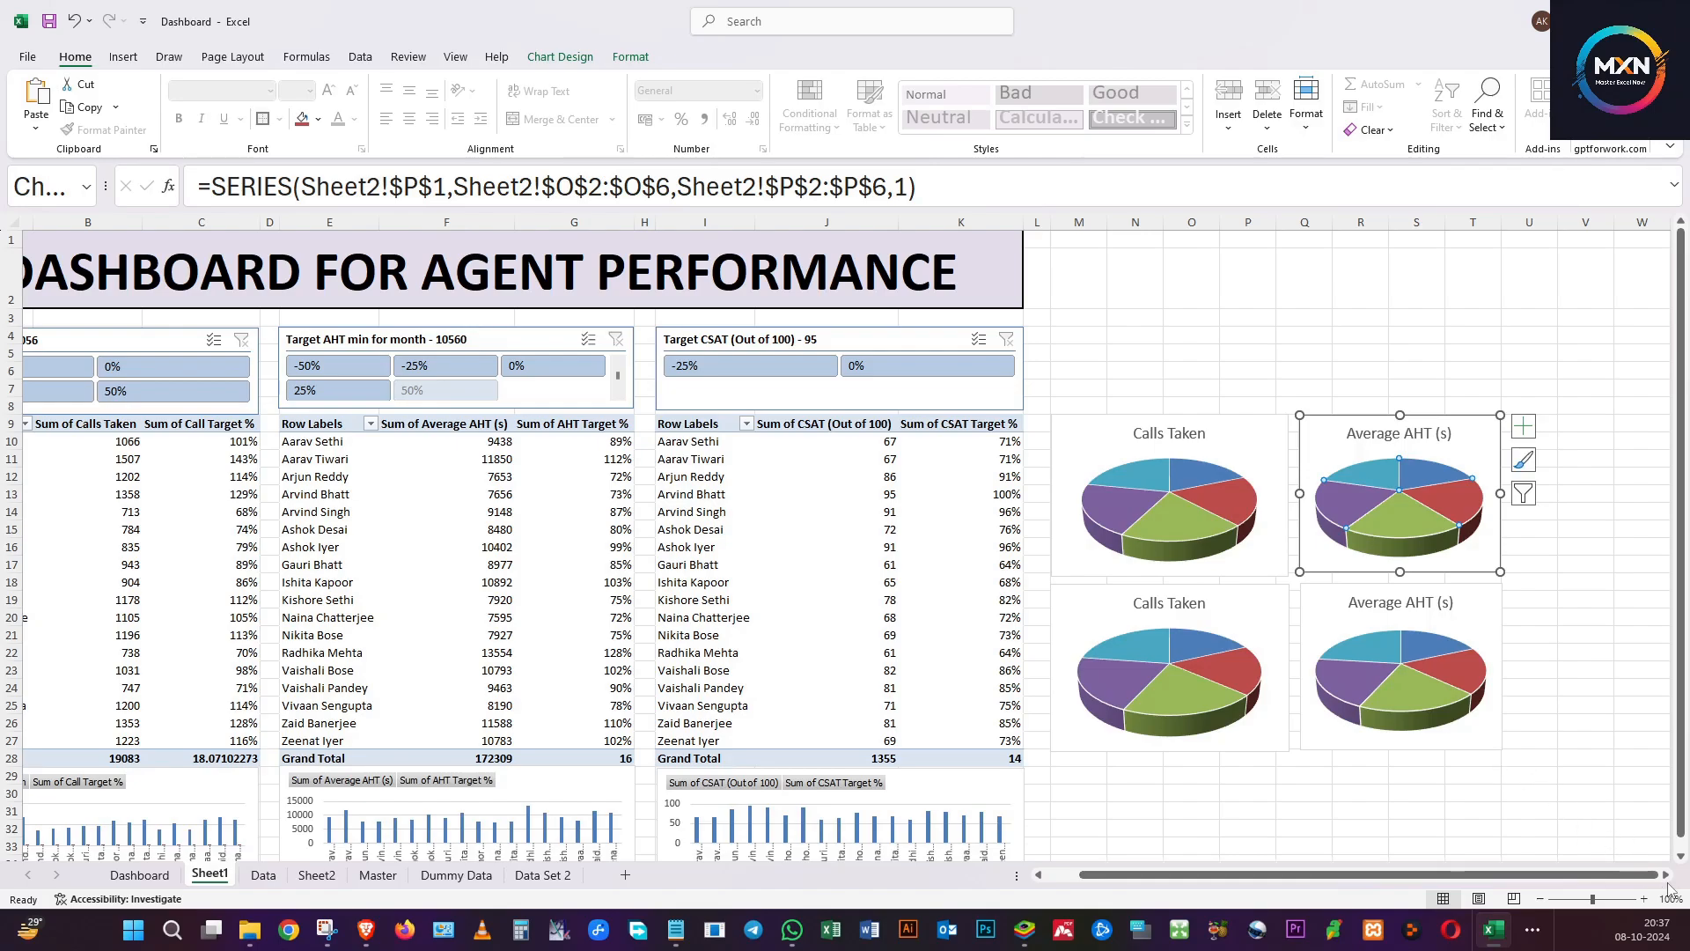
pyautogui.click(1666, 876)
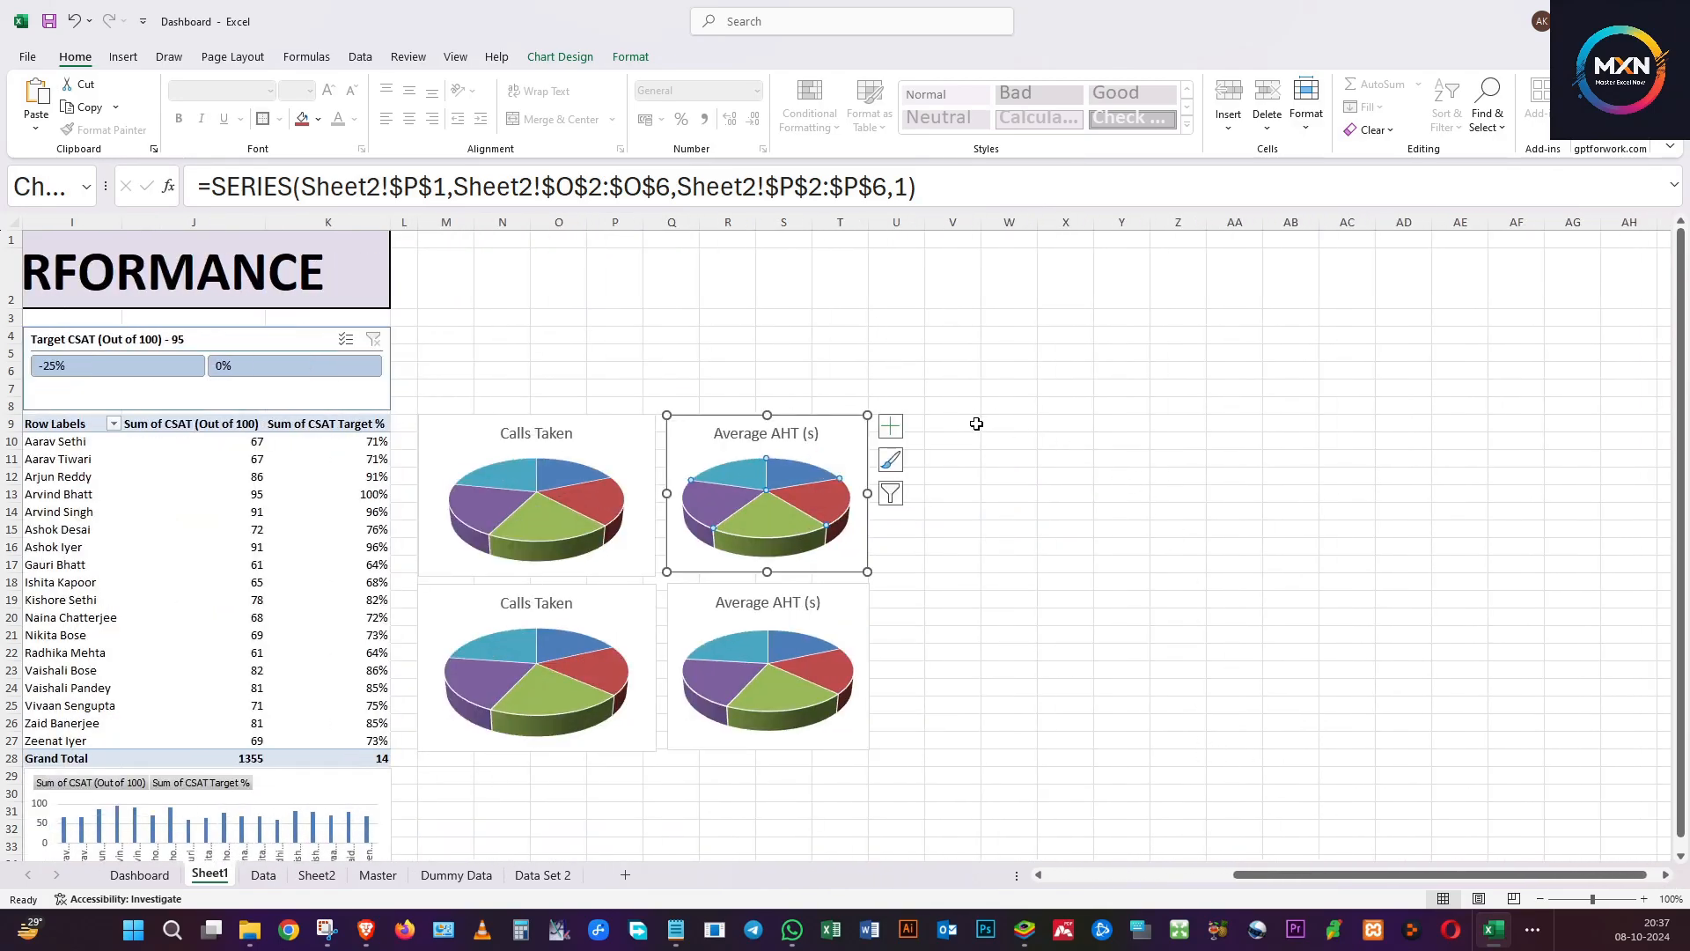
pyautogui.click(931, 422)
pyautogui.hotkey('ctrl', 'v')
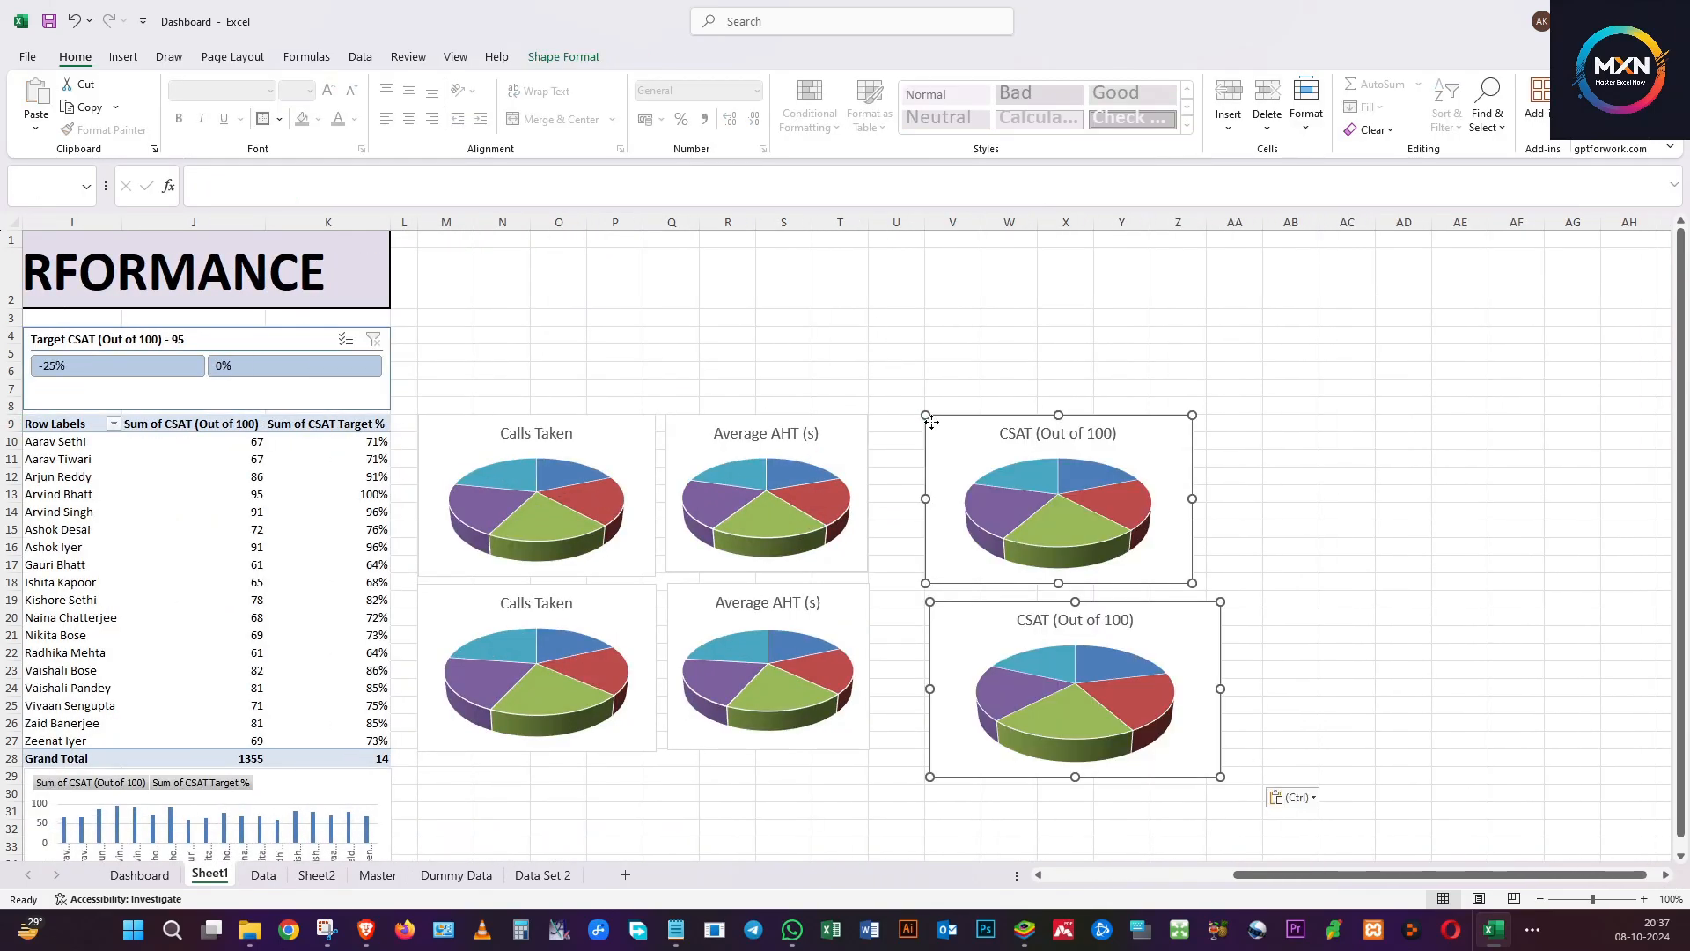
# Move the two CSAT charts closer to the Average AHT charts and shrink the upper one to about U9:X17.
pyautogui.moveTo(948, 439); pyautogui.dragTo(910, 437)
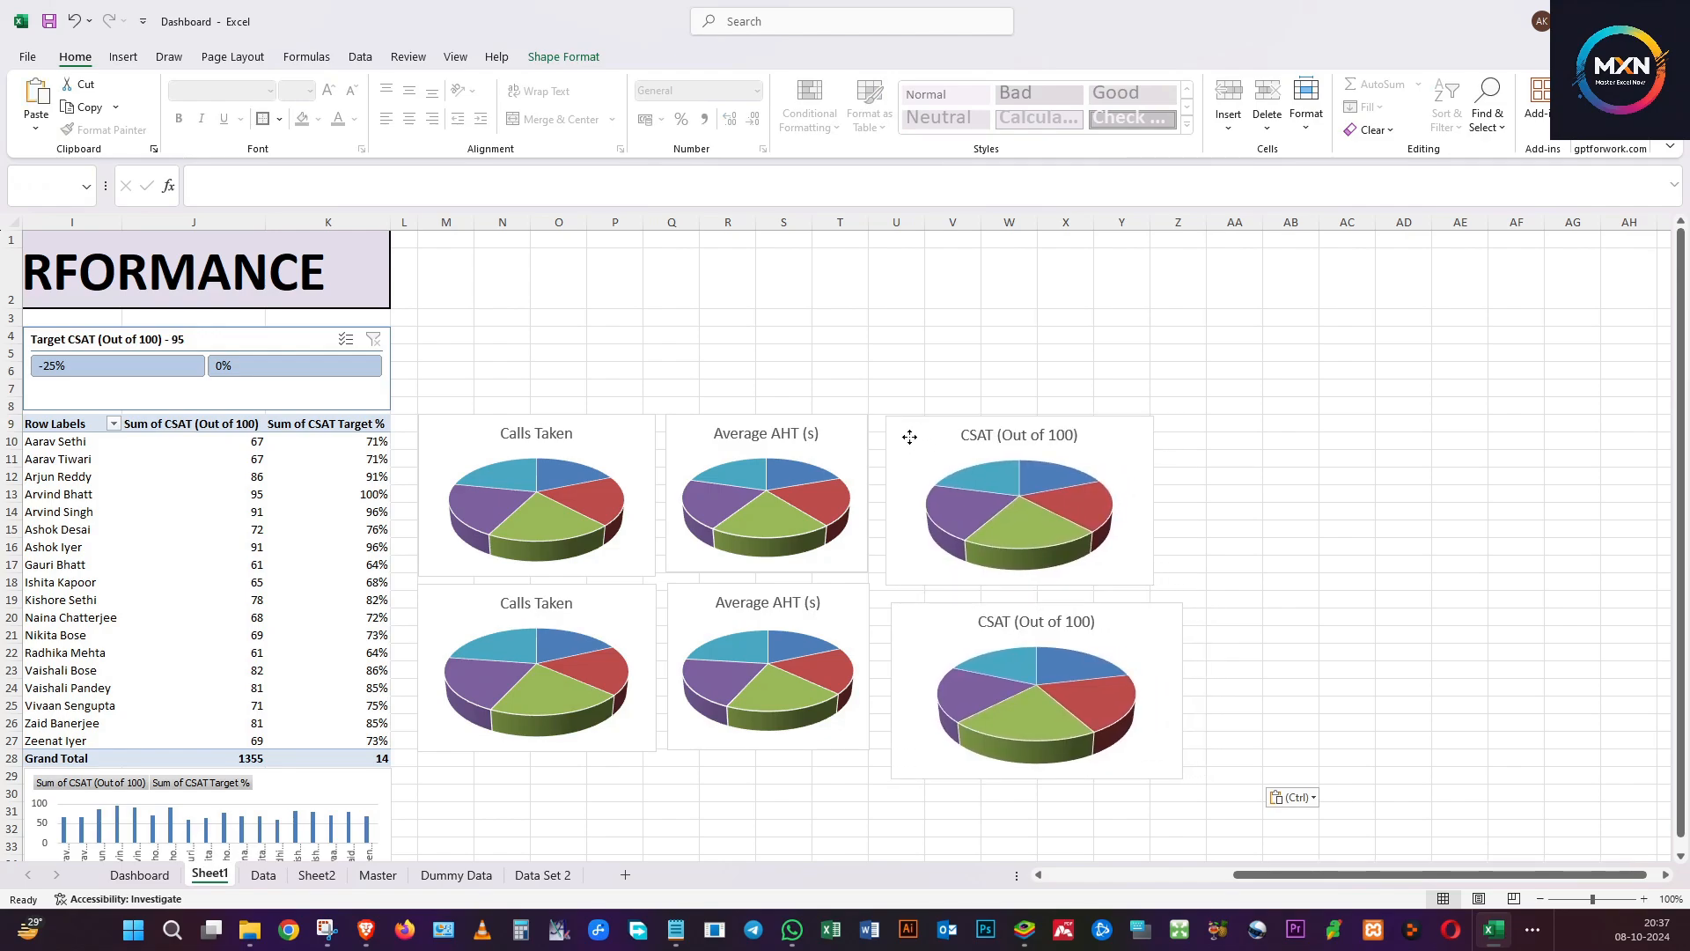
pyautogui.click(953, 335)
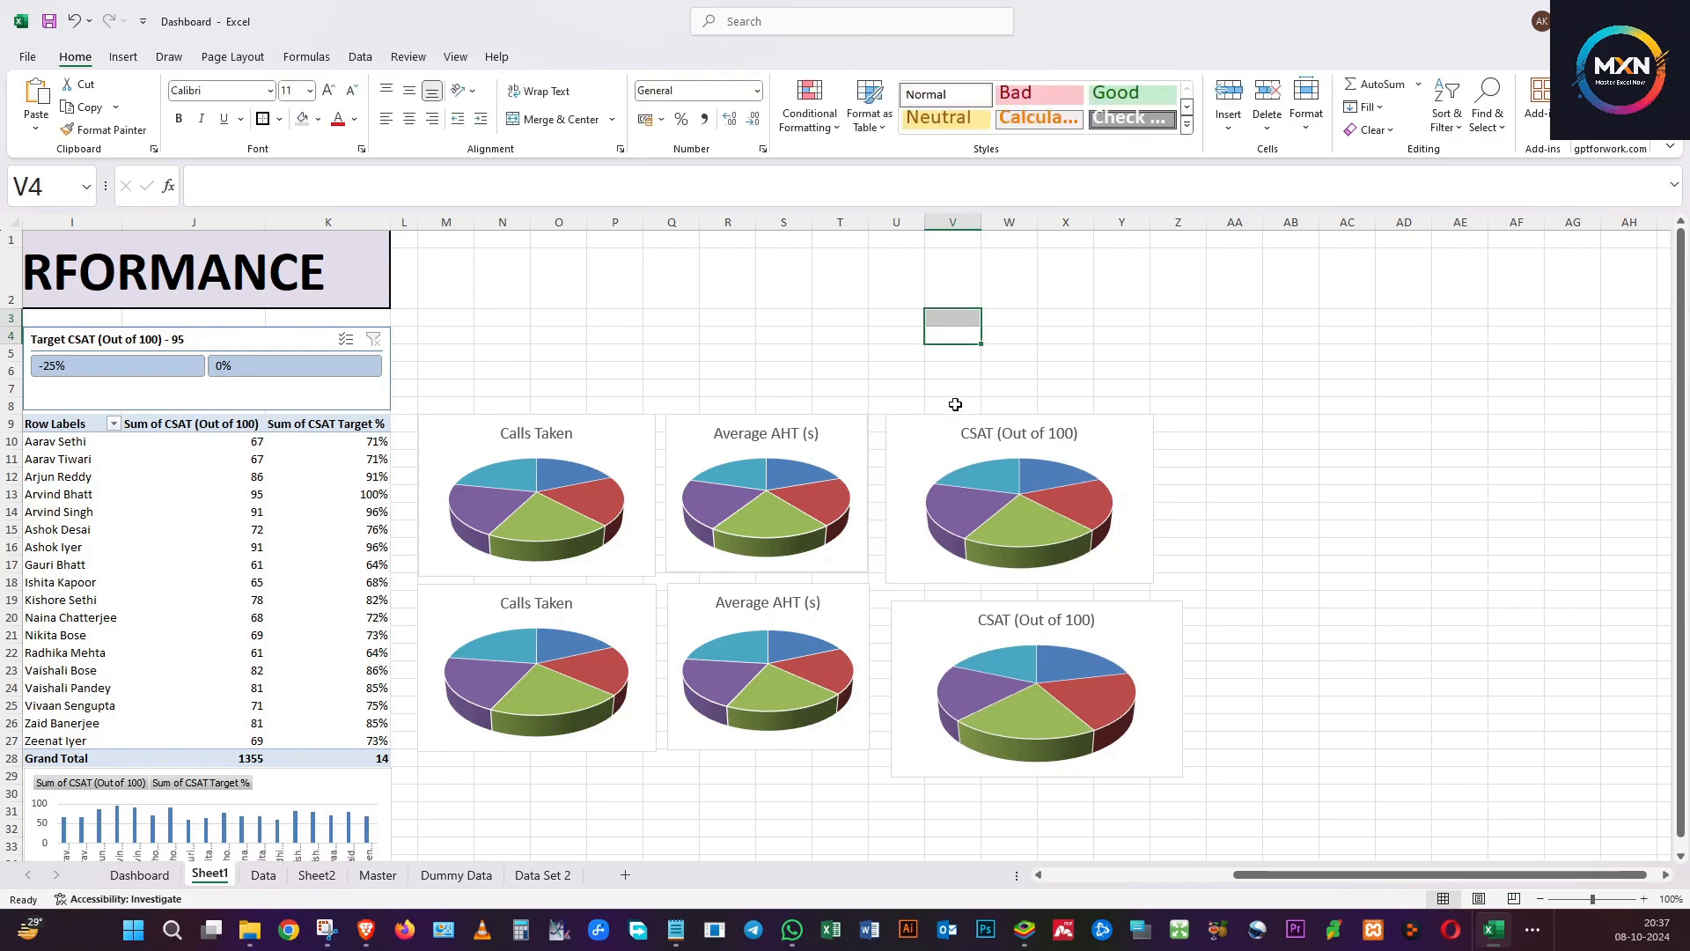
pyautogui.click(903, 465)
pyautogui.moveTo(1154, 583); pyautogui.dragTo(1080, 572)
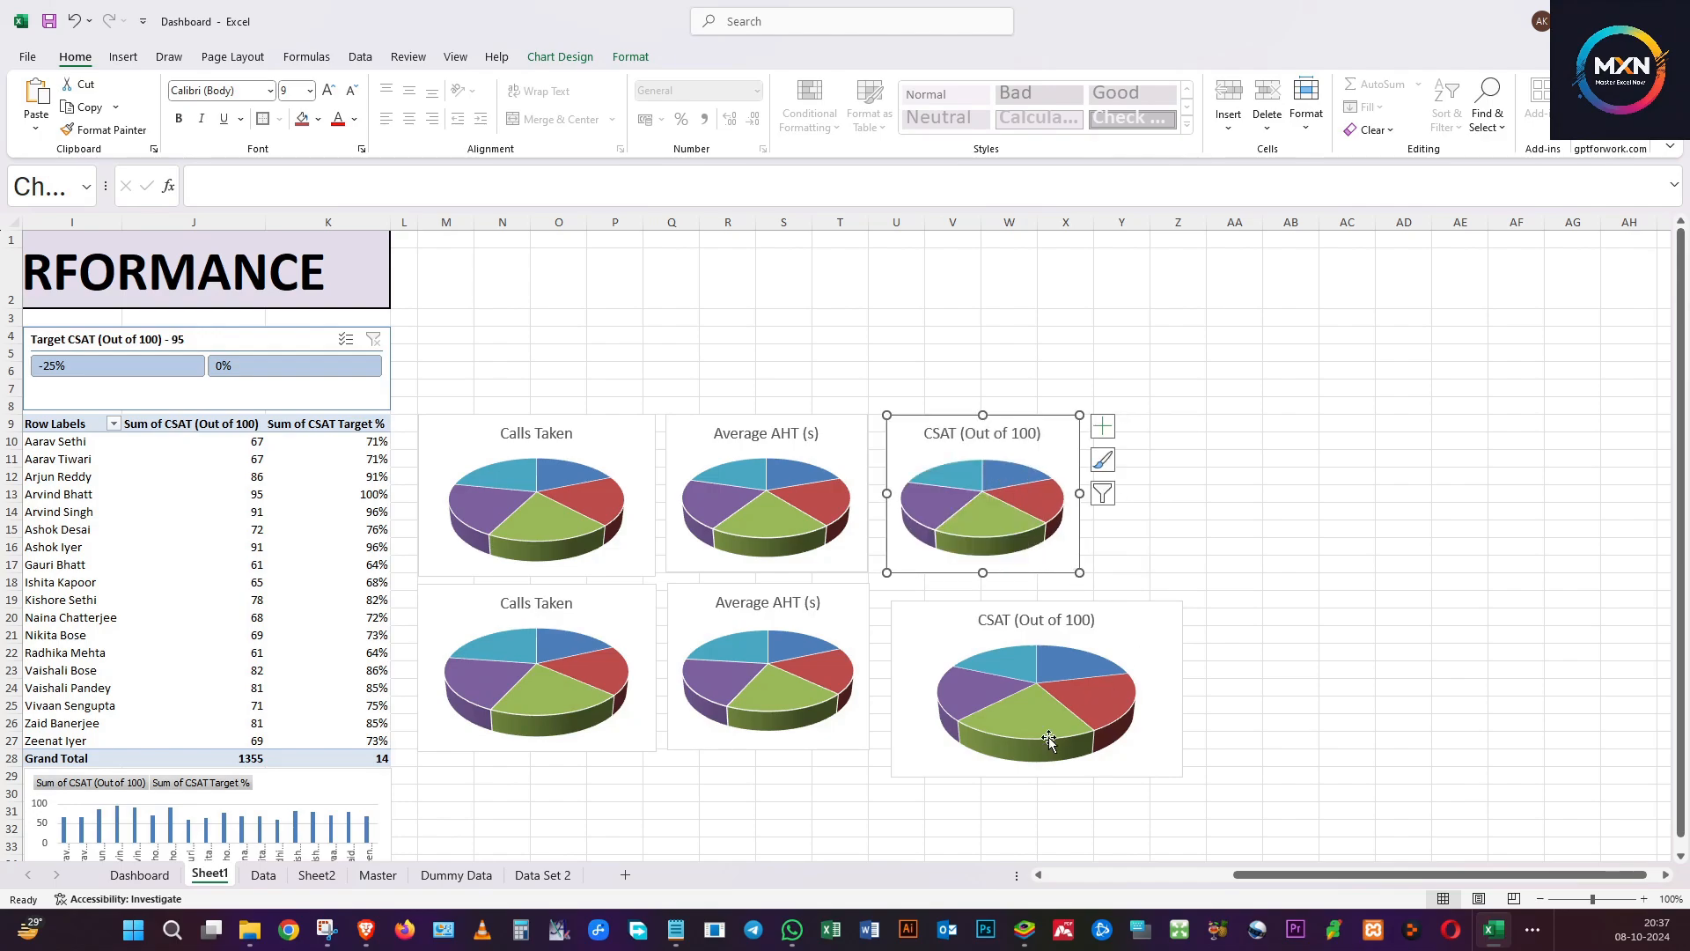
# Move the lower CSAT chart up under the upper one and shrink it to about U18:X26.
pyautogui.click(925, 630)
pyautogui.moveTo(924, 616); pyautogui.dragTo(928, 600)
pyautogui.moveTo(1177, 754); pyautogui.dragTo(1082, 736)
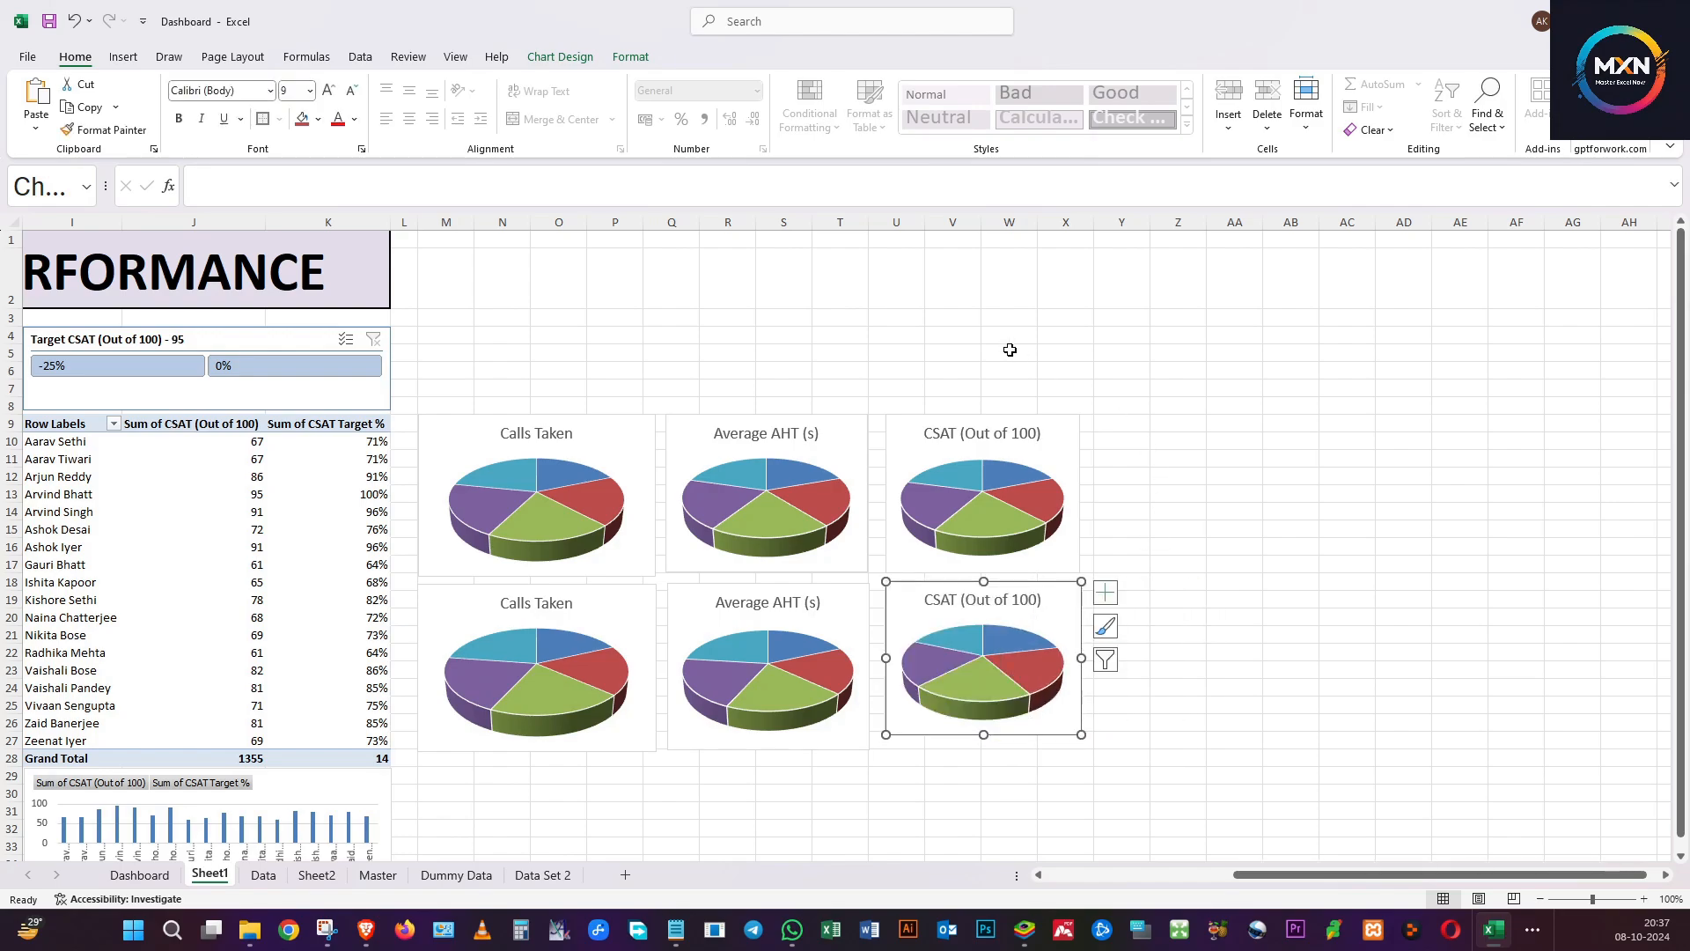
# Shrink the two Calls Taken pie charts to about M9:P16 and M18:P26, moving the lower one up.
pyautogui.click(562, 353)
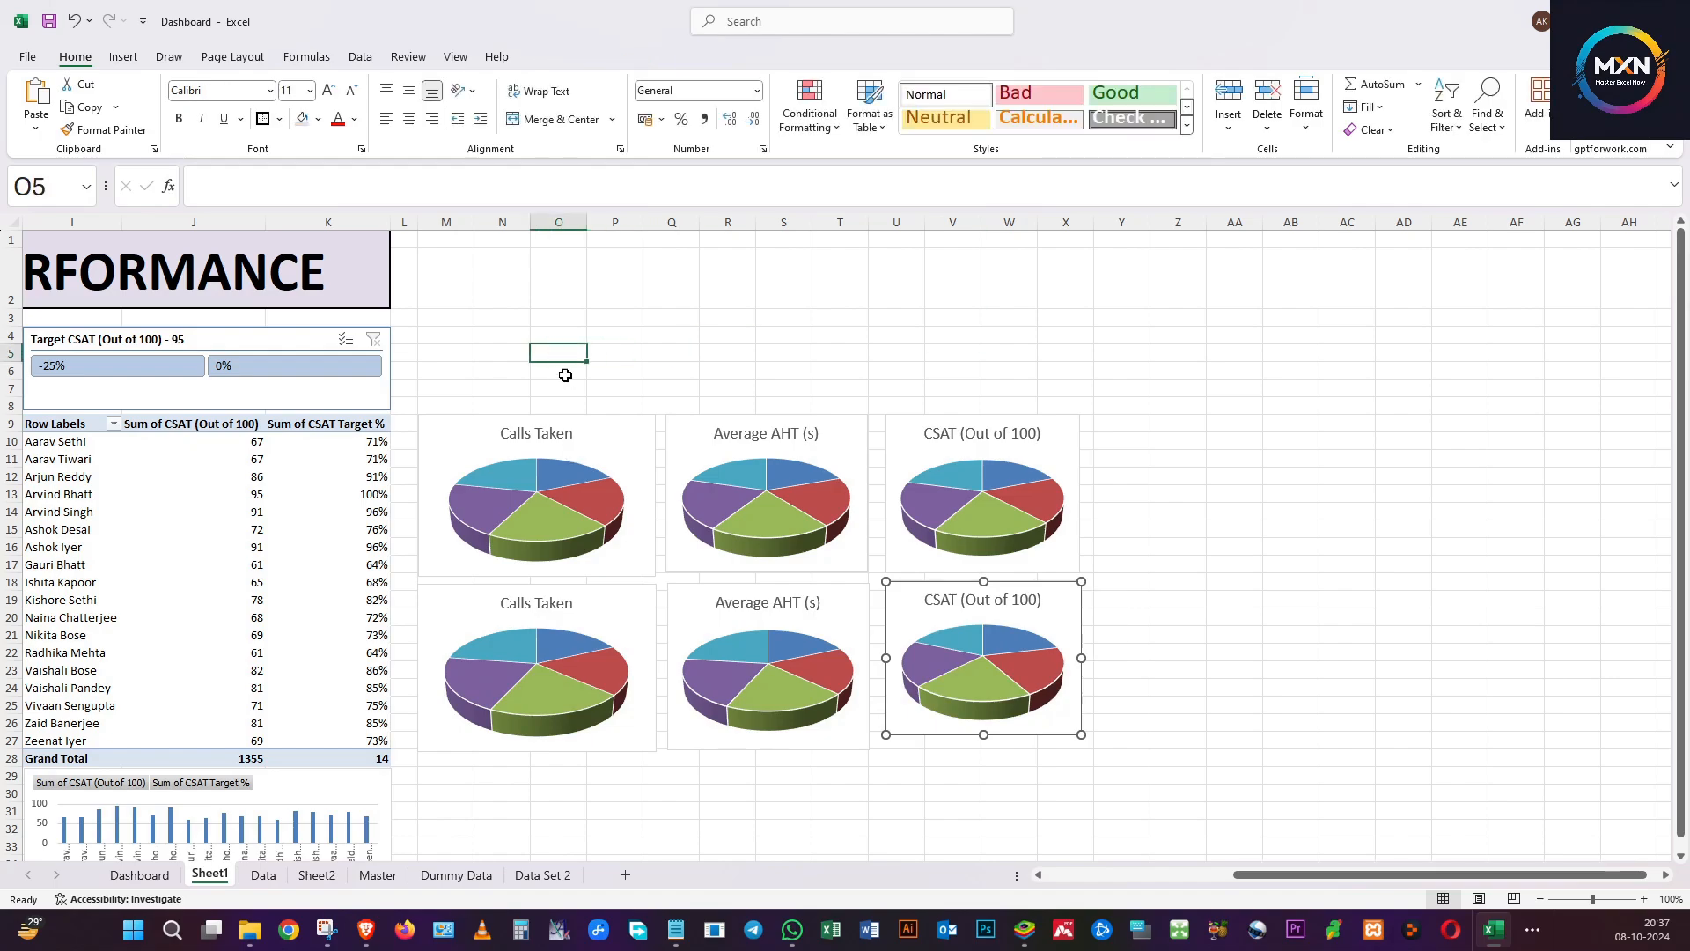
pyautogui.click(618, 444)
pyautogui.moveTo(655, 577); pyautogui.dragTo(644, 557)
pyautogui.click(648, 708)
pyautogui.click(633, 634)
pyautogui.moveTo(622, 596); pyautogui.dragTo(622, 590)
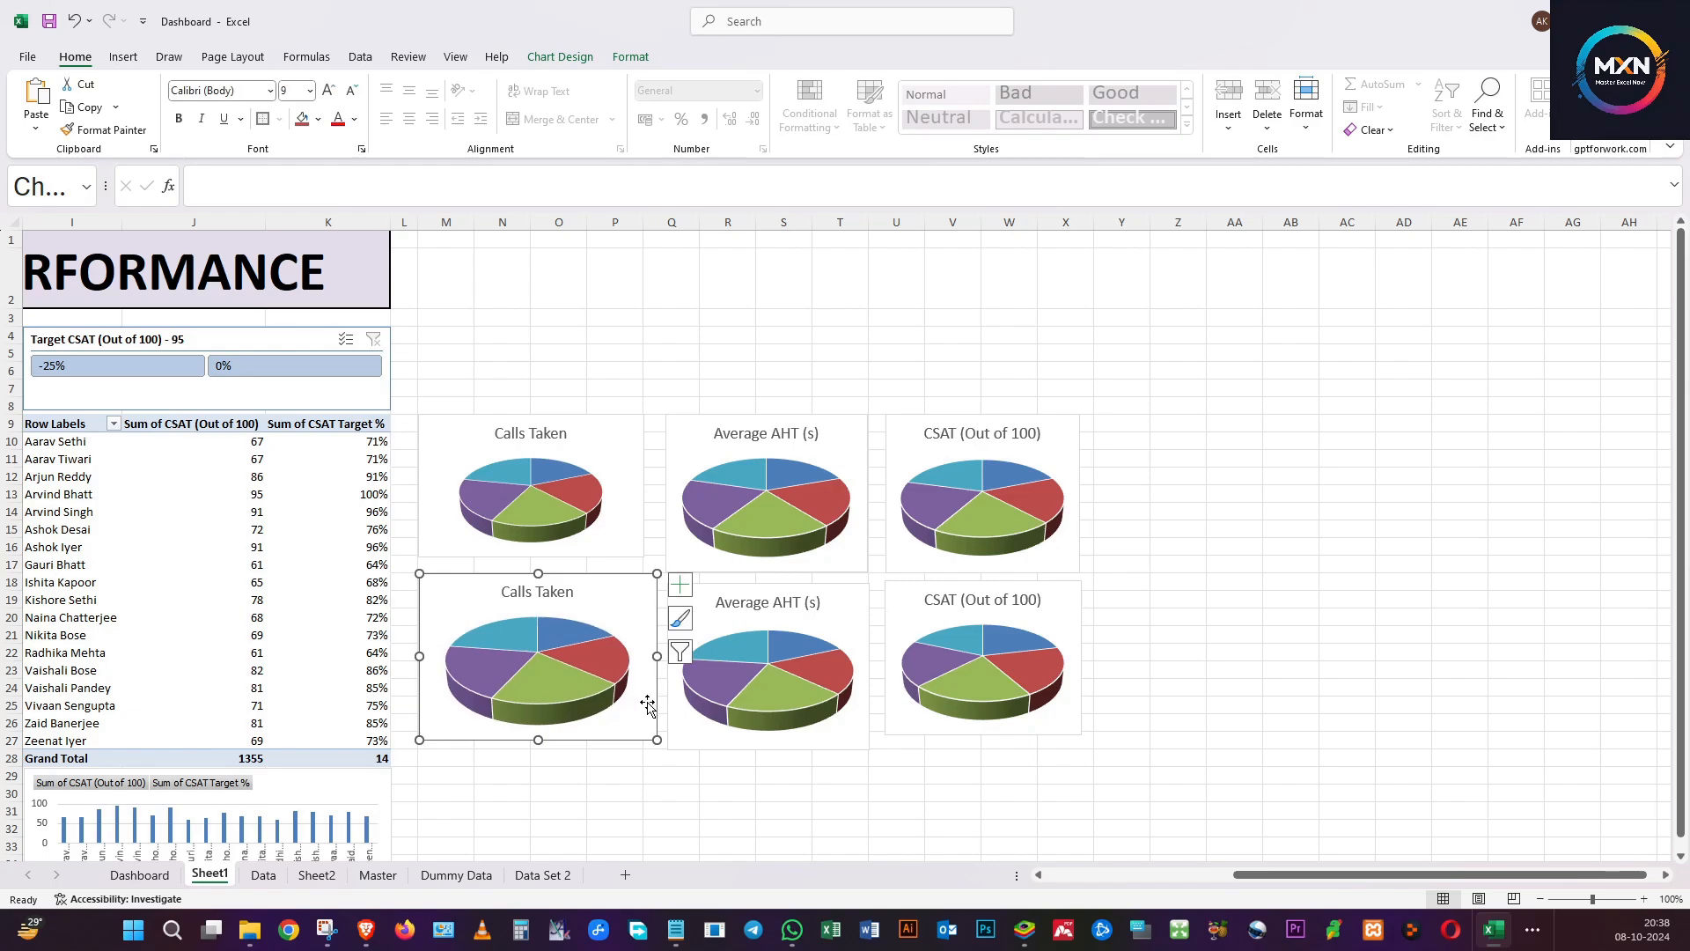
pyautogui.moveTo(658, 738); pyautogui.dragTo(641, 726)
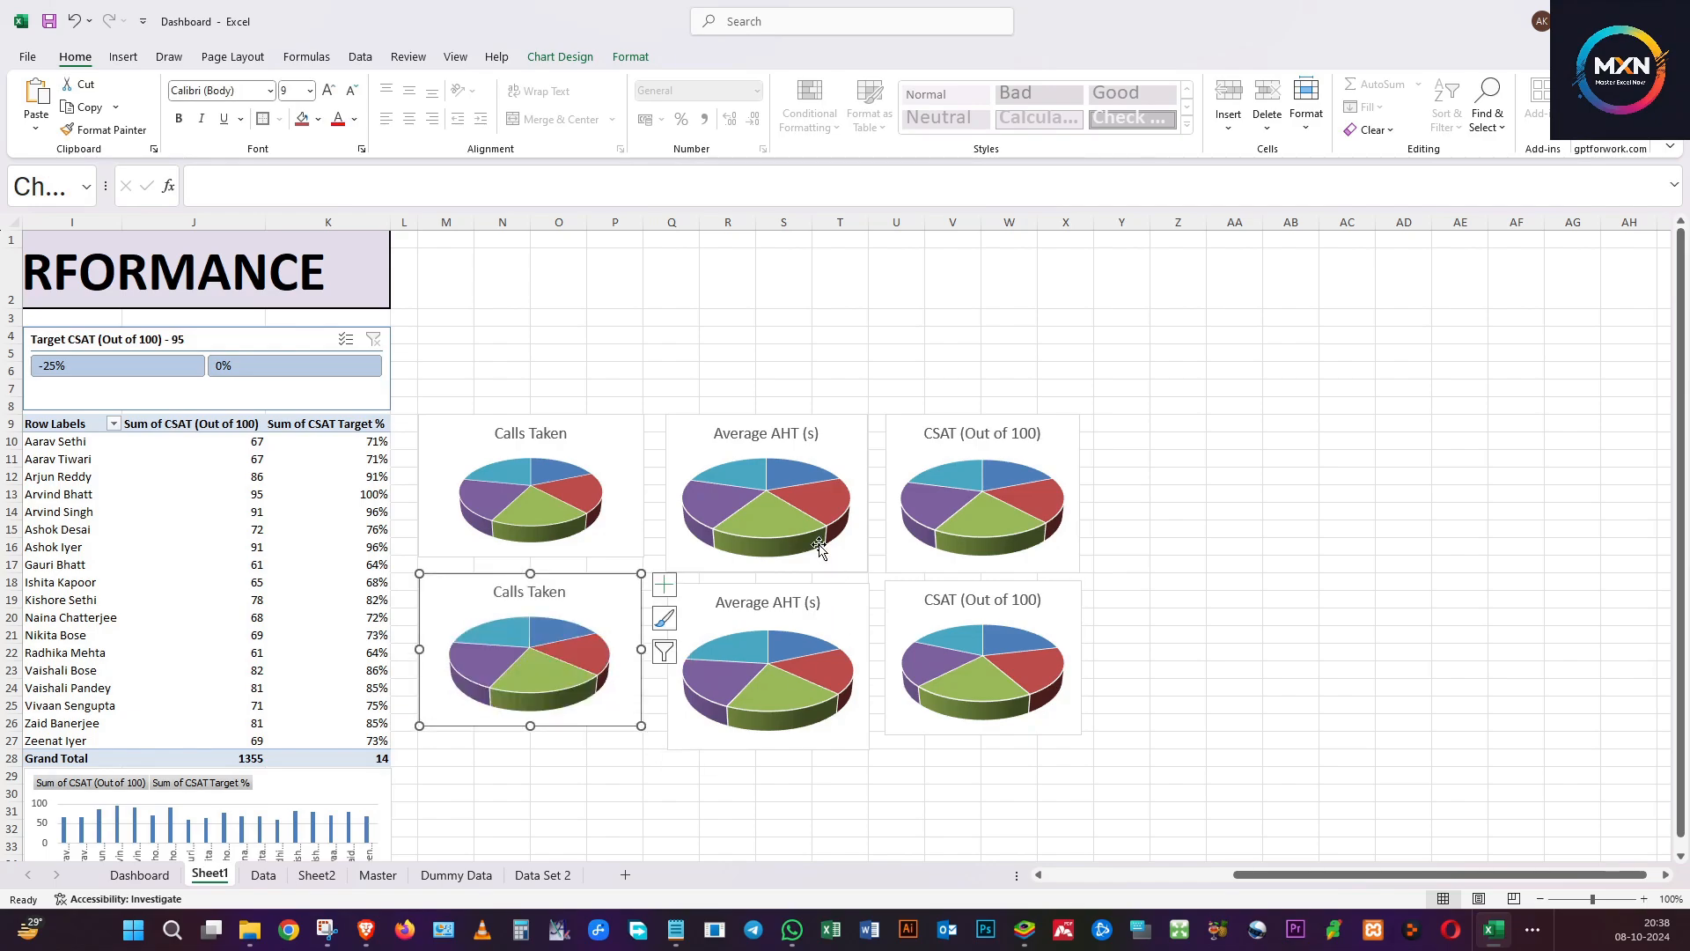
# Shift the upper Average AHT chart slightly right and narrow spacer column Q between the Calls Taken and AHT charts.
pyautogui.click(693, 443)
pyautogui.moveTo(693, 443); pyautogui.dragTo(725, 437)
pyautogui.moveTo(690, 214); pyautogui.dragTo(666, 214)
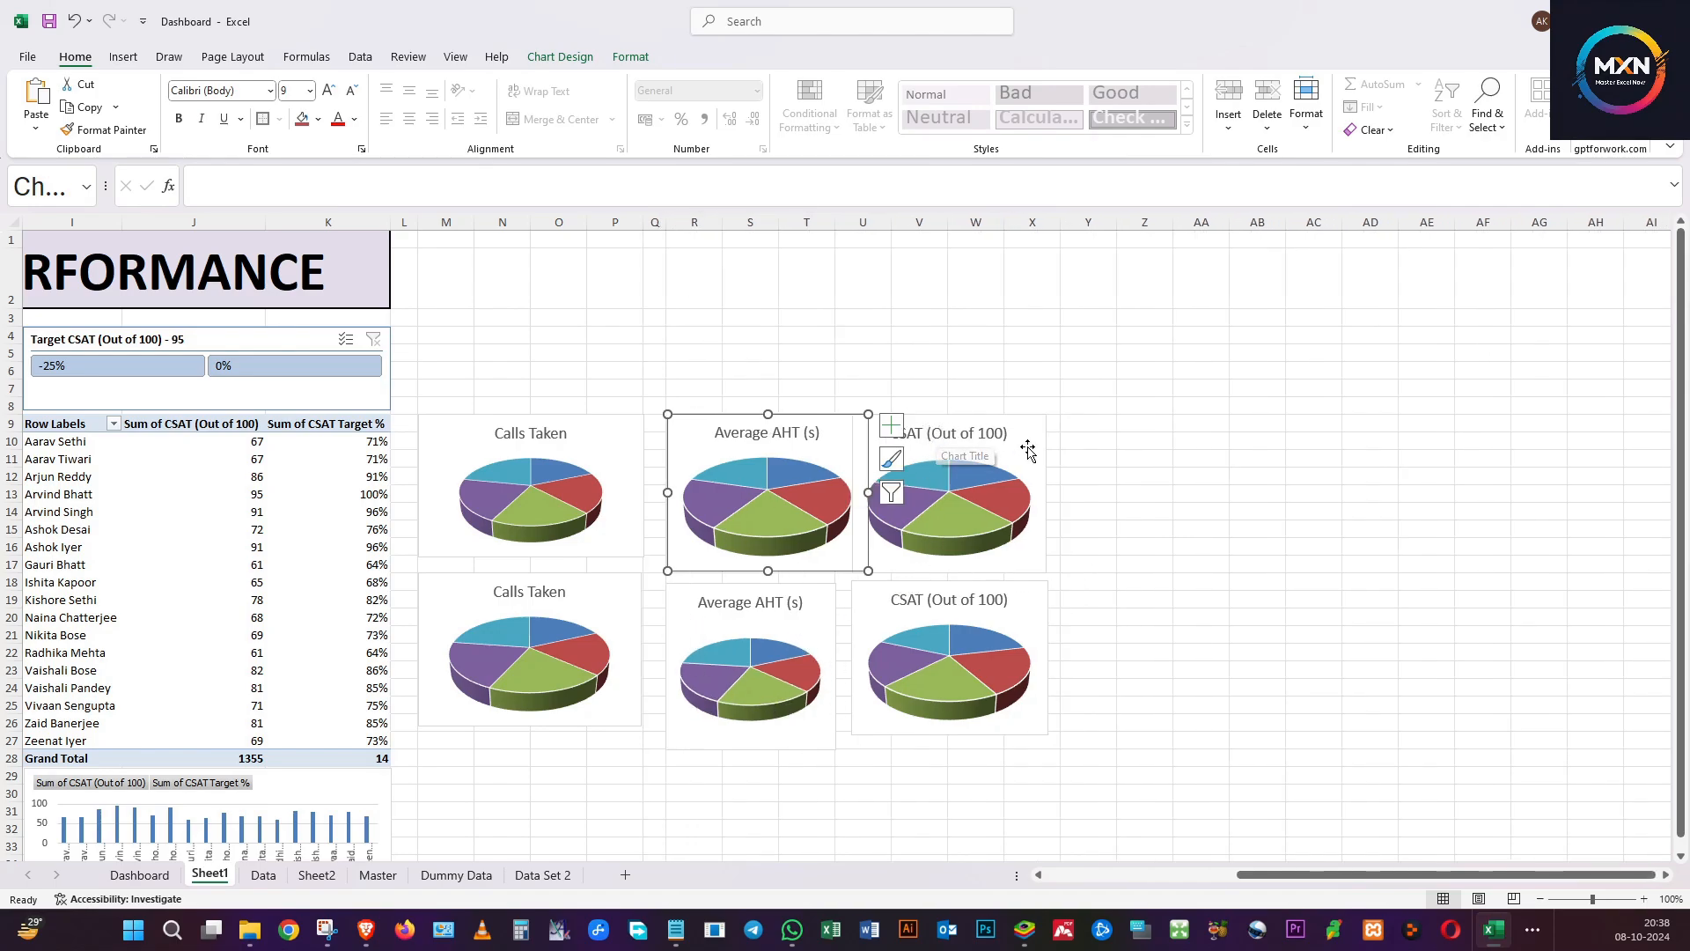
# Move both CSAT charts aside and shrink the two Average AHT charts to about R9:T16 and R18:T26, raising the lower one.
pyautogui.click(969, 454)
pyautogui.moveTo(866, 432); pyautogui.dragTo(963, 427)
pyautogui.click(848, 452)
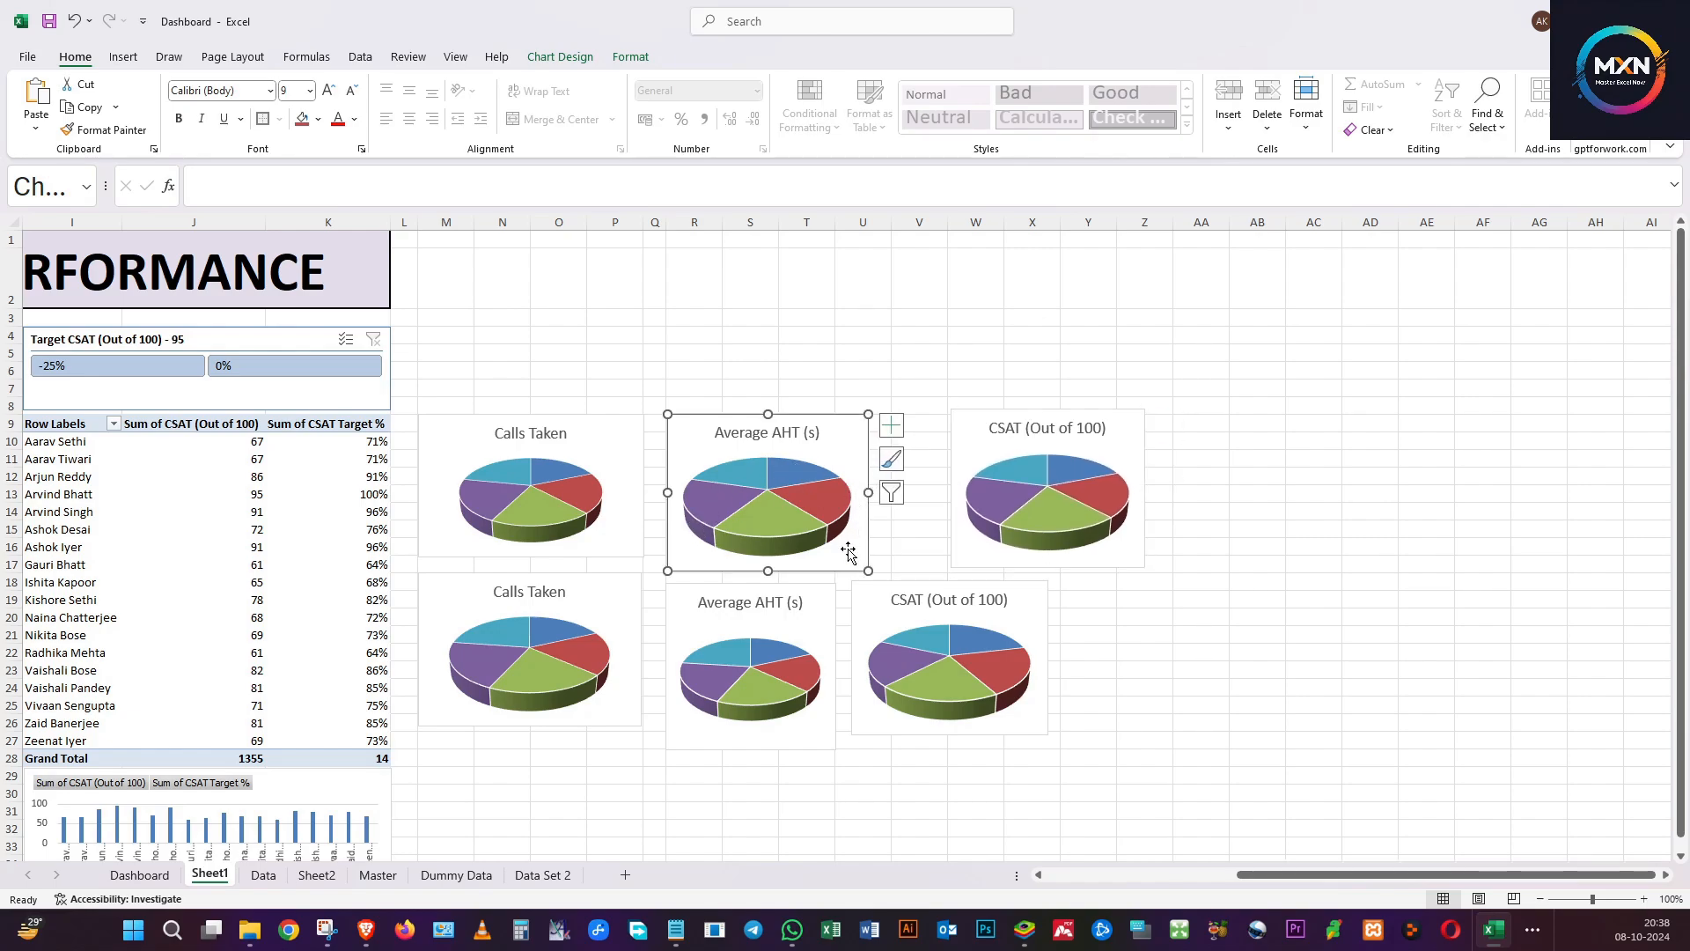
pyautogui.moveTo(871, 573); pyautogui.dragTo(903, 583)
pyautogui.moveTo(683, 604); pyautogui.dragTo(682, 595)
pyautogui.moveTo(835, 740); pyautogui.dragTo(836, 723)
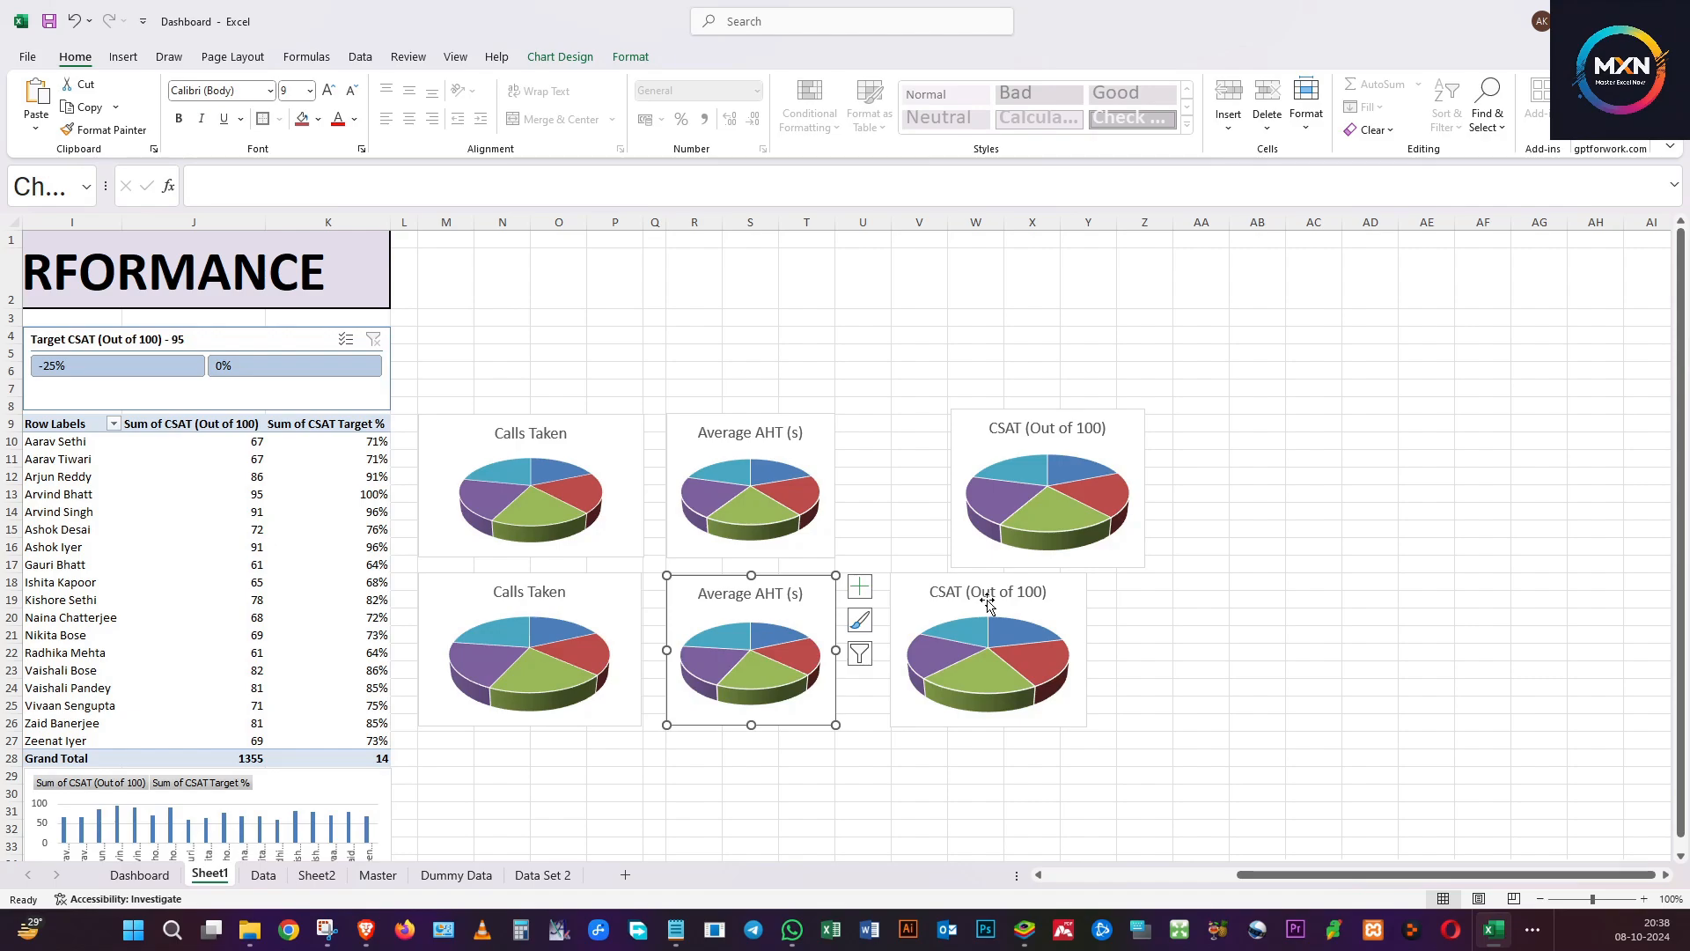
# Align the upper CSAT chart above the lower one at column V and shrink it to about V9:X16.
pyautogui.click(1072, 609)
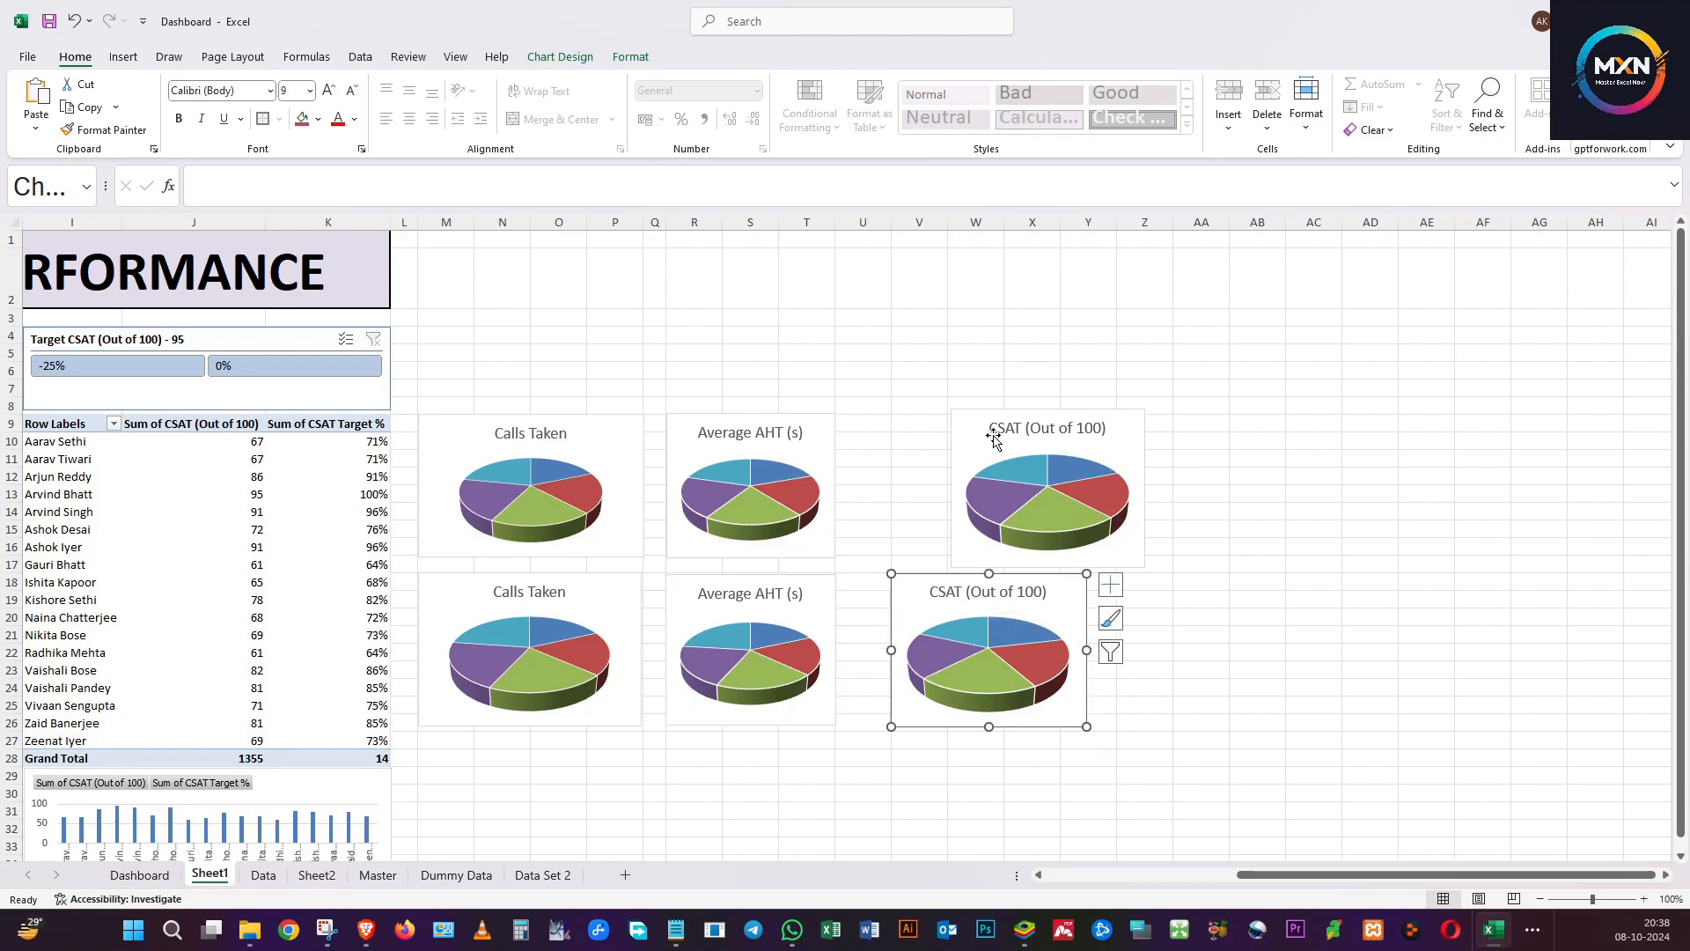
pyautogui.moveTo(973, 438); pyautogui.dragTo(912, 441)
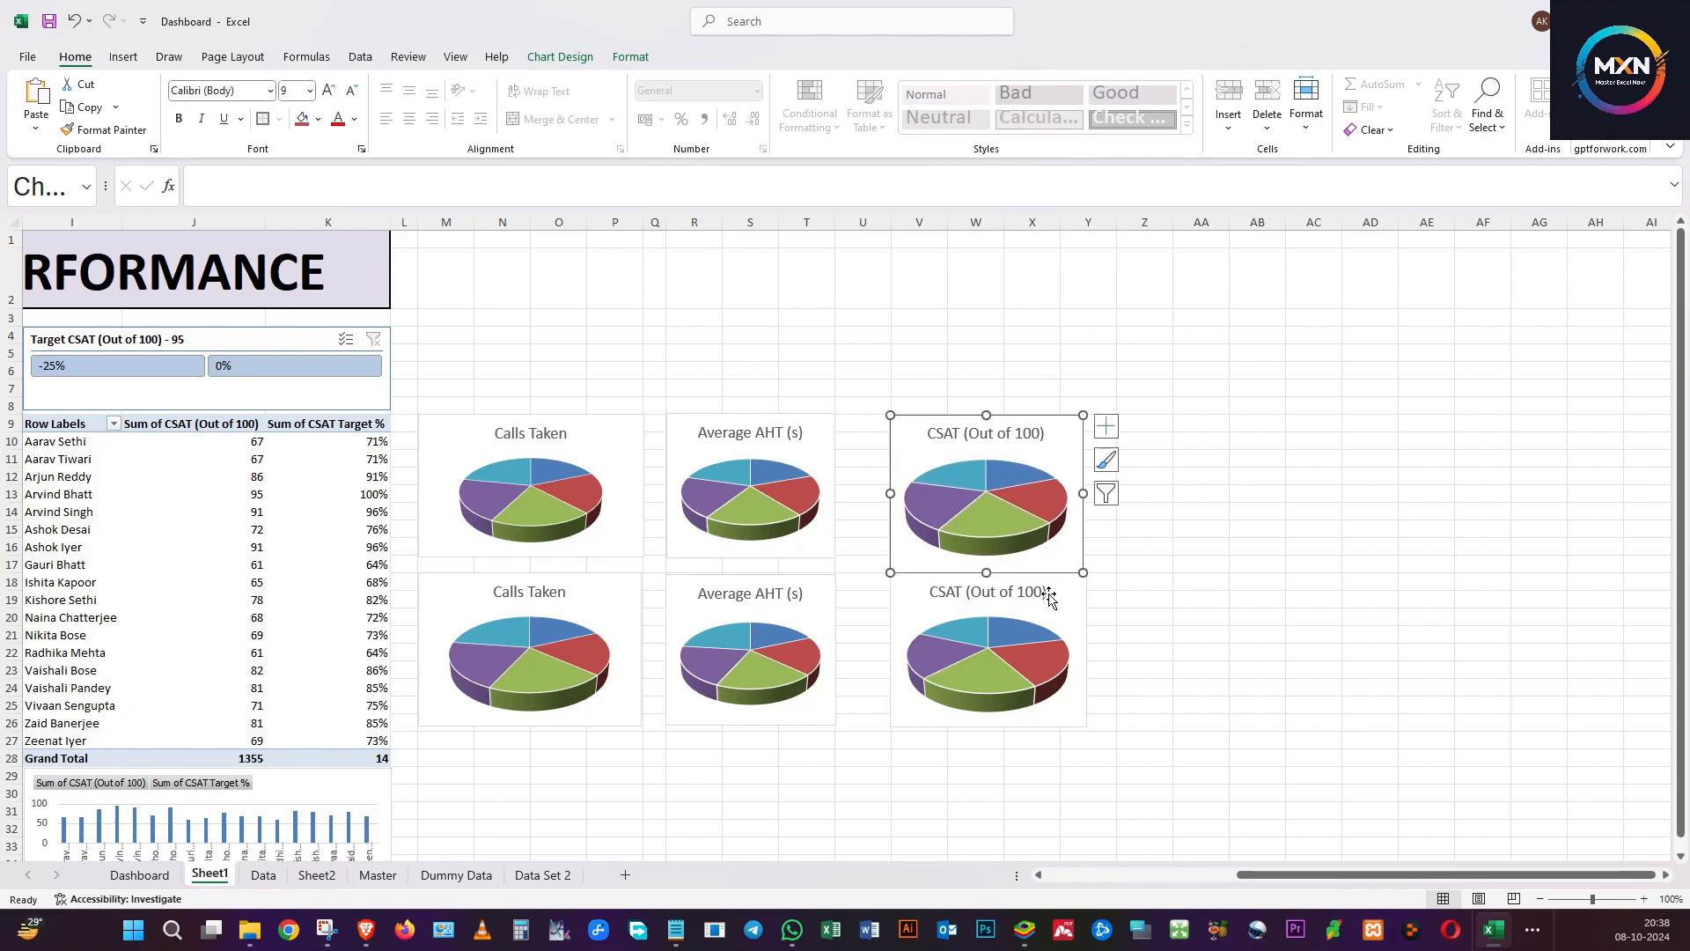
pyautogui.moveTo(1083, 571)
pyautogui.mouseDown()
pyautogui.moveTo(1056, 542)
pyautogui.moveTo(1063, 555)
pyautogui.mouseUp()
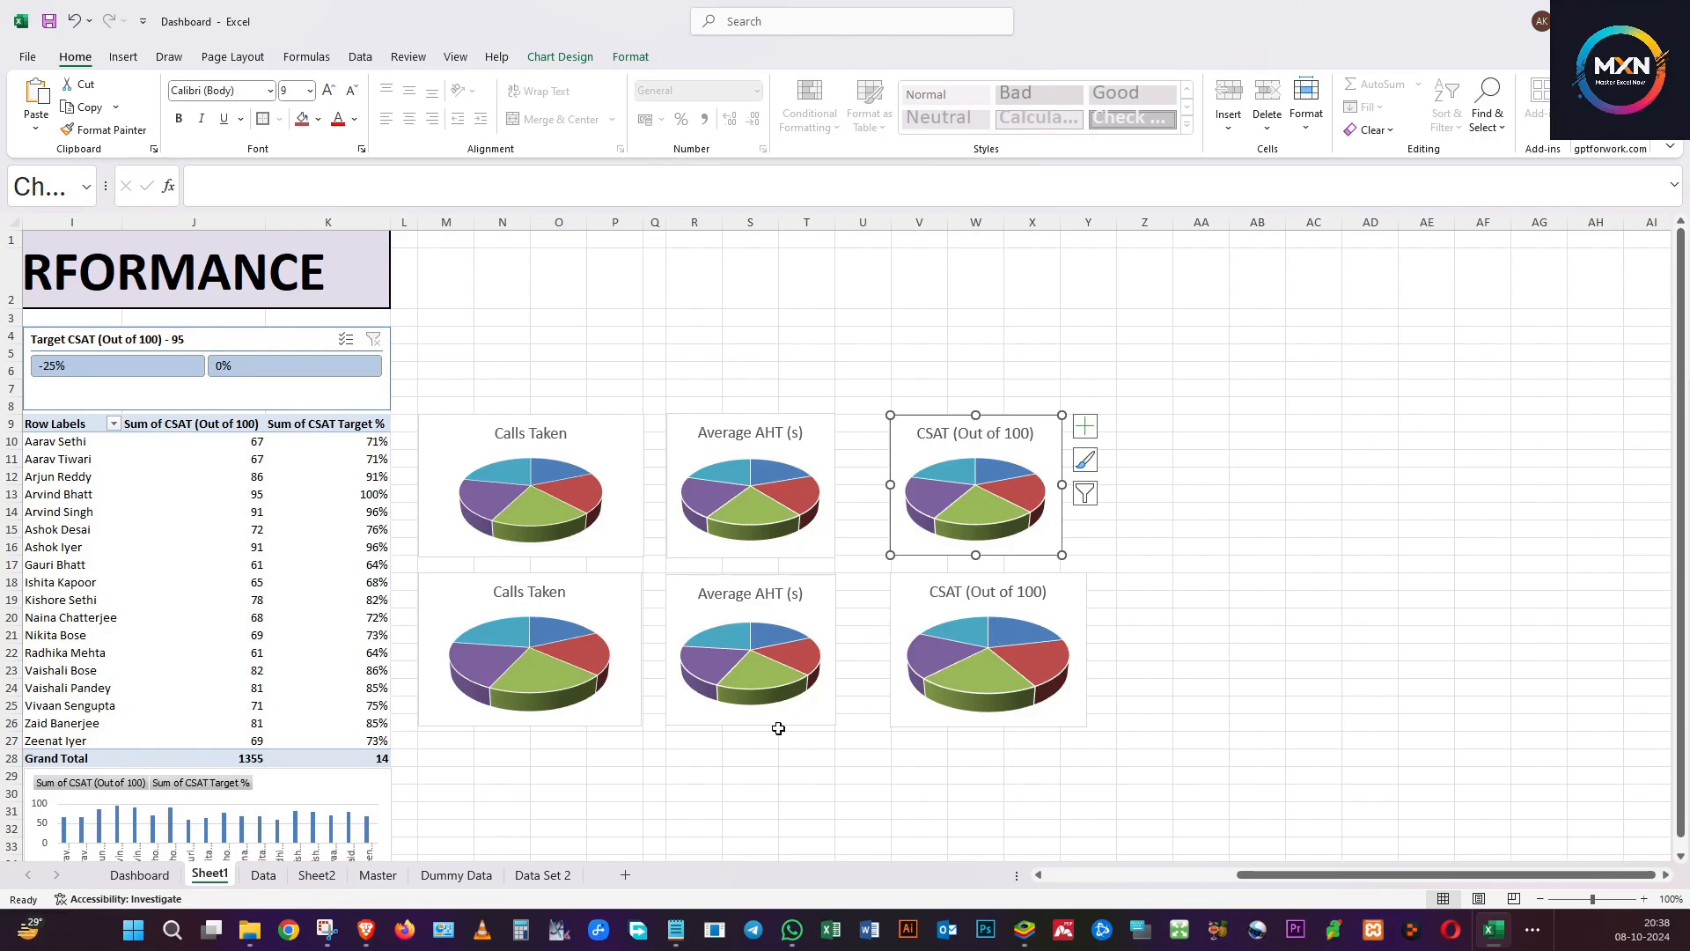
# Merge and center M3:P6 above the Calls Taken charts and copy the merged block to R3 and V3.
pyautogui.moveTo(461, 315); pyautogui.dragTo(601, 376)
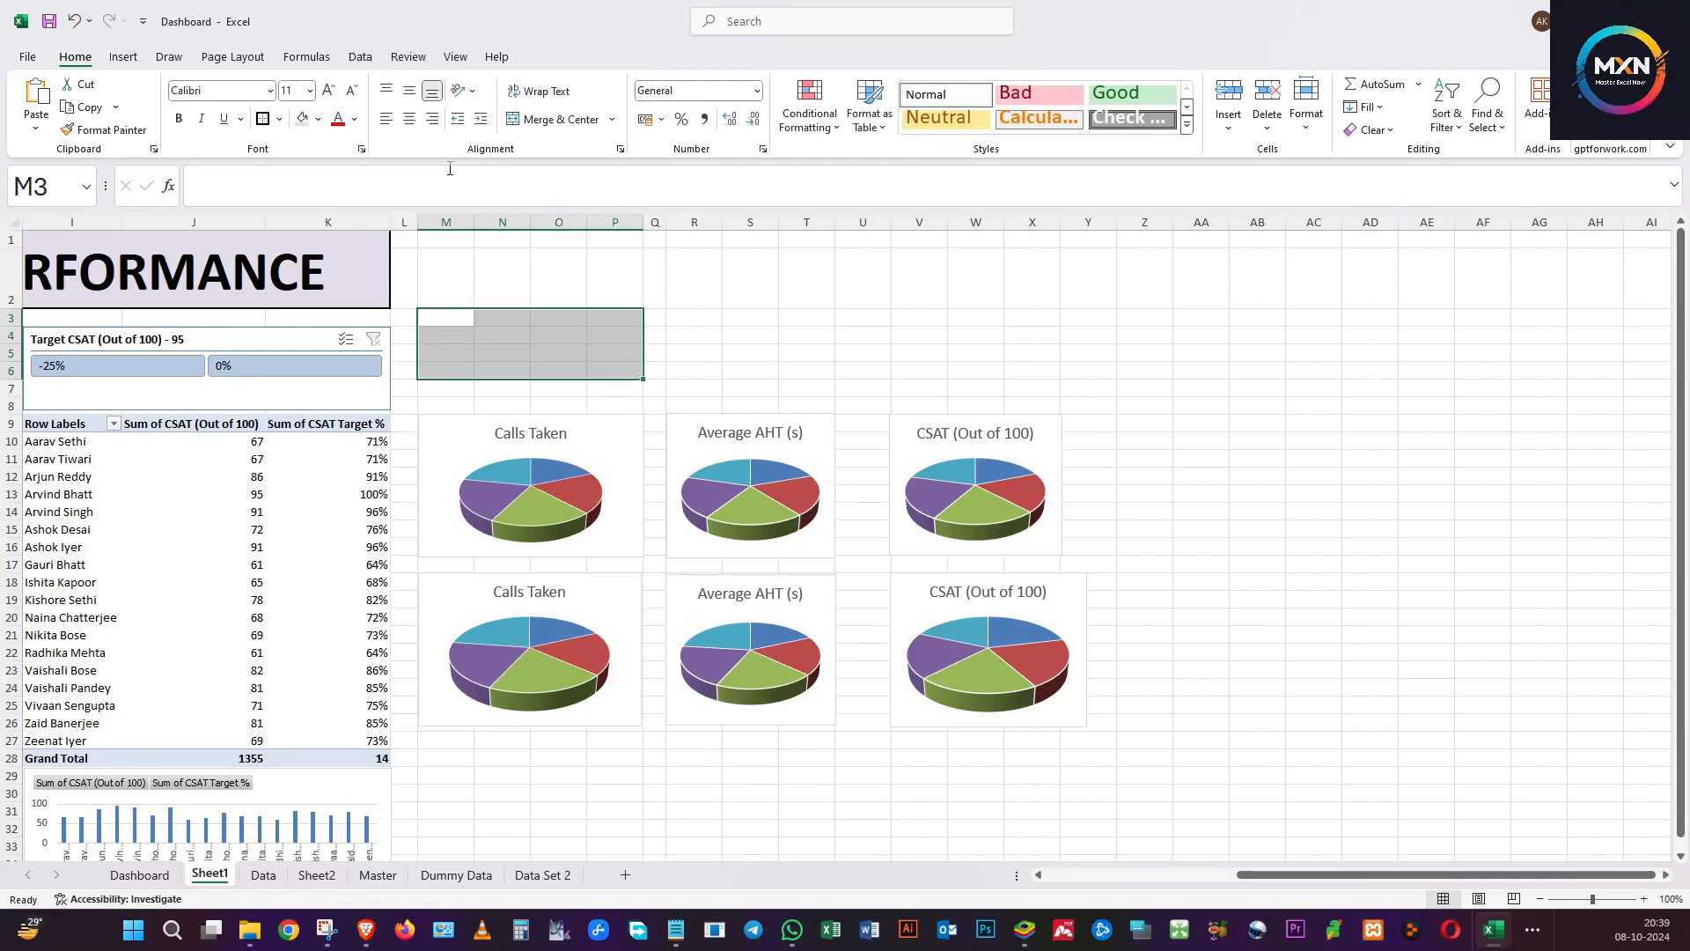
pyautogui.click(553, 118)
pyautogui.hotkey('ctrl', 'c')
pyautogui.press('Right')
pyautogui.press('Right')
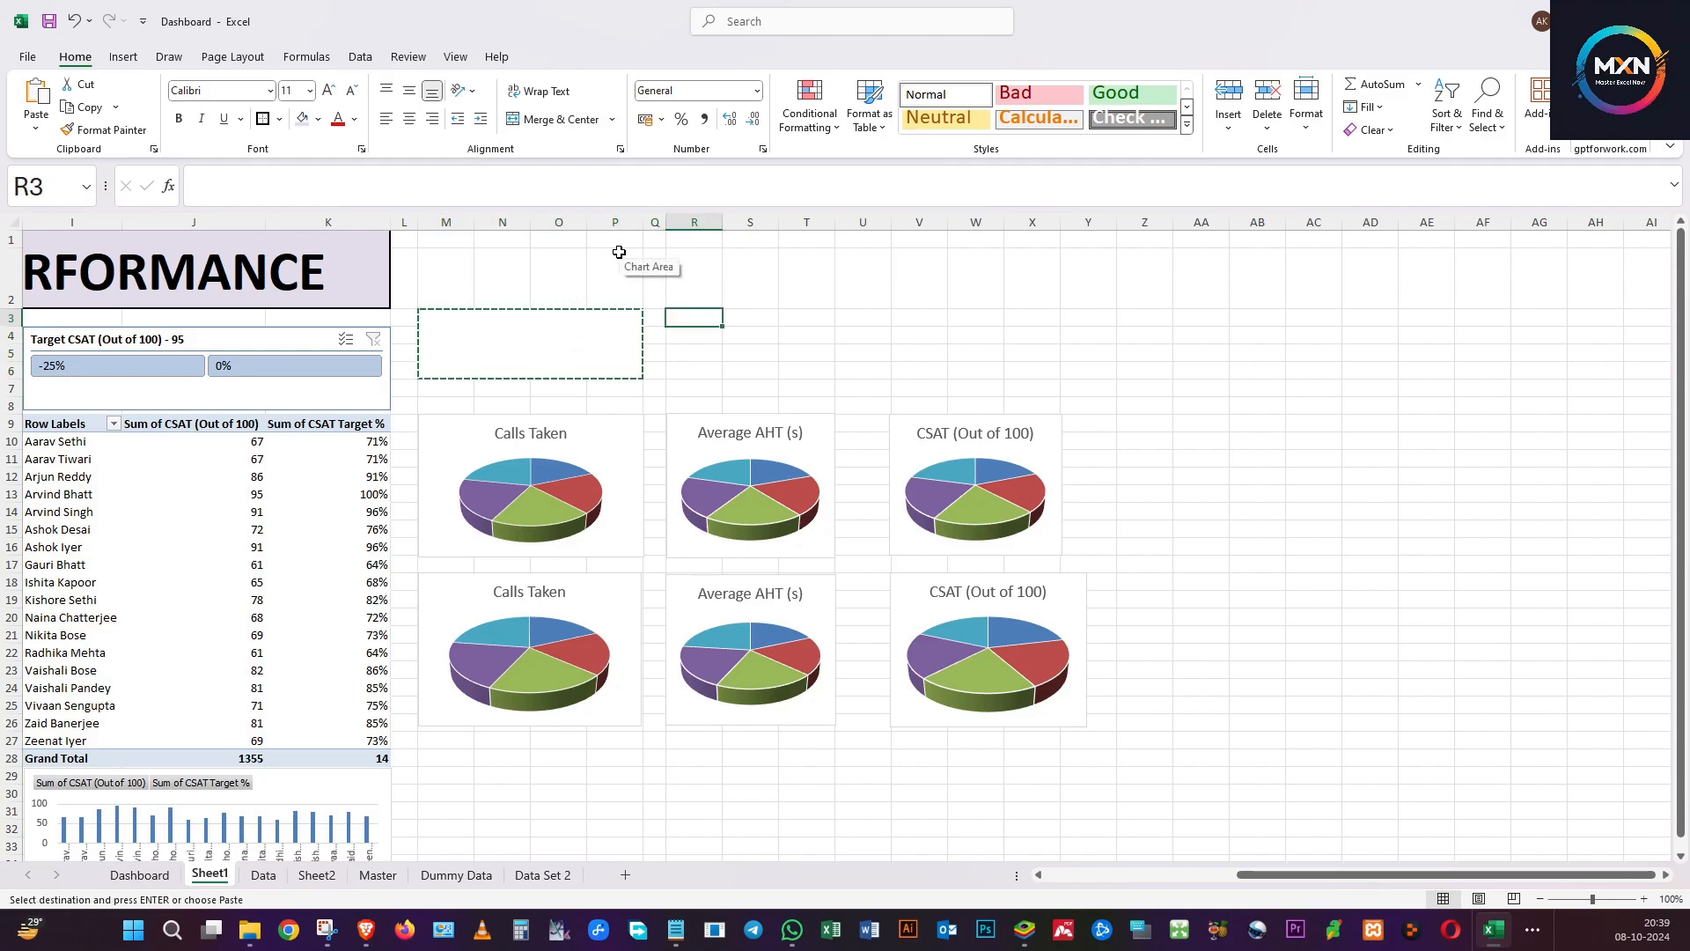
pyautogui.hotkey('ctrl', 'v')
pyautogui.press('Right')
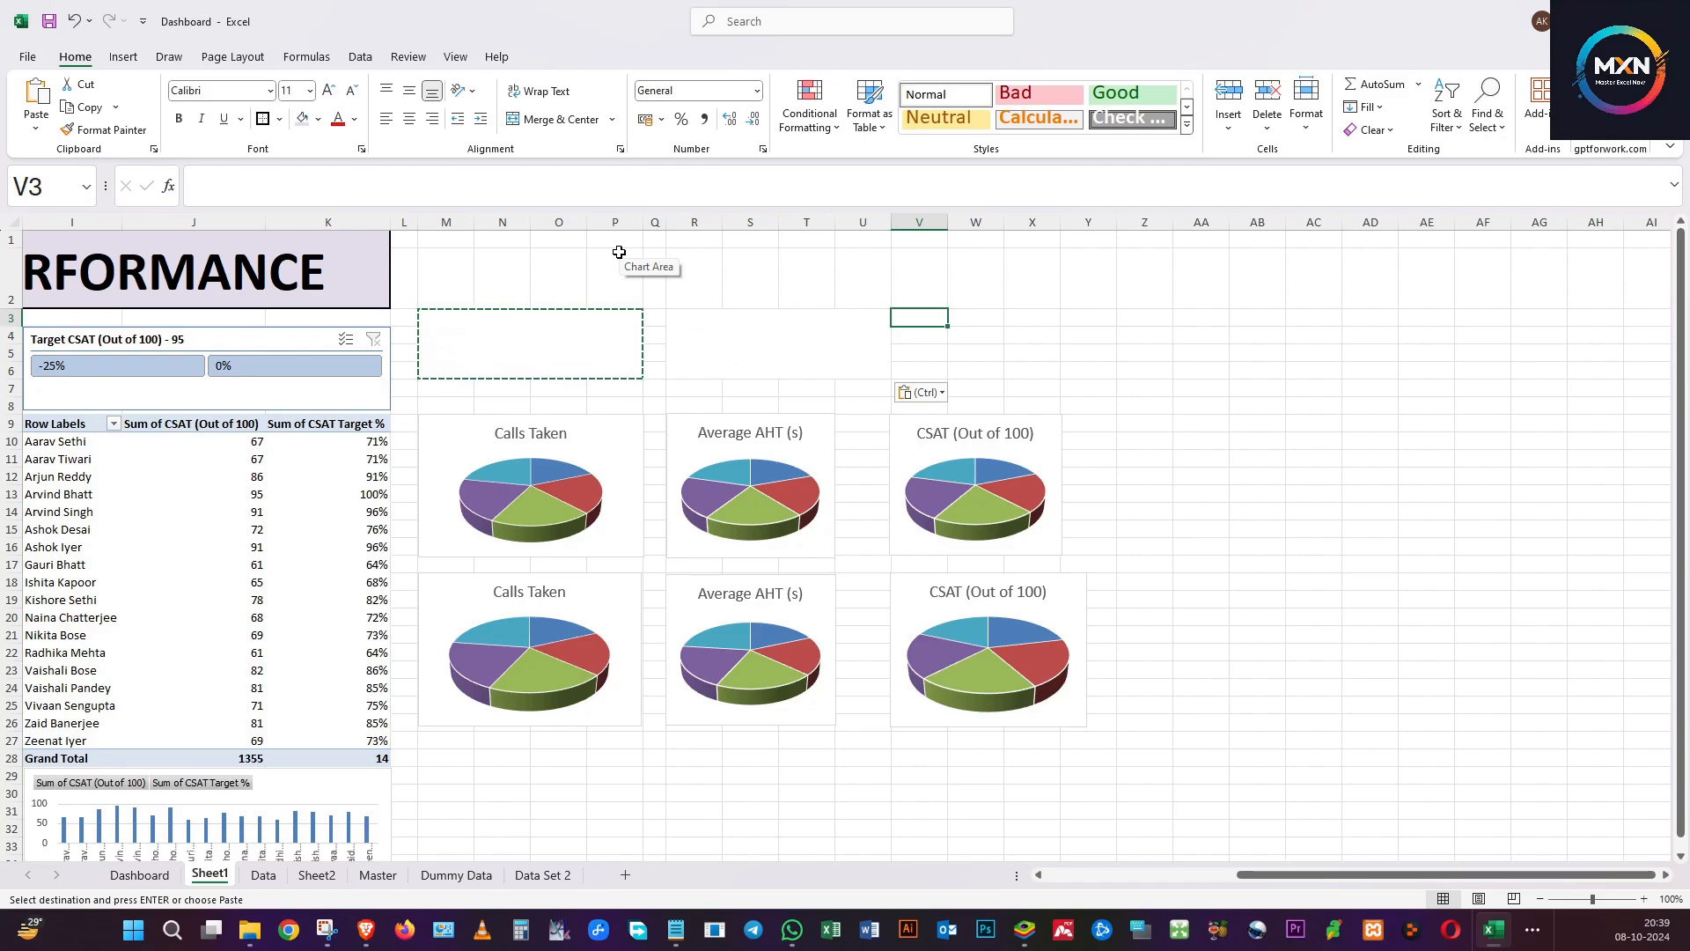
pyautogui.hotkey('ctrl', 'v')
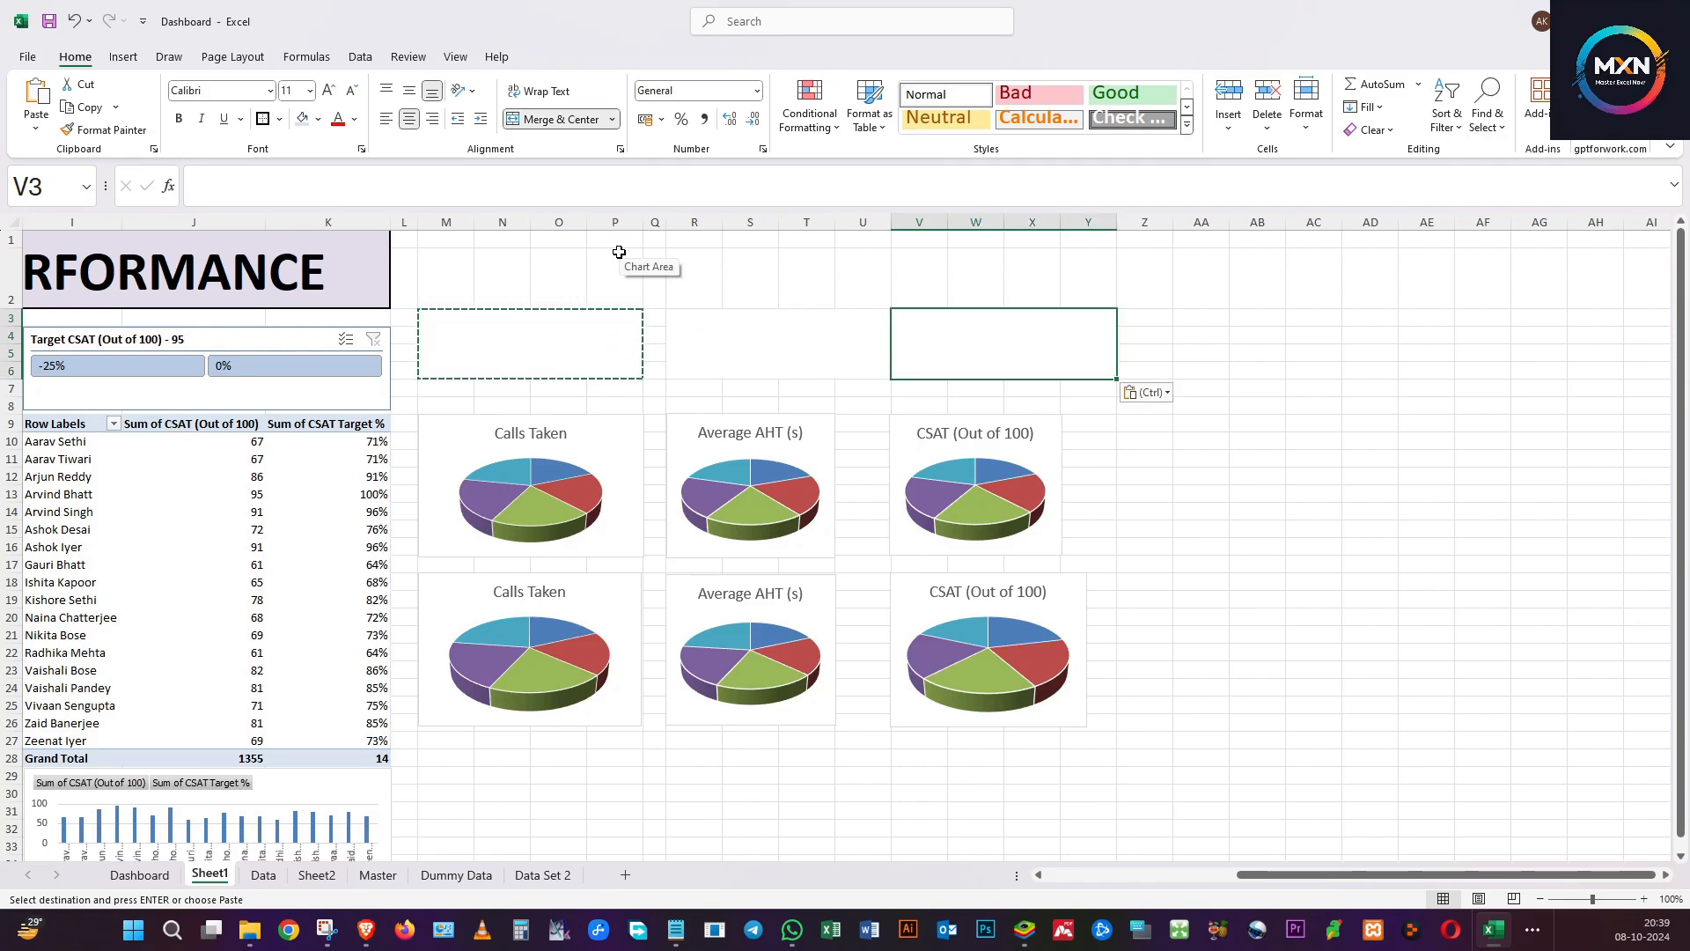
# Insert a column before column V to separate the AHT and CSAT heading blocks.
pyautogui.click(788, 330)
pyautogui.click(529, 355)
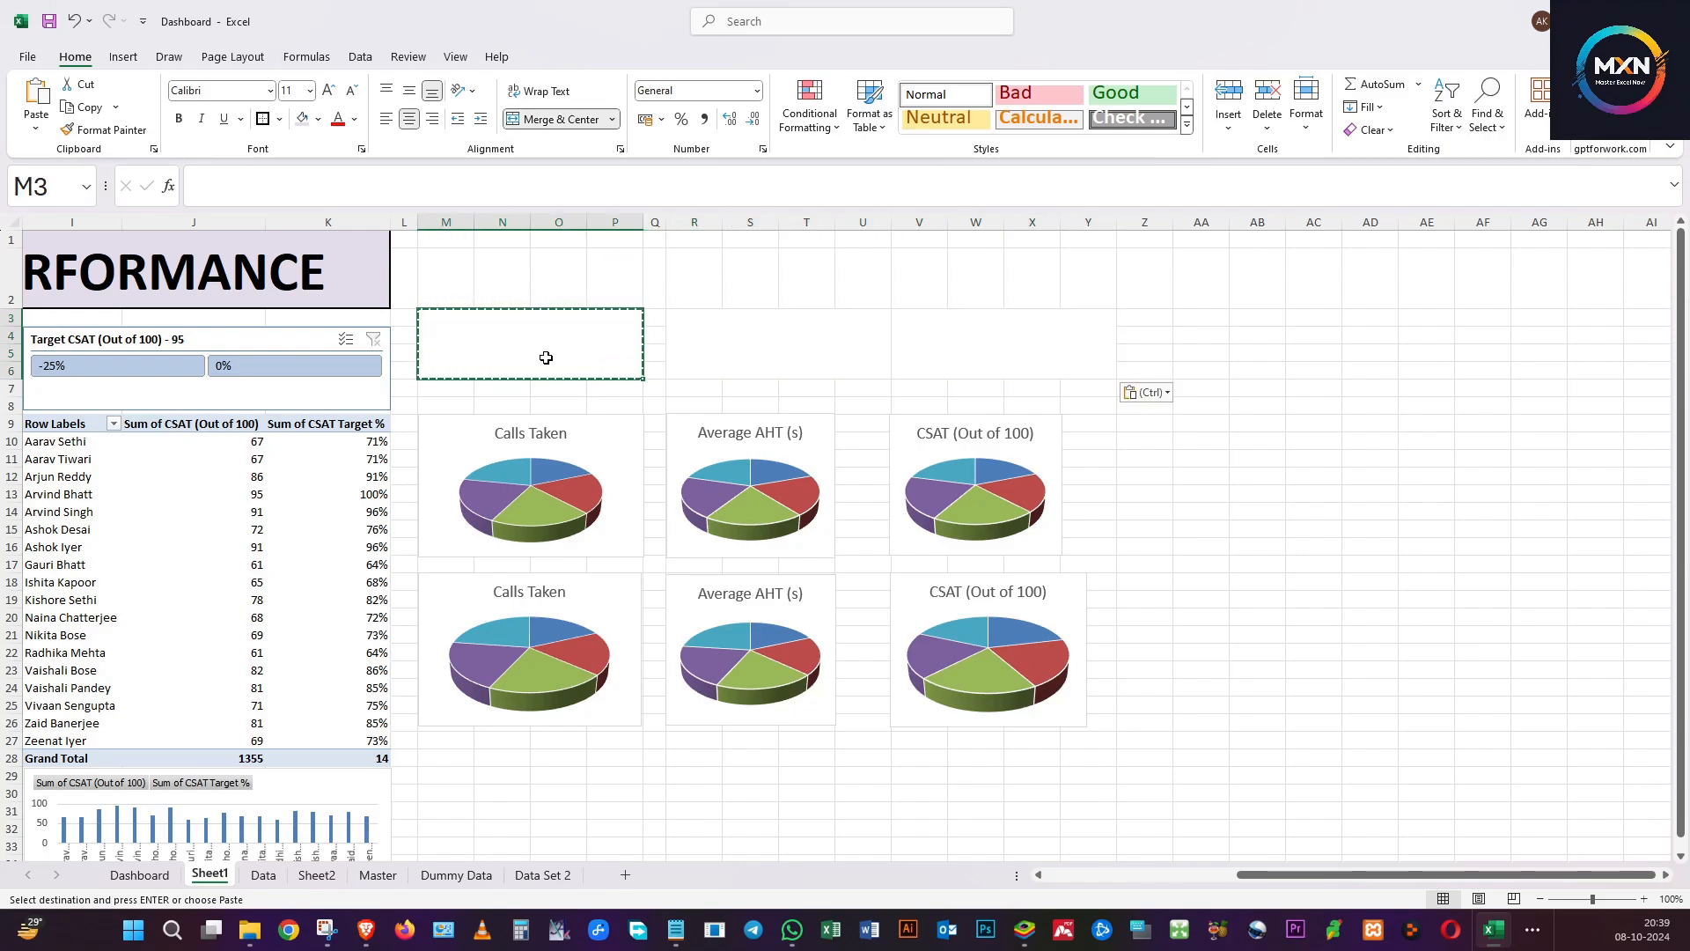
pyautogui.click(768, 341)
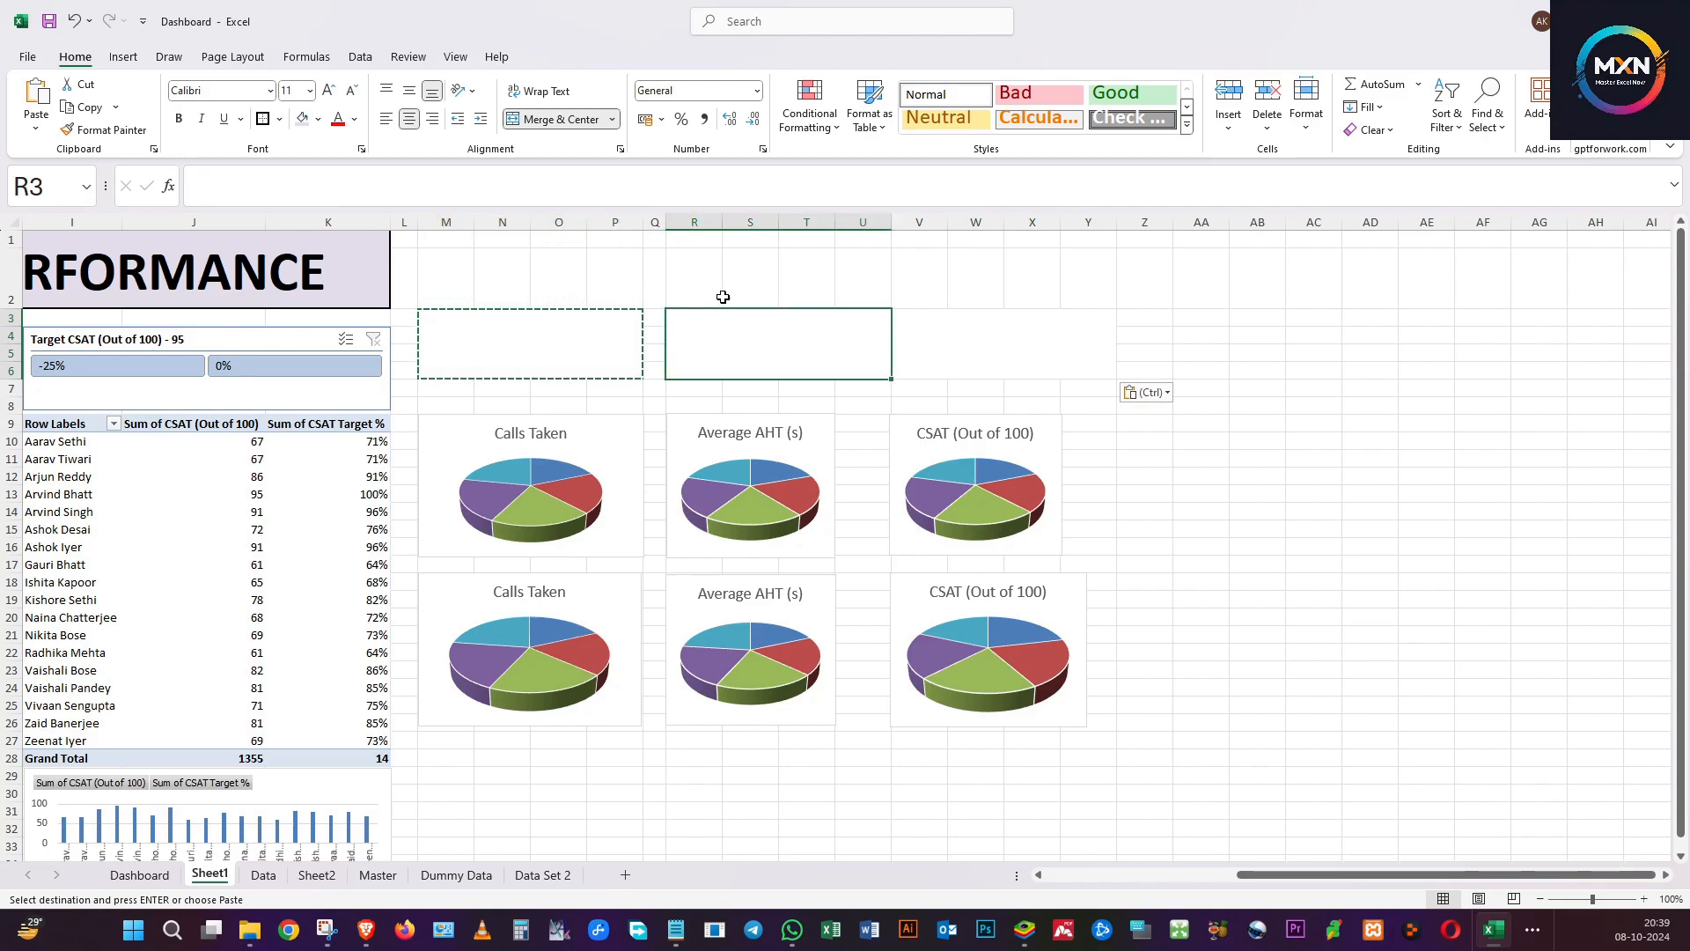
pyautogui.click(780, 434)
pyautogui.click(823, 451)
pyautogui.rightClick(921, 222)
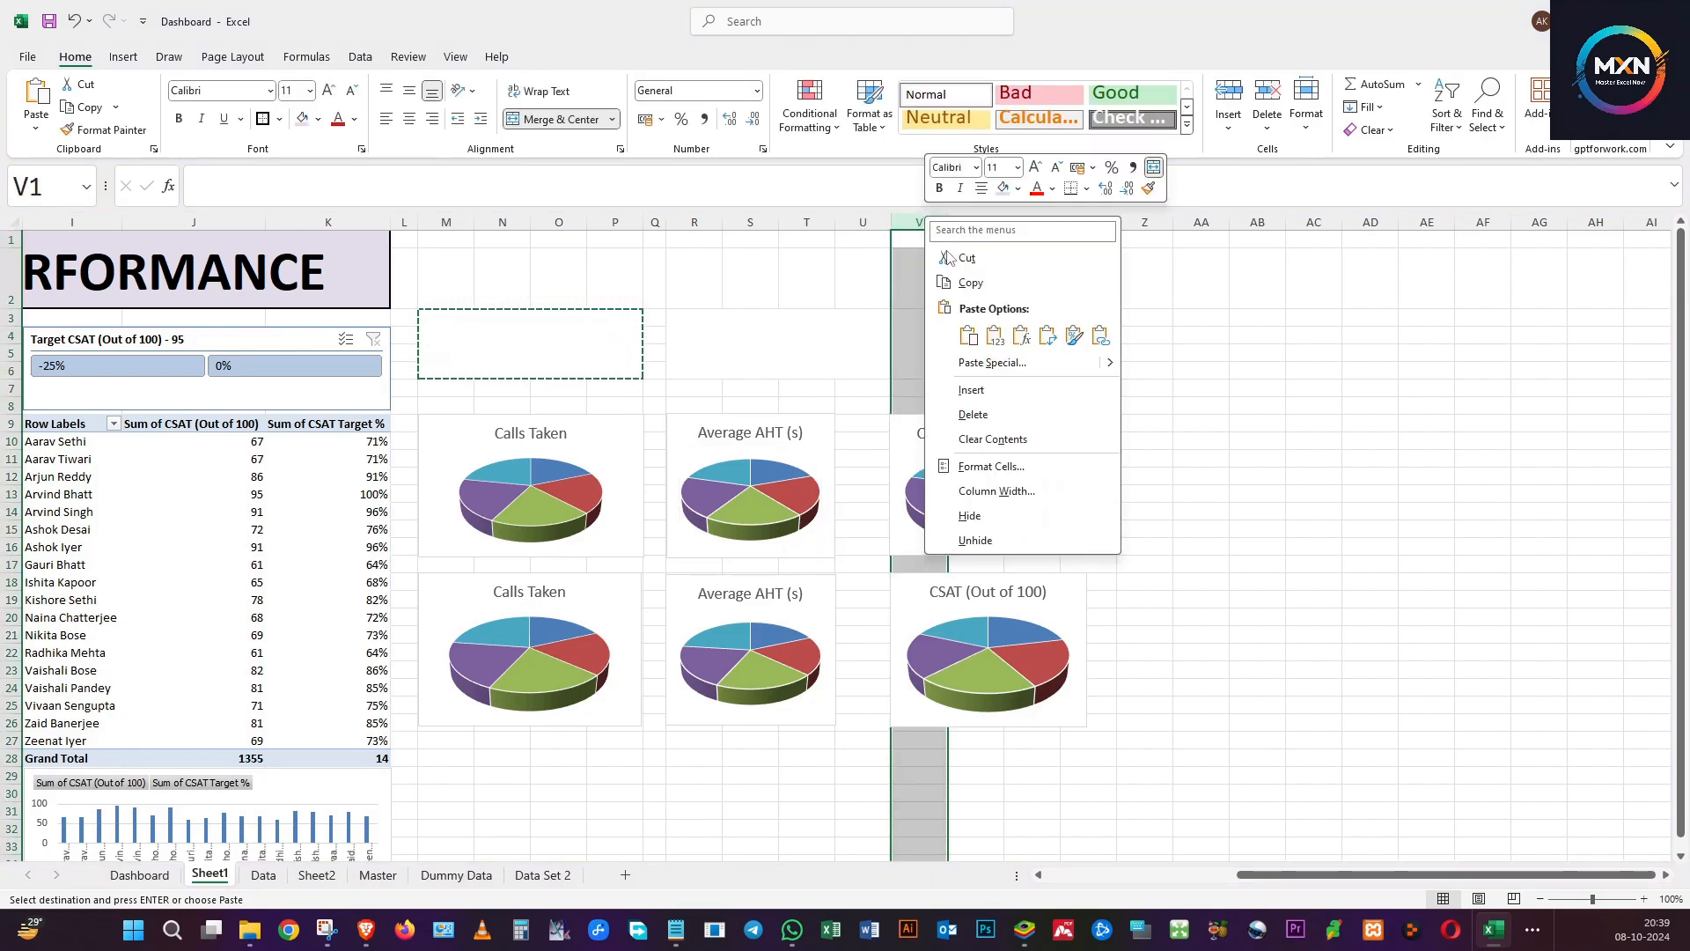
pyautogui.click(968, 387)
pyautogui.click(863, 405)
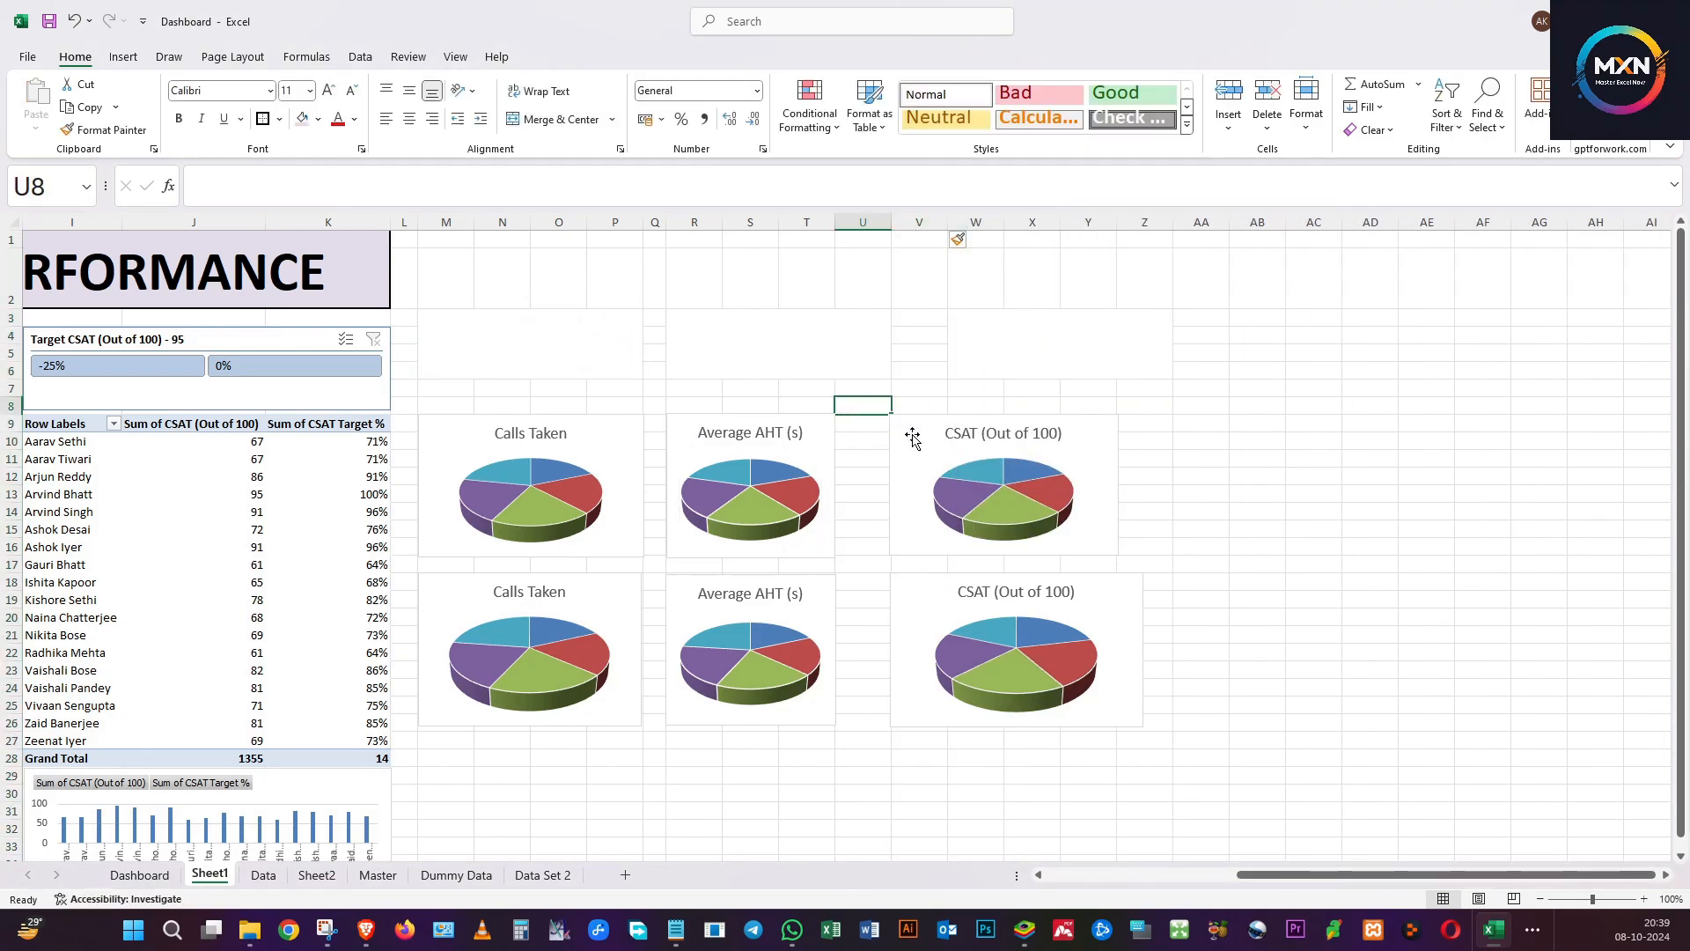
# Move both CSAT charts to start at column W and widen both Average AHT charts to the end of column U.
pyautogui.moveTo(908, 431); pyautogui.dragTo(964, 429)
pyautogui.moveTo(911, 594); pyautogui.dragTo(968, 597)
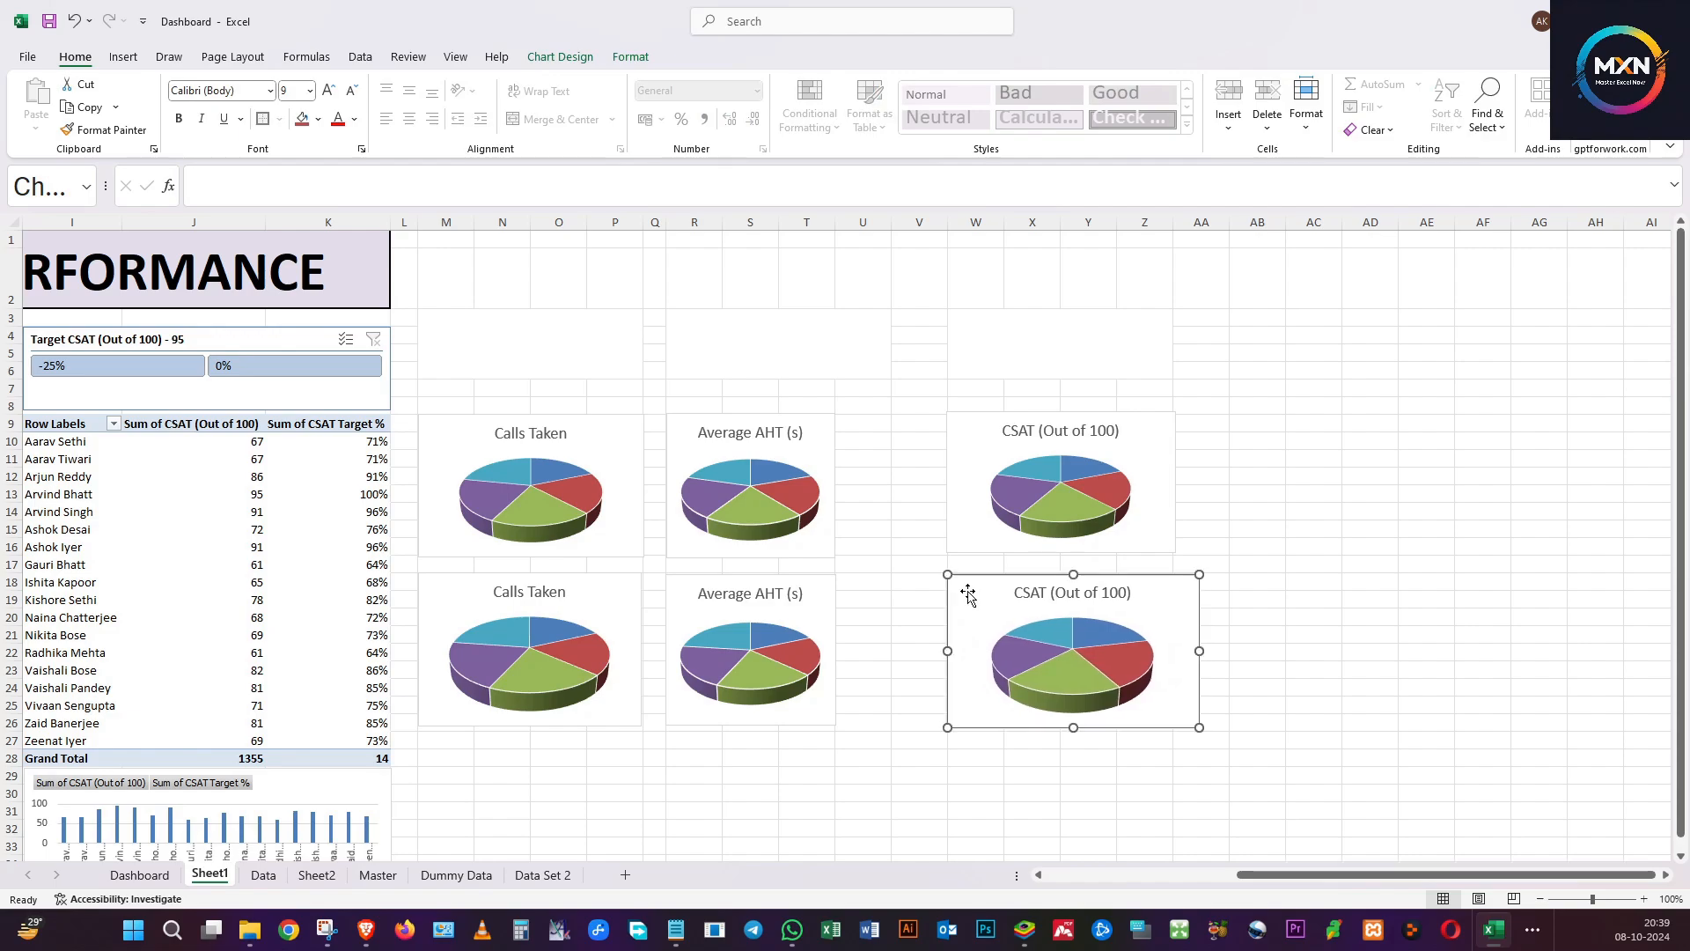
pyautogui.click(819, 431)
pyautogui.moveTo(835, 486); pyautogui.dragTo(890, 482)
pyautogui.click(833, 665)
pyautogui.moveTo(836, 649); pyautogui.dragTo(890, 650)
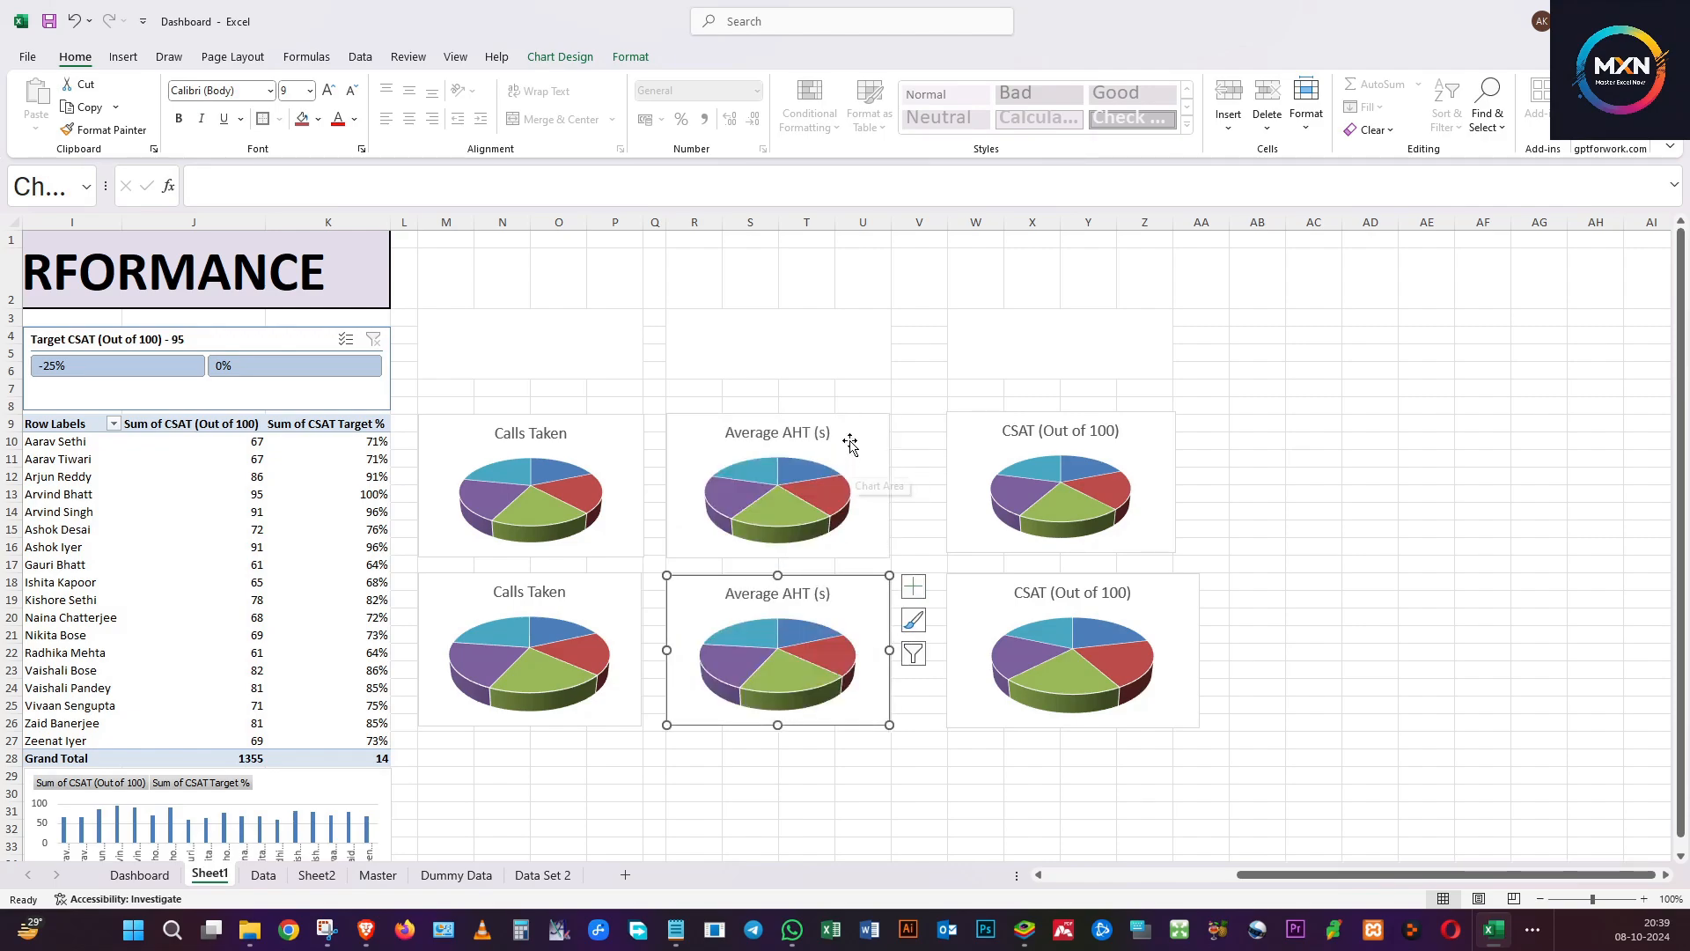
# Enter the heading "Calss Taken Top / Bottom 5" in merged cell M3.
pyautogui.click(616, 352)
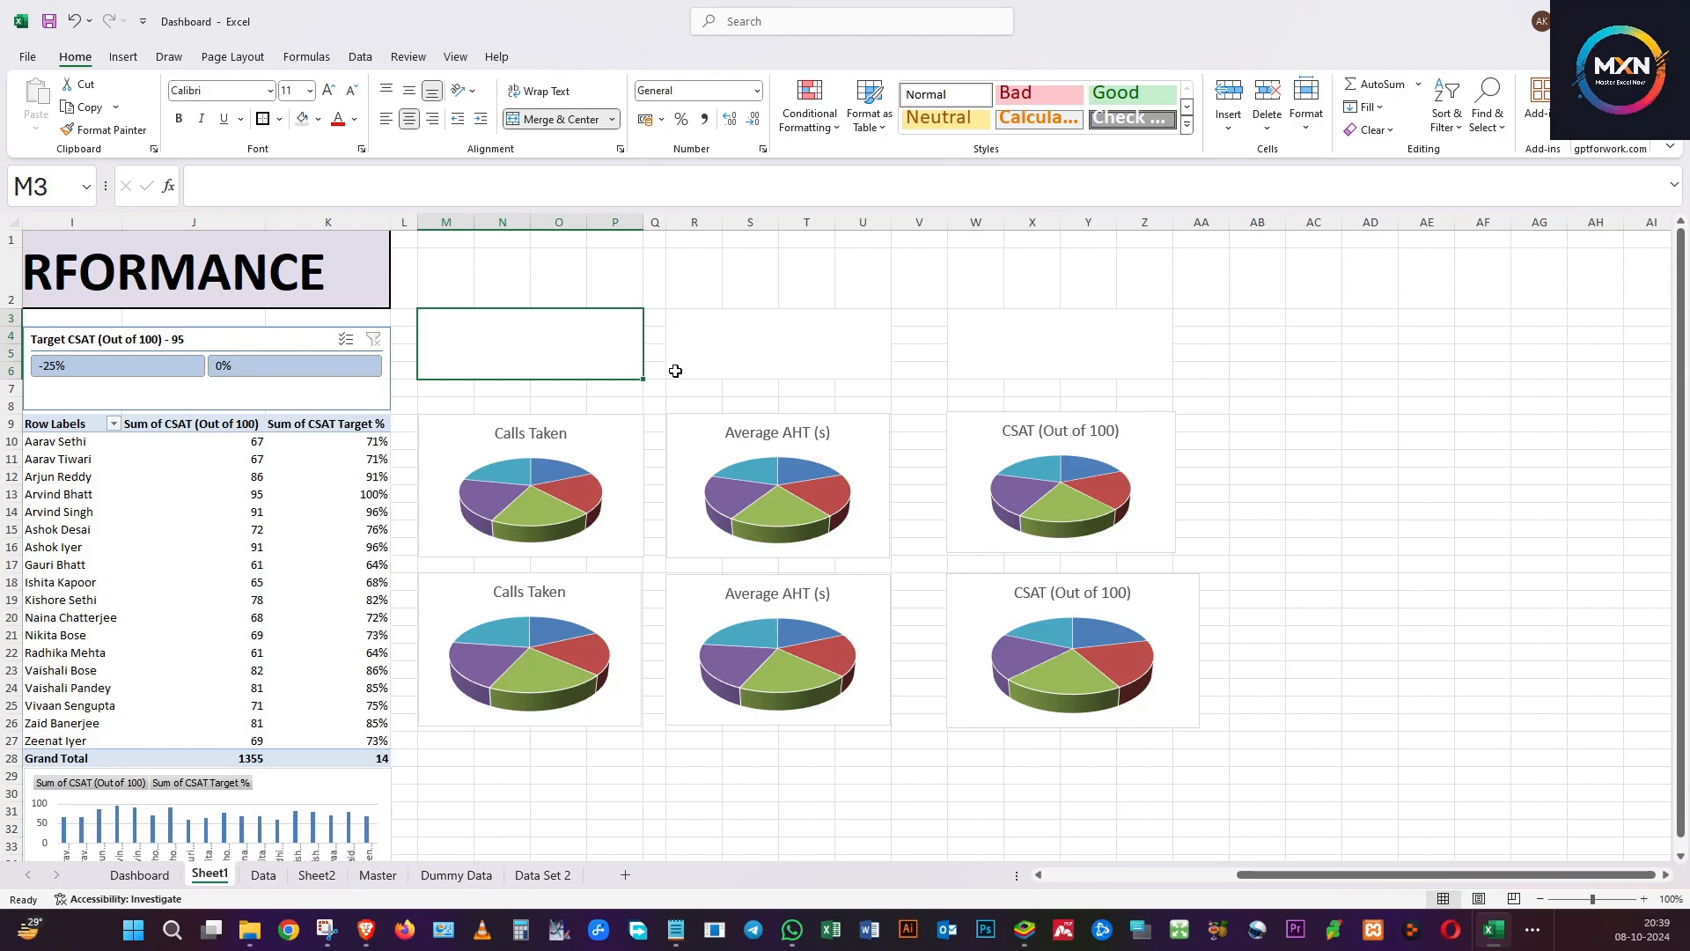
pyautogui.write('Calss Ta')
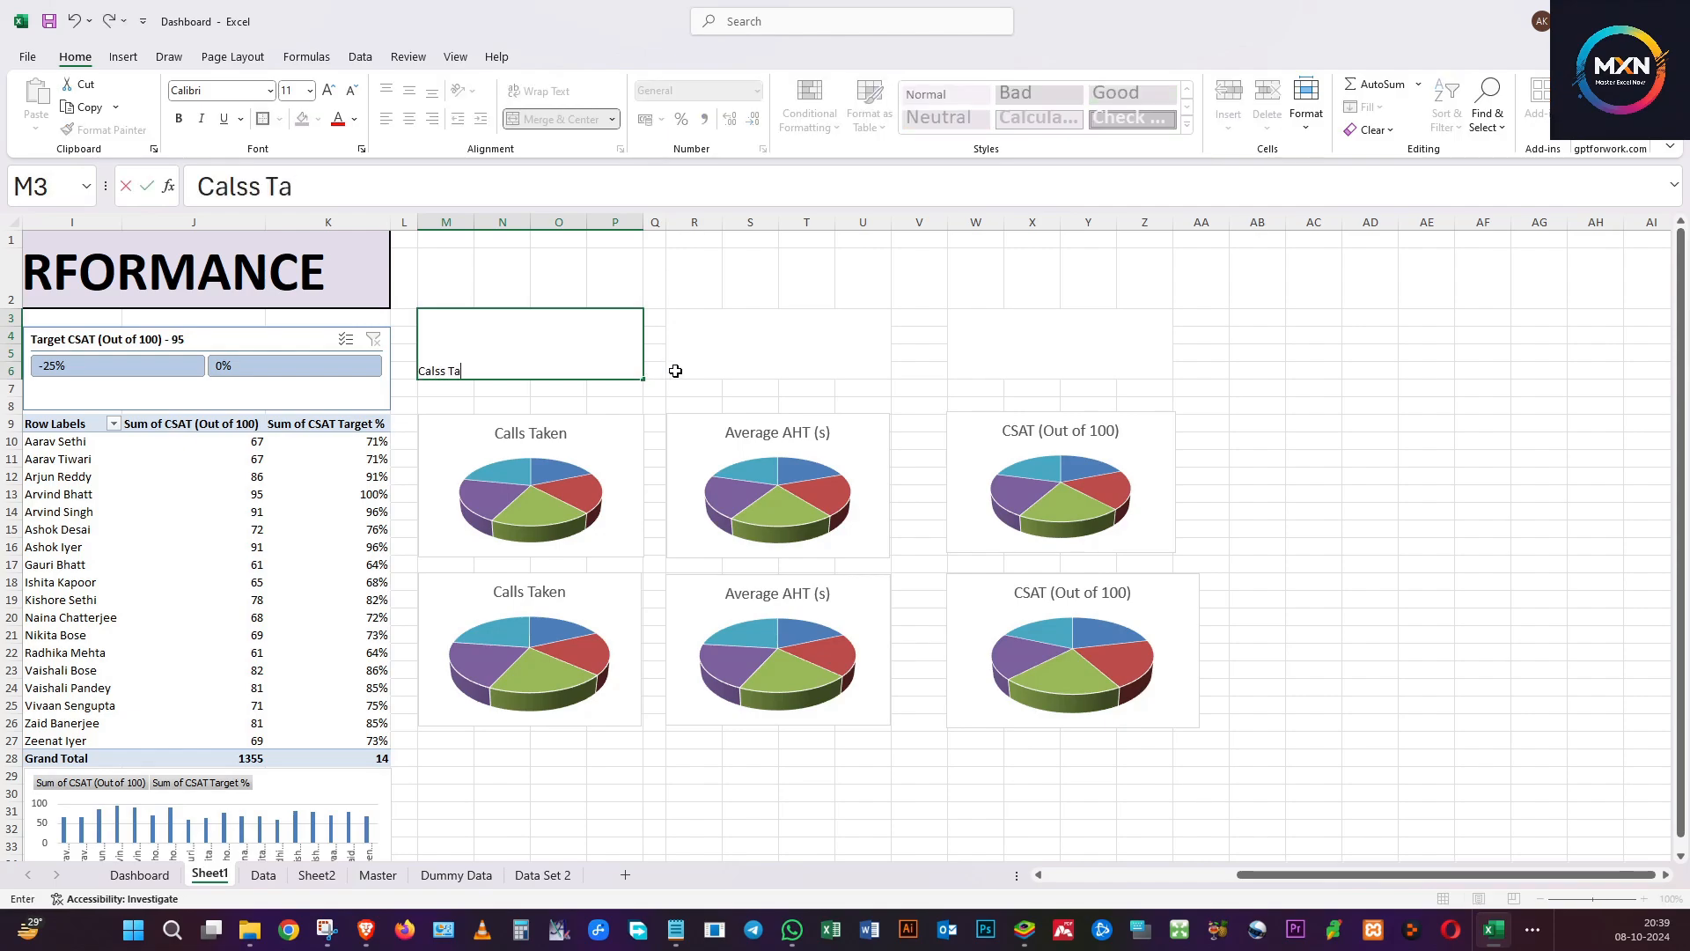
pyautogui.write('ken Top / Bottom 5')
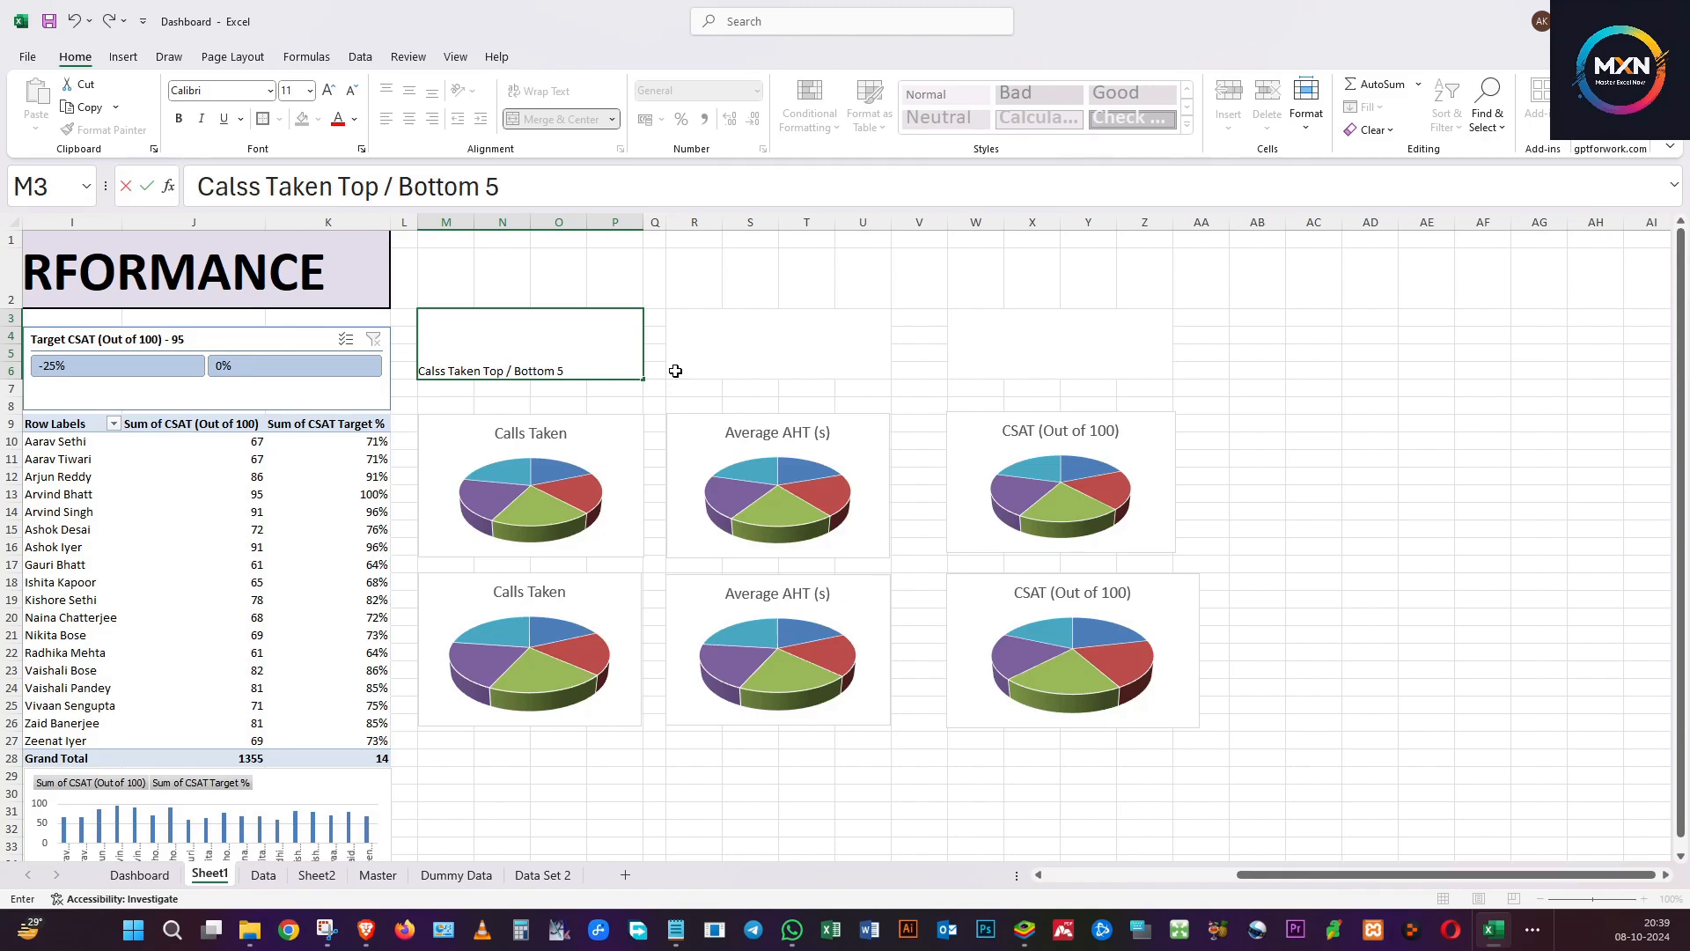
pyautogui.press('Return')
# Format the Calls Taken heading in M3 with middle alignment, font size 26 and wrapped text.
pyautogui.click(546, 352)
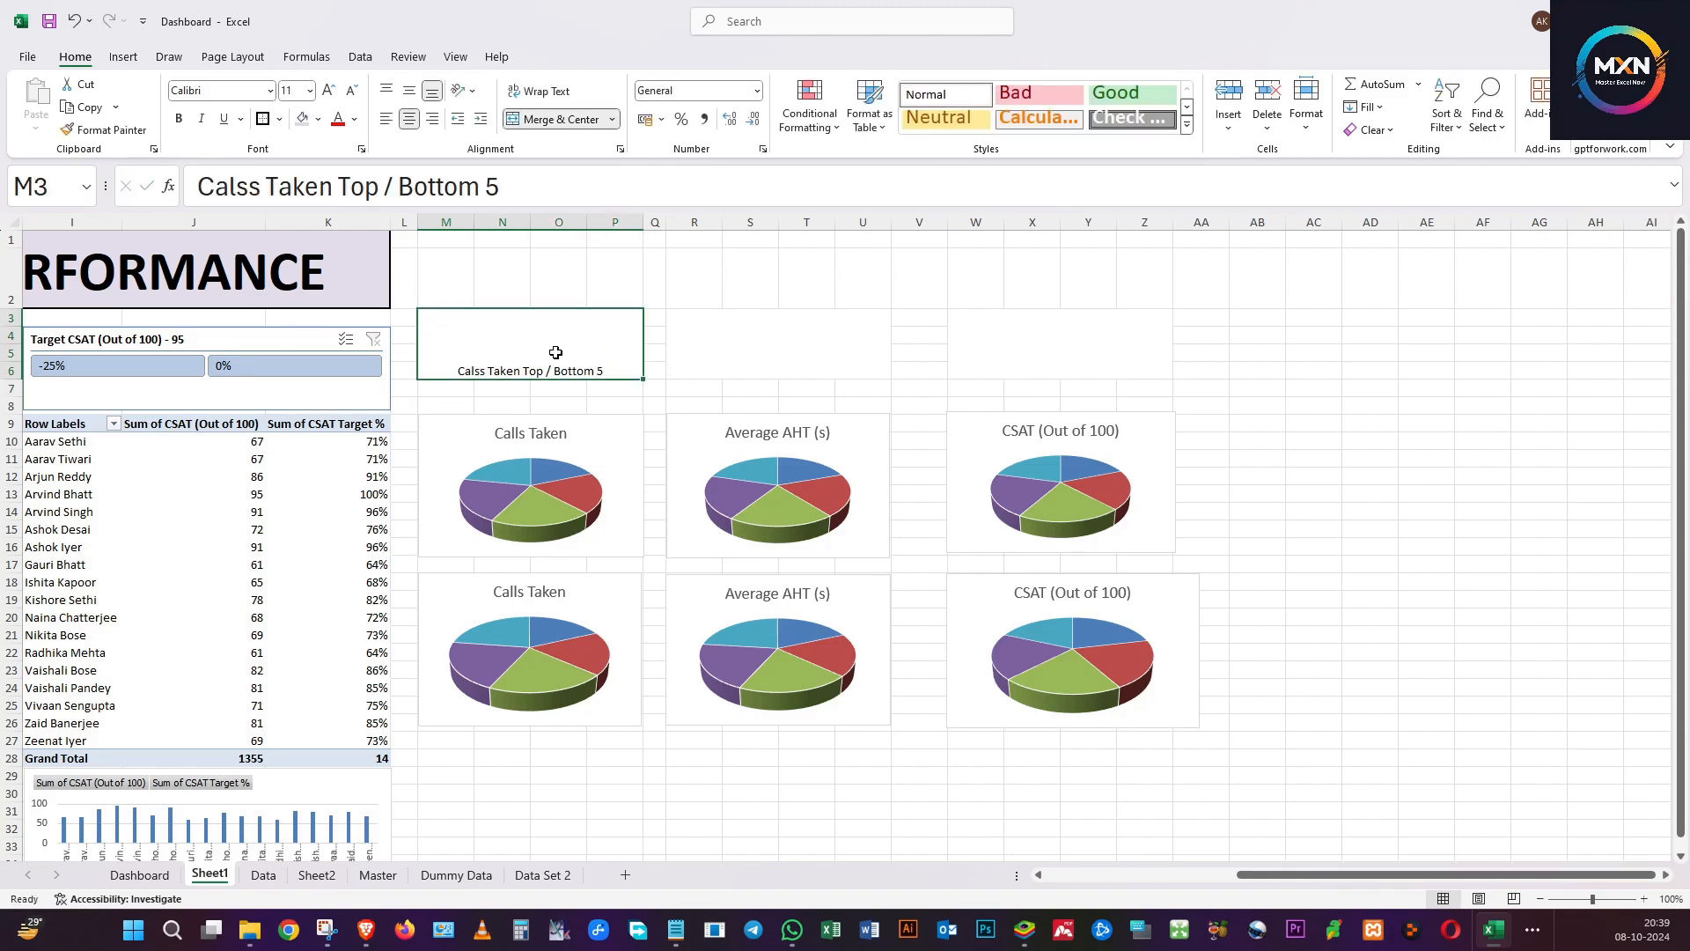
pyautogui.click(409, 93)
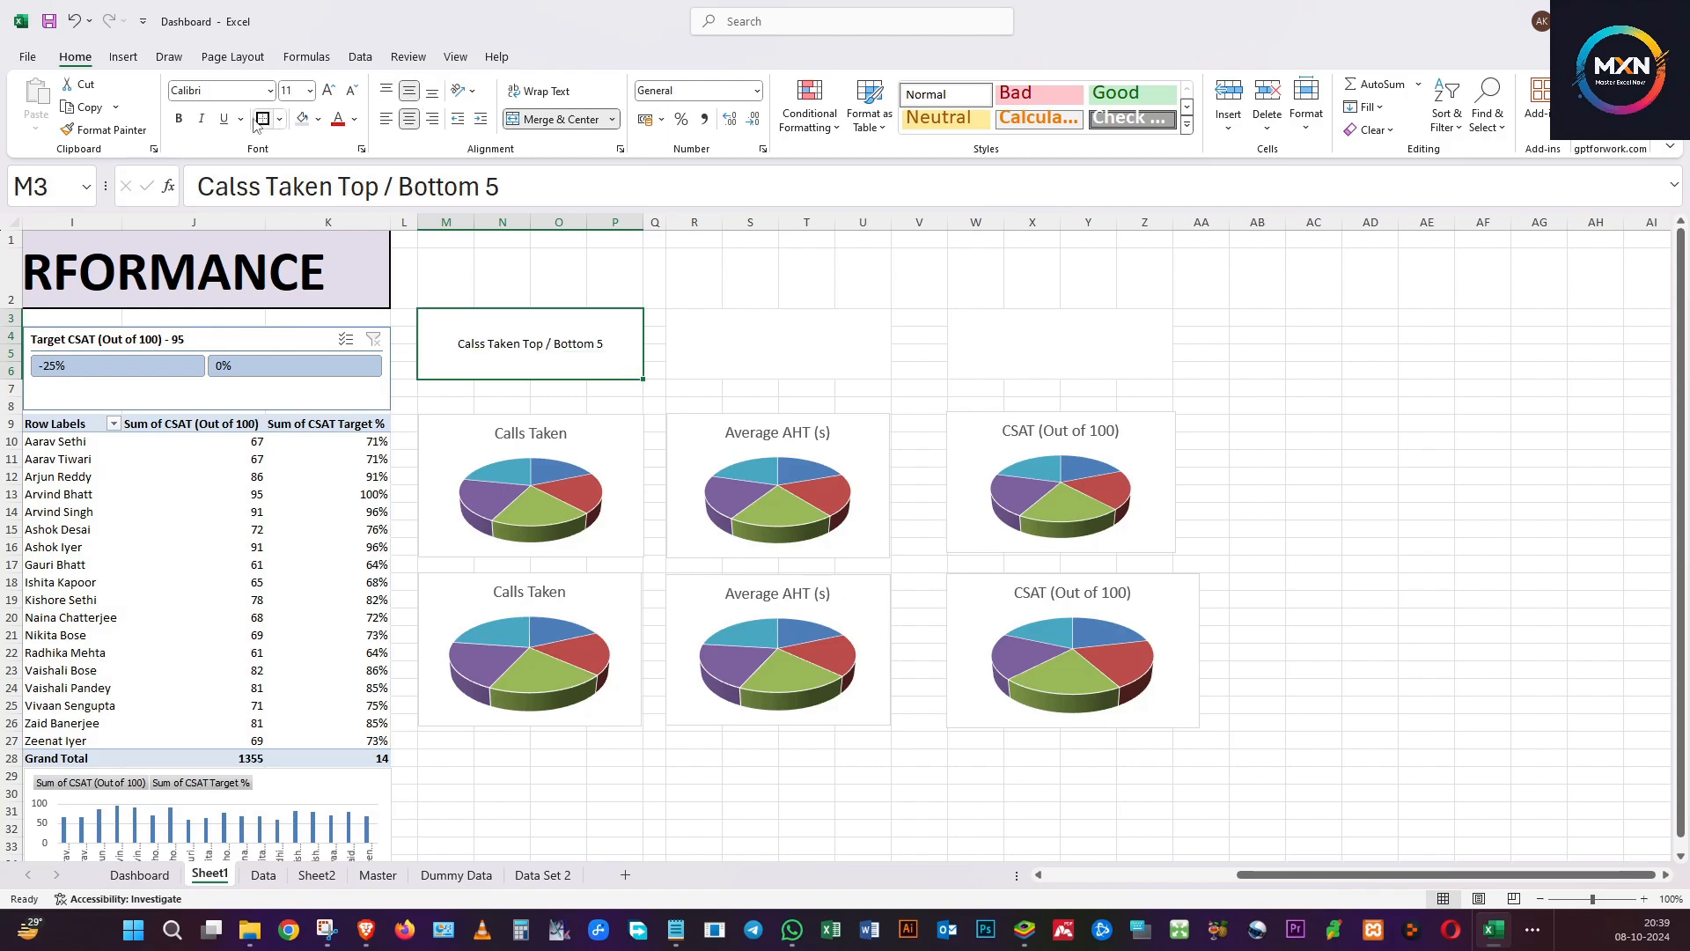
pyautogui.click(310, 90)
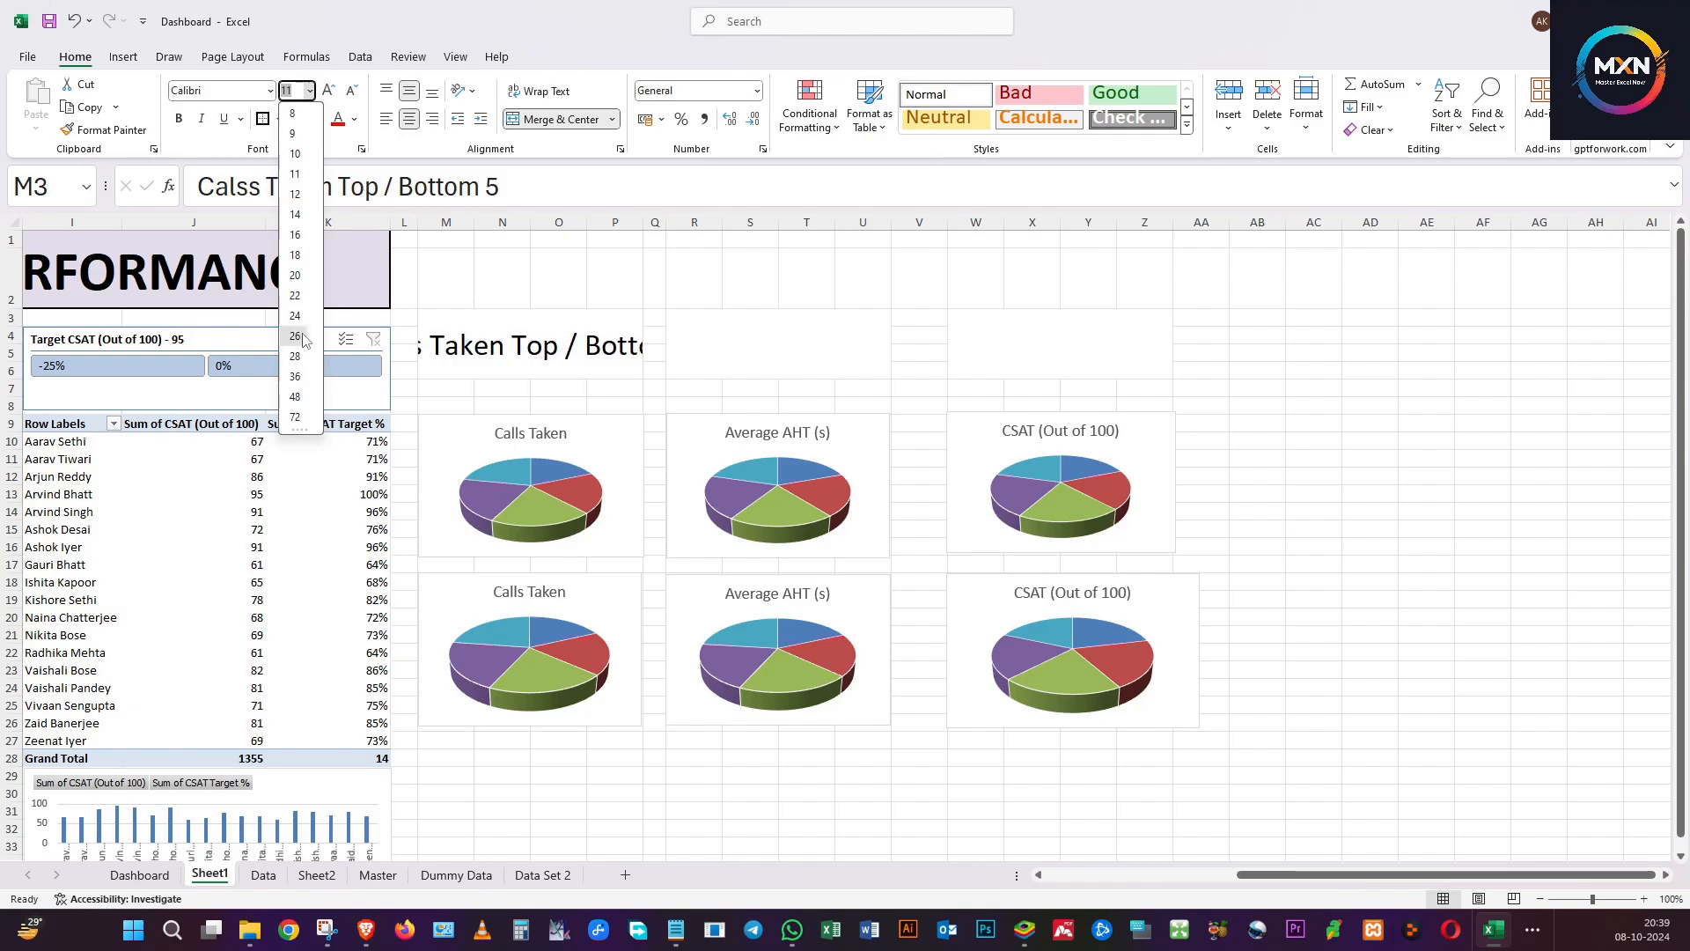
pyautogui.click(296, 335)
pyautogui.click(537, 91)
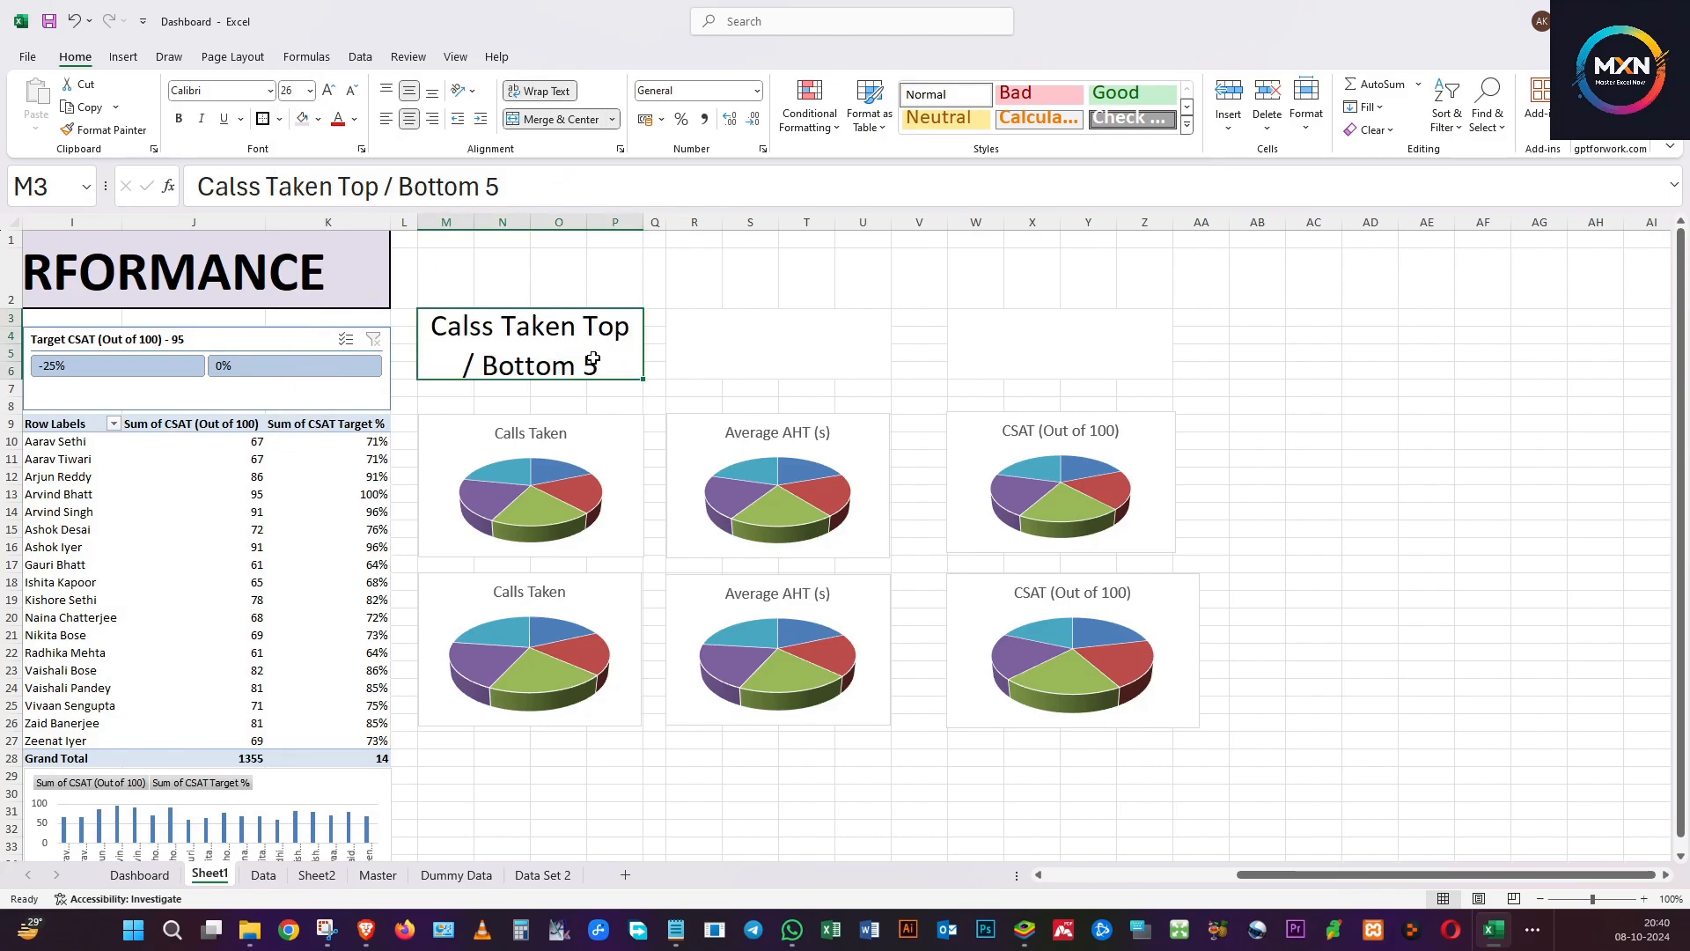
# Enter "AHT TOP / BOTTOM 5" in merged cell R3 and copy the Calls Taken heading's formatting to it.
pyautogui.click(736, 341)
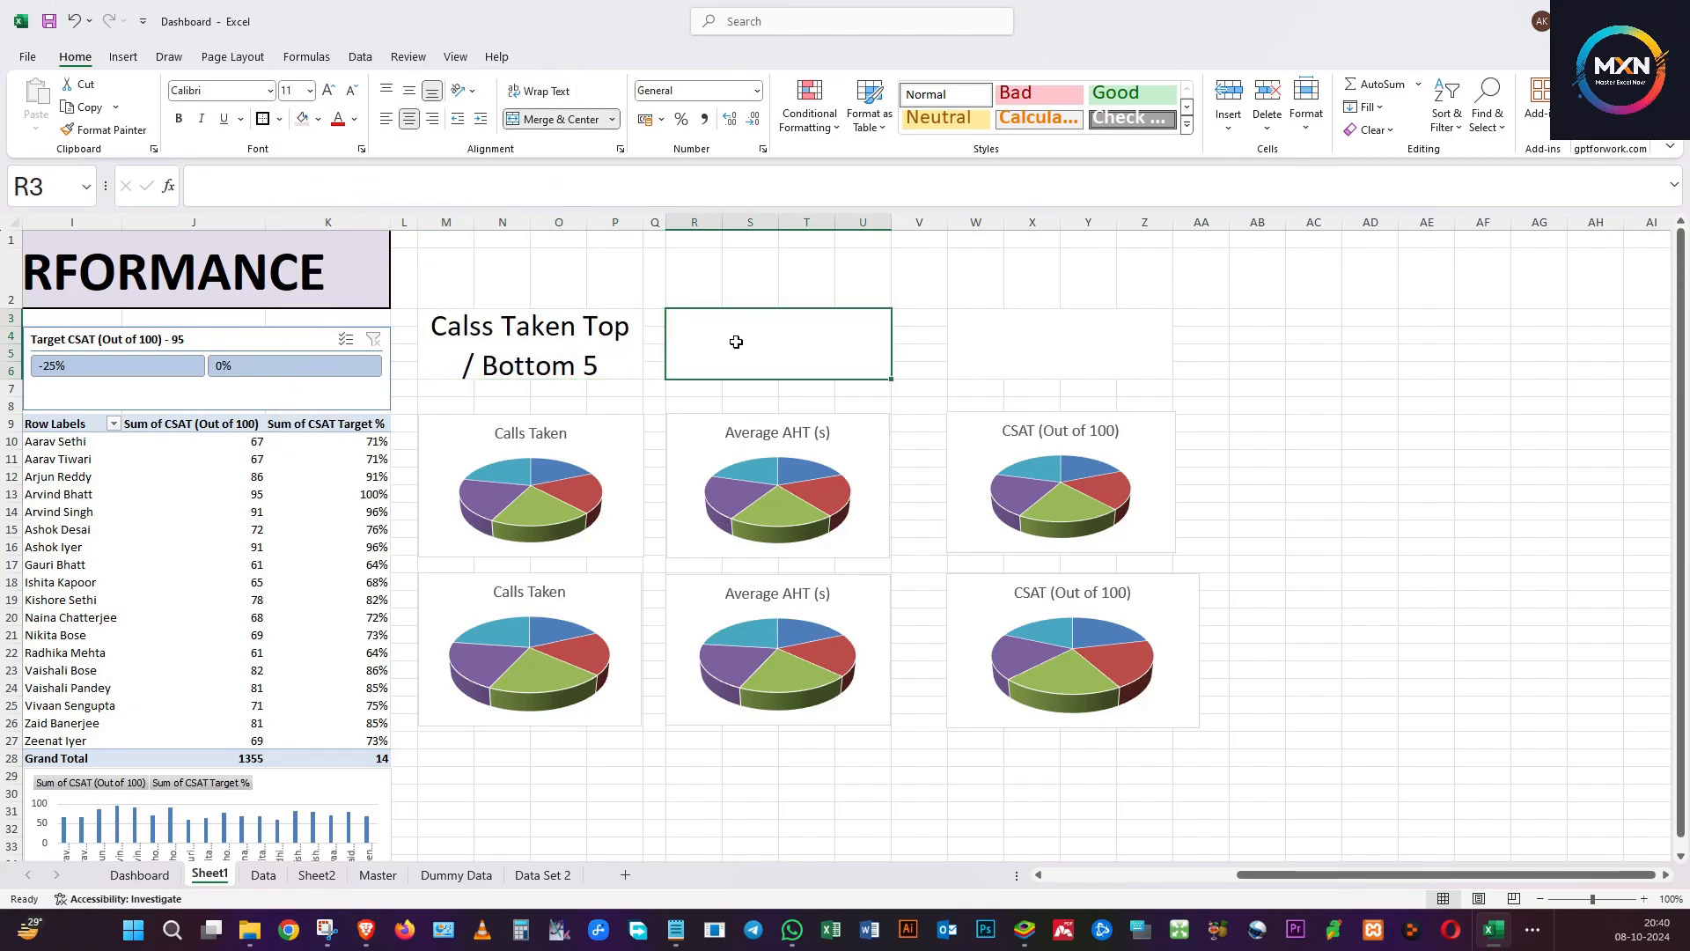
pyautogui.write('AHT TOP / BOTTOM 5')
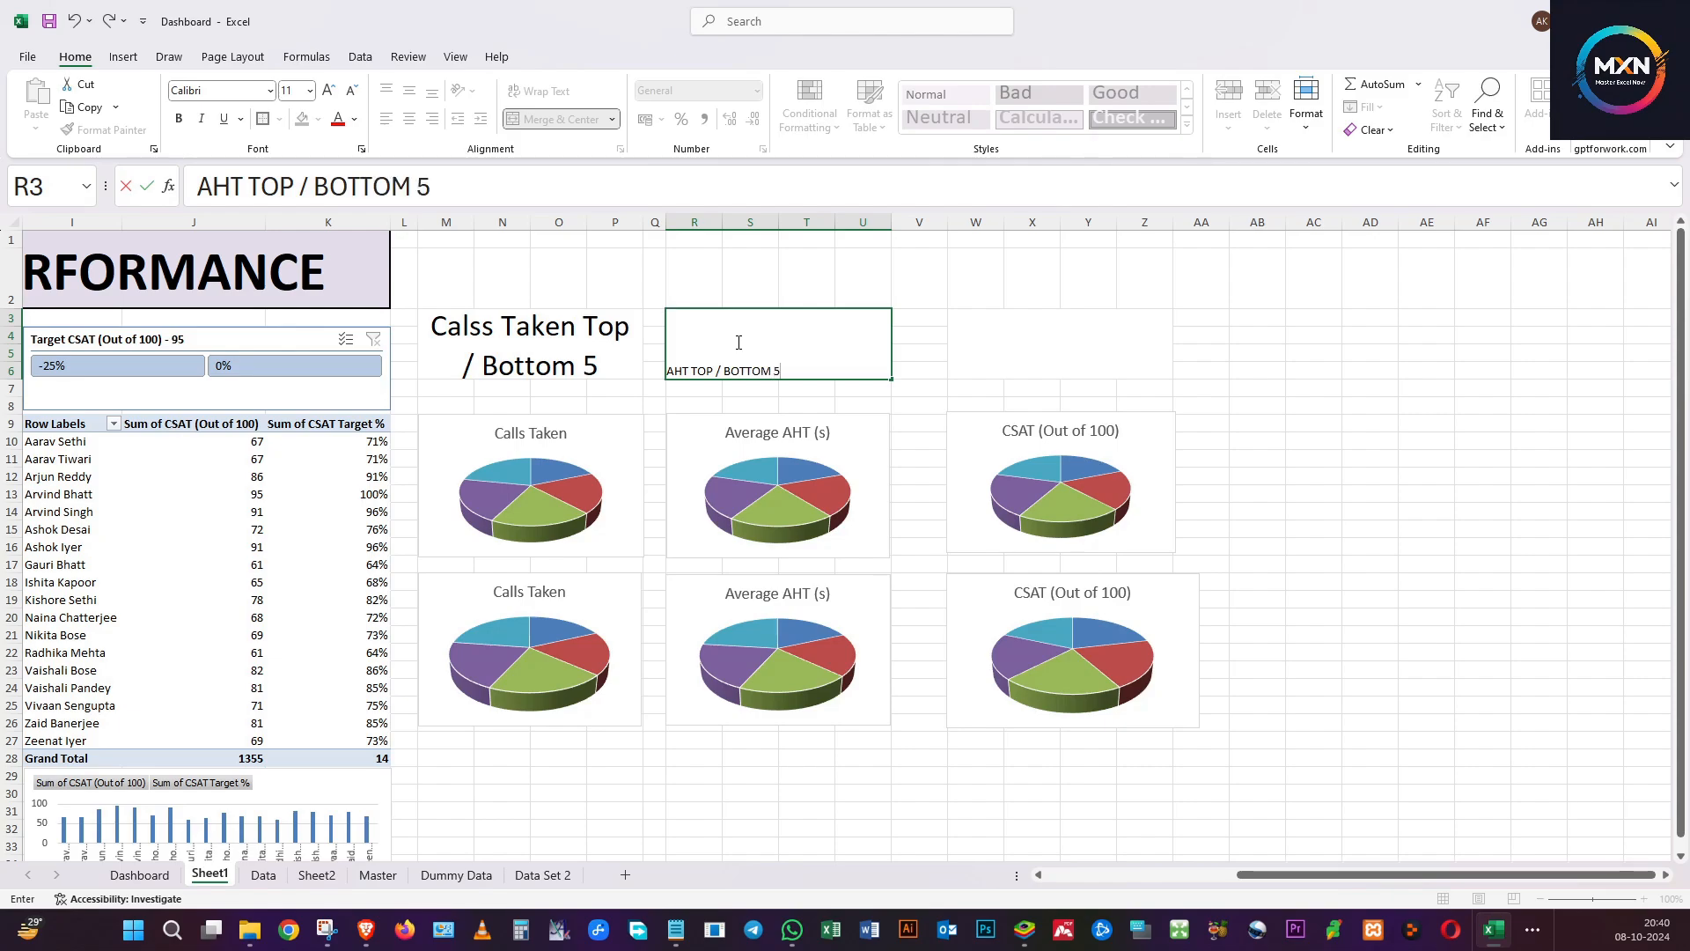
pyautogui.press('Return')
pyautogui.click(476, 356)
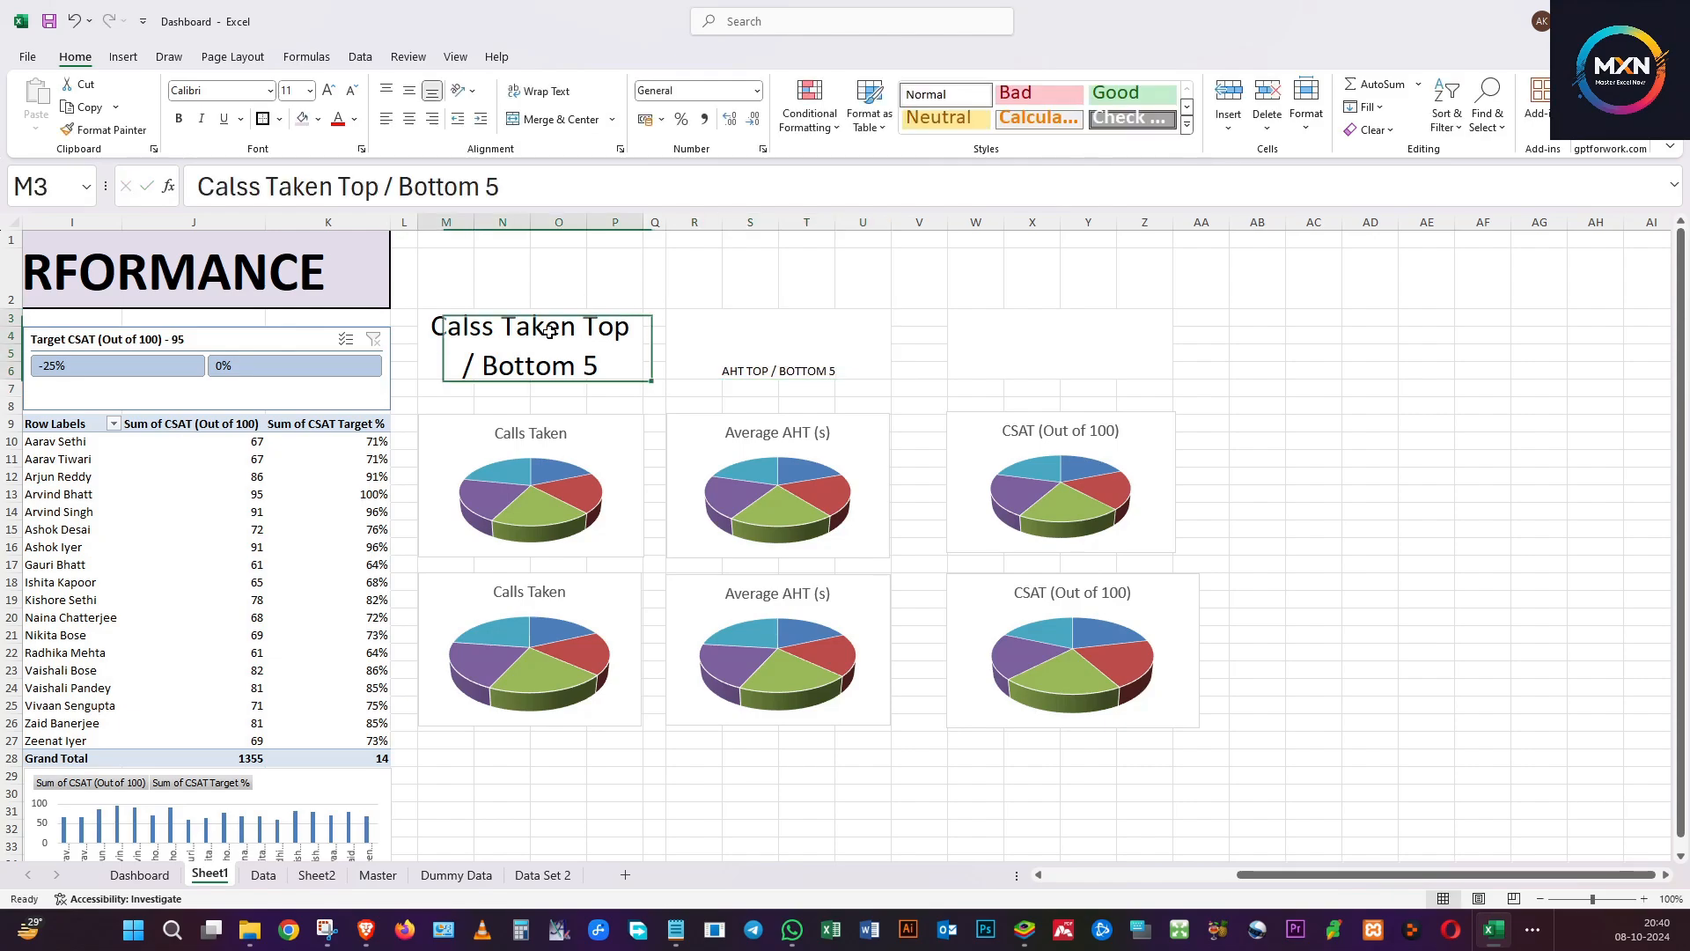
pyautogui.click(97, 130)
pyautogui.click(694, 317)
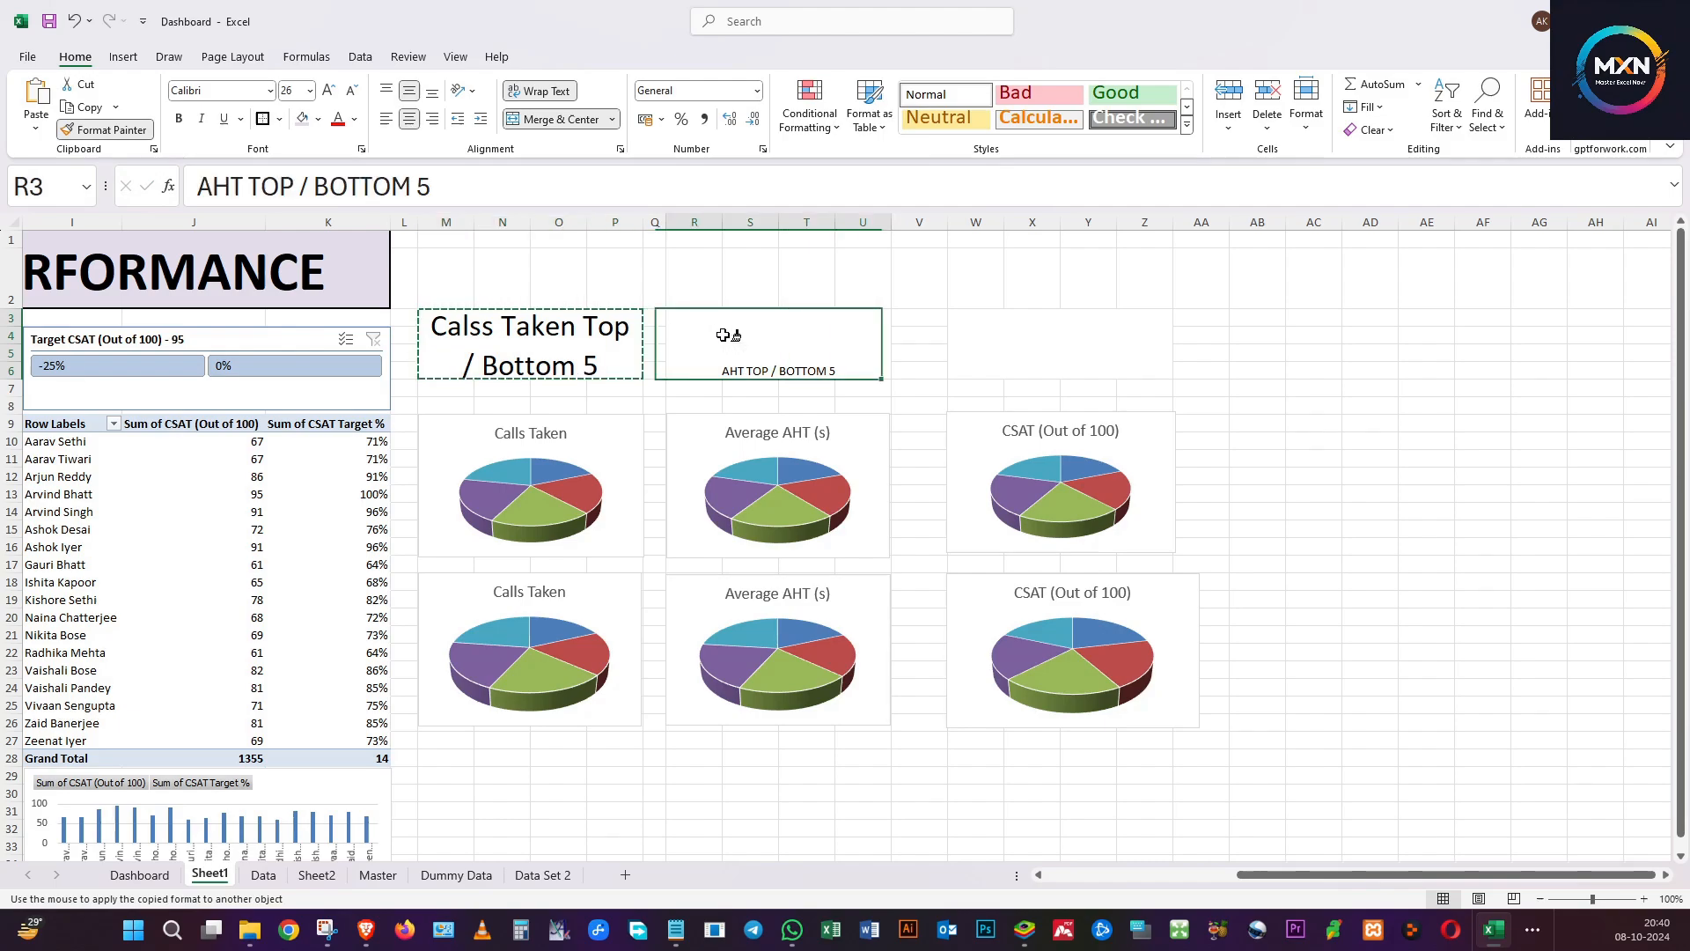
# Enter "CSAT TOP ? BOTTOM 5" in merged cell W3 and copy the AHT heading's formatting to it.
pyautogui.click(1066, 340)
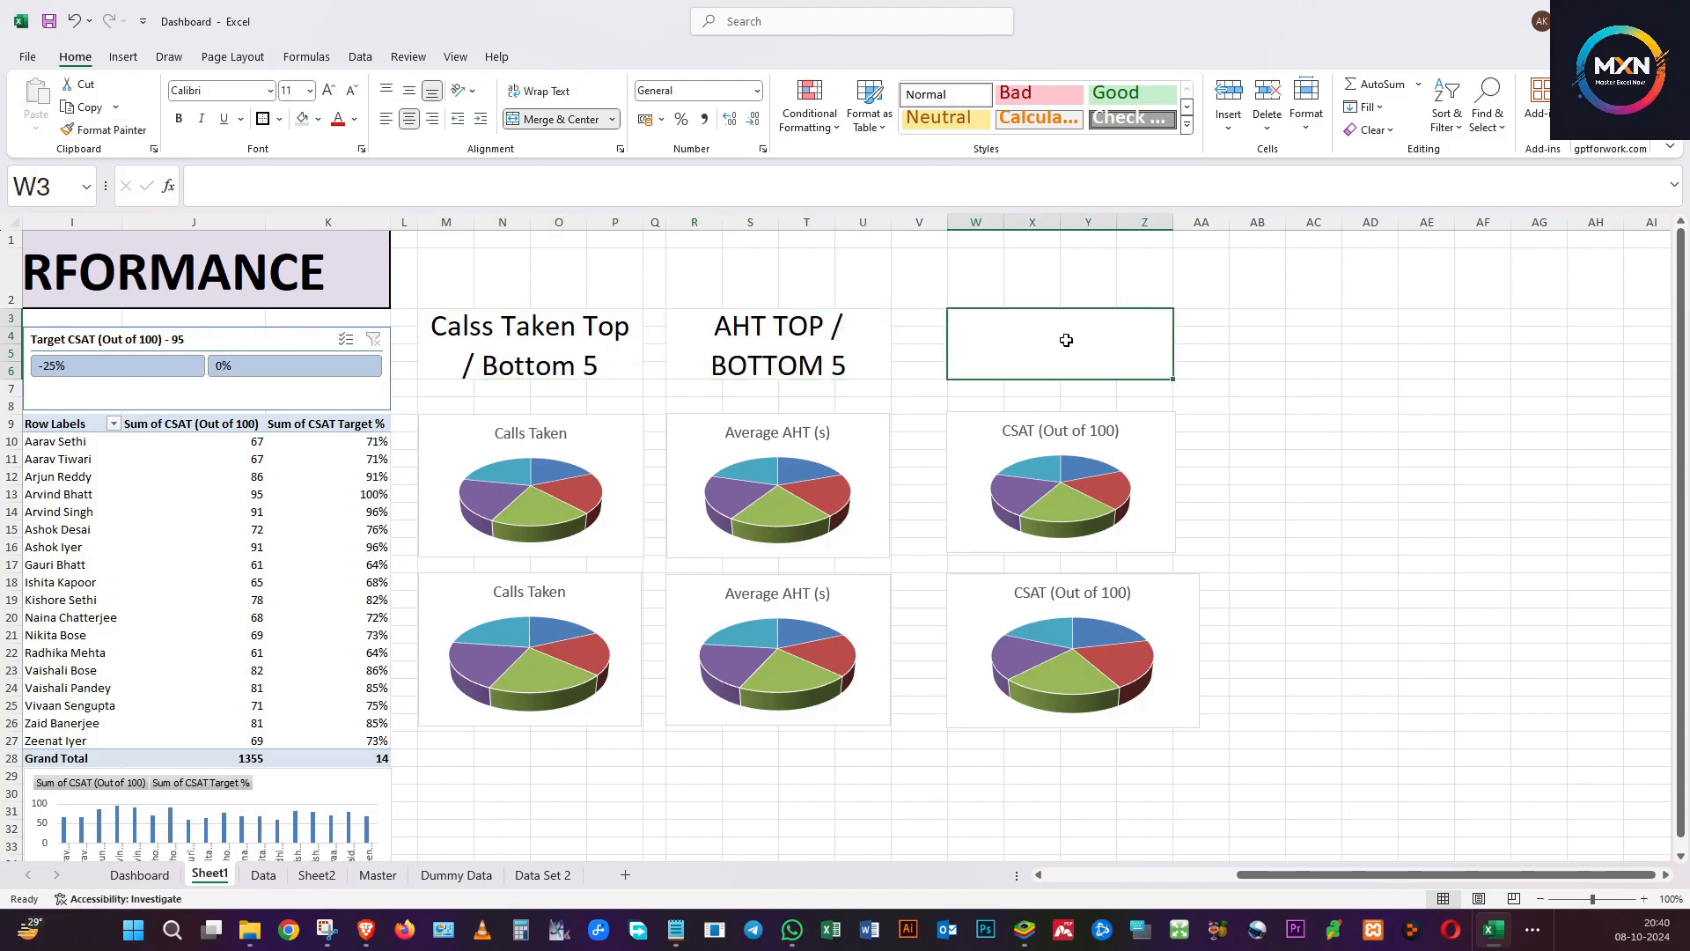
pyautogui.write('CSA')
pyautogui.write('OP ? BOTTOM')
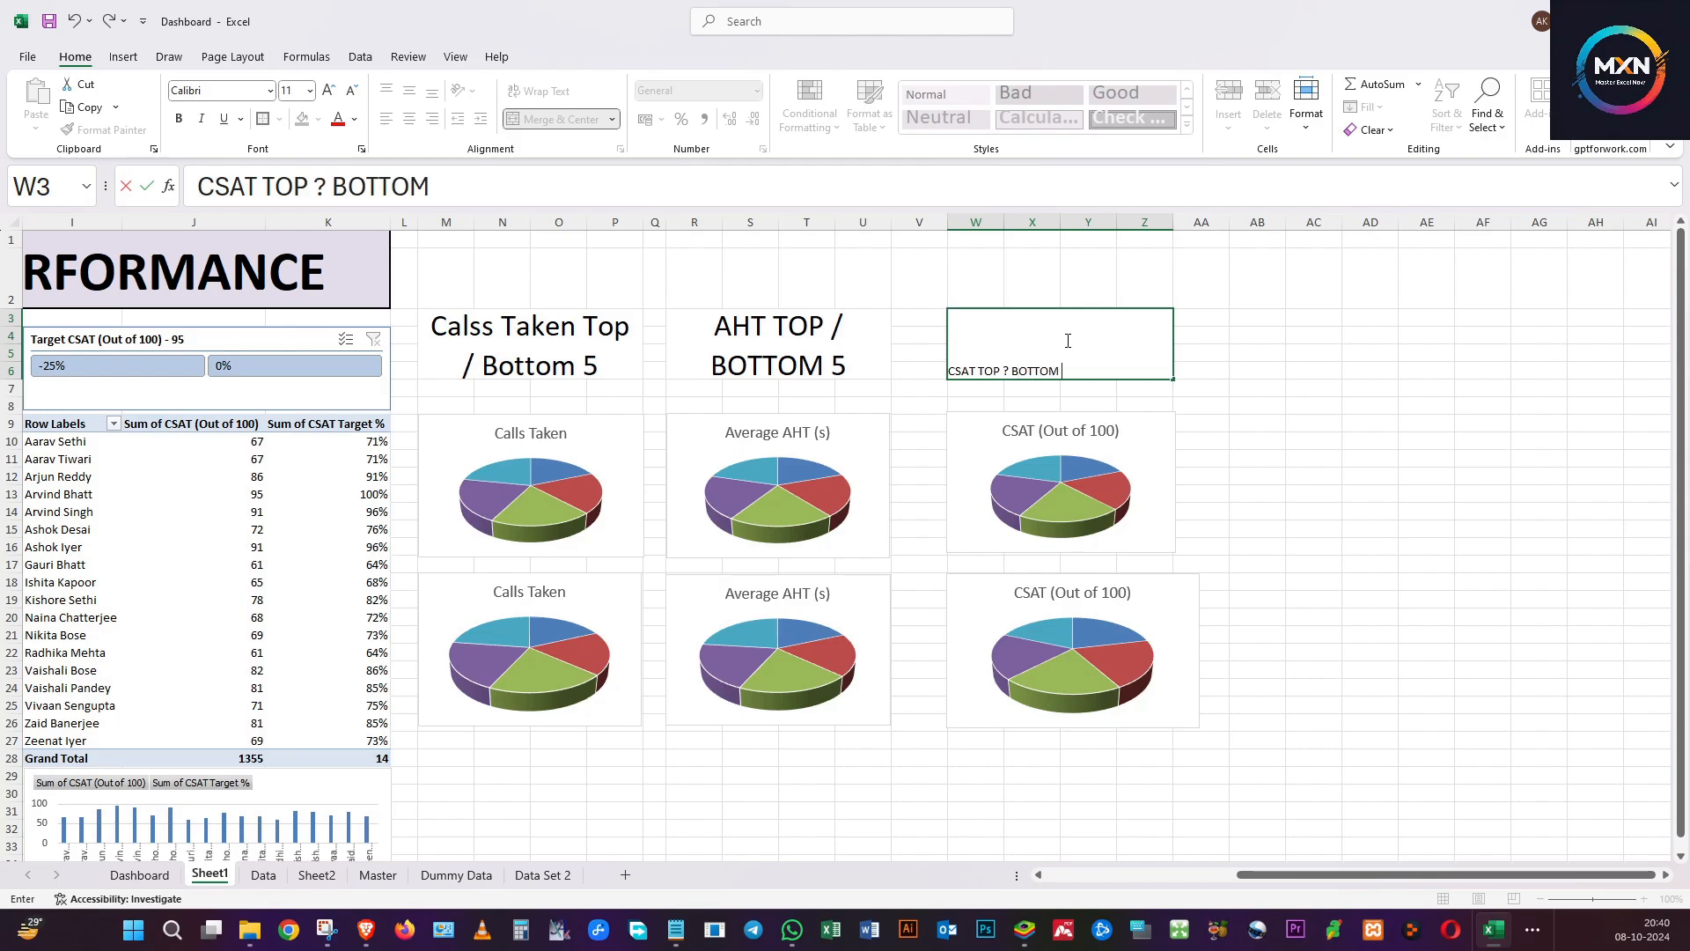
pyautogui.write(' 5')
pyautogui.press('Return')
pyautogui.click(762, 344)
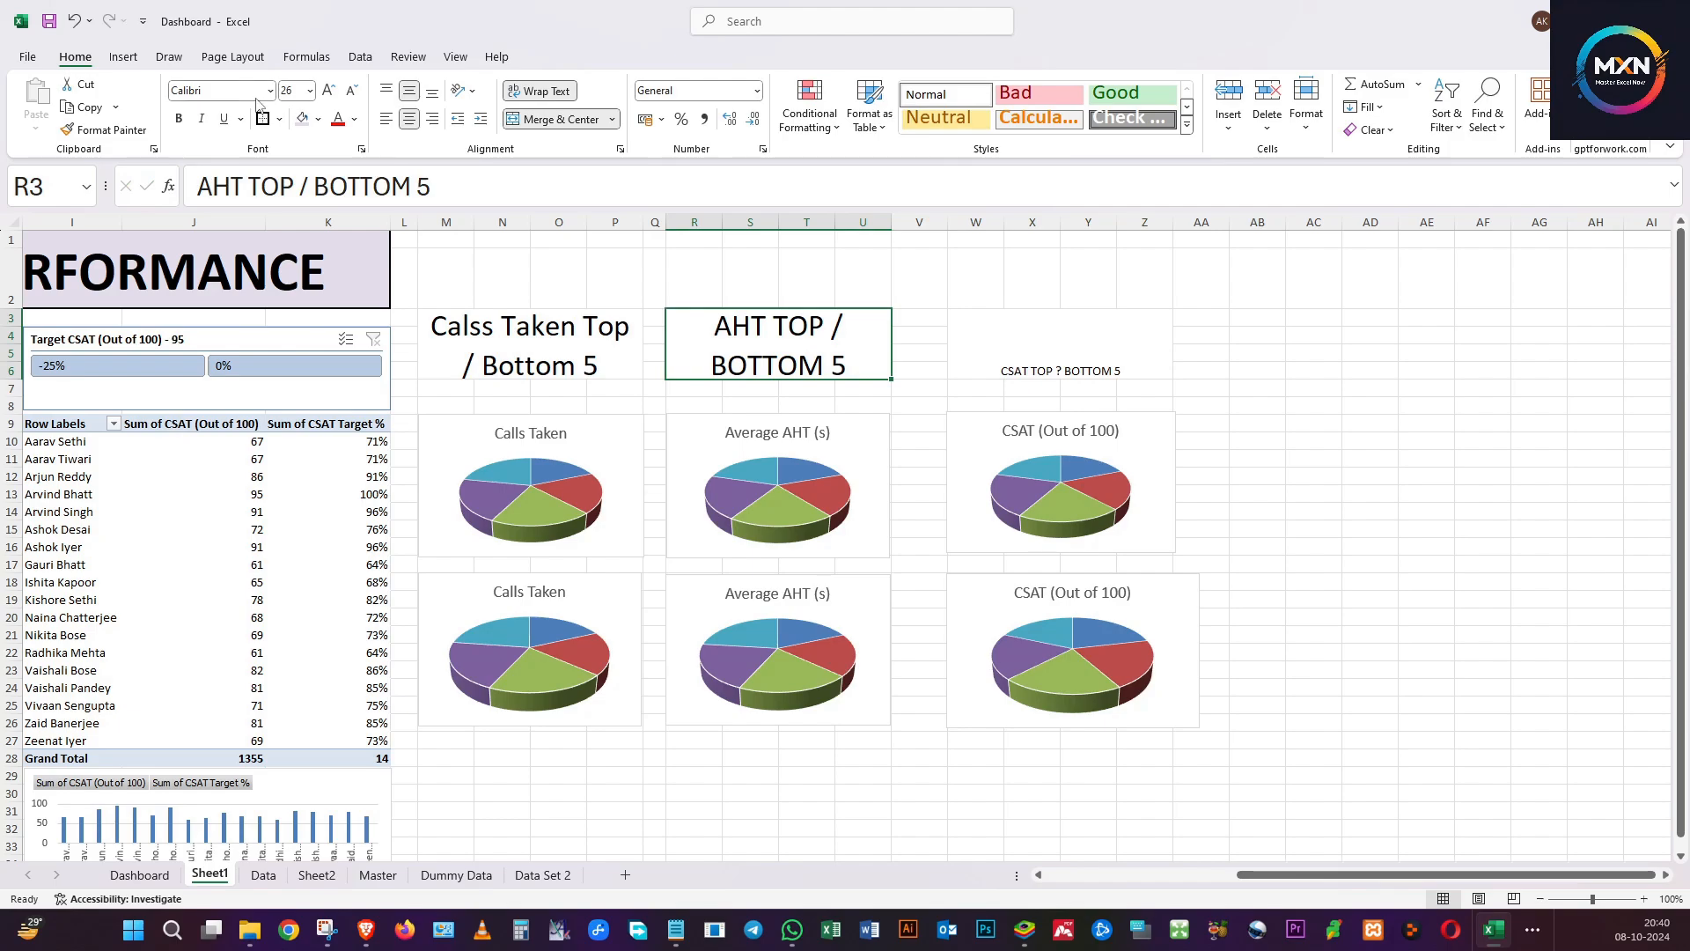
pyautogui.click(104, 130)
pyautogui.click(1037, 365)
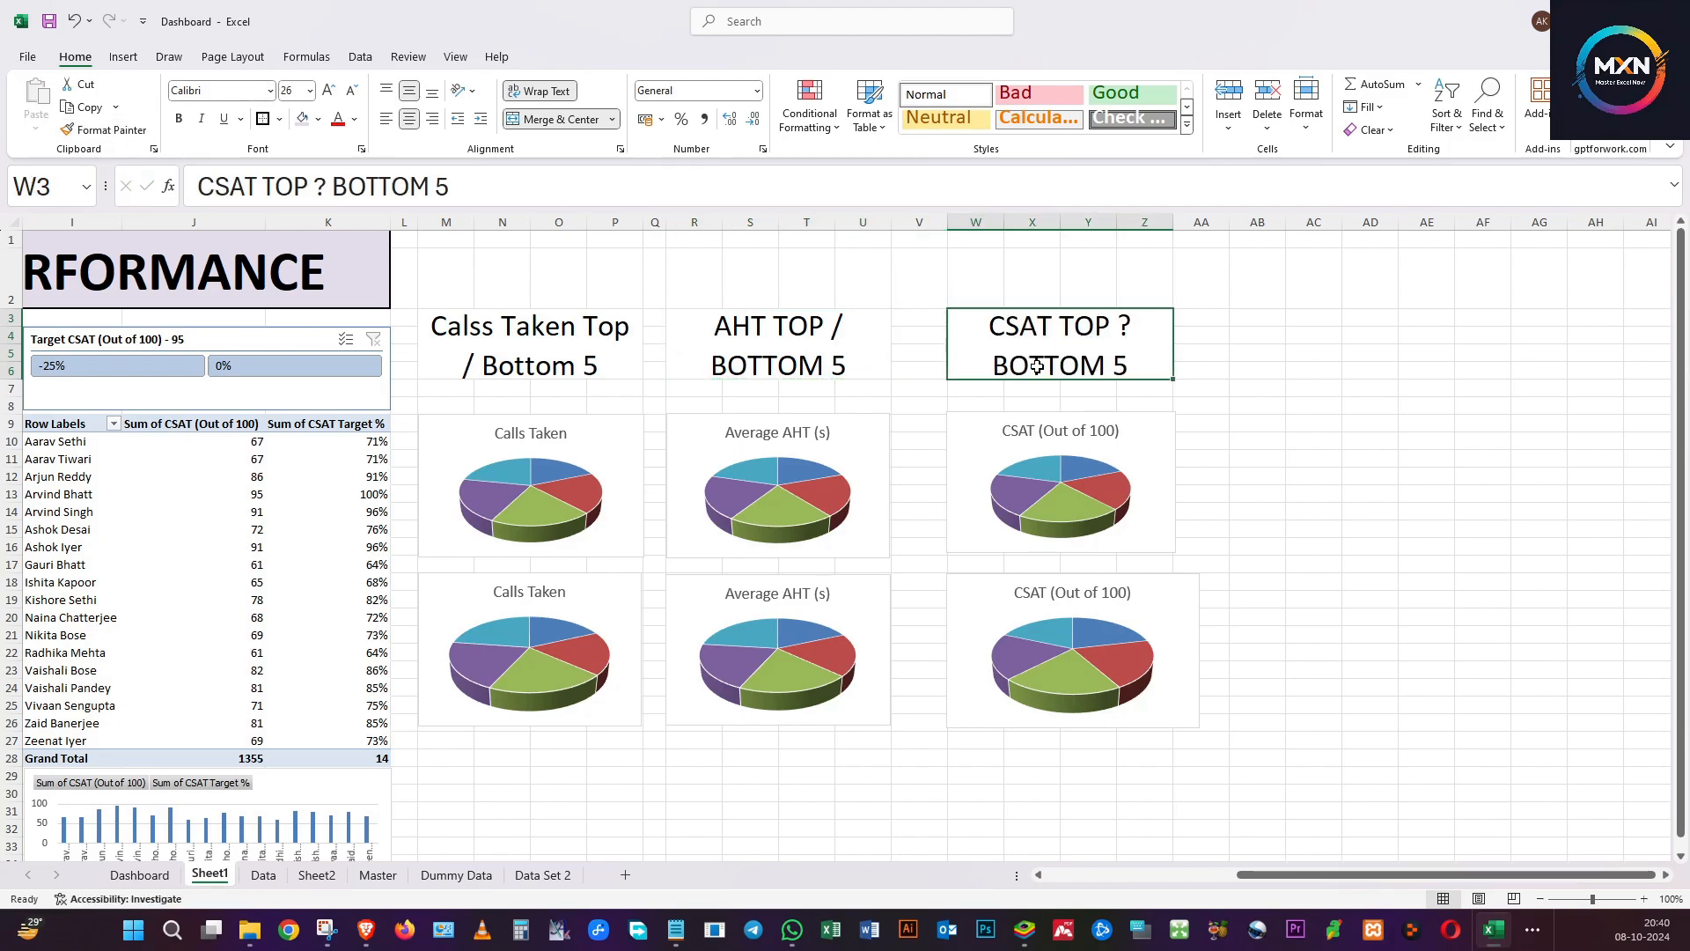
# Replace the question mark in the W3 heading with a slash so it reads "CSAT TOP / BOTTOM 5".
pyautogui.click(1367, 400)
pyautogui.doubleClick(1106, 336)
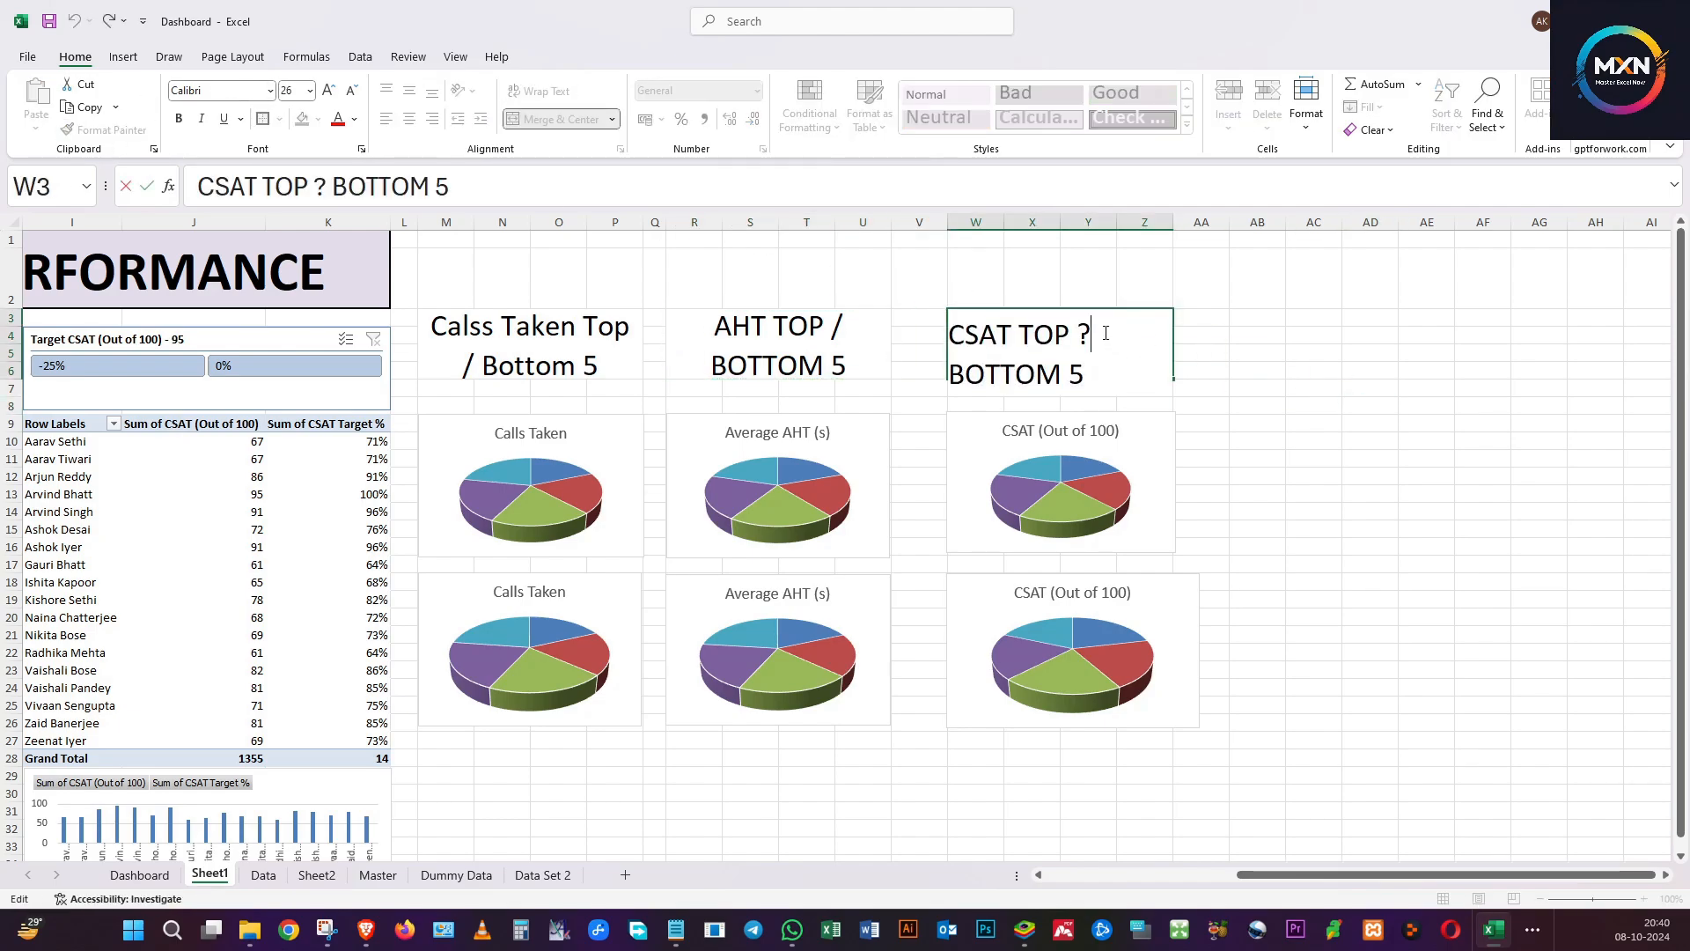
pyautogui.moveTo(1073, 332); pyautogui.dragTo(1093, 332)
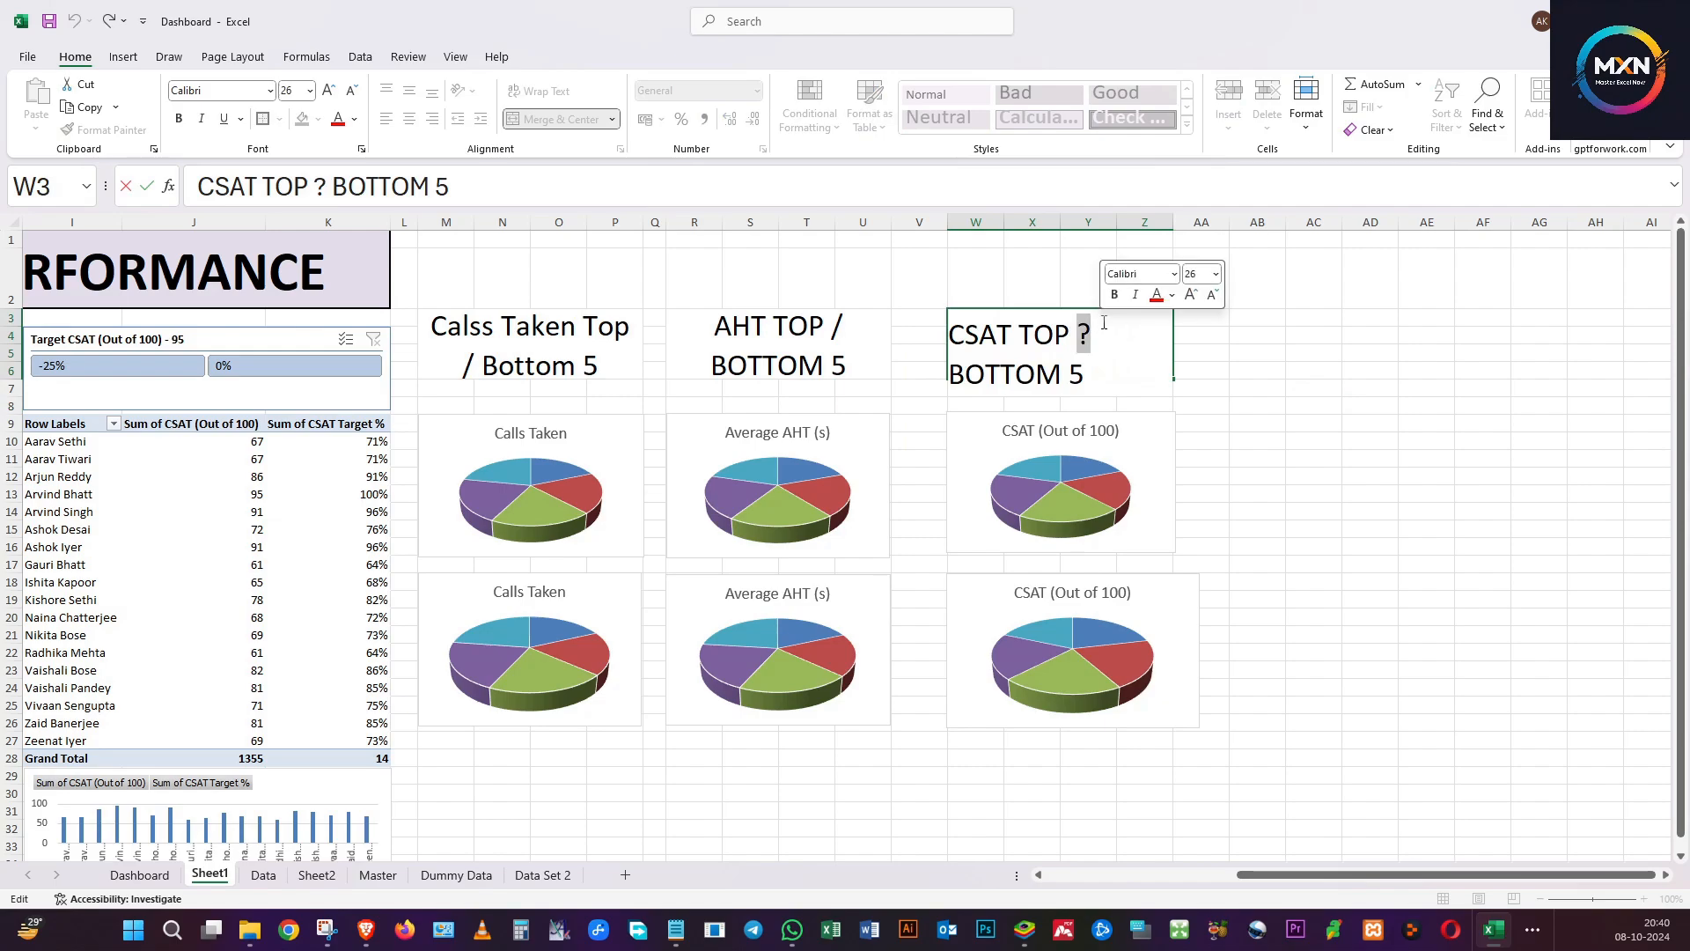
pyautogui.write('/')
pyautogui.press('Return')
# Apply the light purple fill and a dark outside border to the Calls Taken, AHT and CSAT headings in M3, R3 and W3.
pyautogui.click(595, 356)
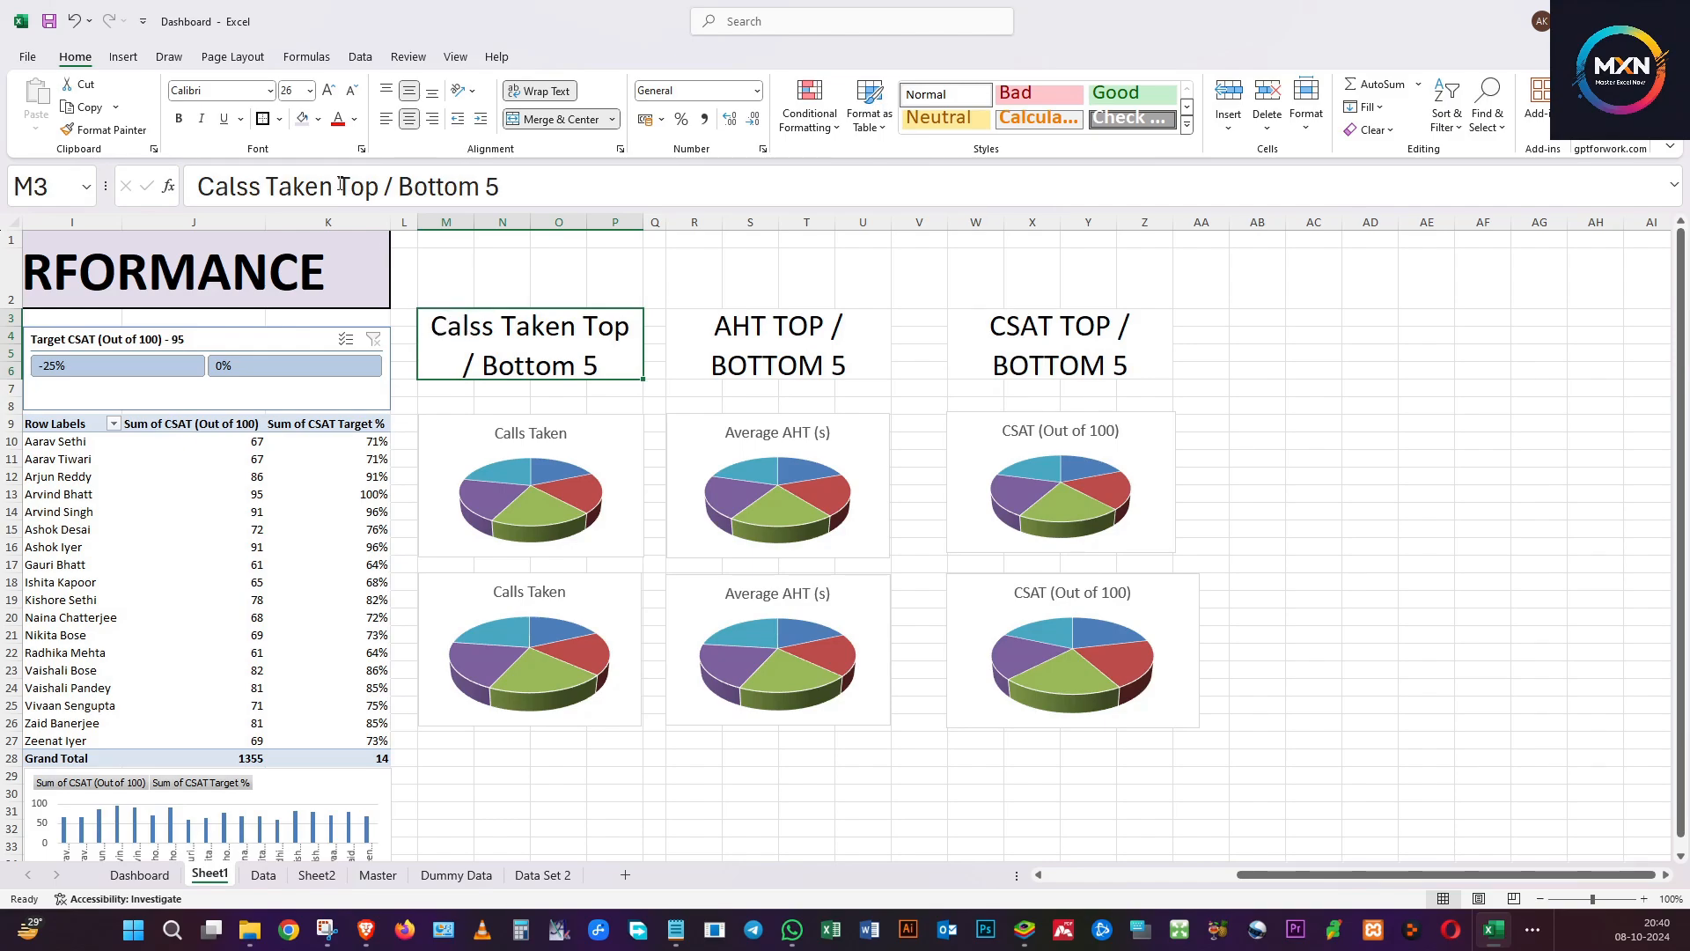
pyautogui.click(307, 124)
pyautogui.click(713, 316)
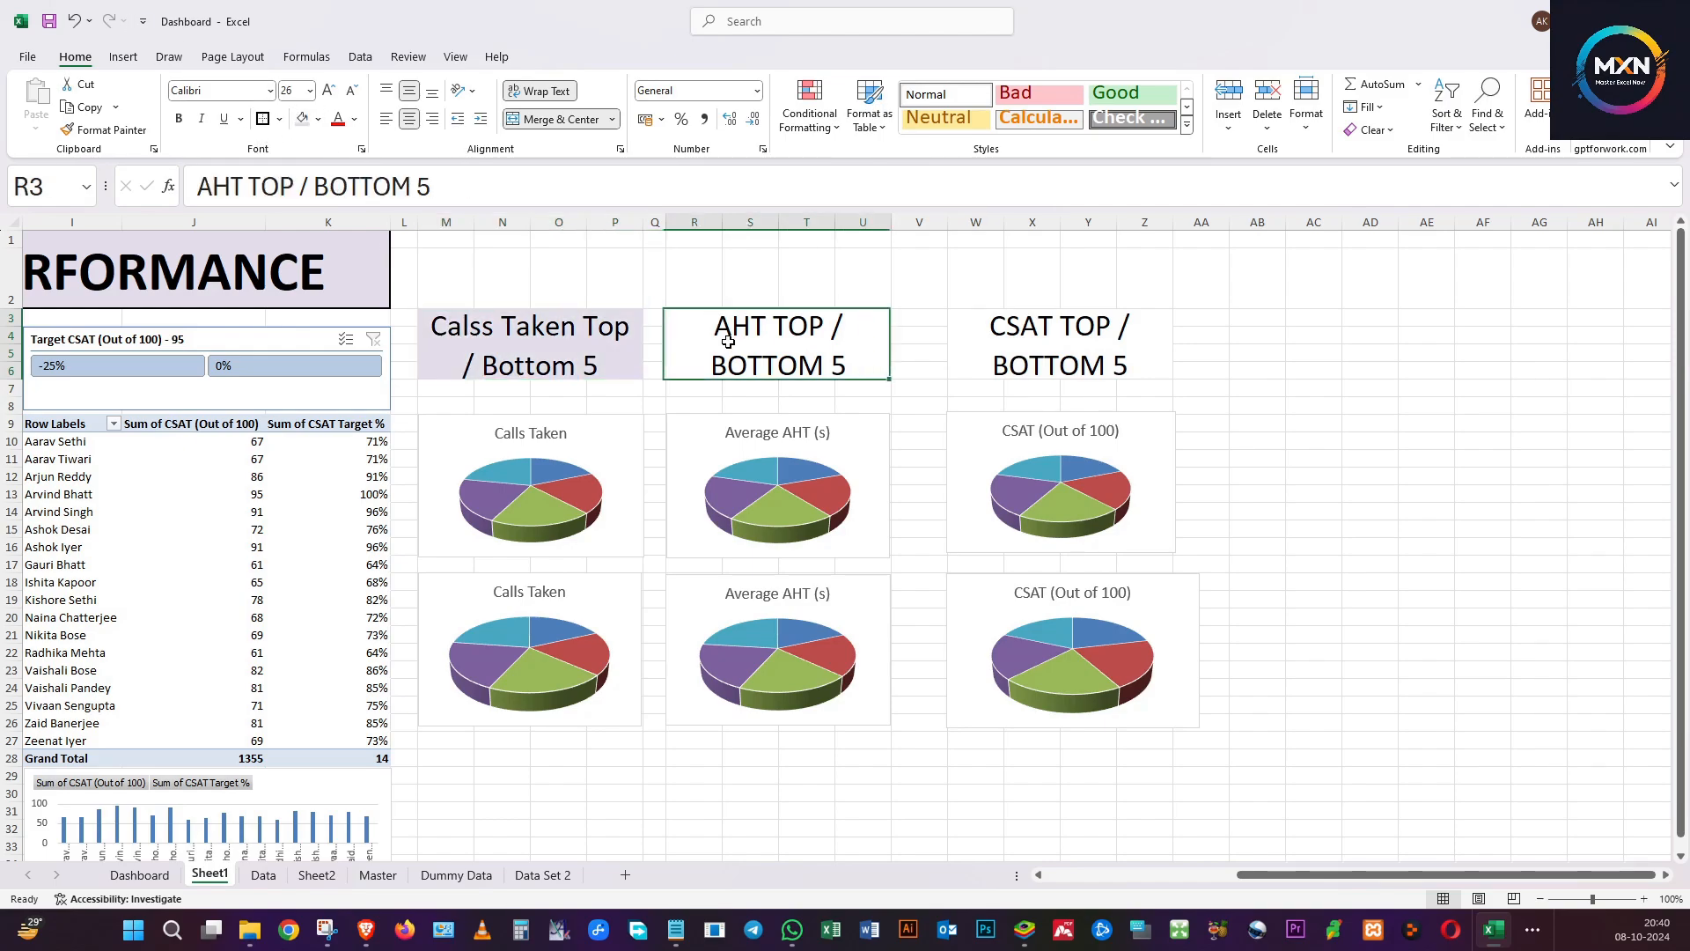
pyautogui.click(302, 122)
pyautogui.click(263, 120)
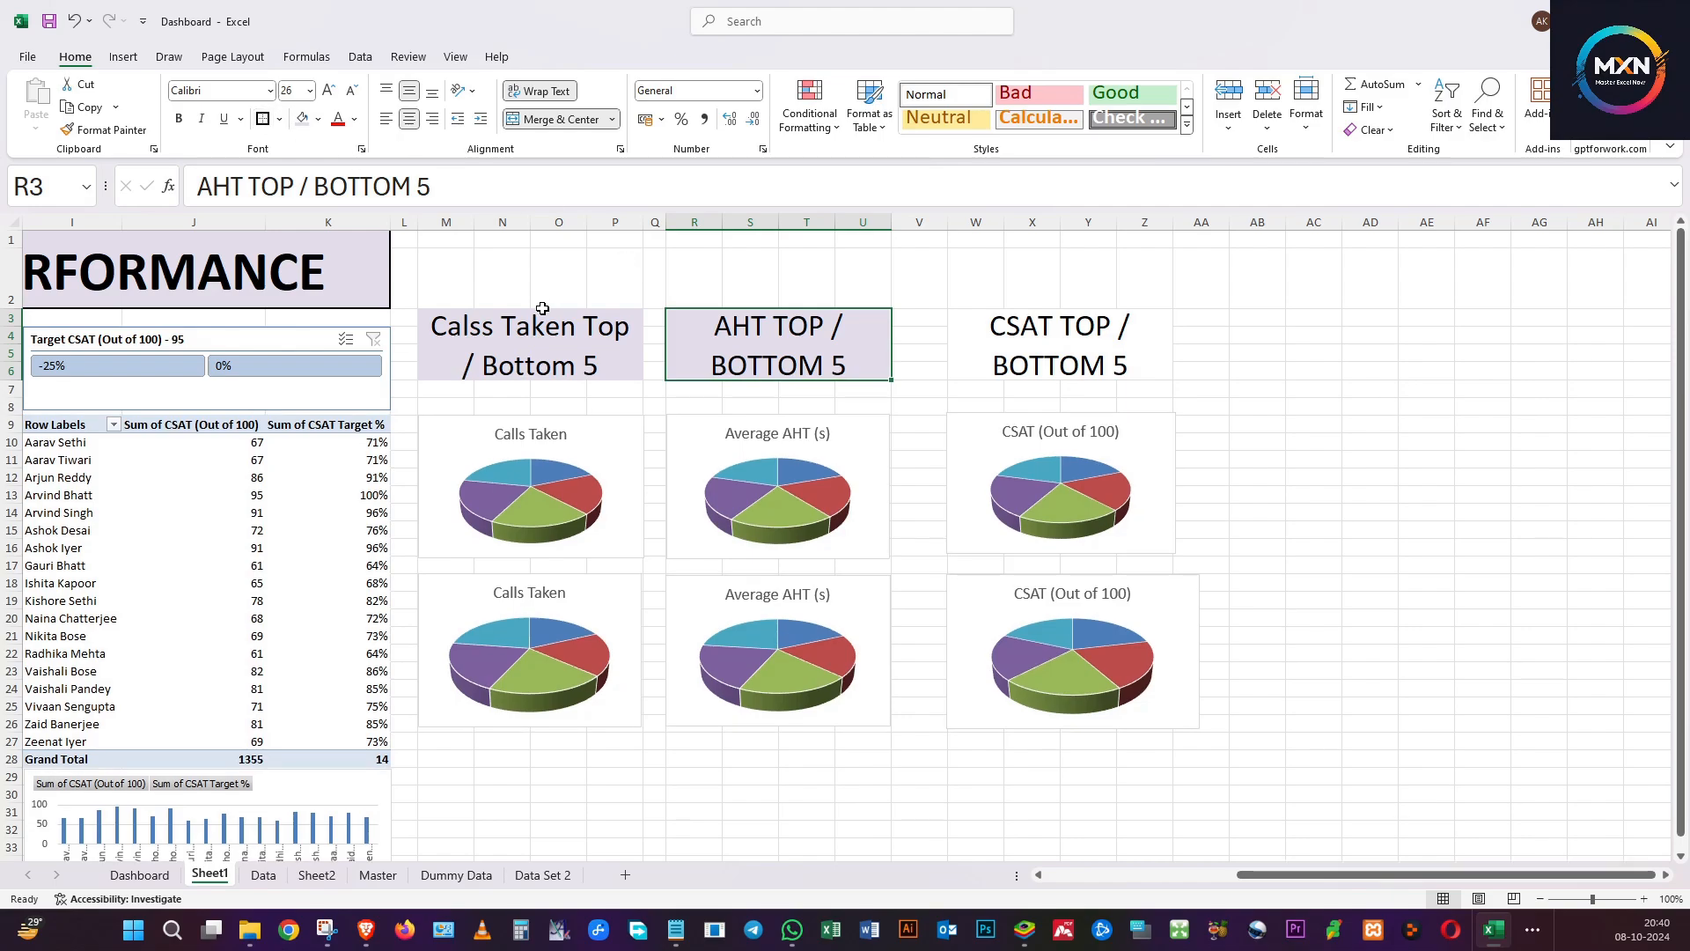
pyautogui.click(531, 319)
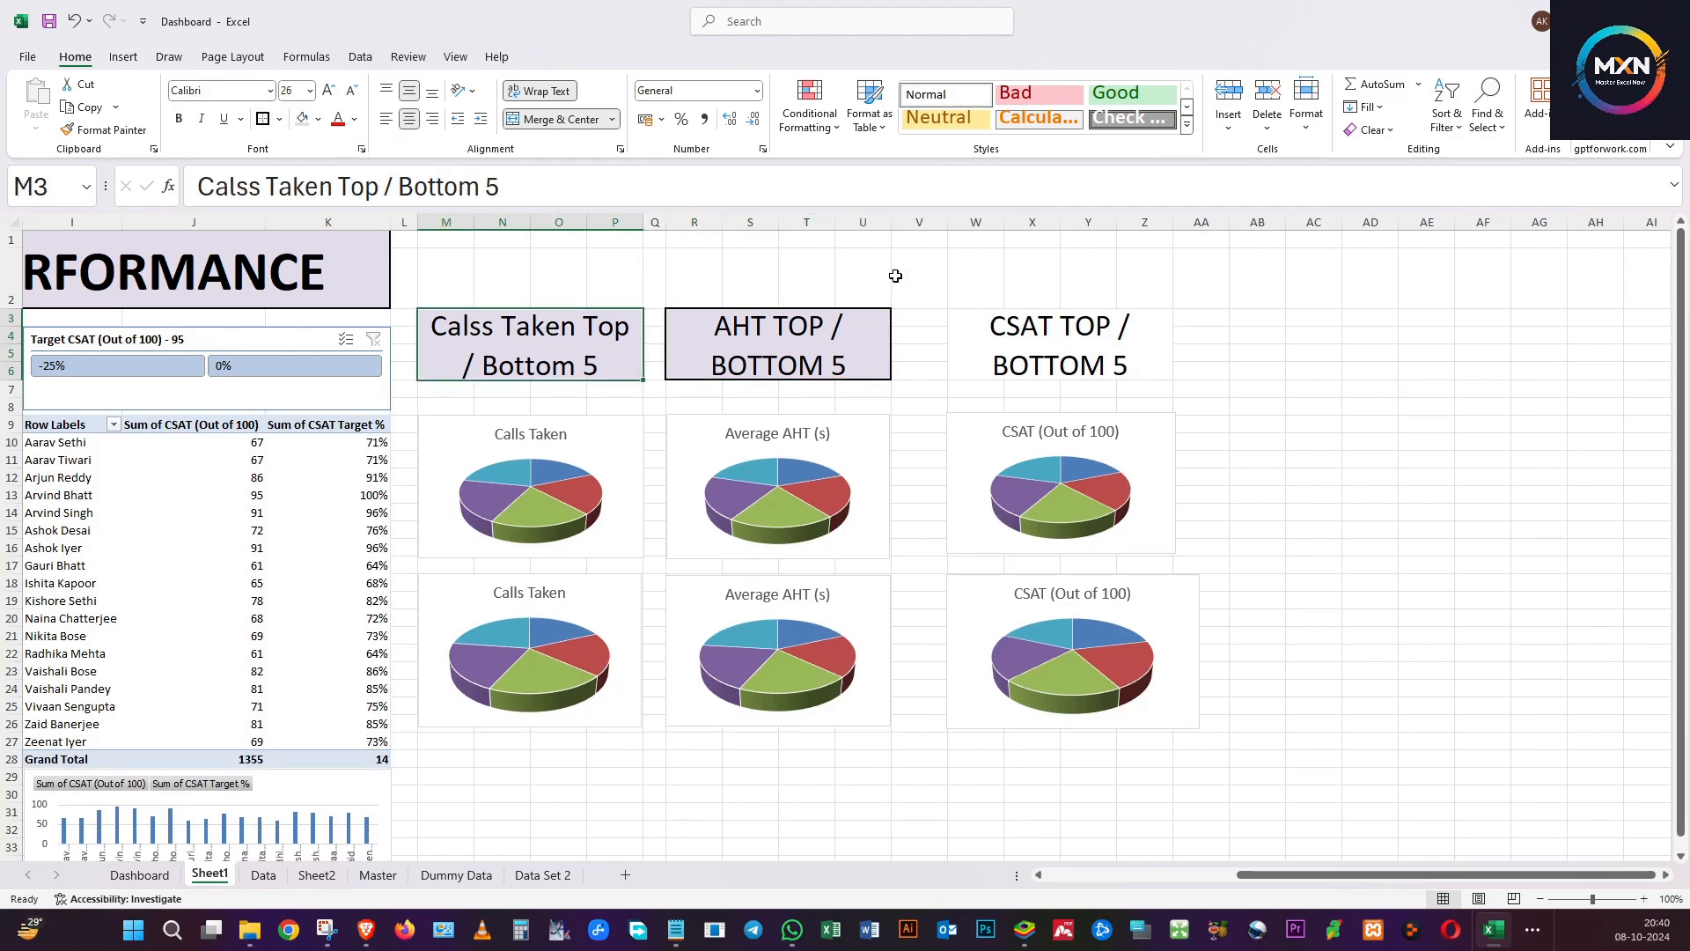
pyautogui.click(999, 337)
pyautogui.click(302, 120)
pyautogui.click(264, 120)
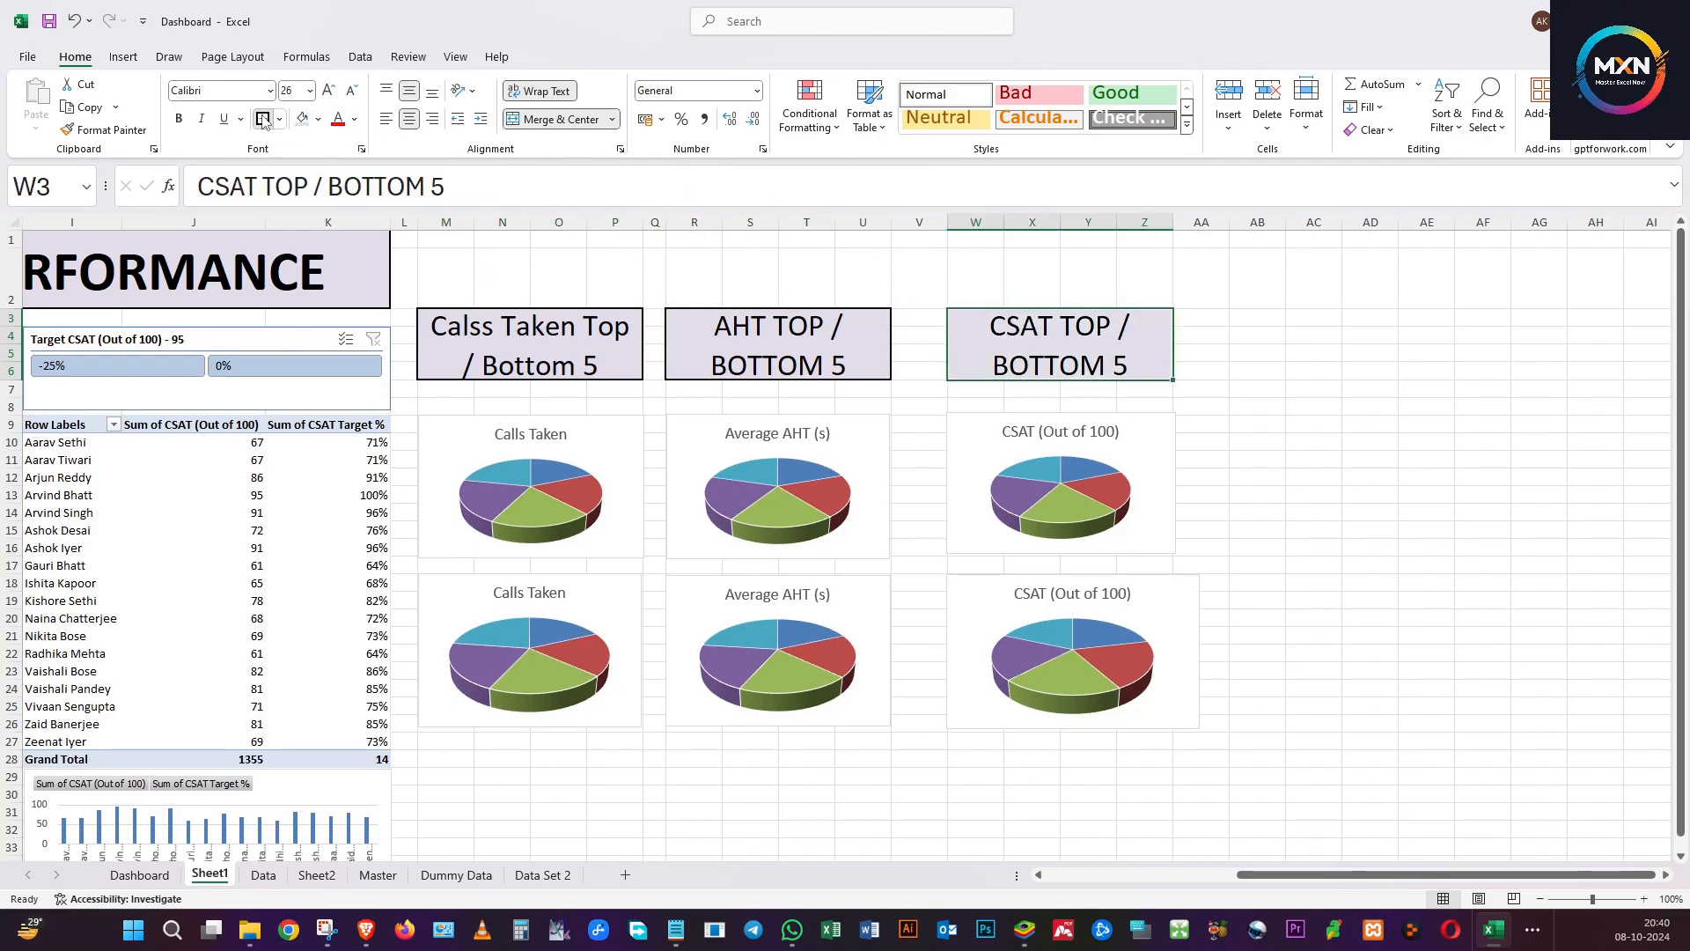
# Narrow column V so the gap between the AHT and CSAT chart groups is close to that of column Q.
pyautogui.click(654, 352)
pyautogui.moveTo(948, 226); pyautogui.dragTo(910, 227)
pyautogui.click(778, 497)
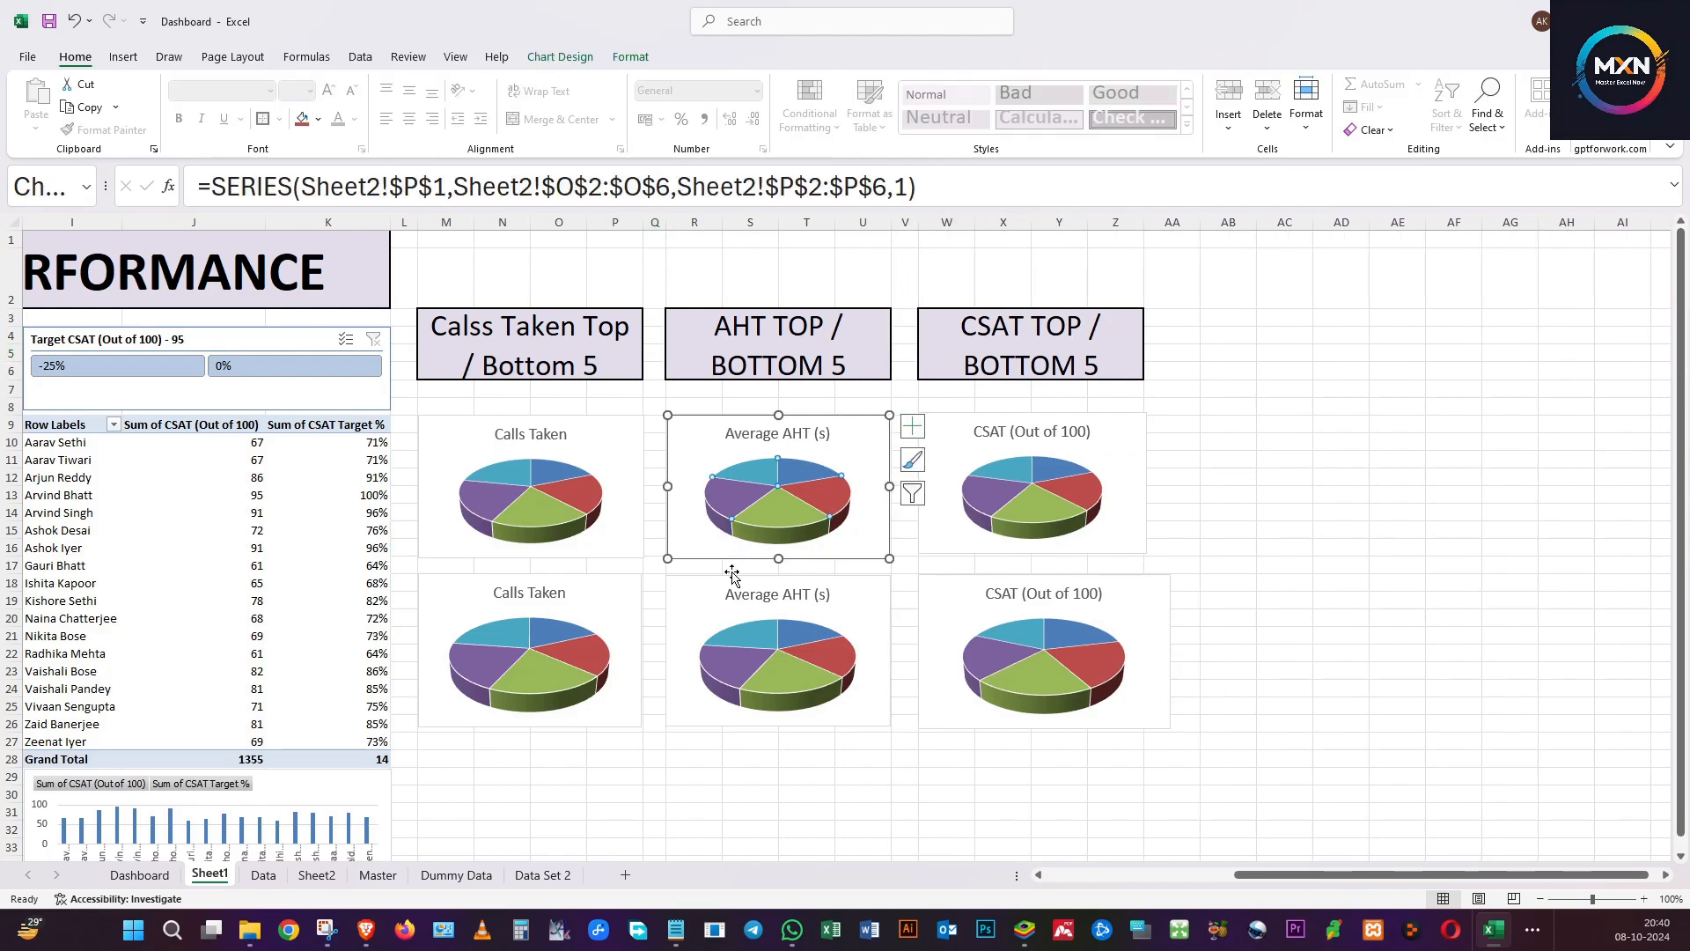
pyautogui.click(660, 759)
pyautogui.press('Left')
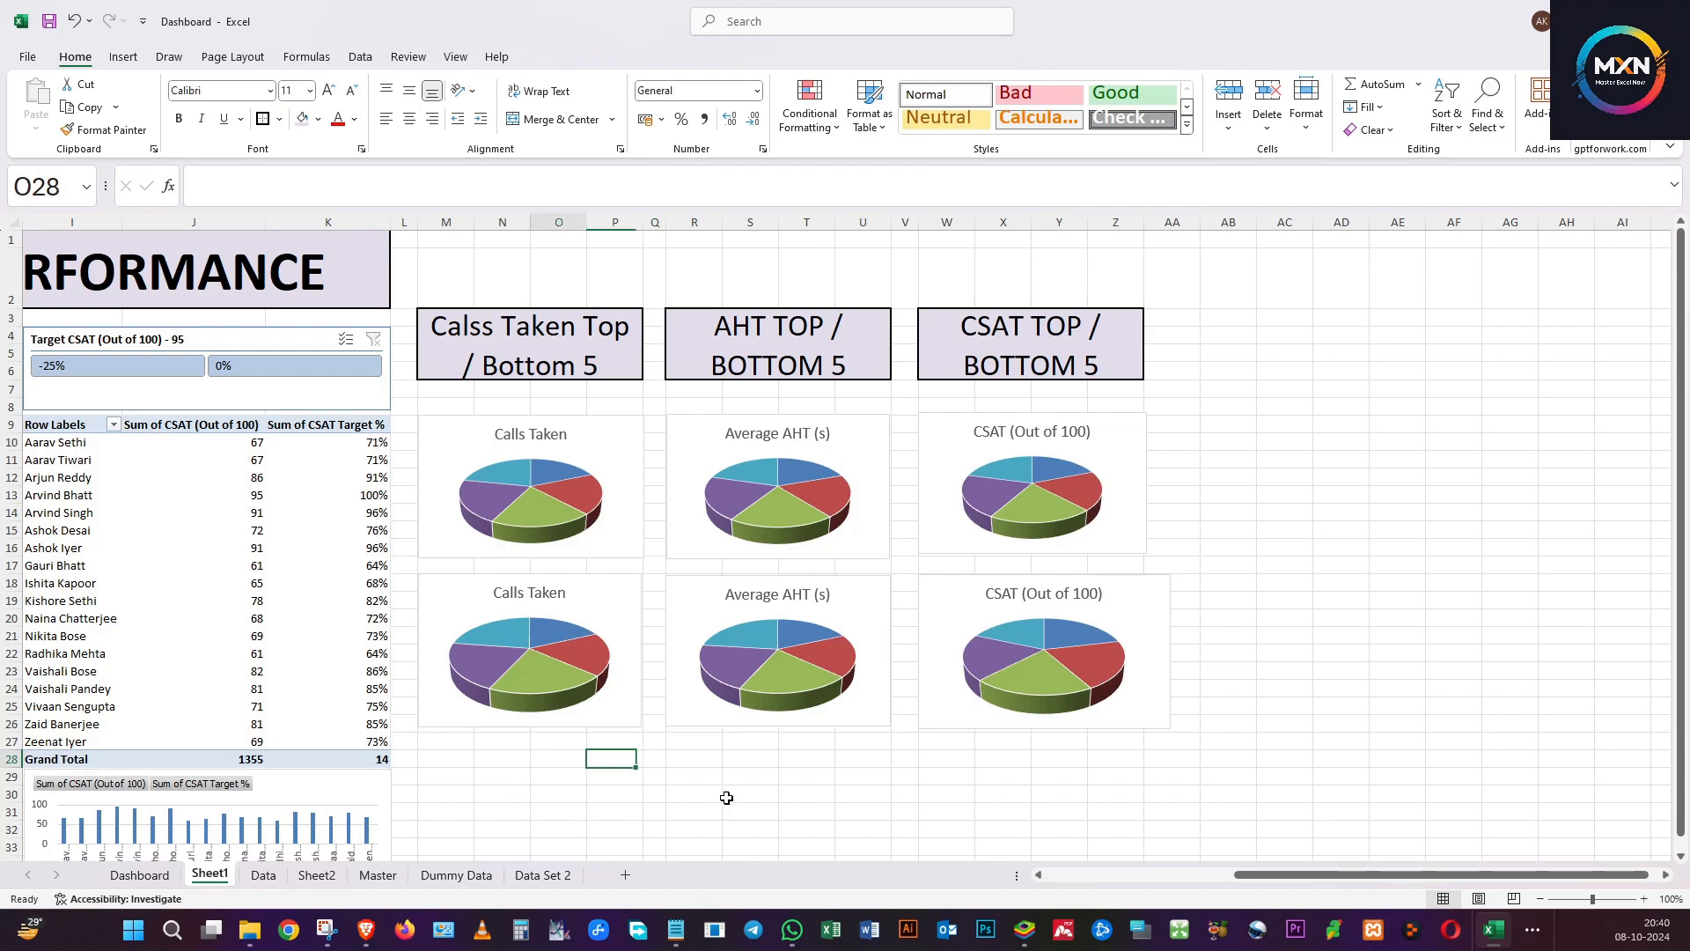
pyautogui.press('Home')
pyautogui.click(1213, 812)
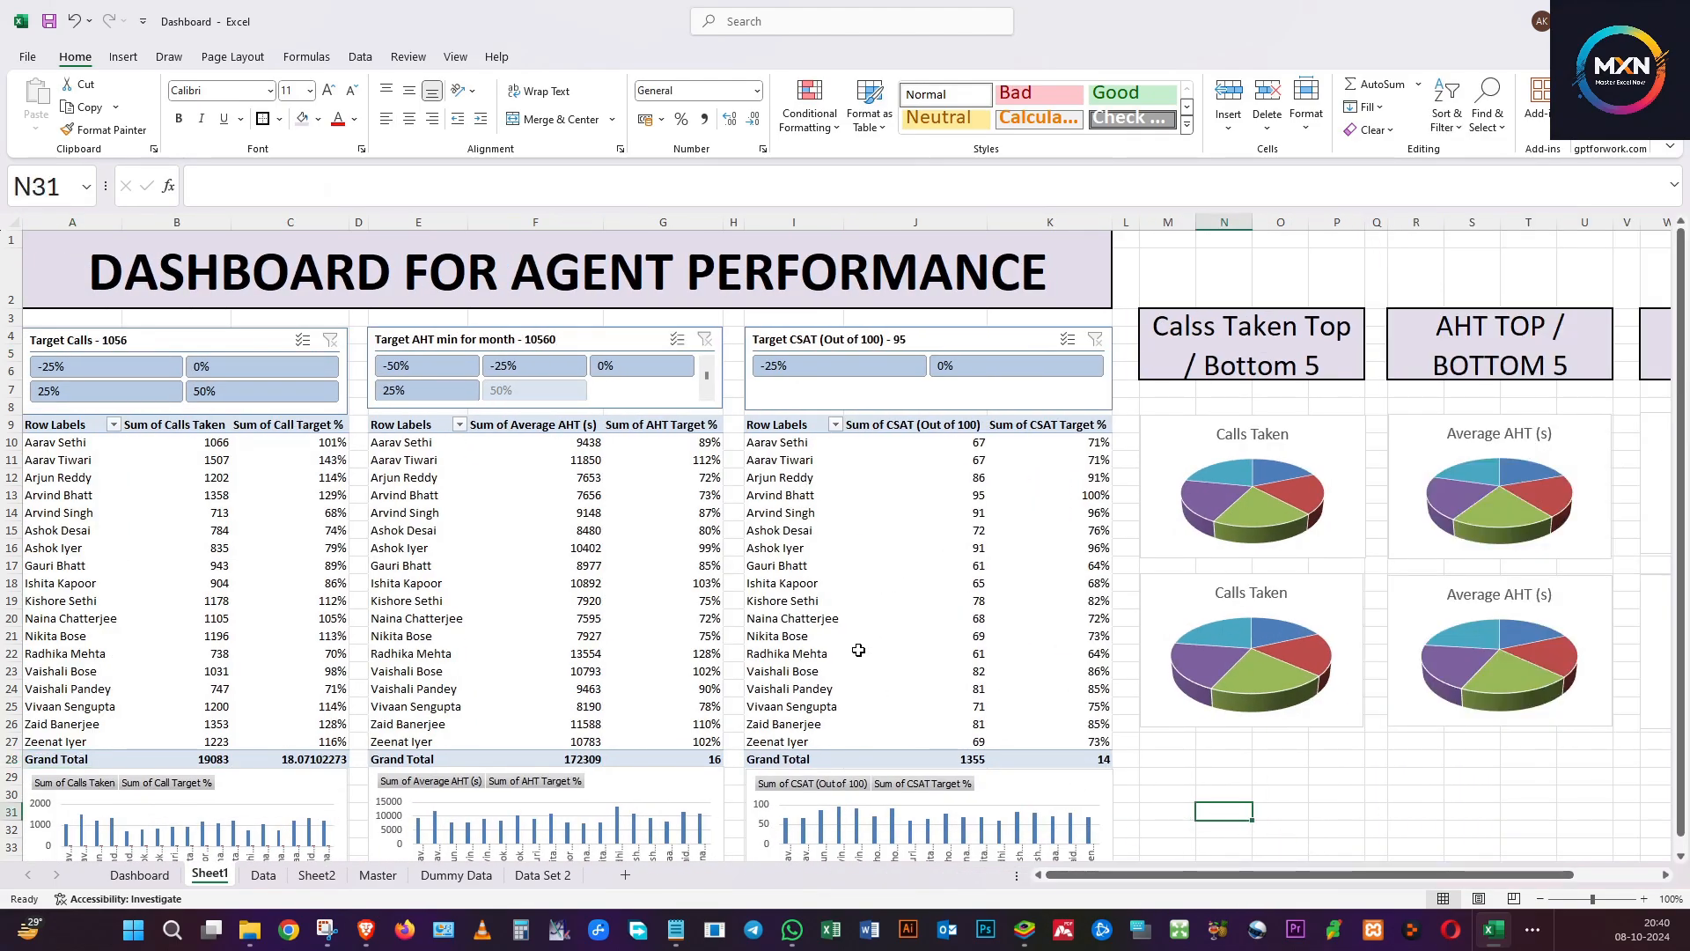
pyautogui.moveTo(858, 649)
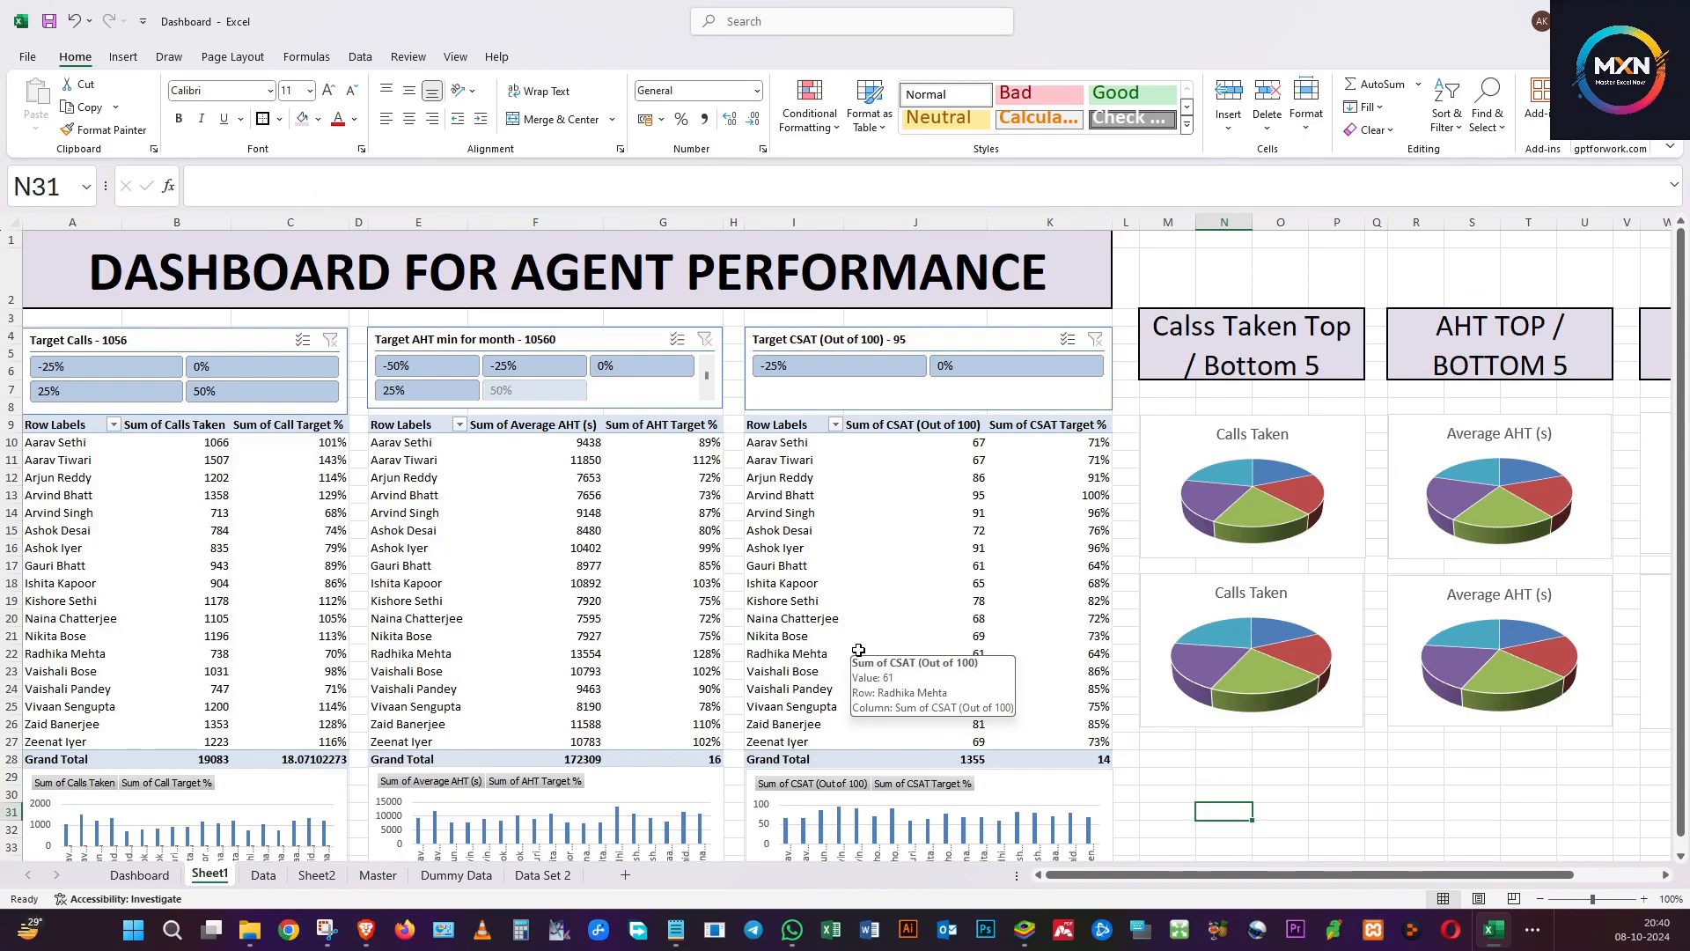